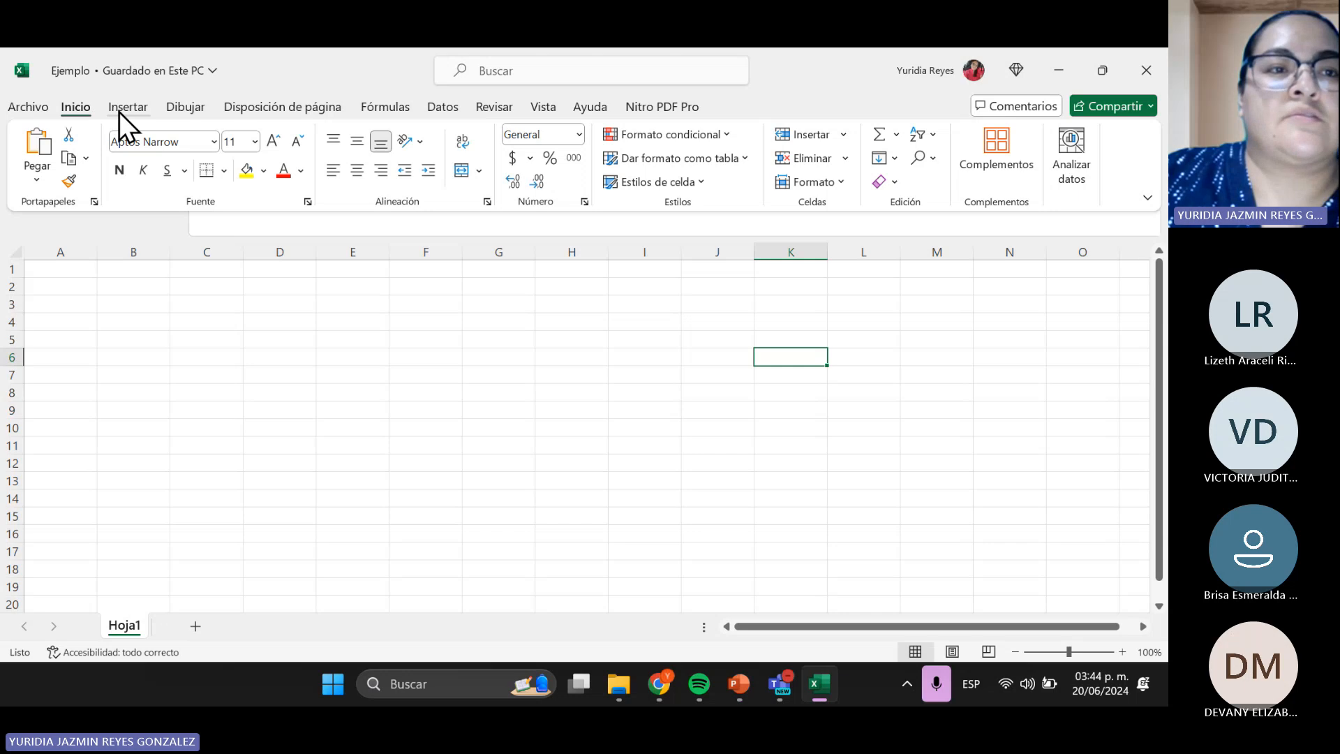
# - Look through the available command groups for inserting, drawing, page layout, formulas, data, review, view and help
pyautogui.click(119, 110)
pyautogui.click(179, 108)
pyautogui.click(274, 109)
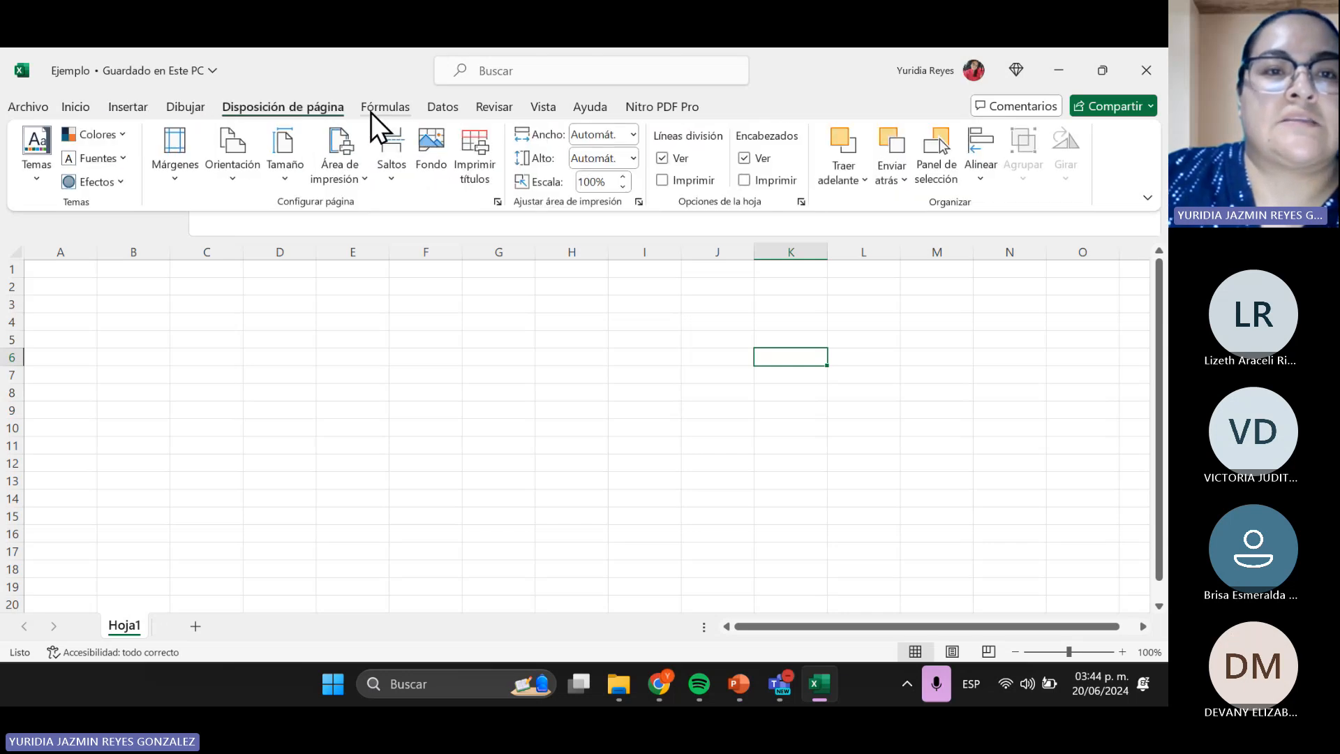
pyautogui.click(373, 112)
pyautogui.click(441, 112)
pyautogui.click(490, 106)
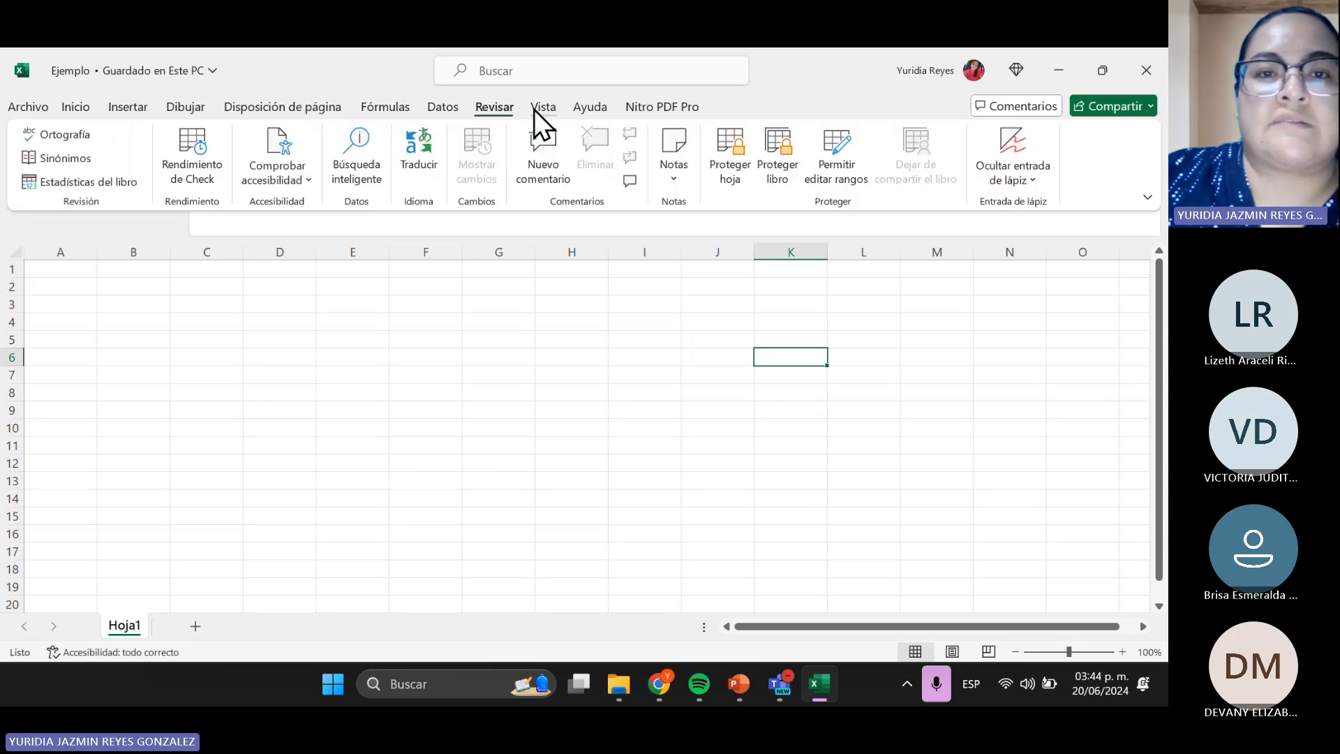
pyautogui.click(535, 111)
pyautogui.click(576, 111)
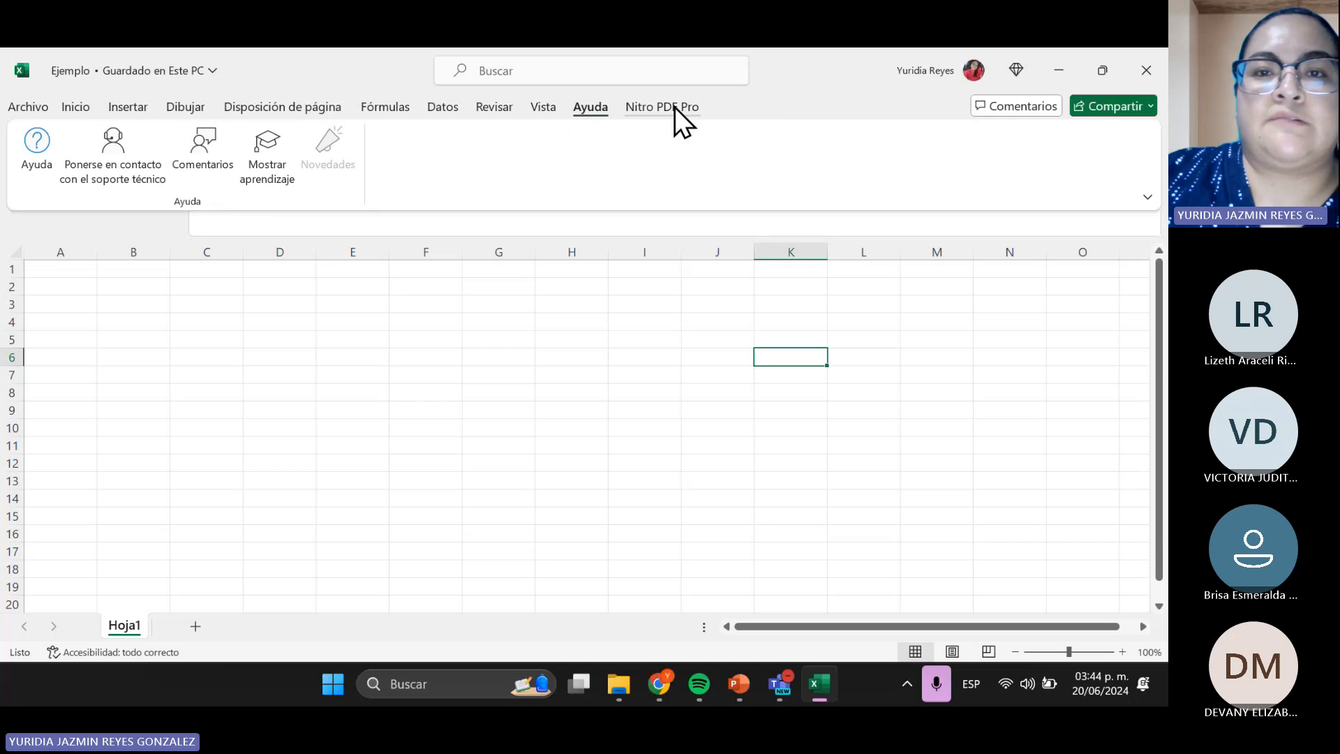
pyautogui.click(73, 111)
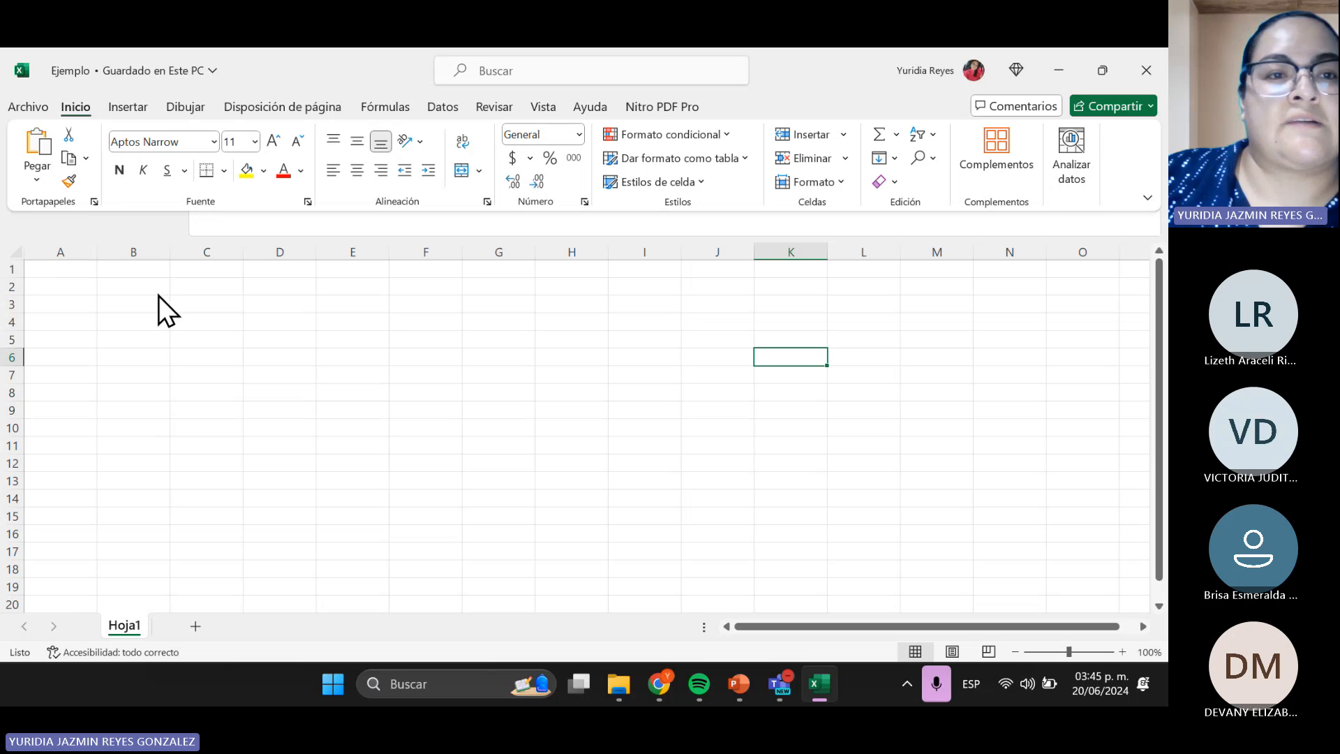
# - Fill cell K6 with yellow and set its font colour to the standard dark blue
pyautogui.click(773, 358)
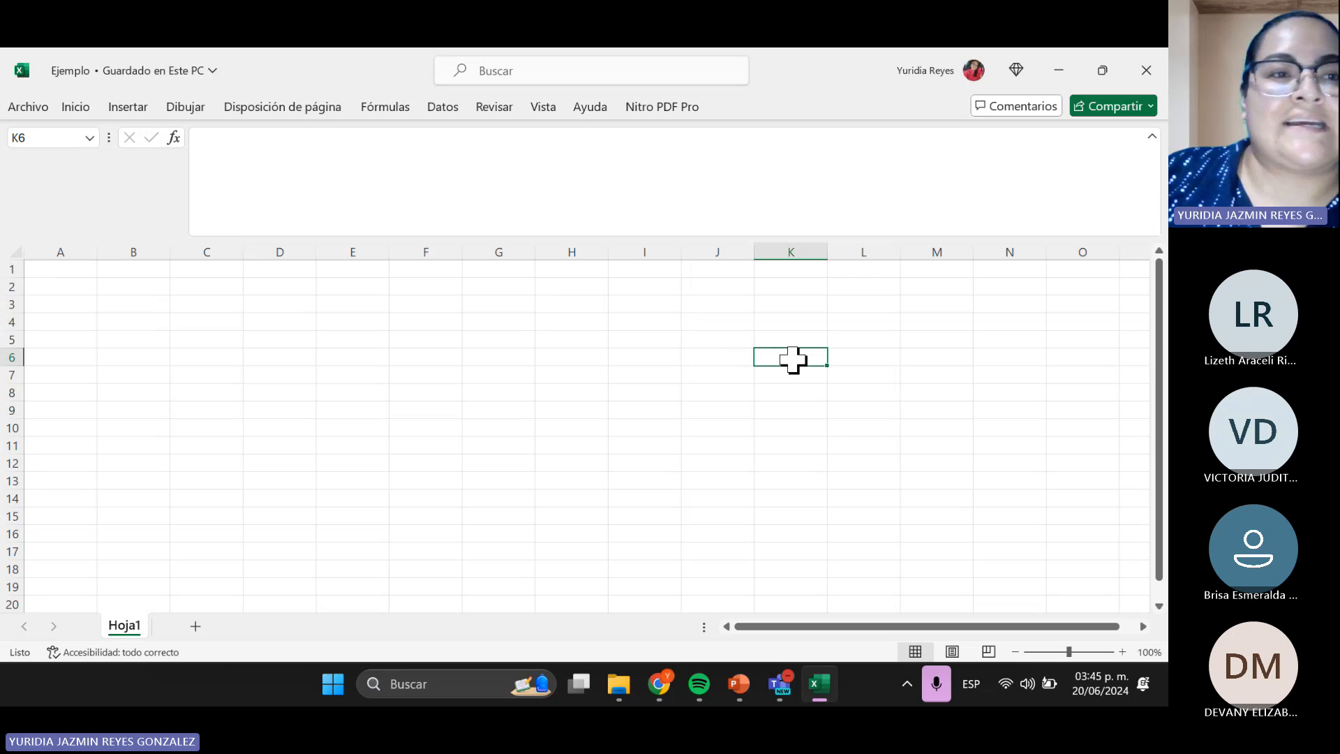
pyautogui.click(85, 112)
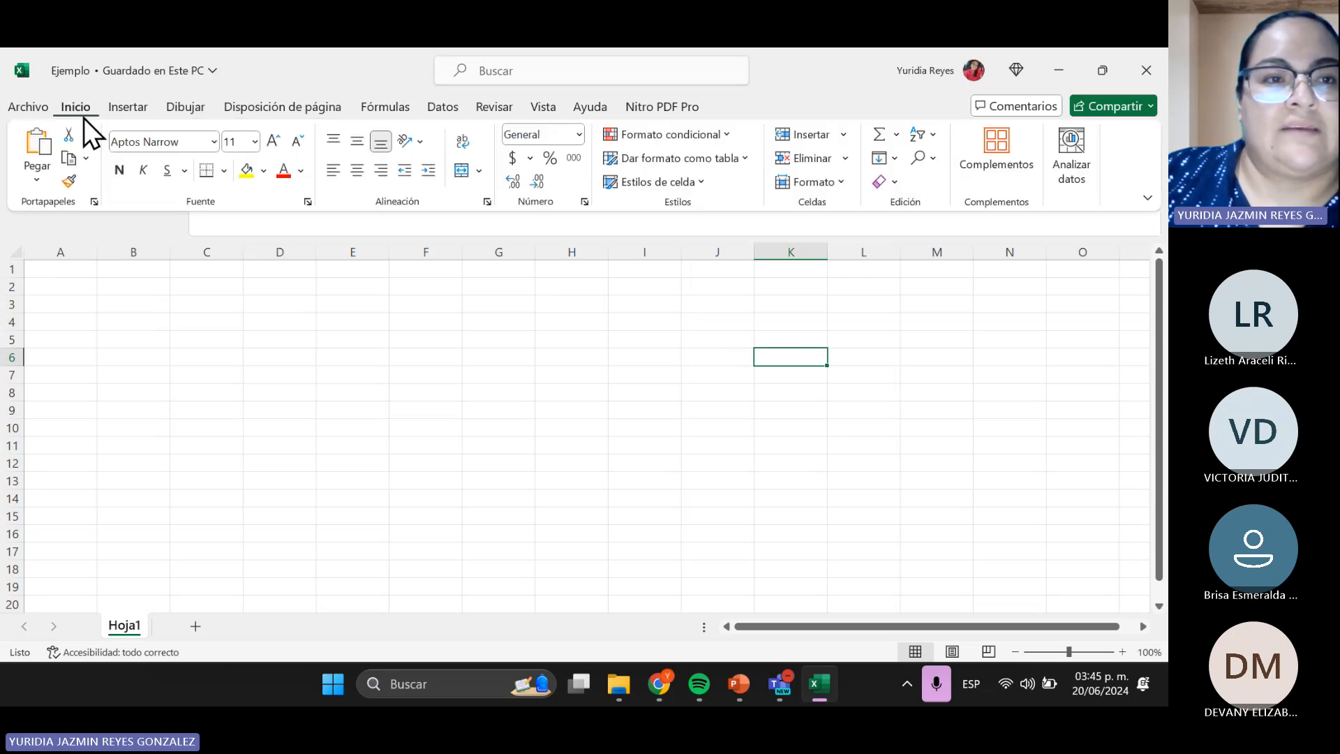
pyautogui.click(247, 174)
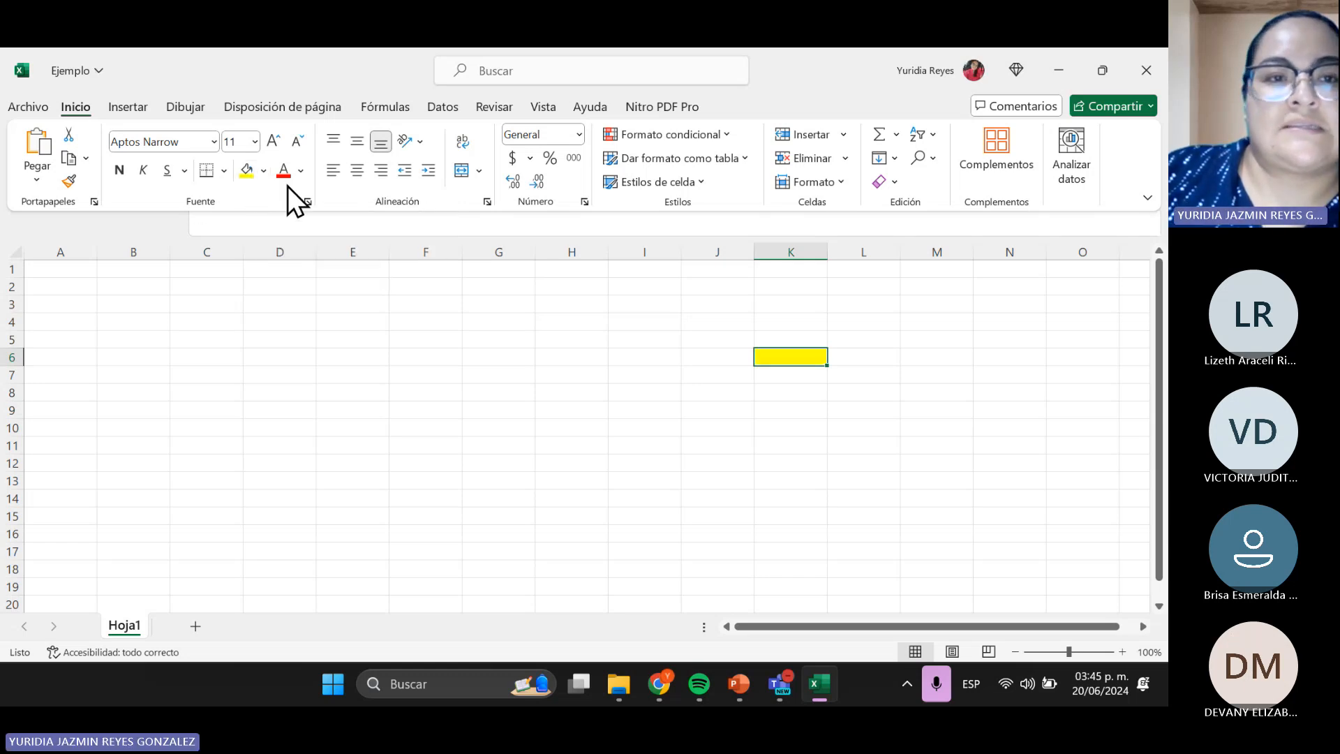
pyautogui.click(300, 173)
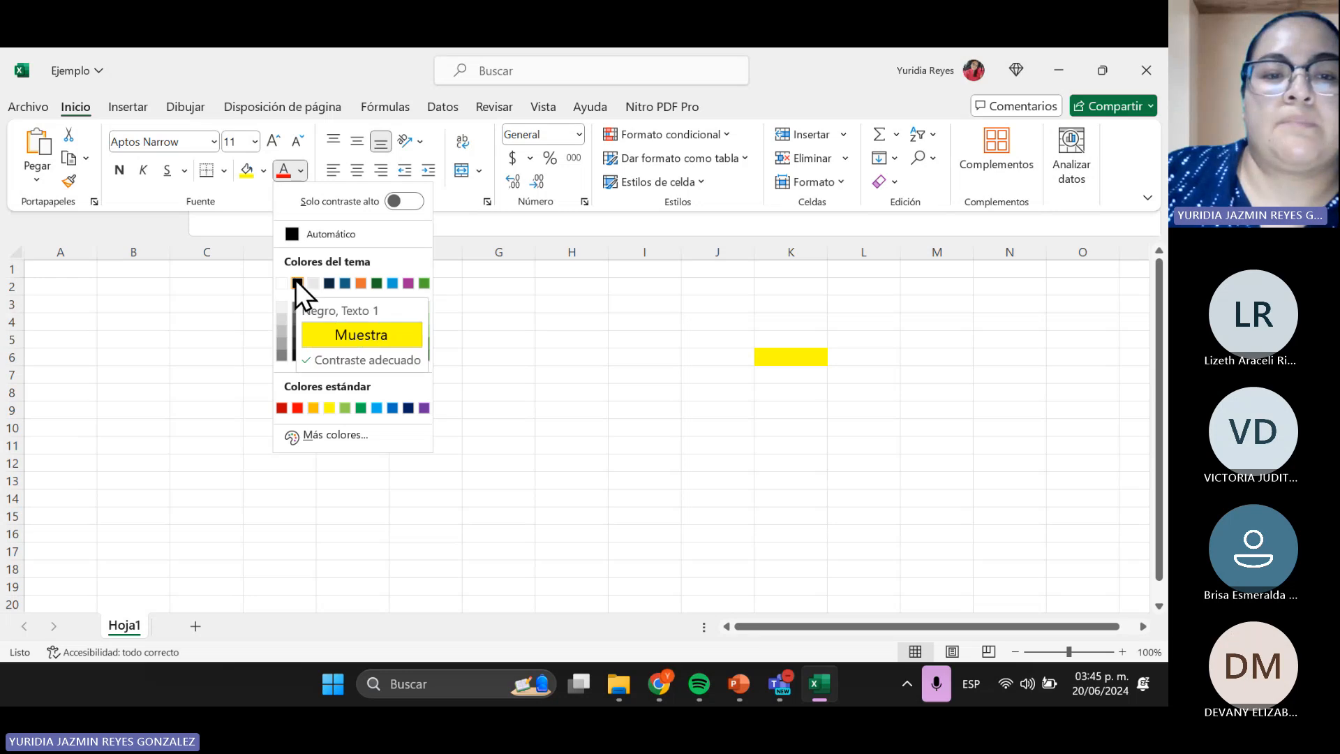
pyautogui.click(409, 409)
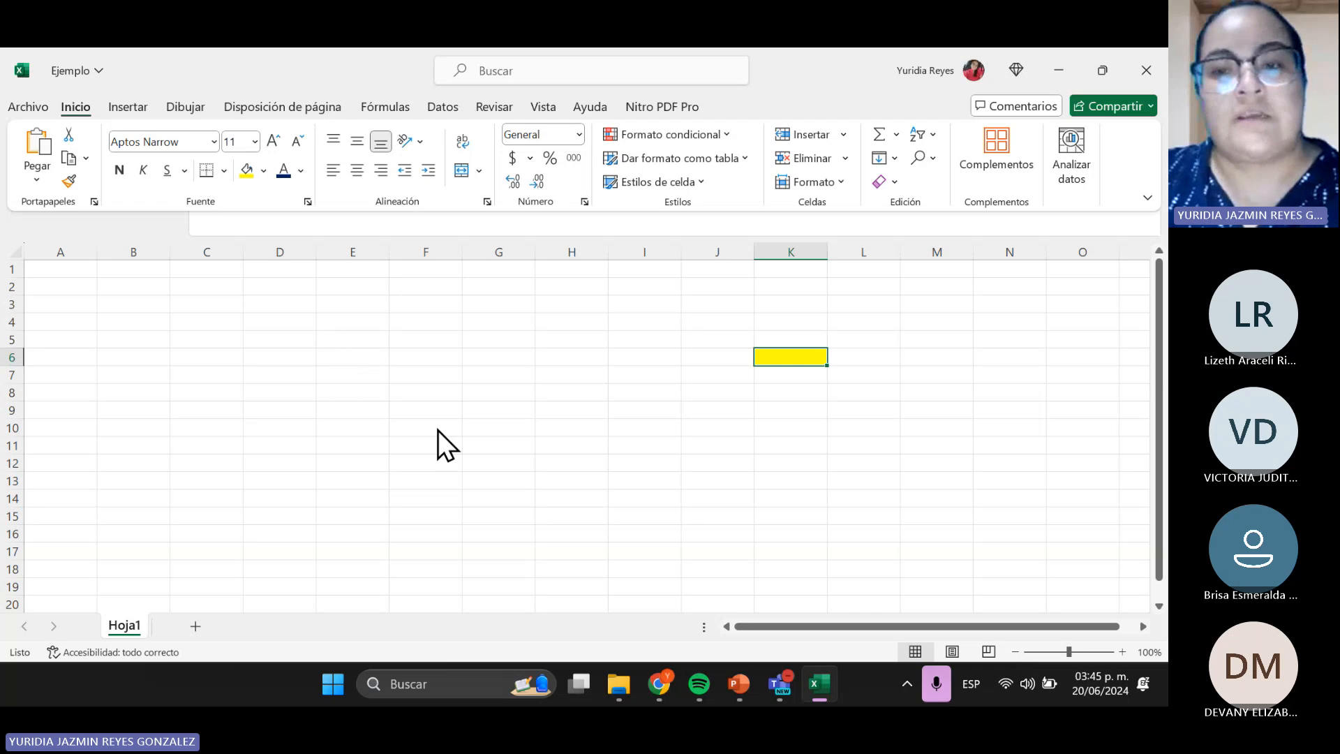
# - Enter "hola" in cell K6 and format it as bold and centred horizontally and vertically
pyautogui.write('hola')
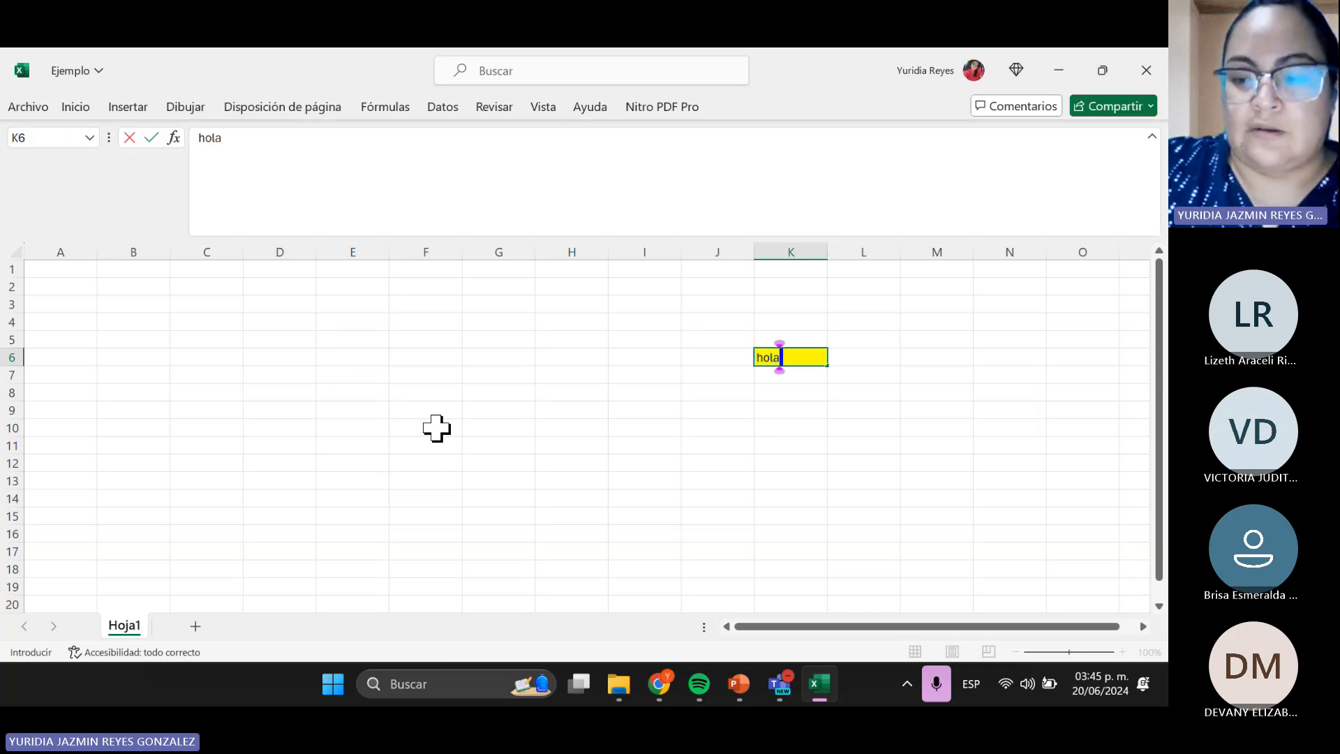
pyautogui.press('Return')
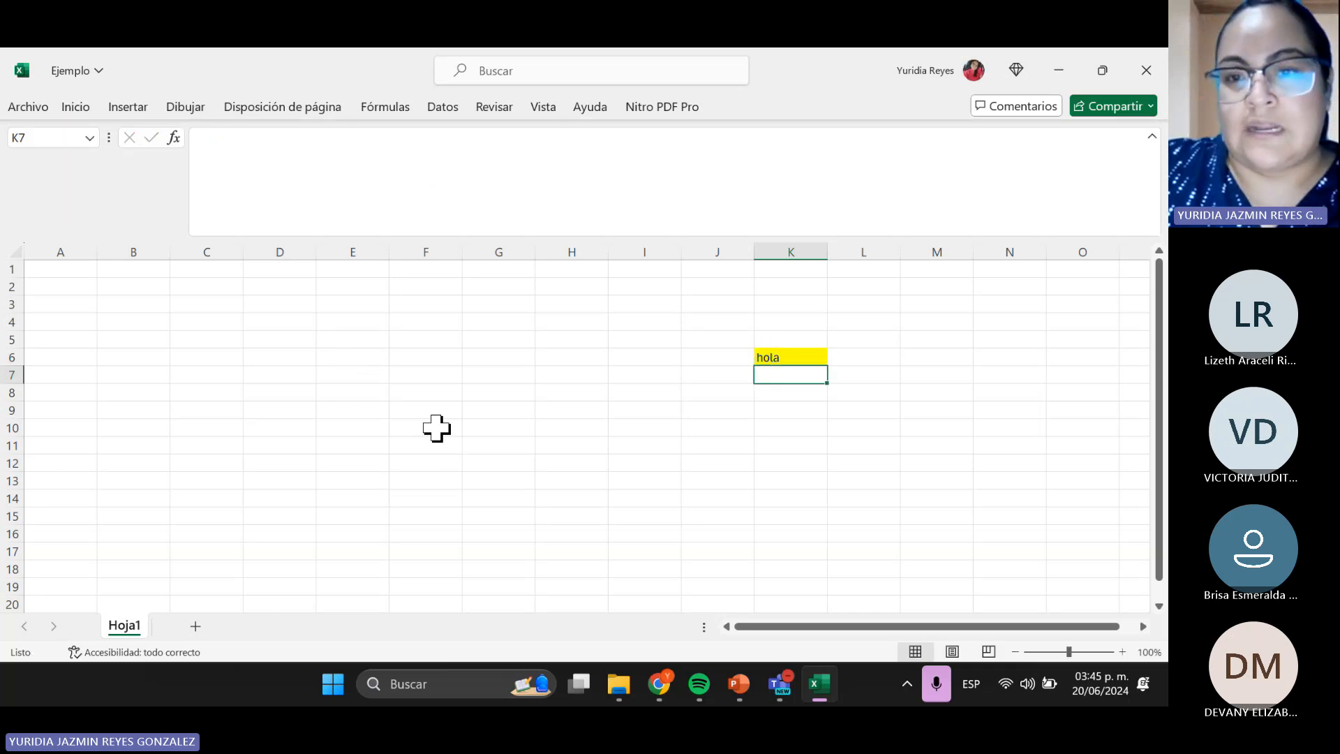
pyautogui.click(813, 359)
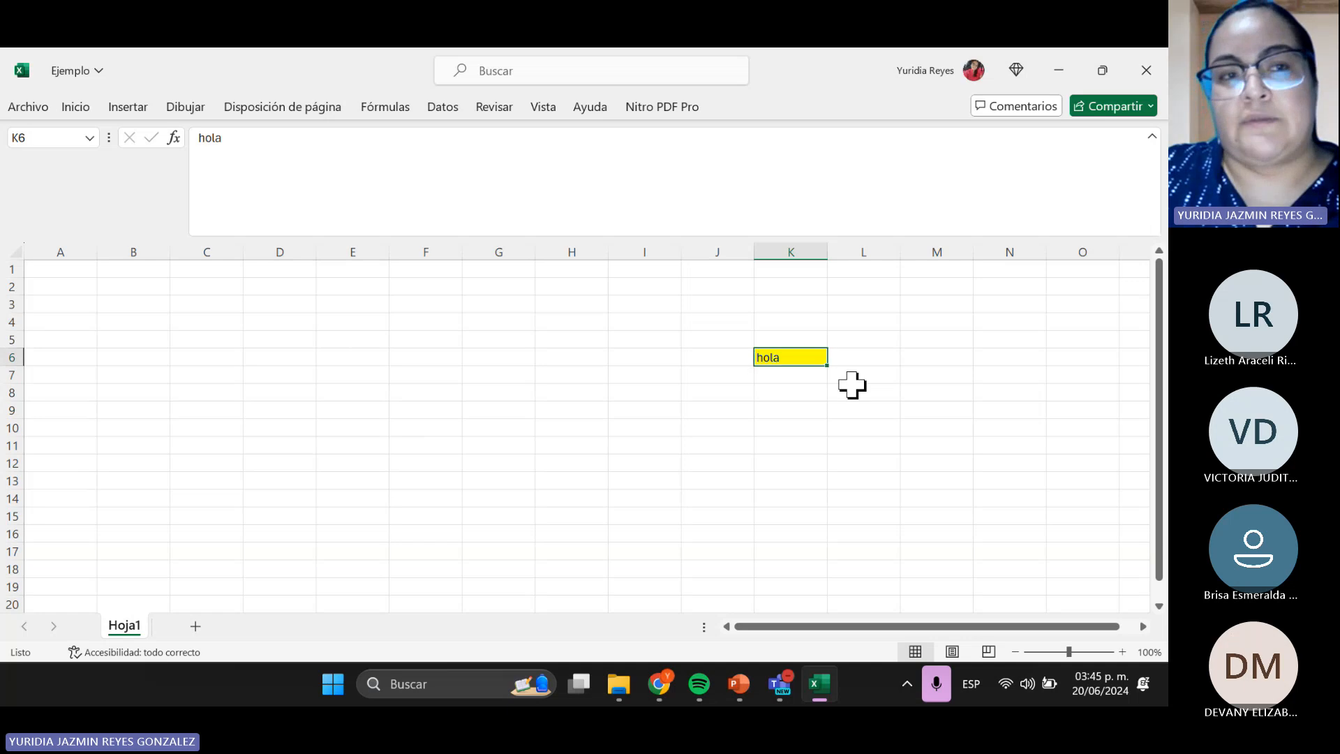
pyautogui.click(81, 112)
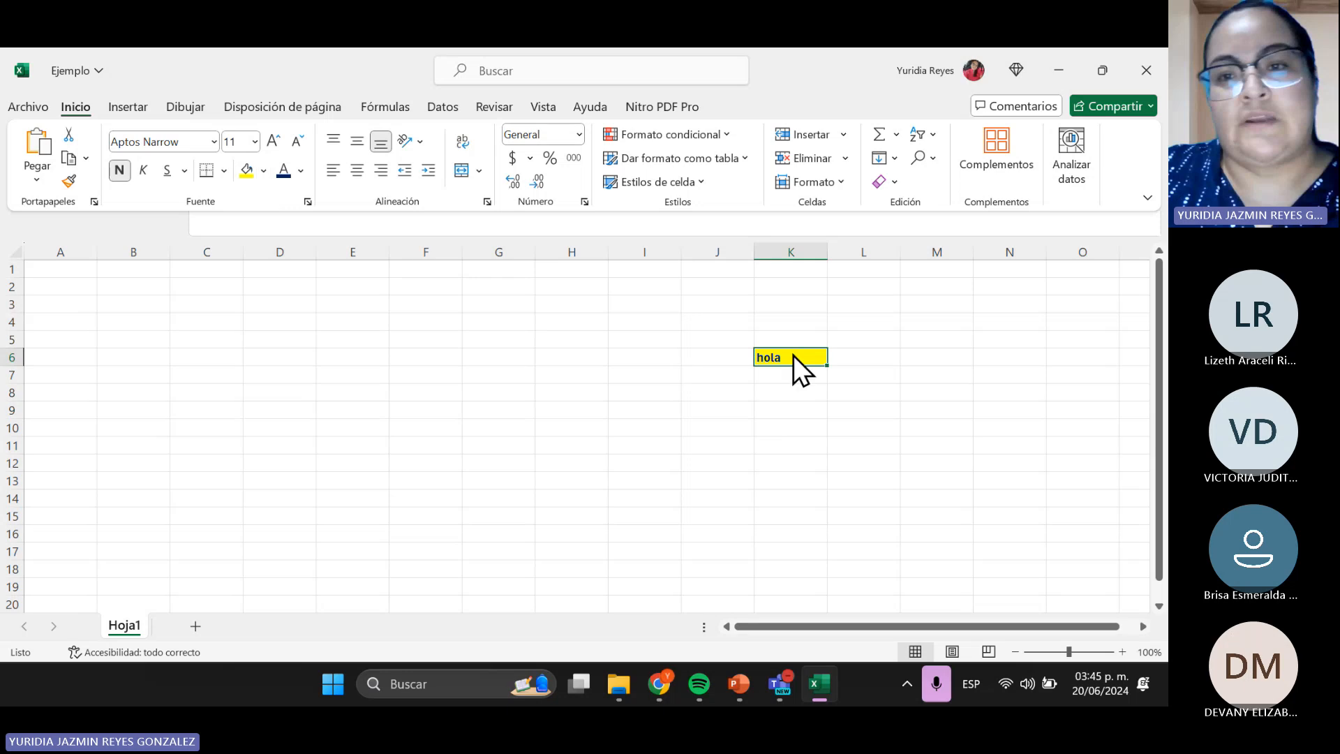
pyautogui.click(356, 171)
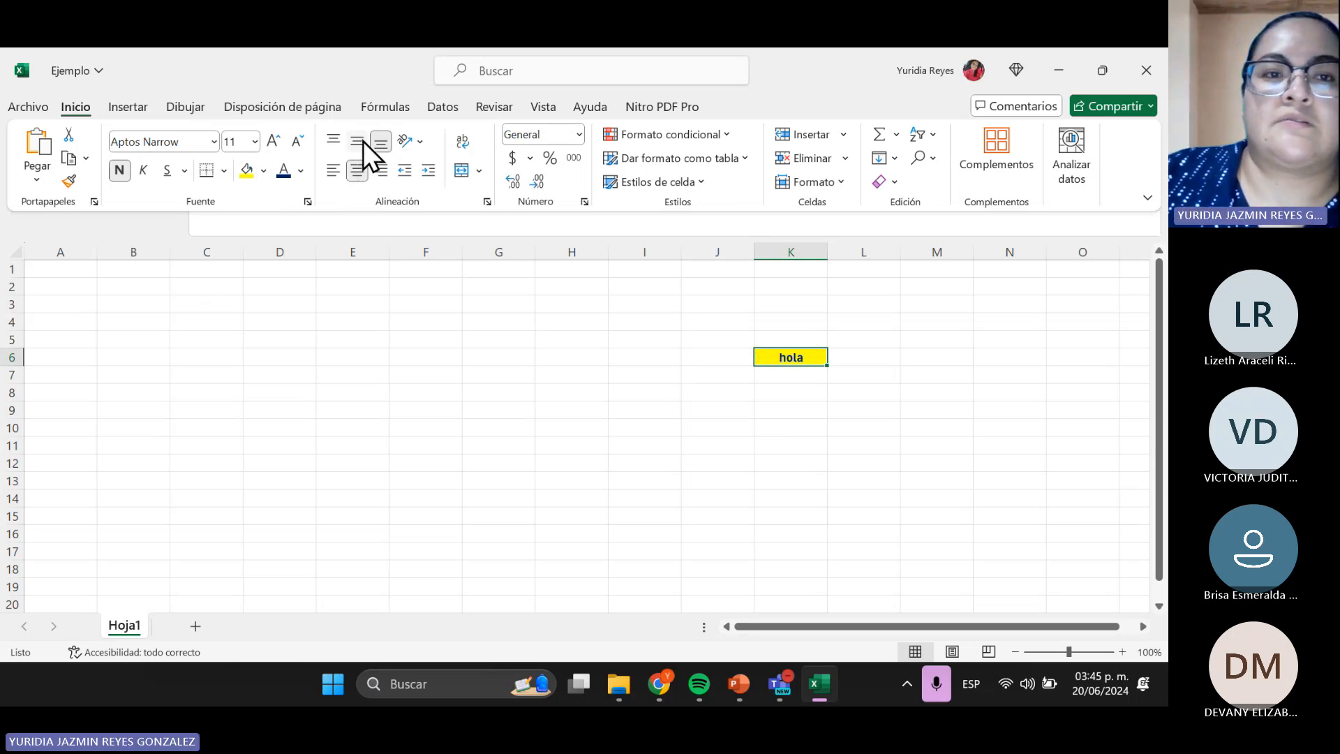
pyautogui.click(517, 362)
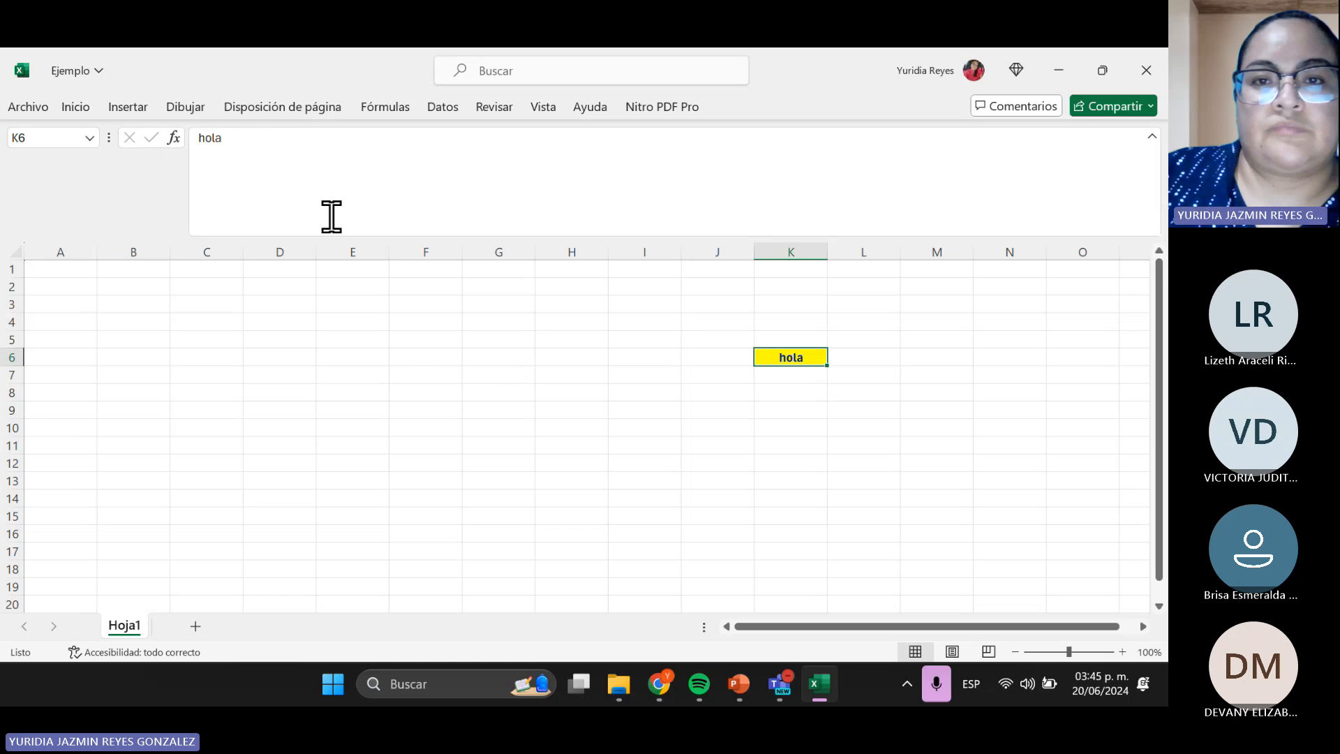
pyautogui.click(683, 414)
pyautogui.click(801, 361)
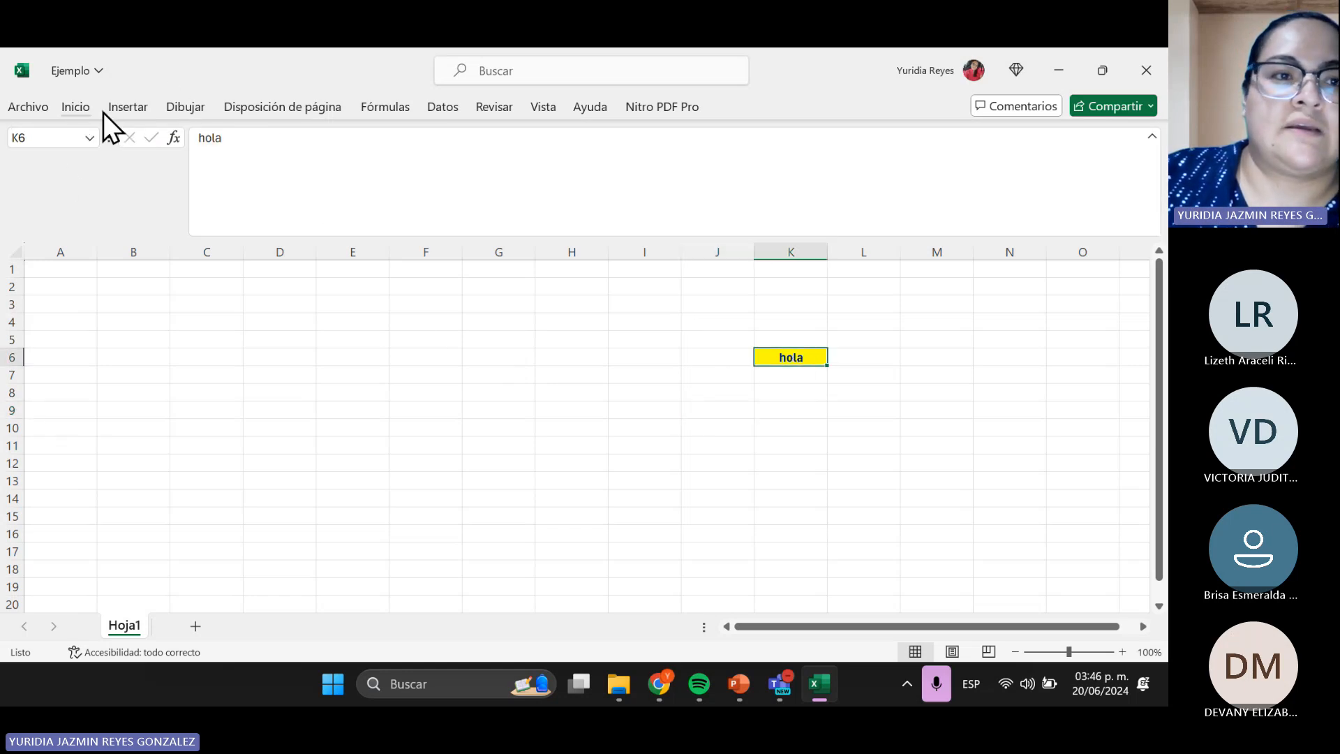
pyautogui.click(129, 111)
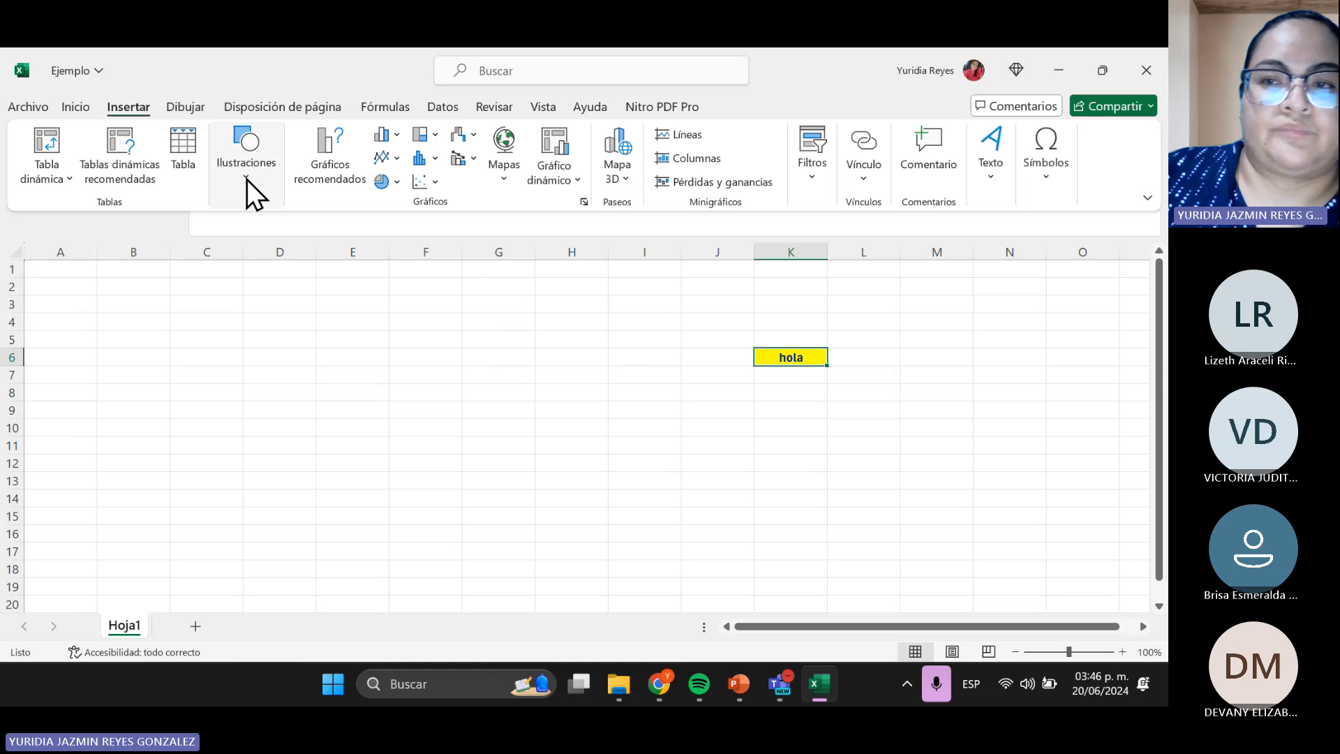
# - Switch to the PowerPoint presentation, look over the slides before "Cinta de opciones", and return to Excel
pyautogui.click(727, 690)
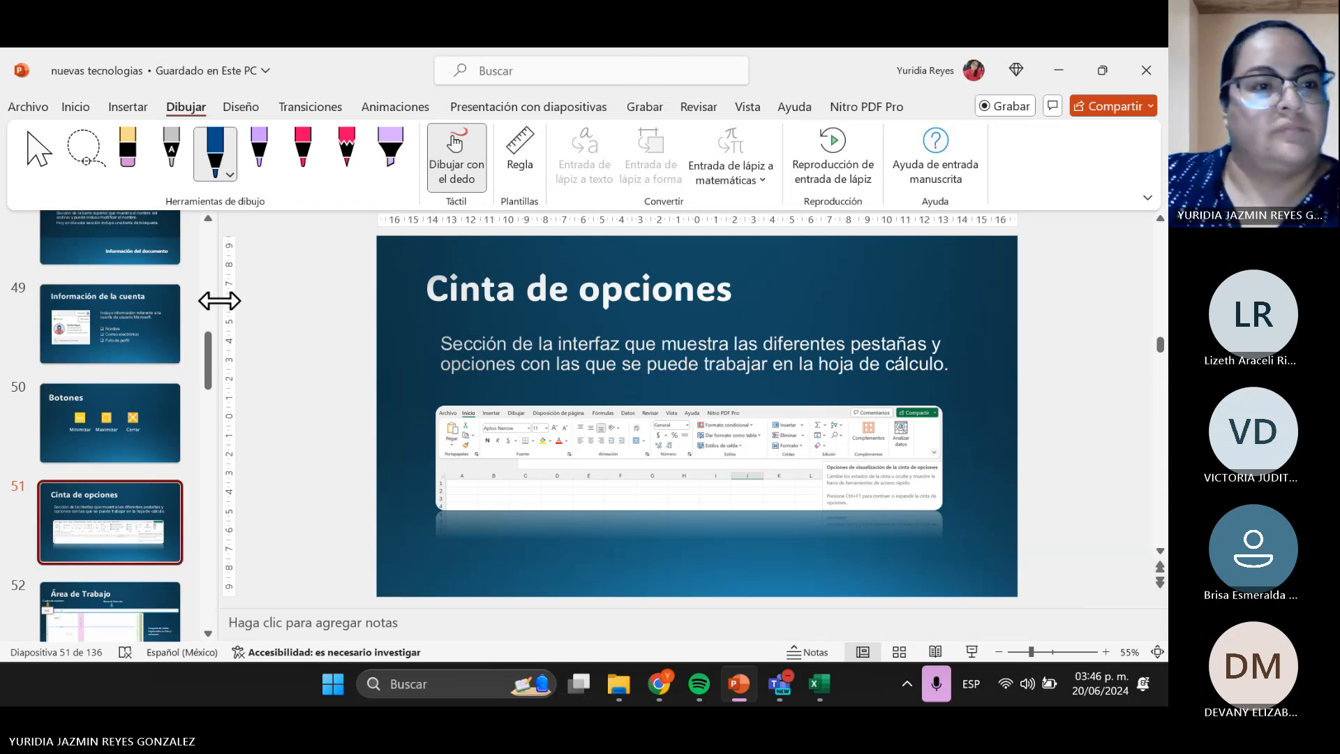
pyautogui.scroll(3, 129, 325)
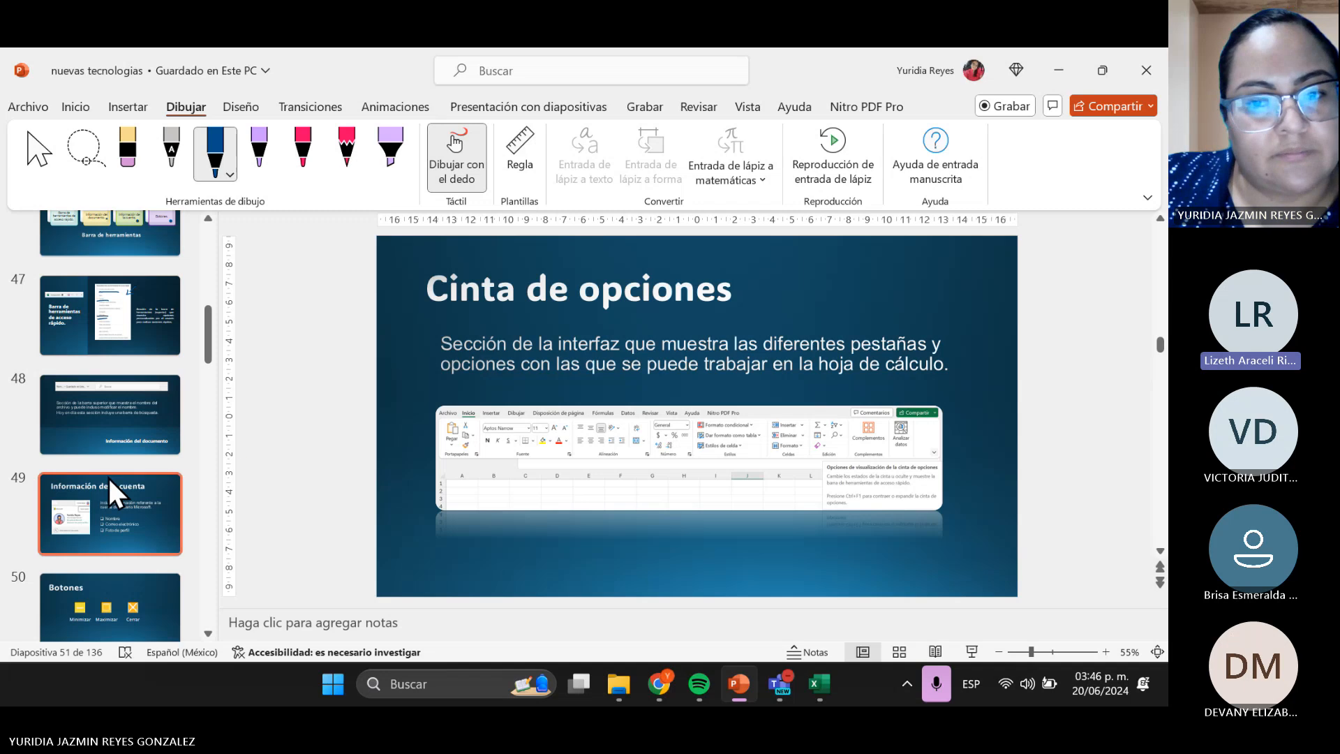
pyautogui.click(820, 684)
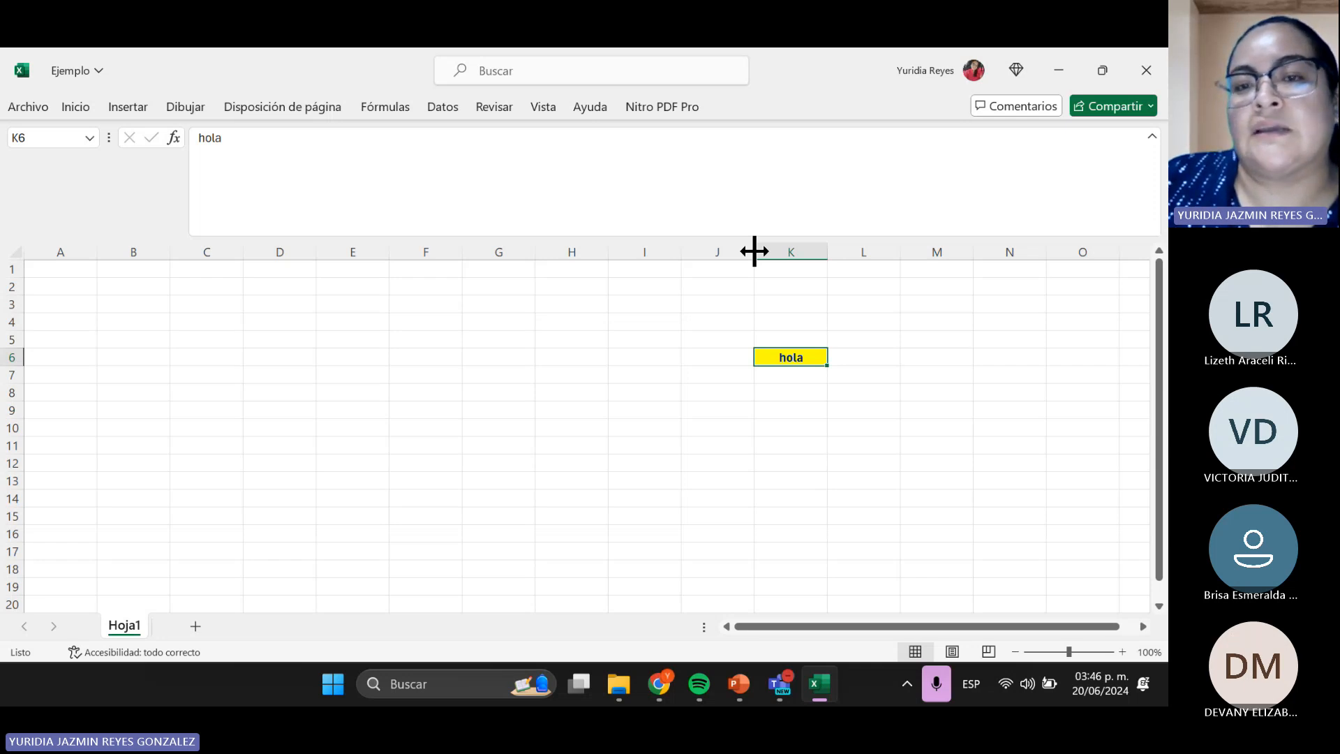
# - Widen column J to about twice its original width and fill the whole column with the light green theme colour
pyautogui.moveTo(754, 251); pyautogui.dragTo(710, 249)
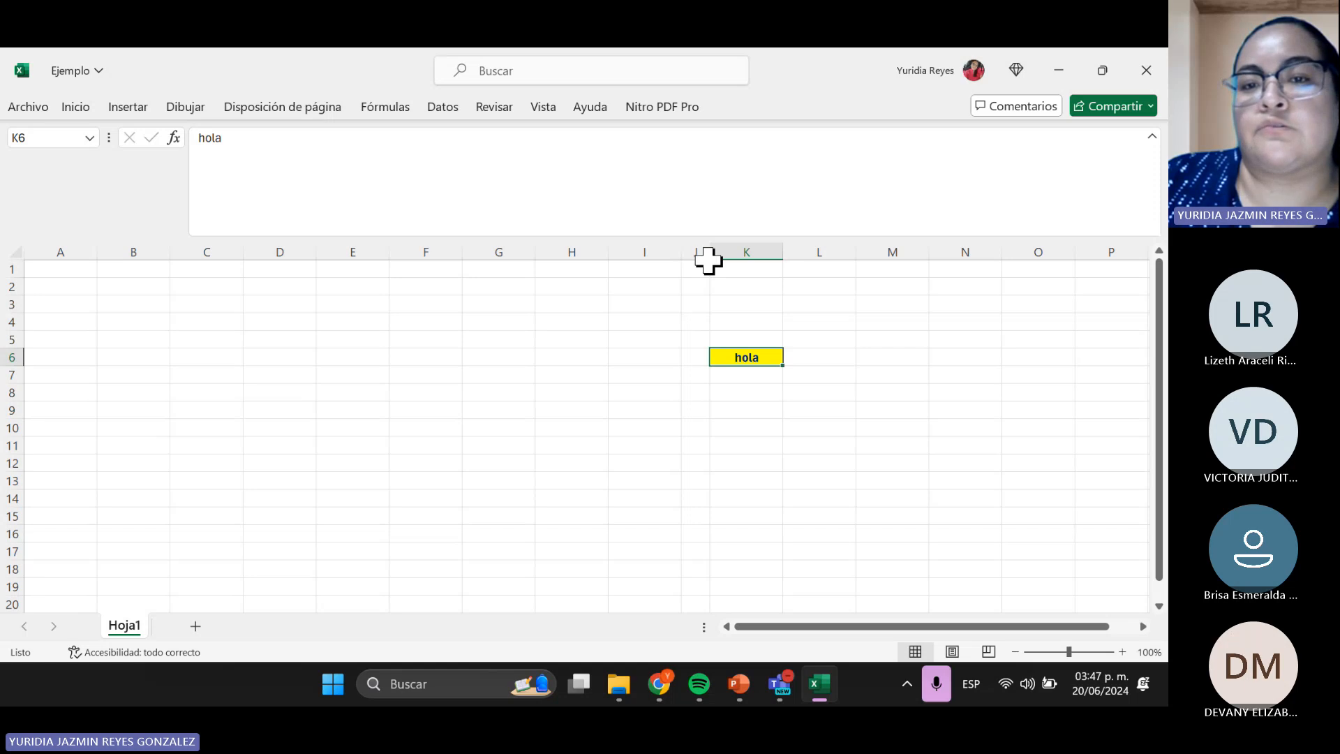
pyautogui.moveTo(710, 251); pyautogui.dragTo(836, 254)
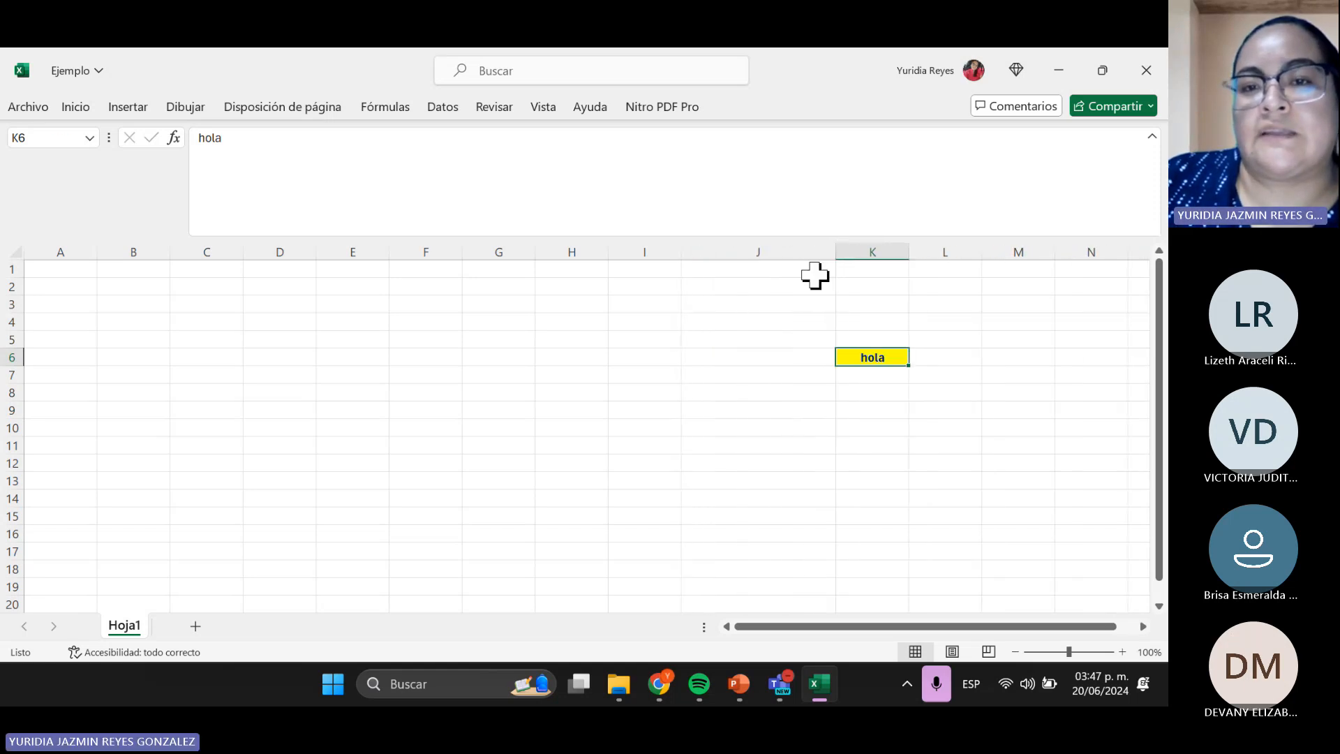
pyautogui.click(732, 252)
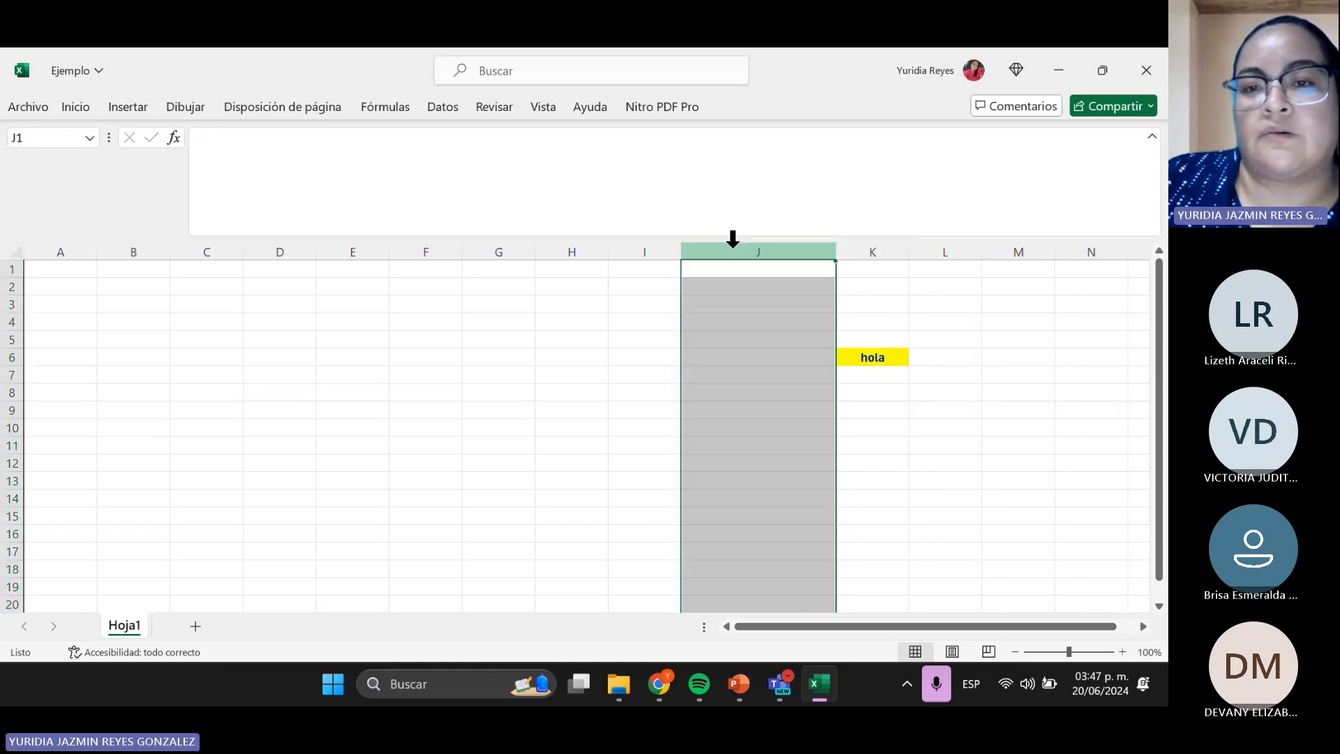
pyautogui.click(70, 111)
pyautogui.click(263, 172)
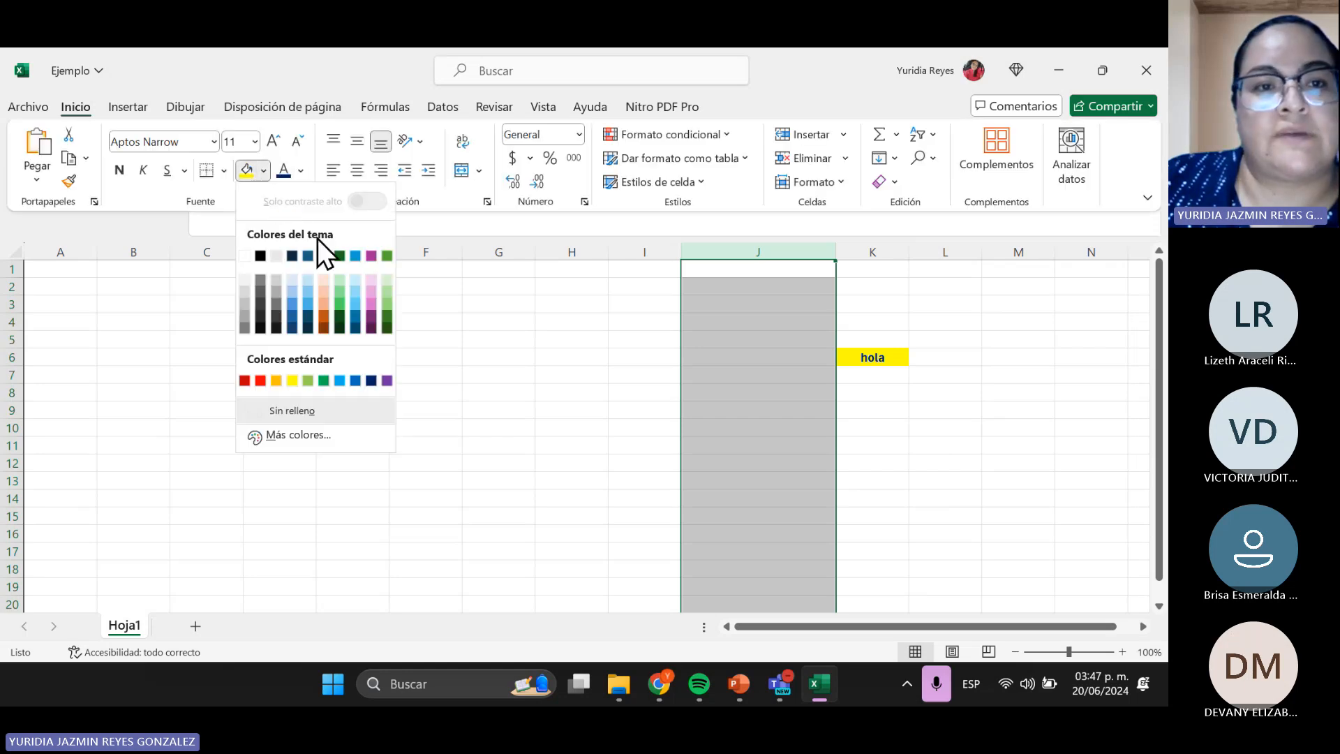
pyautogui.click(339, 282)
pyautogui.click(716, 373)
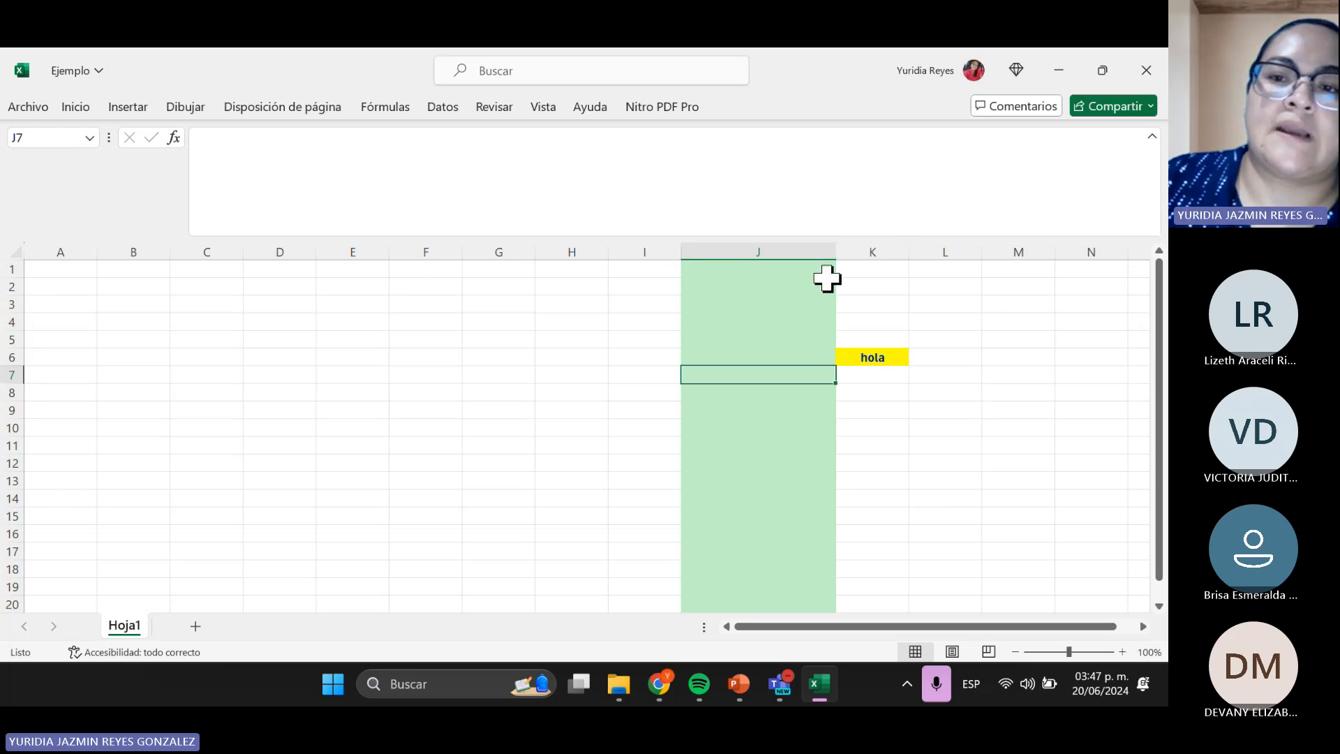
# - Widen column K and increase the height of row 6 so that the "hola" cell is more than twice as large each way
pyautogui.moveTo(910, 251); pyautogui.dragTo(1018, 255)
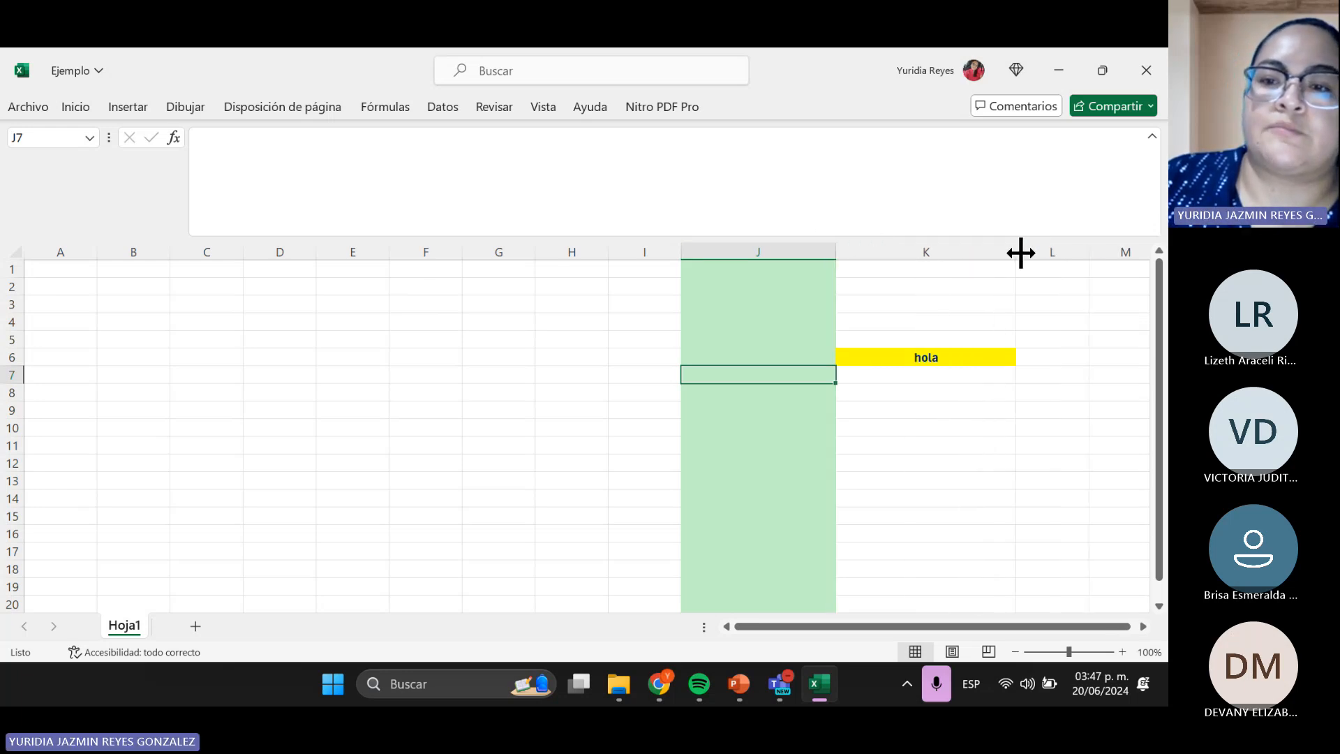
pyautogui.click(986, 358)
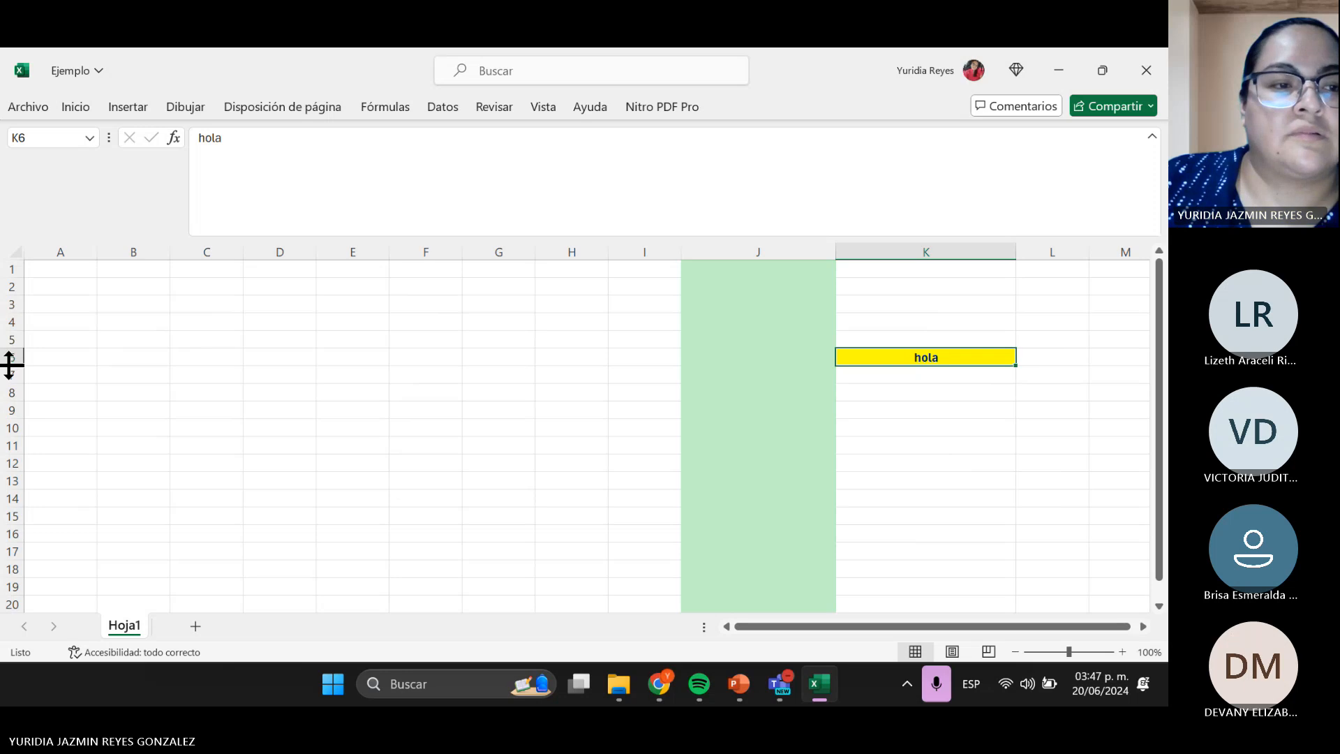
pyautogui.moveTo(10, 364); pyautogui.dragTo(7, 395)
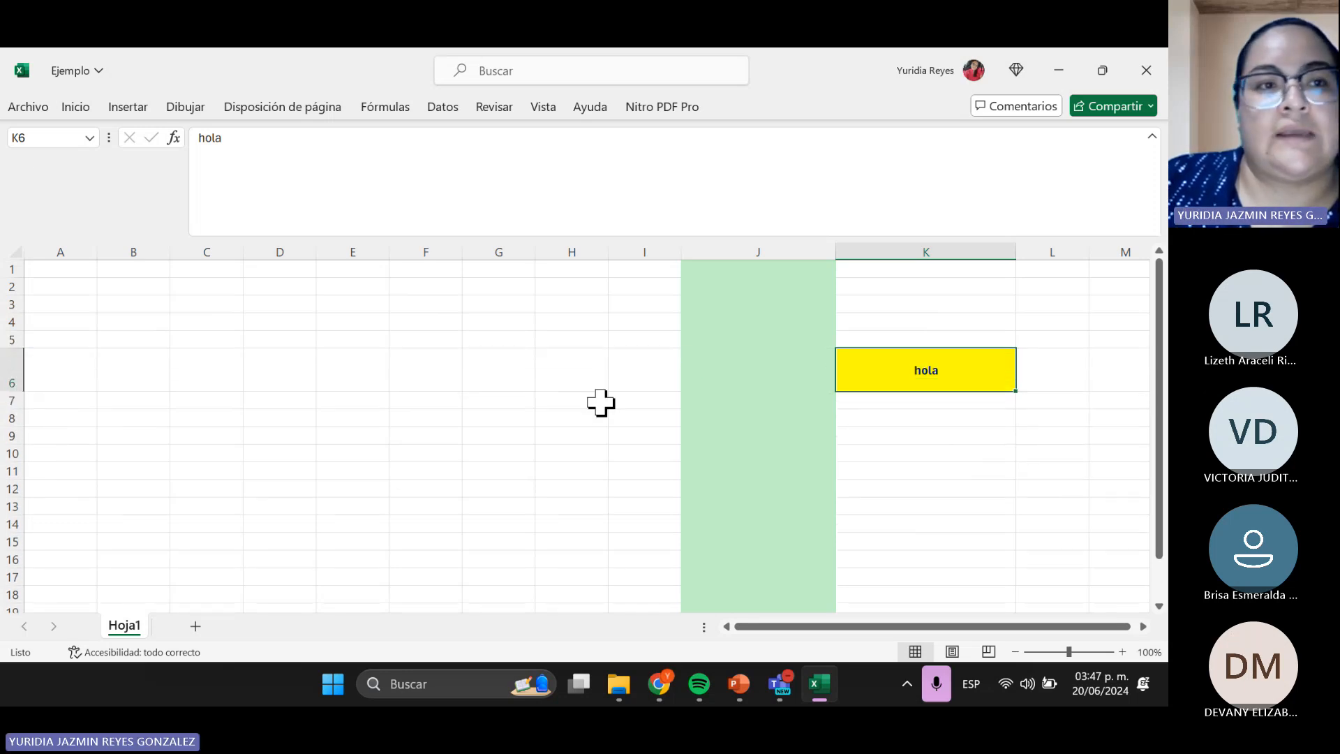
# - Enlarge the "hola" text in cell K6 to font size 48
pyautogui.click(81, 106)
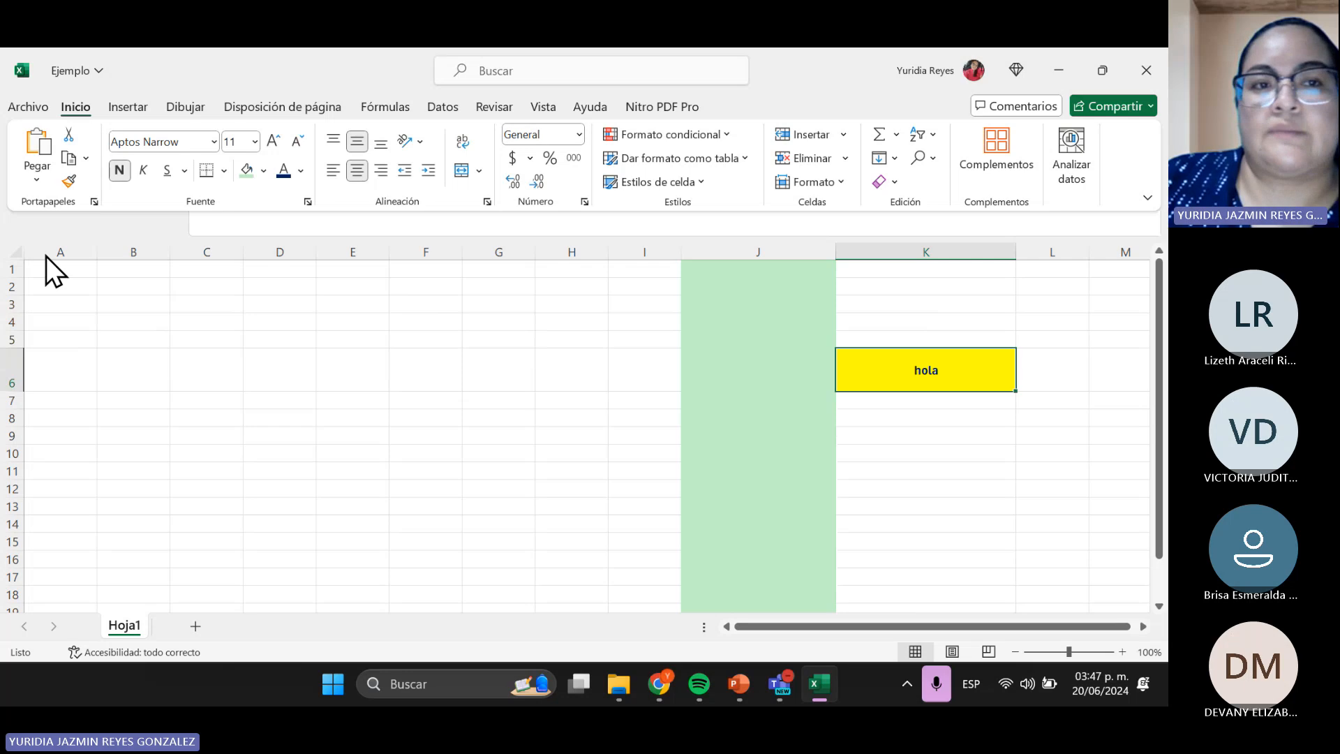
pyautogui.click(274, 144)
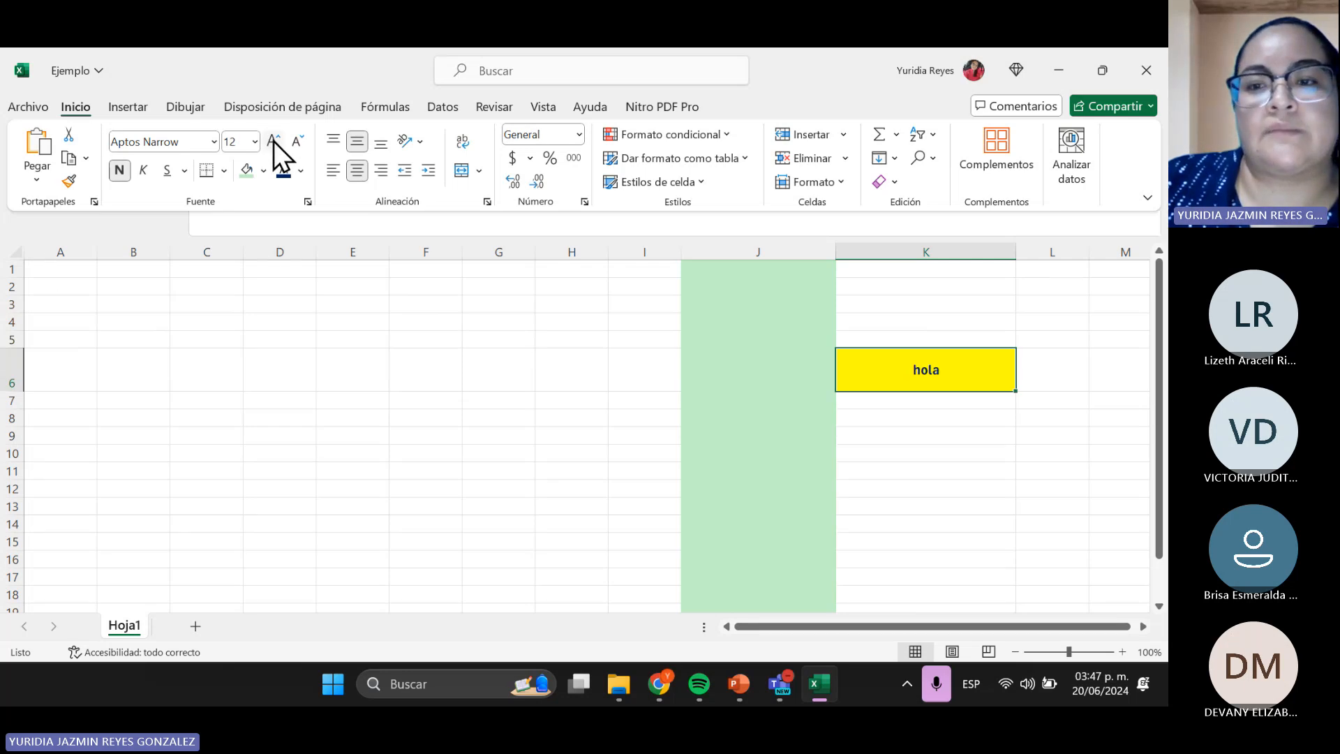
pyautogui.click(273, 143)
pyautogui.click(273, 144)
pyautogui.click(273, 143)
pyautogui.click(274, 143)
pyautogui.click(274, 143)
pyautogui.click(273, 141)
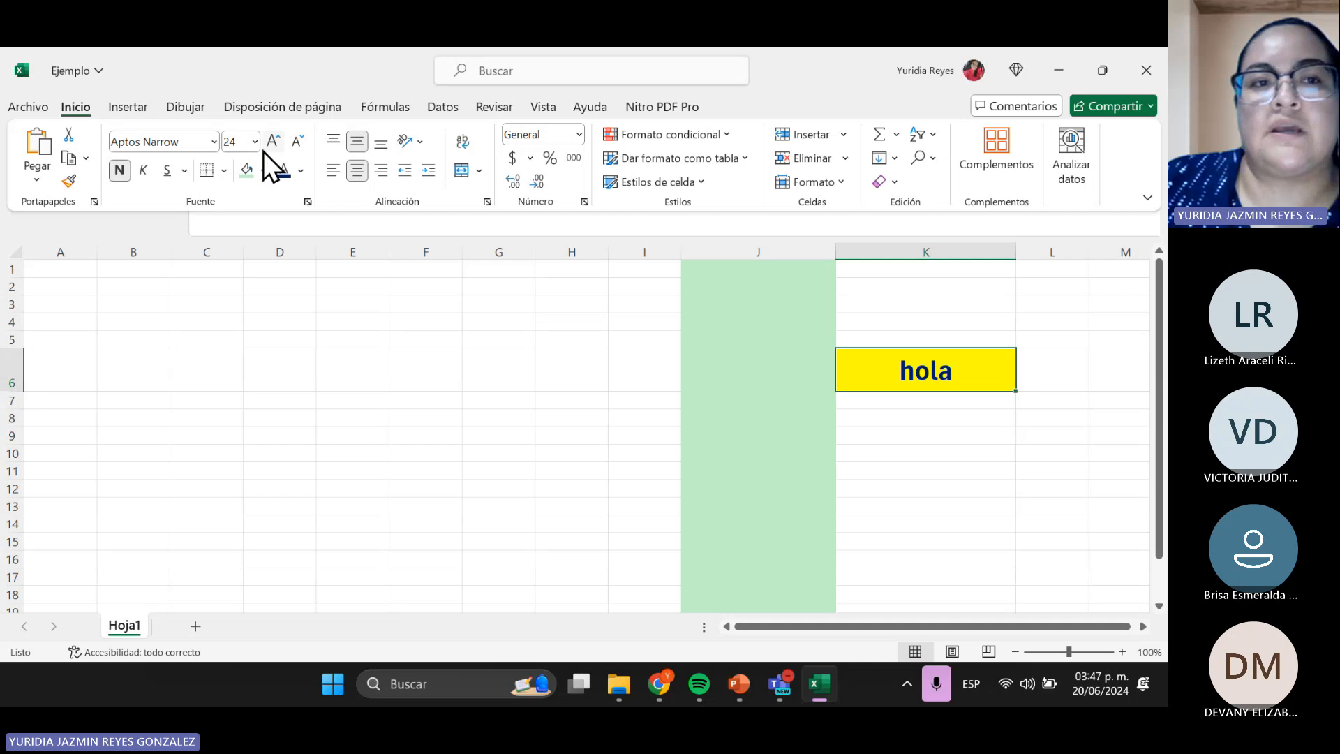
pyautogui.click(273, 145)
pyautogui.click(256, 143)
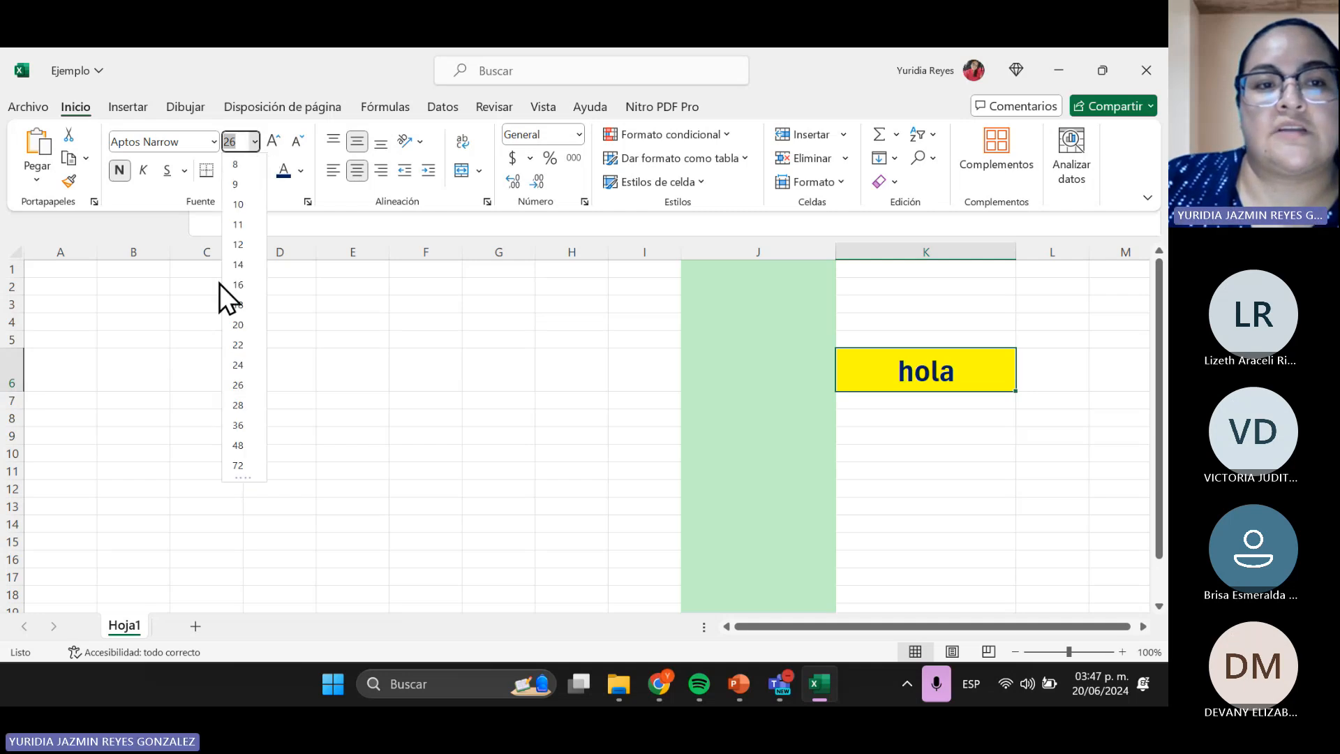
pyautogui.click(241, 445)
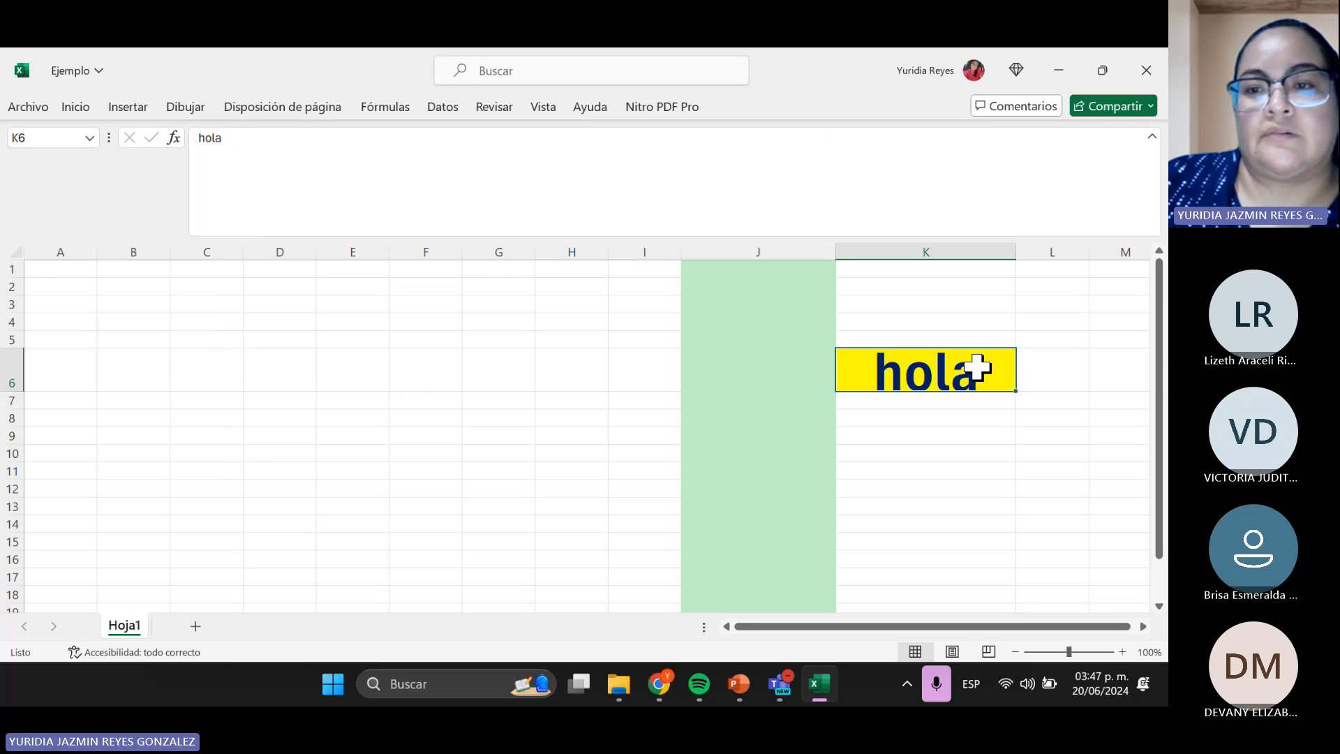
pyautogui.click(956, 322)
pyautogui.click(950, 356)
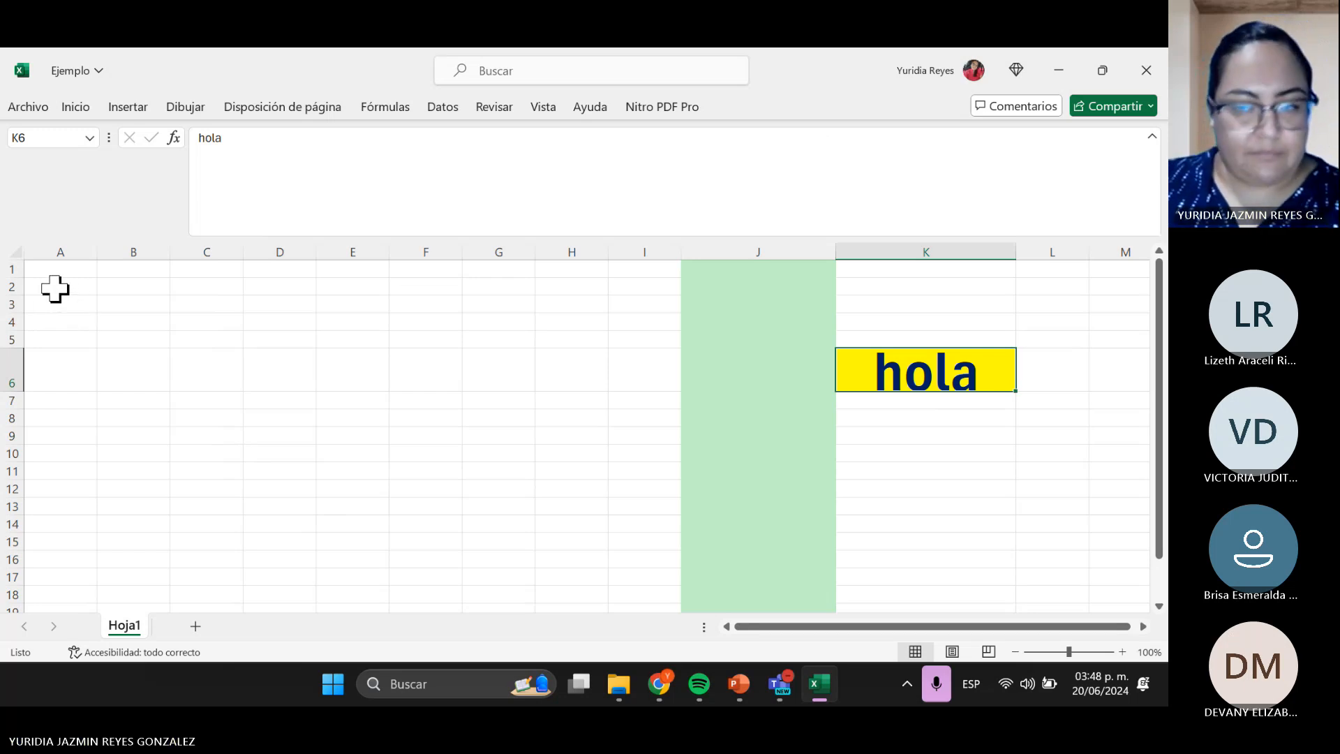
# - Enter "Nombre" in cell A3 and "M" in cell B3
pyautogui.moveTo(40, 287); pyautogui.dragTo(466, 292)
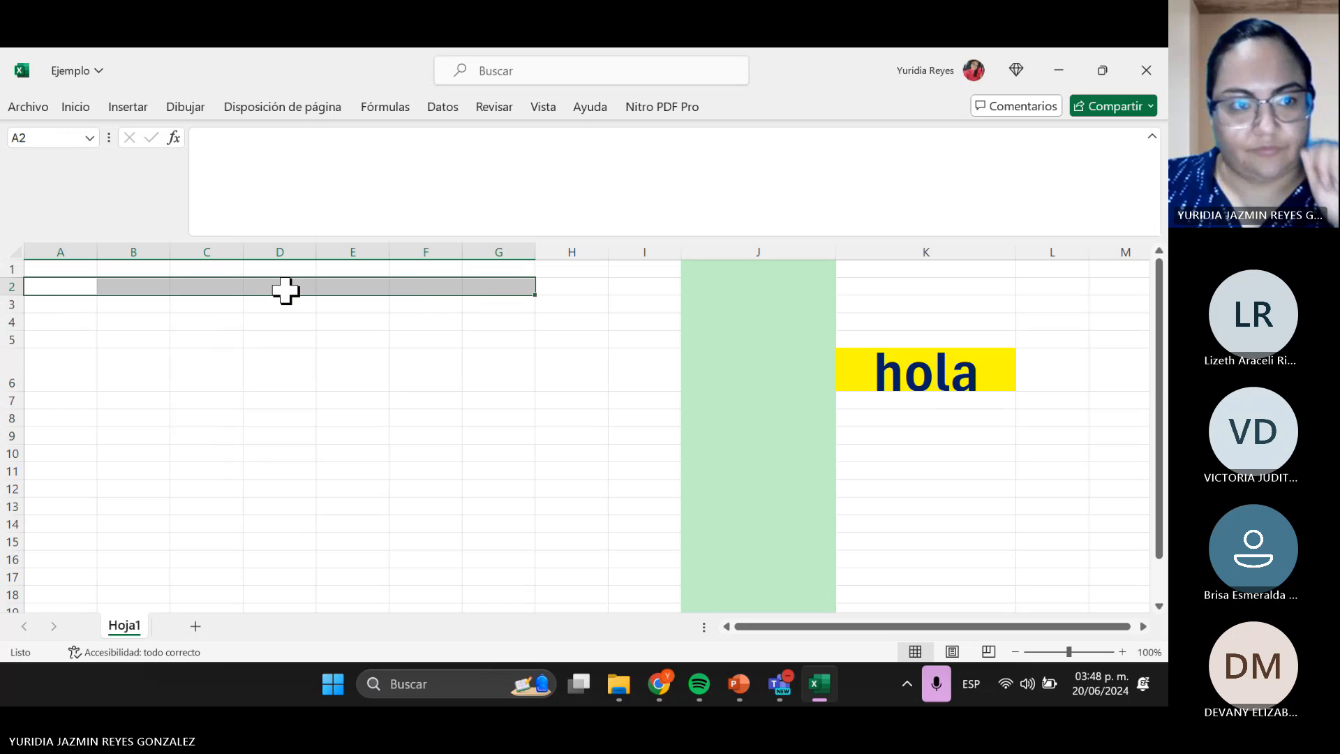
pyautogui.click(84, 303)
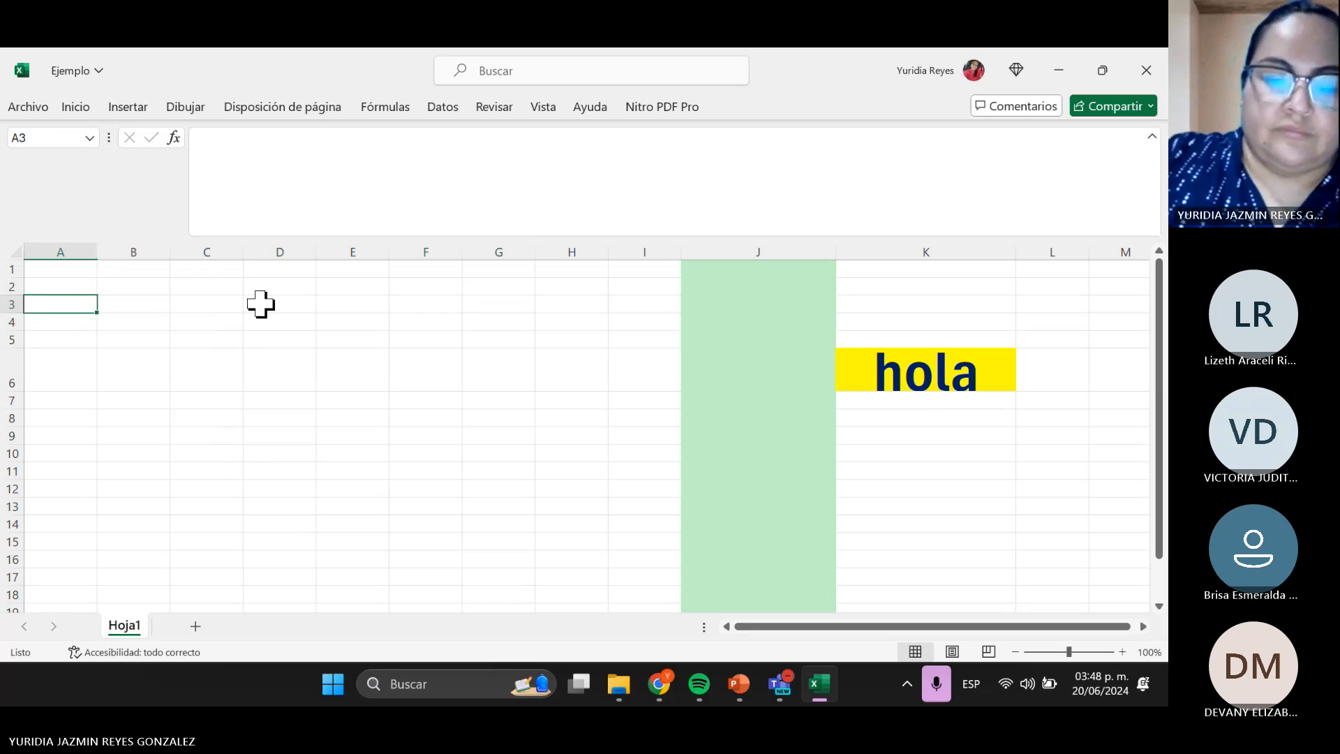
pyautogui.write('Nomb')
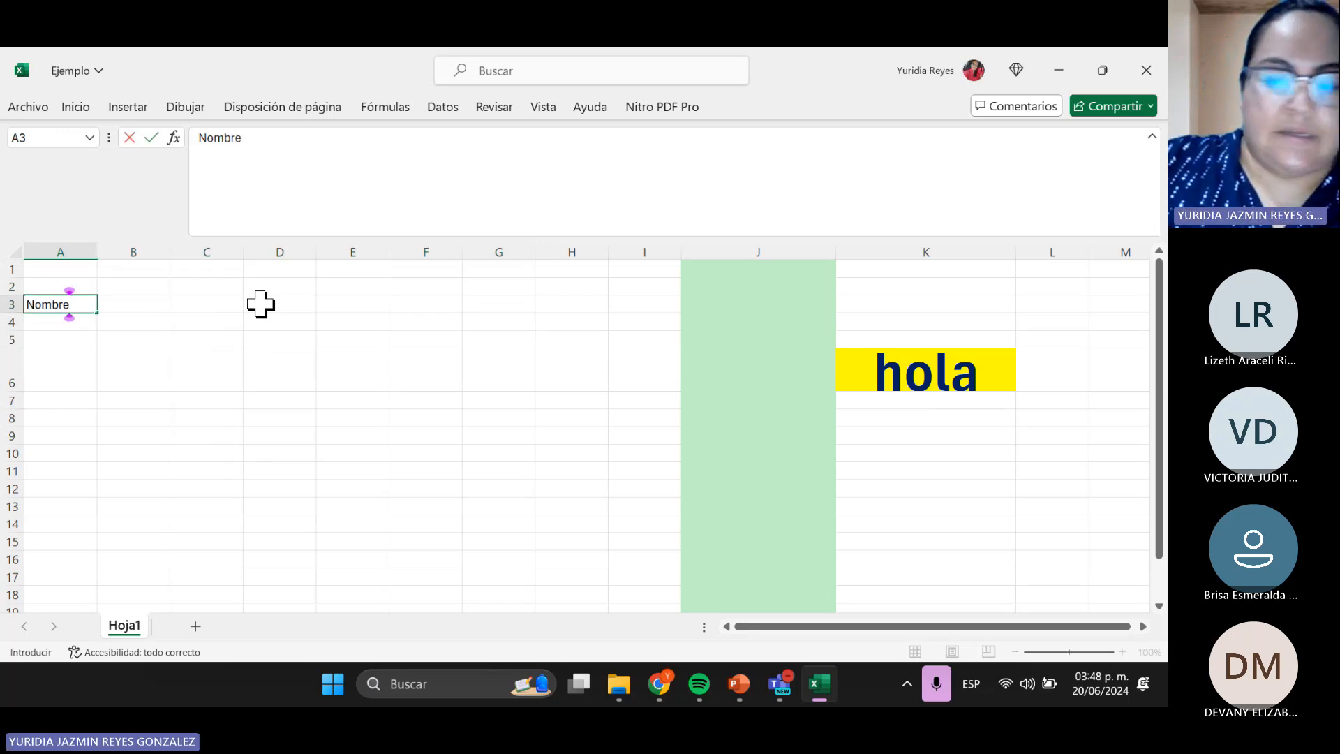
pyautogui.write('re')
pyautogui.press('Tab')
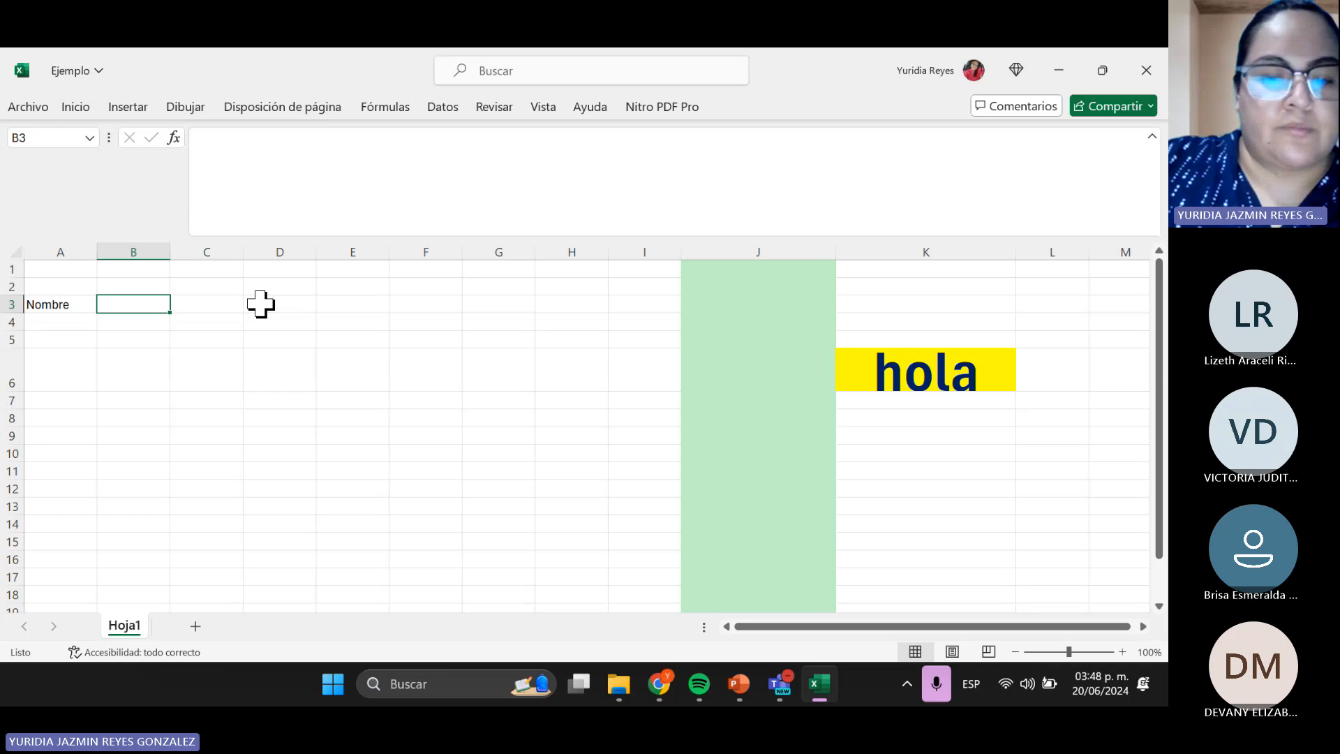
pyautogui.write('M')
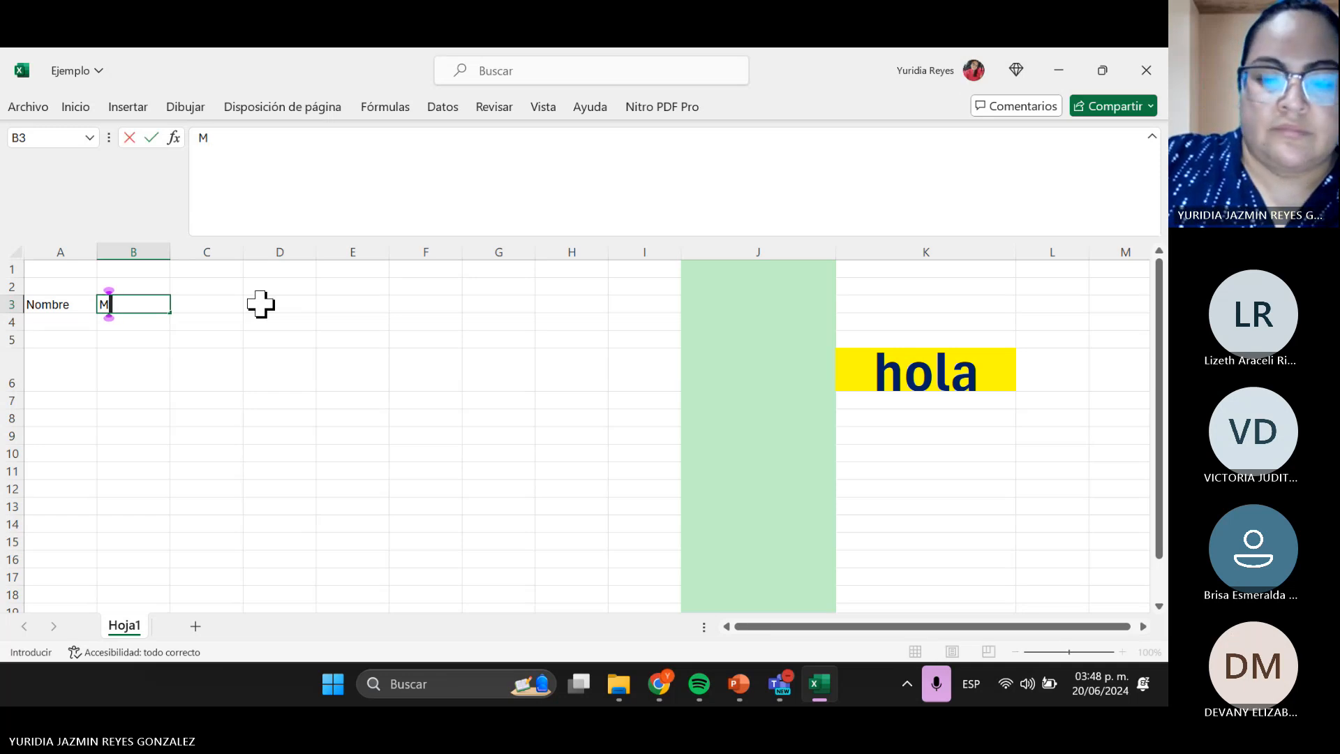
# - Enter the column headers "Matrícula", "Nombre" and "Grupo" in cells A3, B3 and C3
pyautogui.hotkey('shift', 'Tab')
pyautogui.write('Ma')
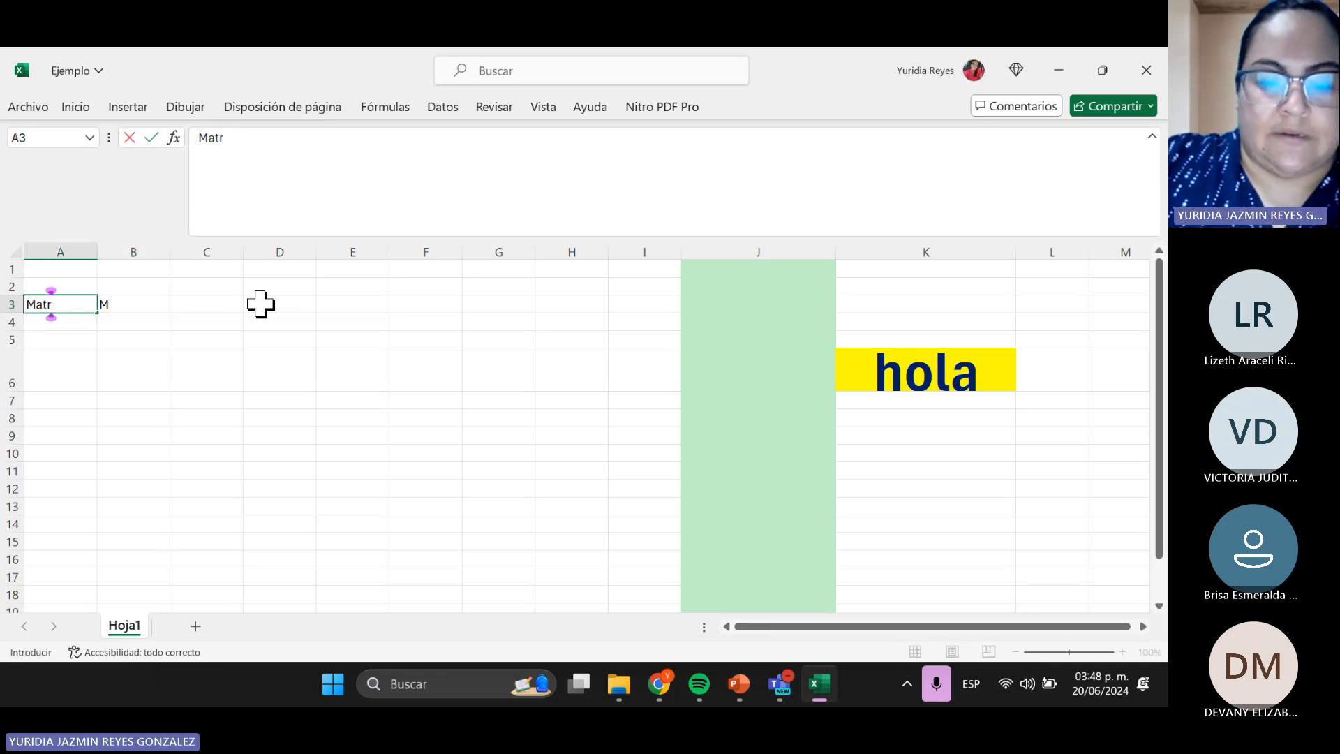
pyautogui.write('tríc')
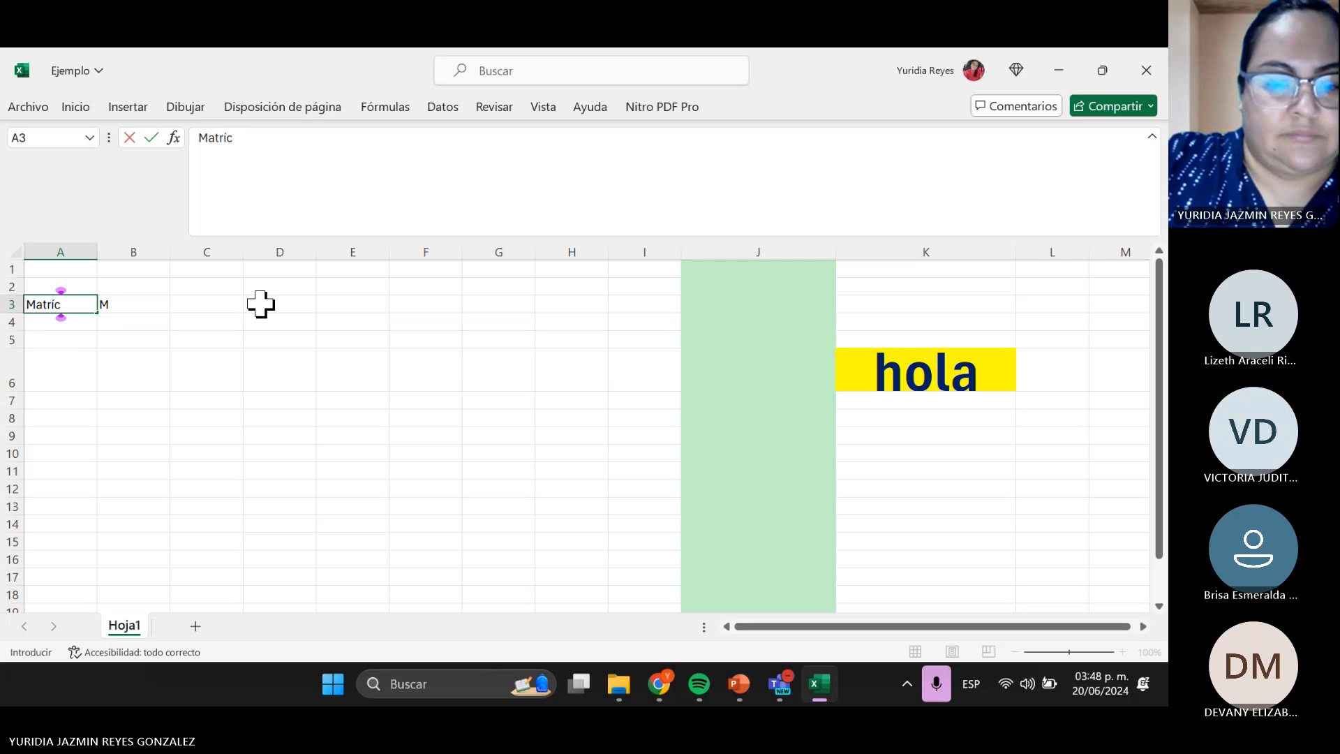
pyautogui.write('ula')
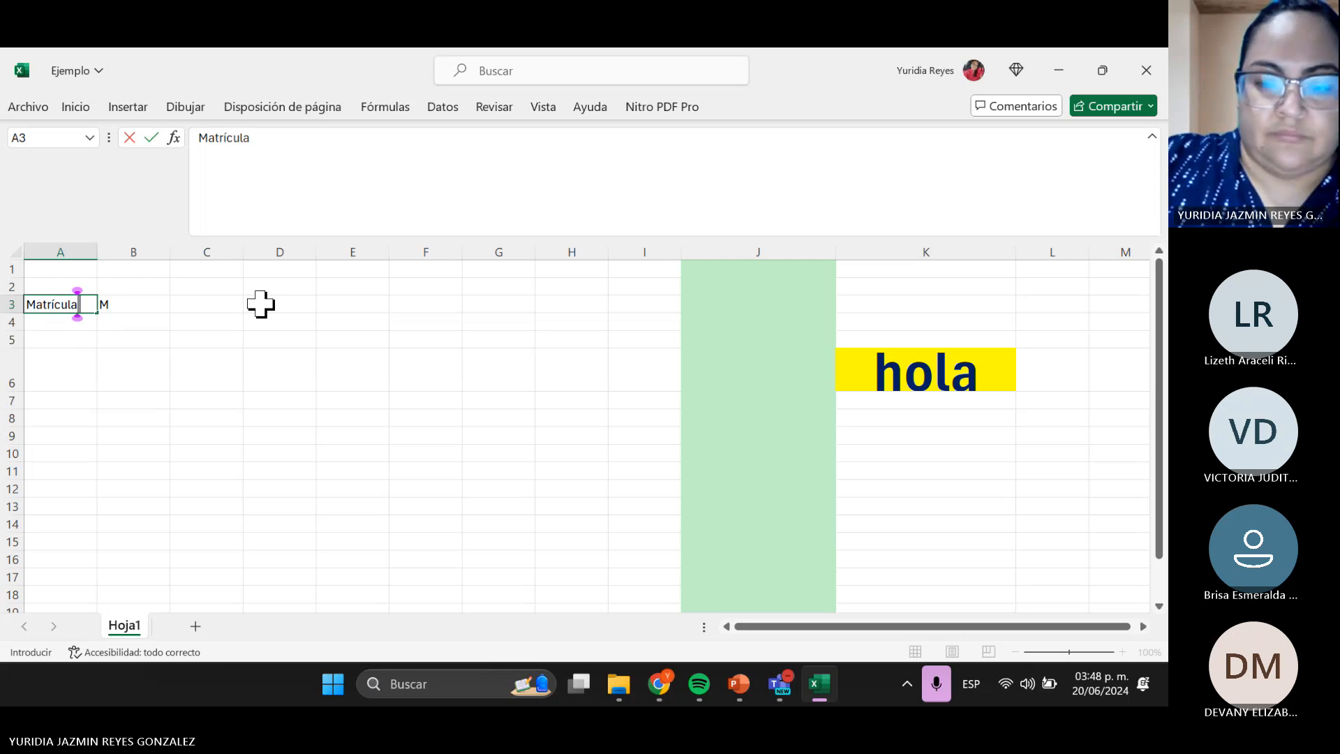
pyautogui.press('Tab')
pyautogui.write('N')
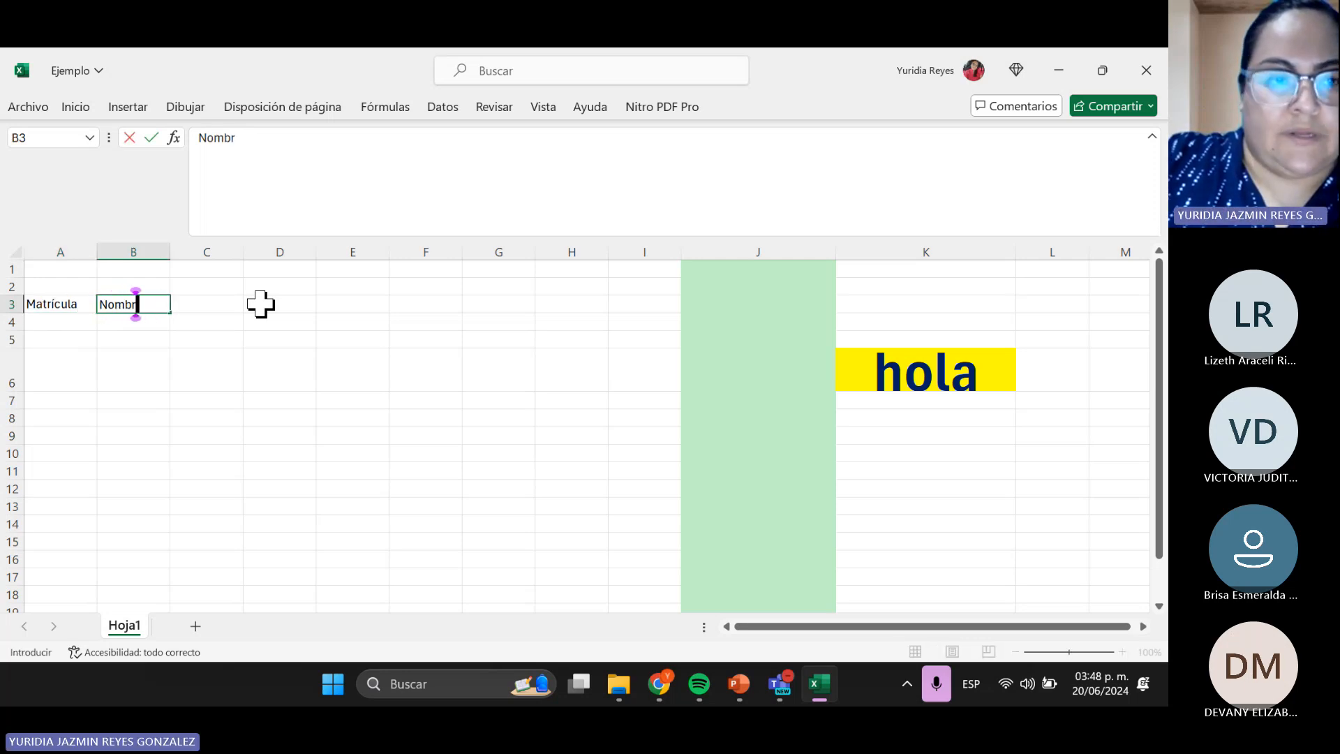
pyautogui.press('Tab')
pyautogui.write('Grup')
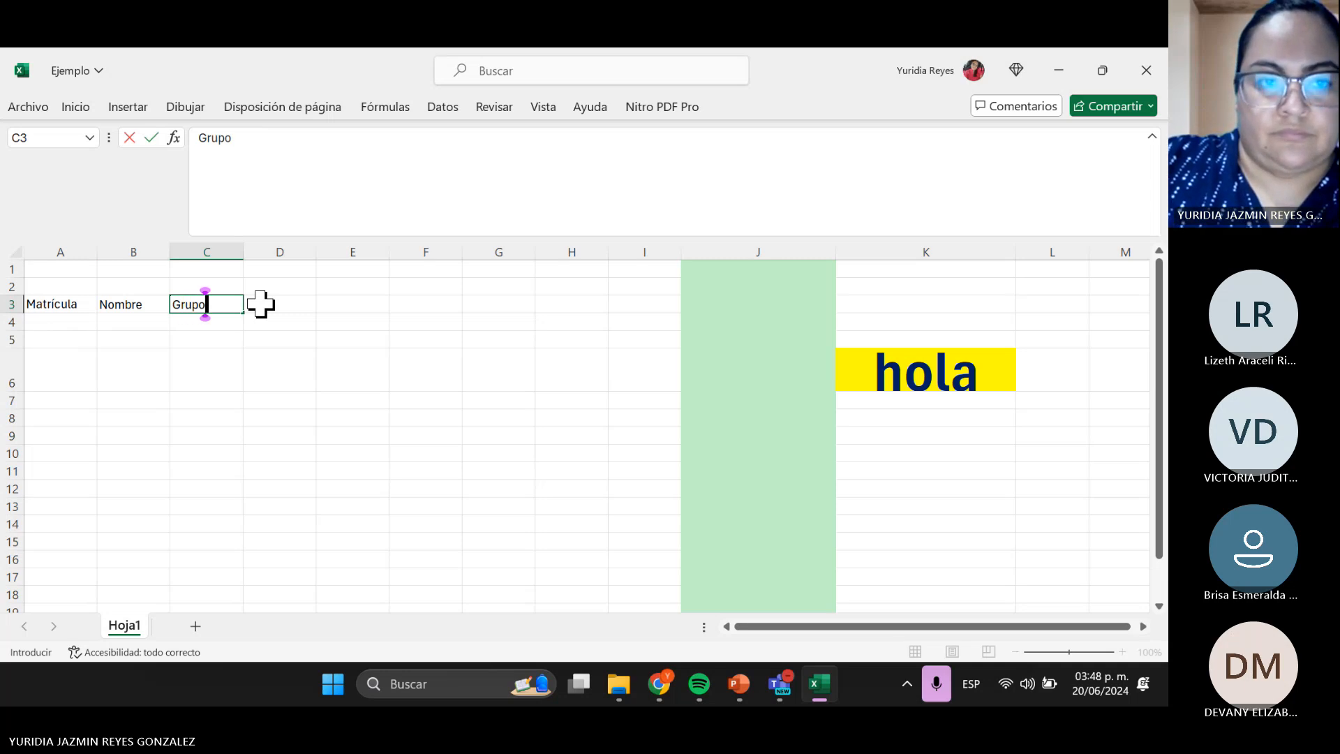
# - Enter "Actividad 1" in cell D3 and autofill the series across to "Actividad 4" in G3
pyautogui.press('Tab')
pyautogui.write('A')
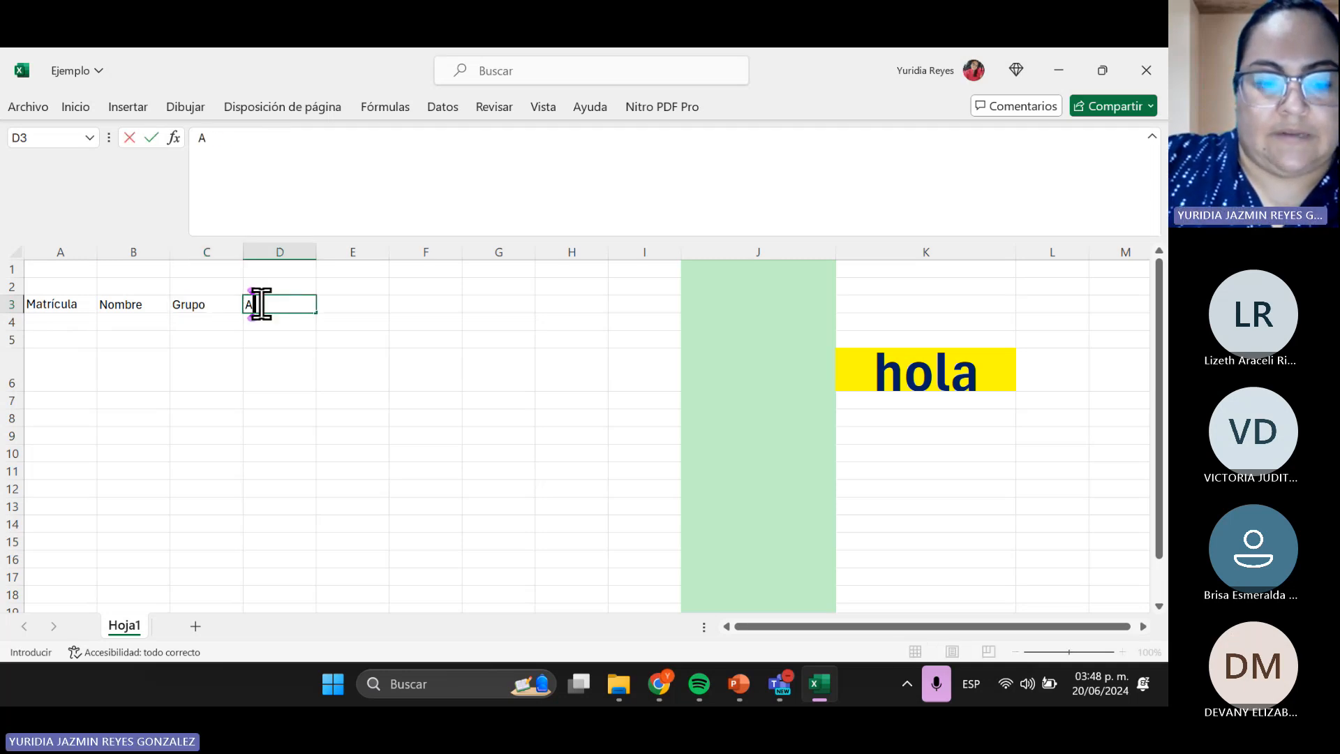
pyautogui.write('ctividad')
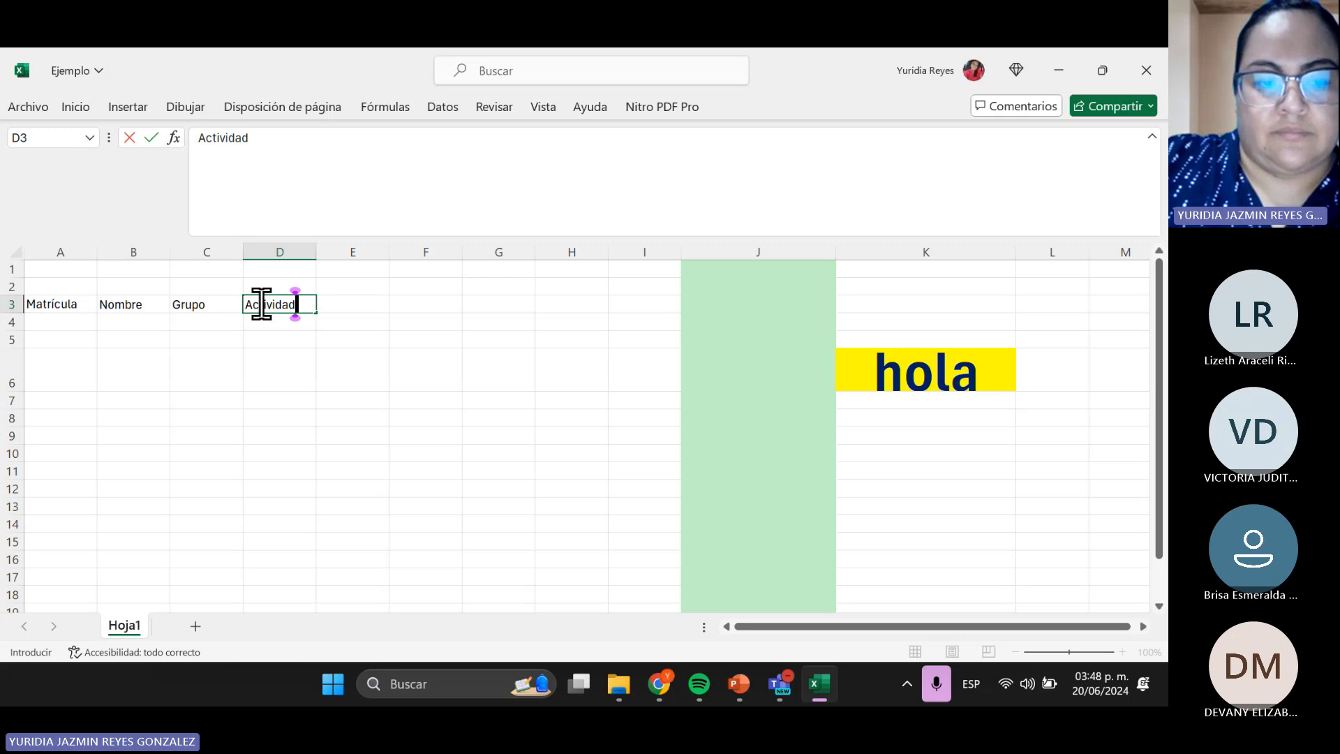
pyautogui.write(' 1')
pyautogui.press('Tab')
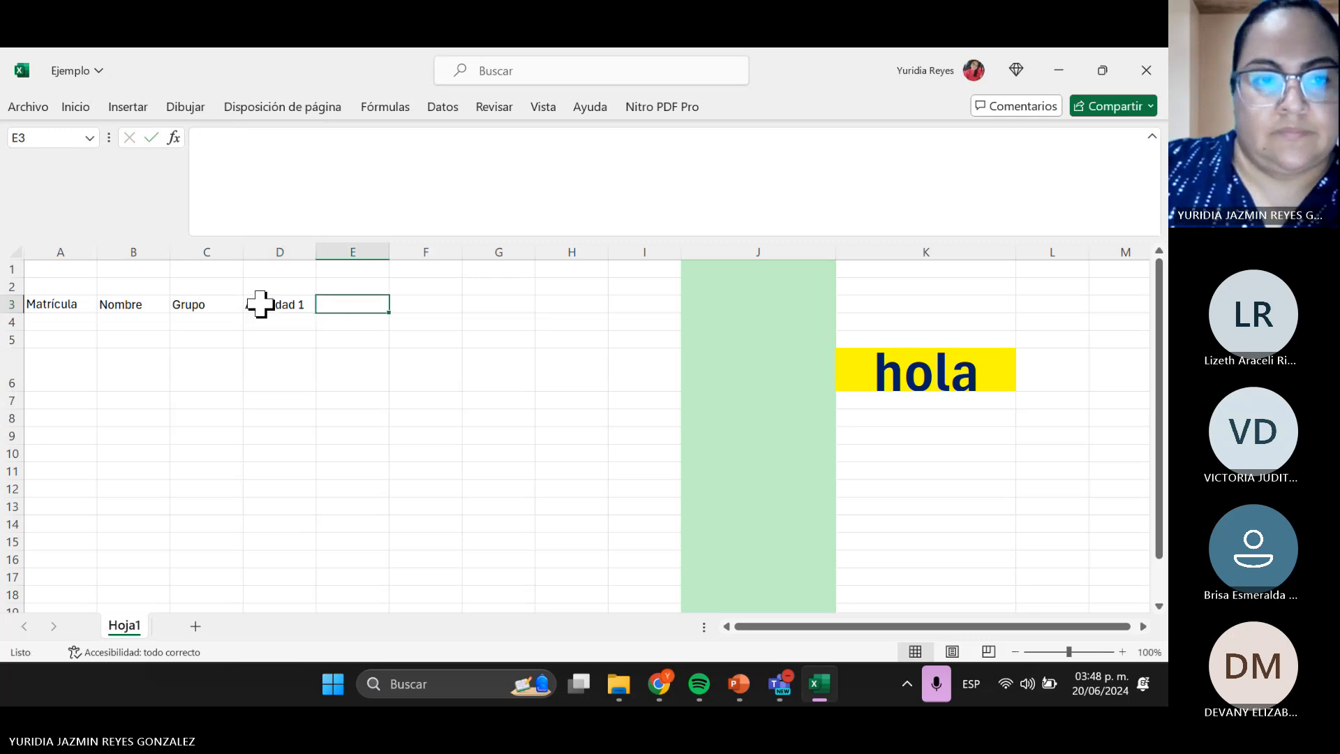
pyautogui.click(261, 303)
pyautogui.moveTo(315, 312); pyautogui.dragTo(508, 308)
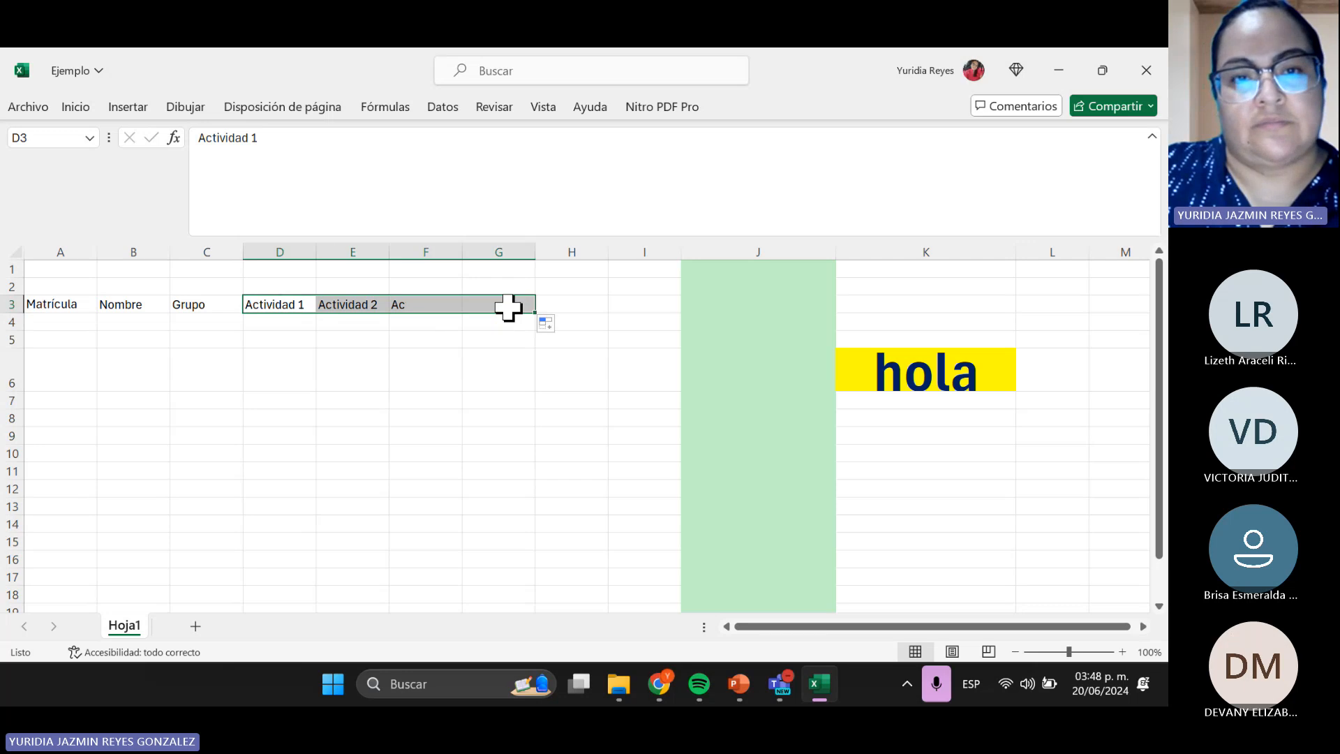
pyautogui.click(290, 320)
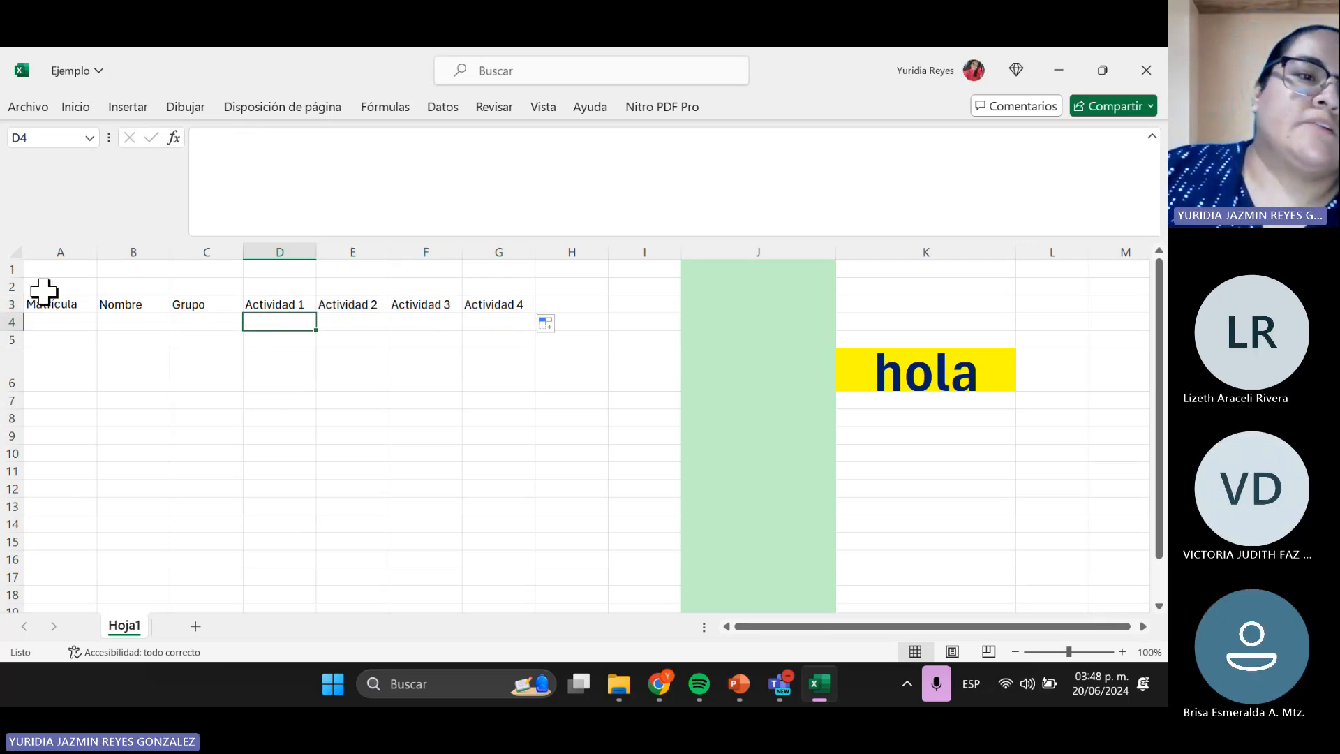
pyautogui.moveTo(36, 286); pyautogui.dragTo(513, 324)
pyautogui.click(513, 325)
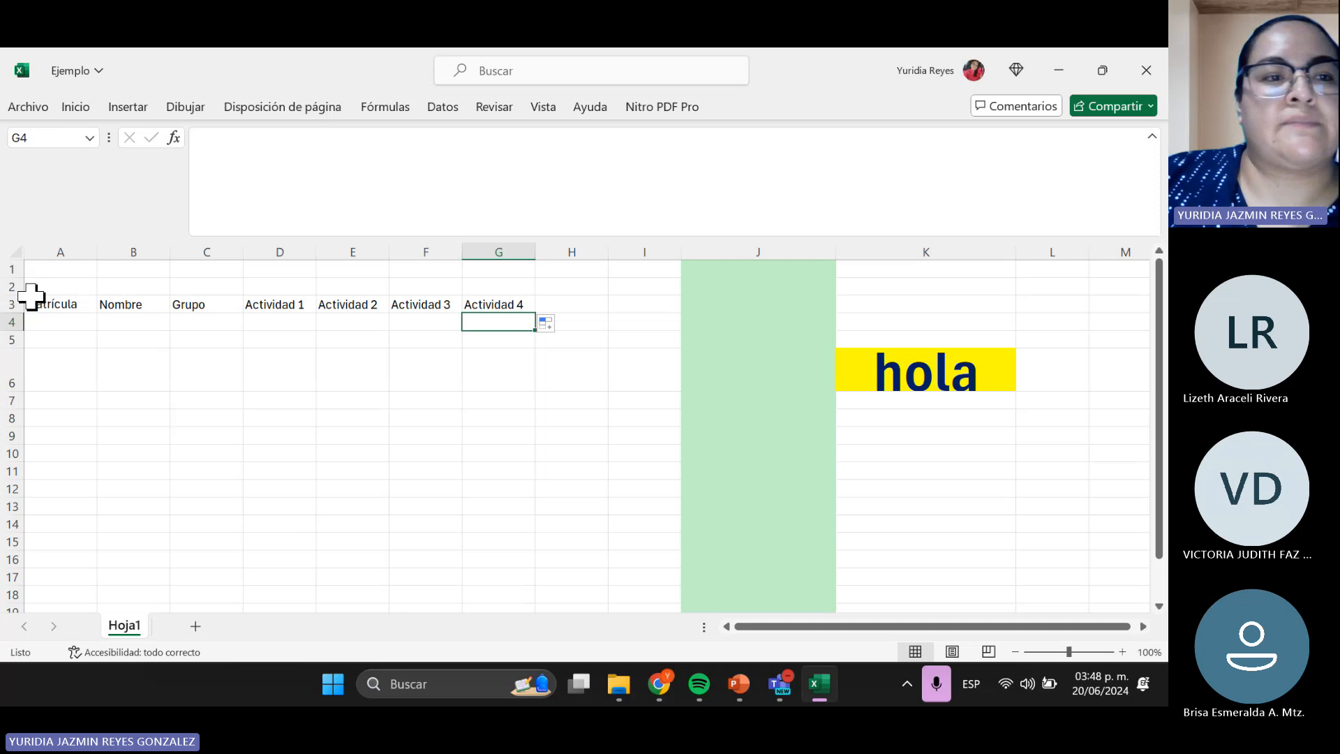
pyautogui.moveTo(35, 293); pyautogui.dragTo(504, 293)
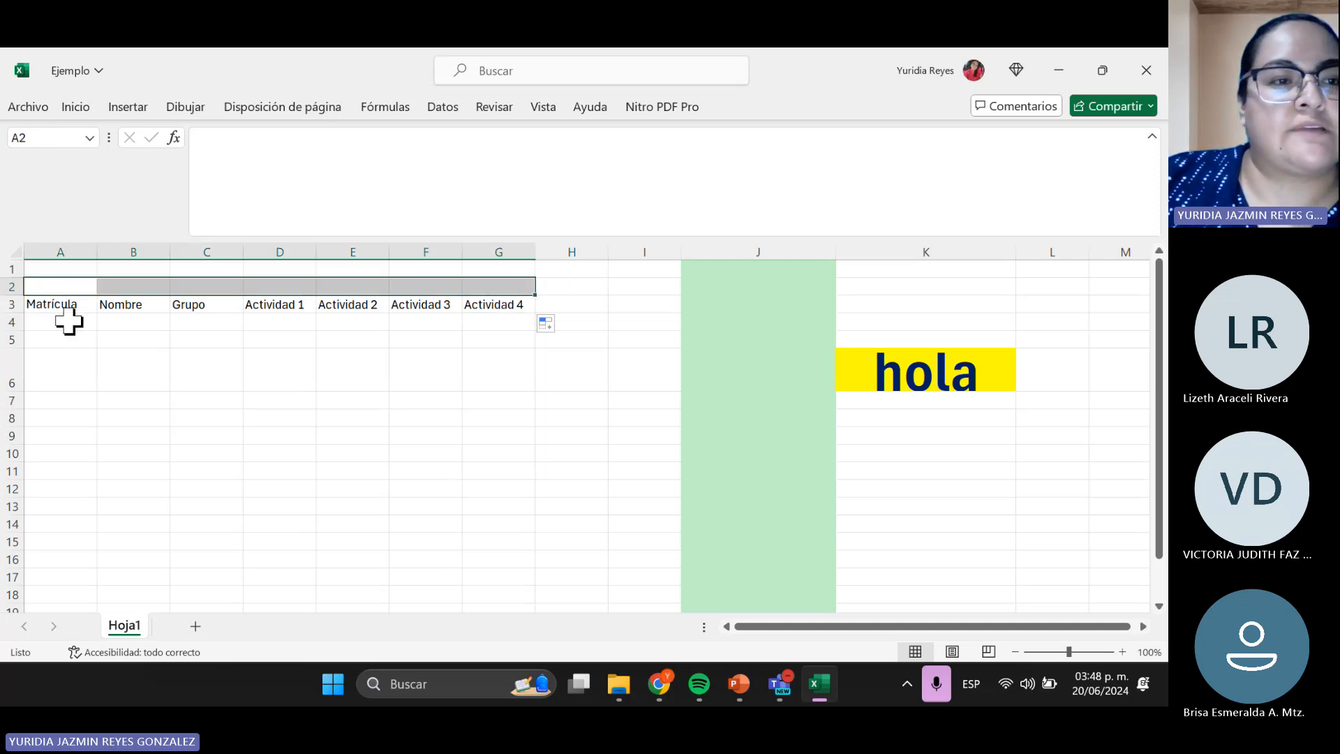
pyautogui.moveTo(70, 311); pyautogui.dragTo(15, 288)
pyautogui.click(77, 99)
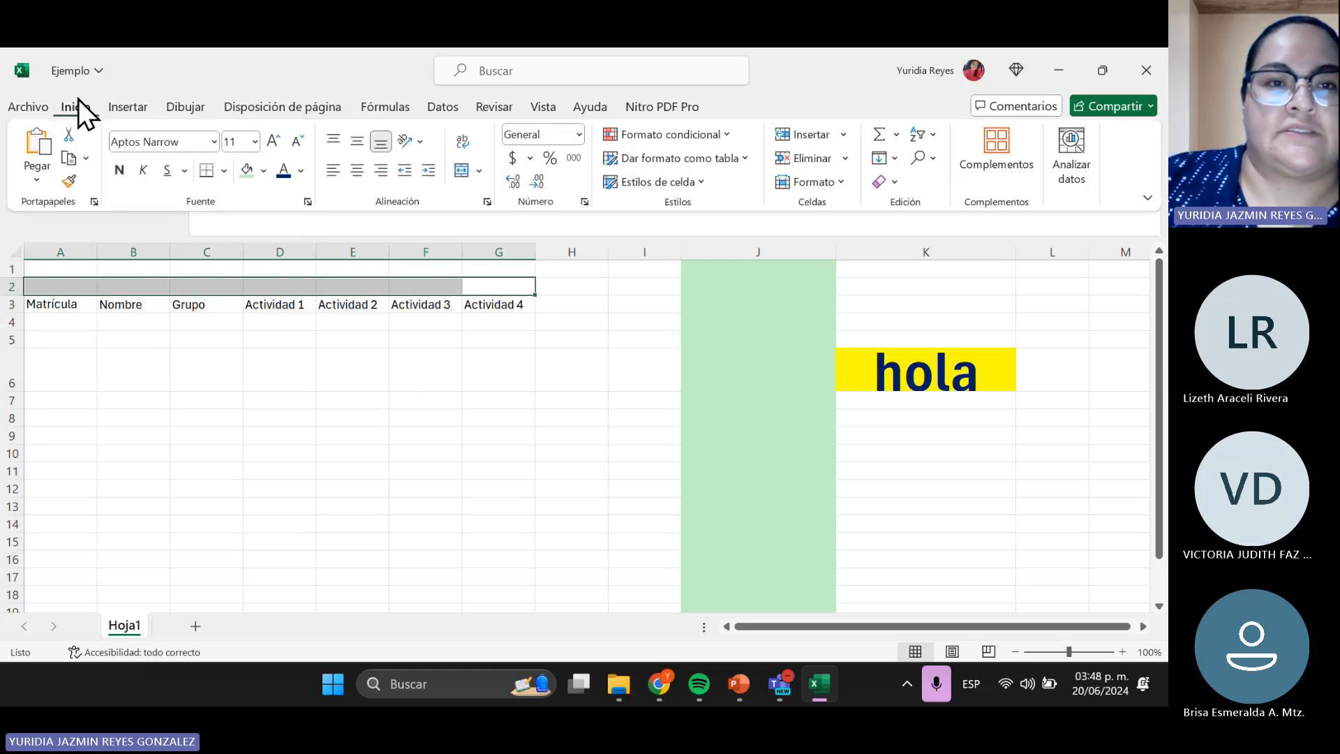
pyautogui.click(203, 285)
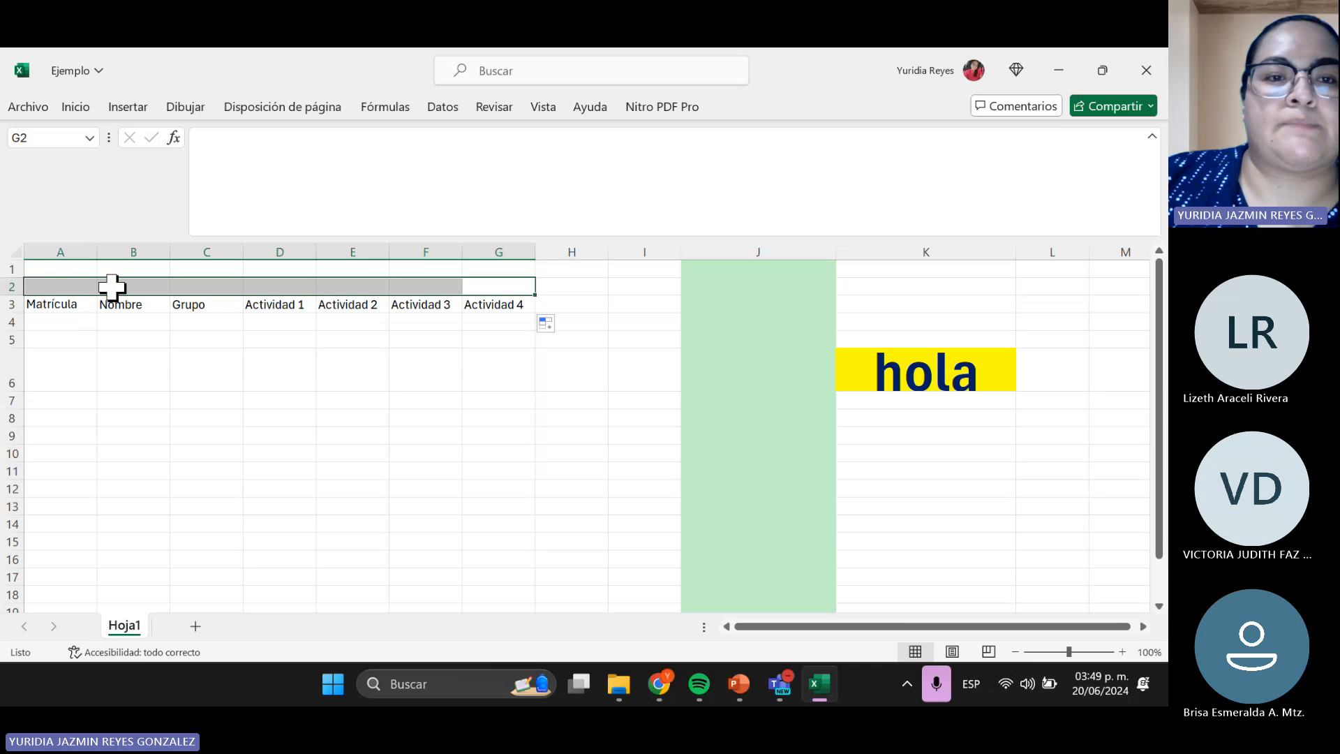
# - Enter the title "Calificaciones" in cell C2 above the column headers
pyautogui.click(214, 286)
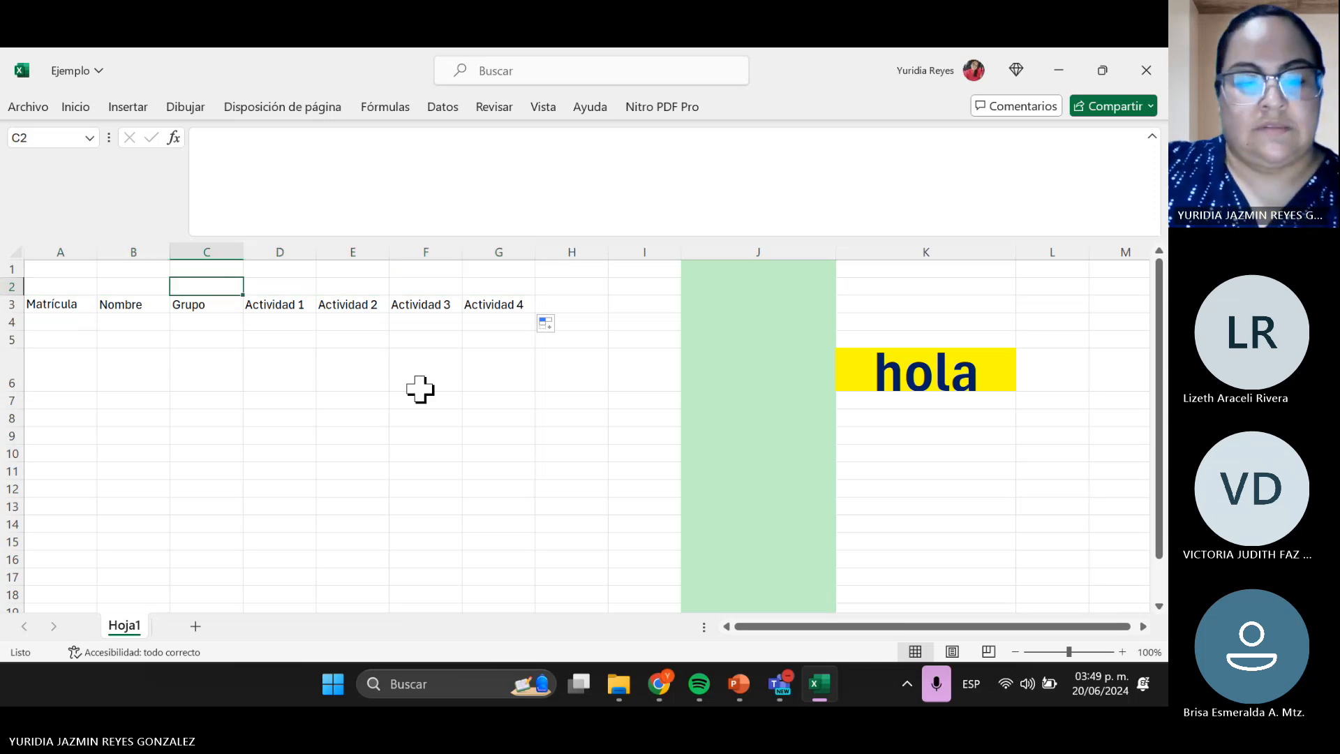
pyautogui.write('Califica')
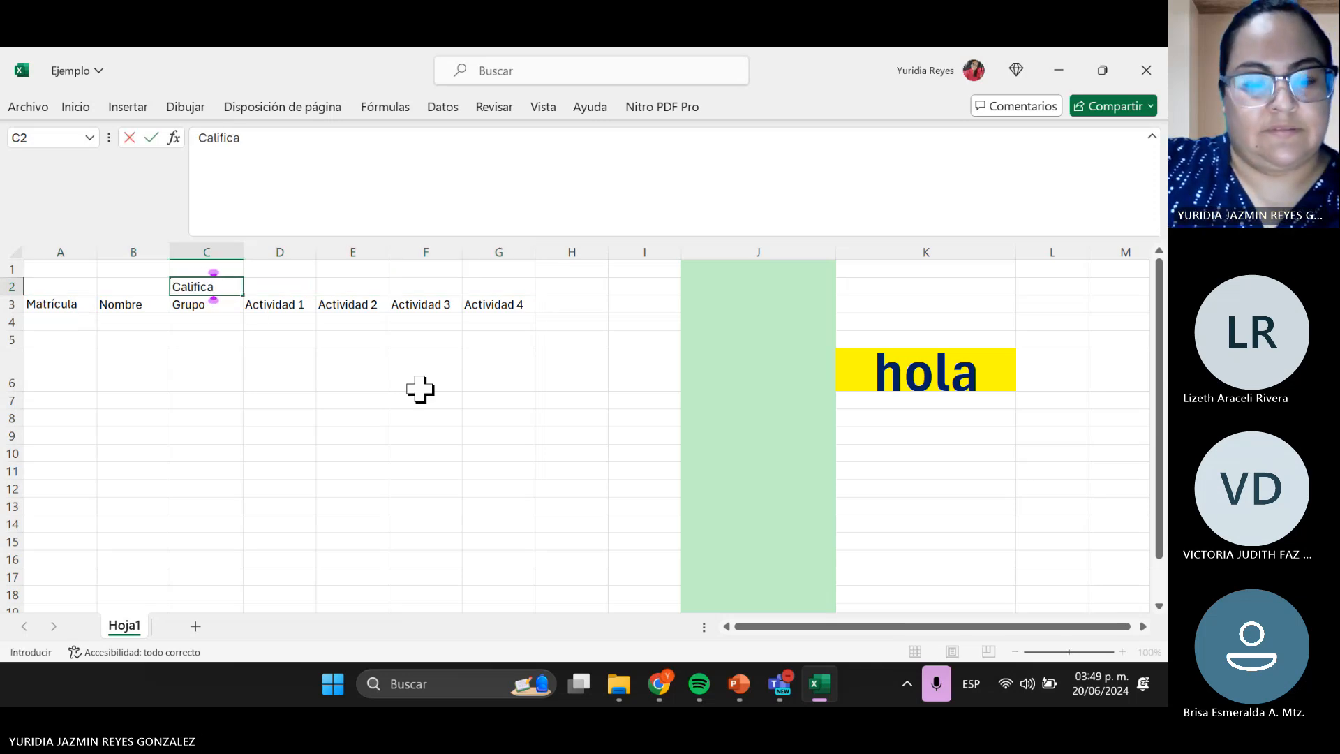
pyautogui.write('ciones')
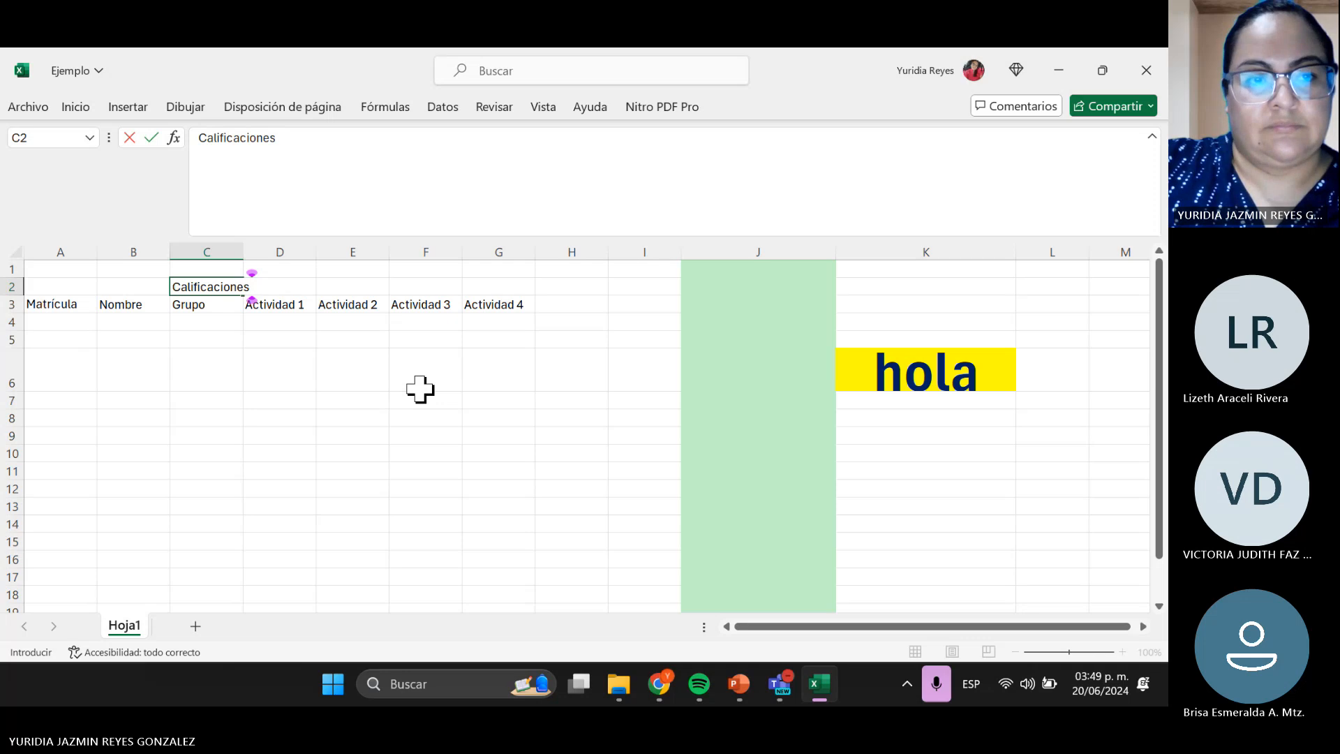
pyautogui.press('Return')
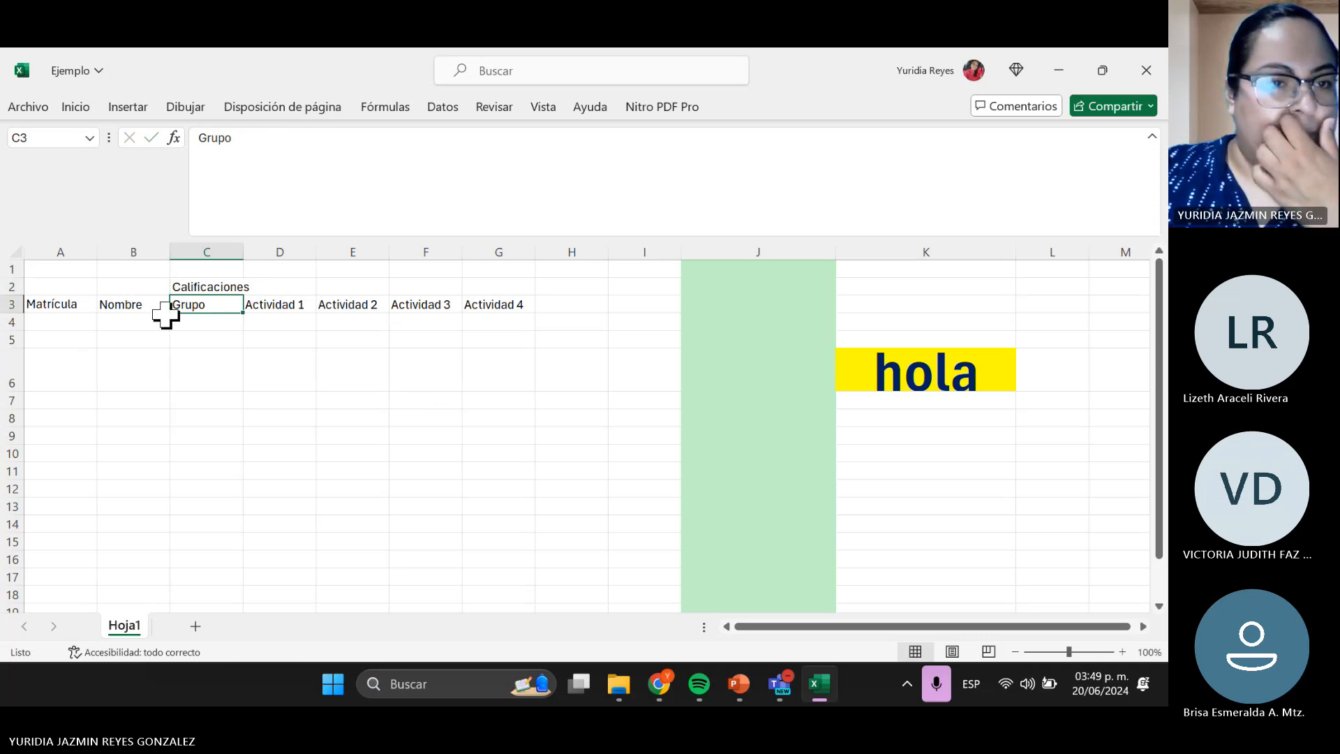
# - Extend the title in cell C2 to read "Calificaciones Nuevas Tecnologías"
pyautogui.click(203, 286)
pyautogui.click(347, 189)
pyautogui.write('N')
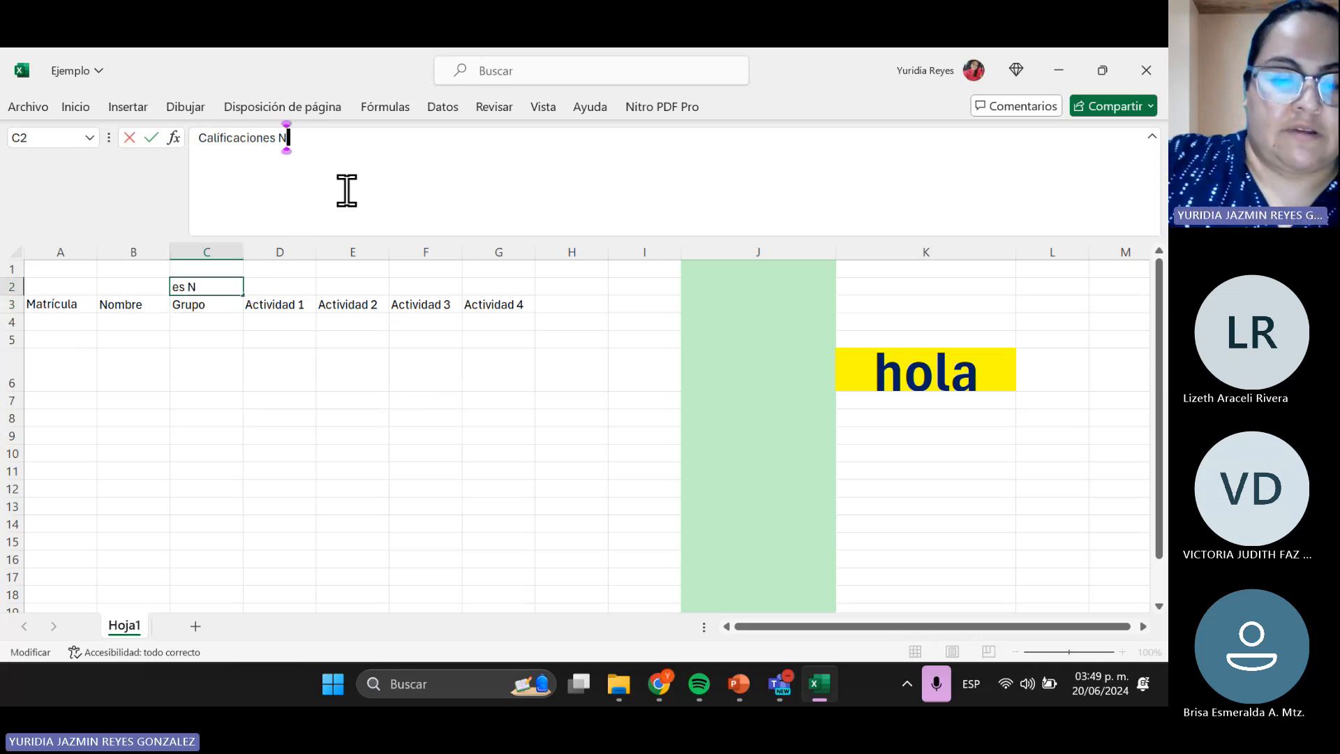
pyautogui.write('uevas T')
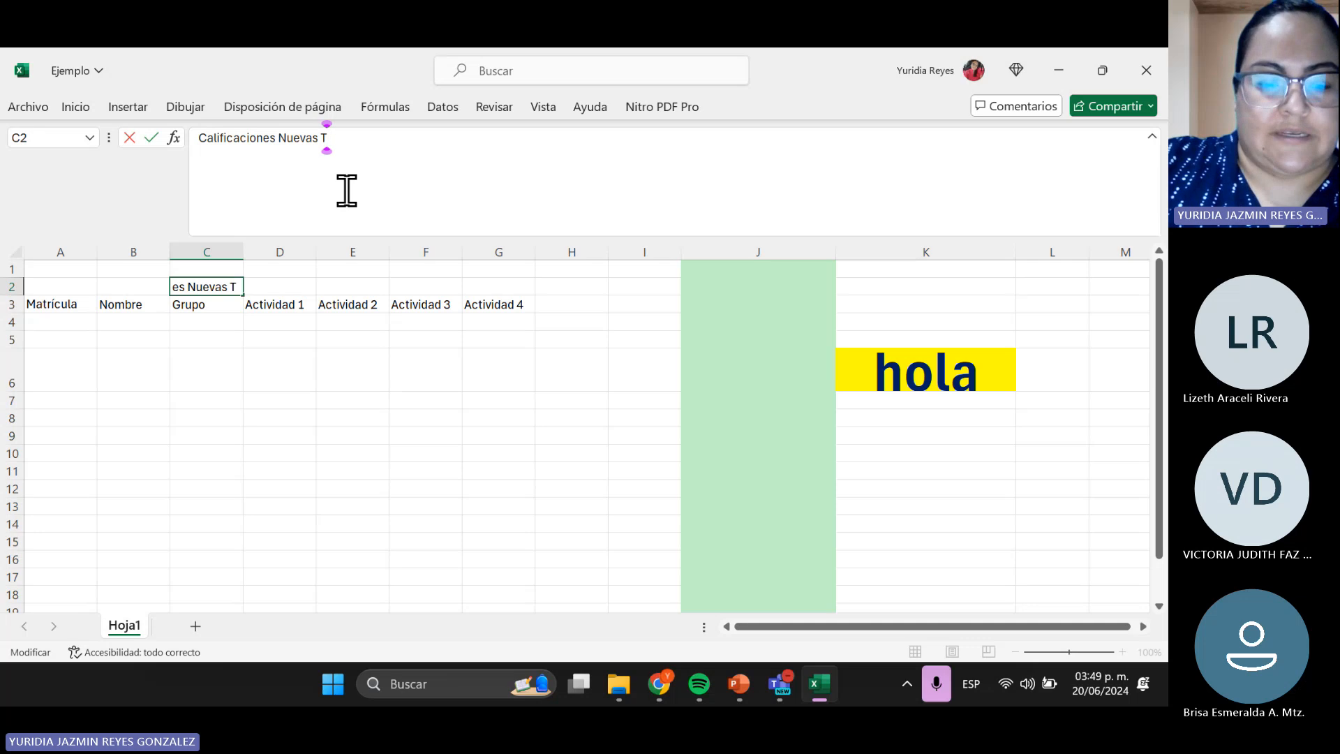
pyautogui.write('ecnolog')
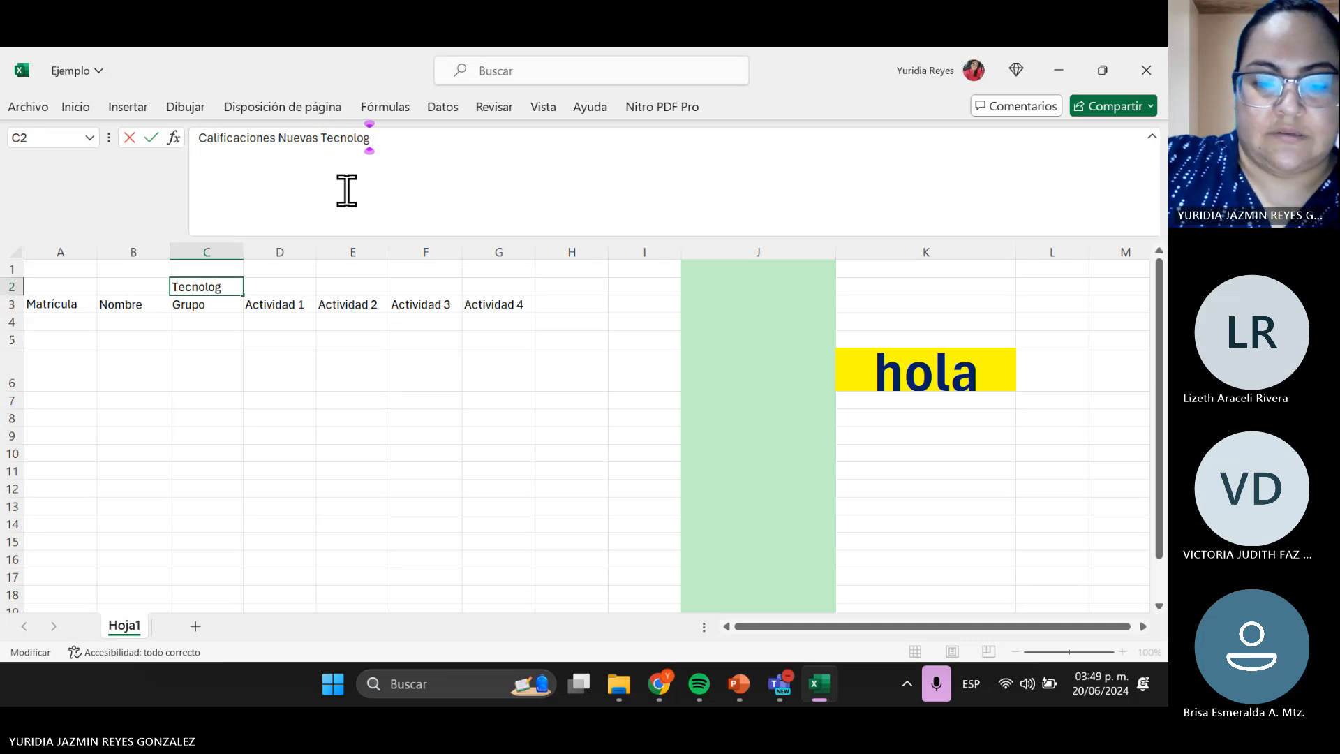
pyautogui.write('ías')
pyautogui.press('Return')
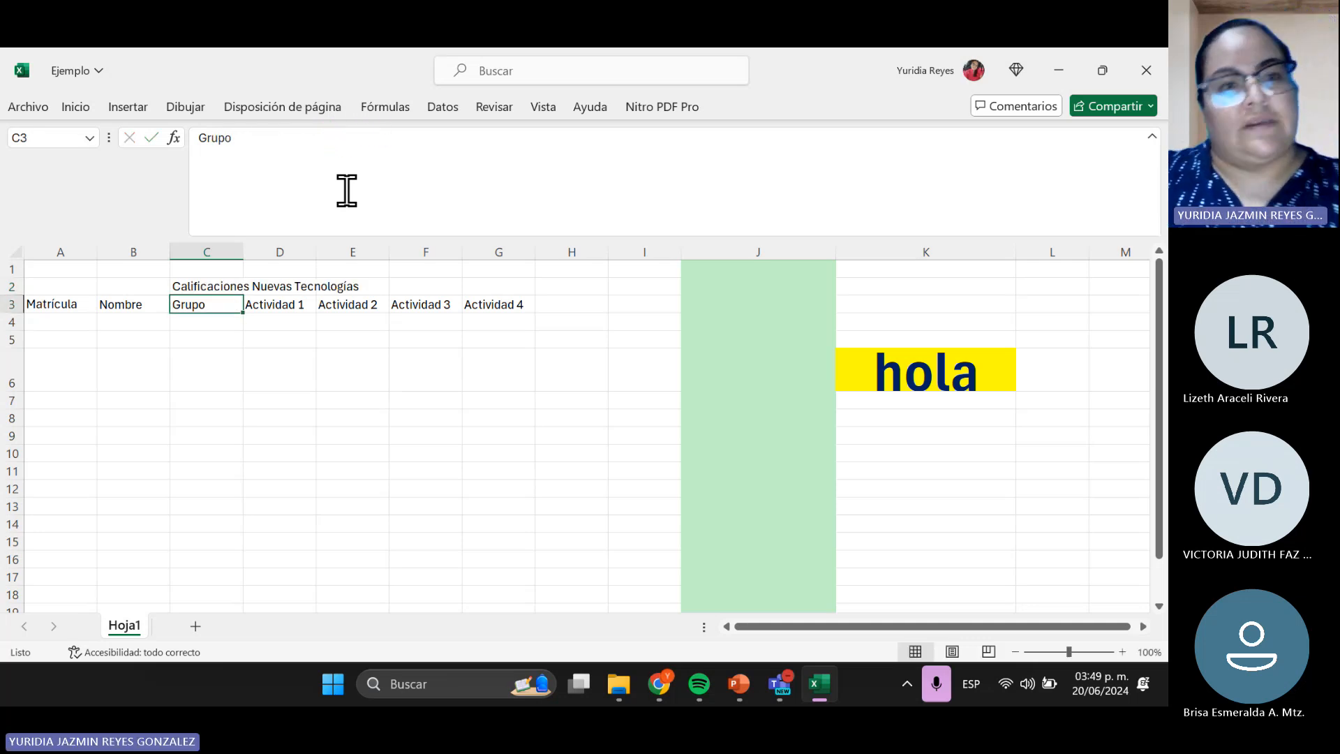
# - Move the title "Calificaciones Nuevas Tecnologías" from cell C2 to cell A2
pyautogui.click(217, 402)
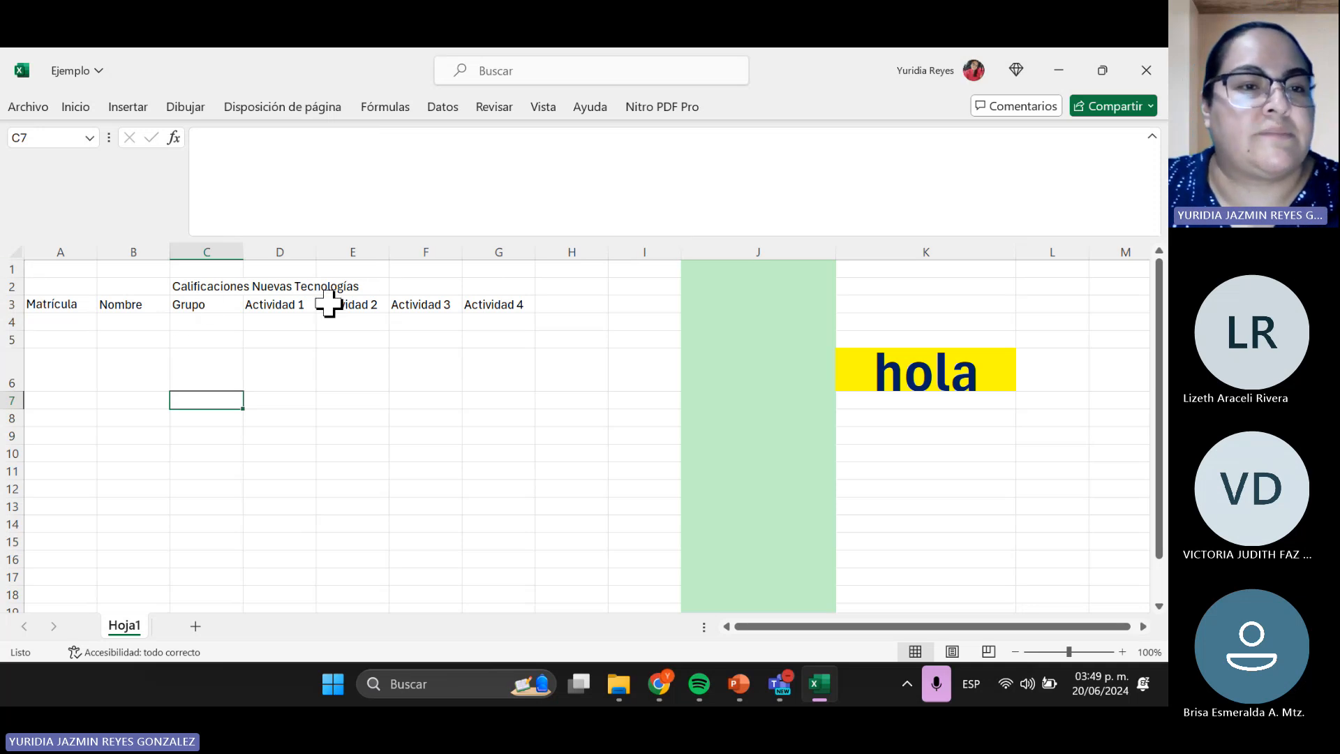
pyautogui.click(229, 286)
pyautogui.moveTo(229, 286); pyautogui.dragTo(284, 291)
pyautogui.click(204, 351)
pyautogui.click(356, 368)
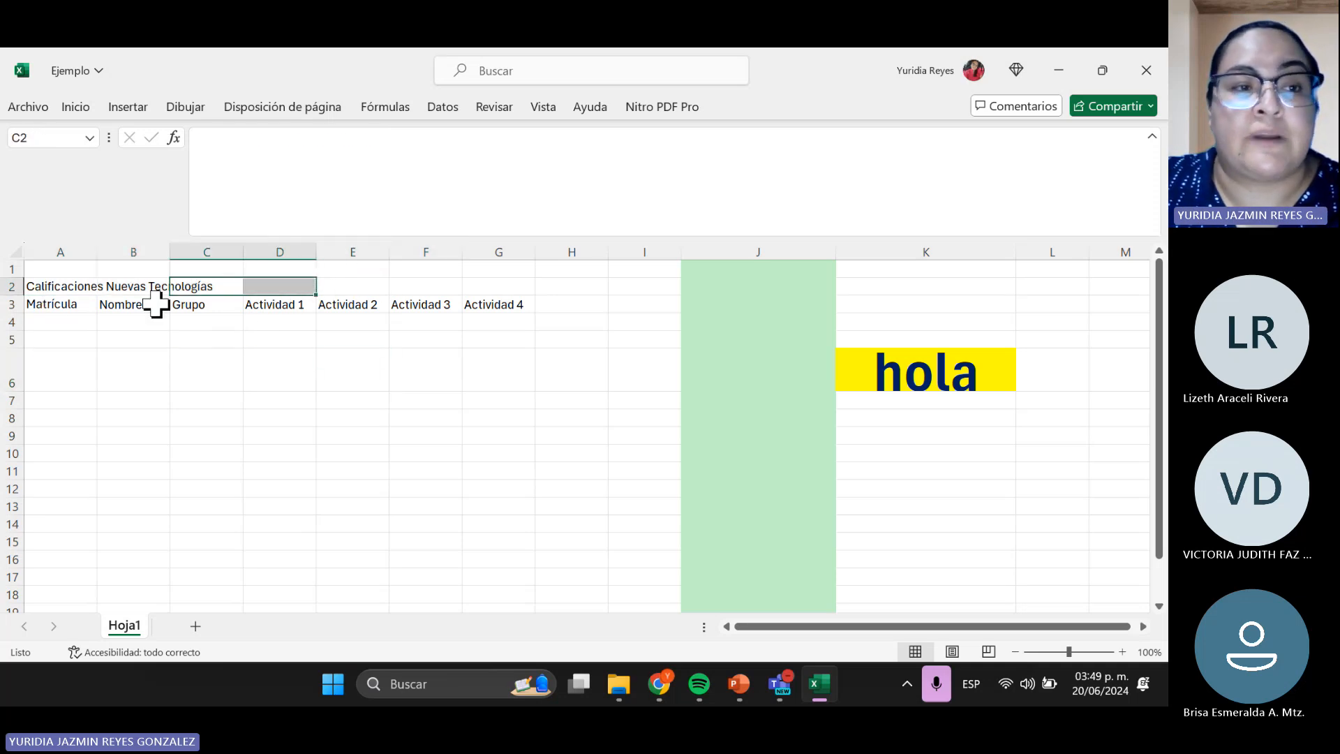
pyautogui.click(34, 286)
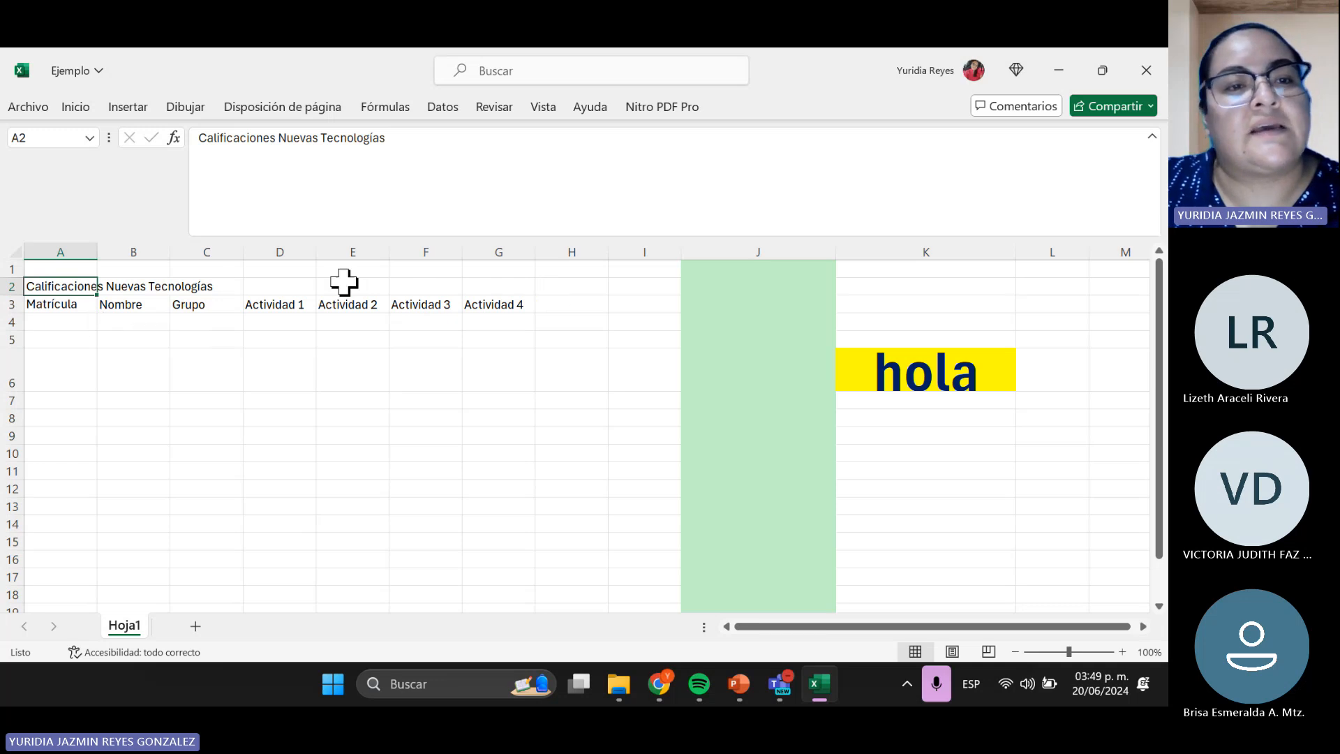
pyautogui.moveTo(210, 287); pyautogui.dragTo(191, 383)
pyautogui.click(370, 400)
pyautogui.click(206, 418)
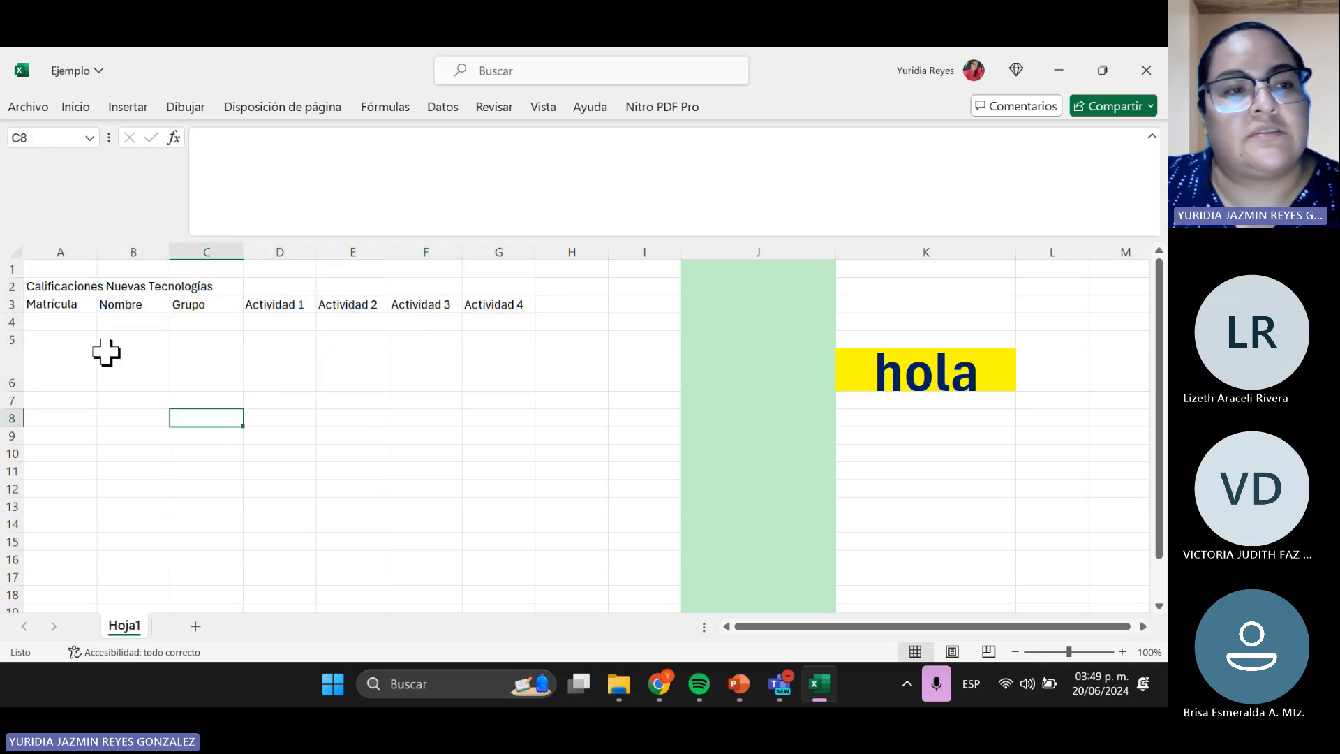
# - Merge and center the title across cells A2:G2, above all the column headers
pyautogui.click(29, 286)
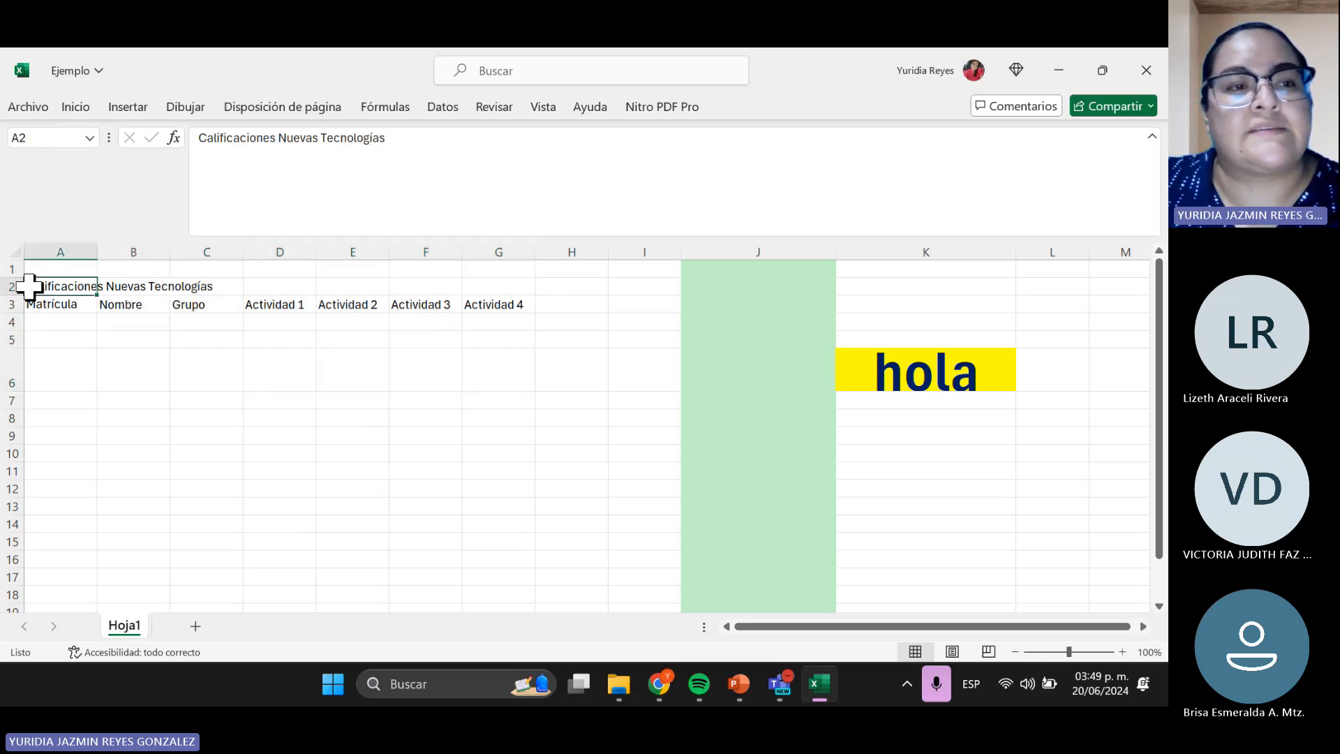
pyautogui.moveTo(53, 287)
pyautogui.mouseDown()
pyautogui.moveTo(227, 276)
pyautogui.moveTo(482, 292)
pyautogui.moveTo(120, 302)
pyautogui.moveTo(83, 290)
pyautogui.moveTo(249, 287)
pyautogui.moveTo(368, 303)
pyautogui.moveTo(505, 279)
pyautogui.mouseUp()
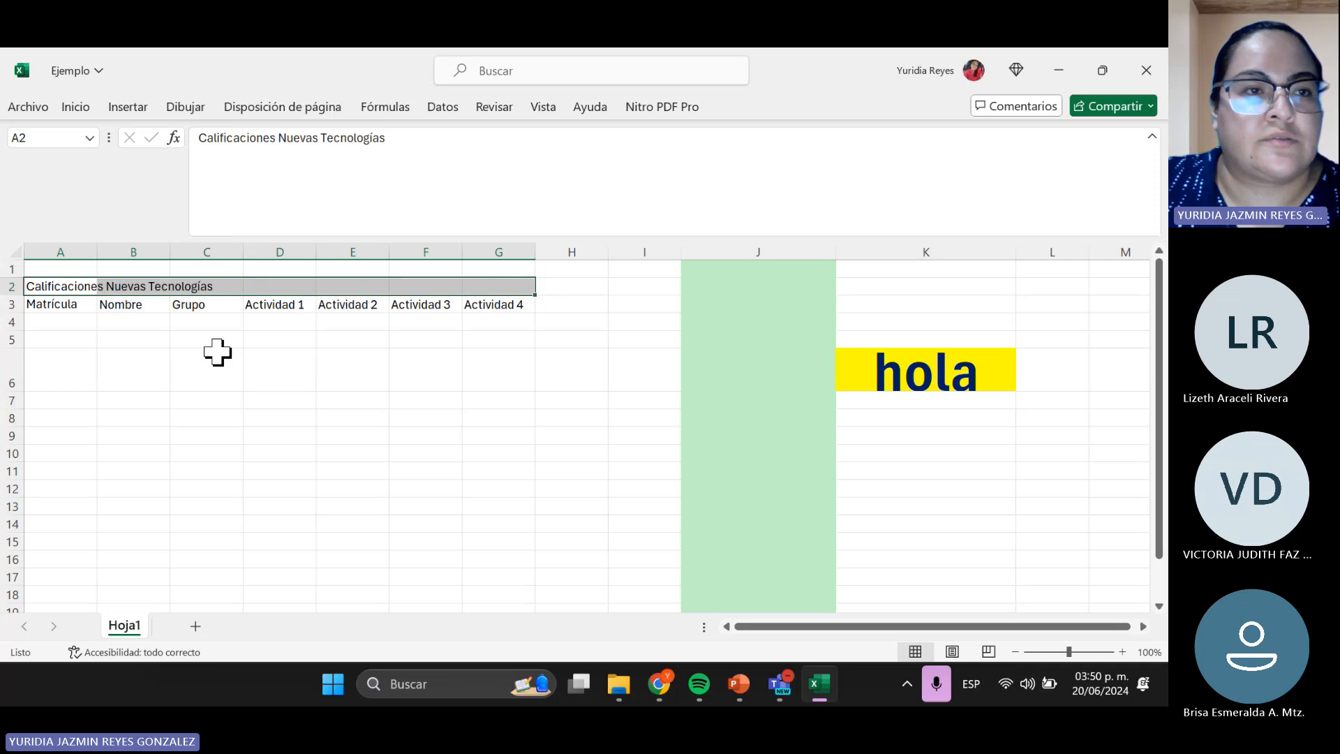
pyautogui.click(71, 115)
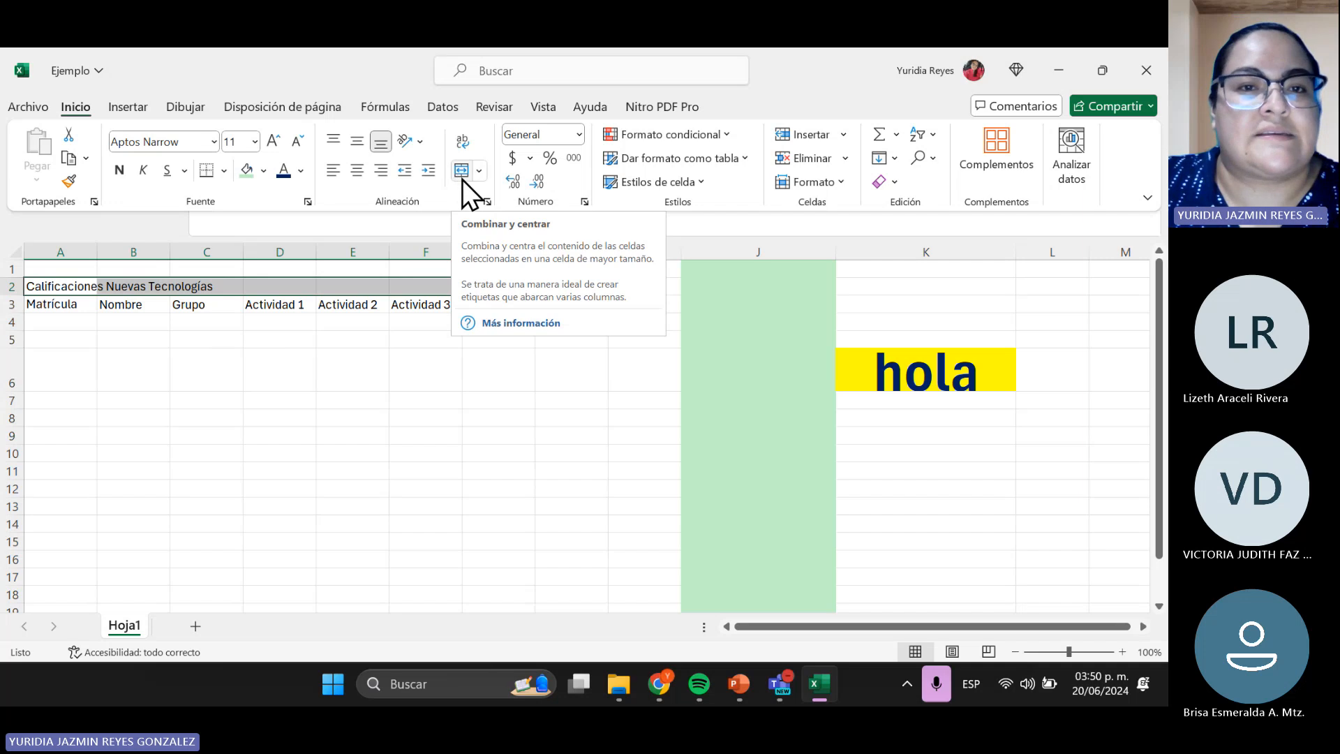
pyautogui.click(459, 170)
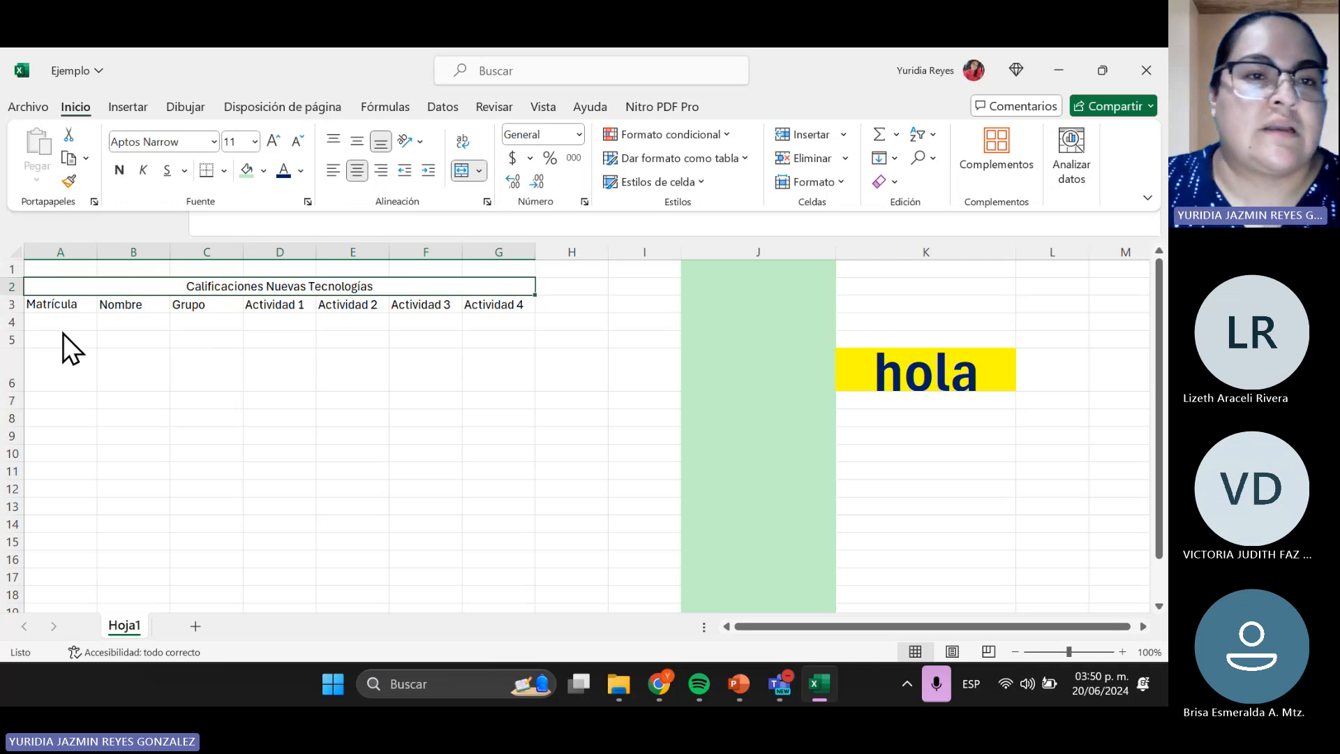
# - Middle-align the merged title in A2:G2 vertically and fill it with light green
pyautogui.click(355, 149)
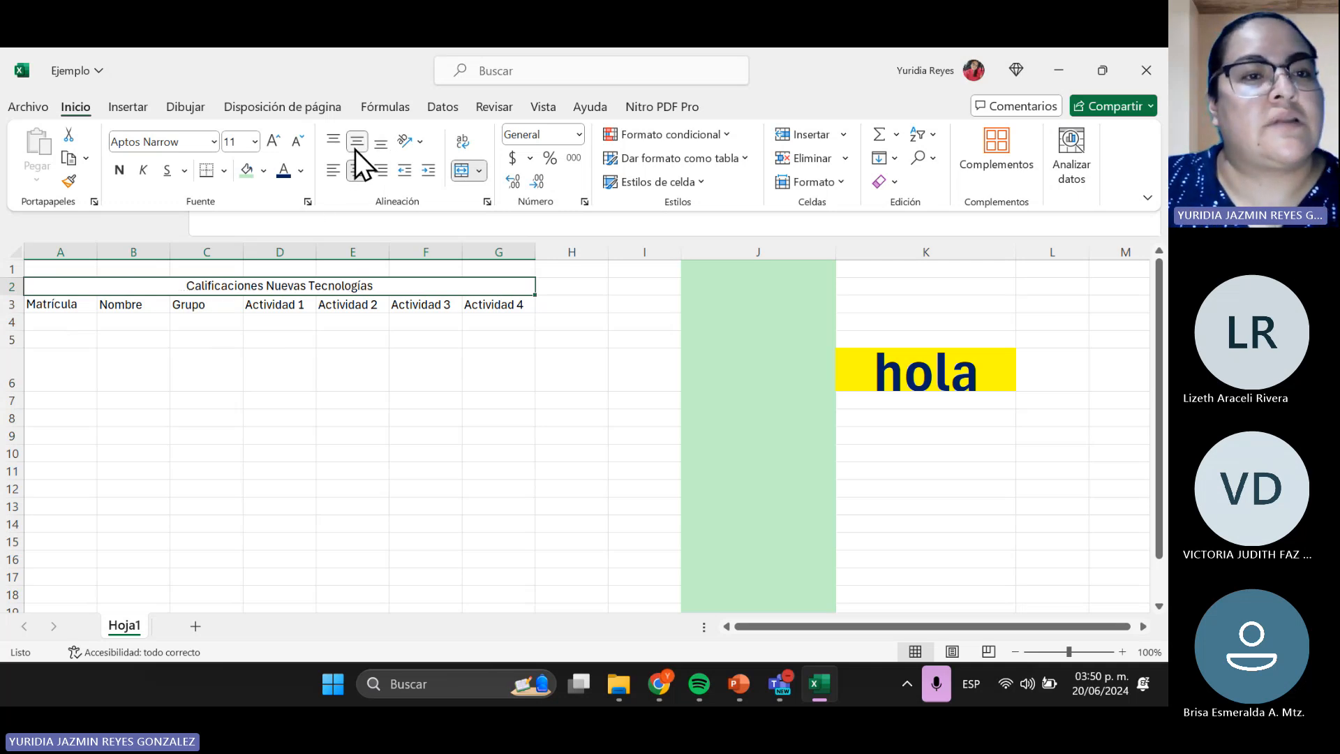
pyautogui.click(246, 170)
pyautogui.click(171, 354)
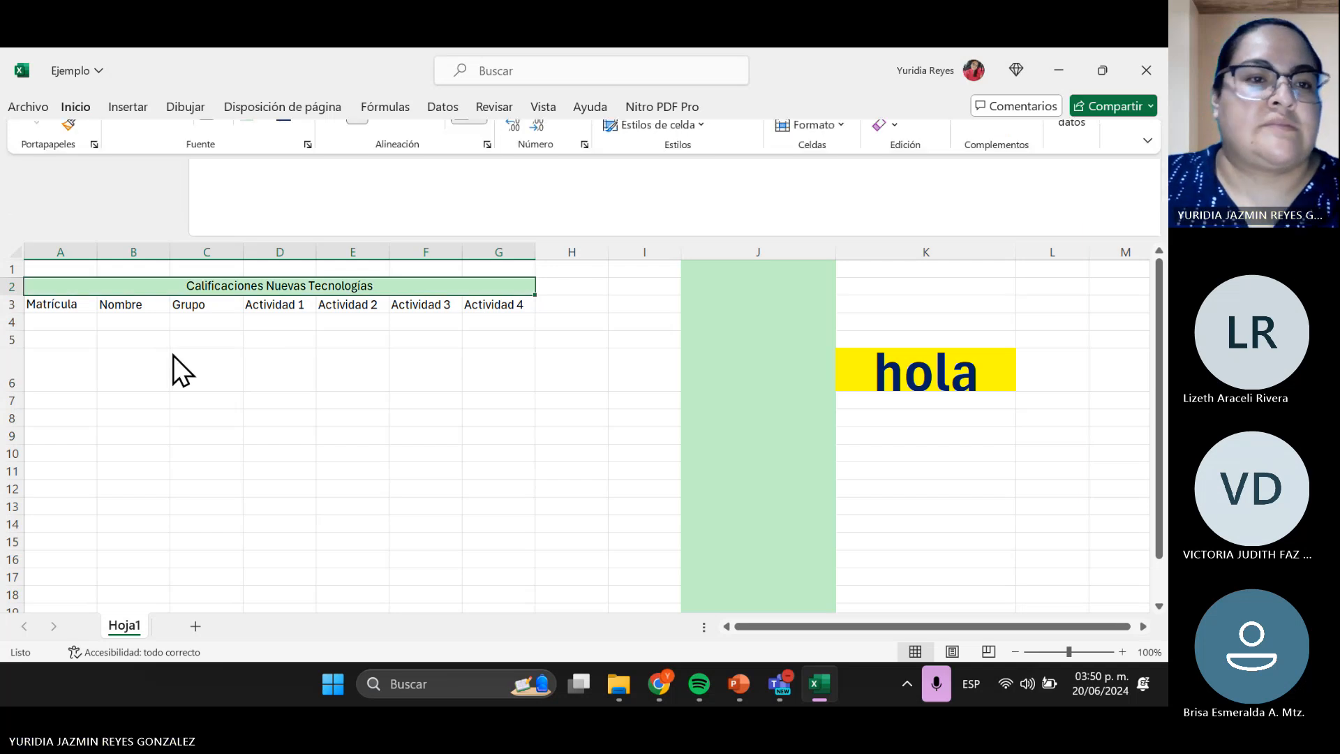
pyautogui.click(278, 365)
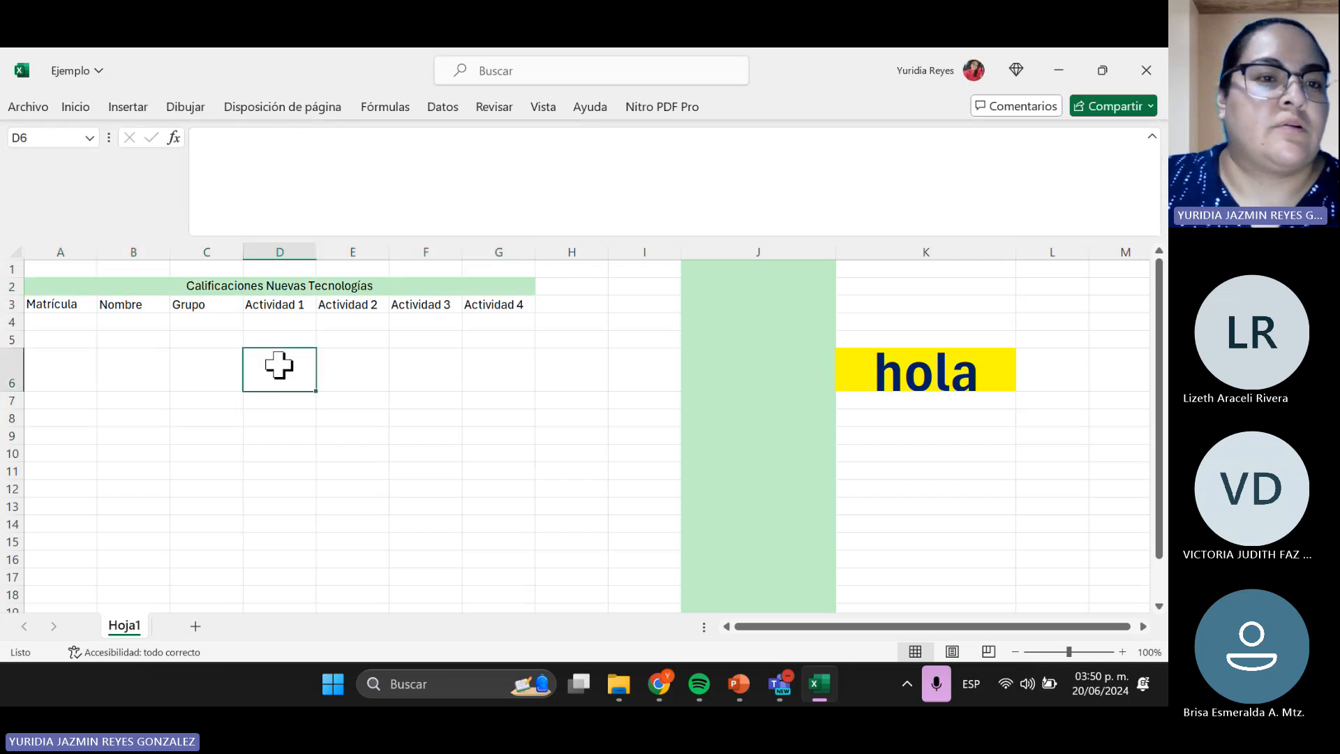
pyautogui.click(29, 287)
pyautogui.click(353, 370)
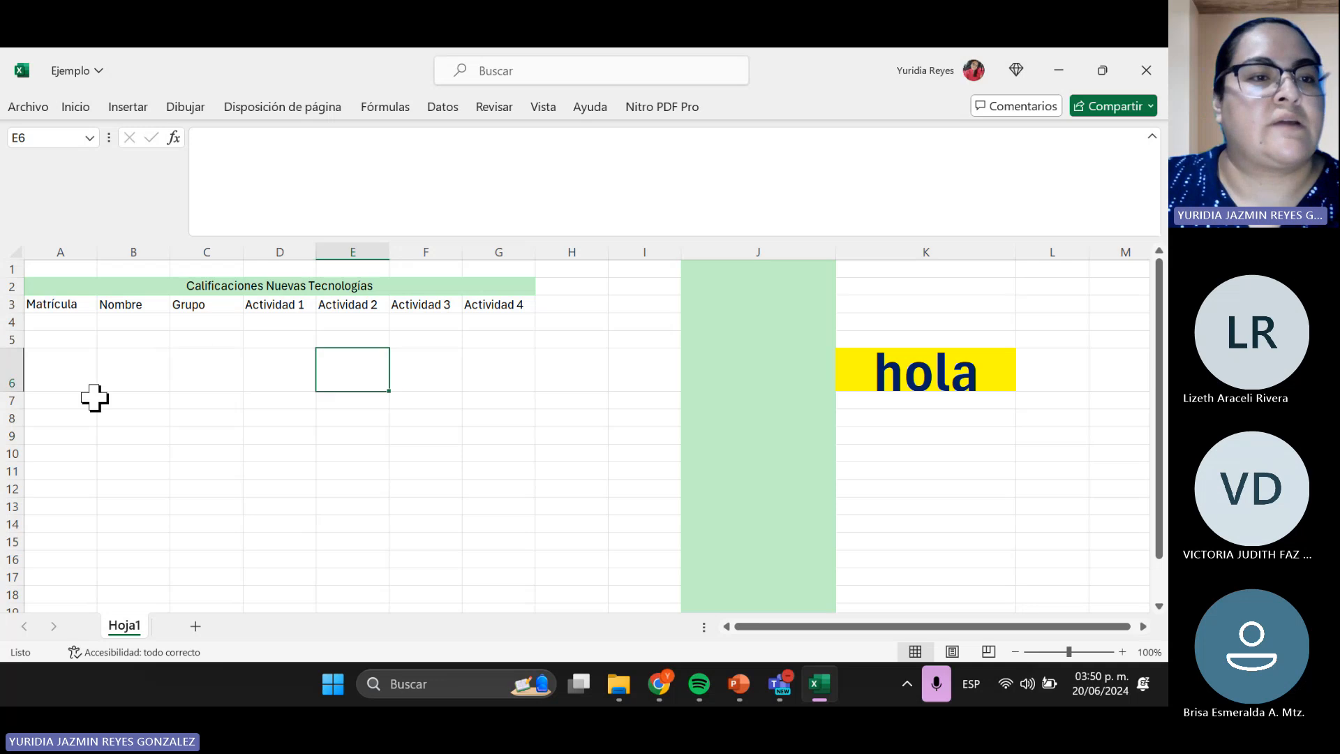
# - Fill the "Nombre" header cell B3 with the same light green as the title
pyautogui.click(120, 304)
pyautogui.click(93, 114)
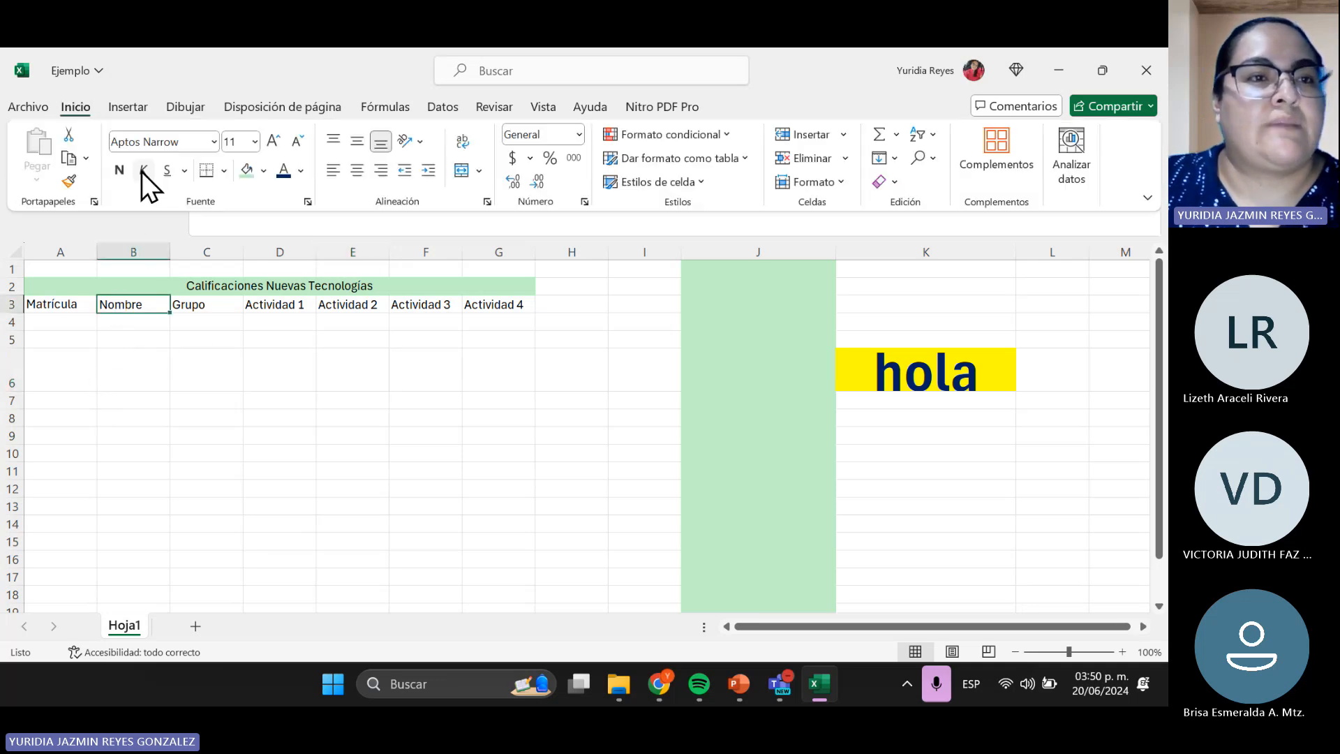
pyautogui.click(245, 178)
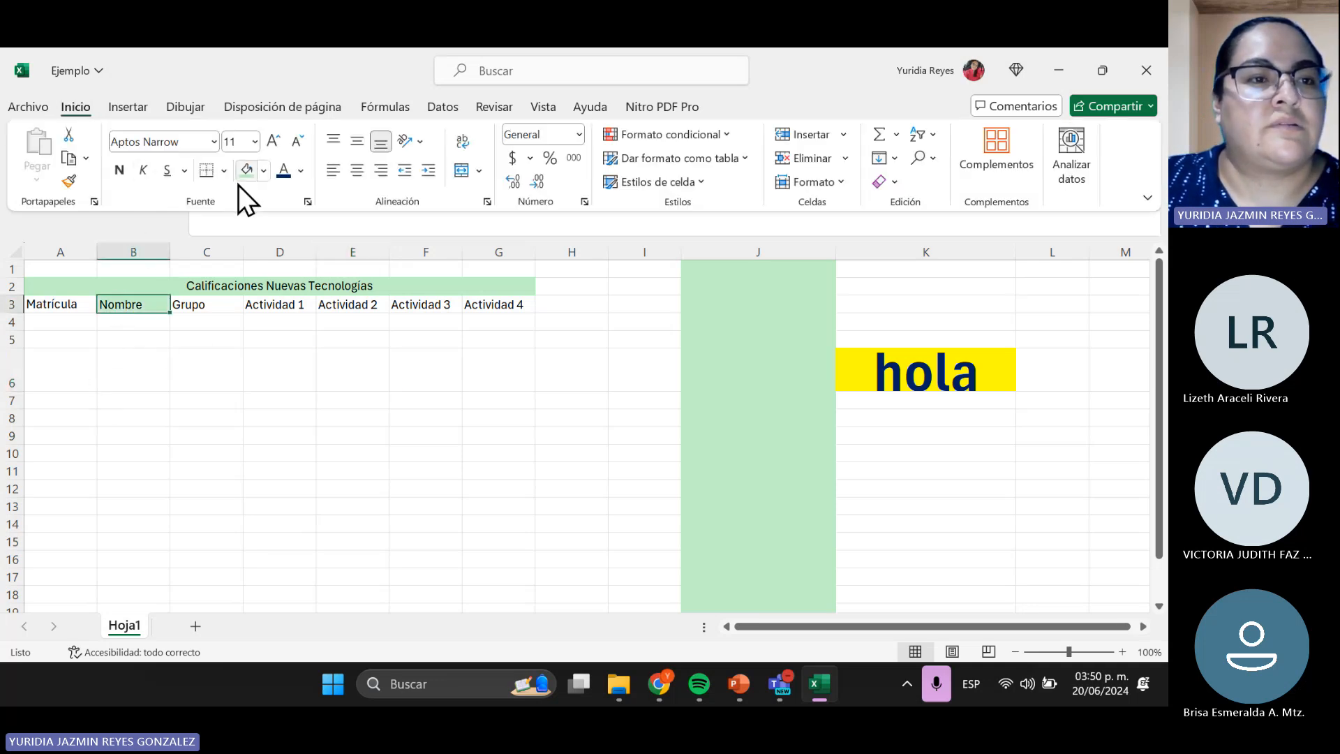
pyautogui.click(143, 403)
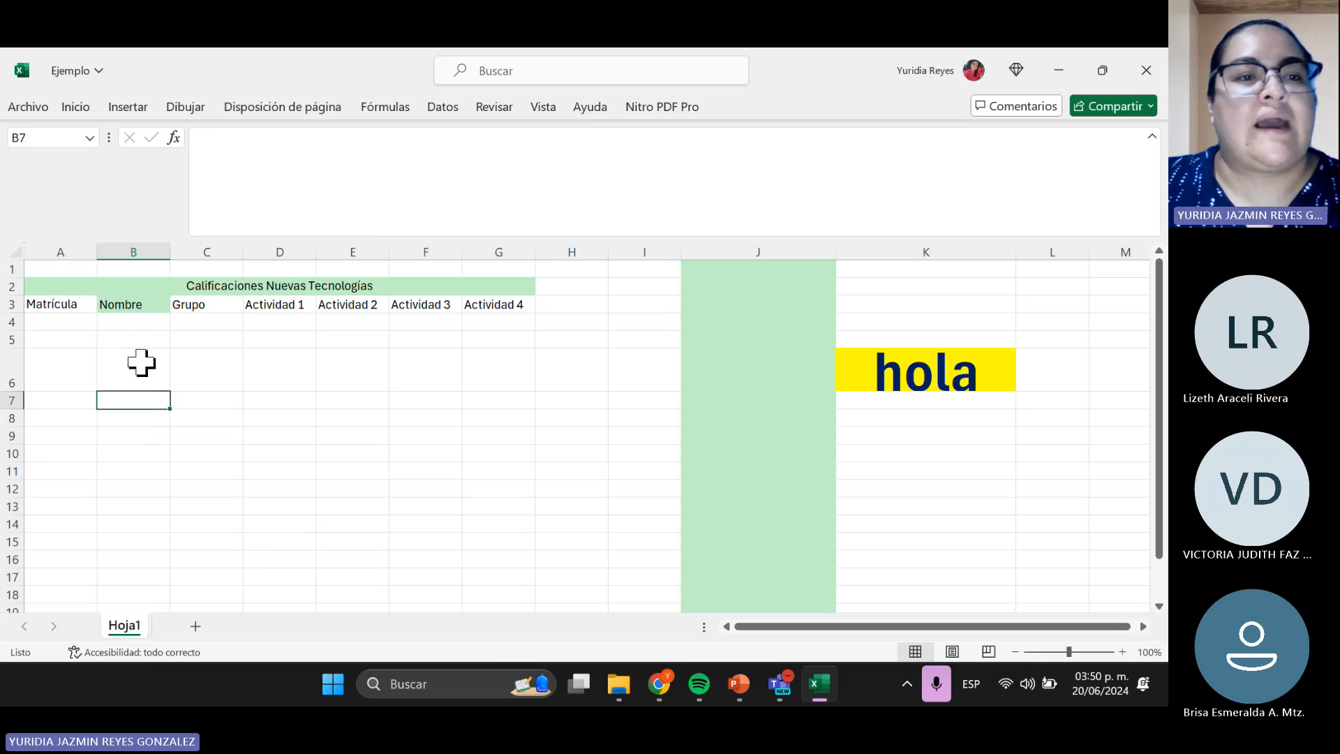
pyautogui.click(210, 283)
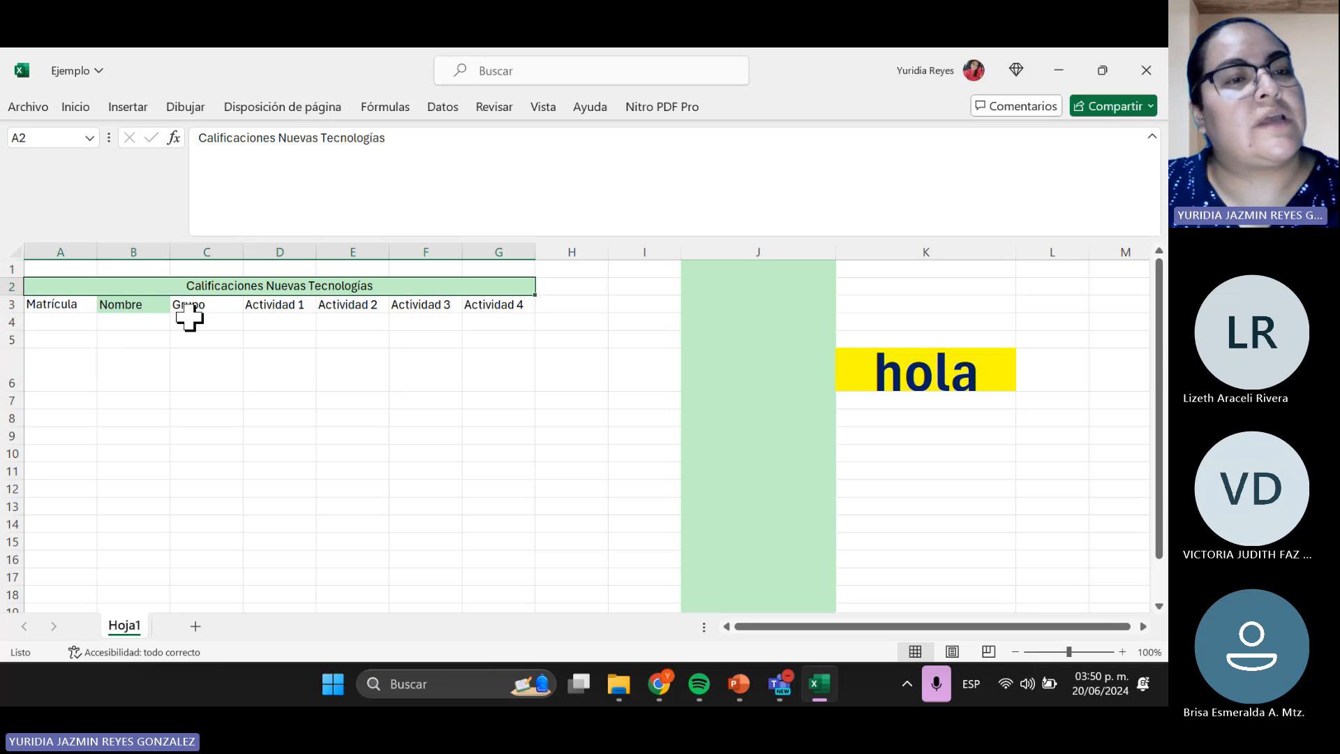
# - Remove the fill color from the "Nombre" header cell B3
pyautogui.click(162, 308)
pyautogui.click(82, 112)
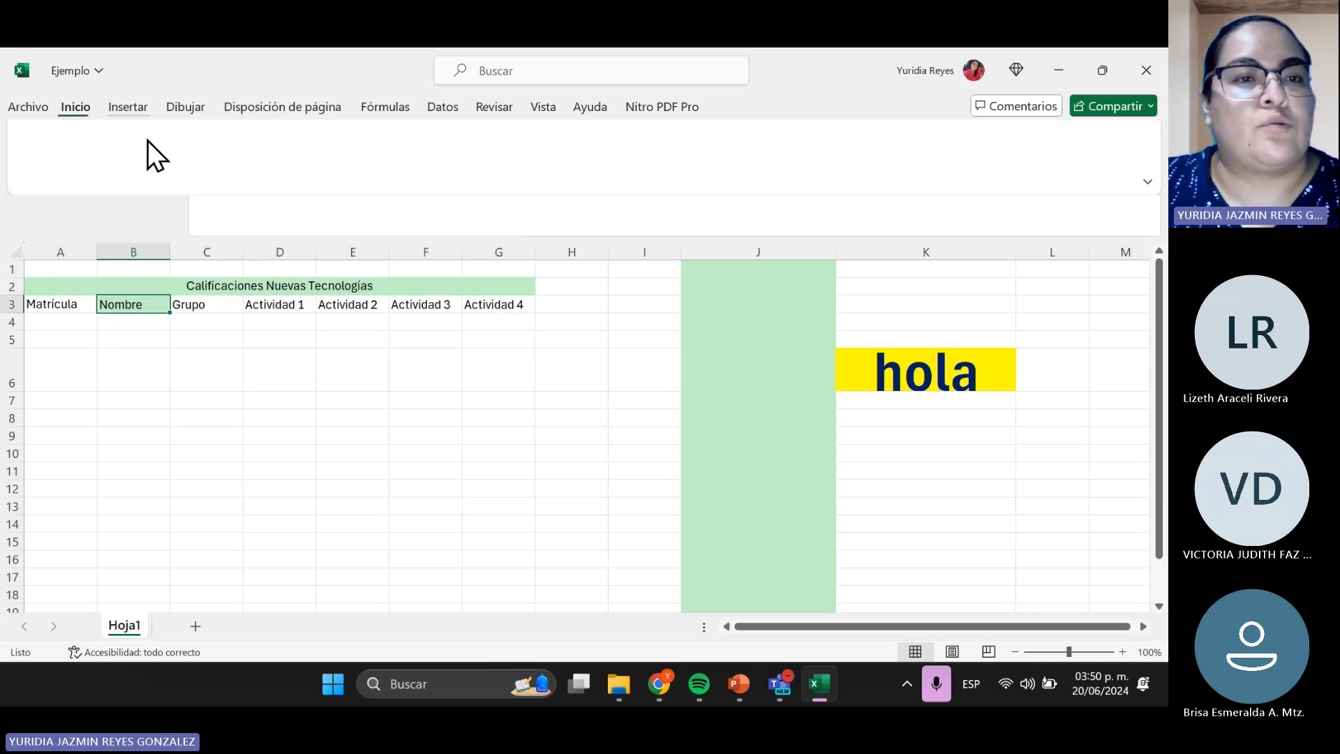
pyautogui.click(263, 170)
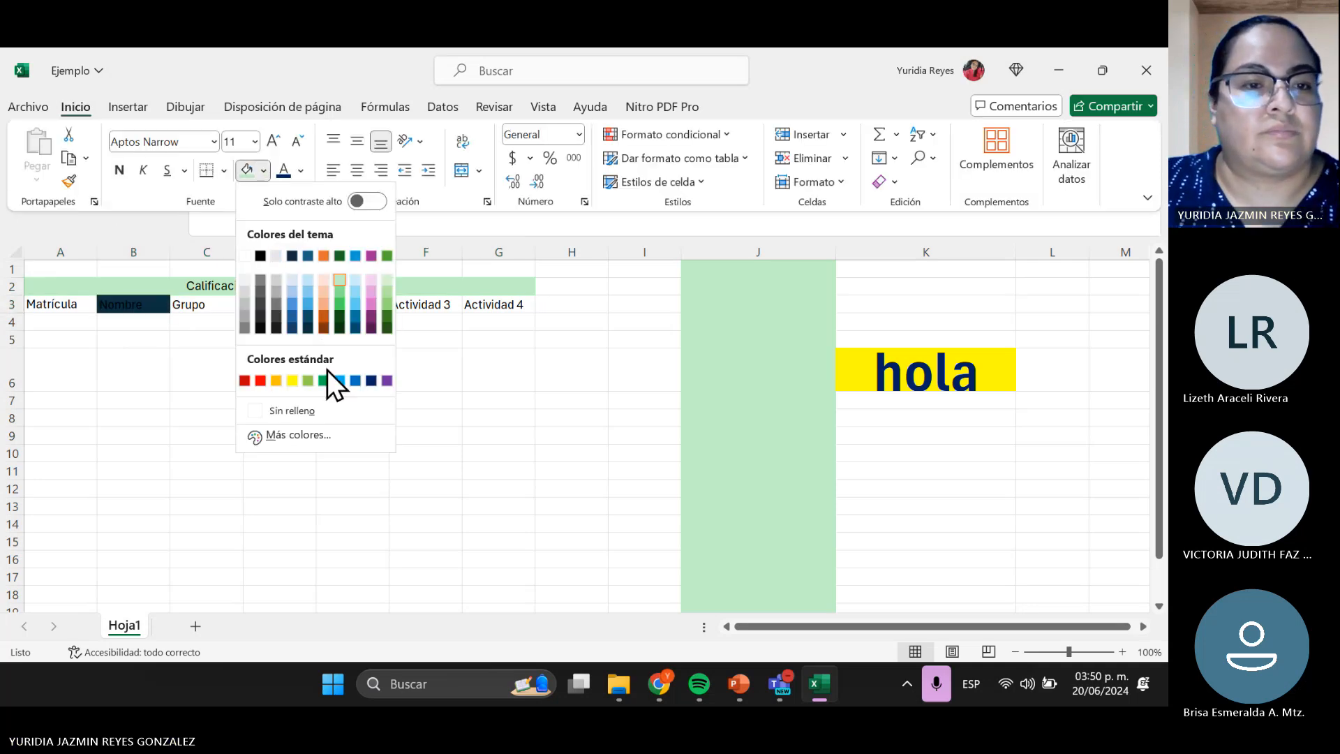
pyautogui.click(336, 413)
pyautogui.click(297, 320)
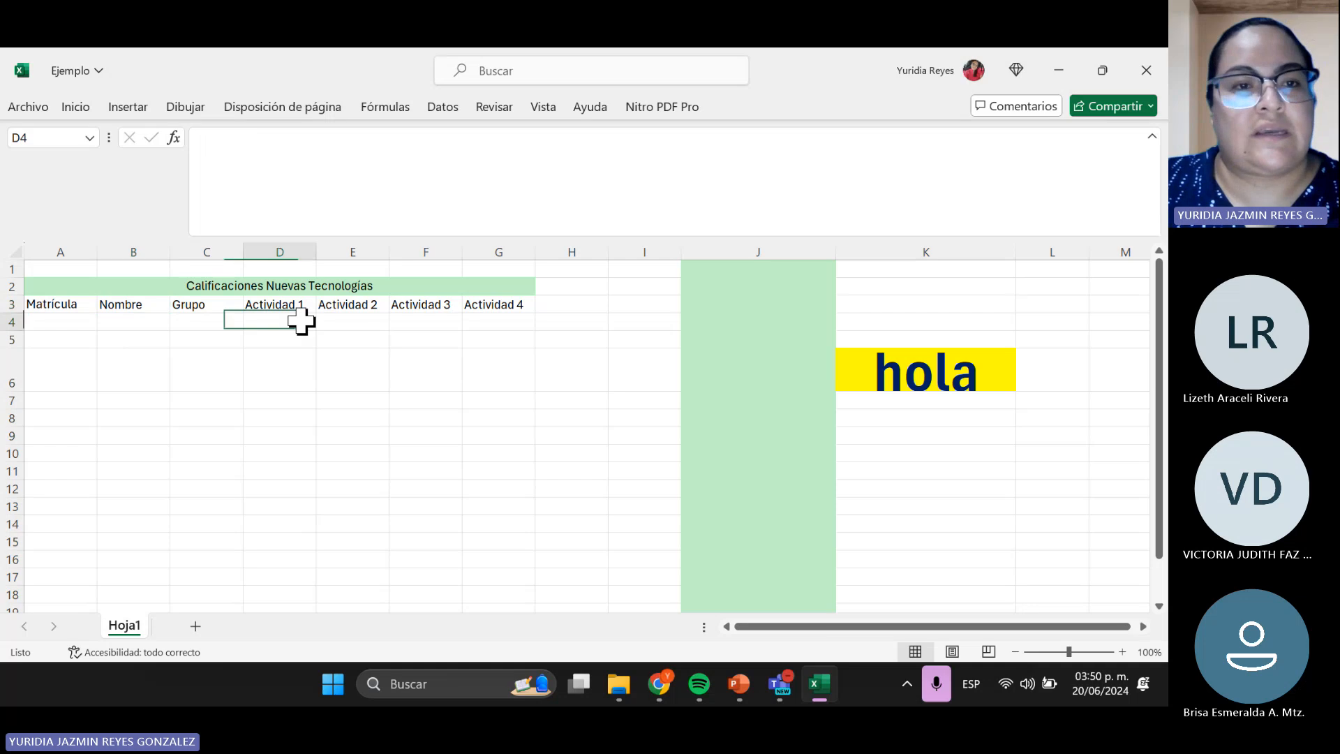
pyautogui.moveTo(78, 287); pyautogui.dragTo(464, 284)
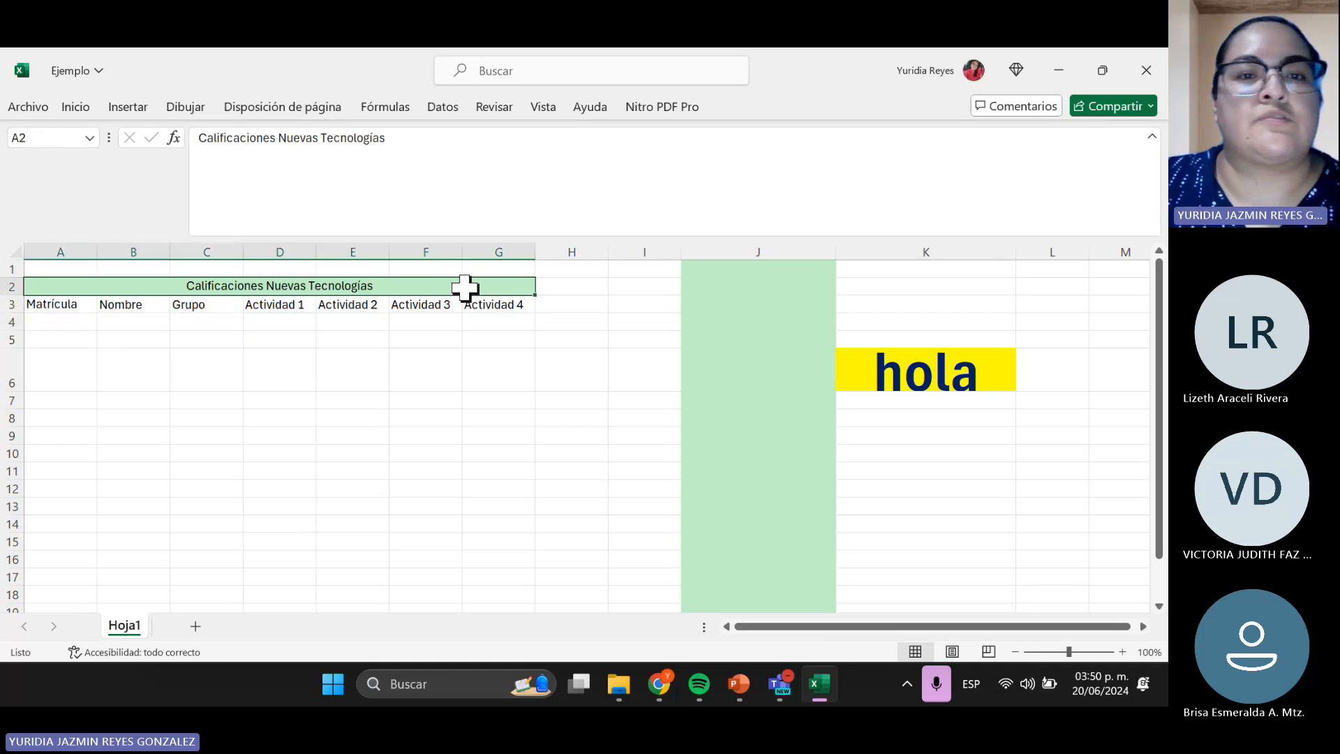
pyautogui.click(483, 395)
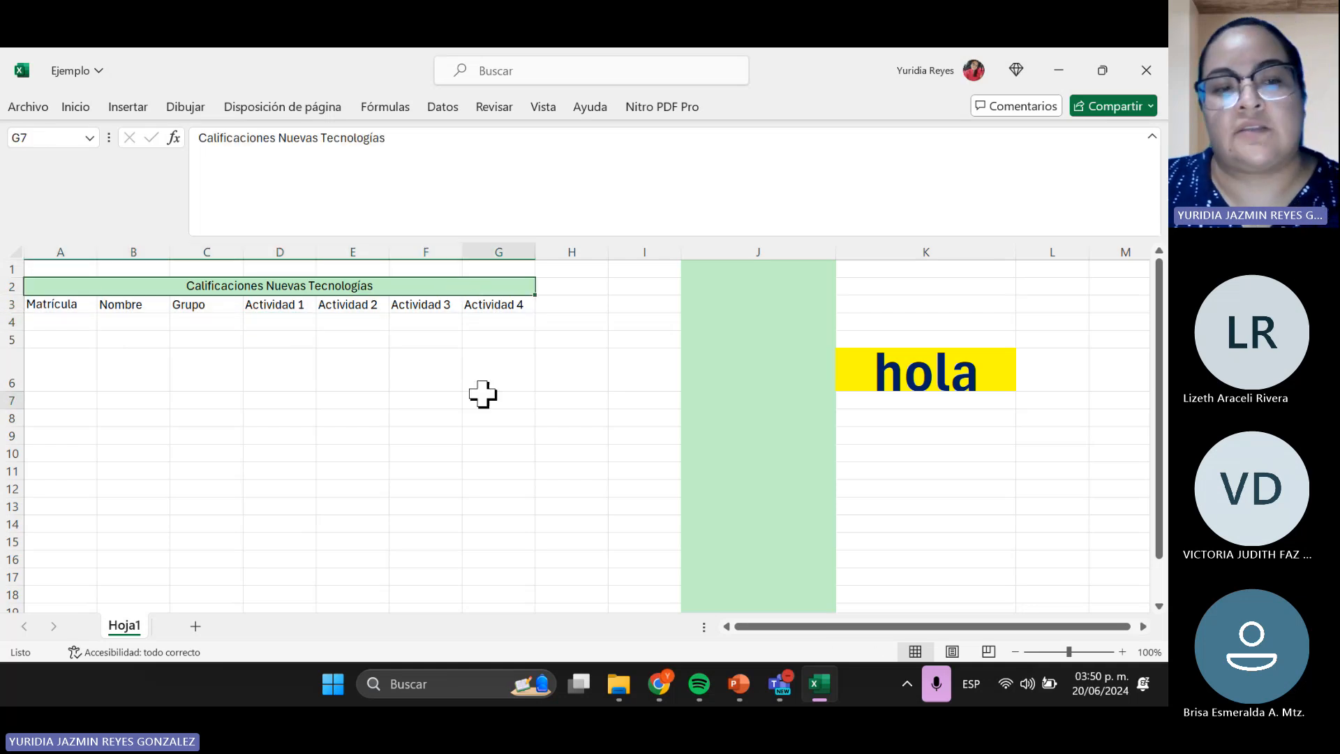
# - Switch to the "nuevas tecnologias" presentation in PowerPoint and show slide 52, "Área de Trabajo"
pyautogui.click(744, 681)
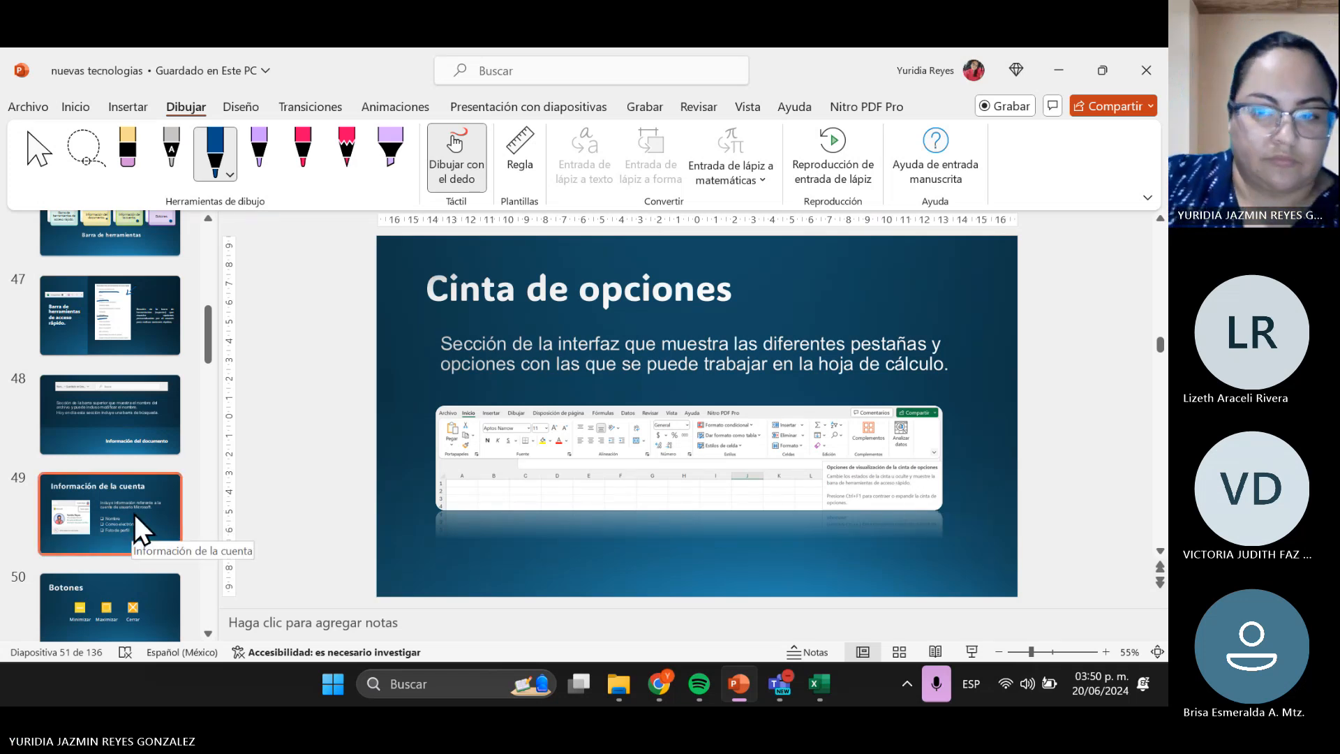
pyautogui.scroll(-3, 83, 580)
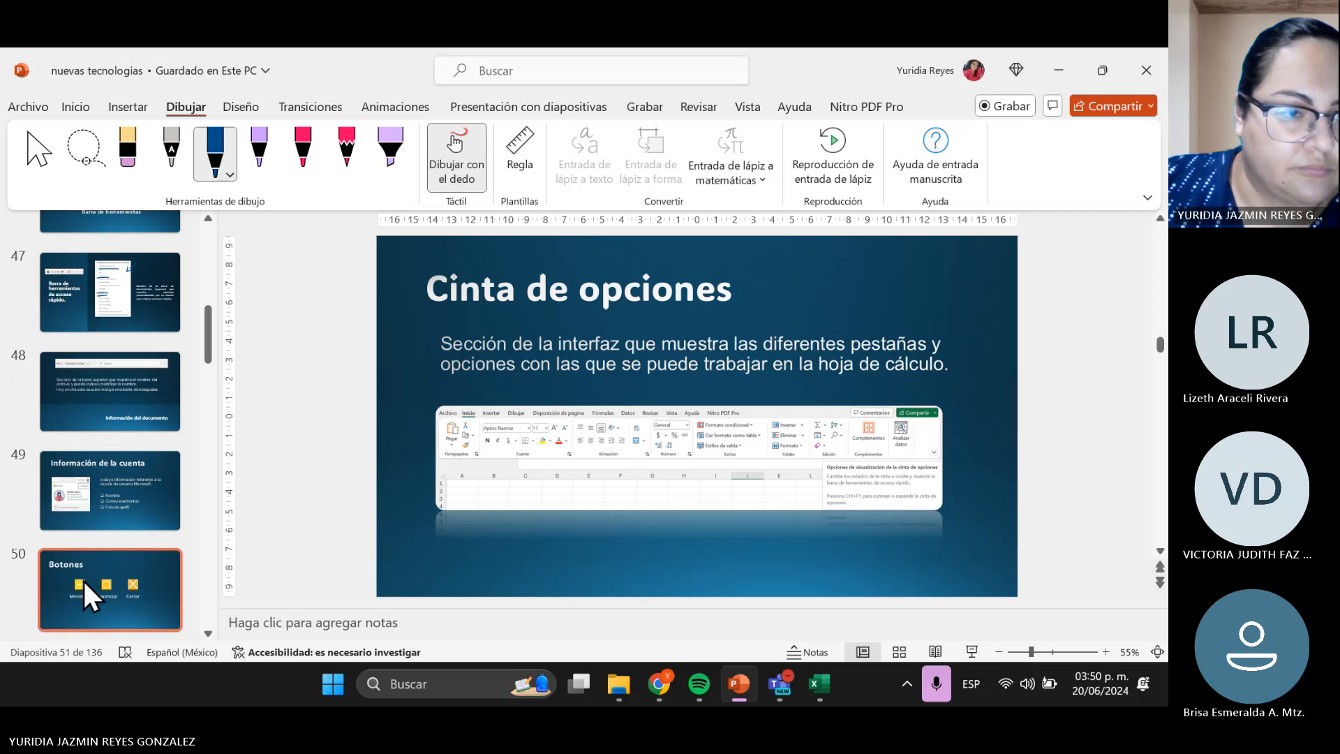
pyautogui.scroll(-1, 89, 573)
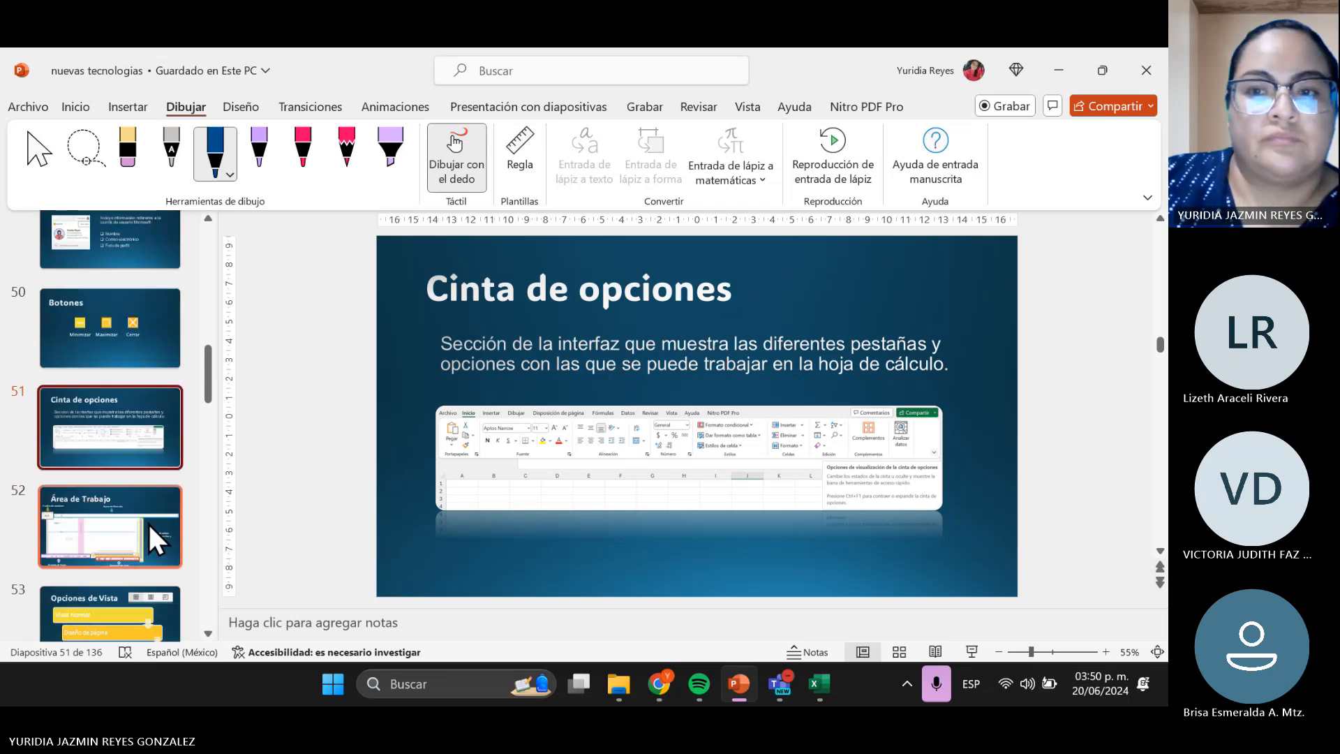
pyautogui.click(148, 523)
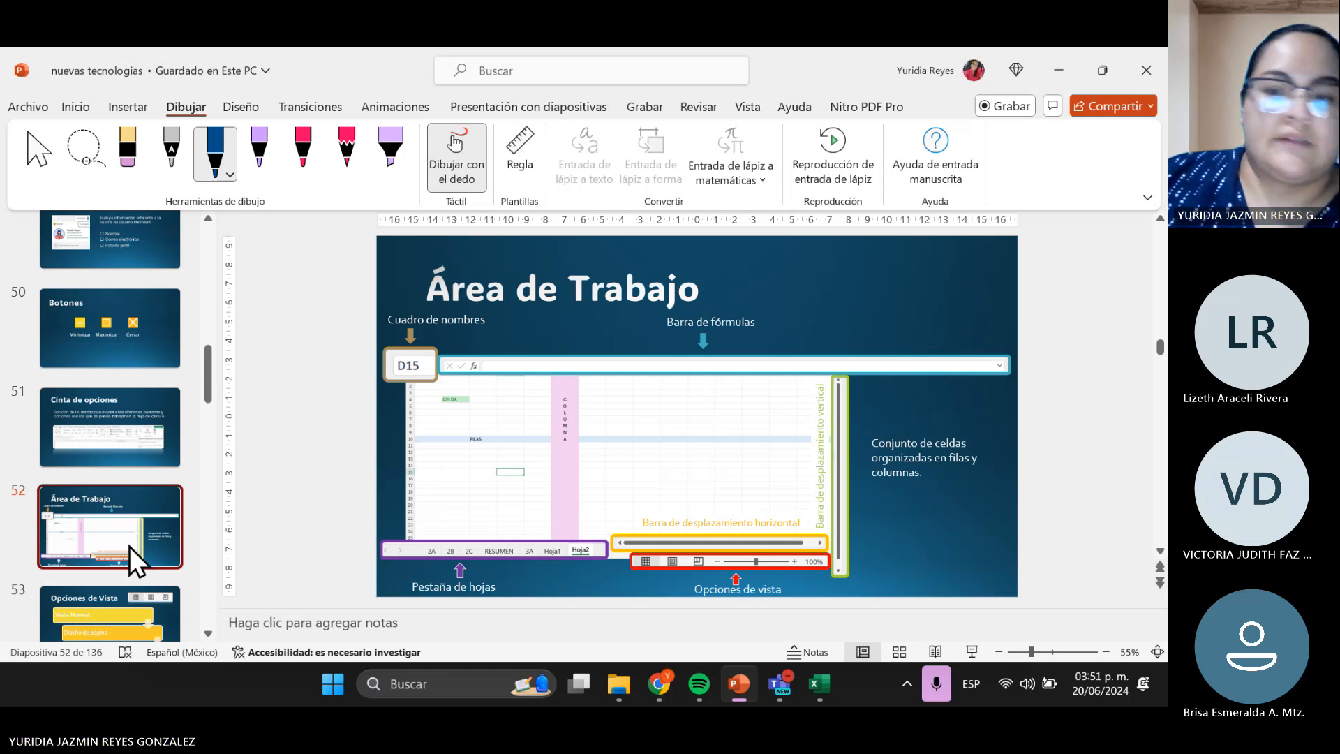
# - Return to the Ejemplo workbook in Excel and select the title with its headers, a cell in column J, and the "hola" cell K6
pyautogui.click(816, 684)
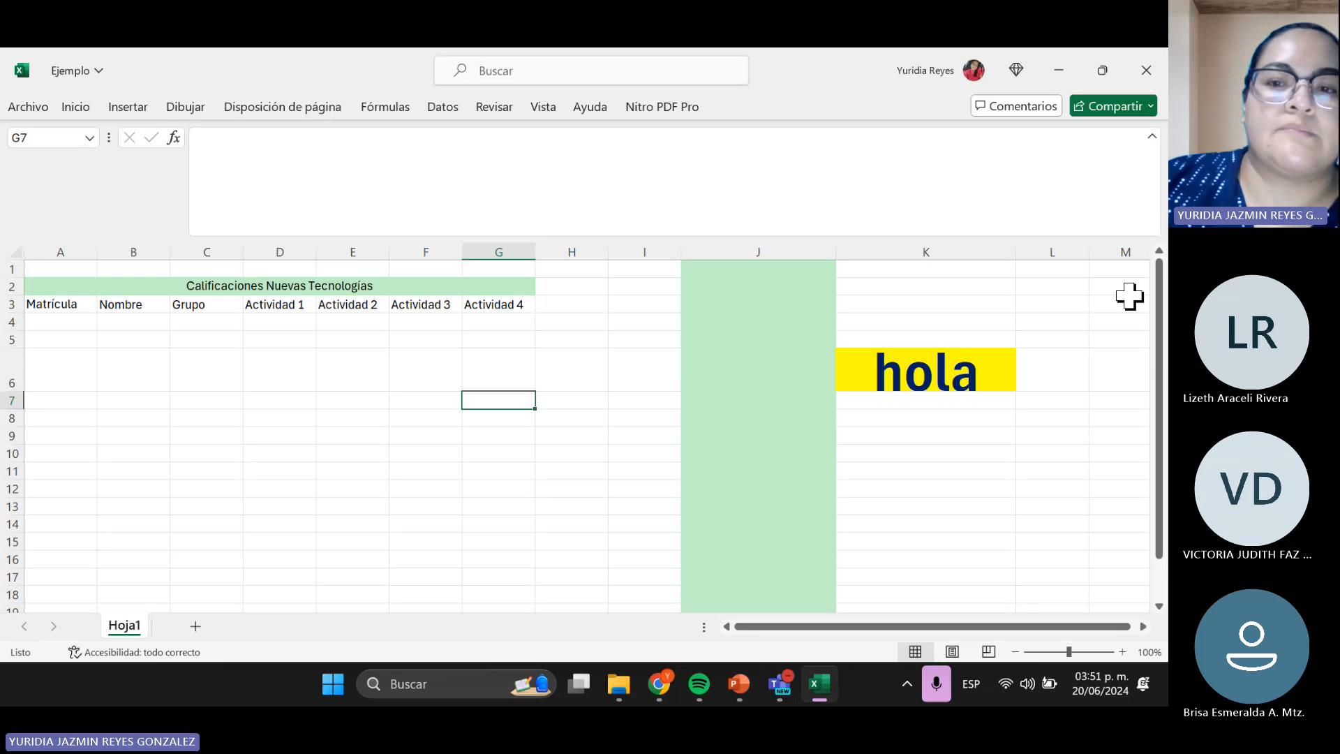
pyautogui.moveTo(311, 287); pyautogui.dragTo(306, 307)
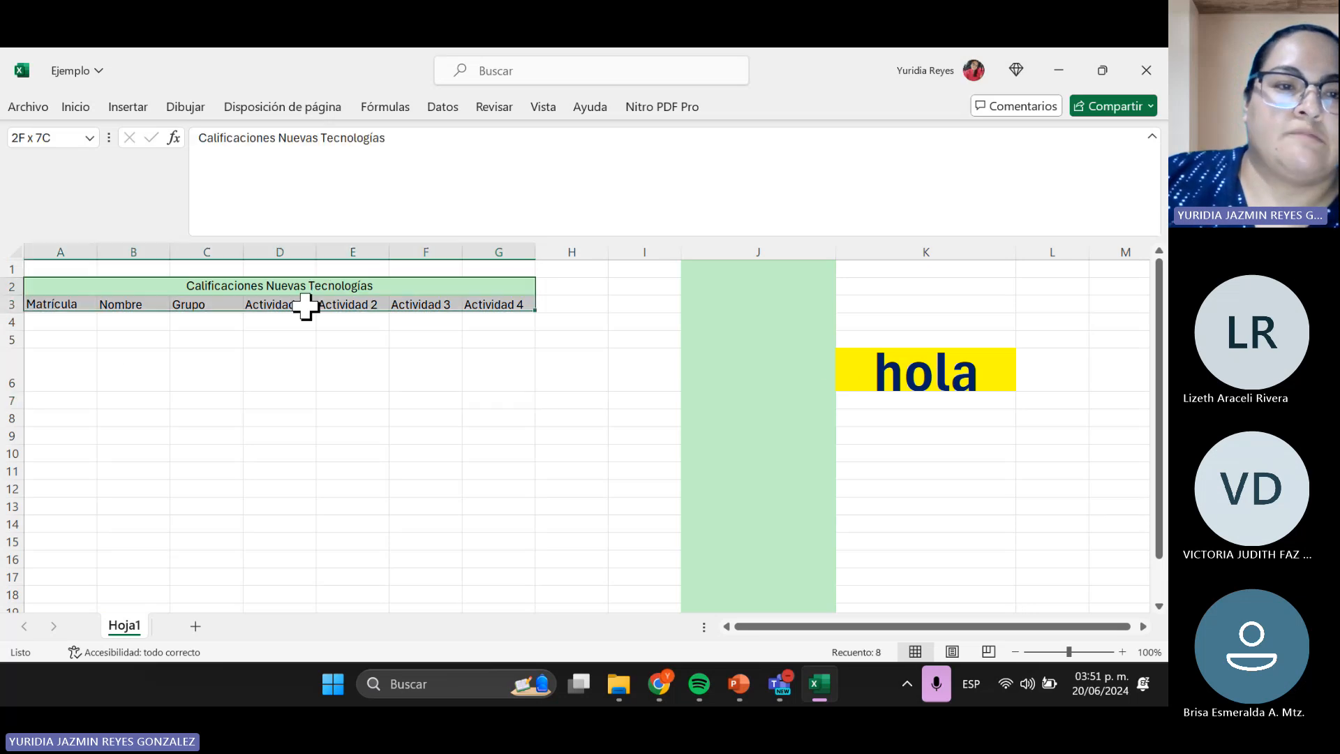
pyautogui.click(356, 517)
pyautogui.click(780, 307)
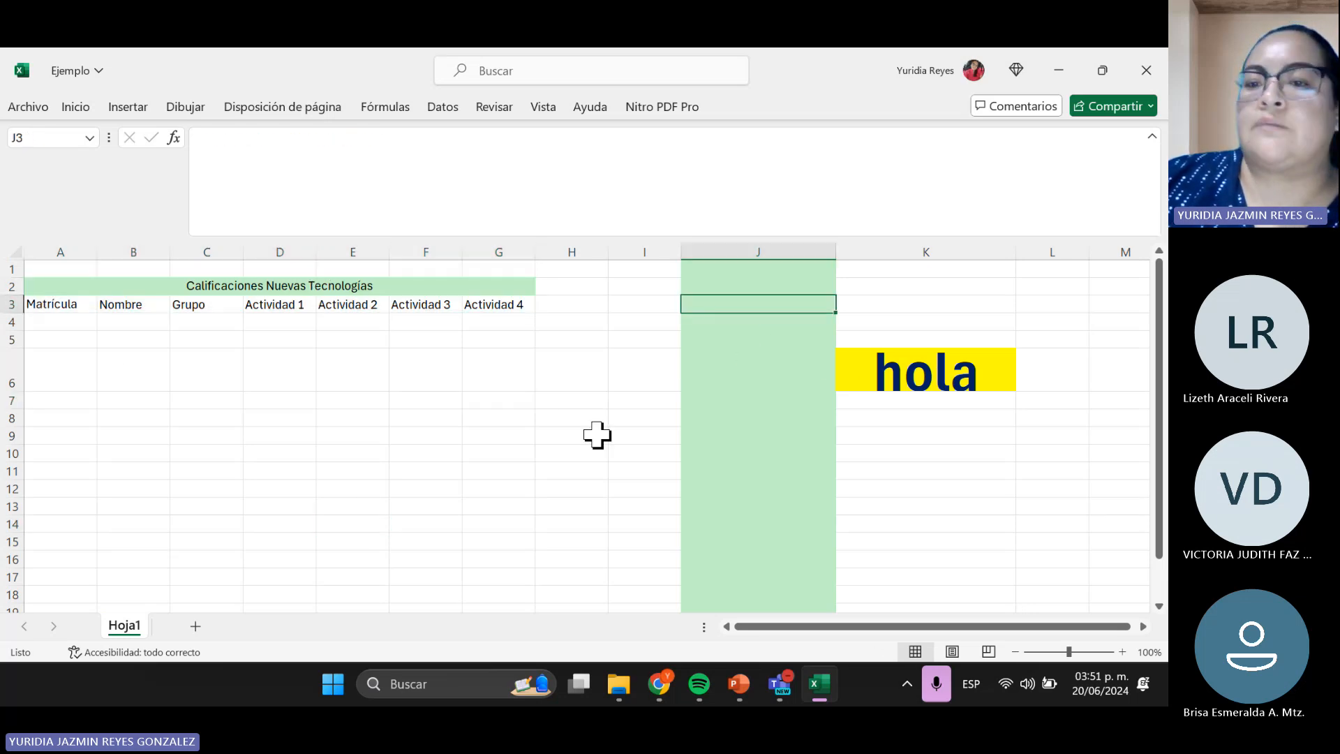
pyautogui.click(369, 451)
pyautogui.click(998, 363)
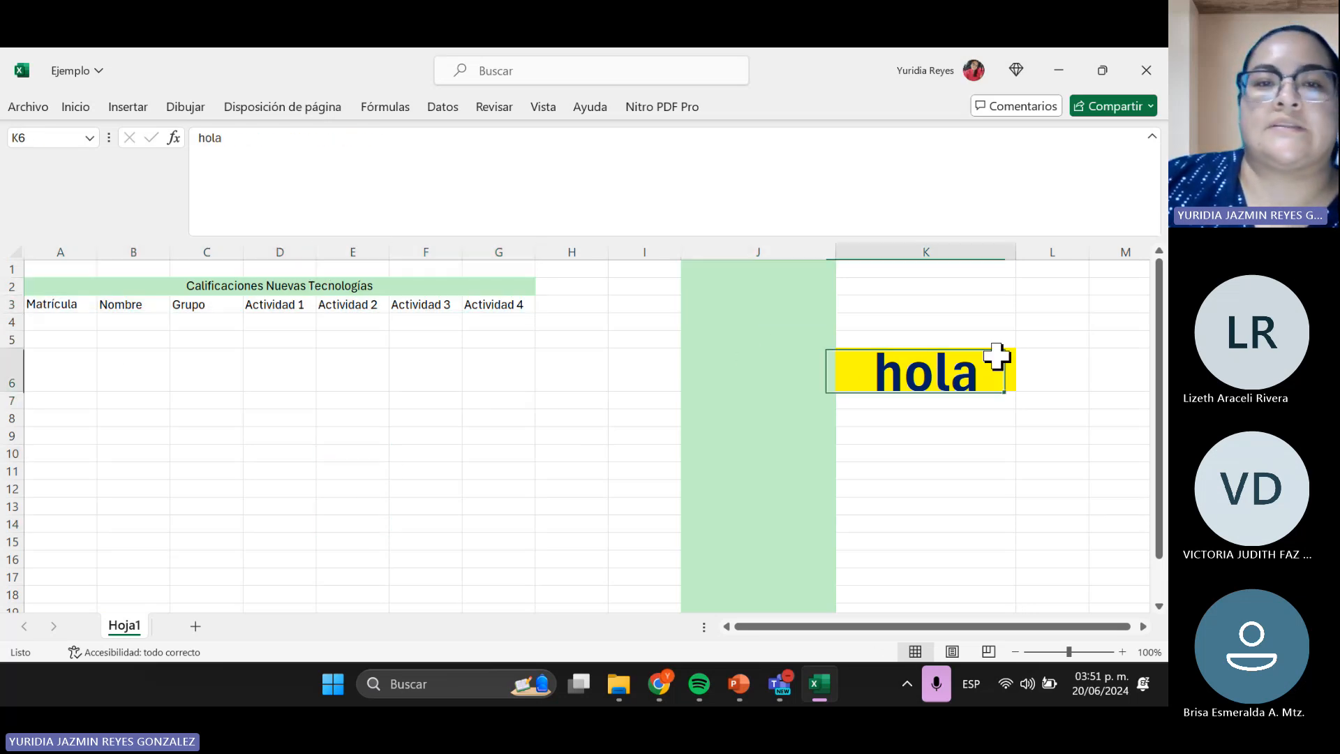
# - Revisit the "Área de Trabajo" slide in PowerPoint, return to Excel and capture a screen snip of the Name Box for cell K6
pyautogui.click(740, 685)
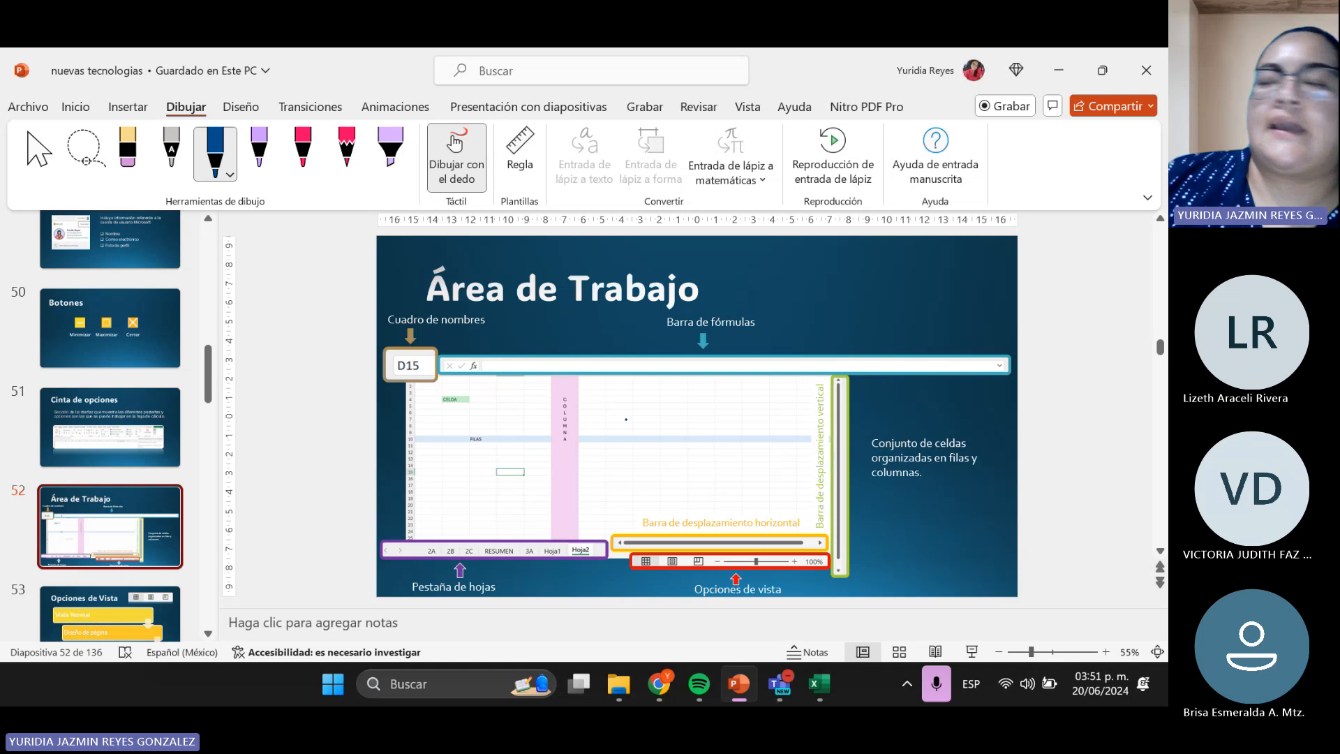
pyautogui.click(817, 687)
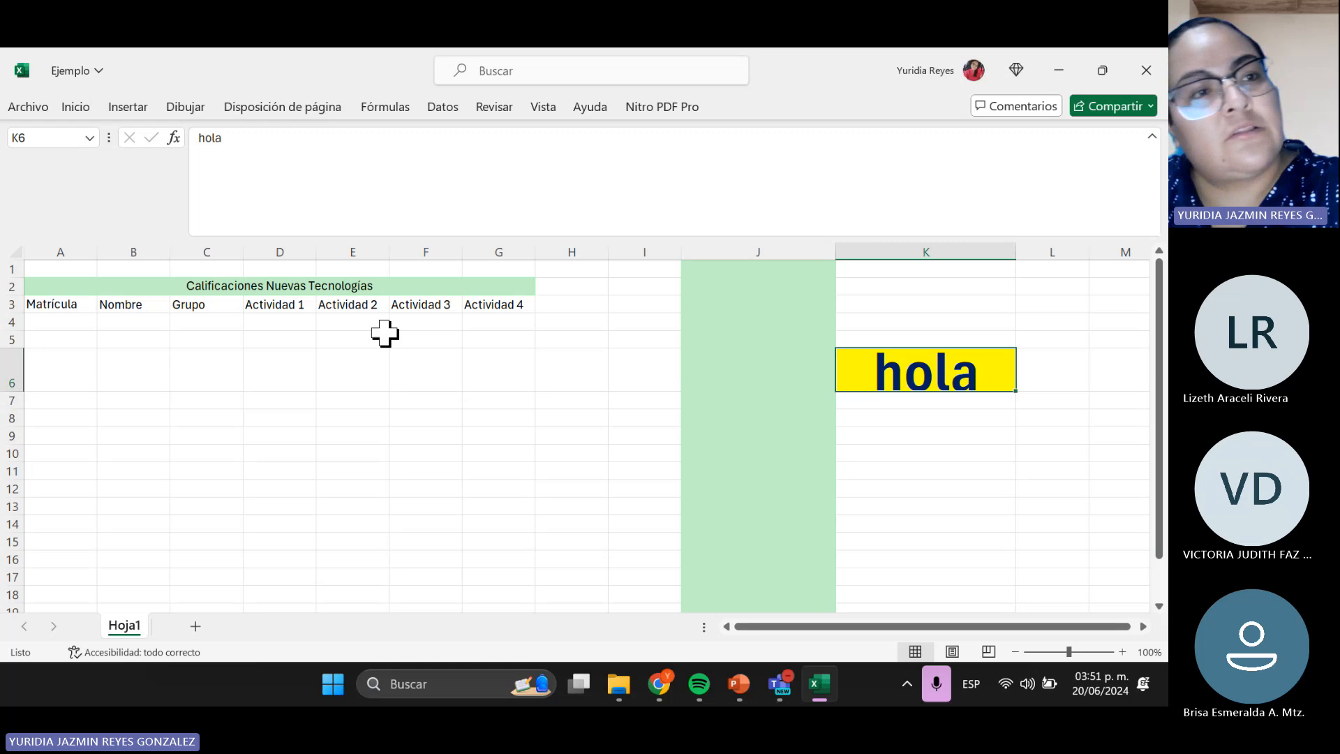
pyautogui.press('super+shift+s')
pyautogui.moveTo(2, 120); pyautogui.dragTo(106, 164)
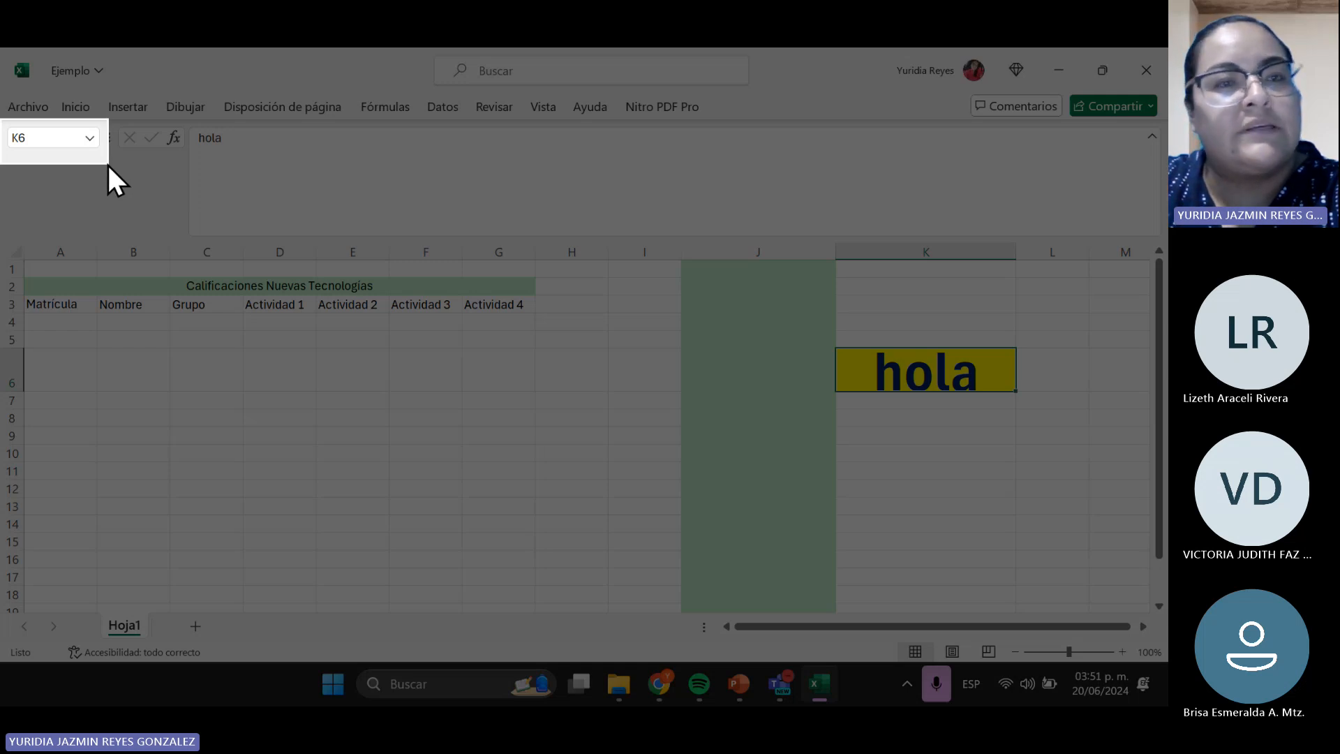
pyautogui.moveTo(109, 164); pyautogui.dragTo(111, 166)
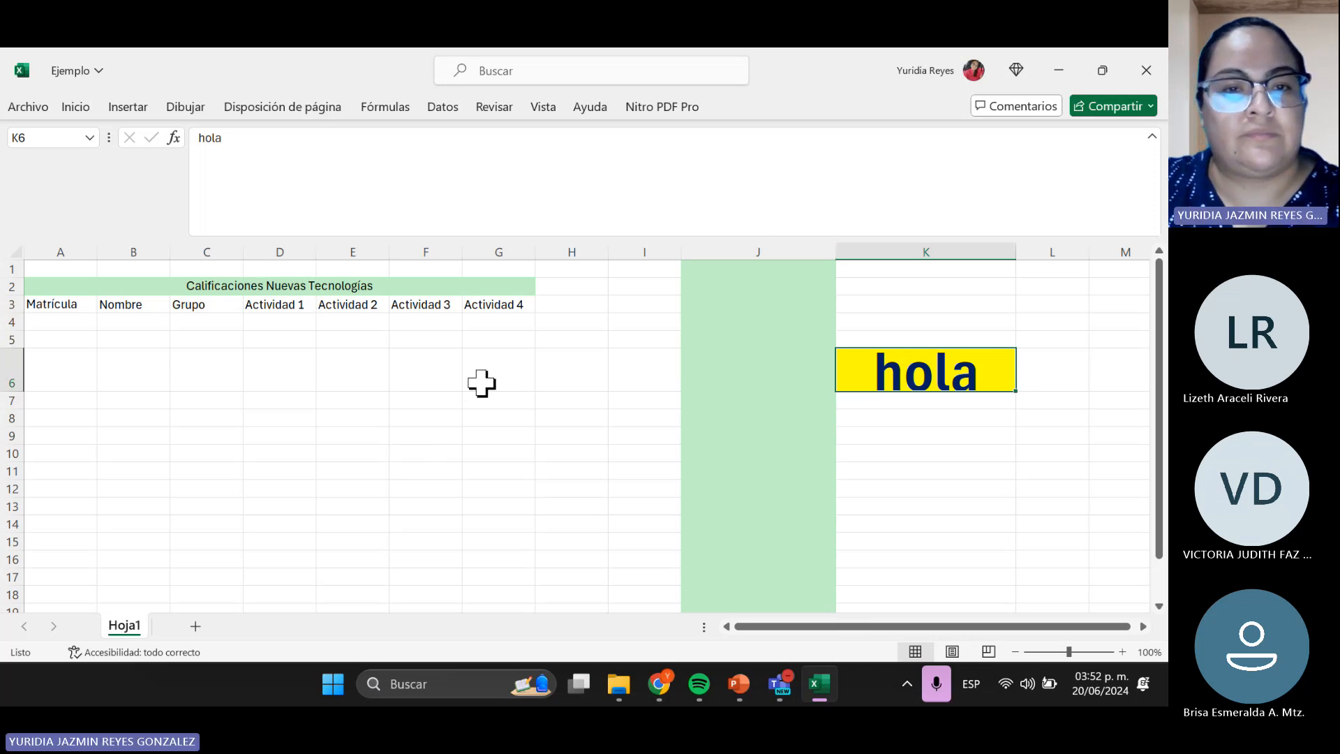
# - Fill the empty cell E10 with the dark green theme color
pyautogui.click(365, 459)
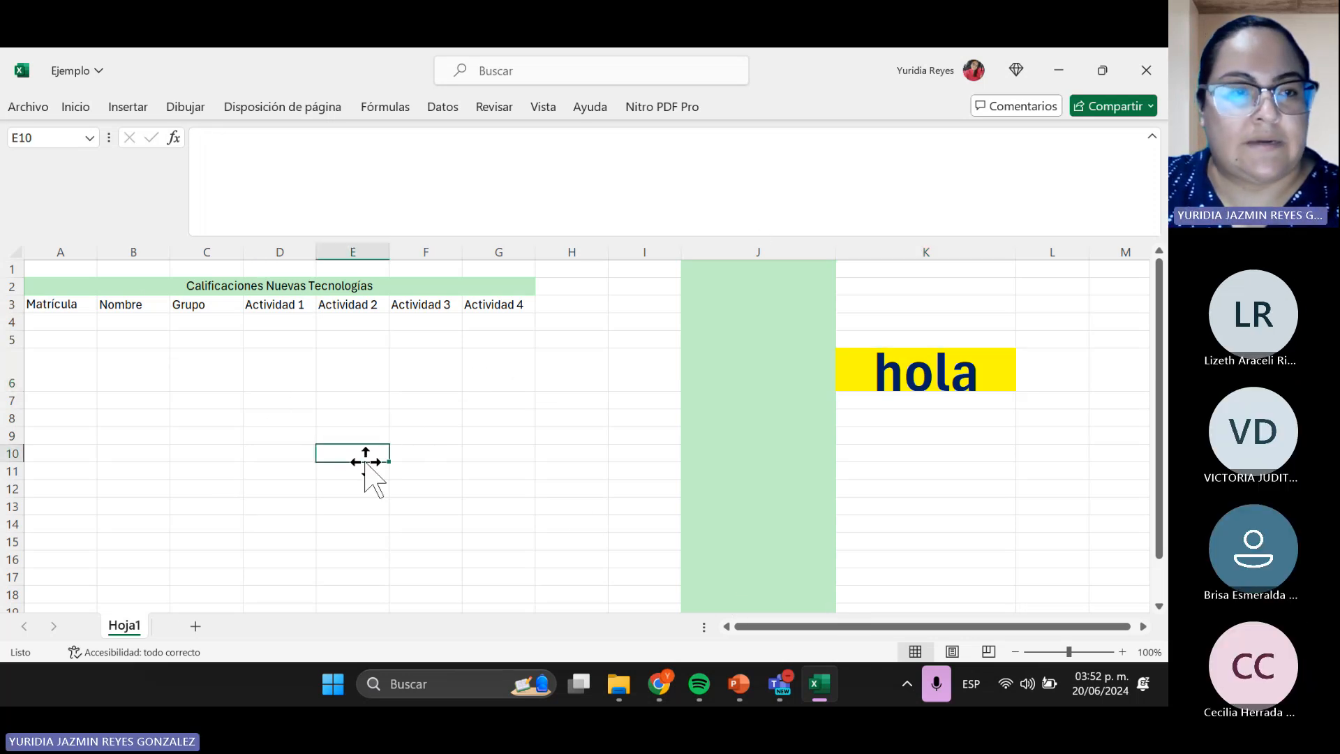
pyautogui.click(84, 111)
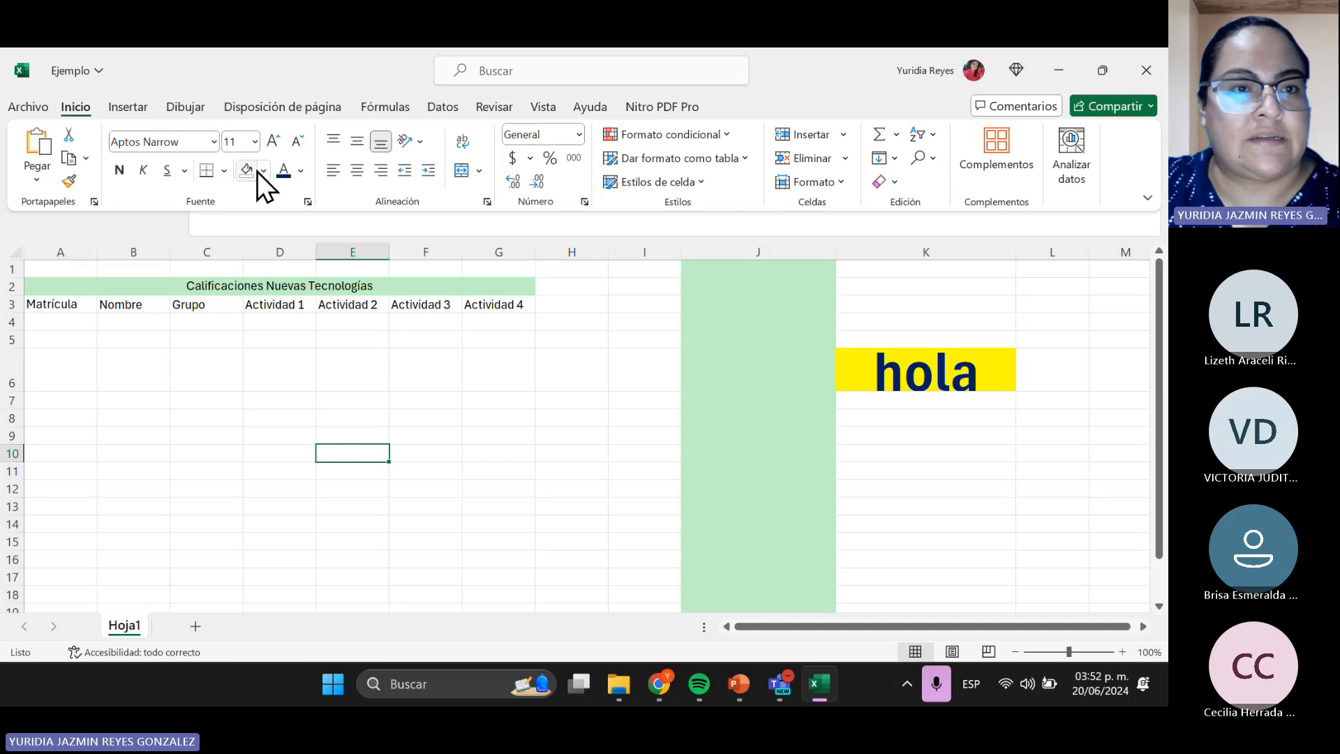
pyautogui.click(265, 171)
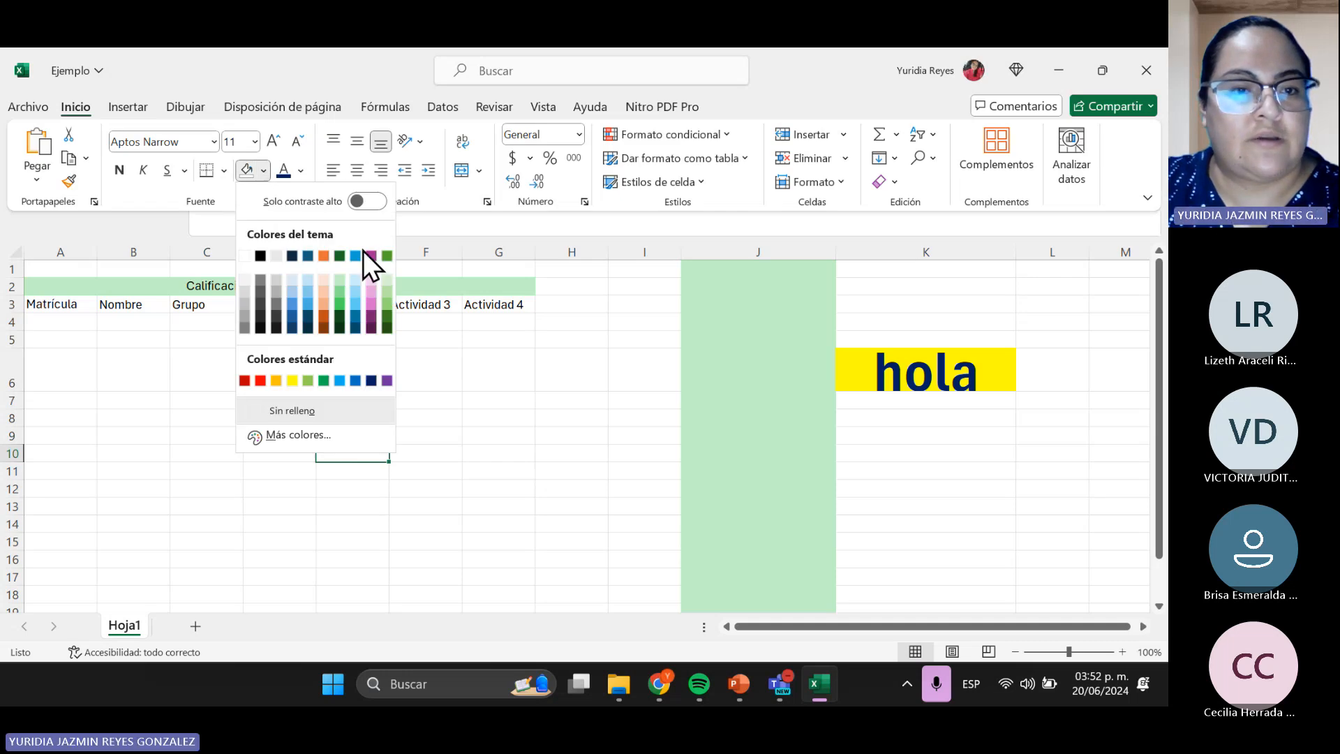
pyautogui.click(340, 257)
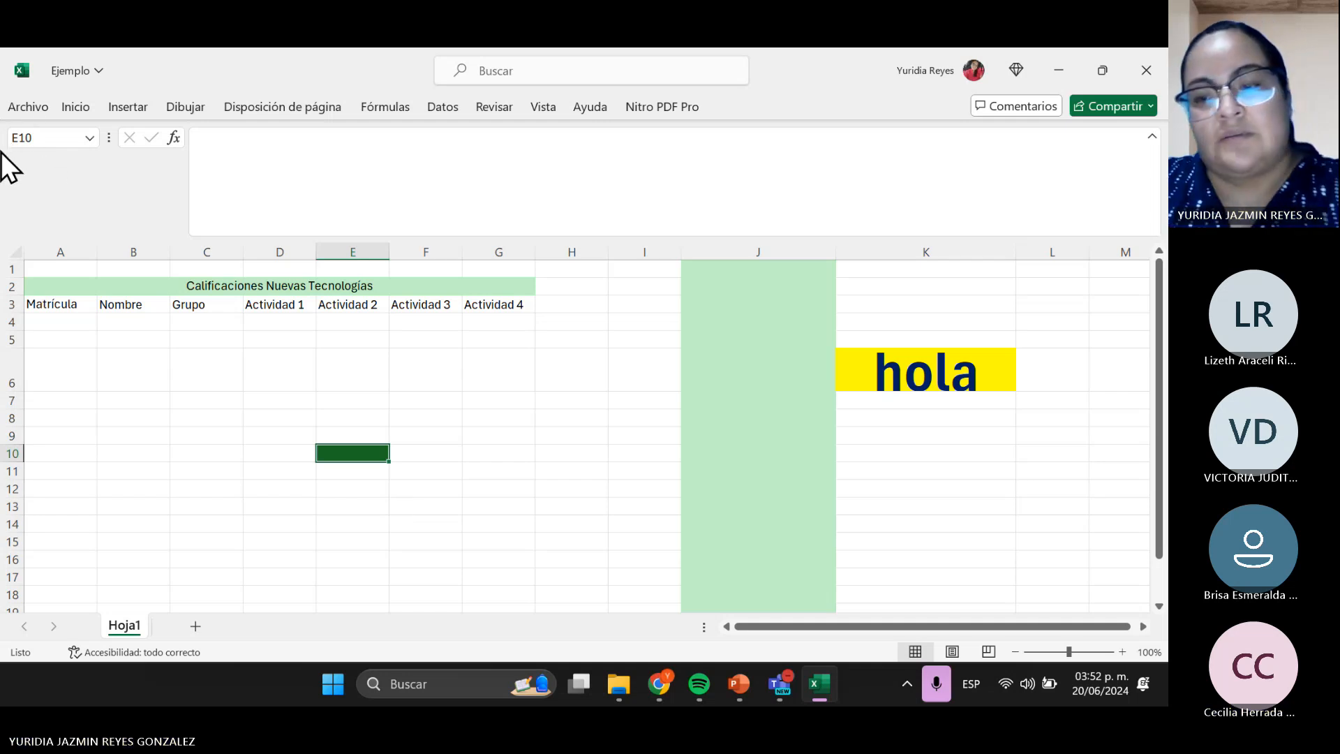
# - Capture a screen snip of the Name Box while cell E10 is selected
pyautogui.press('super+shift+s')
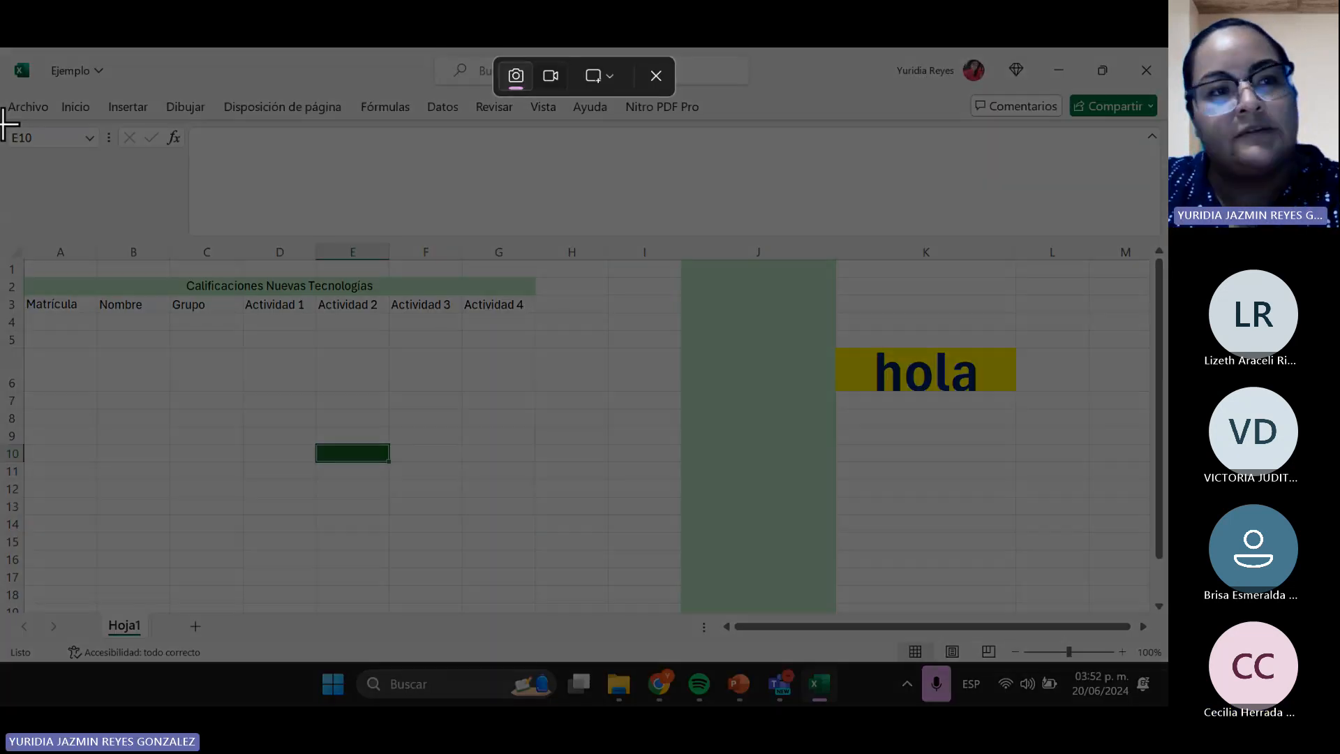
pyautogui.moveTo(2, 123); pyautogui.dragTo(73, 156)
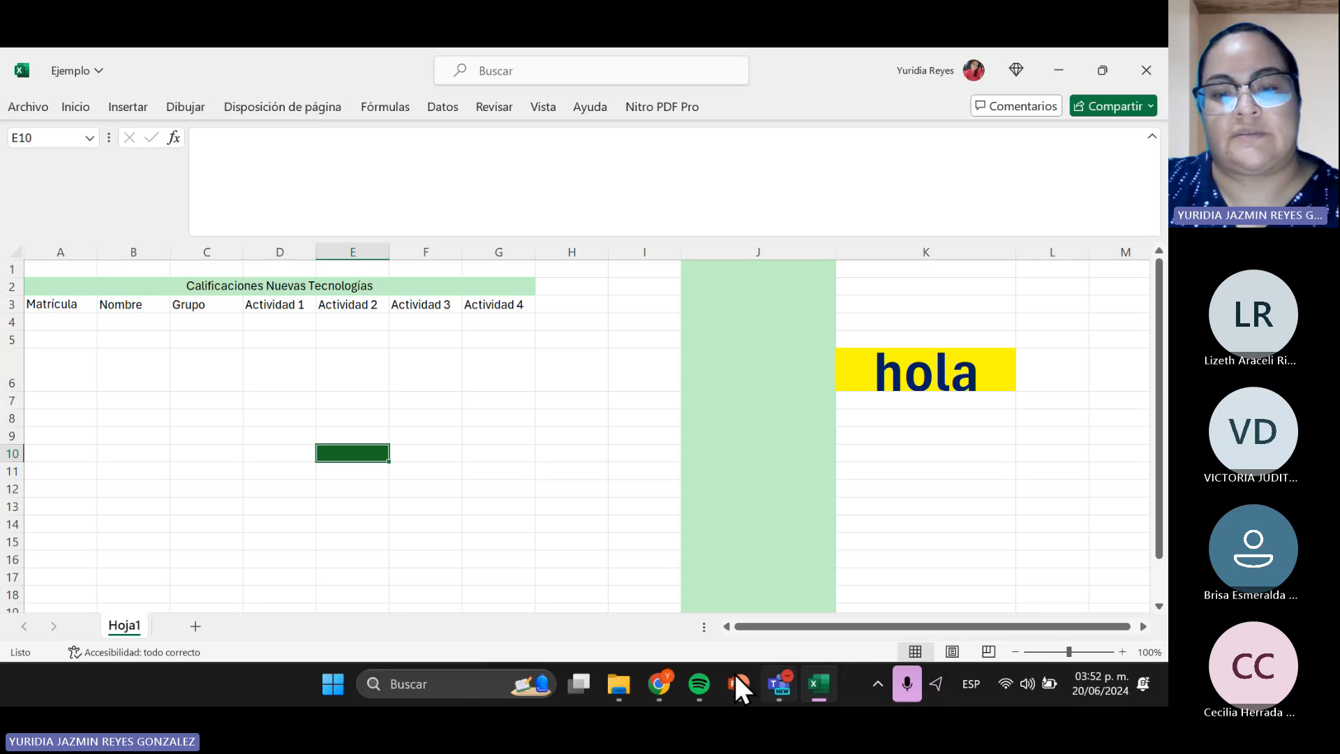
# - Review the "Área de Trabajo" slide in PowerPoint, then return to the Ejemplo workbook in Excel and select cell B6
pyautogui.click(722, 682)
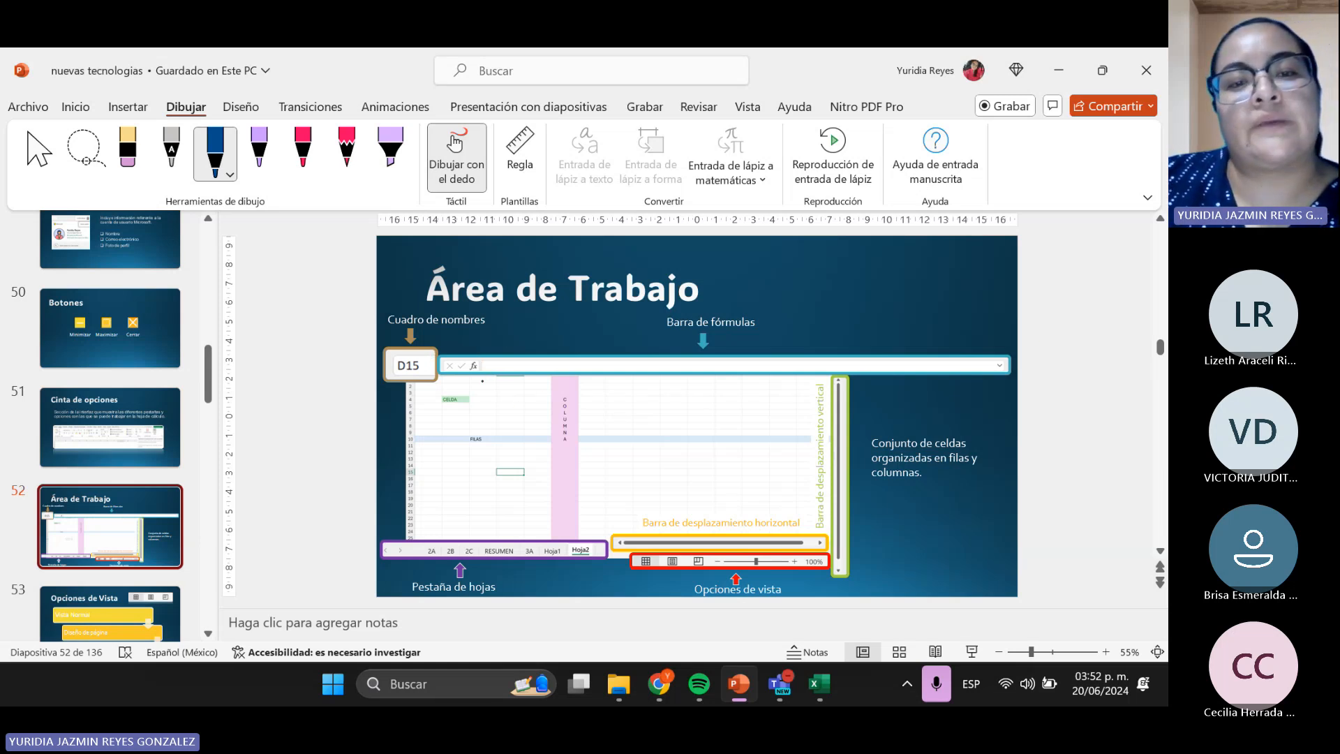
pyautogui.moveTo(820, 688)
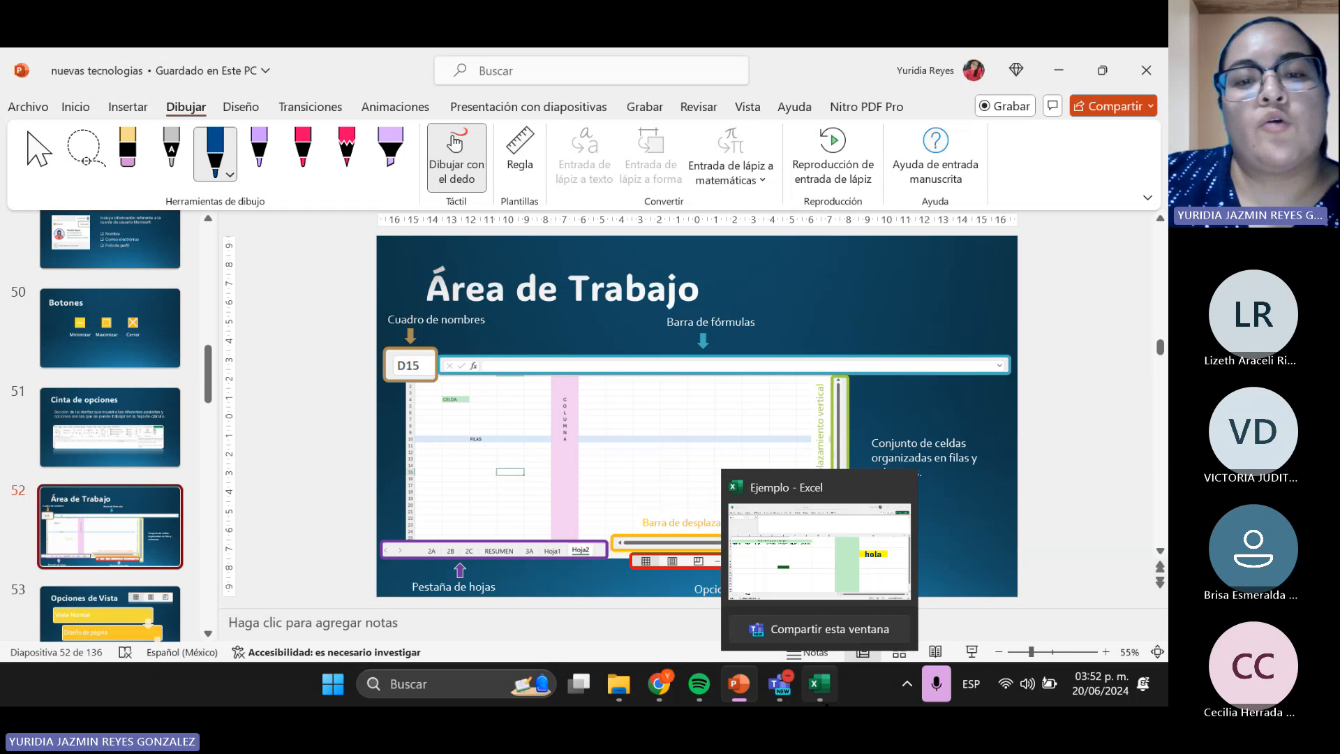
pyautogui.click(826, 703)
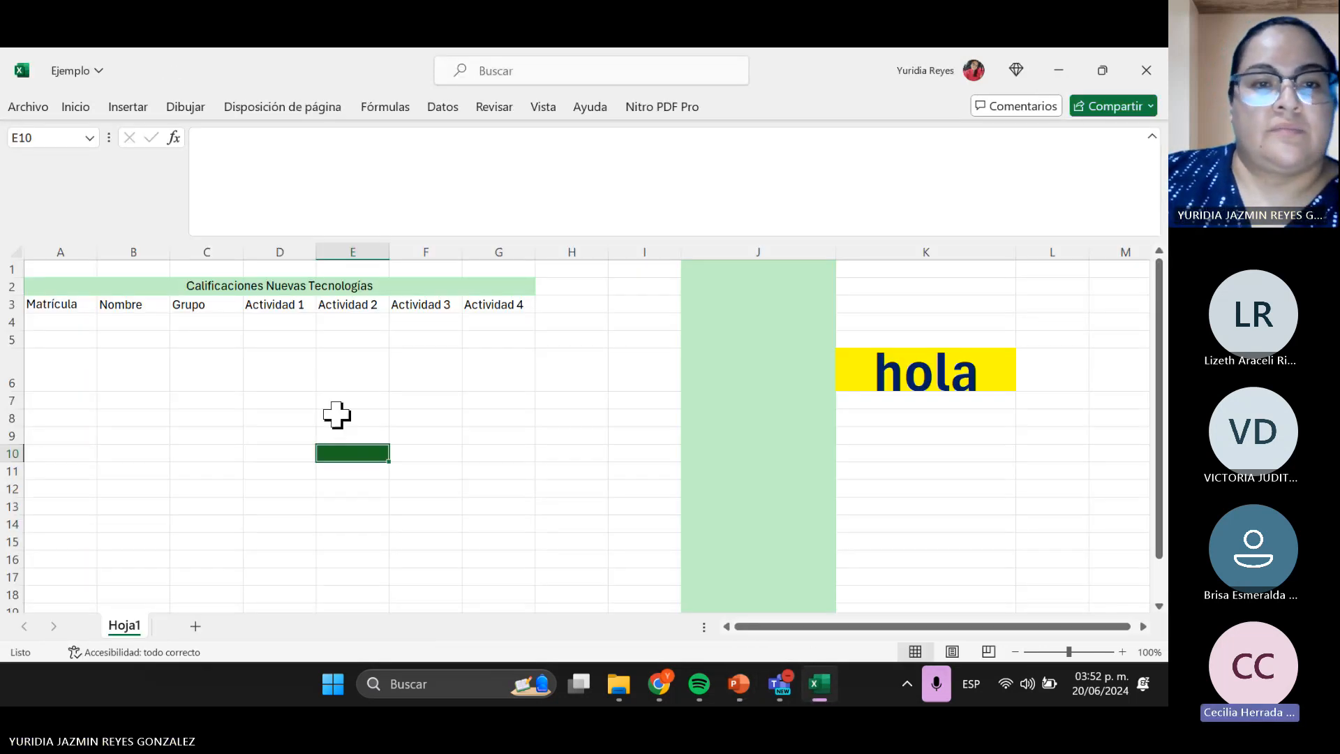
pyautogui.click(135, 383)
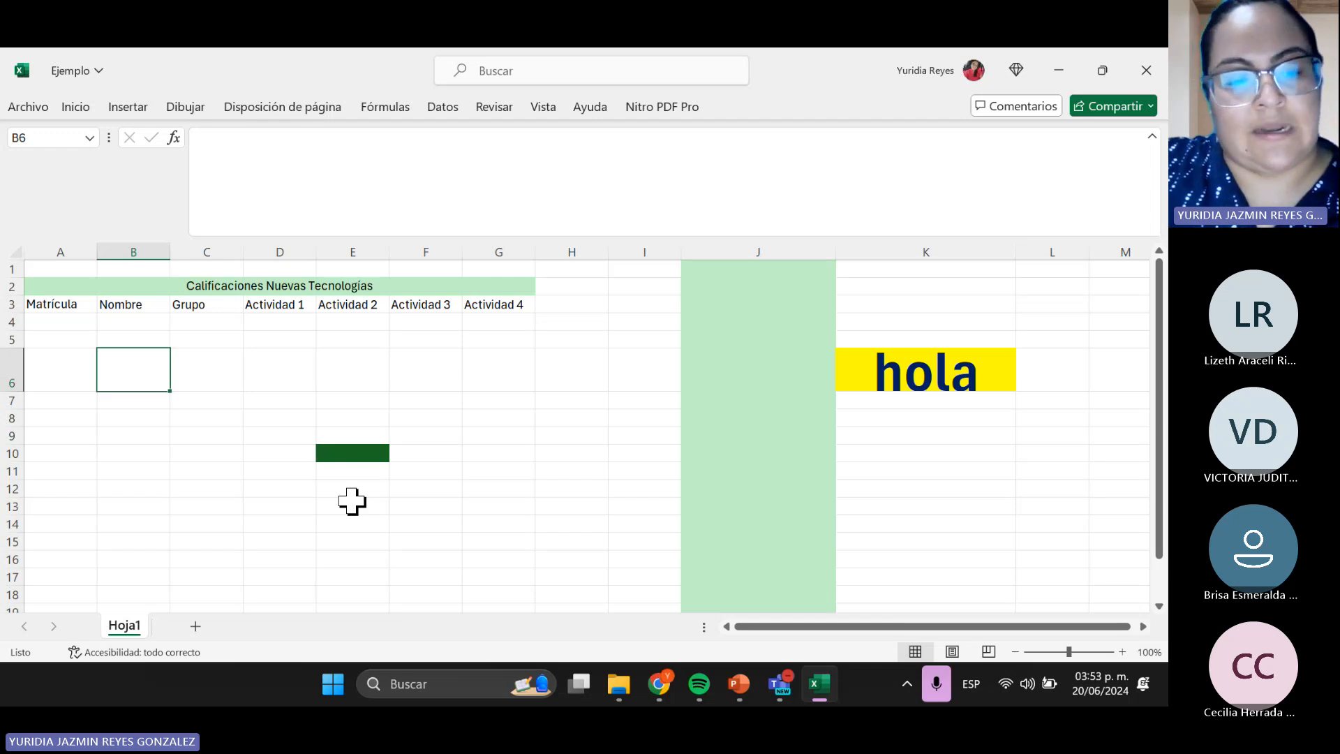
# - Enter the values 4, 5, 2, 5, 7 and 2 down cells B6 to B11
pyautogui.write('4')
pyautogui.press('Return')
pyautogui.write('5')
pyautogui.press('Return')
pyautogui.write('2')
pyautogui.press('Return')
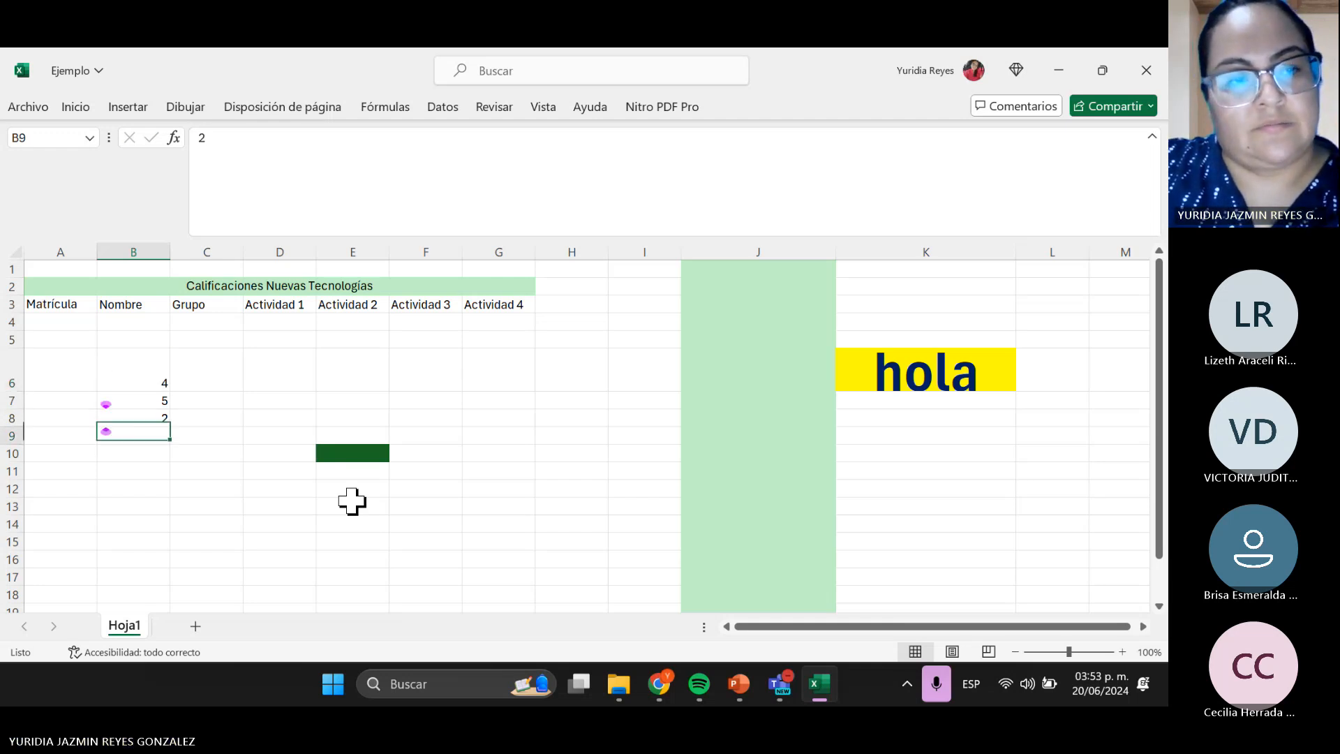
pyautogui.write('5')
pyautogui.press('Return')
pyautogui.write('7')
pyautogui.press('Return')
pyautogui.write('2')
pyautogui.press('Return')
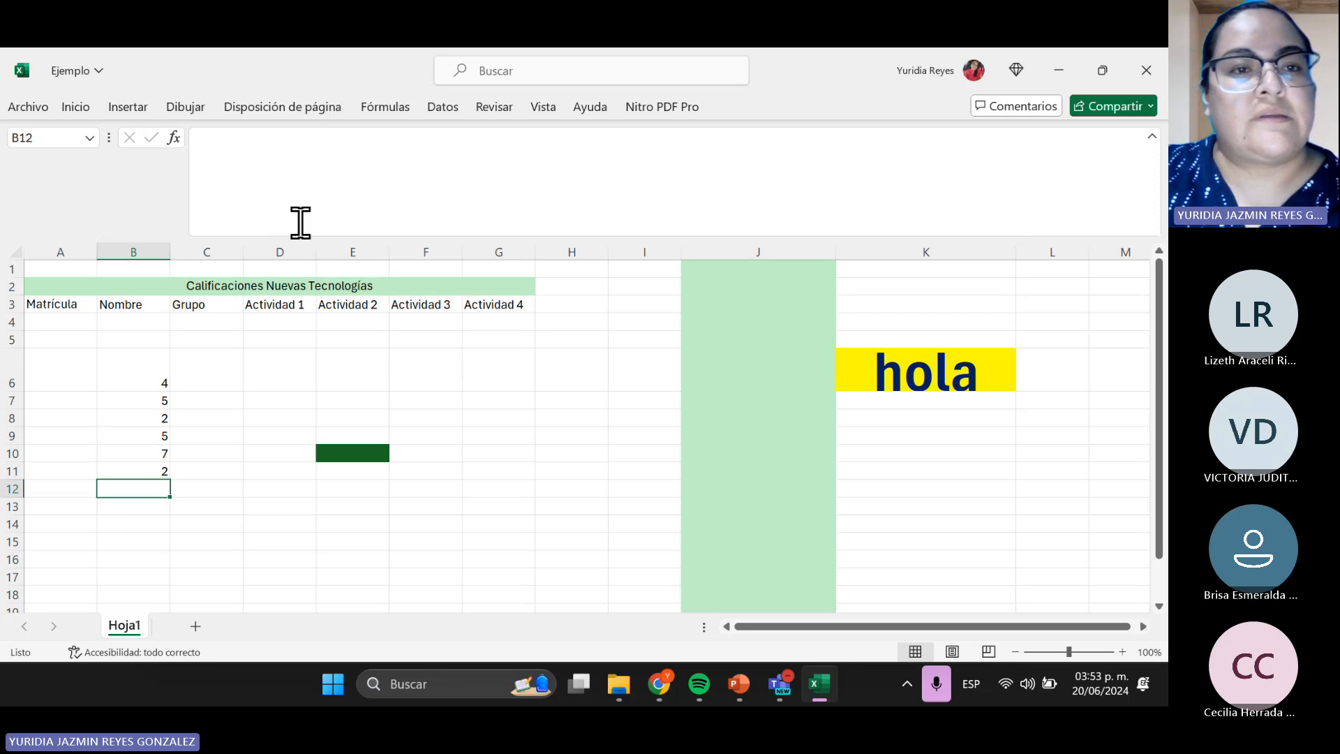
# - Reduce the formula bar to a single line and fill cell B12 with the purple theme color
pyautogui.moveTo(313, 237); pyautogui.dragTo(313, 156)
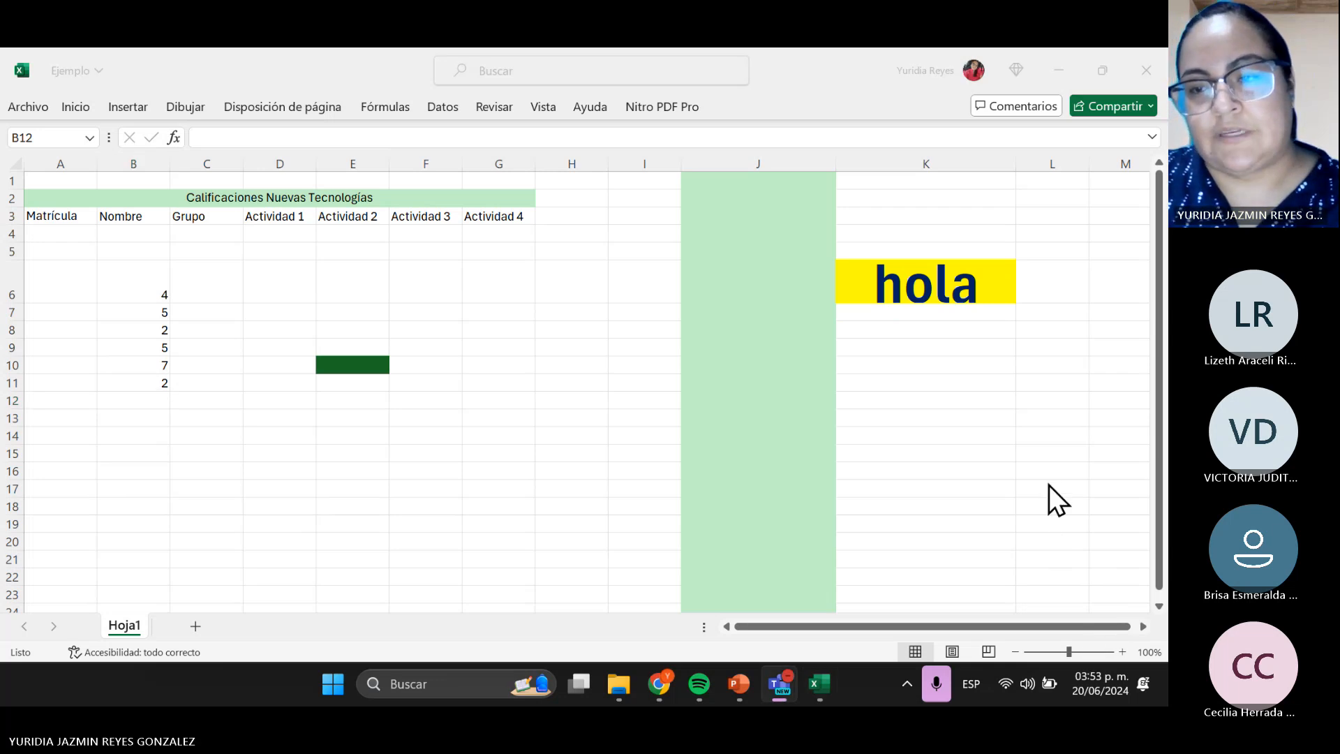
pyautogui.click(517, 416)
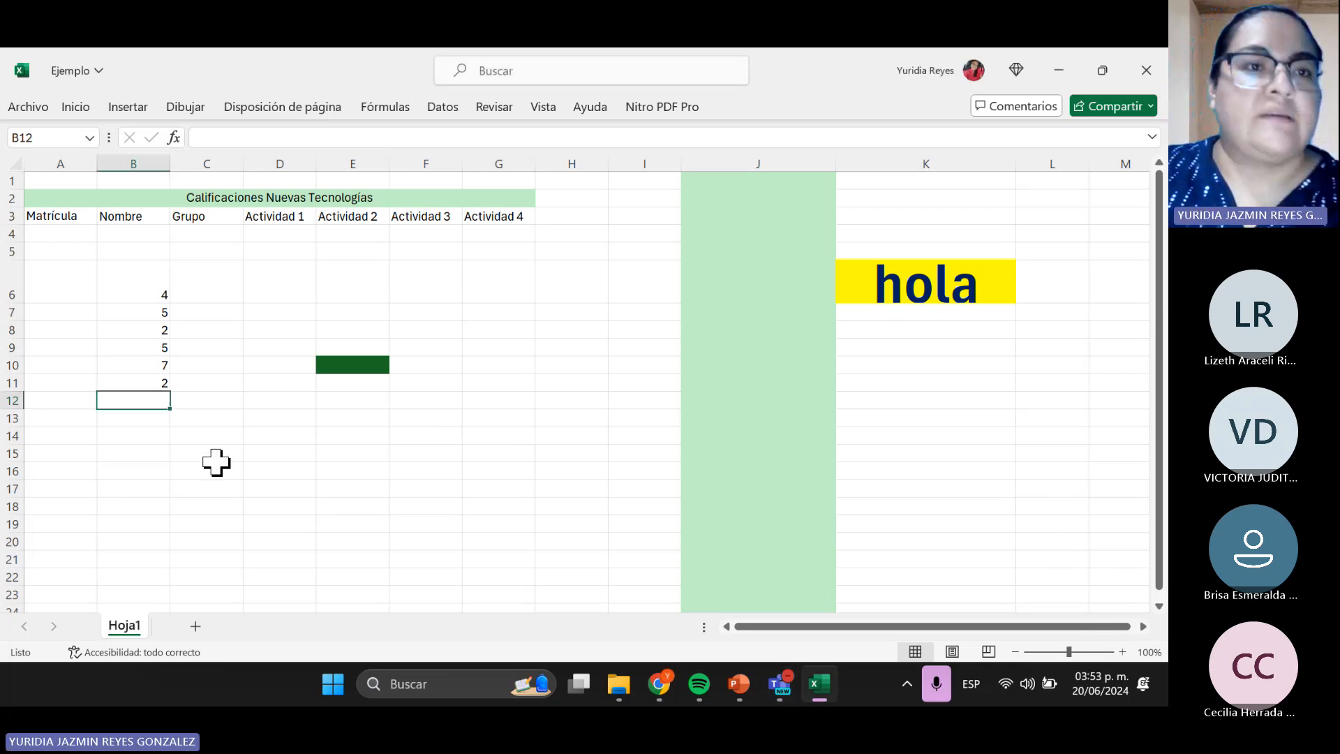
pyautogui.click(73, 107)
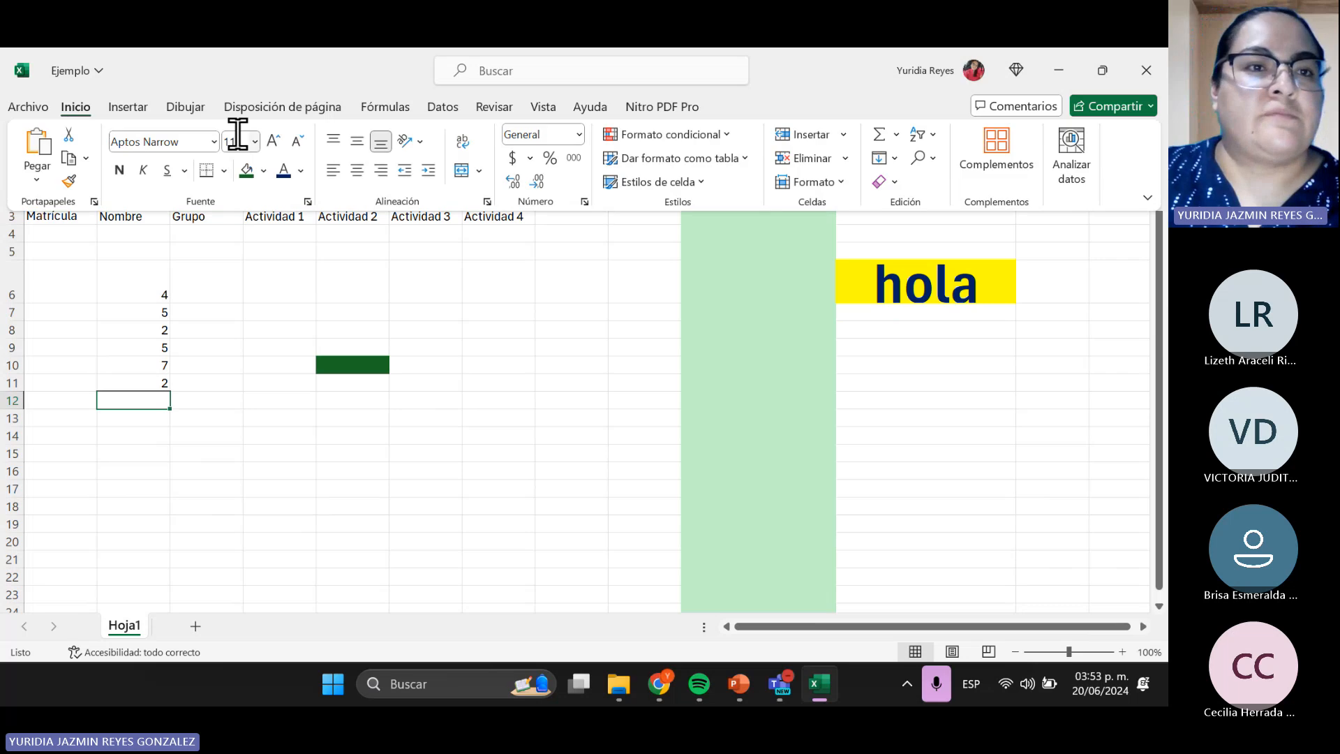
pyautogui.click(263, 170)
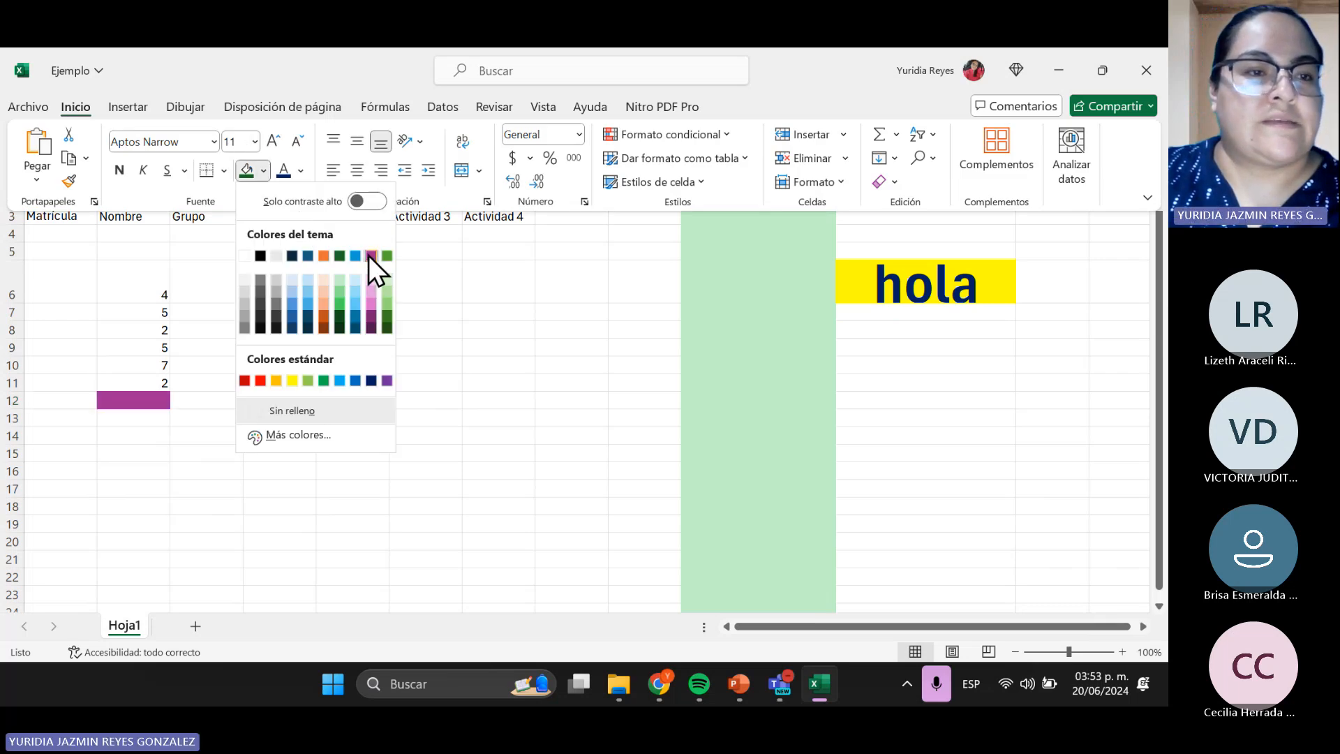
pyautogui.click(370, 255)
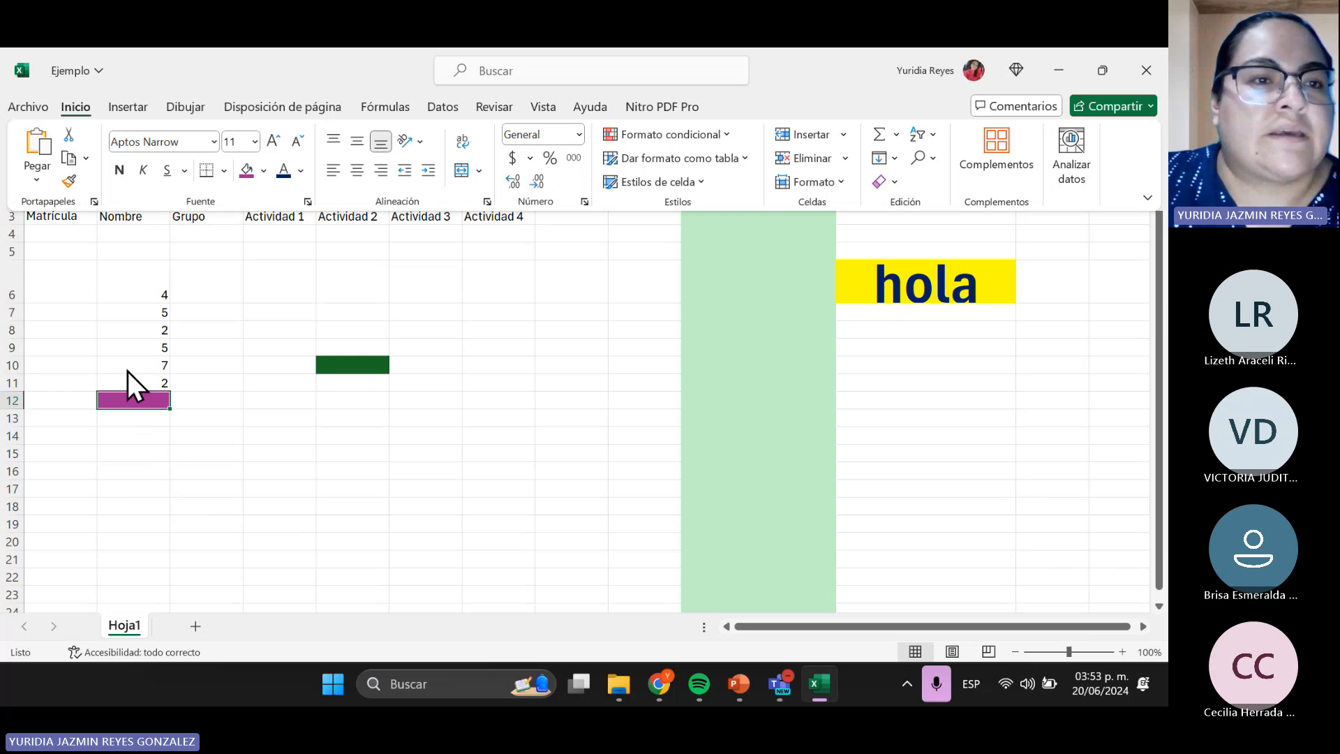
pyautogui.click(1150, 201)
pyautogui.click(935, 275)
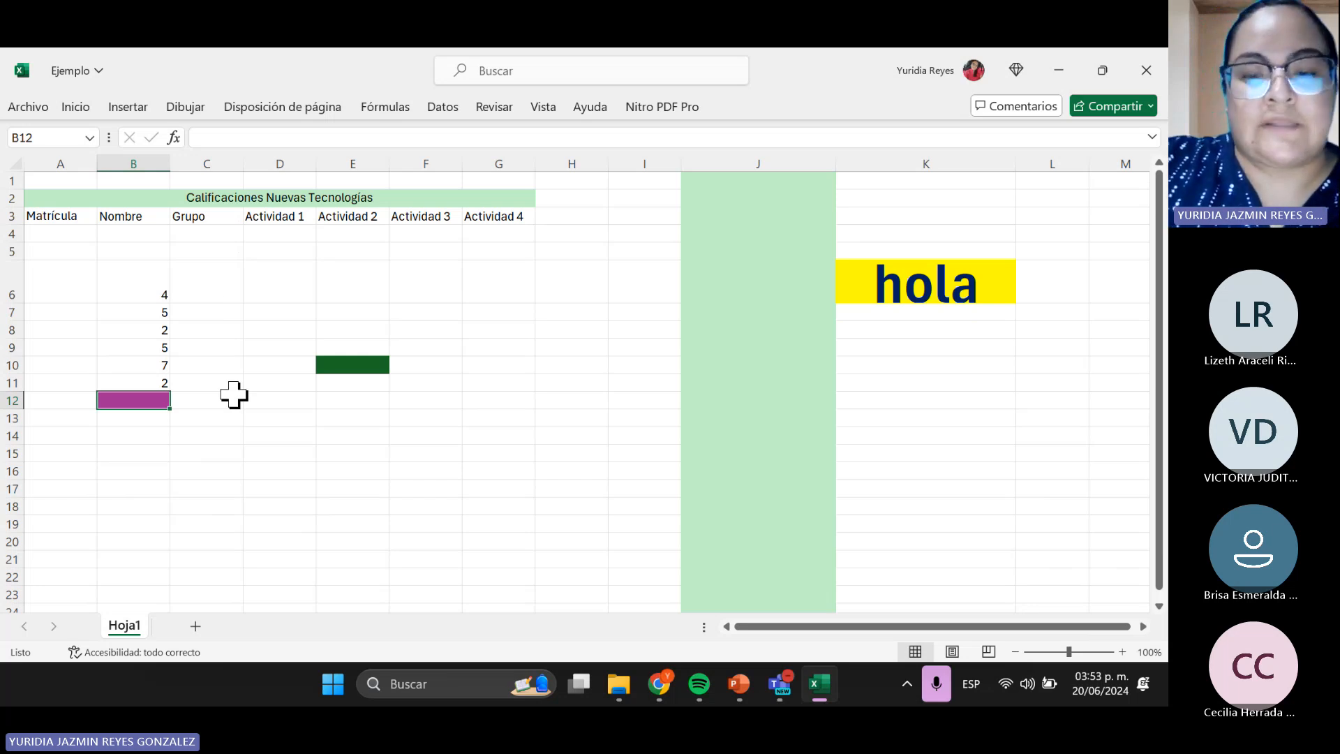
# - Total the numbers in cell B12 with the formula =SUMA(B6:B11), then reselect the cell to show its formula
pyautogui.write('=s')
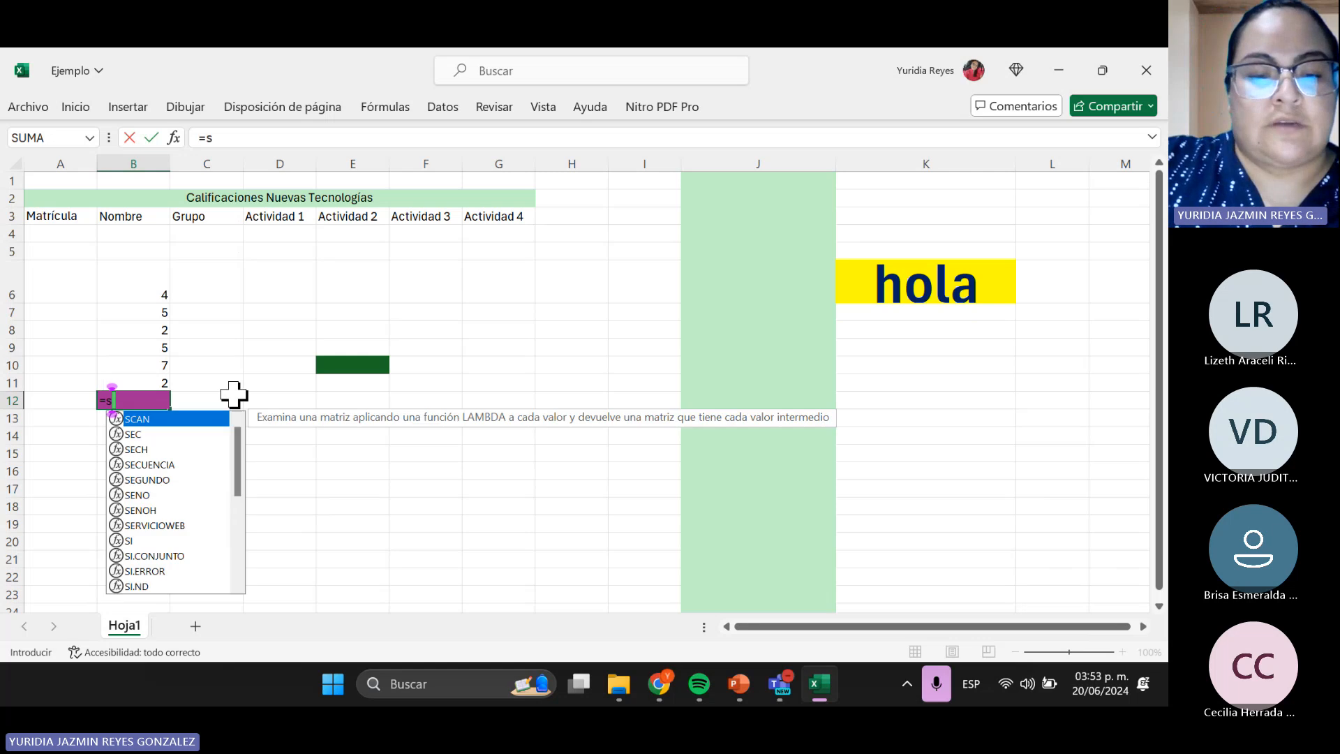
pyautogui.write('uma')
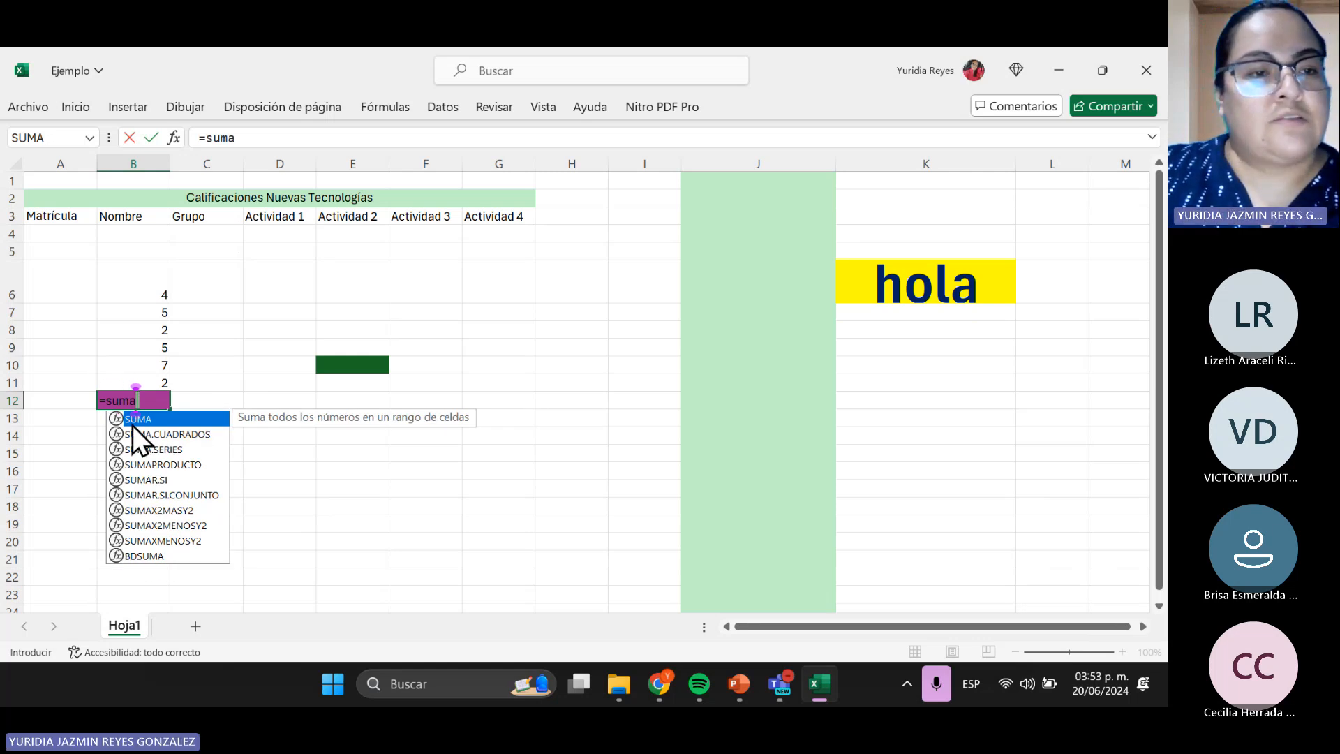
pyautogui.doubleClick(133, 421)
pyautogui.moveTo(149, 294); pyautogui.dragTo(140, 382)
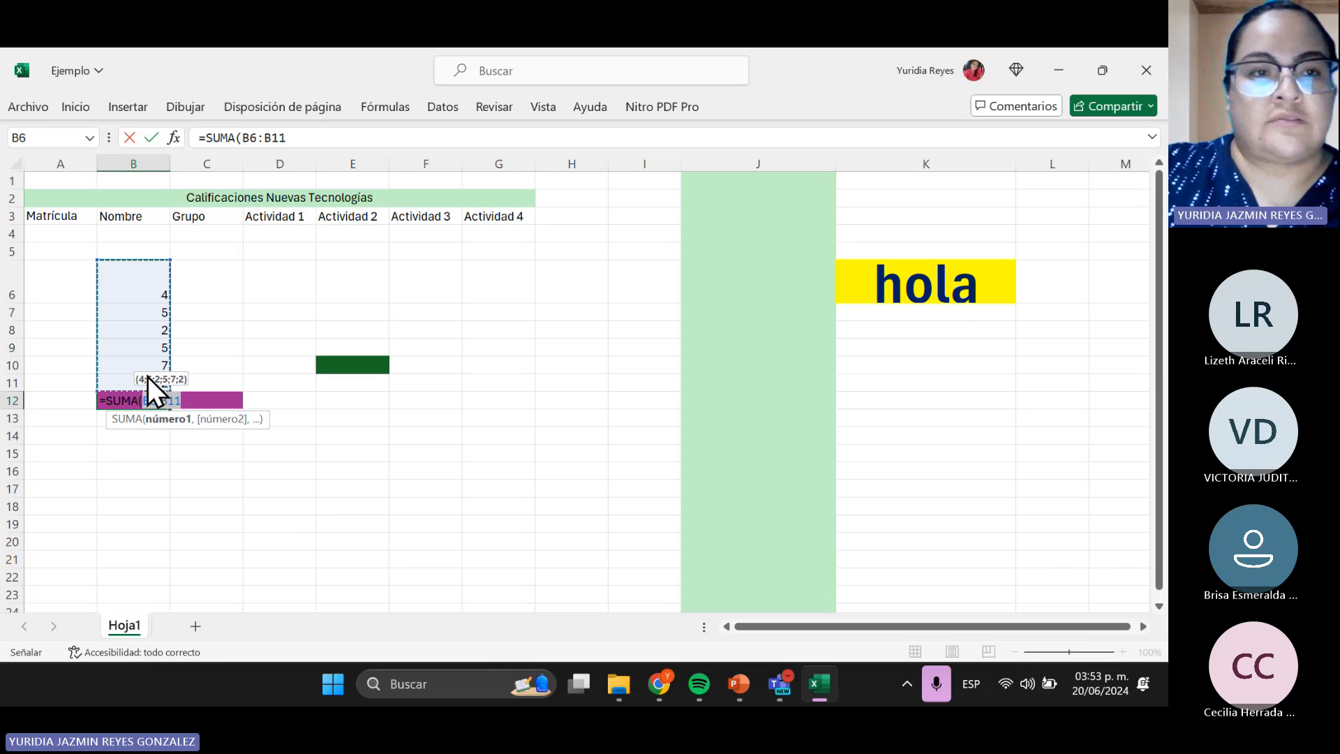
pyautogui.press('Return')
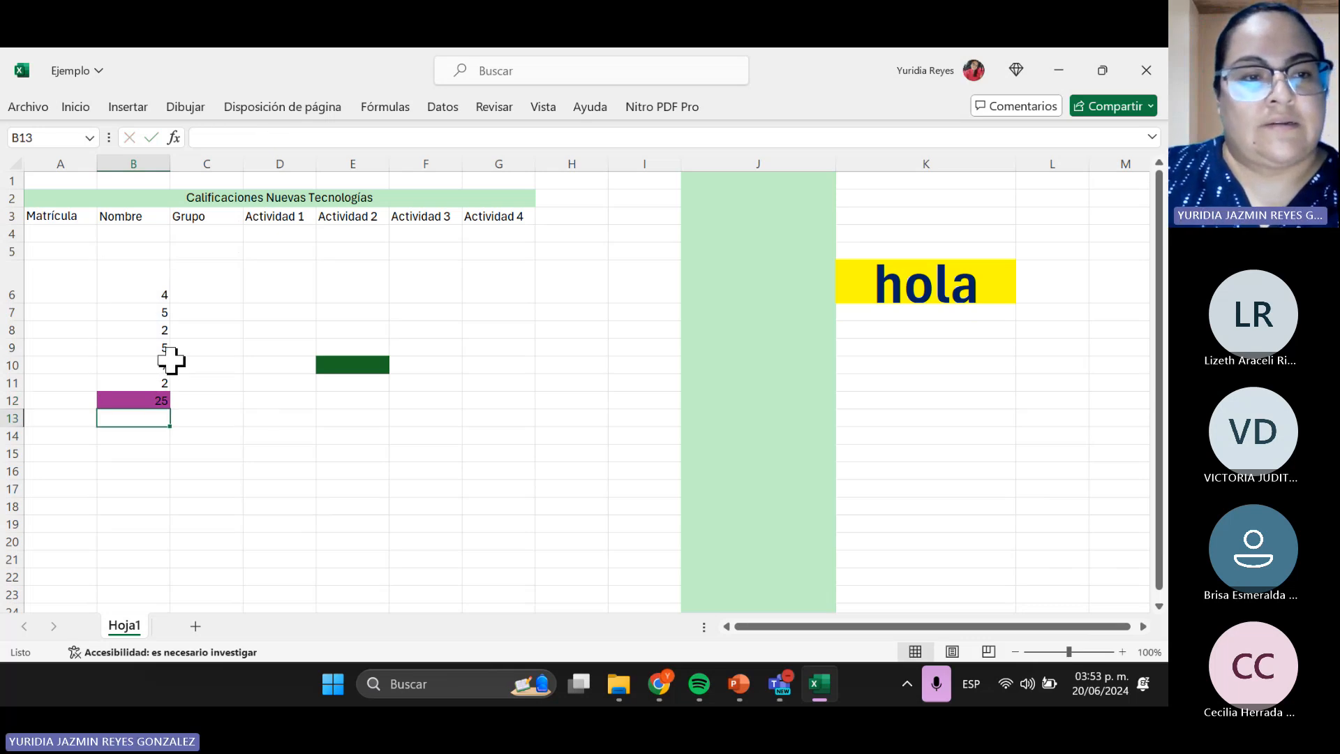
pyautogui.click(138, 398)
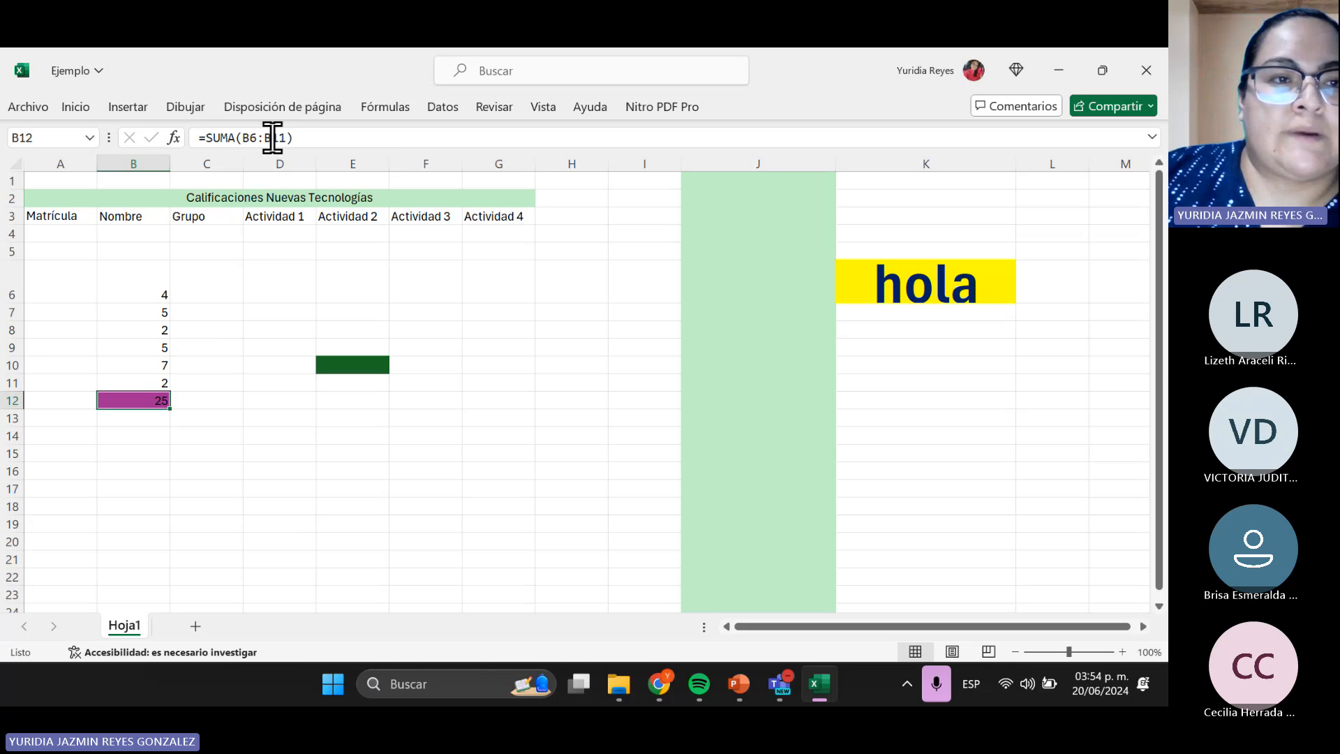
# - Check the "Área de Trabajo" slide in PowerPoint, then return to the Ejemplo workbook in Excel
pyautogui.moveTo(739, 690)
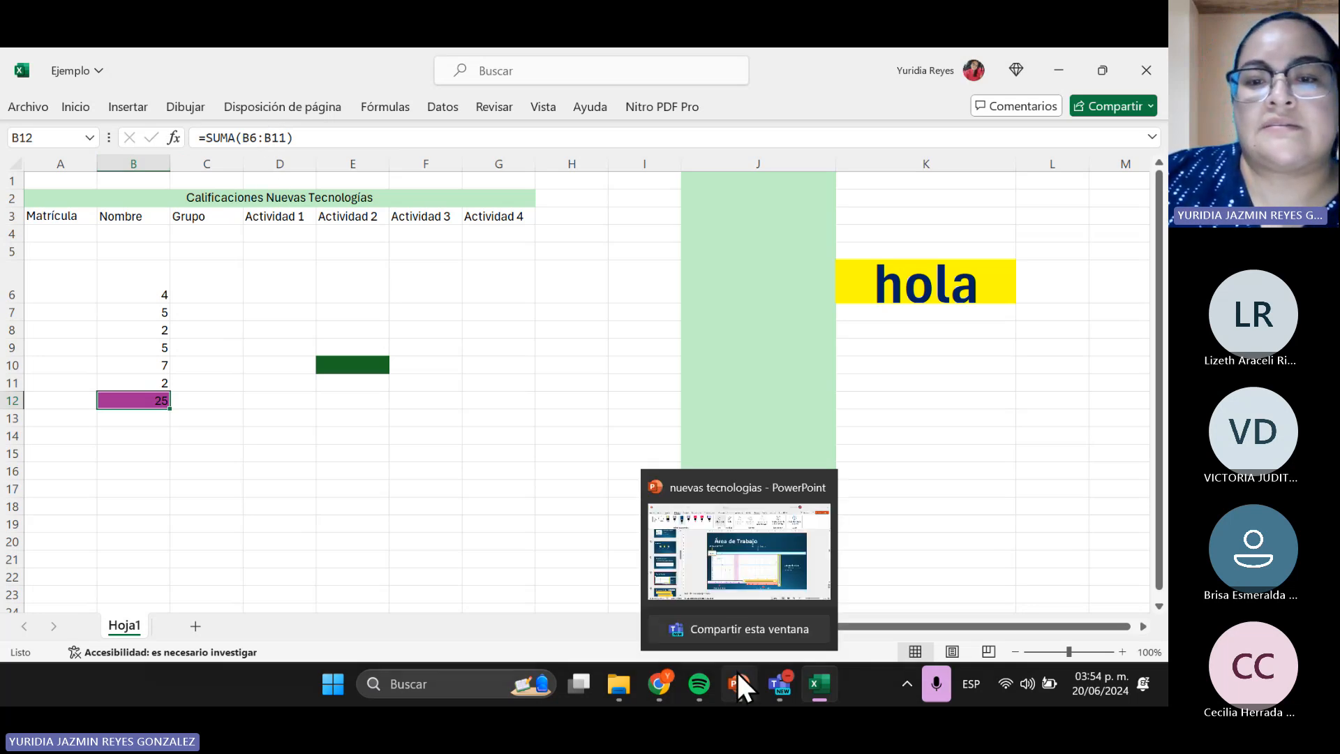
pyautogui.click(741, 588)
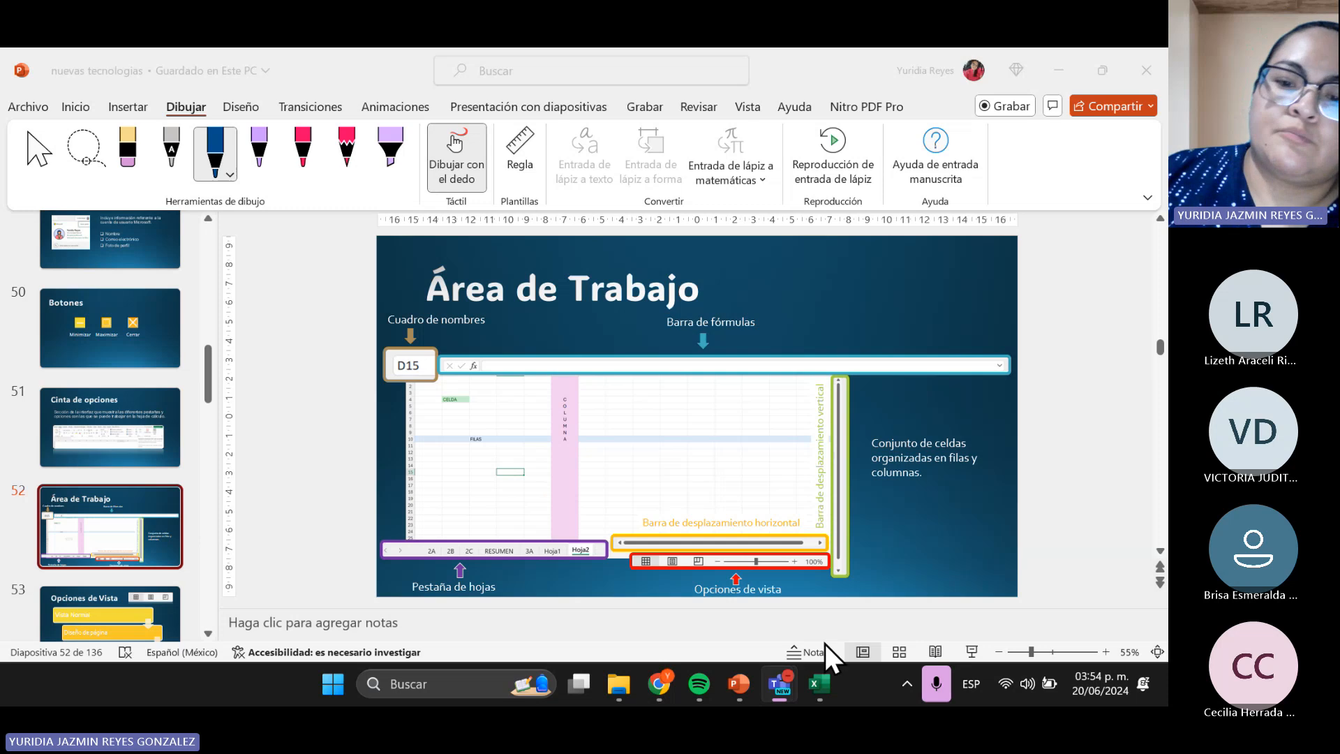
pyautogui.click(820, 686)
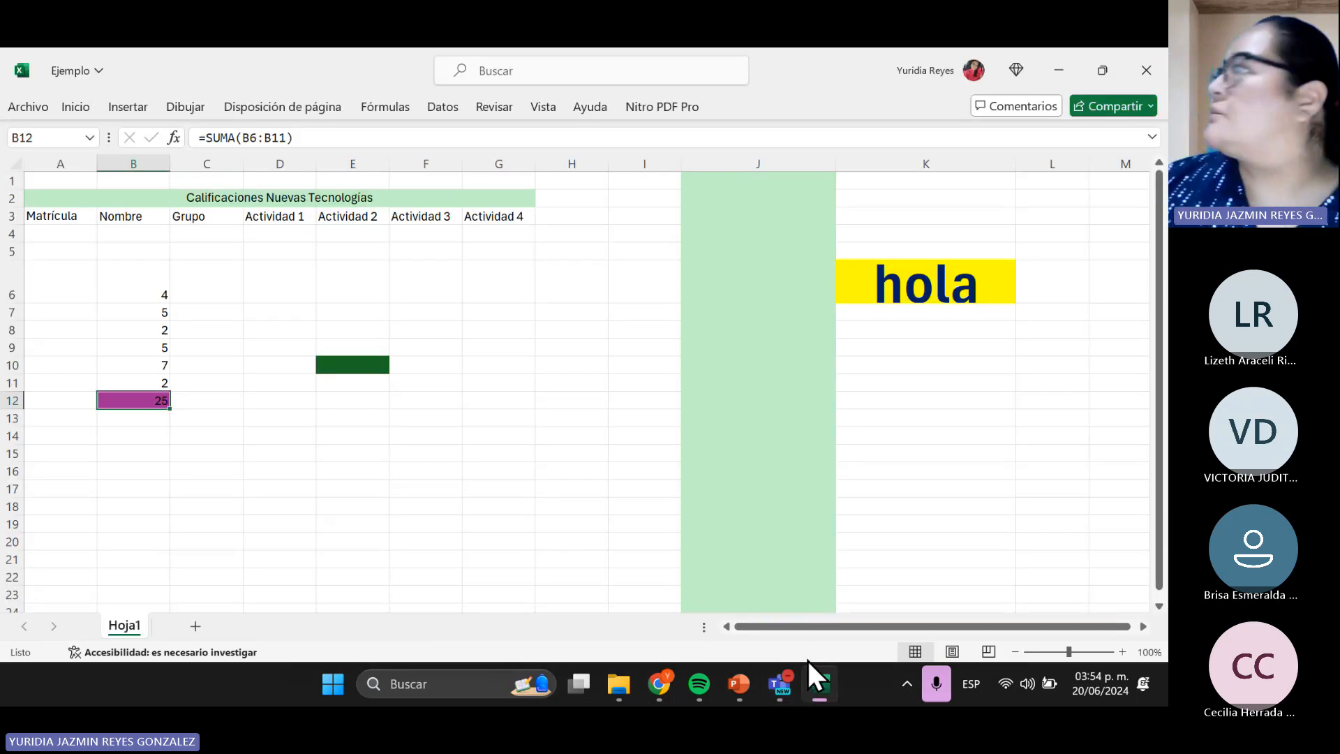
# - Compare the Name Box and formula bar contents for several empty and filled cells, including B12, E10, C16 and K6
pyautogui.click(317, 291)
pyautogui.click(255, 349)
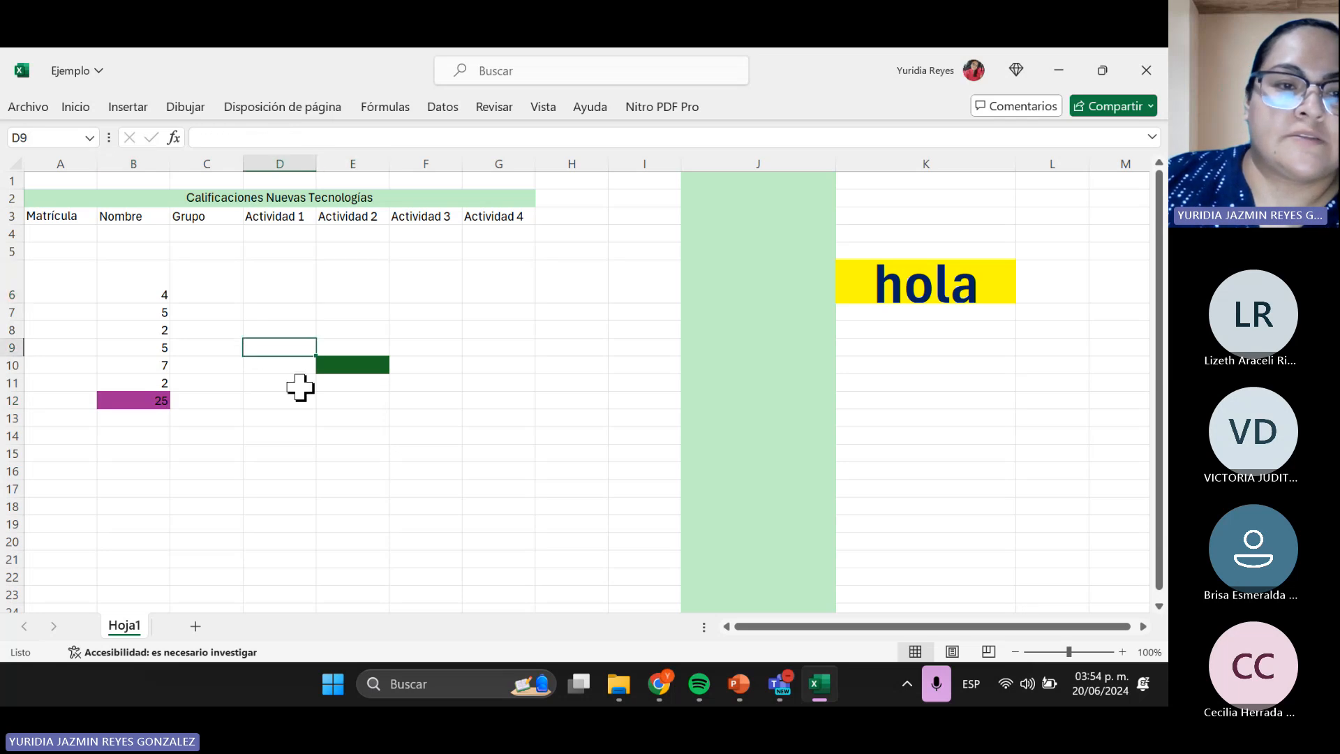
pyautogui.click(142, 403)
pyautogui.click(383, 367)
pyautogui.click(408, 452)
pyautogui.click(224, 473)
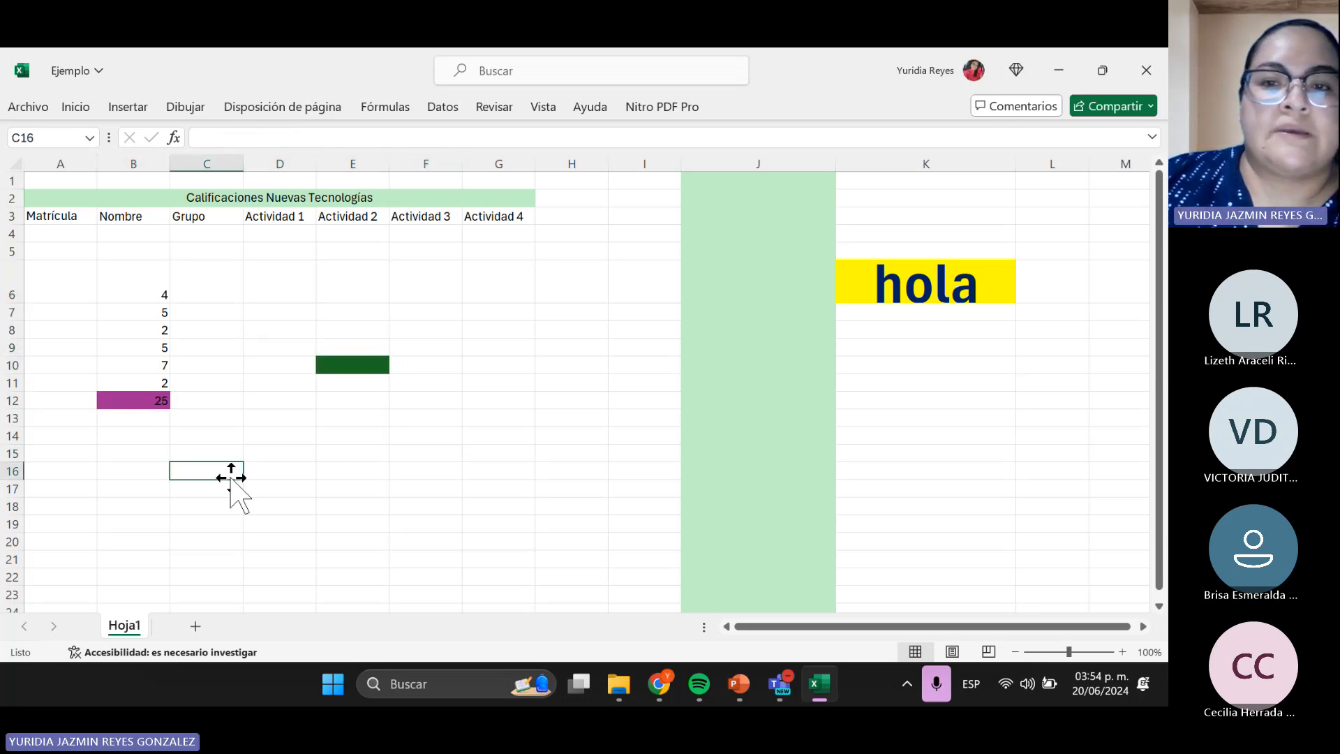
pyautogui.click(556, 418)
pyautogui.click(888, 296)
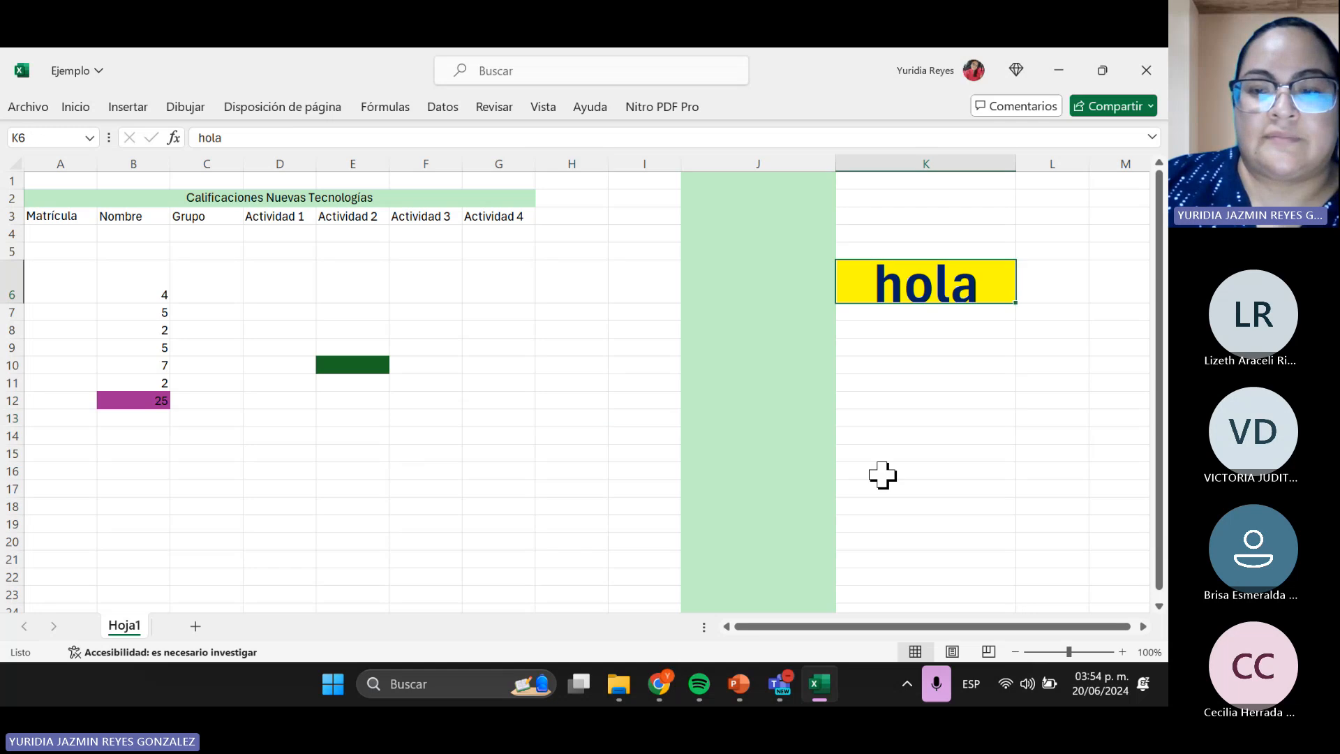
# - Switch to the "Área de Trabajo" slide in PowerPoint and draw a blue pen stroke down the pink column
pyautogui.click(734, 689)
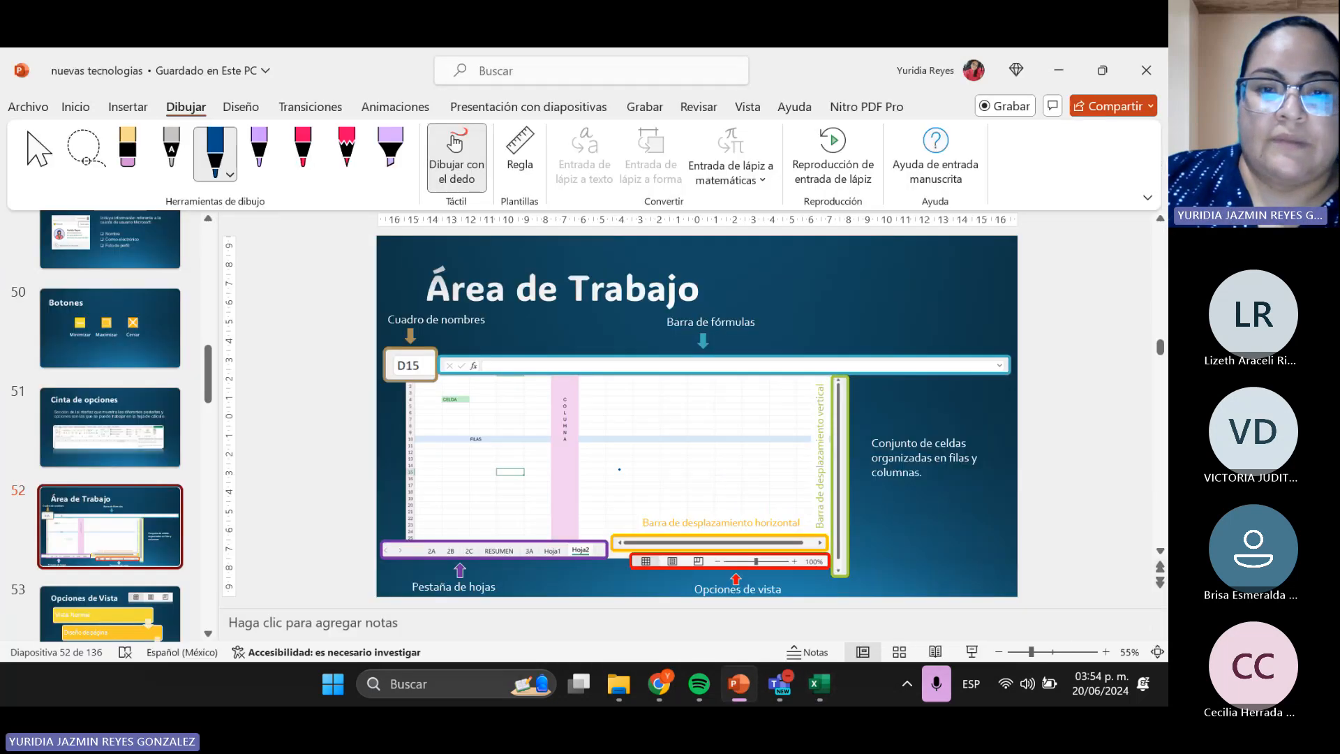
pyautogui.moveTo(571, 375); pyautogui.dragTo(558, 468)
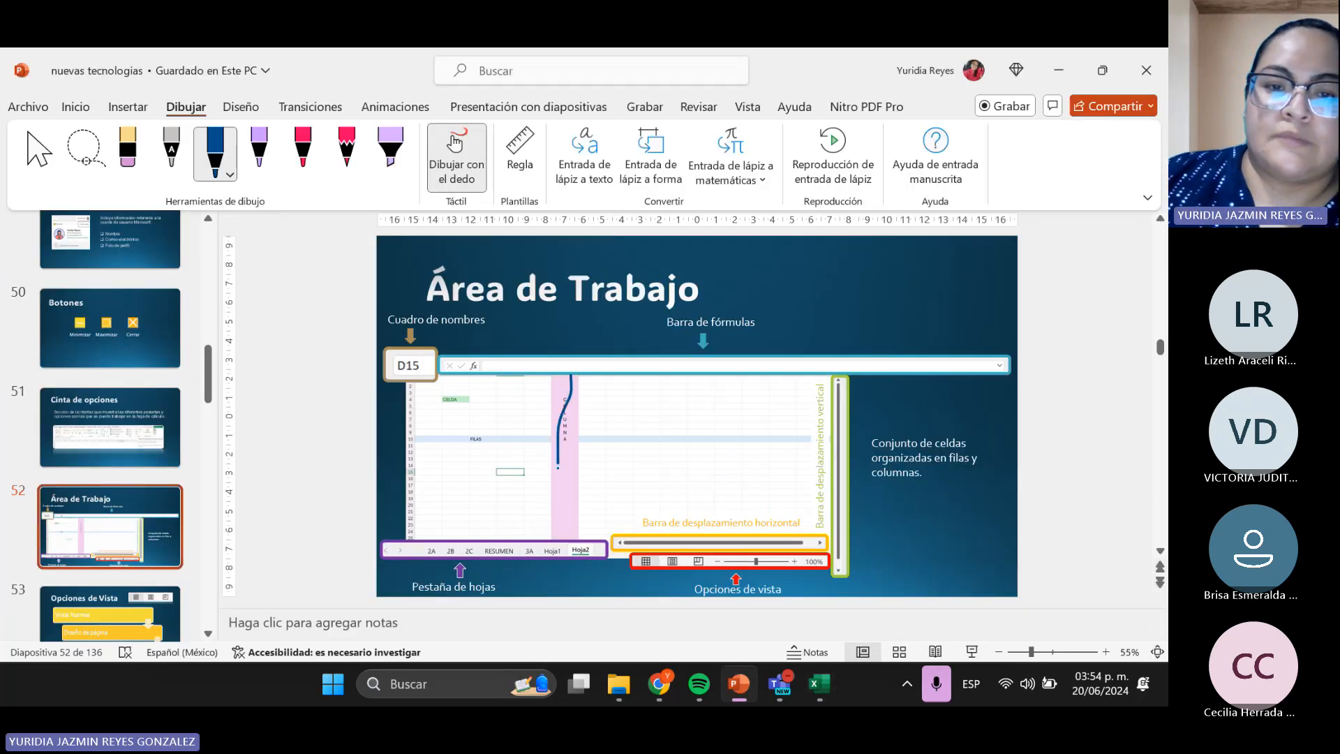
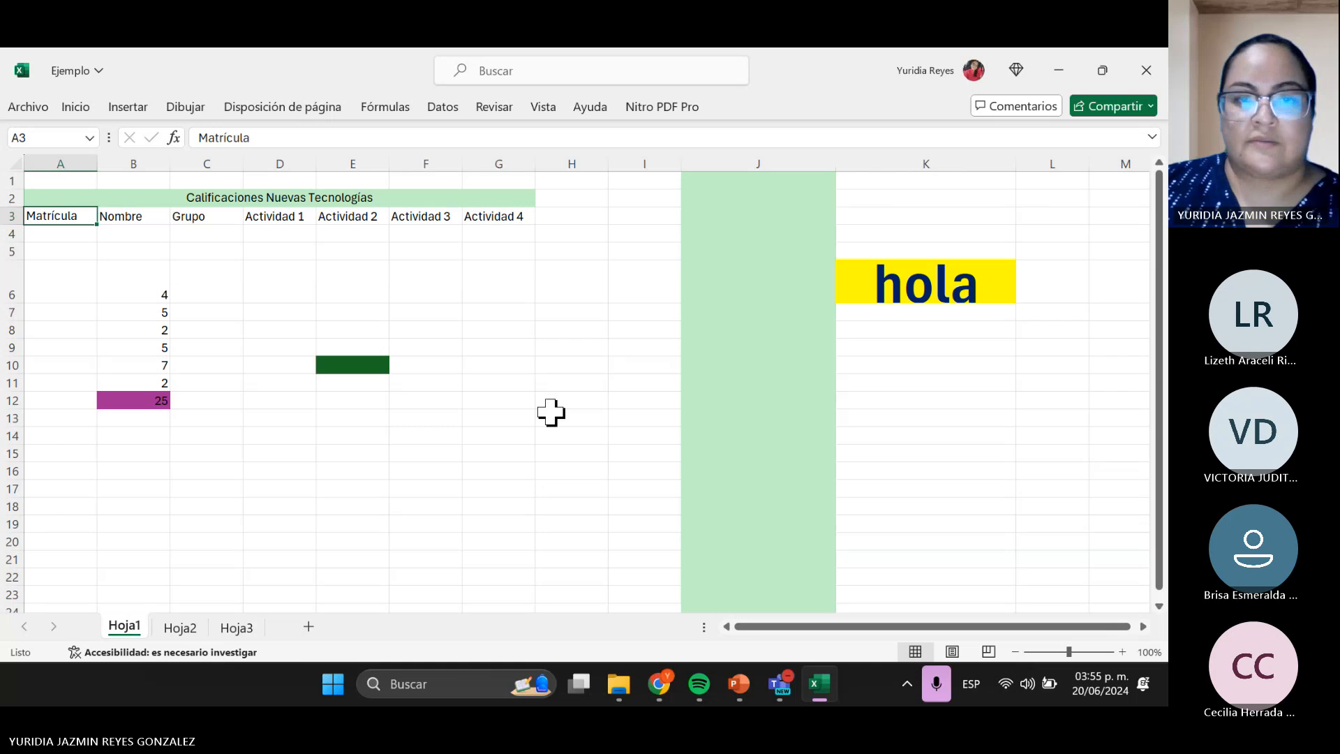
# - Select empty cell H11 on Hoja1, revisit the "Área de Trabajo" slide in PowerPoint and return to Excel
pyautogui.click(559, 383)
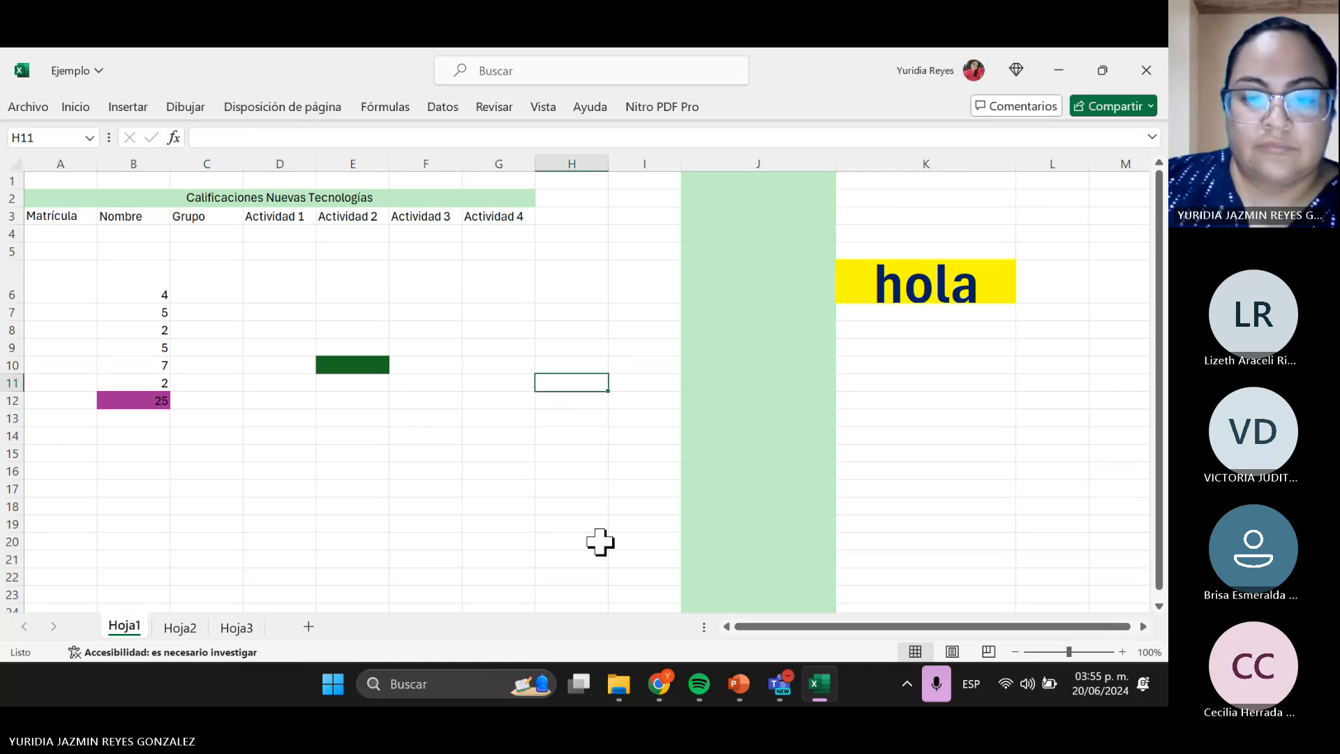
pyautogui.click(739, 684)
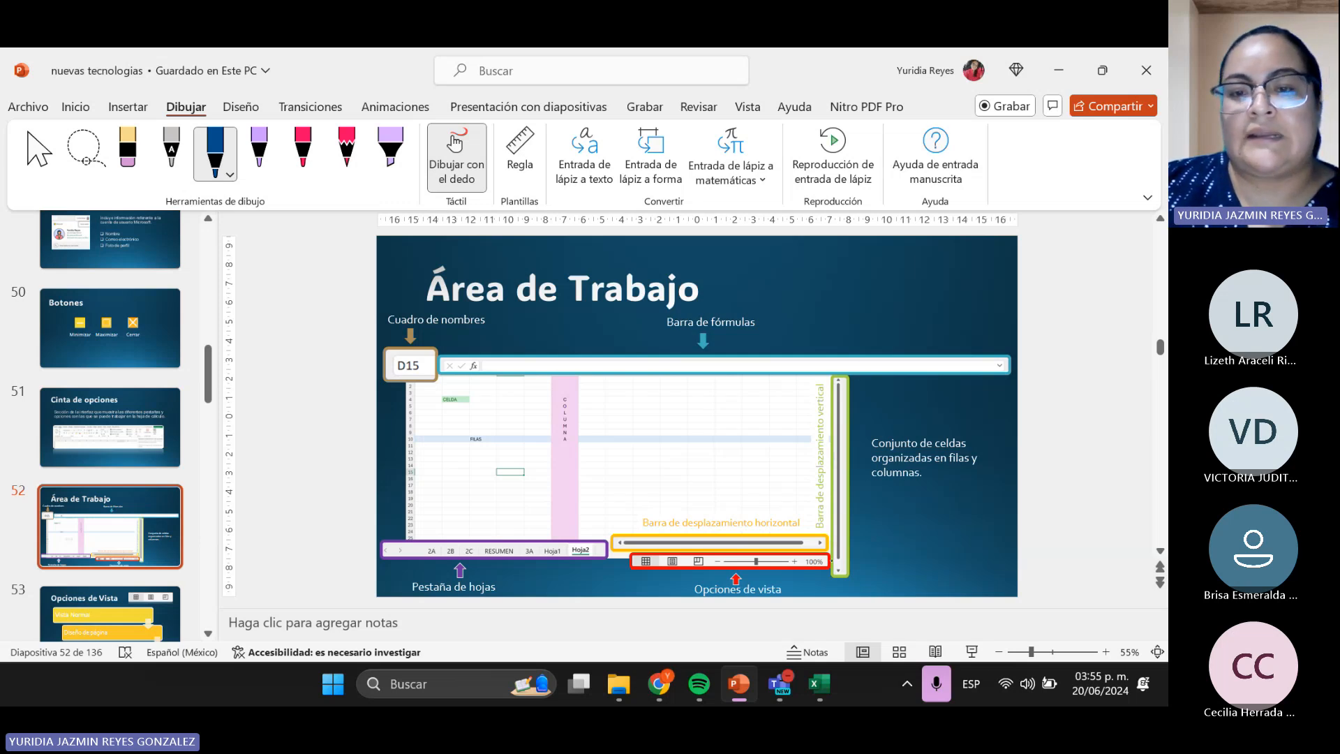
pyautogui.click(819, 684)
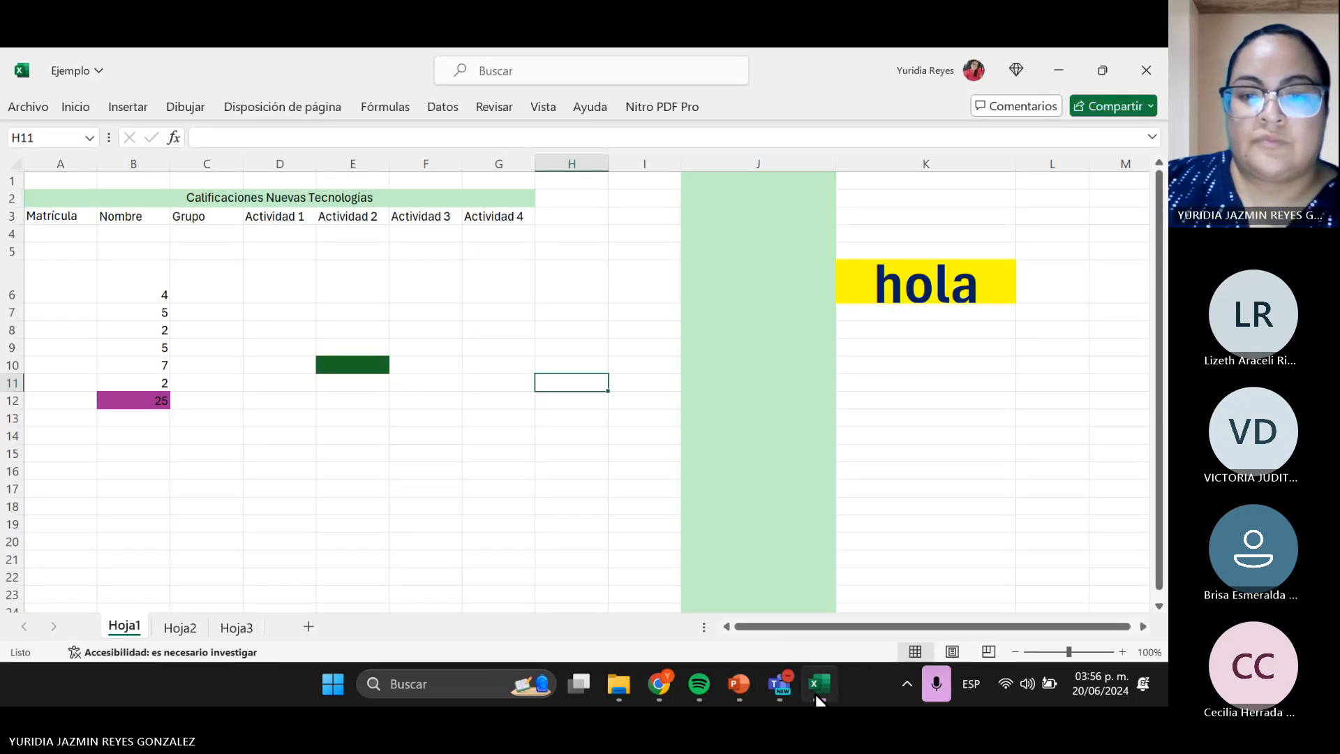
# - Shorten the horizontal scroll bar to widen the sheet tab area, then try out horizontal and vertical scrolling on Hoja1
pyautogui.moveTo(804, 626); pyautogui.dragTo(847, 626)
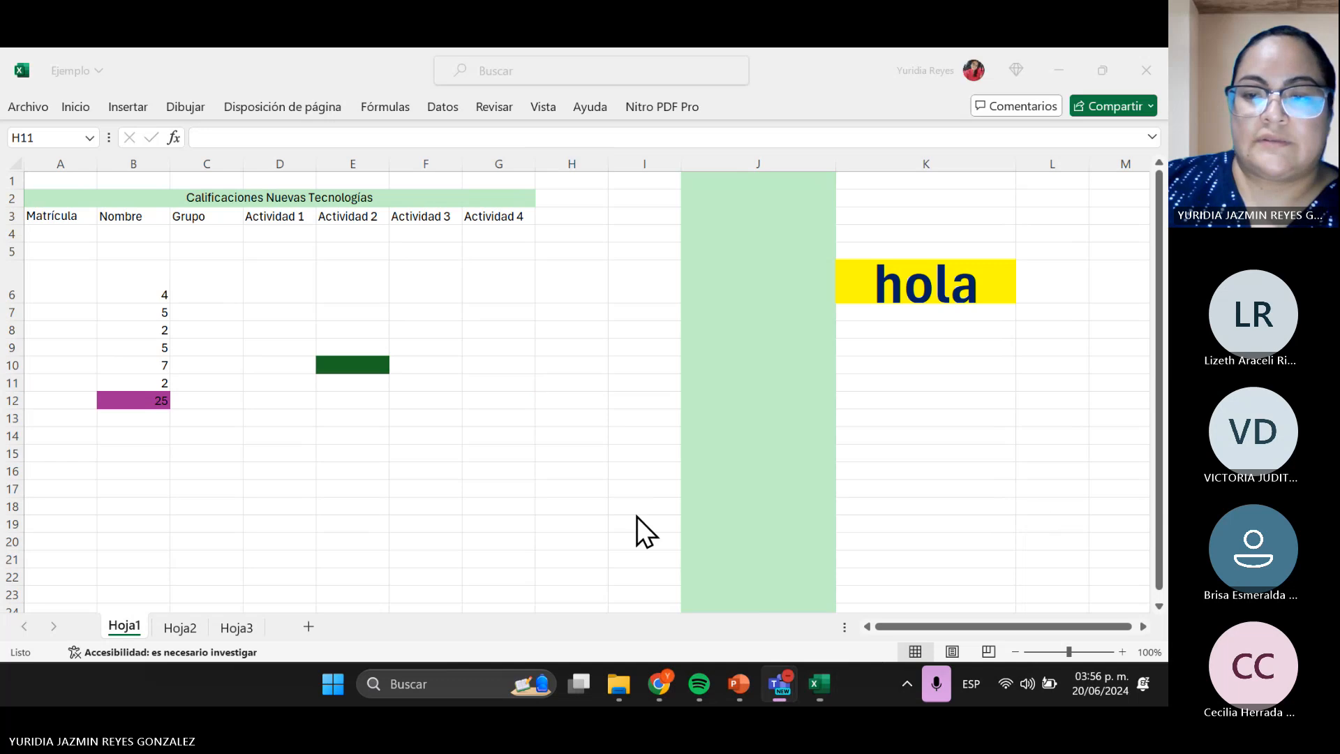
pyautogui.moveTo(970, 625); pyautogui.dragTo(1107, 613)
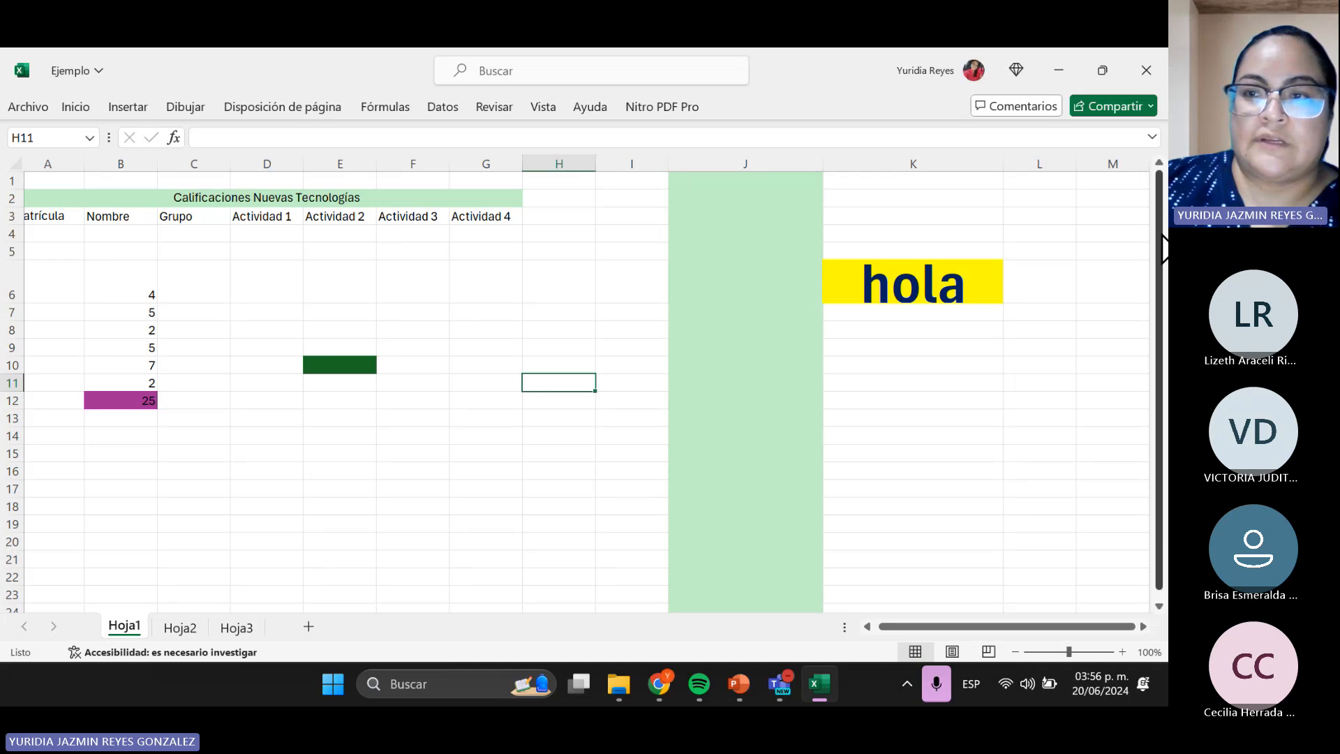
pyautogui.scroll(-1, 1159, 290)
pyautogui.moveTo(1158, 187); pyautogui.dragTo(1140, 211)
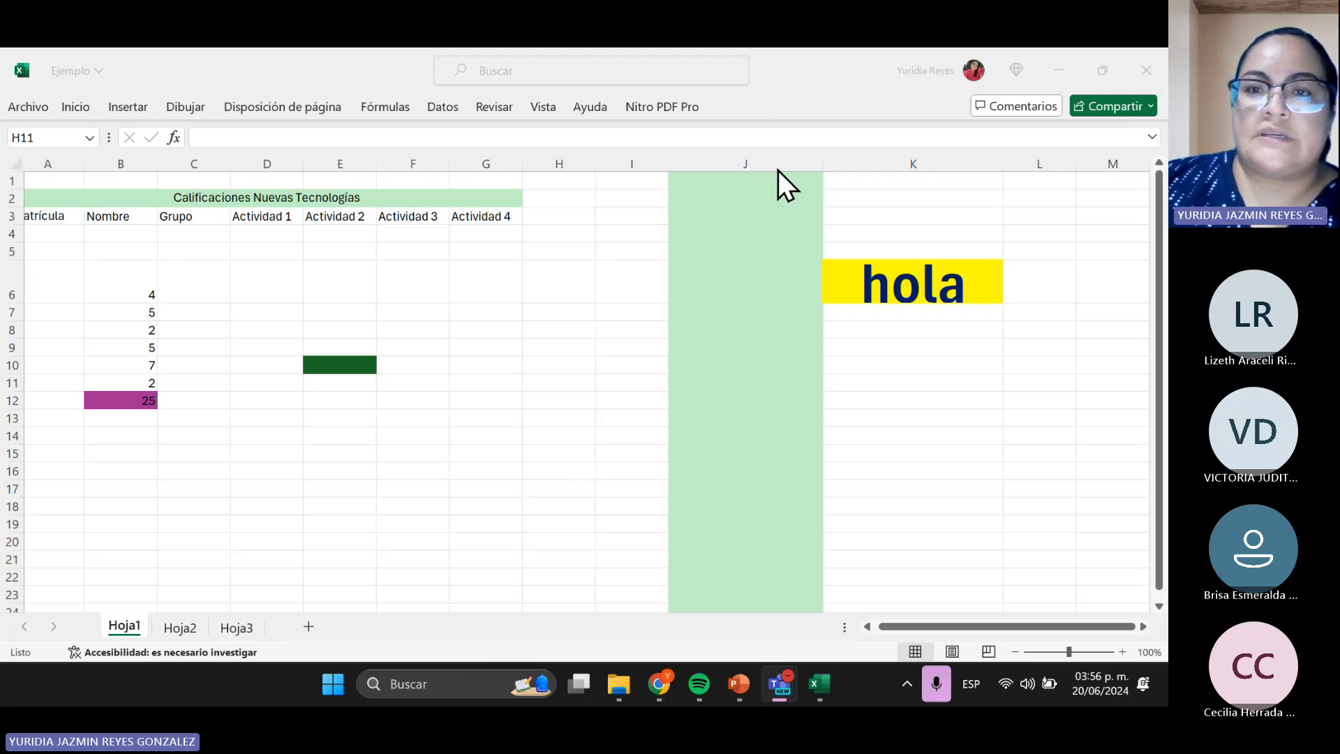
# - Zoom the Hoja1 worksheet in to 190%
pyautogui.click(1122, 651)
pyautogui.click(1122, 651)
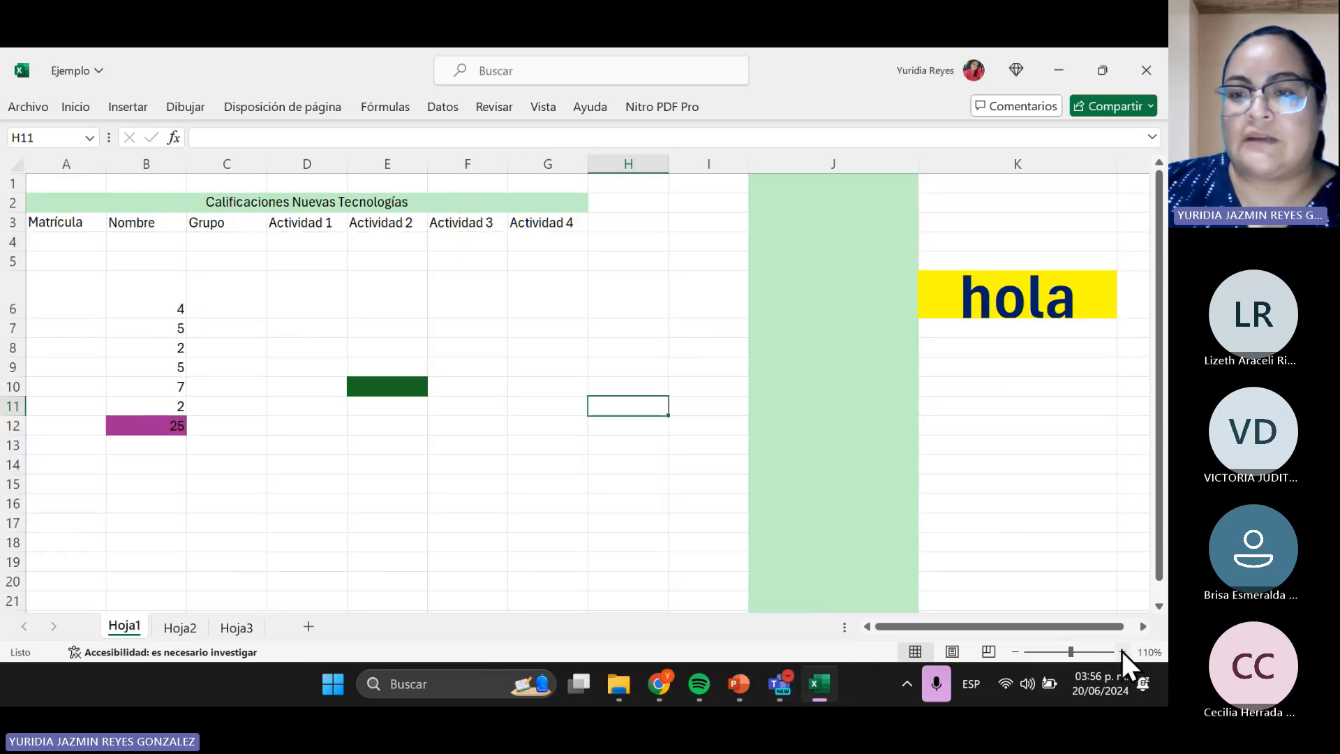
pyautogui.click(1122, 651)
pyautogui.click(1121, 651)
pyautogui.click(1121, 652)
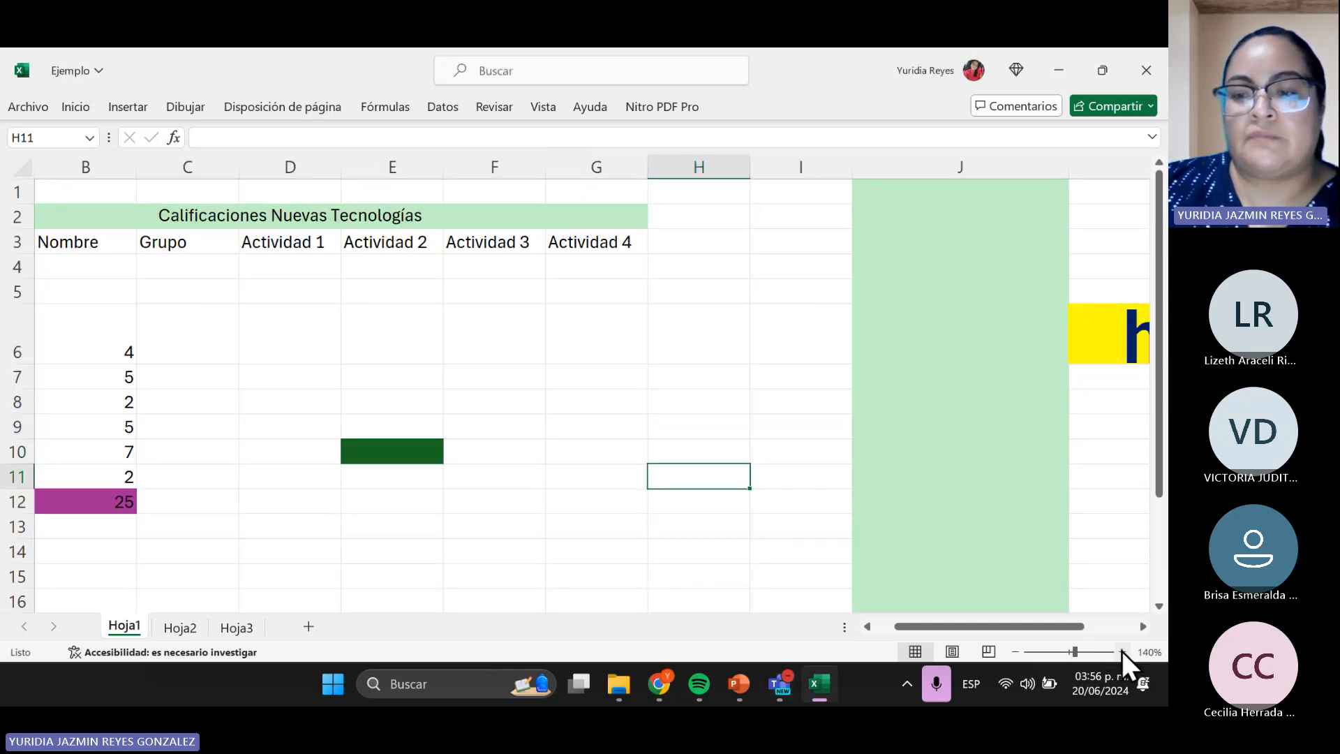
pyautogui.click(1121, 651)
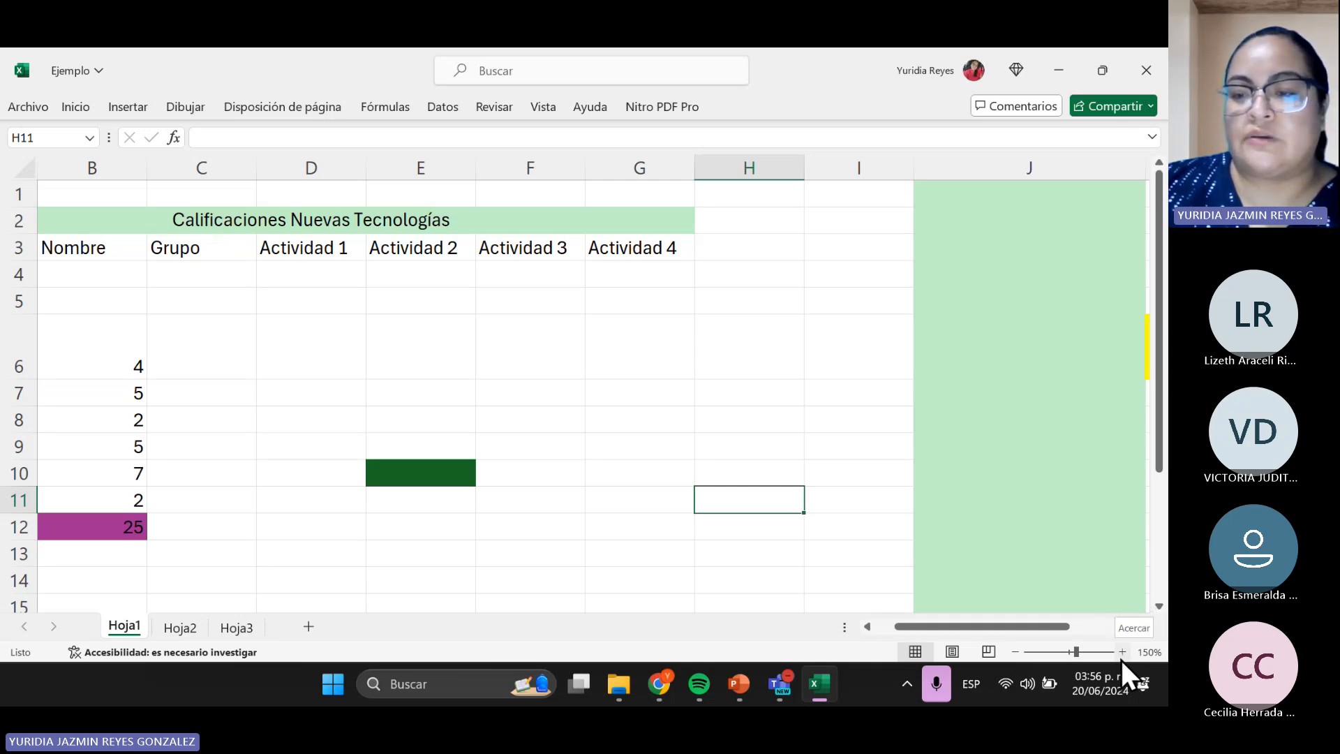
pyautogui.click(1120, 654)
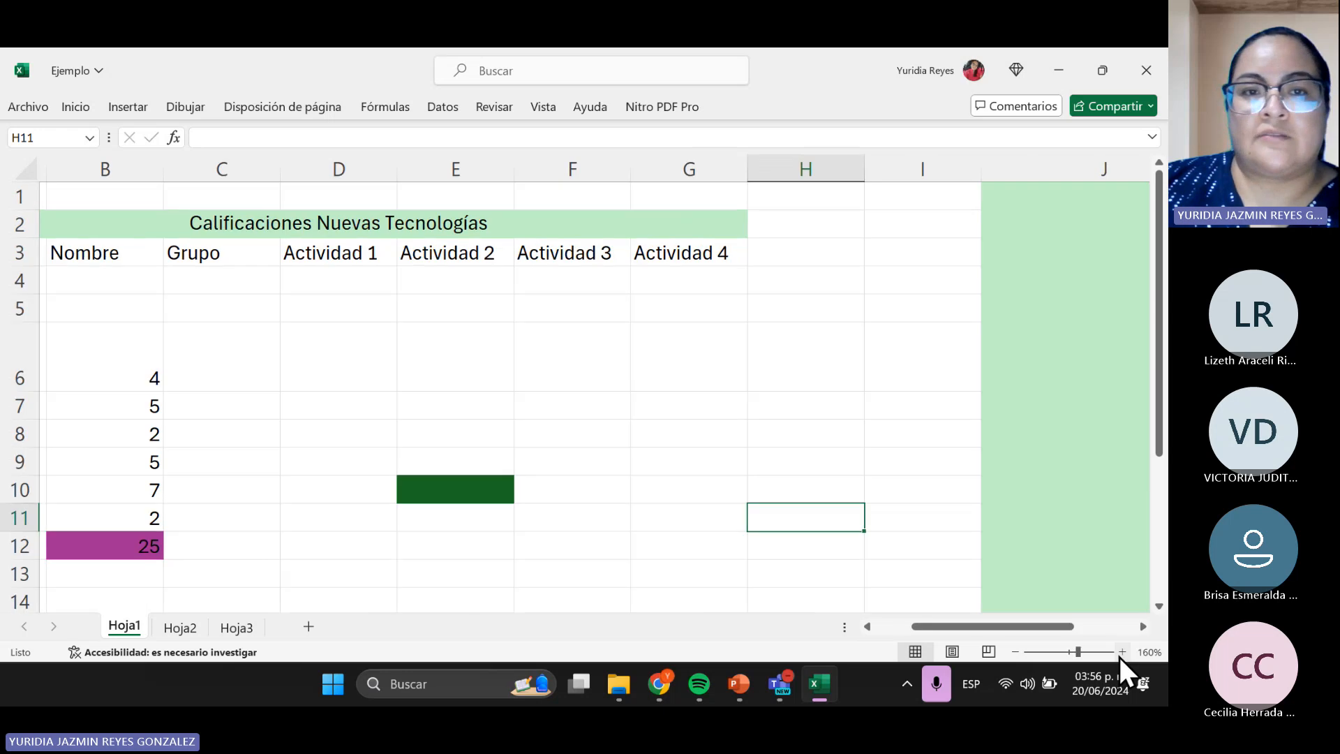
pyautogui.click(1120, 654)
pyautogui.click(1120, 653)
pyautogui.click(1120, 653)
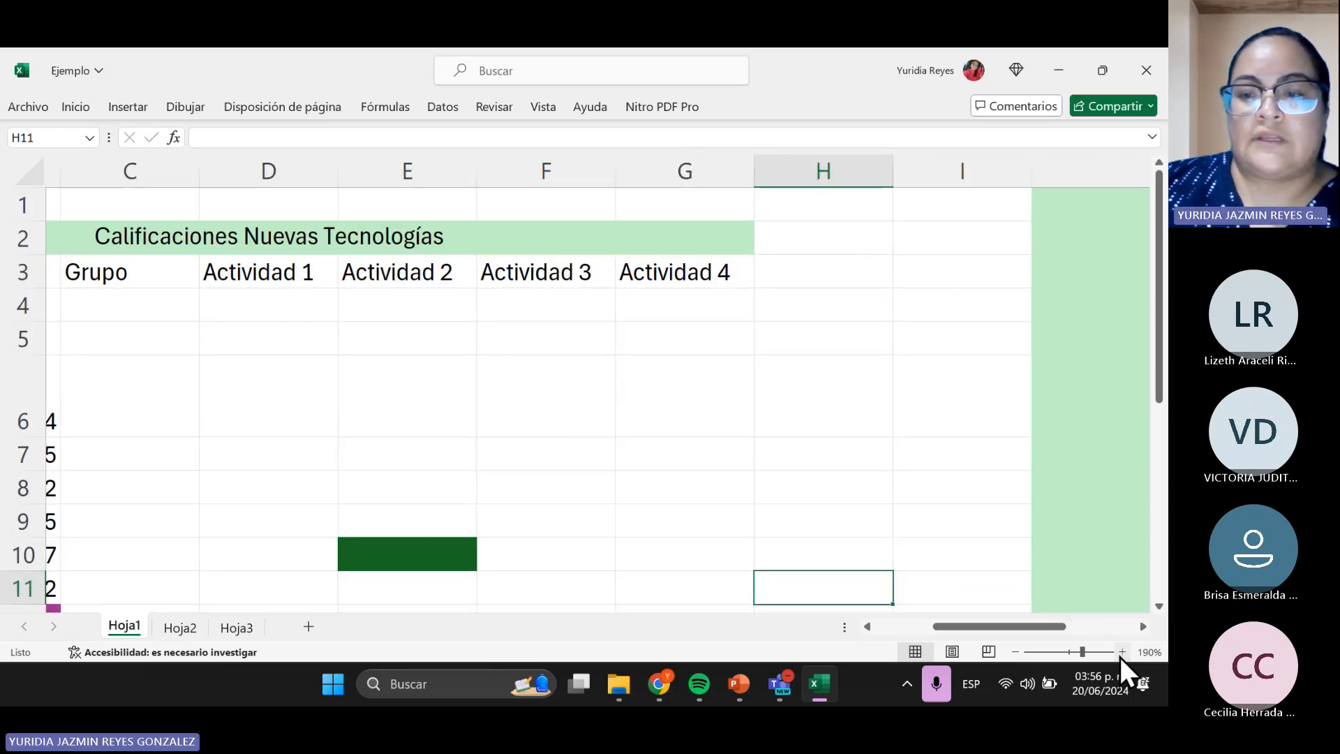
# - Zoom the Hoja1 worksheet out to 80%
pyautogui.click(1016, 654)
pyautogui.click(1017, 653)
pyautogui.click(1016, 654)
pyautogui.click(1017, 653)
pyautogui.click(1017, 653)
pyautogui.click(1017, 653)
pyautogui.click(1017, 653)
pyautogui.click(1016, 654)
pyautogui.click(1016, 653)
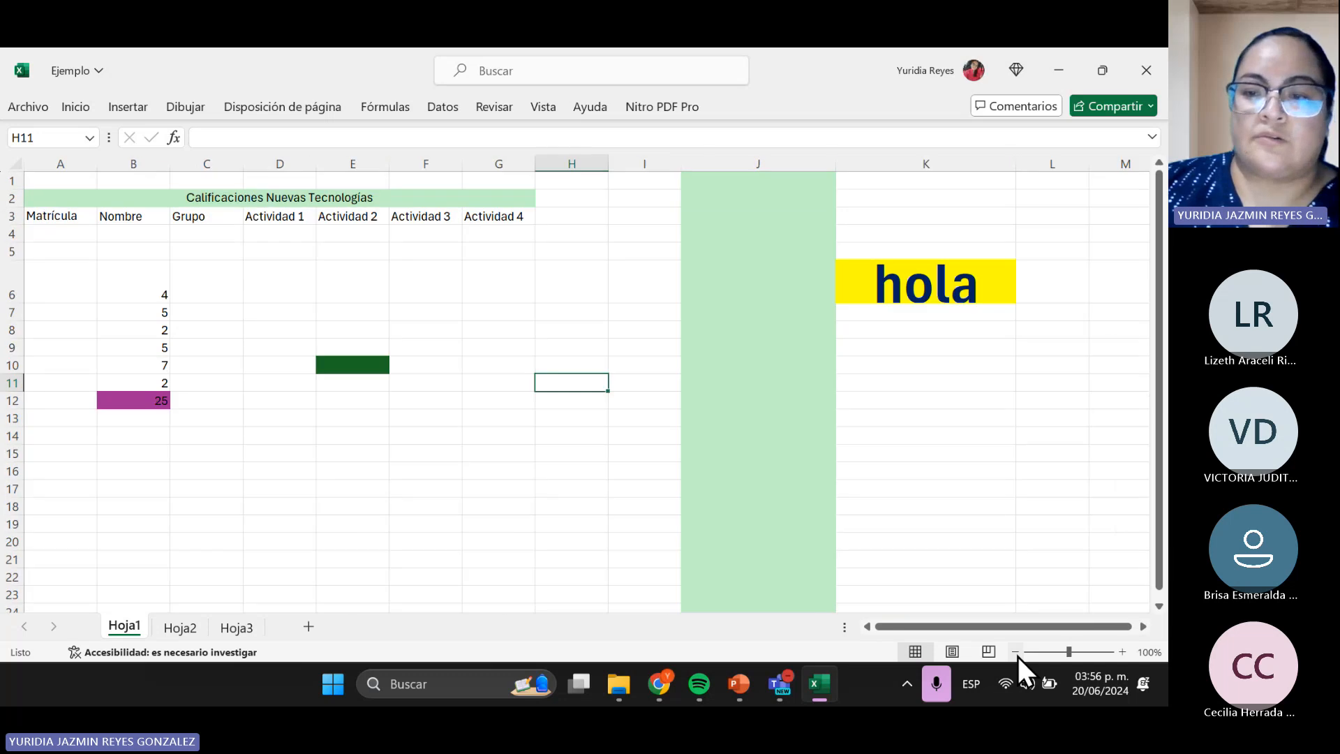
pyautogui.click(1016, 653)
pyautogui.click(1016, 654)
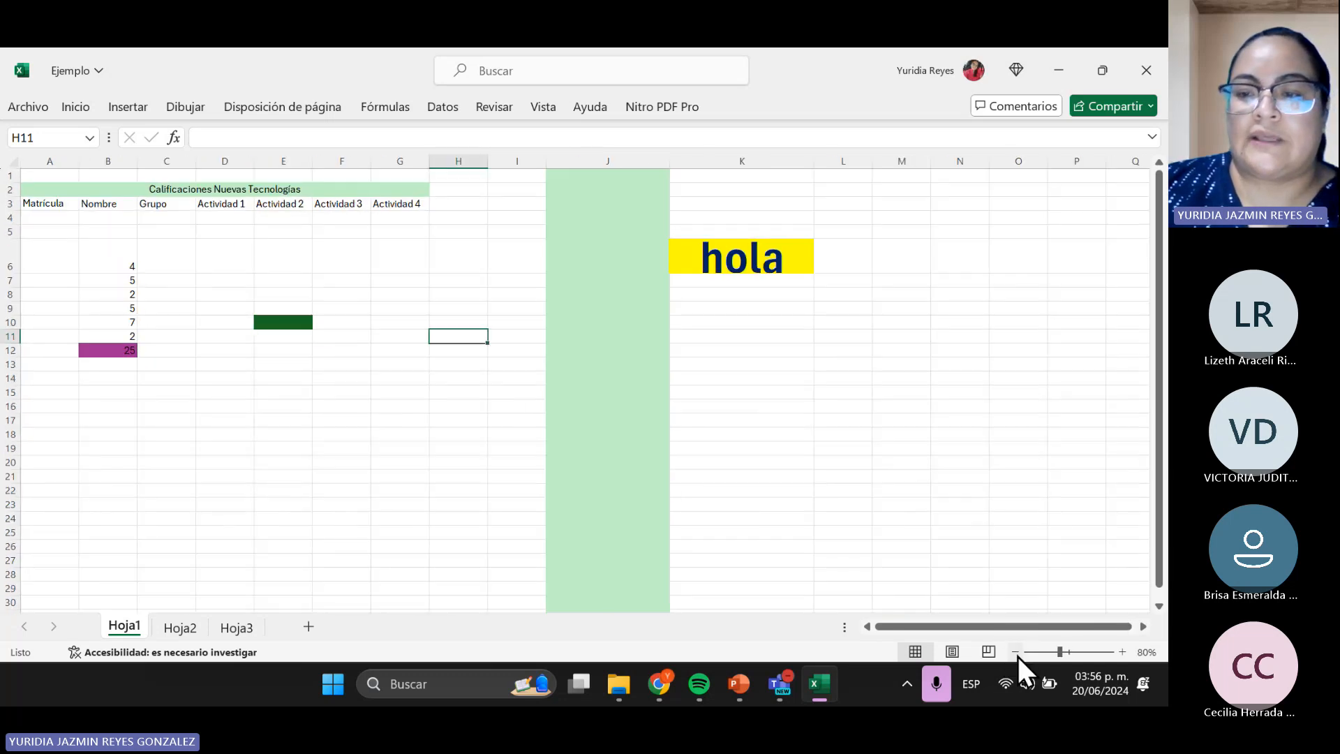
# - Restore the Hoja1 worksheet zoom to 100% and select empty cell K21
pyautogui.click(1121, 653)
pyautogui.moveTo(1064, 655)
pyautogui.mouseDown()
pyautogui.moveTo(1039, 656)
pyautogui.moveTo(1075, 649)
pyautogui.moveTo(1023, 649)
pyautogui.moveTo(1083, 650)
pyautogui.moveTo(1052, 654)
pyautogui.moveTo(1068, 653)
pyautogui.mouseUp()
pyautogui.click(994, 561)
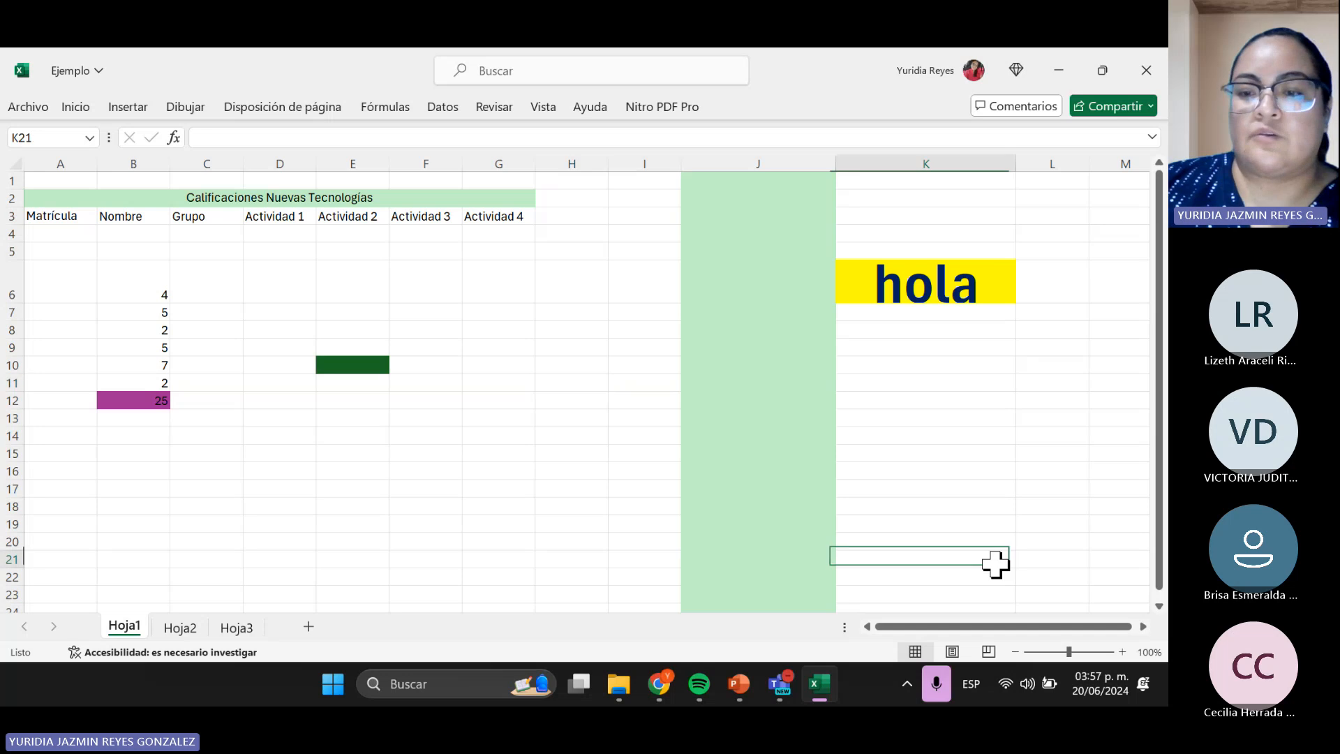
# - Display Hoja1 in Page Layout view and look over both pages, from the grades table to the "hola" cell
pyautogui.click(954, 654)
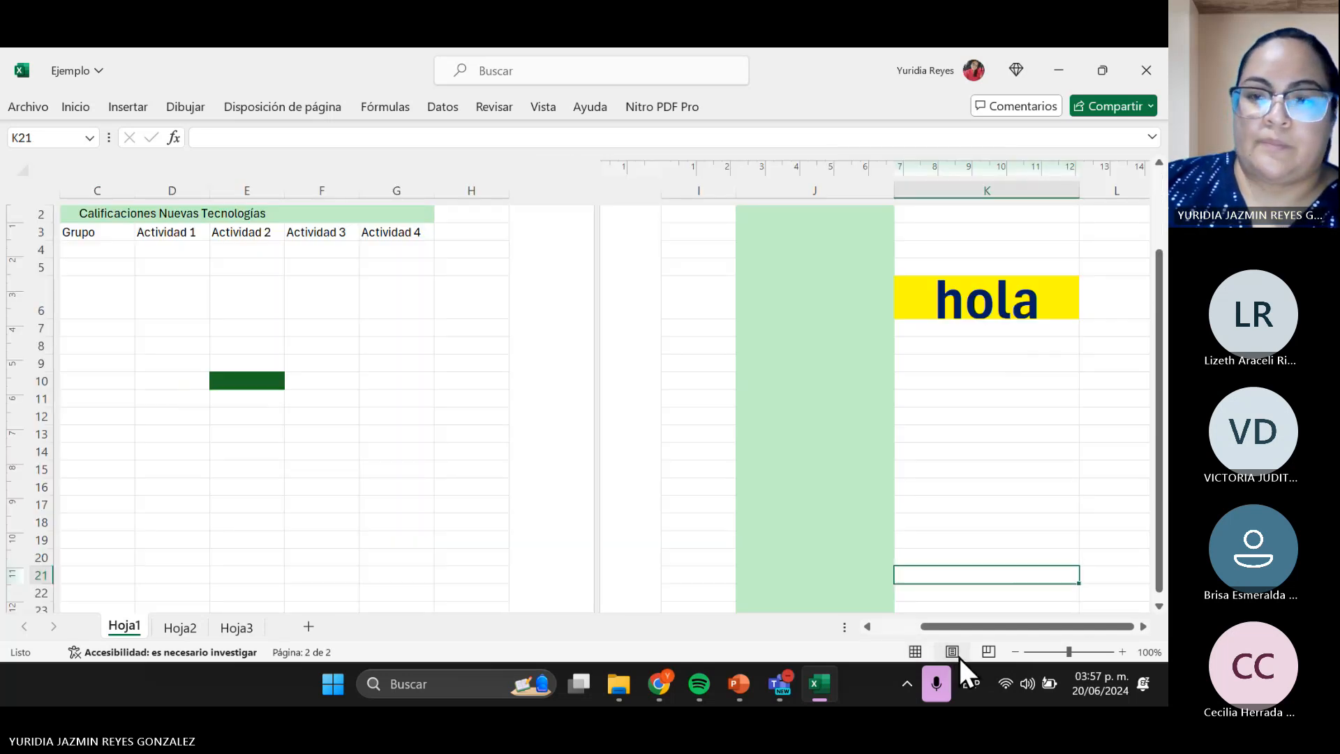
pyautogui.scroll(-5, 530, 491)
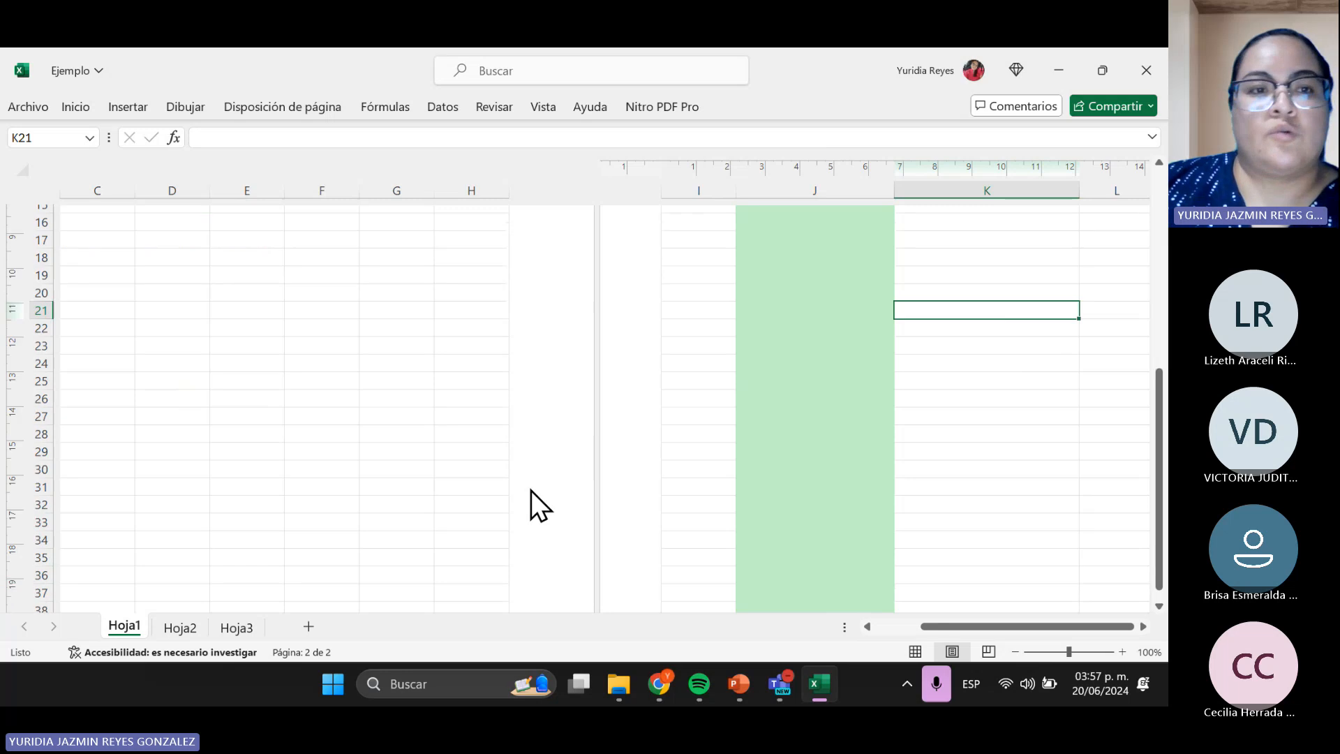
pyautogui.scroll(7, 530, 491)
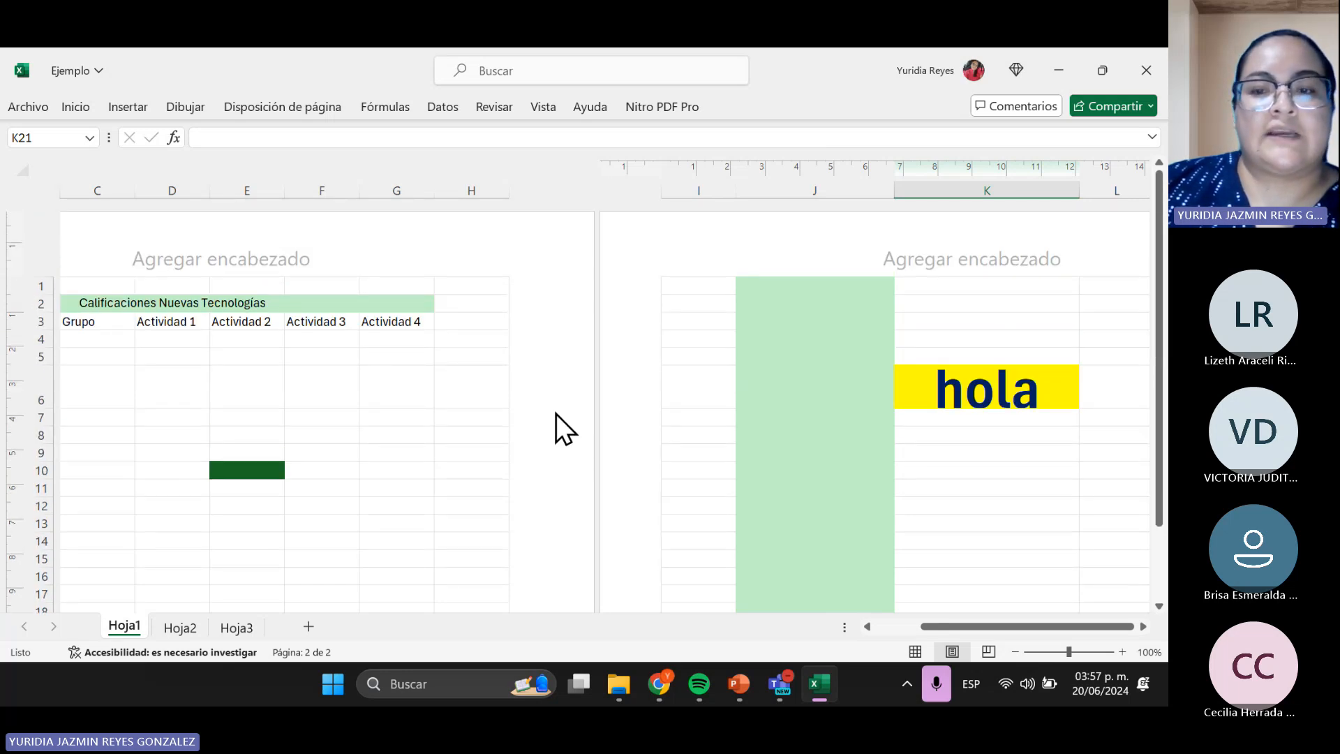
pyautogui.moveTo(1020, 627); pyautogui.dragTo(868, 645)
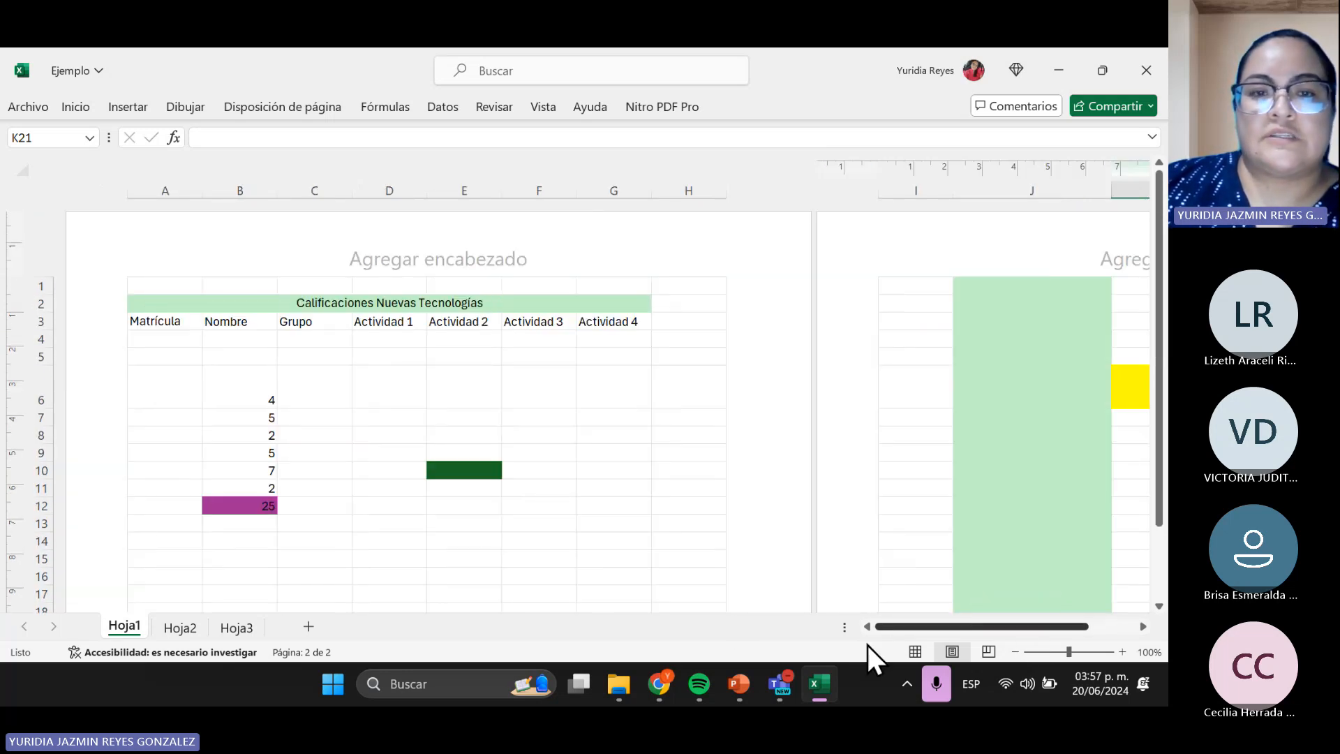
pyautogui.scroll(-5, 936, 535)
pyautogui.scroll(5, 927, 520)
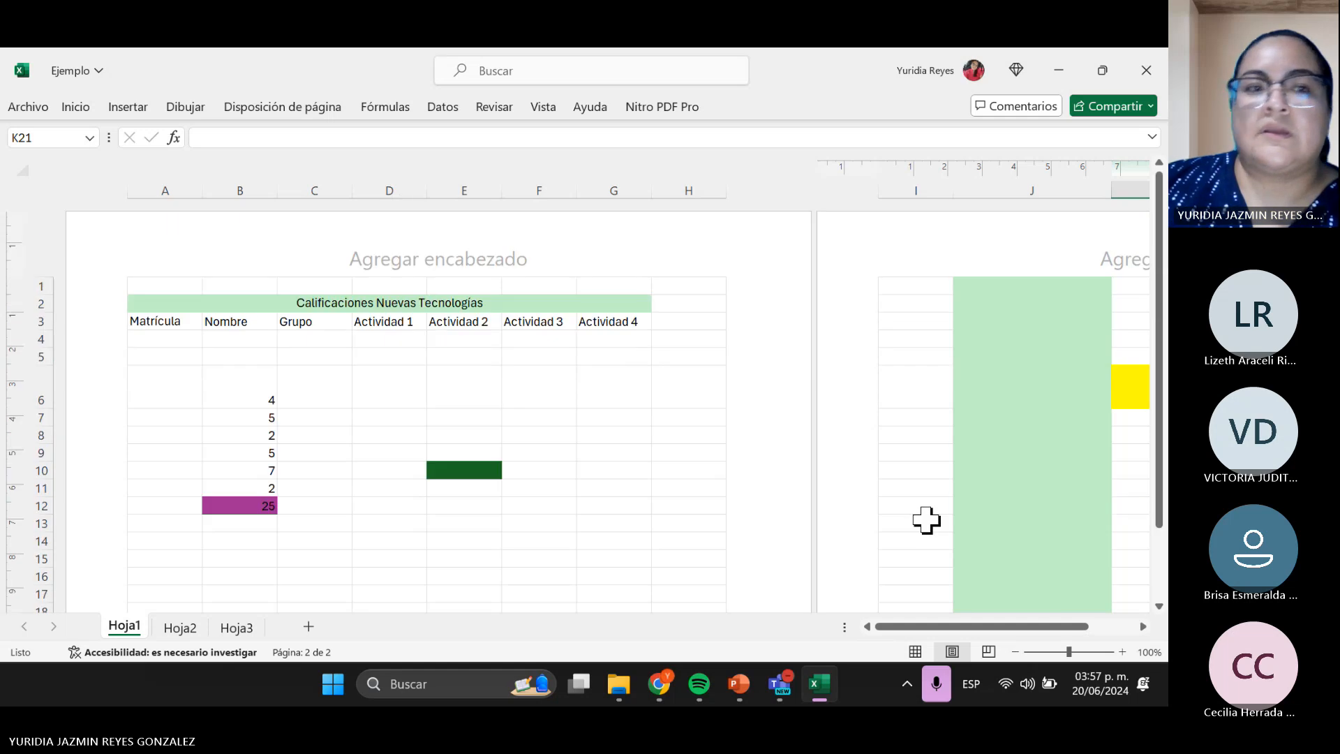
pyautogui.scroll(-5, 614, 466)
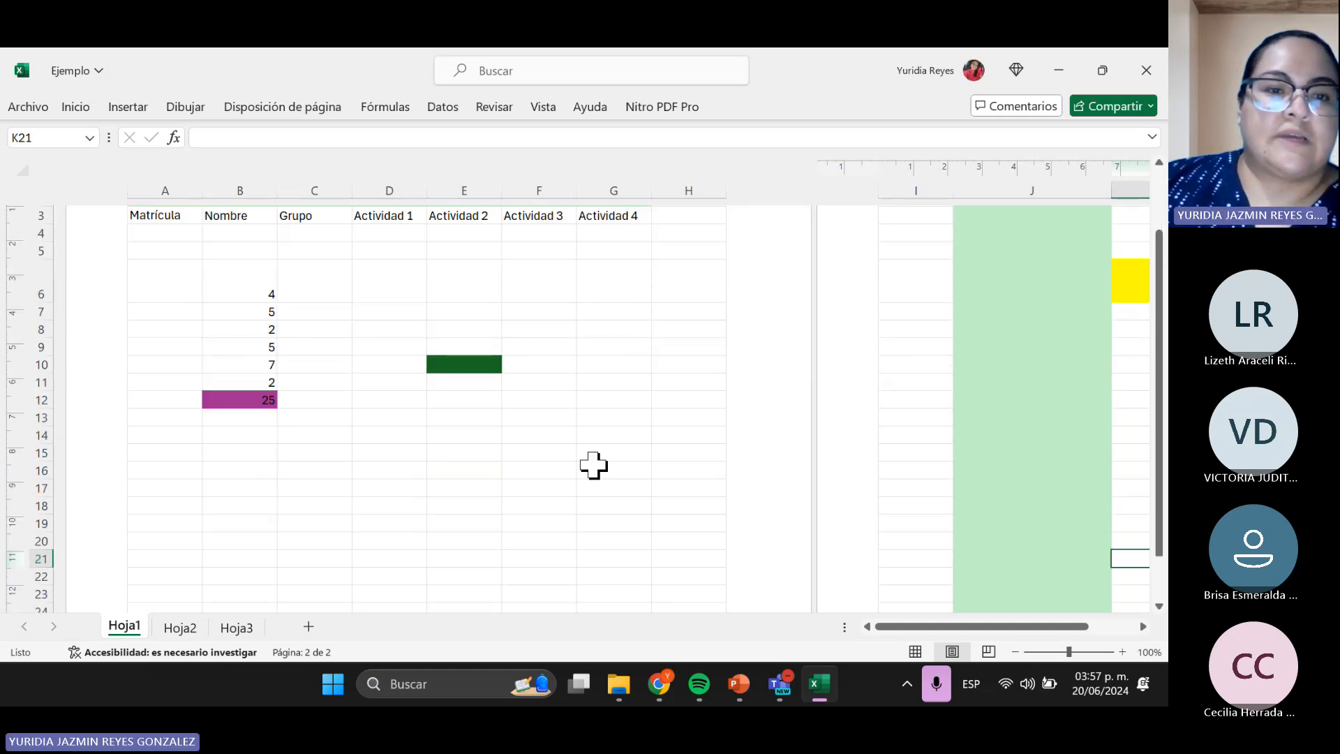
pyautogui.scroll(5, 636, 467)
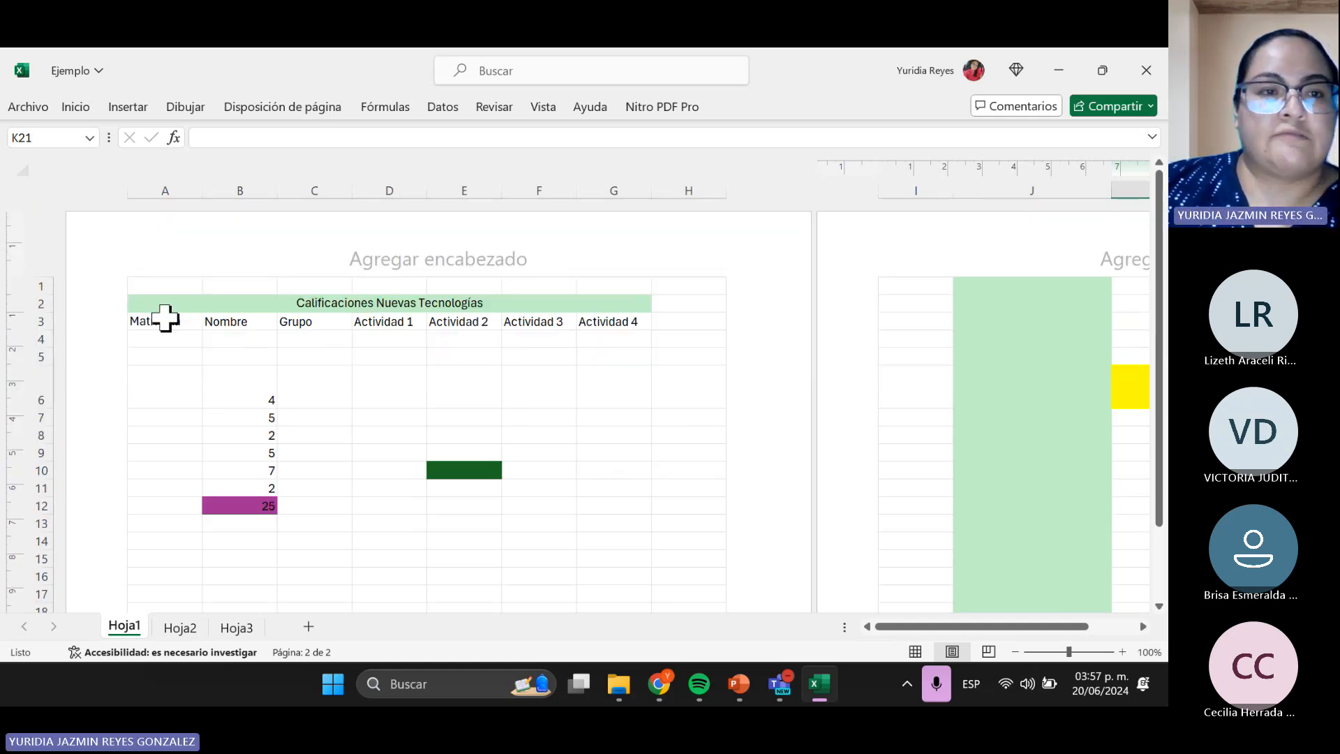
# - Point out each page's content by selecting A1:G9 on the first page and columns I to L down to row 22 on the second
pyautogui.moveTo(150, 296); pyautogui.dragTo(703, 437)
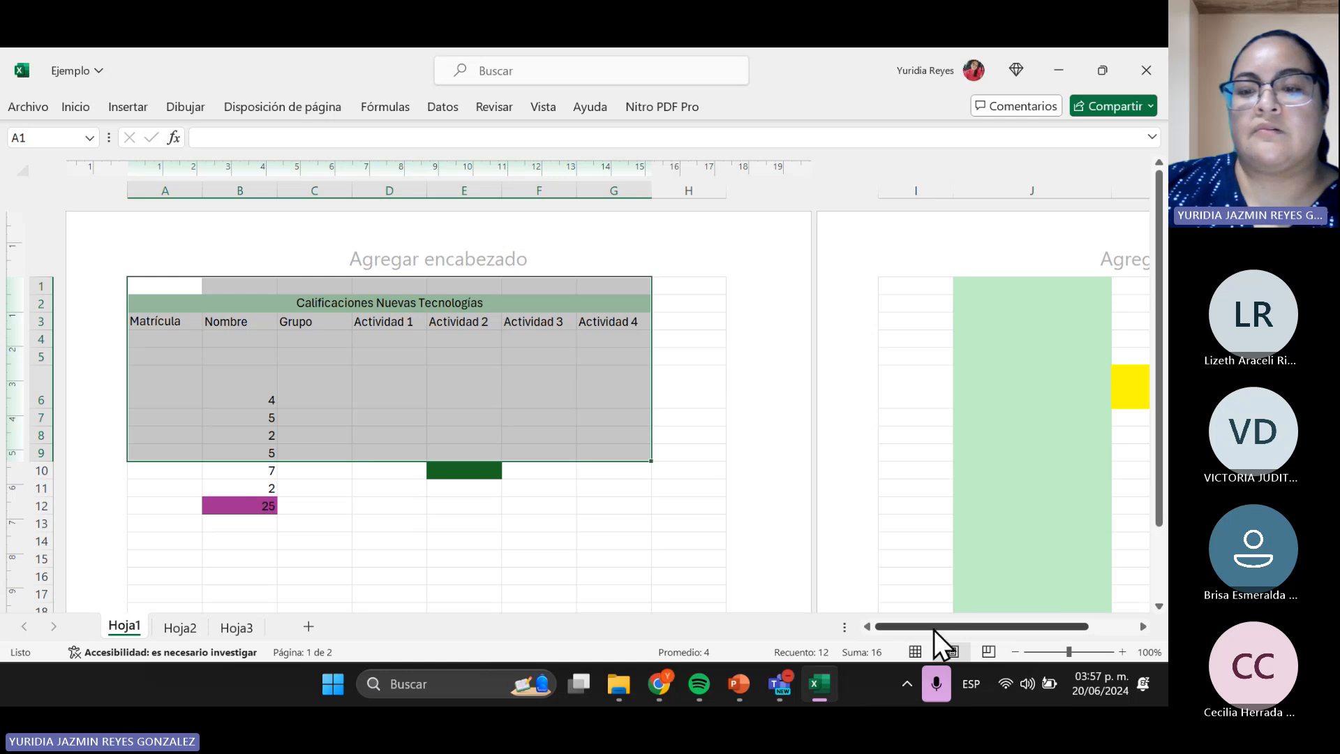
pyautogui.moveTo(934, 630); pyautogui.dragTo(983, 630)
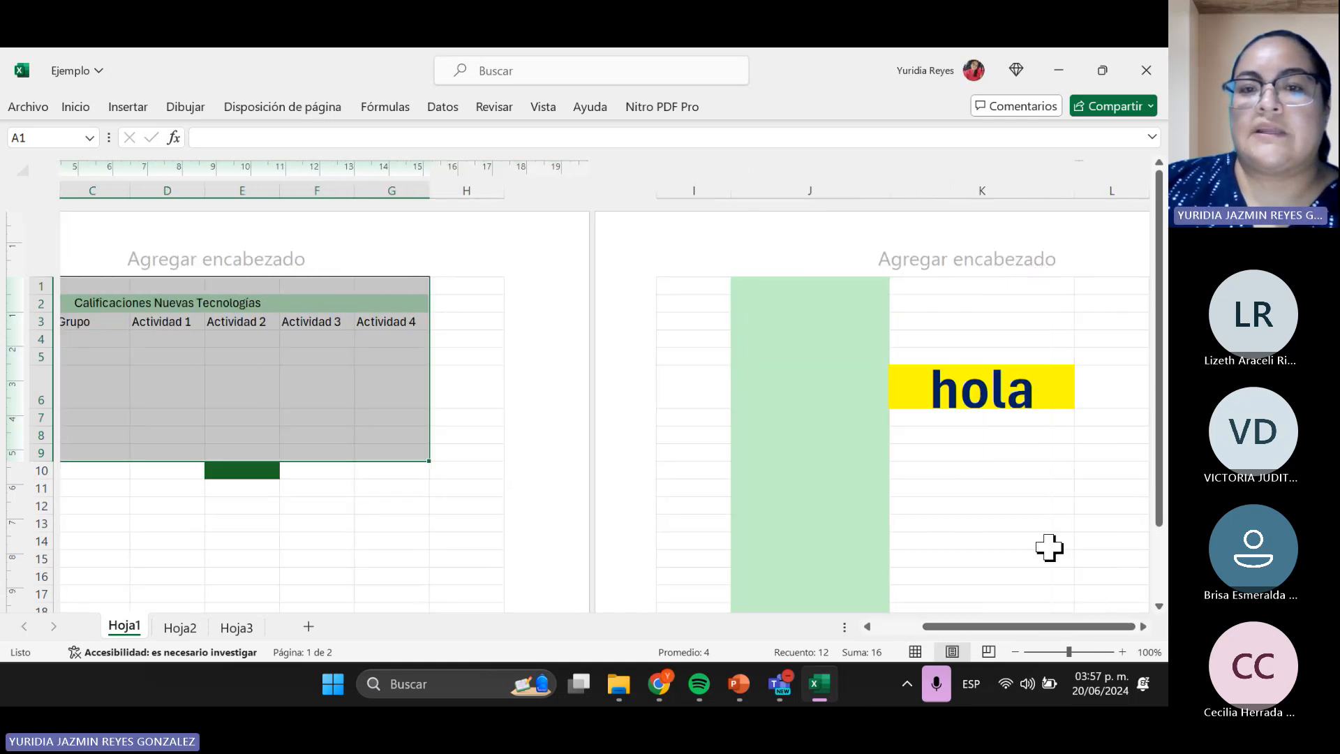
pyautogui.click(695, 281)
pyautogui.moveTo(695, 280); pyautogui.dragTo(1075, 606)
pyautogui.scroll(-4, 941, 559)
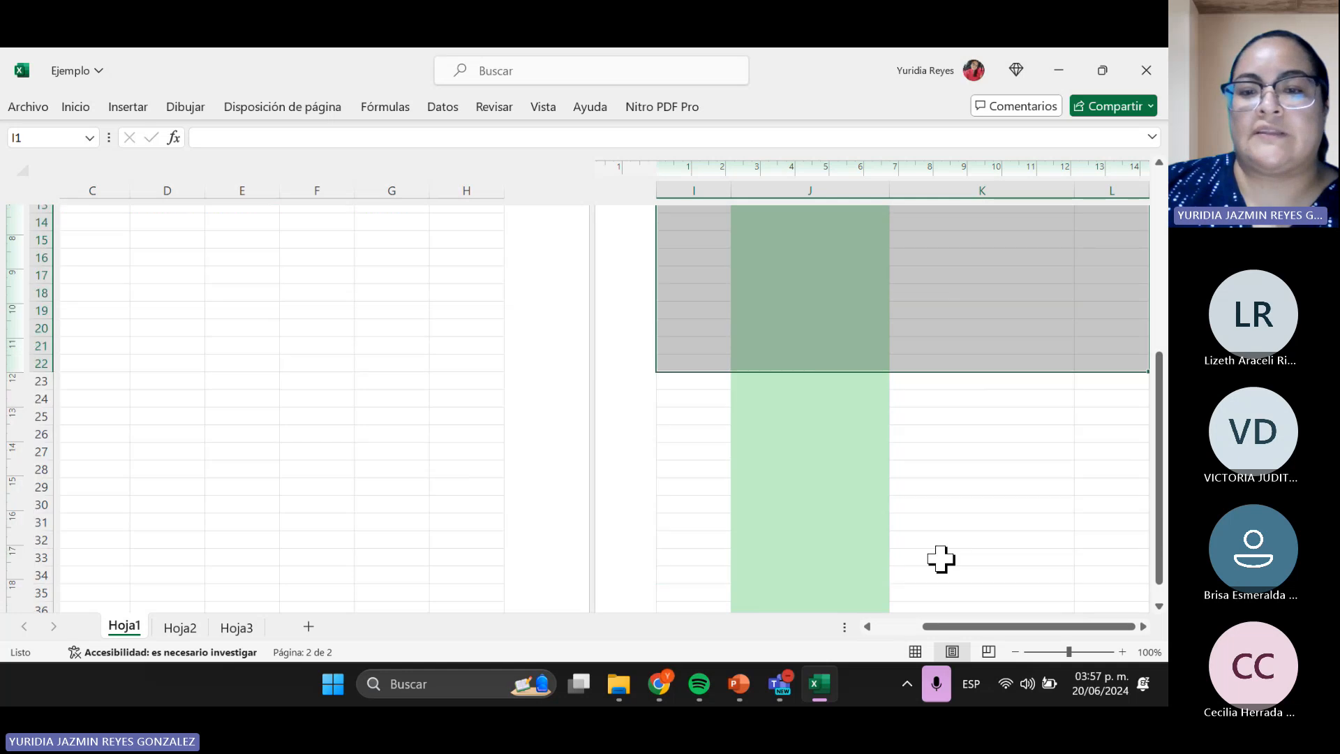
pyautogui.scroll(-4, 941, 556)
pyautogui.scroll(10, 943, 530)
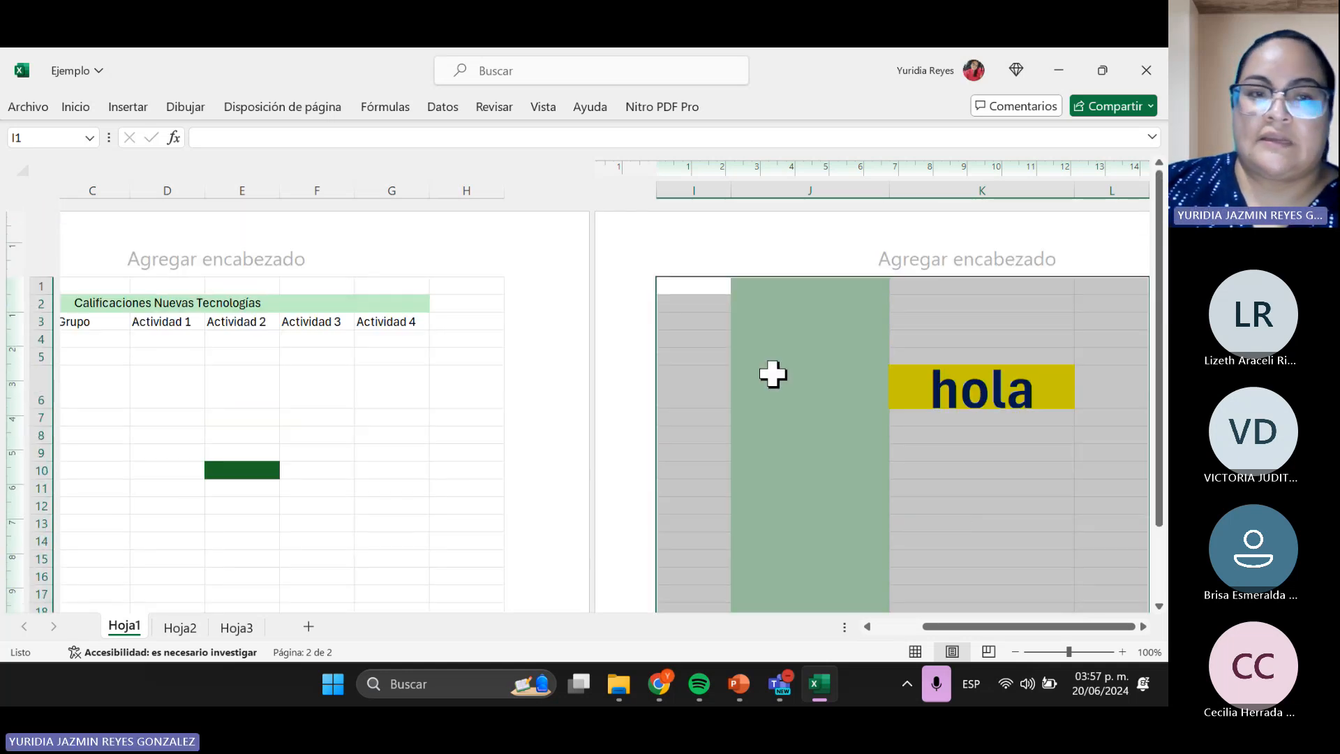
pyautogui.moveTo(1047, 626); pyautogui.dragTo(878, 633)
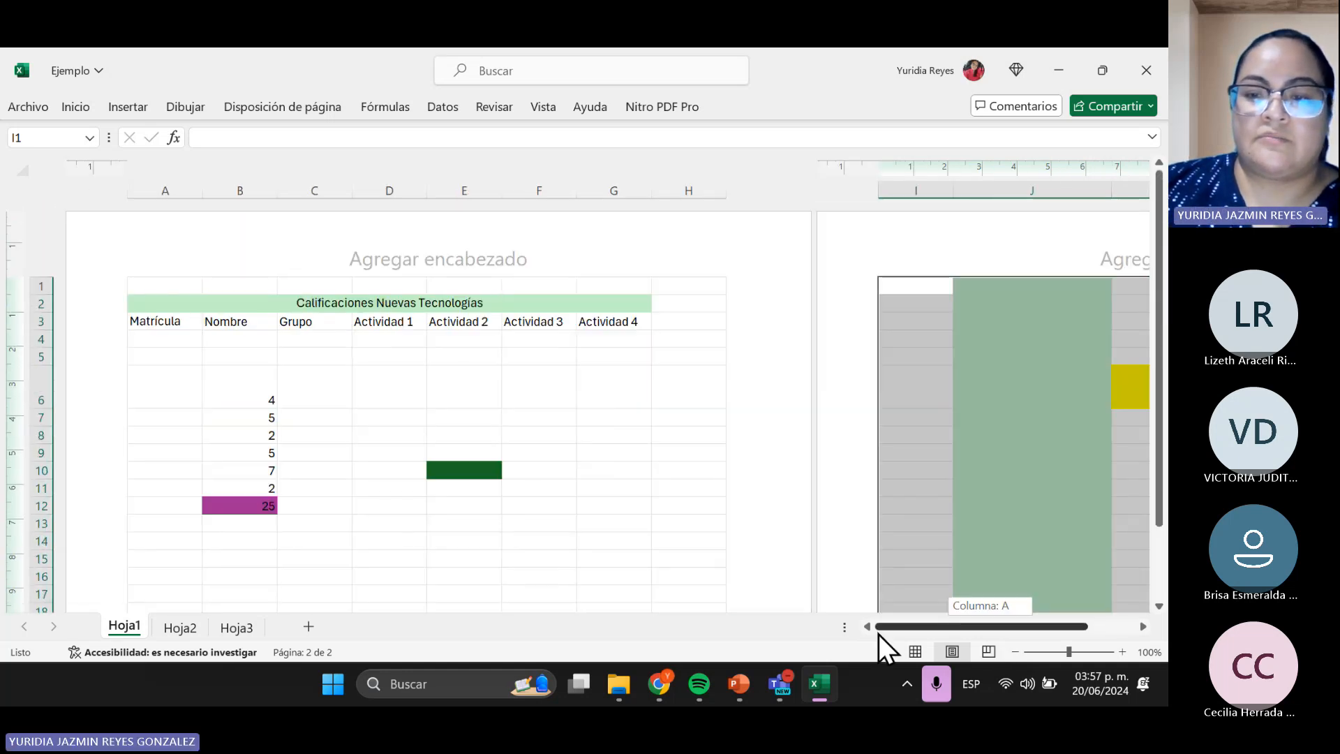
# - Display Hoja1 in Page Break Preview, highlight A1:K11 inside the print area and deselect it with empty cell H24
pyautogui.click(992, 654)
pyautogui.click(229, 413)
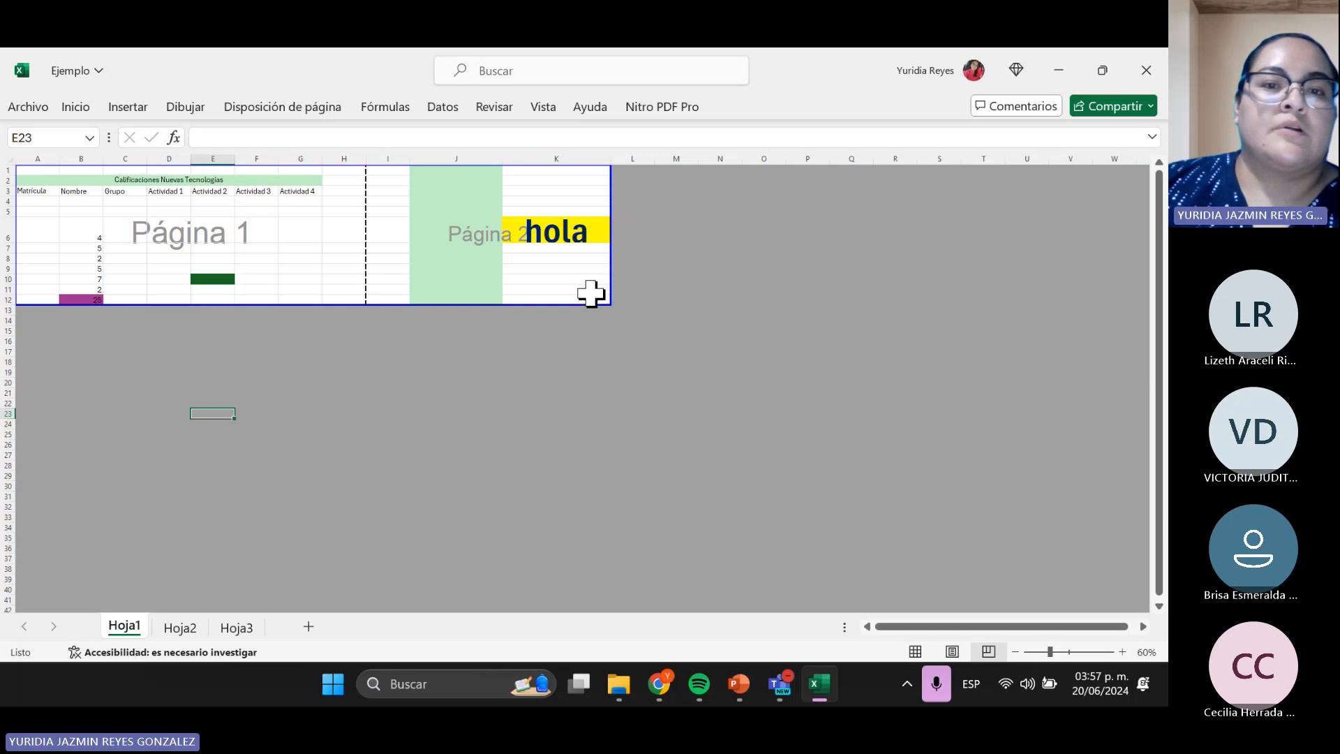
pyautogui.moveTo(591, 294); pyautogui.dragTo(6, 153)
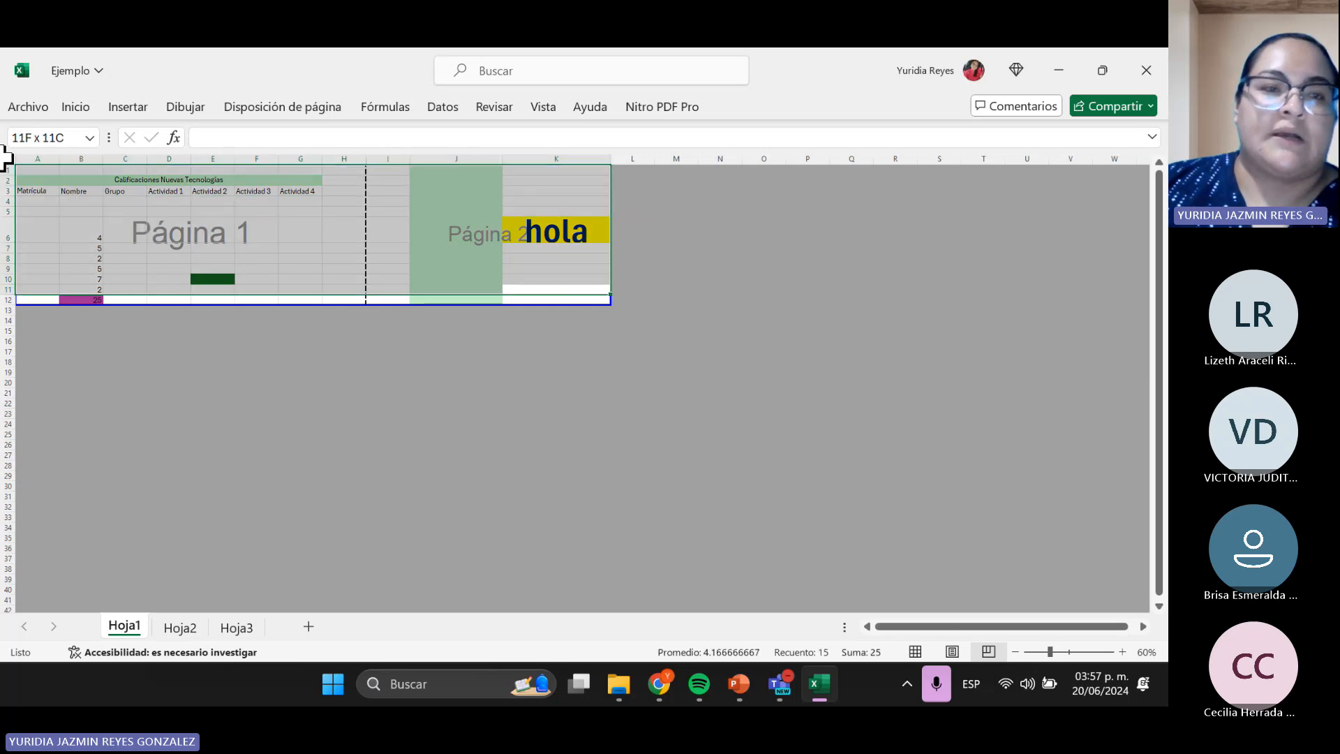
pyautogui.click(357, 422)
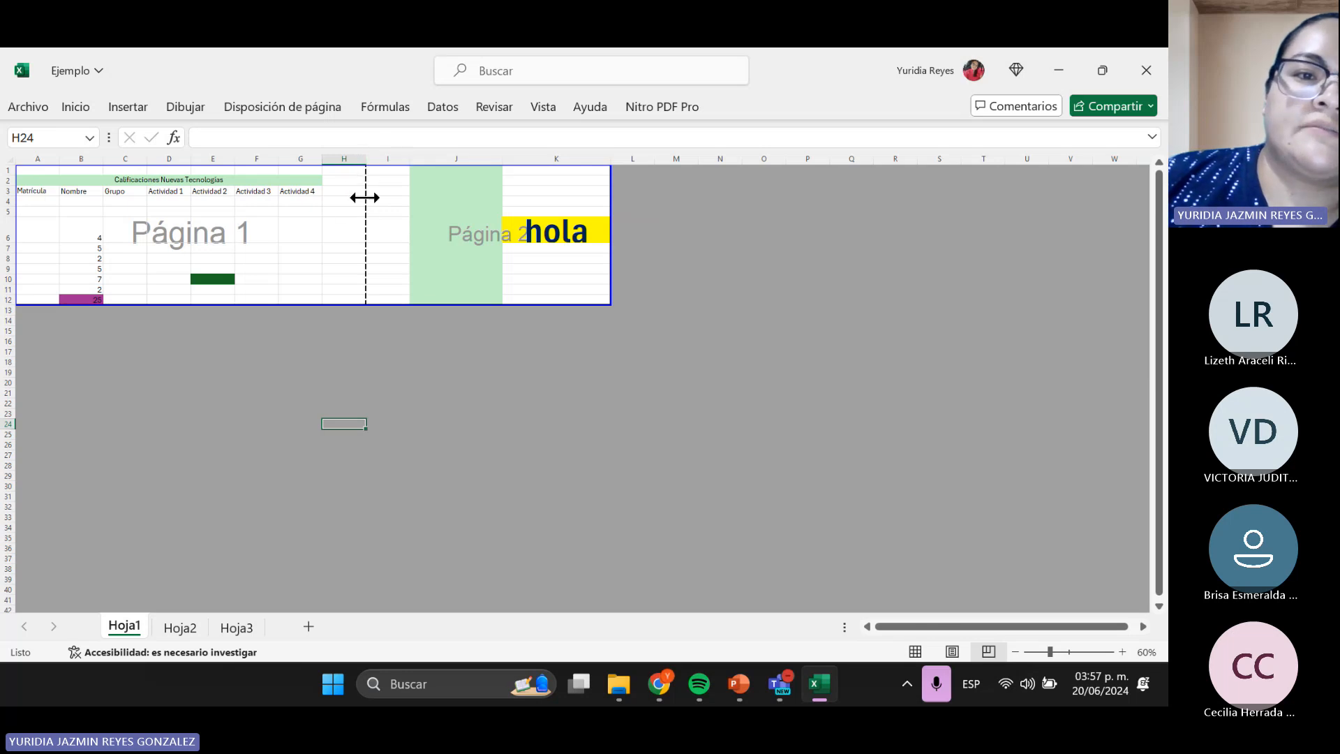
# - Move the vertical page break to just after column G, then out past column K so A1:K12 fits one page, and select that range
pyautogui.moveTo(364, 198); pyautogui.dragTo(365, 203)
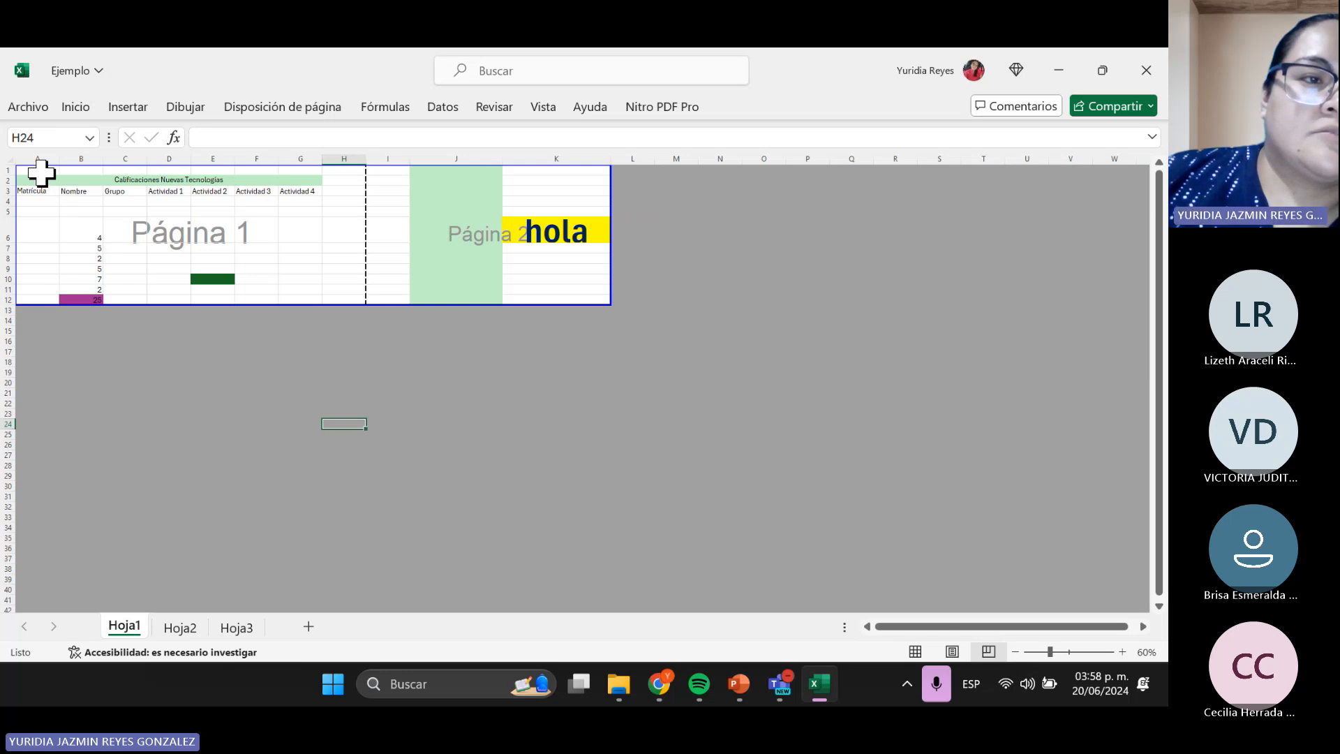
pyautogui.moveTo(39, 171); pyautogui.dragTo(201, 296)
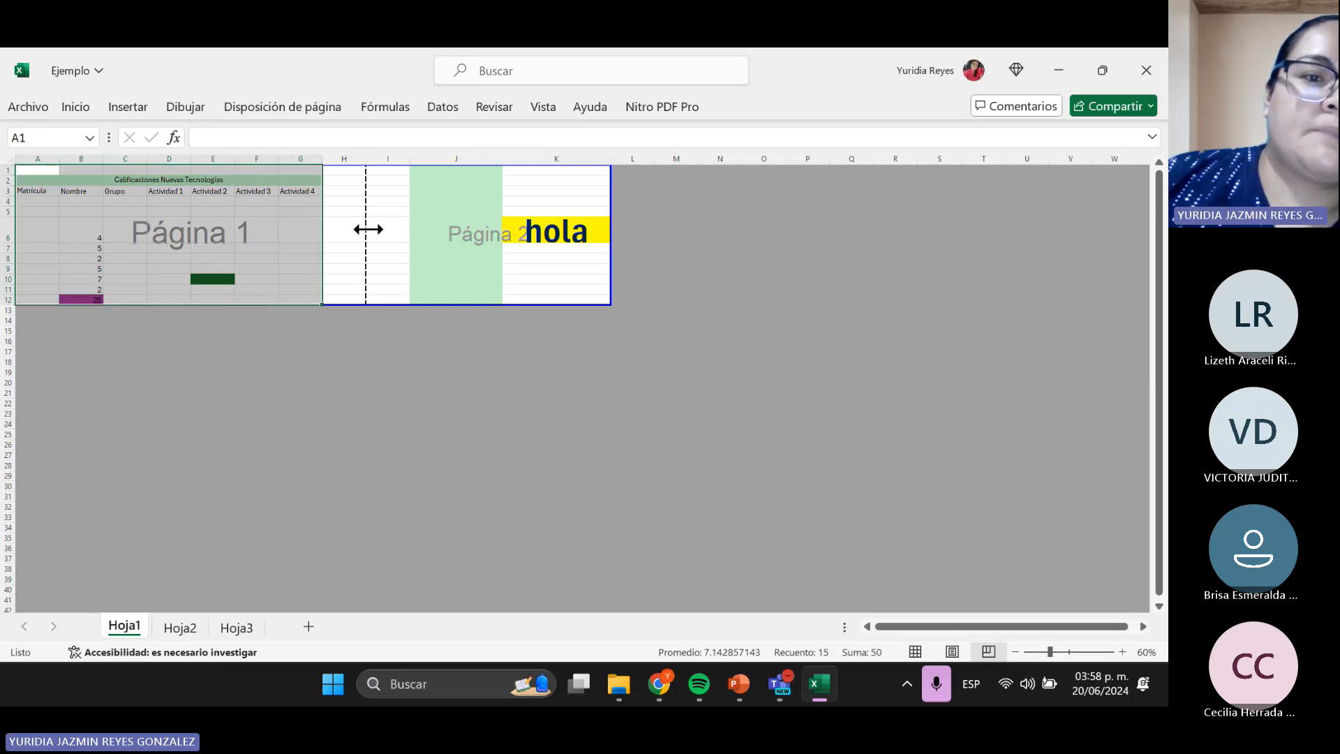
pyautogui.moveTo(337, 217); pyautogui.dragTo(602, 301)
pyautogui.click(517, 383)
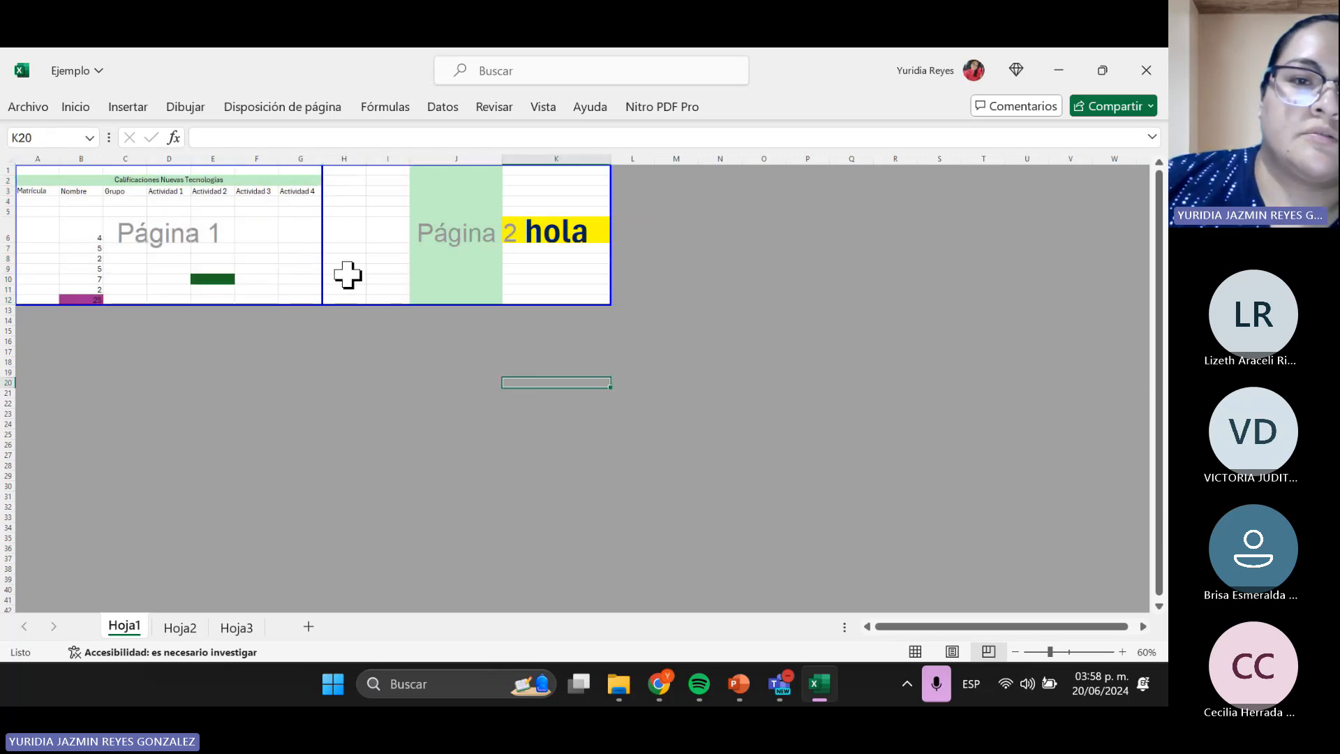
pyautogui.moveTo(320, 251); pyautogui.dragTo(608, 265)
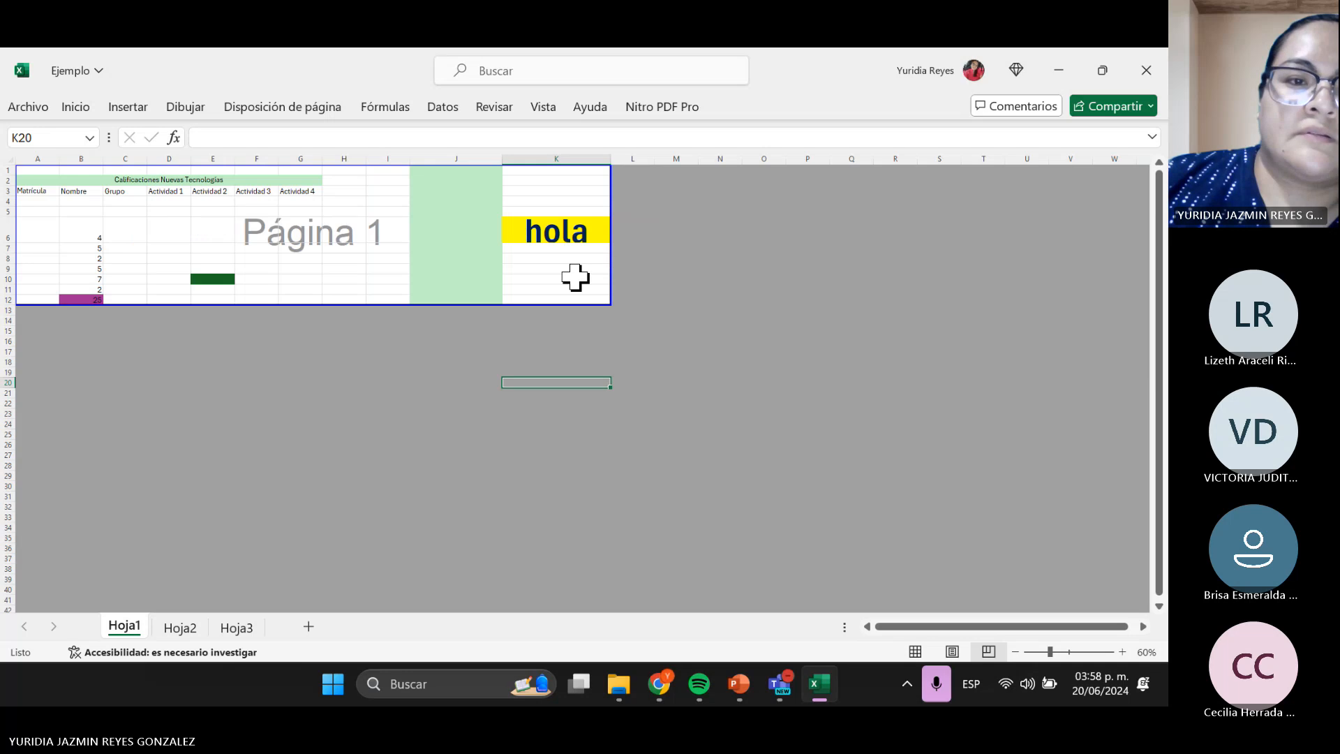
pyautogui.moveTo(33, 172); pyautogui.dragTo(547, 298)
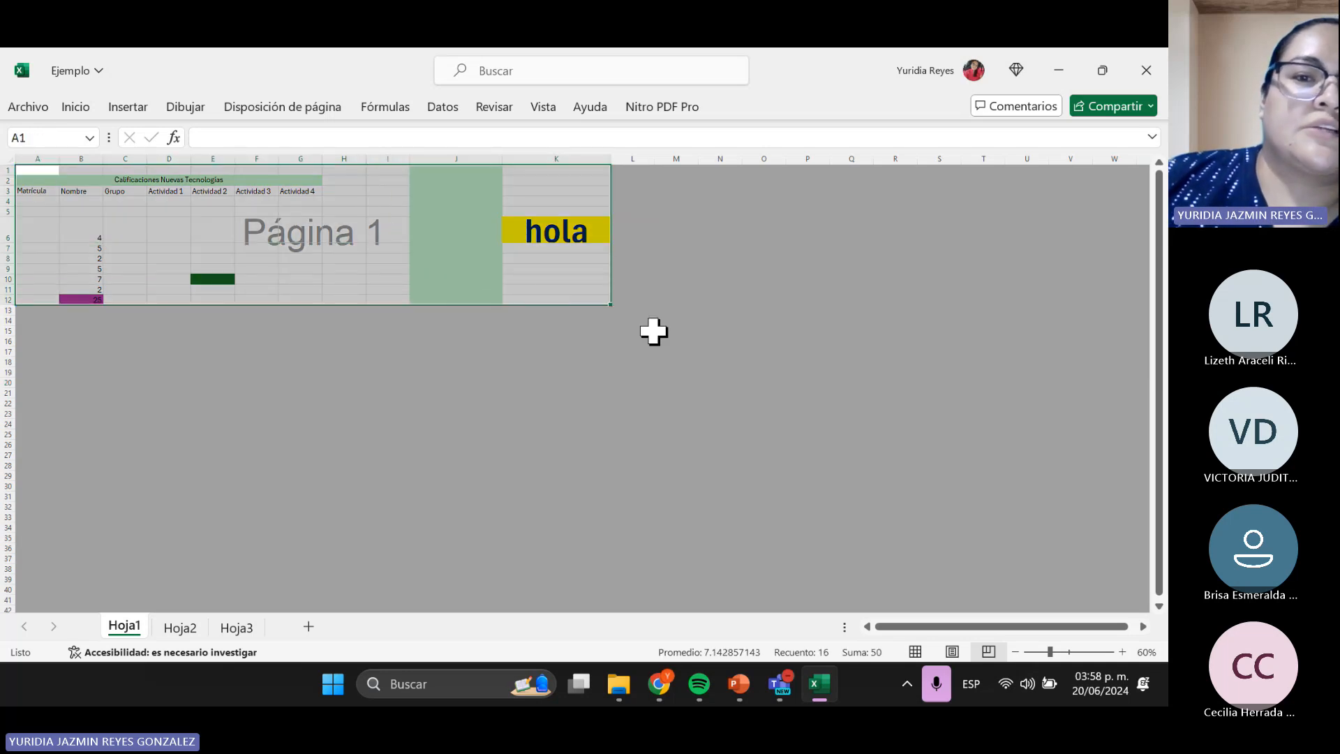
# - Shrink the print area to end after column D, highlight the grades table, and extend the print area through column L
pyautogui.moveTo(614, 264); pyautogui.dragTo(198, 296)
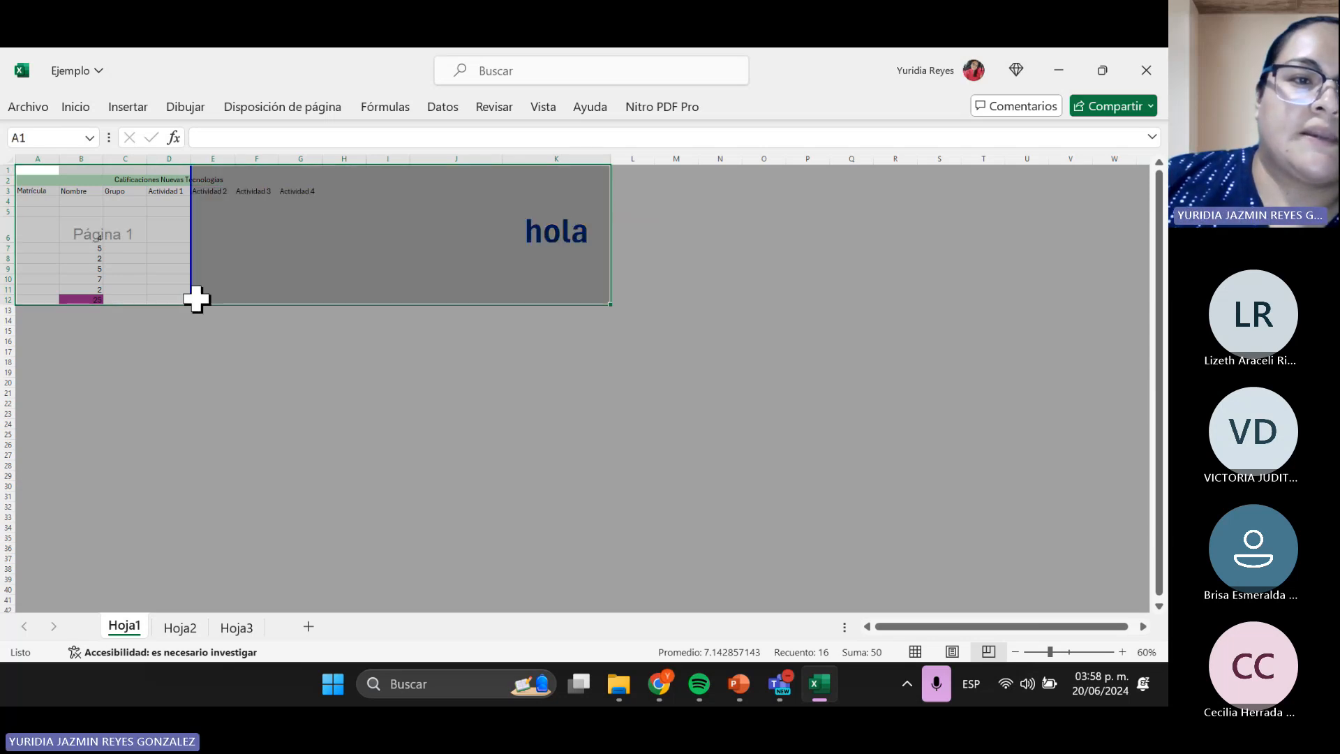
pyautogui.click(238, 392)
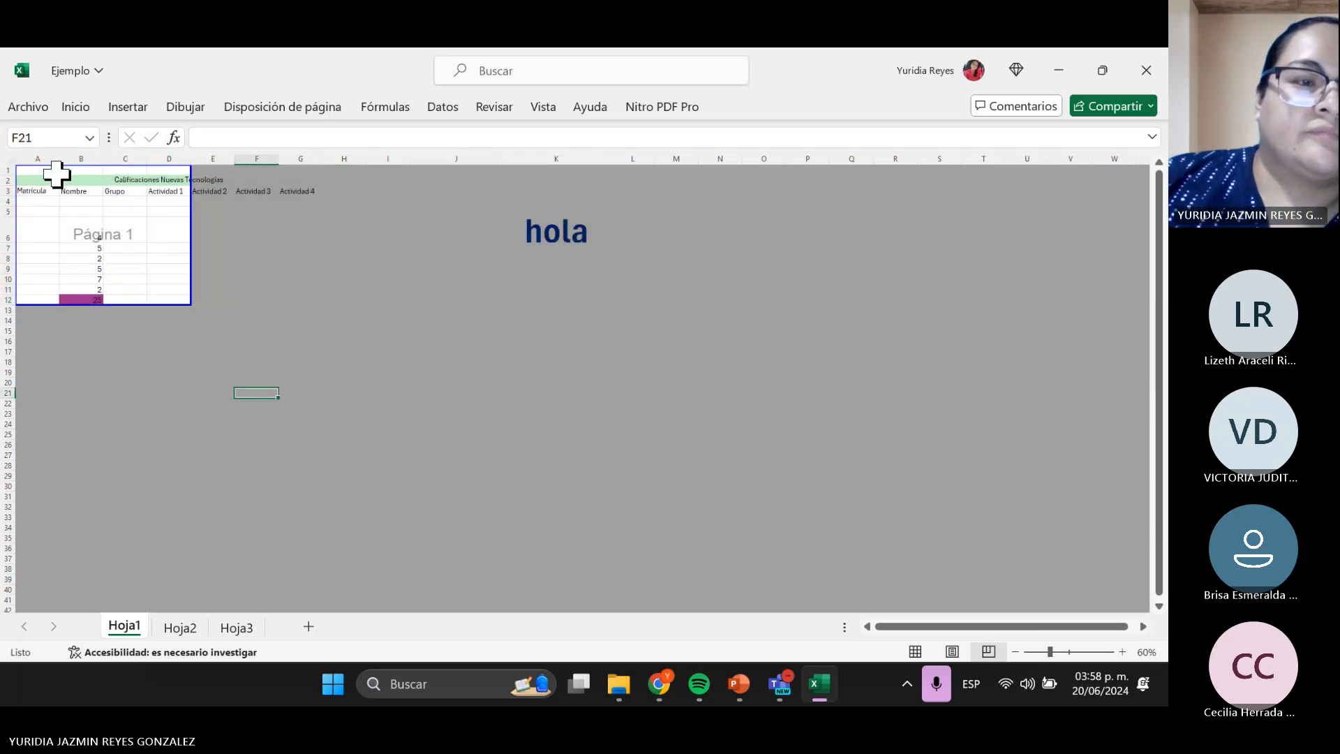
pyautogui.moveTo(70, 171); pyautogui.dragTo(307, 290)
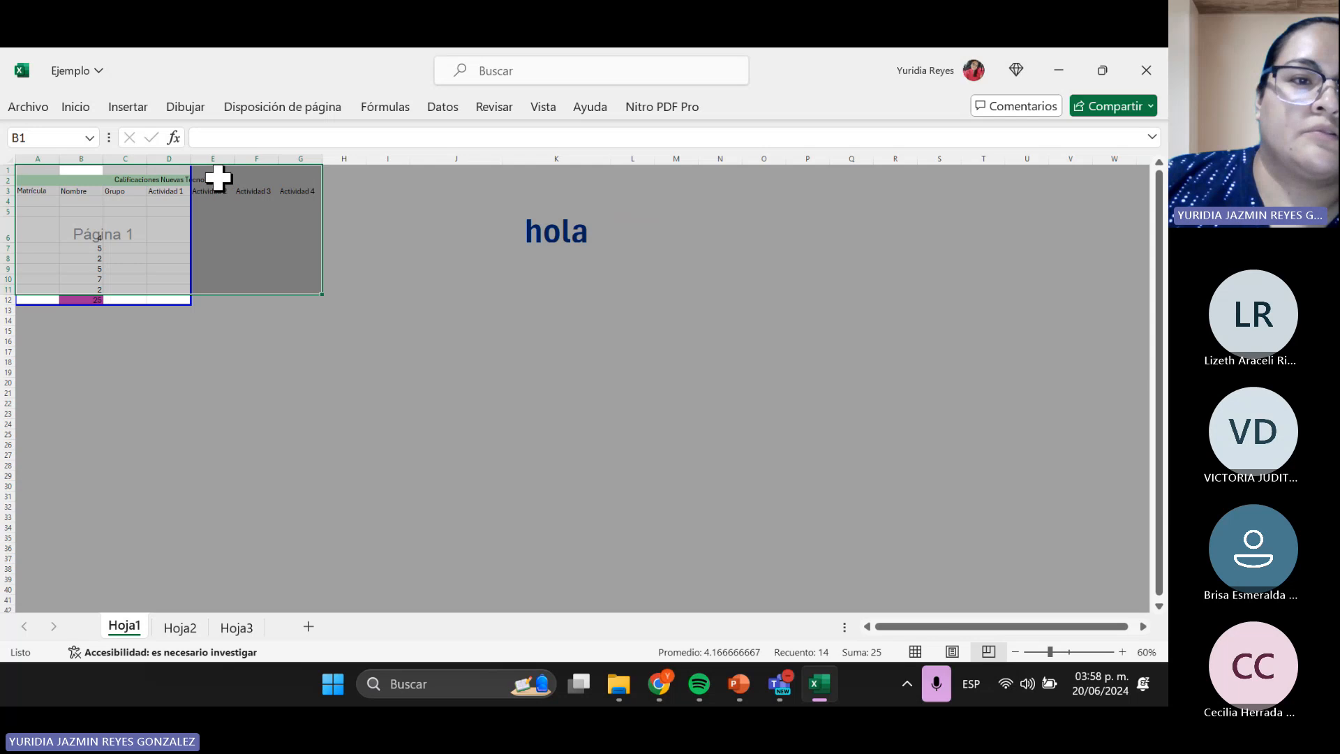
pyautogui.press('Return')
pyautogui.click(251, 224)
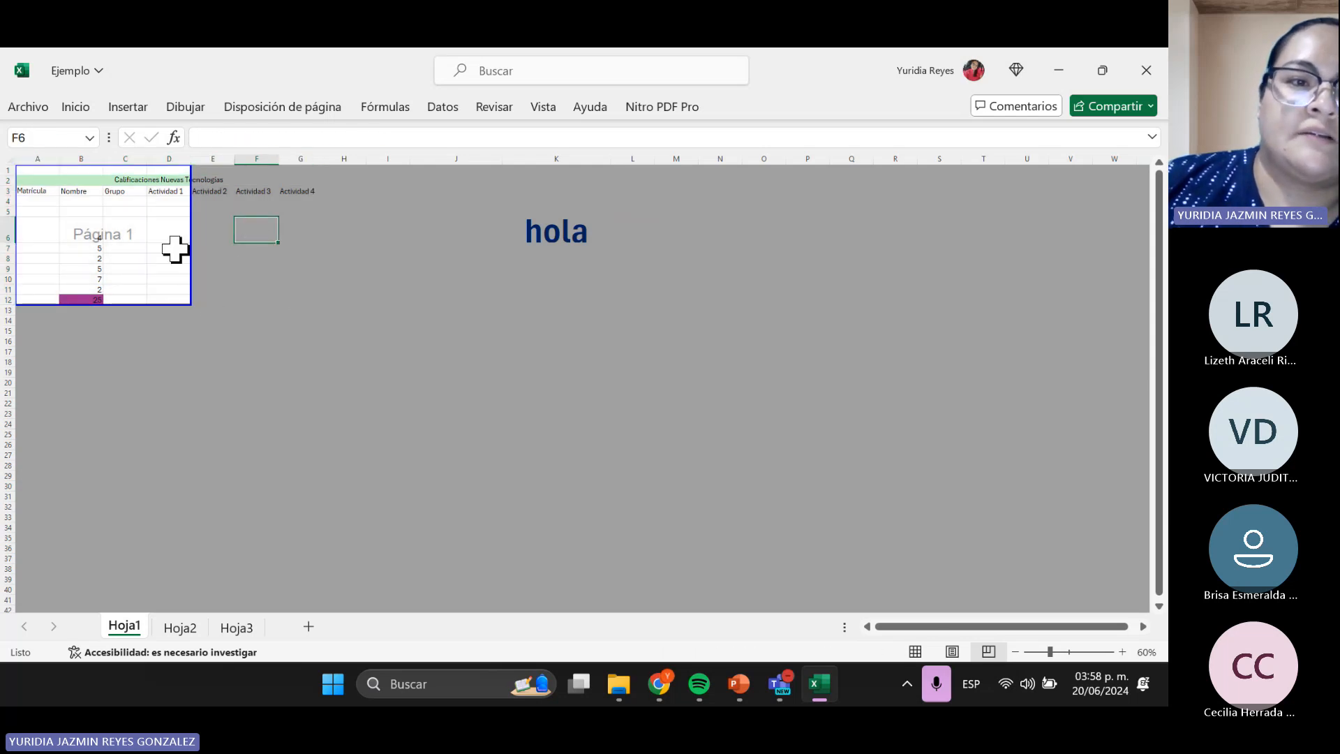
pyautogui.moveTo(190, 245); pyautogui.dragTo(656, 237)
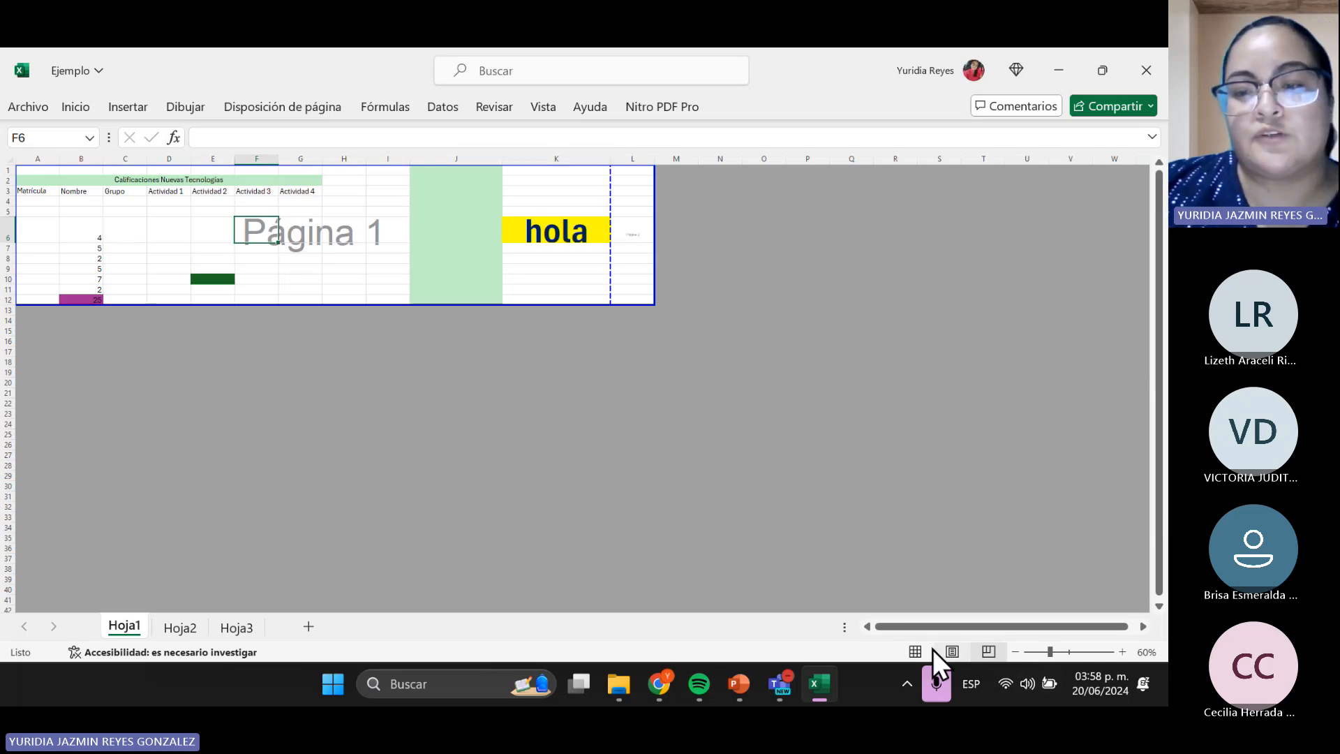
# - Check the slides following "Área de Trabajo" in PowerPoint, then return to Excel and snip the view buttons area of the screen
pyautogui.click(739, 684)
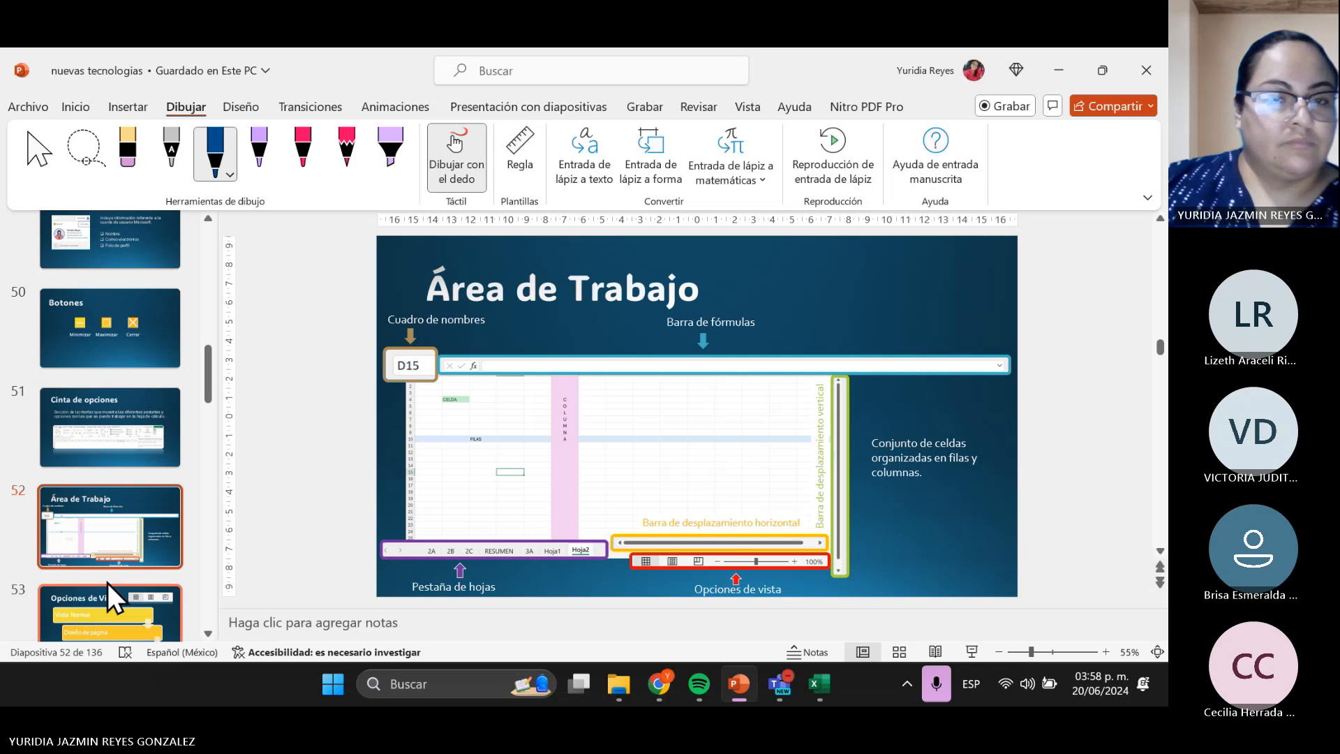
pyautogui.scroll(-2, 111, 600)
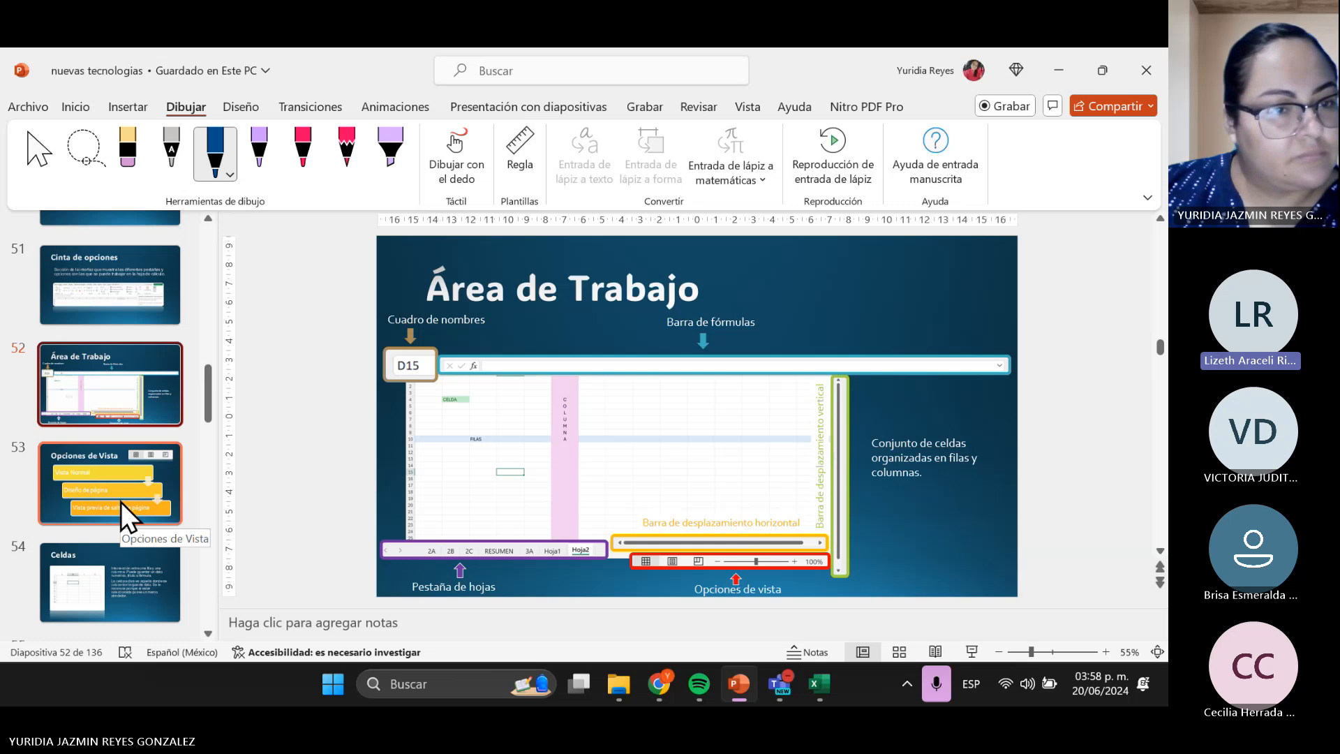
pyautogui.click(819, 689)
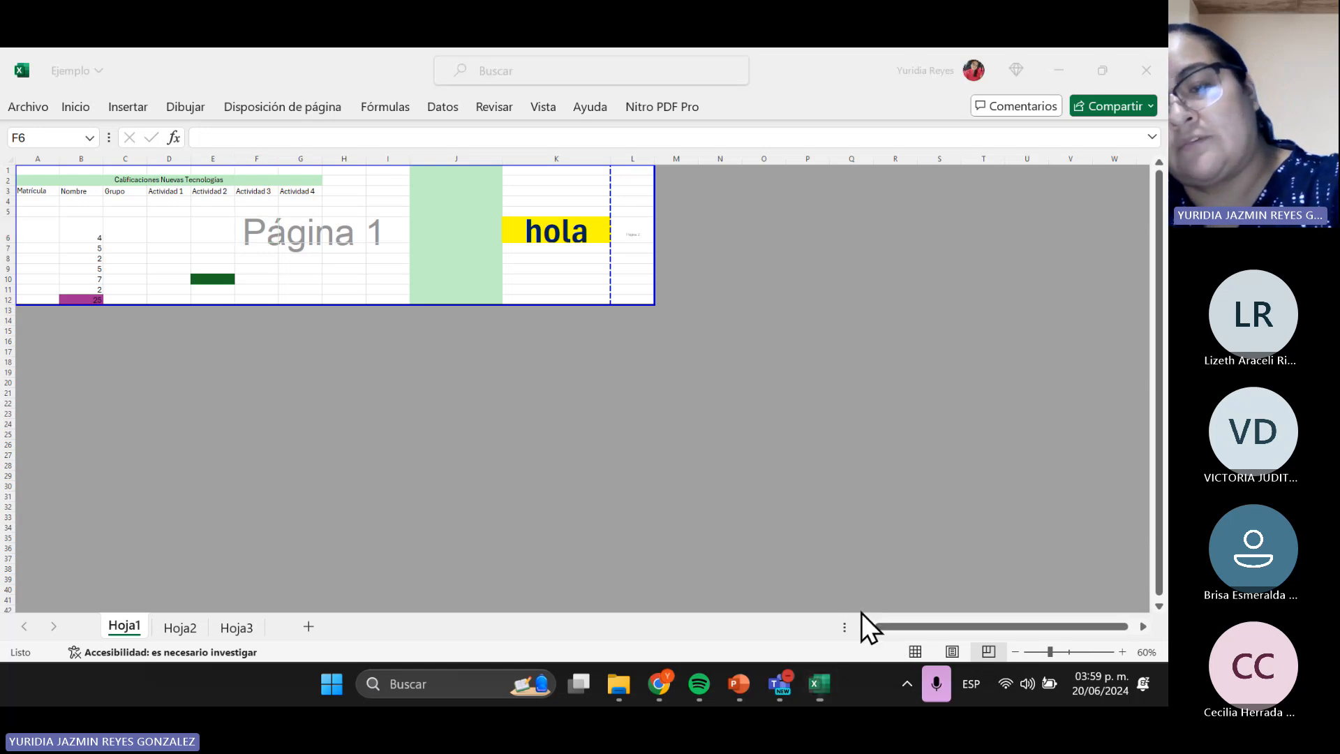
pyautogui.press('super+shift+s')
pyautogui.moveTo(876, 637); pyautogui.dragTo(1007, 663)
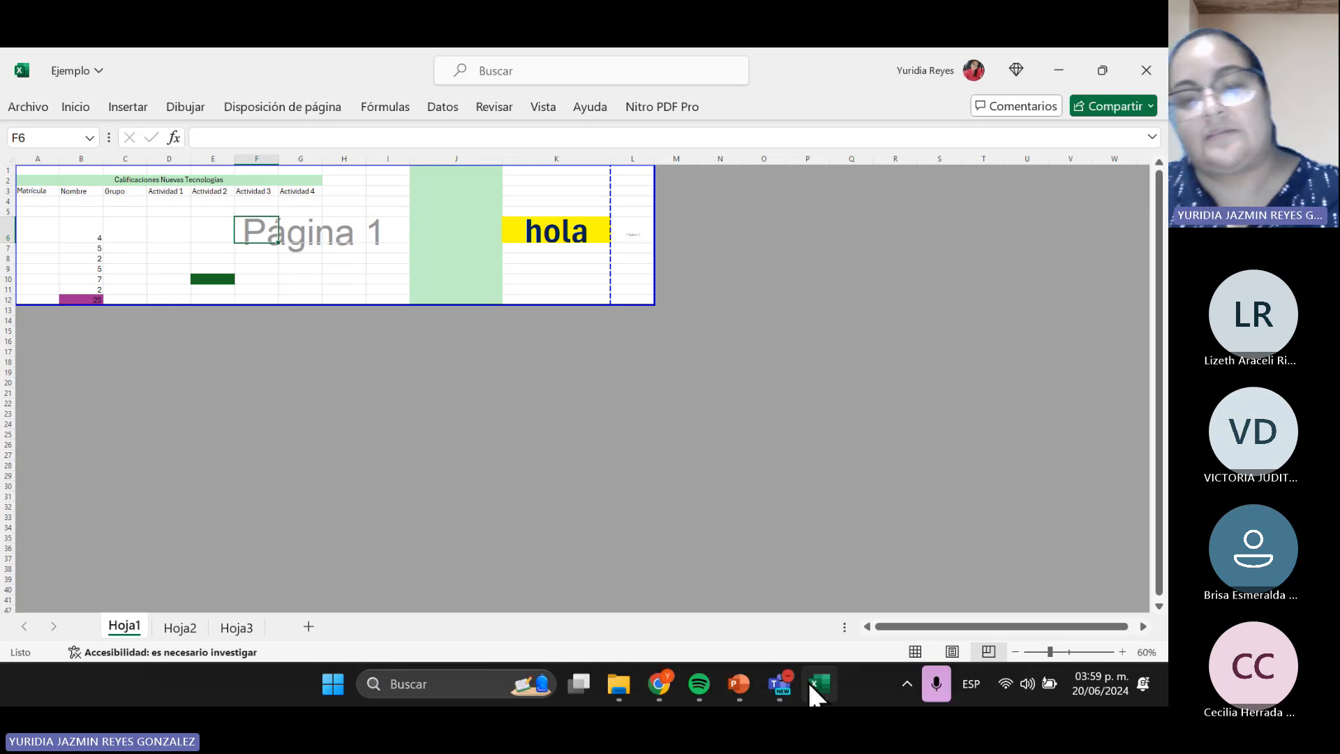
# - Switch to PowerPoint, point out the "Opciones de vista" label on the "Área de Trabajo" slide and open slide 53, "Opciones de Vista"
pyautogui.click(742, 698)
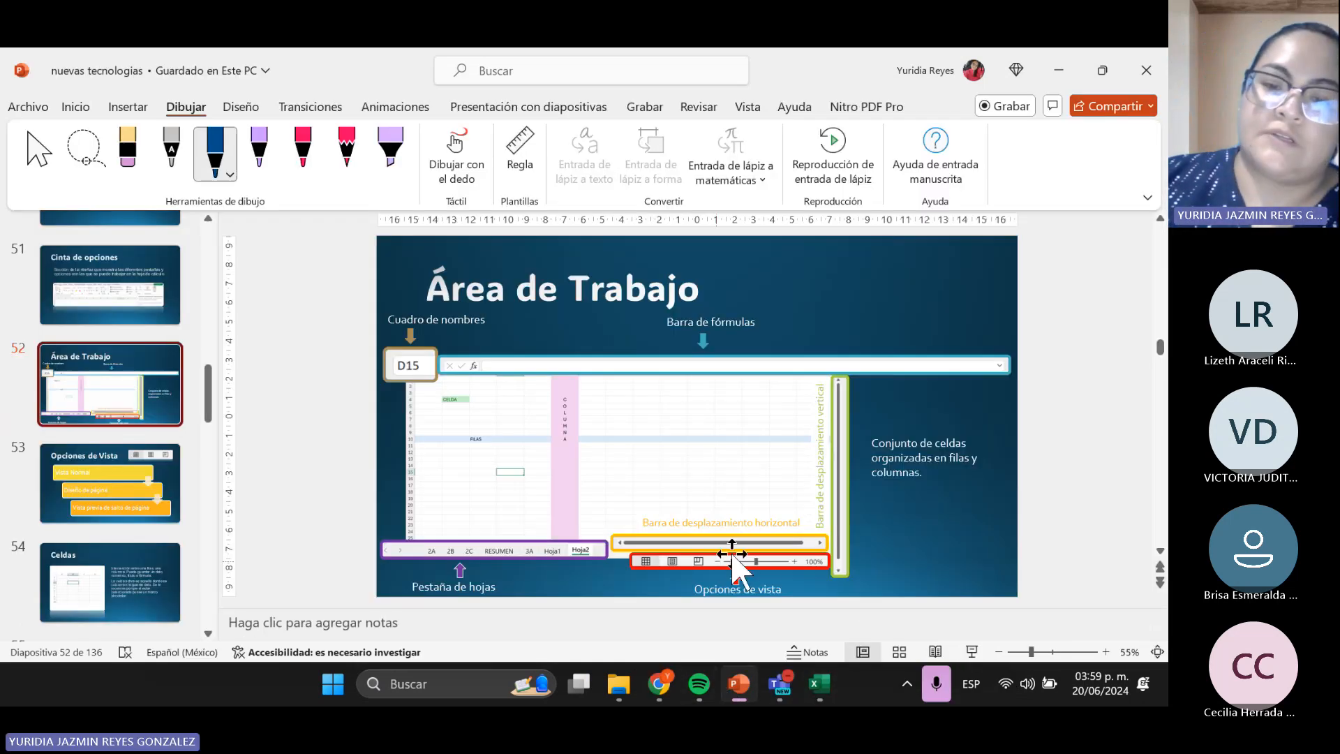
pyautogui.click(740, 583)
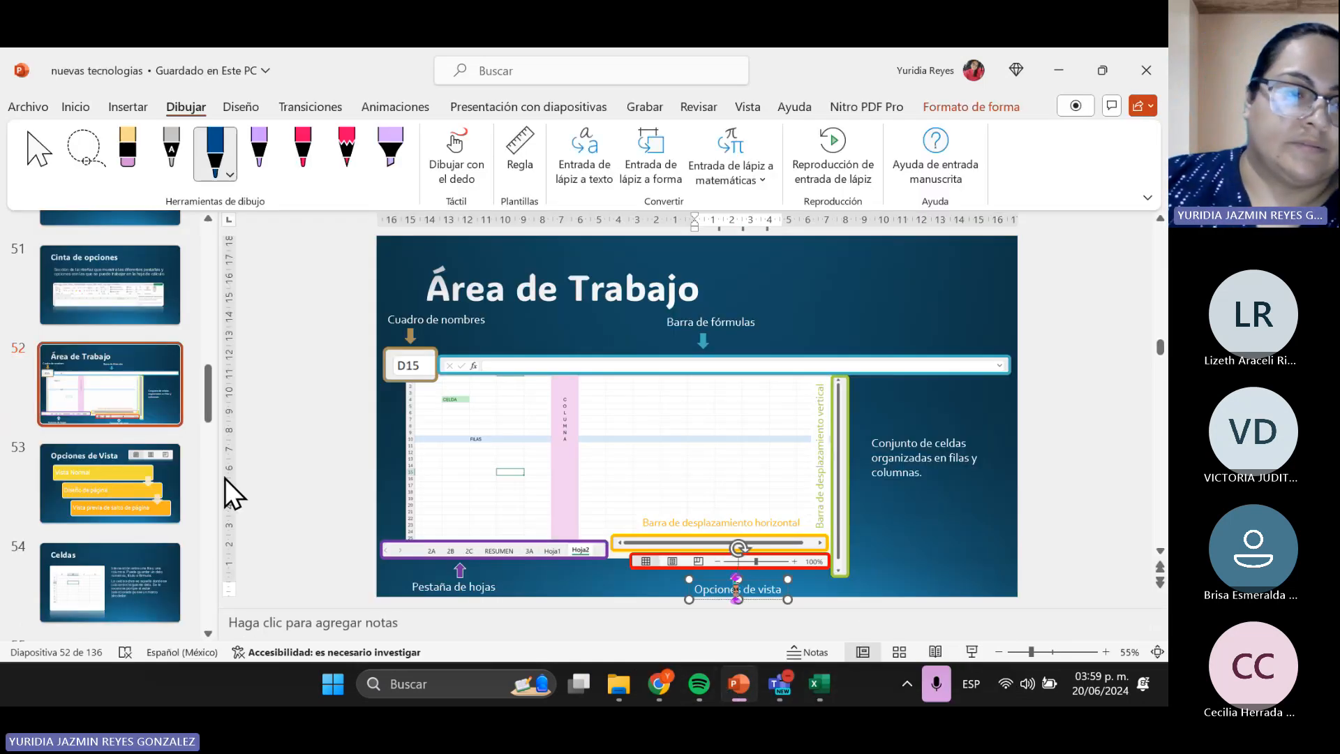
pyautogui.click(136, 492)
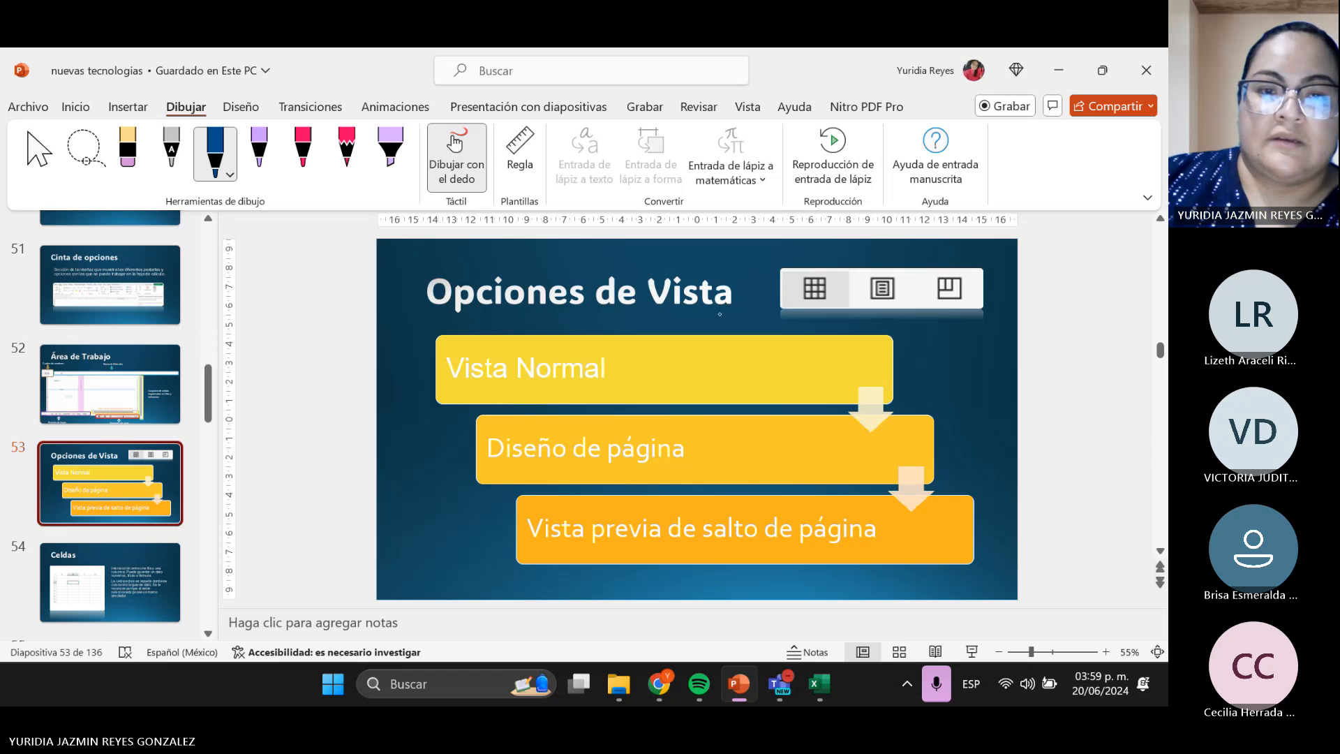
# - Draw blue check marks beside "Vista Normal" and "Diseño de página" and beside the view icons on the "Opciones de Vista" slide
pyautogui.moveTo(651, 371); pyautogui.dragTo(757, 358)
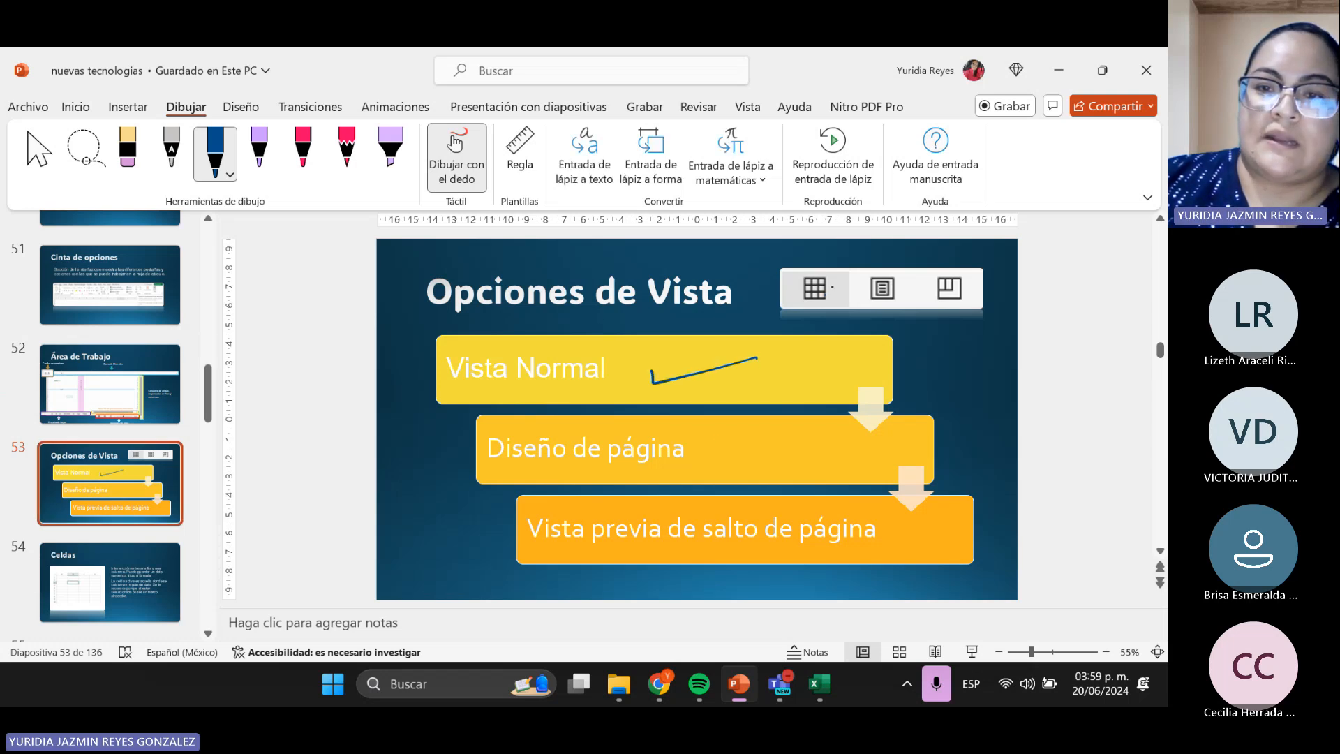
pyautogui.moveTo(728, 440)
pyautogui.mouseDown()
pyautogui.moveTo(733, 453)
pyautogui.moveTo(809, 415)
pyautogui.mouseUp()
pyautogui.moveTo(897, 297); pyautogui.dragTo(927, 274)
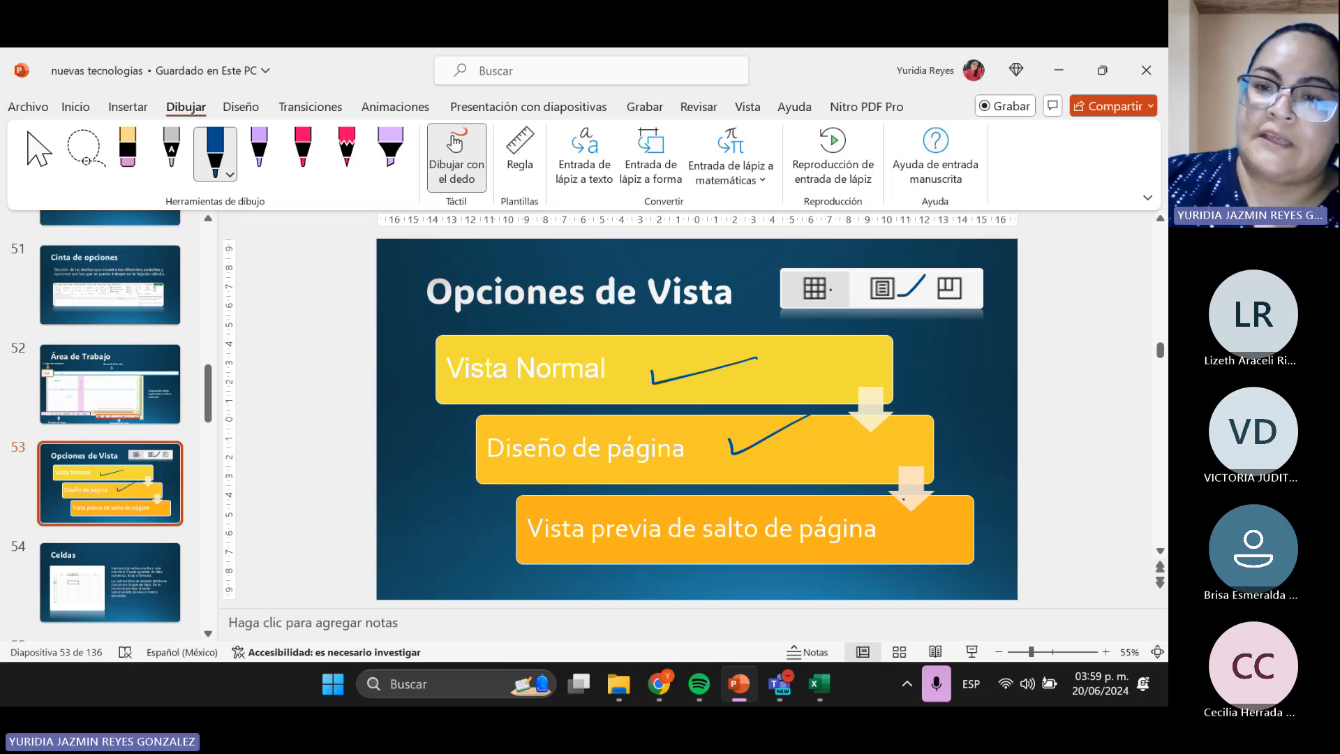
pyautogui.moveTo(967, 281); pyautogui.dragTo(983, 279)
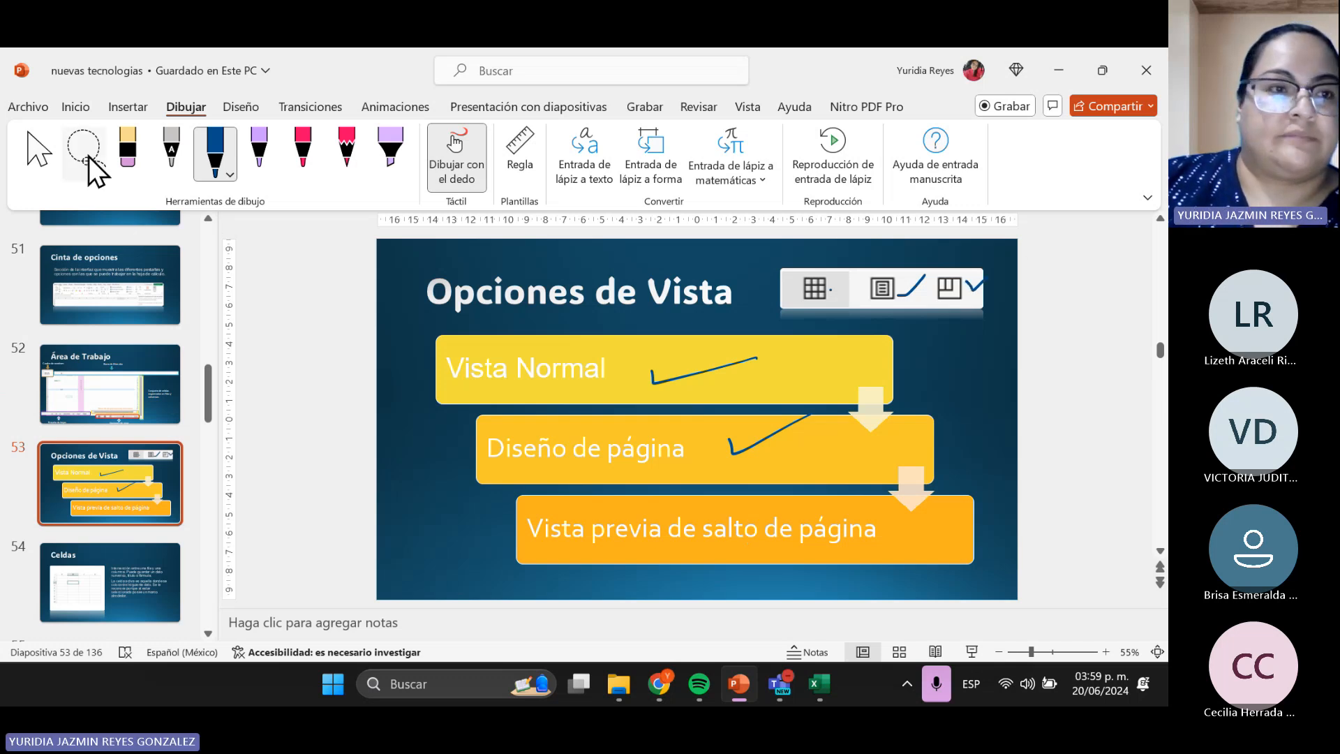
# - Erase the blue check marks from the labels and view icons on the "Opciones de Vista" slide
pyautogui.click(130, 154)
pyautogui.moveTo(729, 356); pyautogui.dragTo(772, 525)
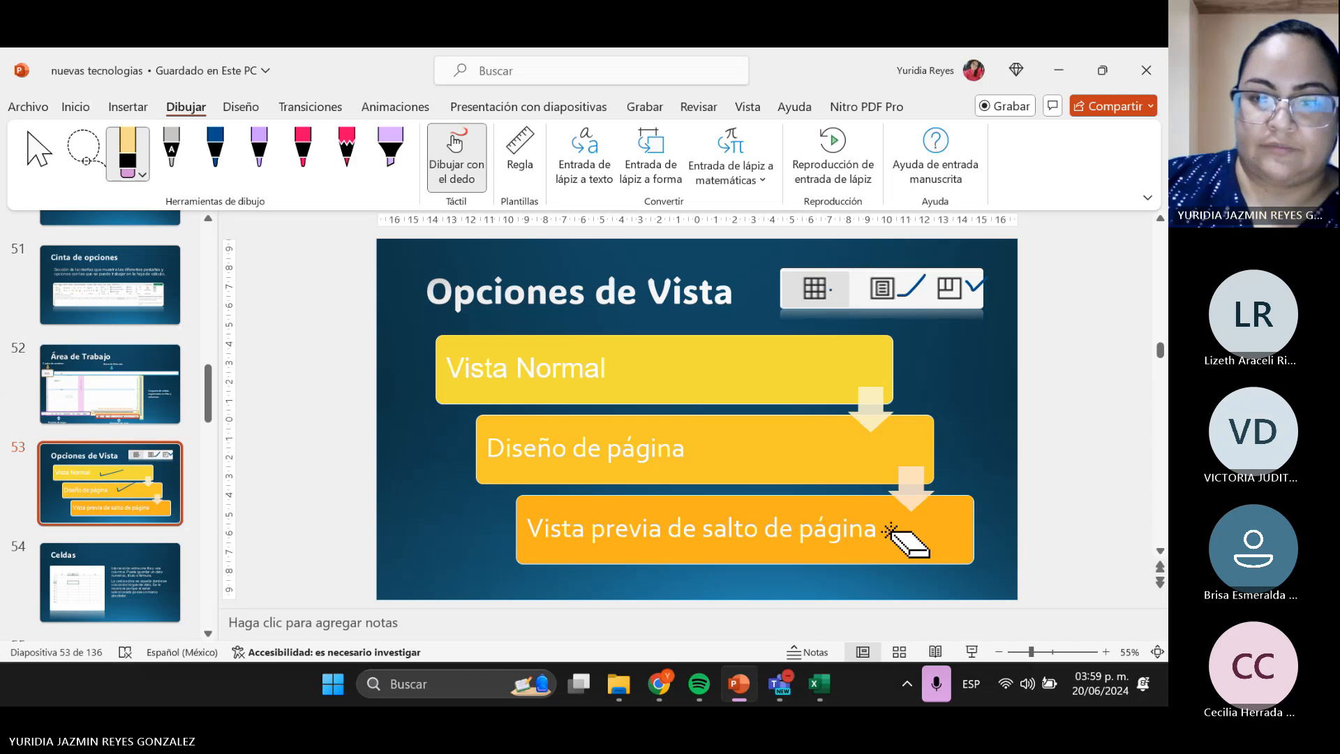
pyautogui.moveTo(906, 402)
pyautogui.mouseDown()
pyautogui.moveTo(931, 272)
pyautogui.moveTo(984, 281)
pyautogui.mouseUp()
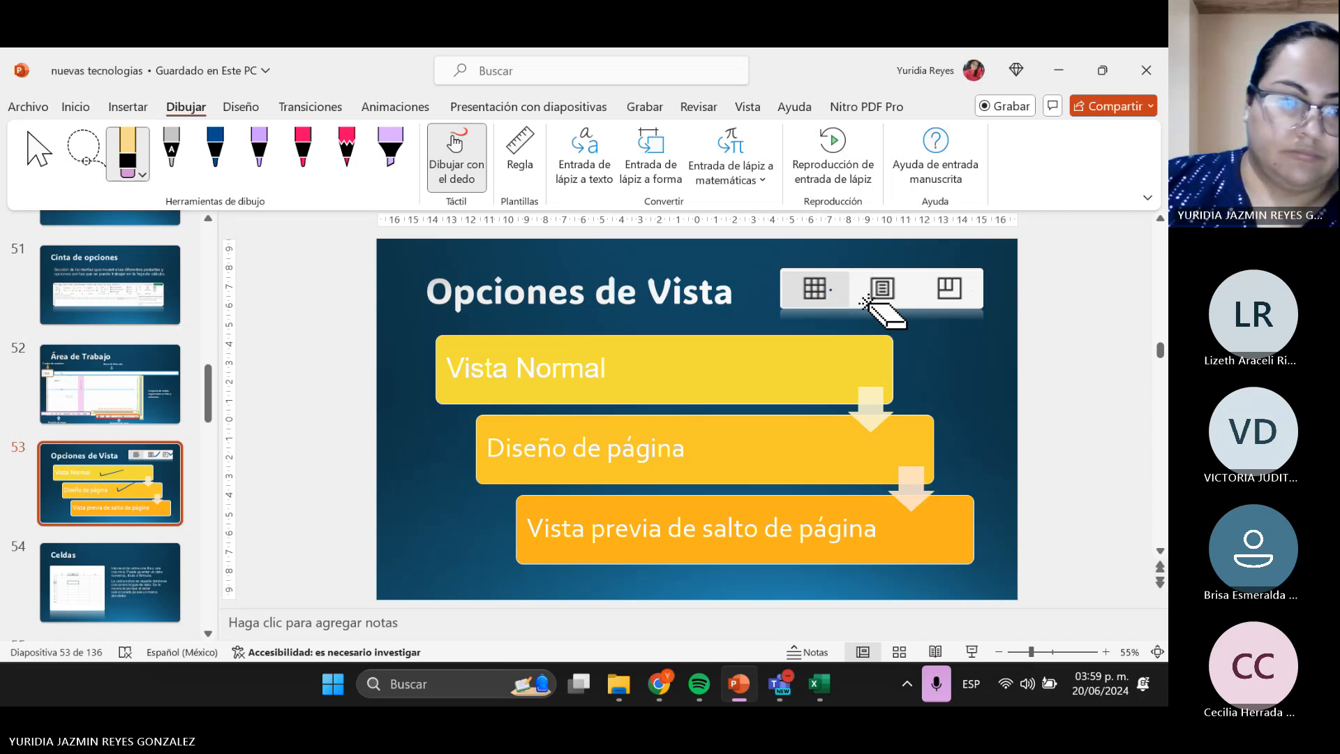
# - Open slide 54, "Celdas", briefly check the Excel sheet, return to PowerPoint and choose the blue pen
pyautogui.click(135, 564)
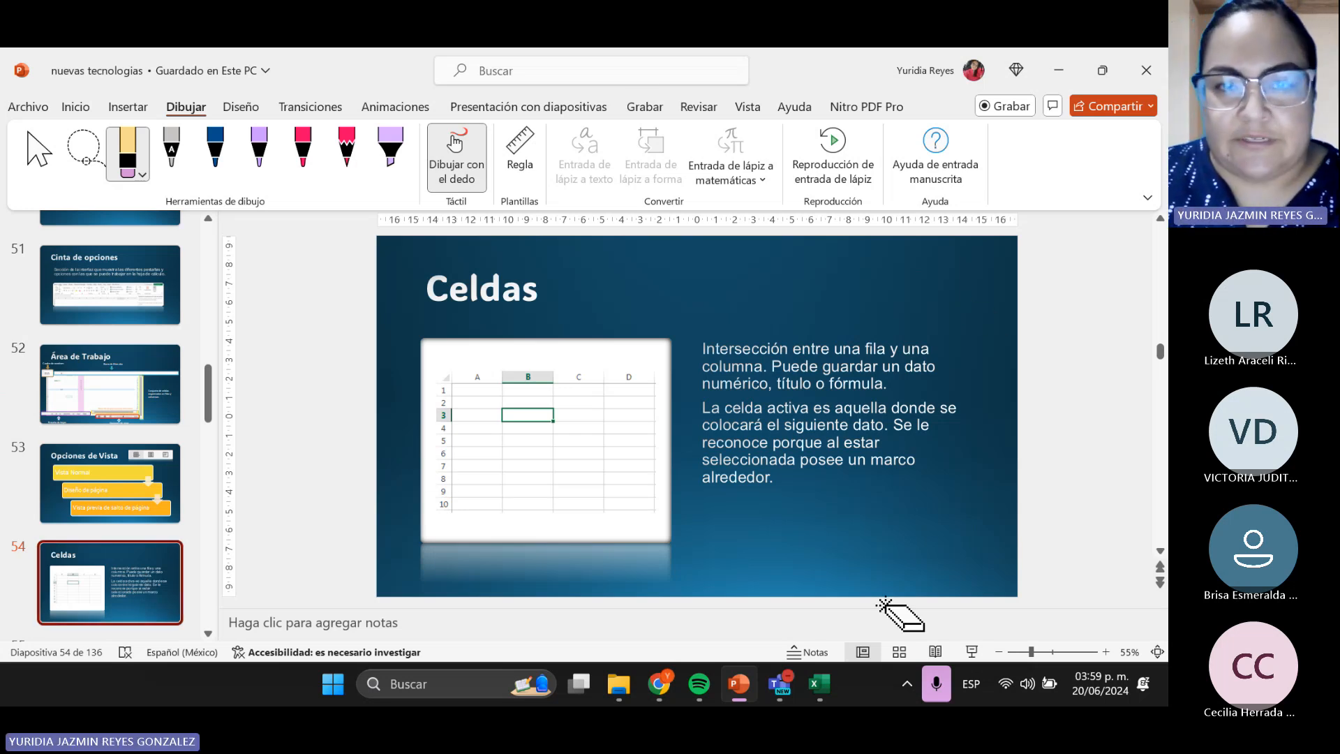
pyautogui.click(820, 694)
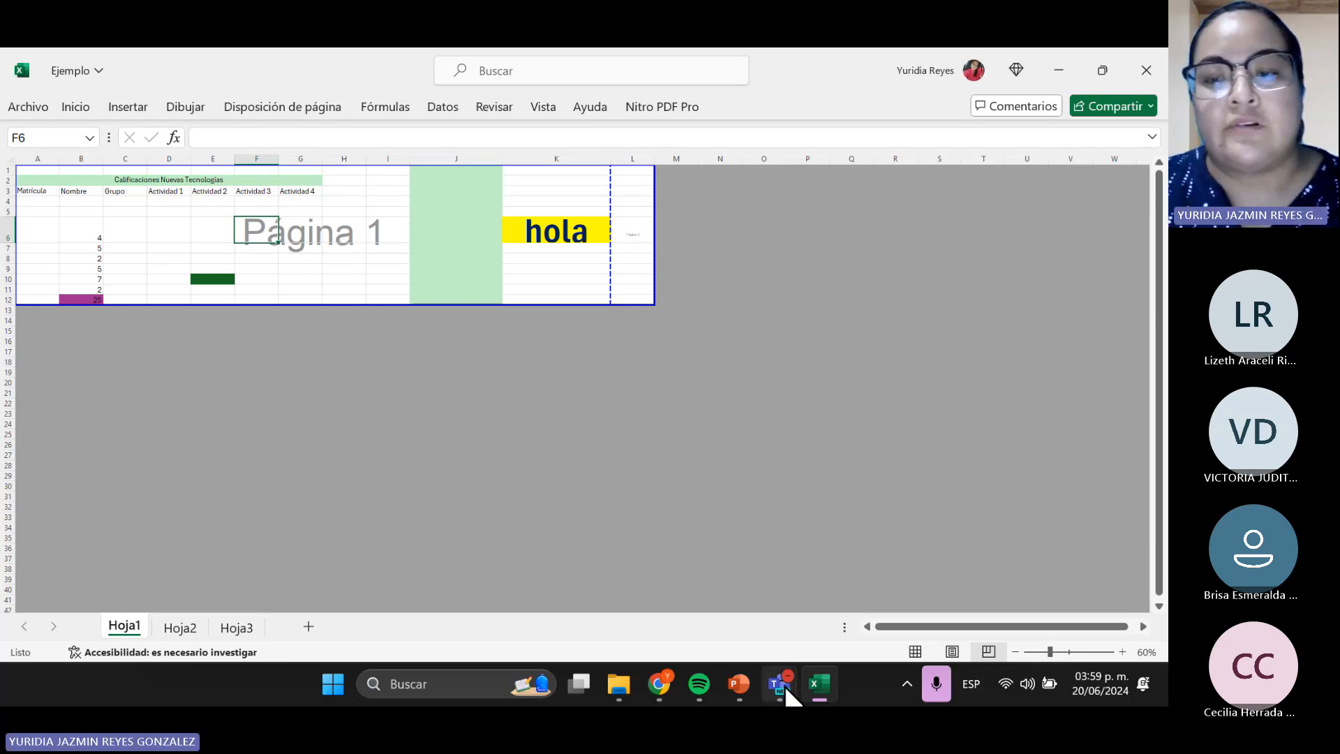
pyautogui.click(753, 680)
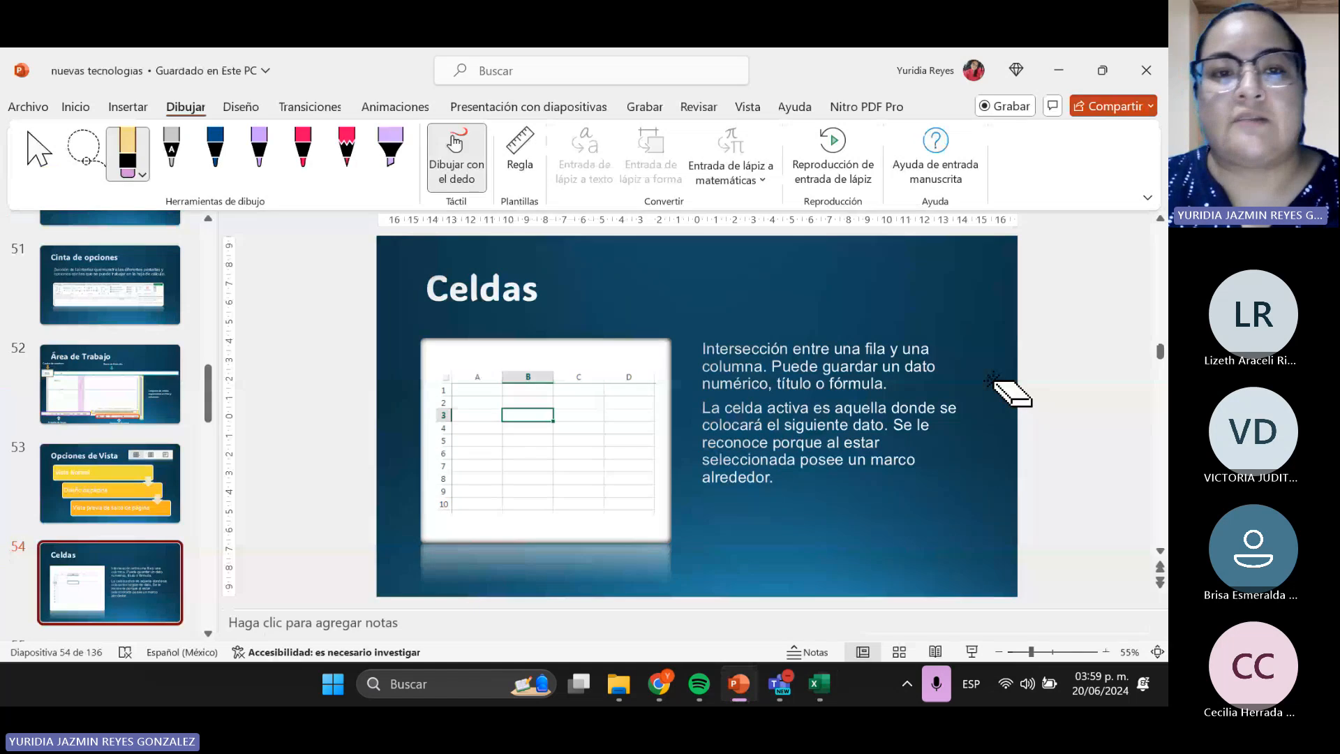
pyautogui.click(219, 159)
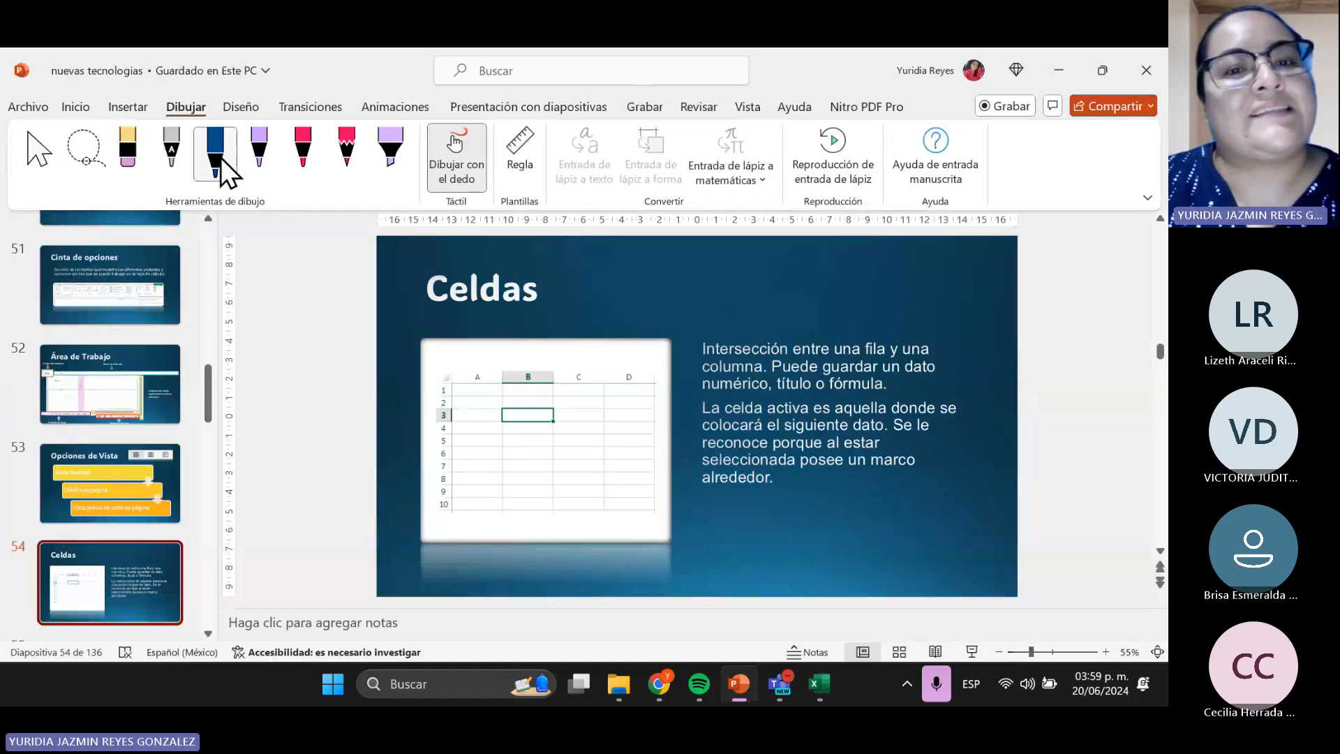
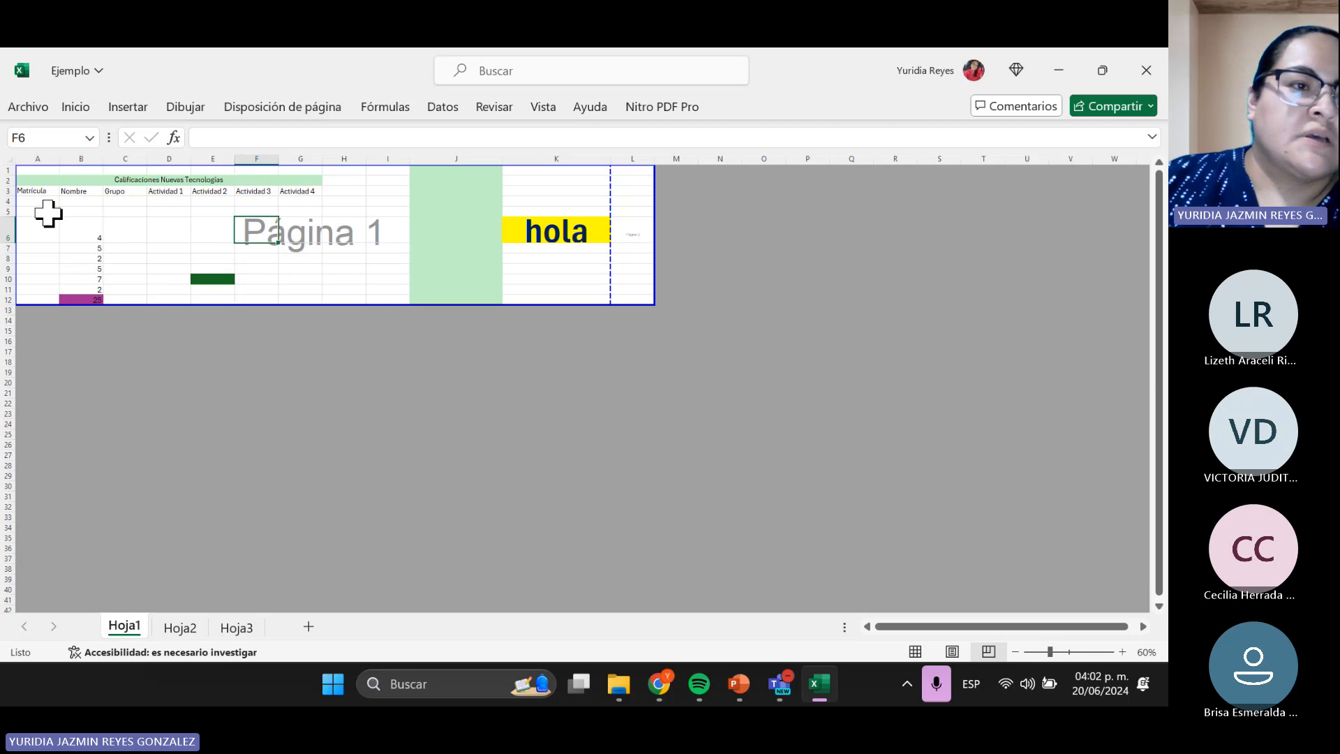
# - Copy the header row A3:G3 from Hoja1 and paste it into Hoja2 starting at cell B3
pyautogui.click(27, 193)
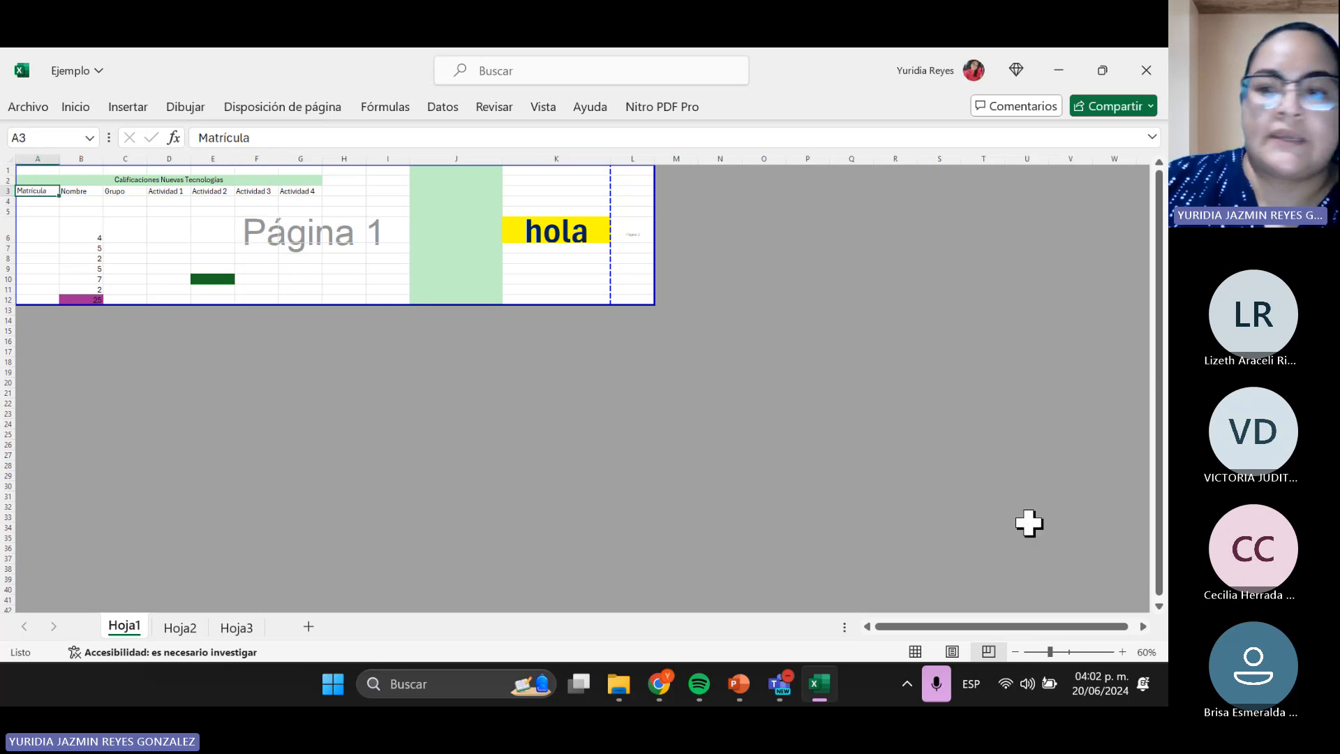
pyautogui.click(1075, 650)
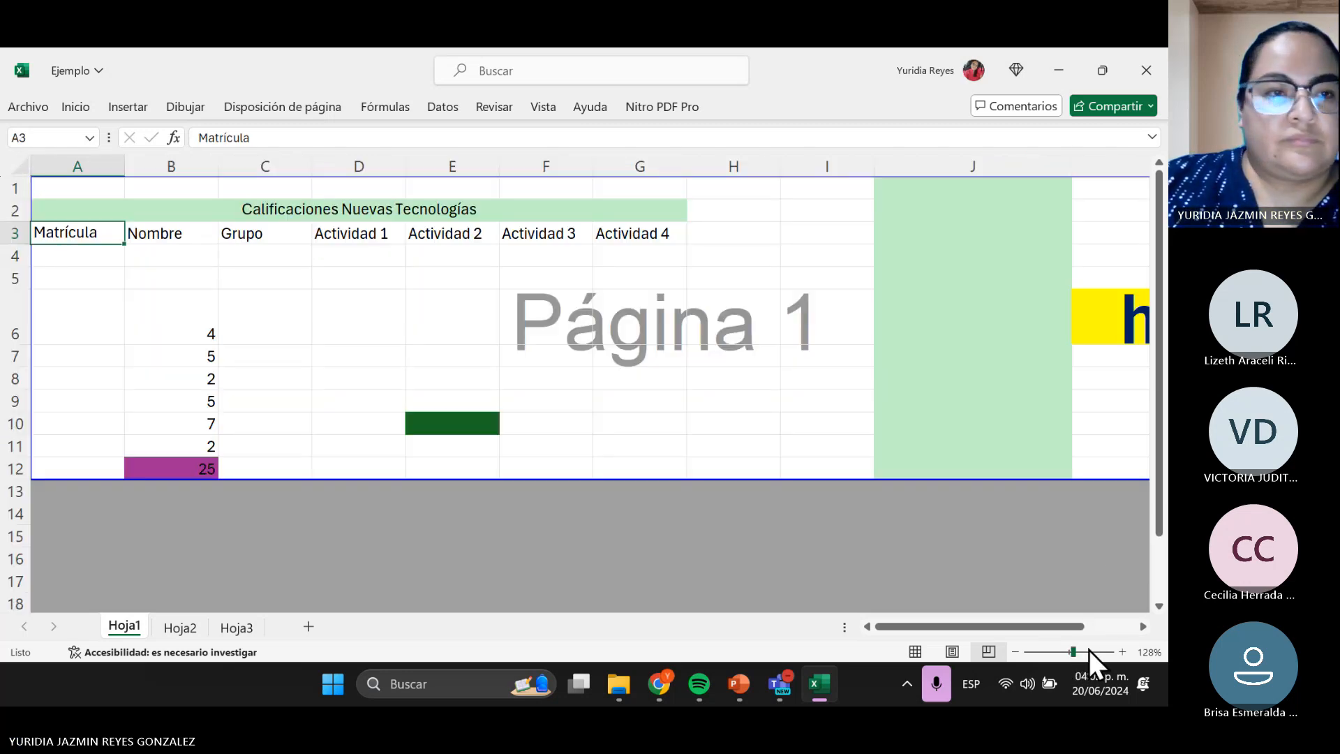
pyautogui.click(1089, 650)
pyautogui.click(1050, 651)
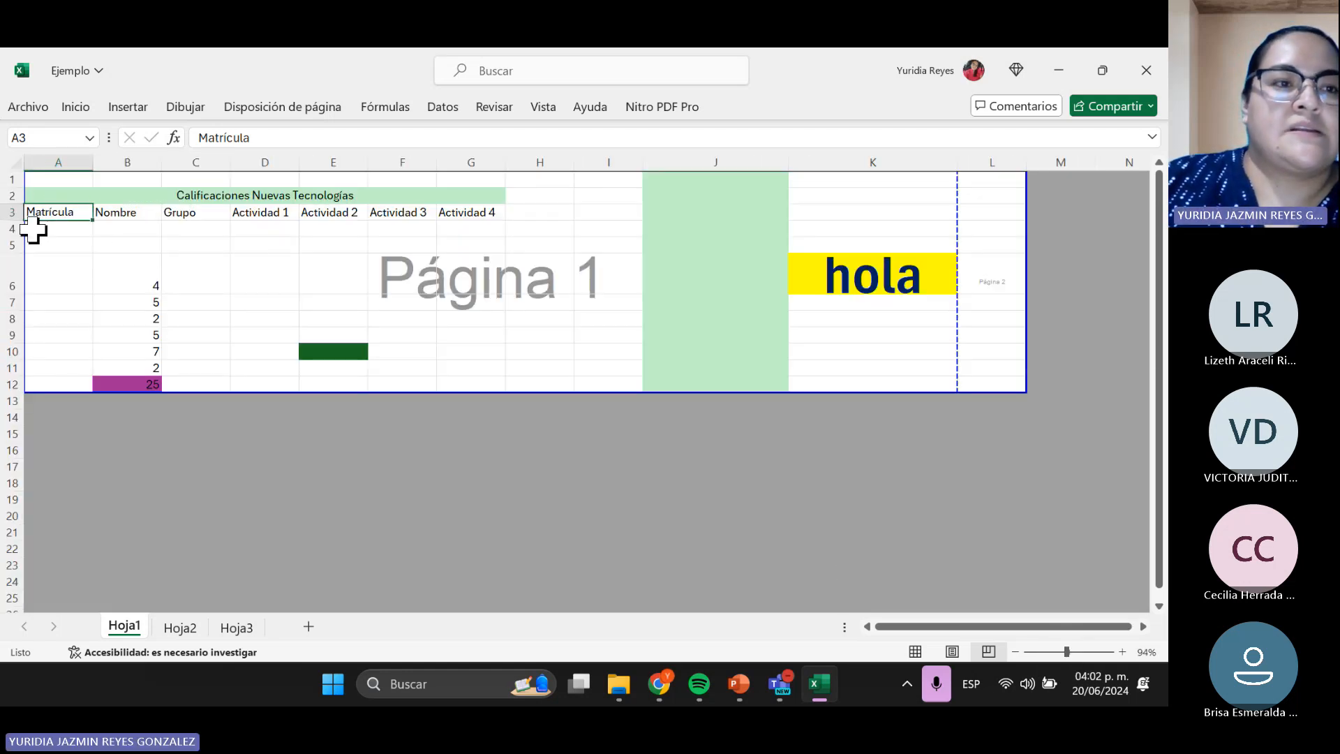
pyautogui.moveTo(54, 208); pyautogui.dragTo(484, 213)
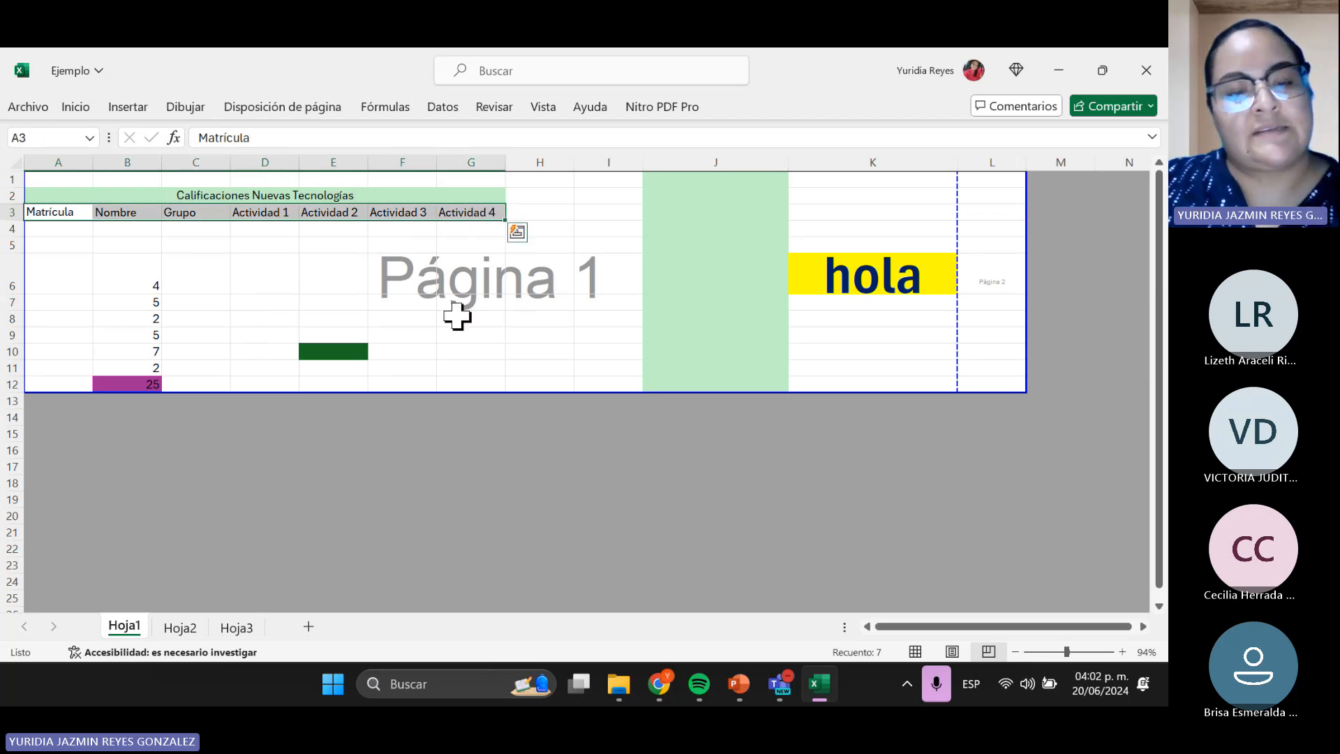
pyautogui.hotkey('ctrl', 'c')
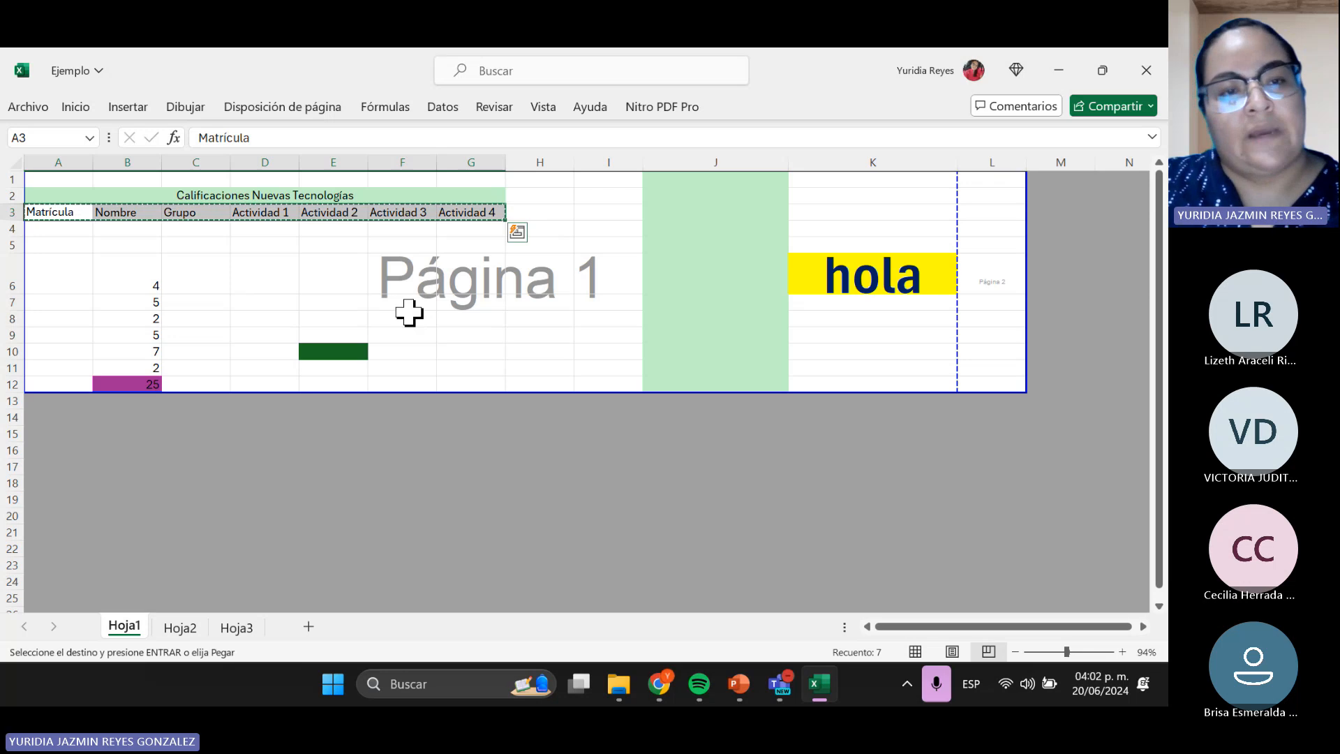
pyautogui.click(180, 630)
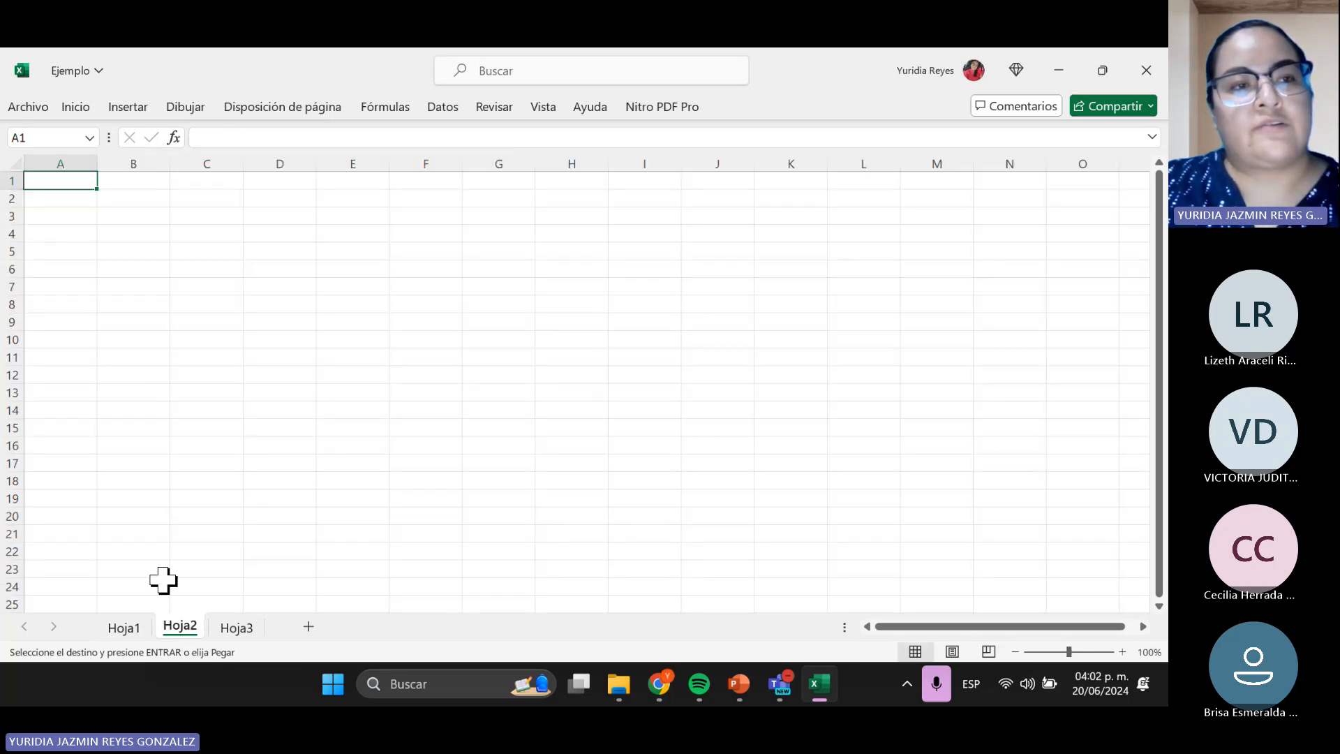
pyautogui.click(136, 217)
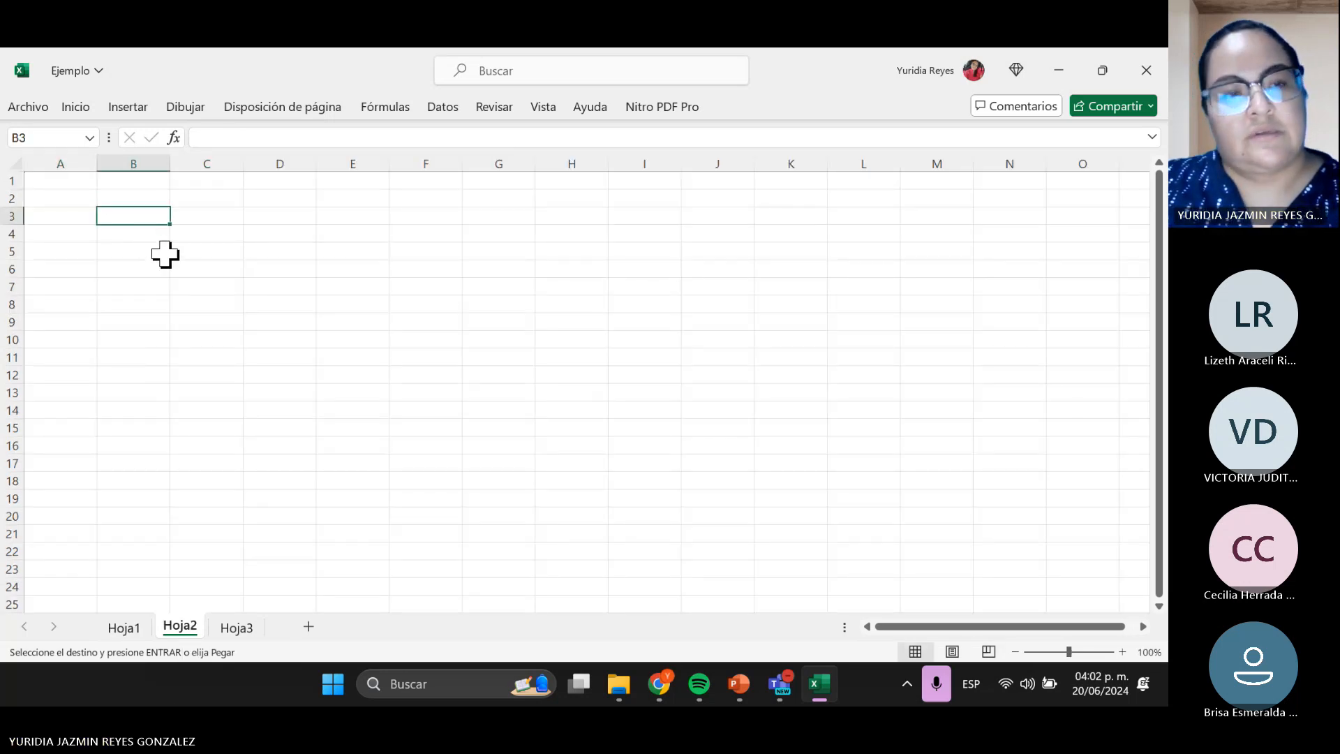
pyautogui.hotkey('ctrl', 'v')
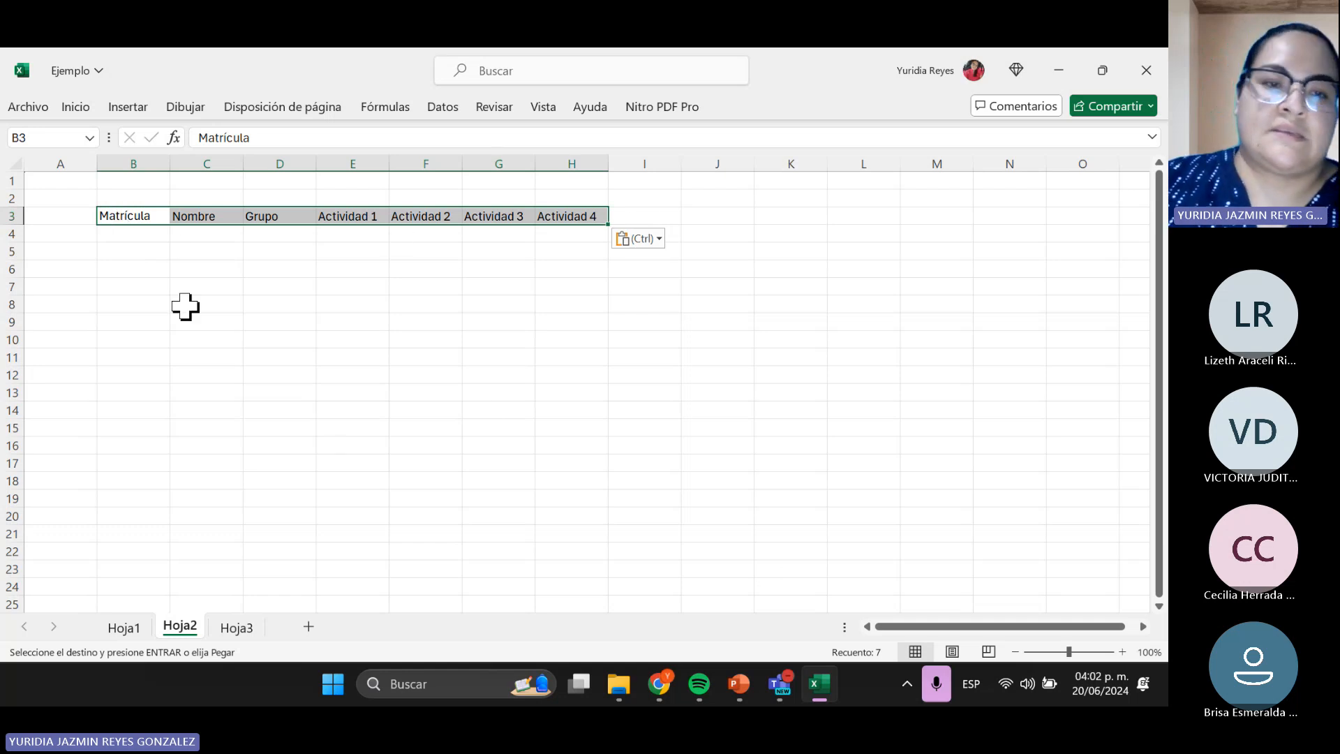
# - Switch to PowerPoint and review the commands on slide 56, "Comandos hoja de cálculo", checking the pasted headers in Excel in between
pyautogui.click(745, 679)
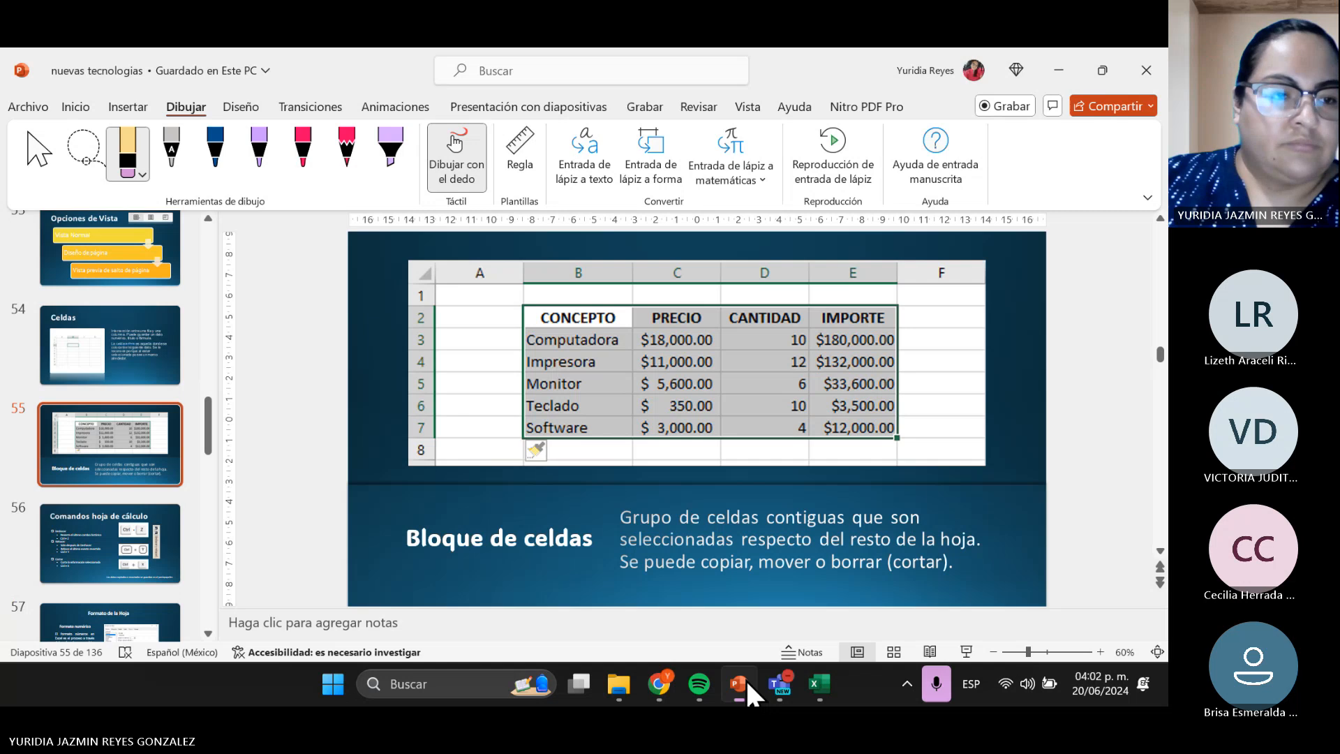
pyautogui.scroll(-1, 78, 500)
pyautogui.click(76, 500)
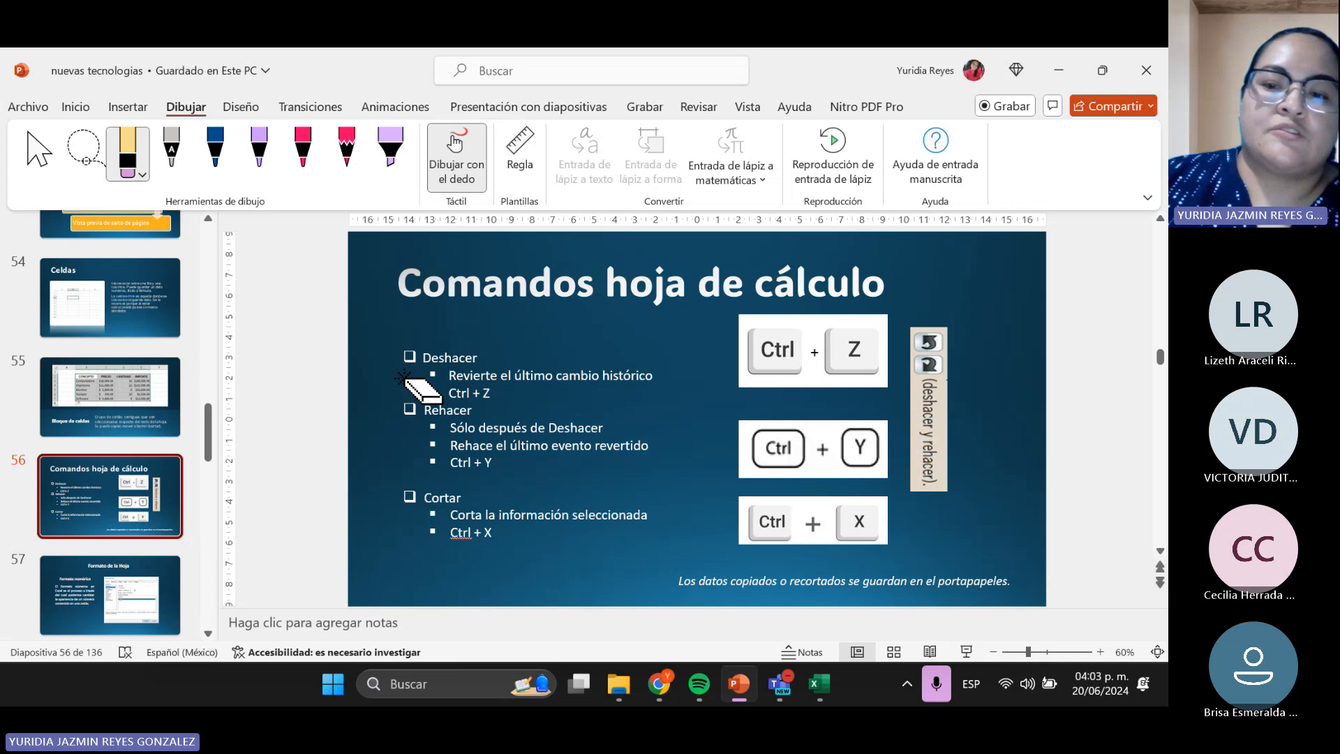
pyautogui.moveTo(833, 698)
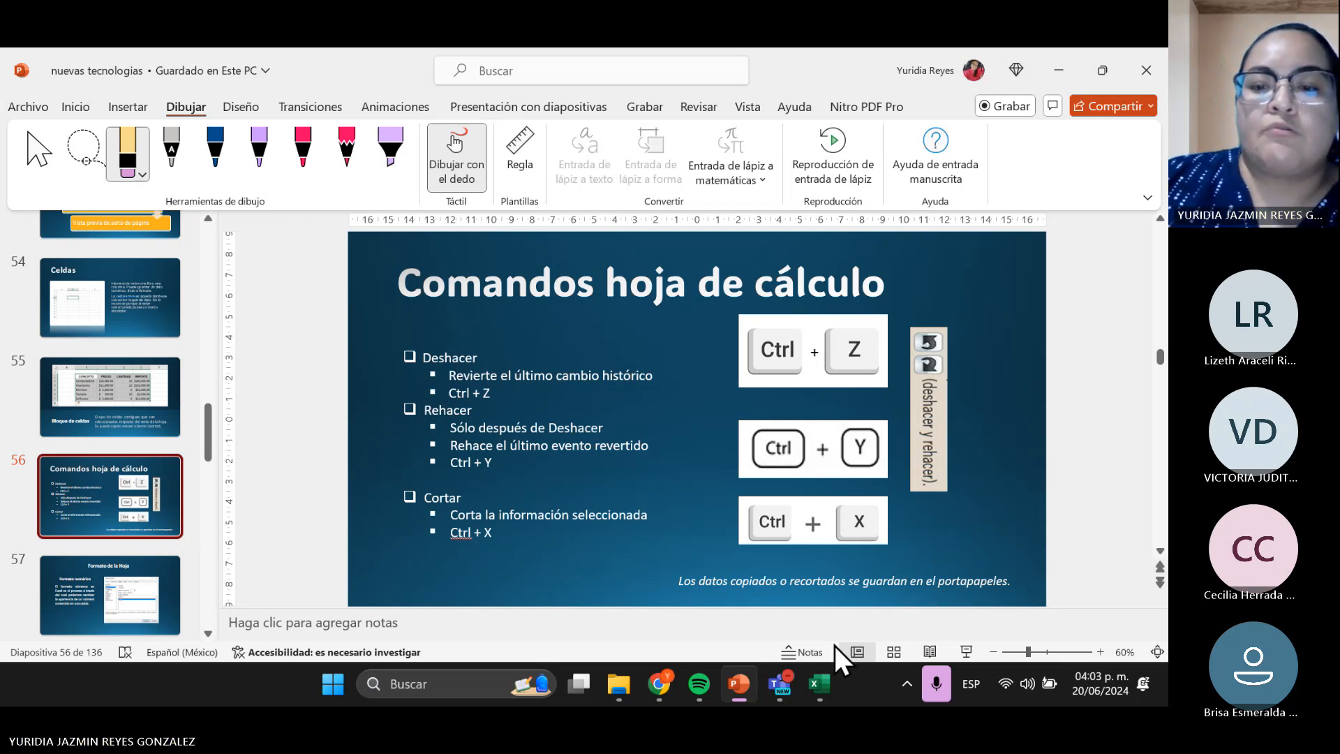
pyautogui.click(831, 691)
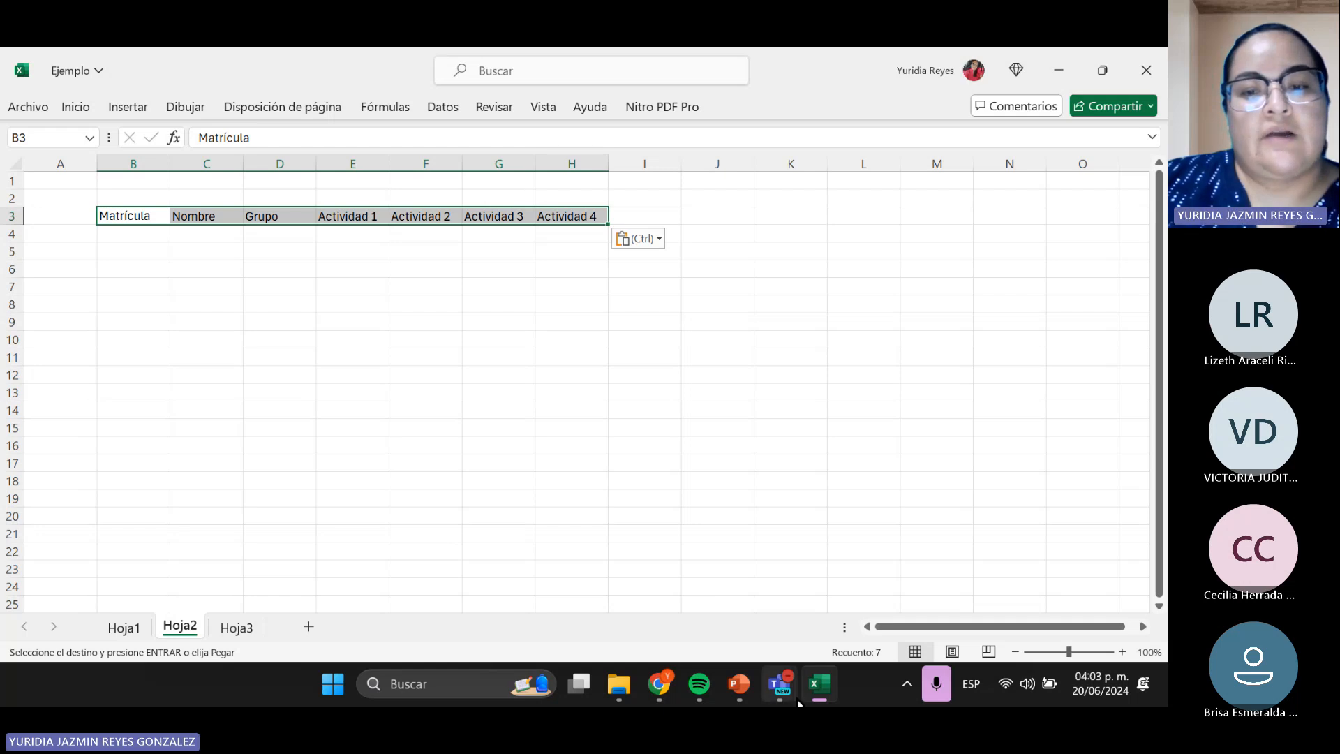
pyautogui.click(749, 688)
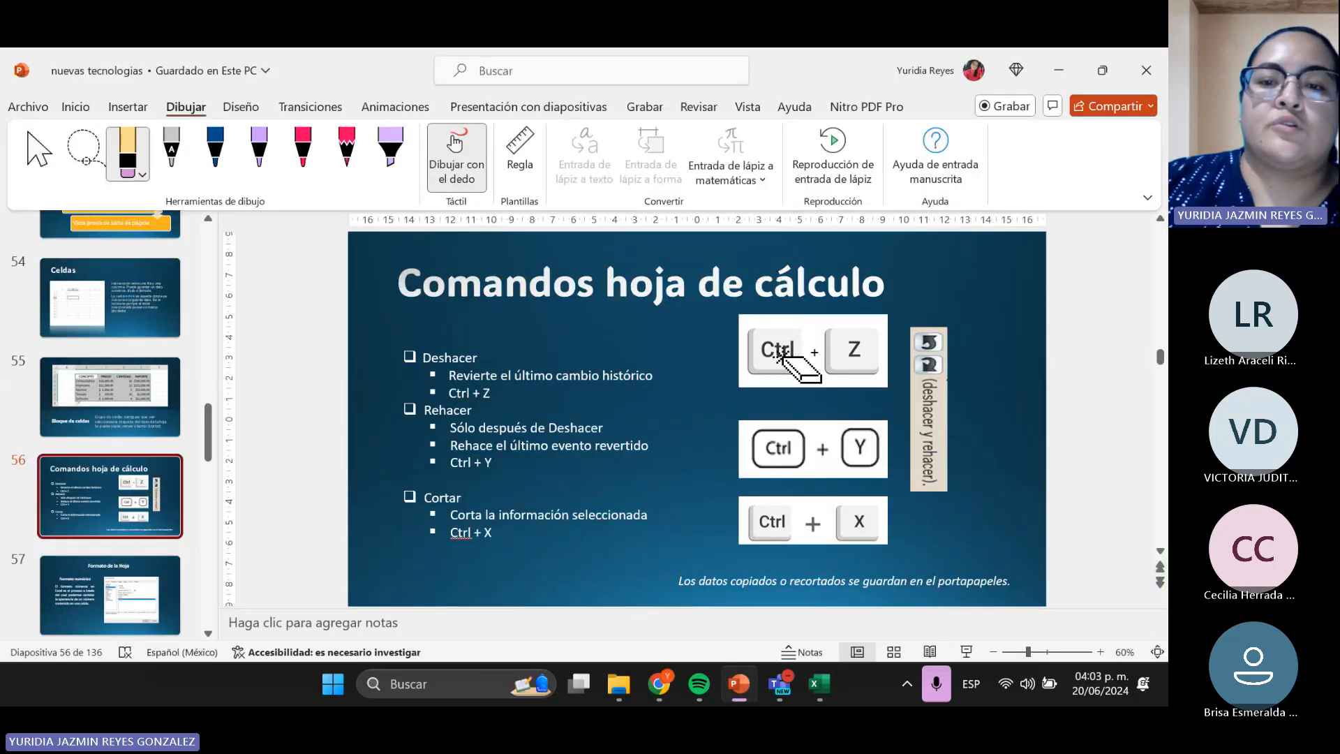
# - Switch to Excel, undo the paste of the header row on Hoja2 and redo it
pyautogui.click(820, 684)
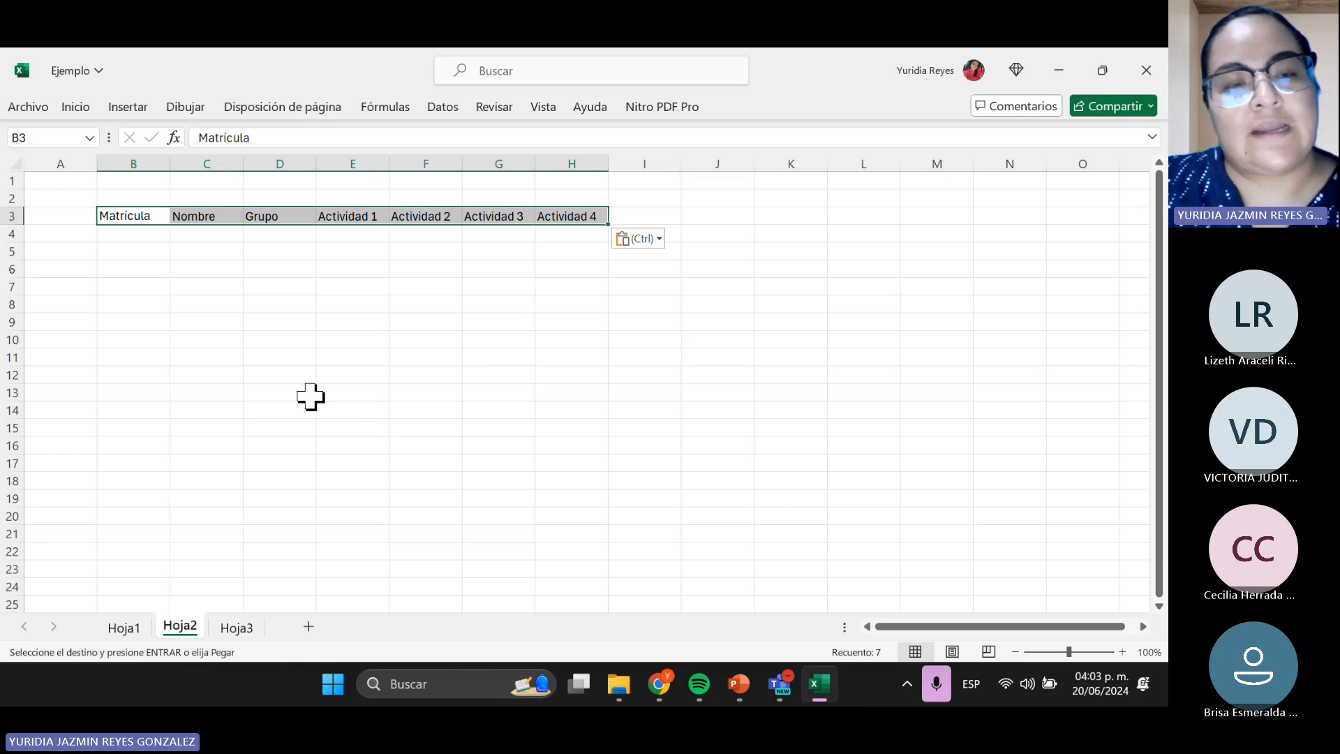
pyautogui.hotkey('ctrl', 'z')
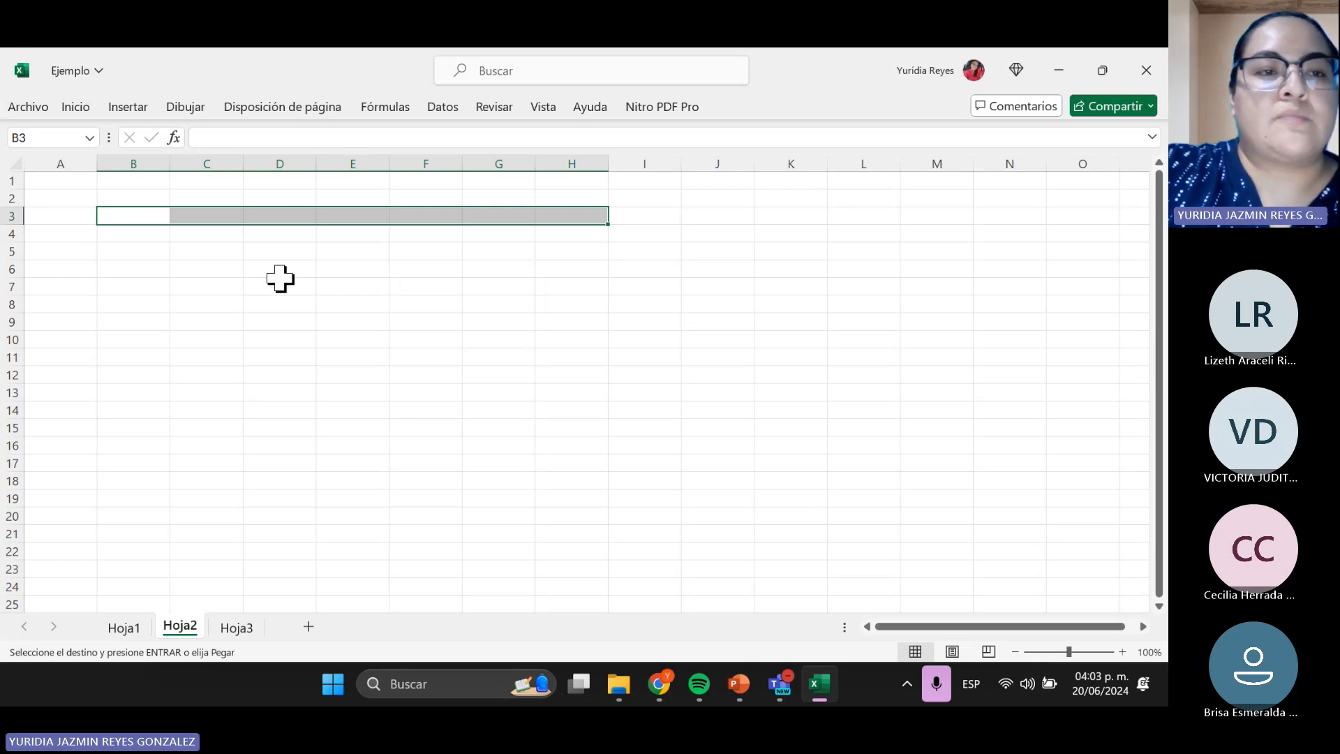
pyautogui.write('Matrícula\tNombre\tGrupo\tActividad 1\tActividad 2\tActividad 3\tActividad 4')
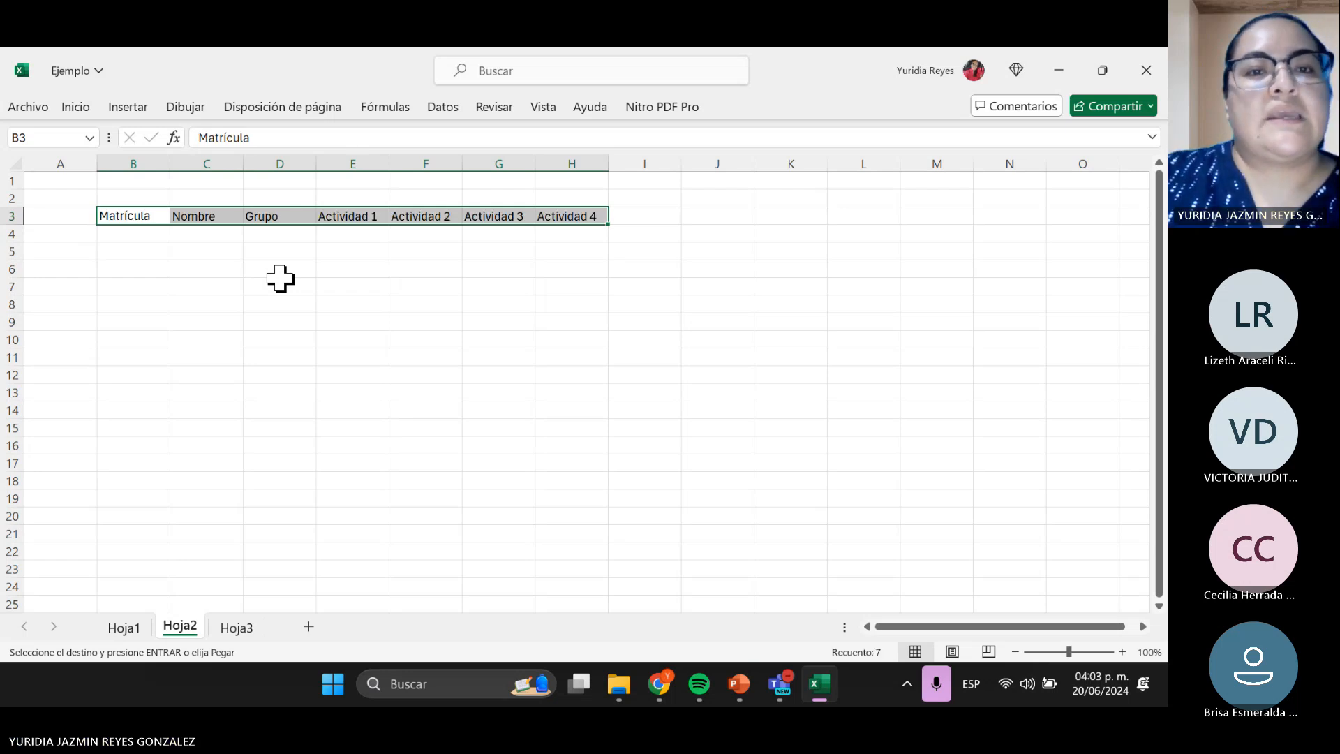
# - Check the Cortar command on PowerPoint's slide 56, choose the pink pen and return to Excel
pyautogui.click(740, 681)
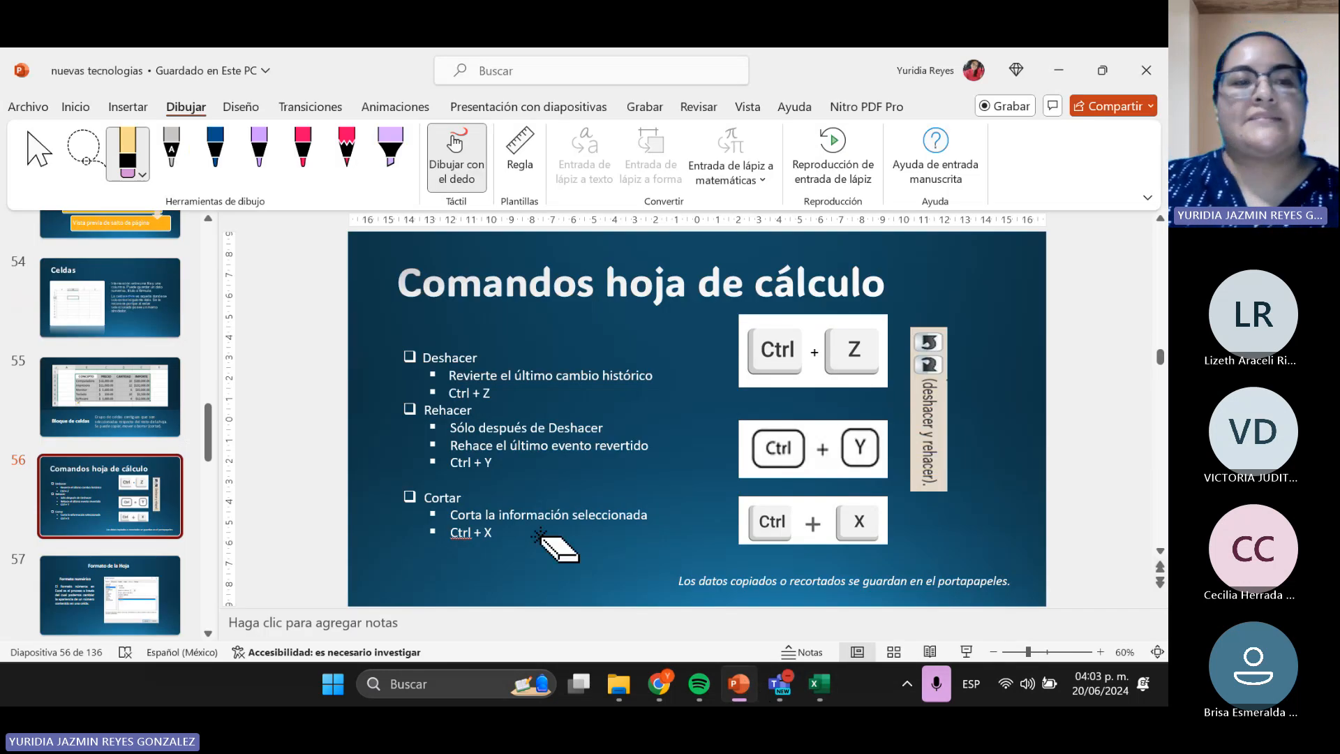
pyautogui.click(305, 148)
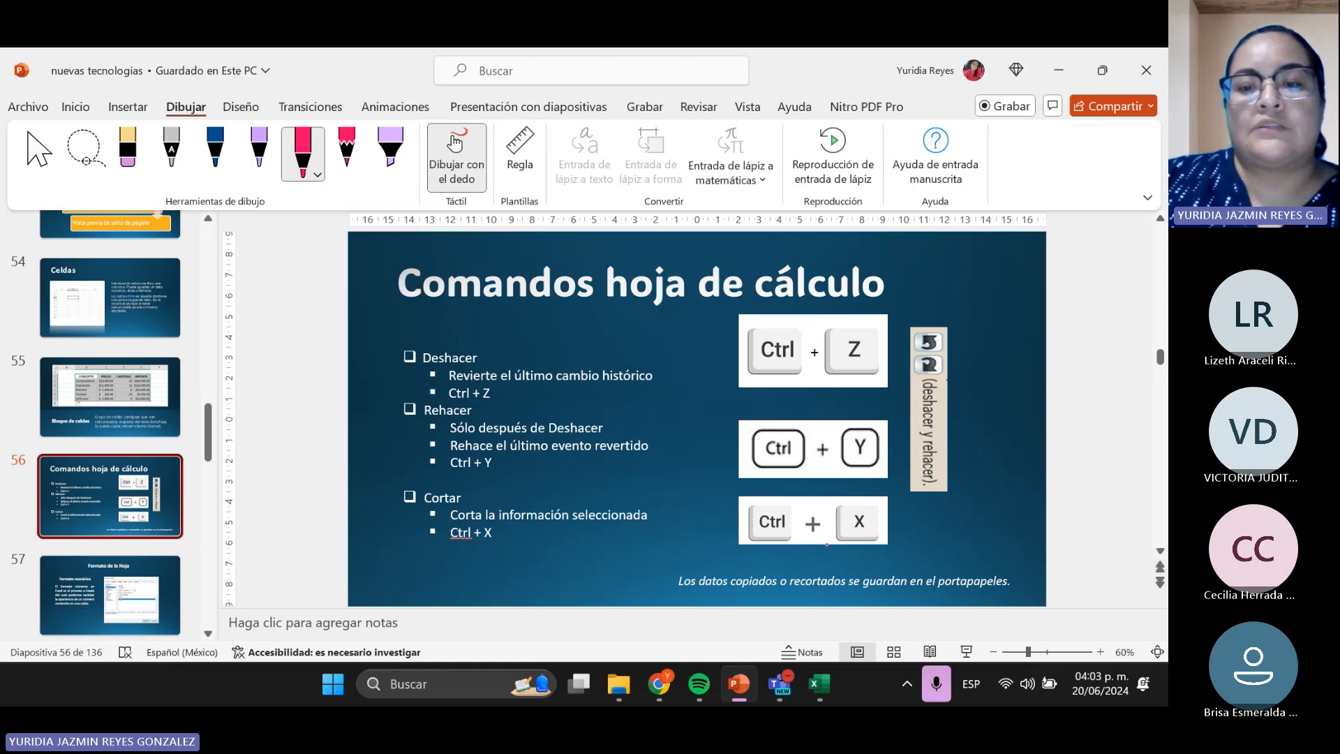
pyautogui.click(820, 684)
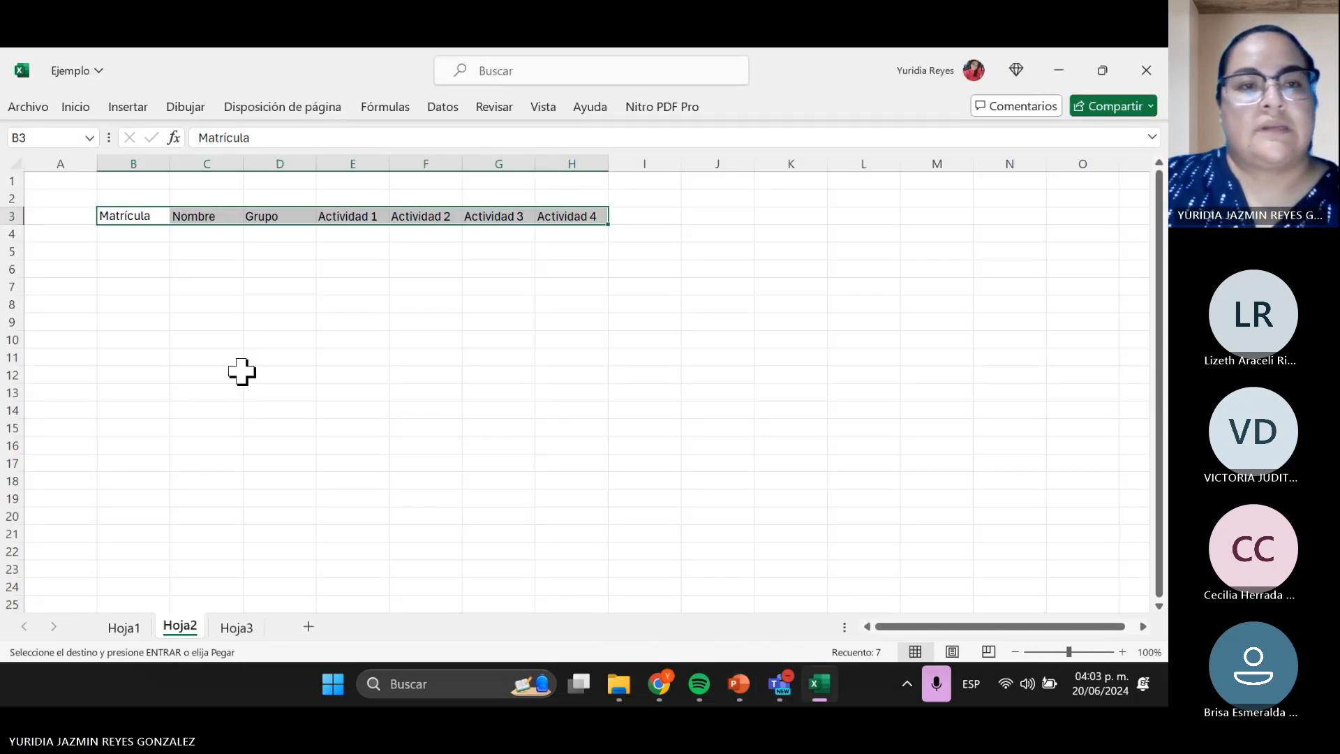
# - Cut the "Matrícula" header from cell B3 on Hoja2 and paste it into B11
pyautogui.moveTo(147, 213); pyautogui.dragTo(585, 219)
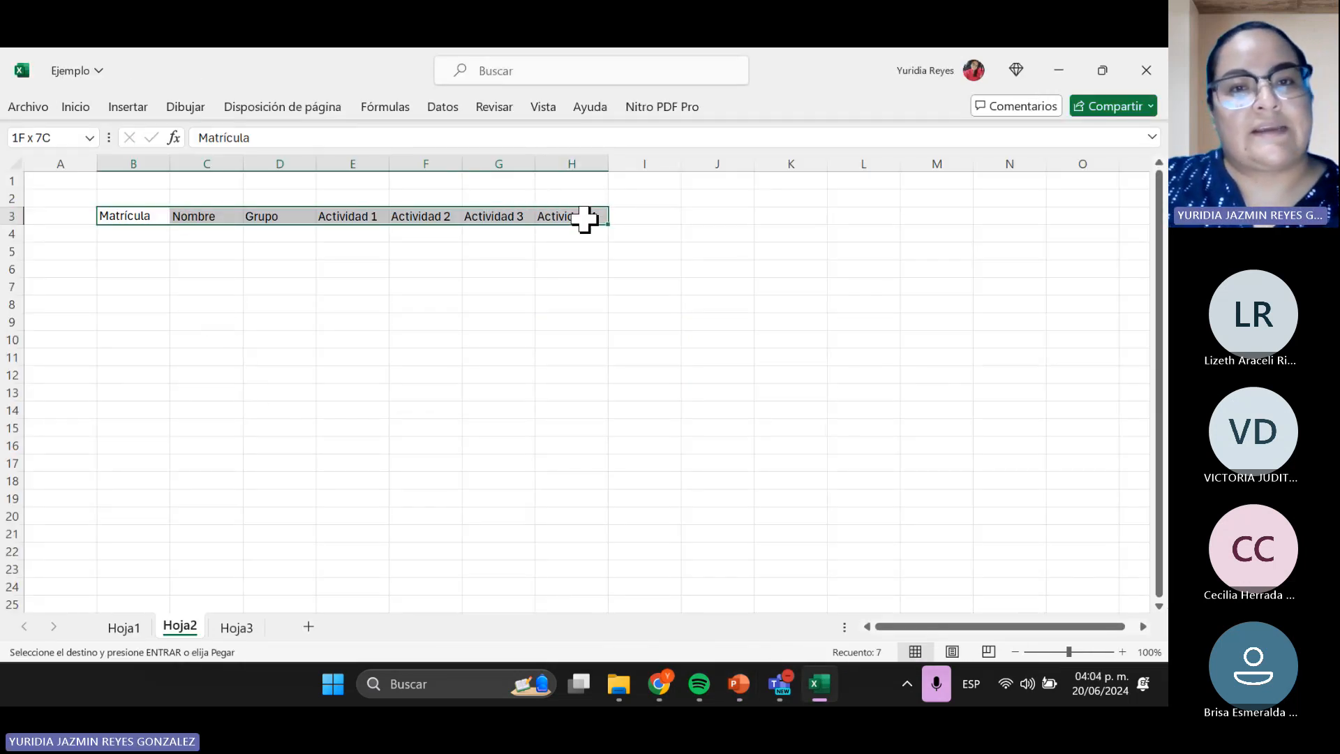
pyautogui.click(843, 74)
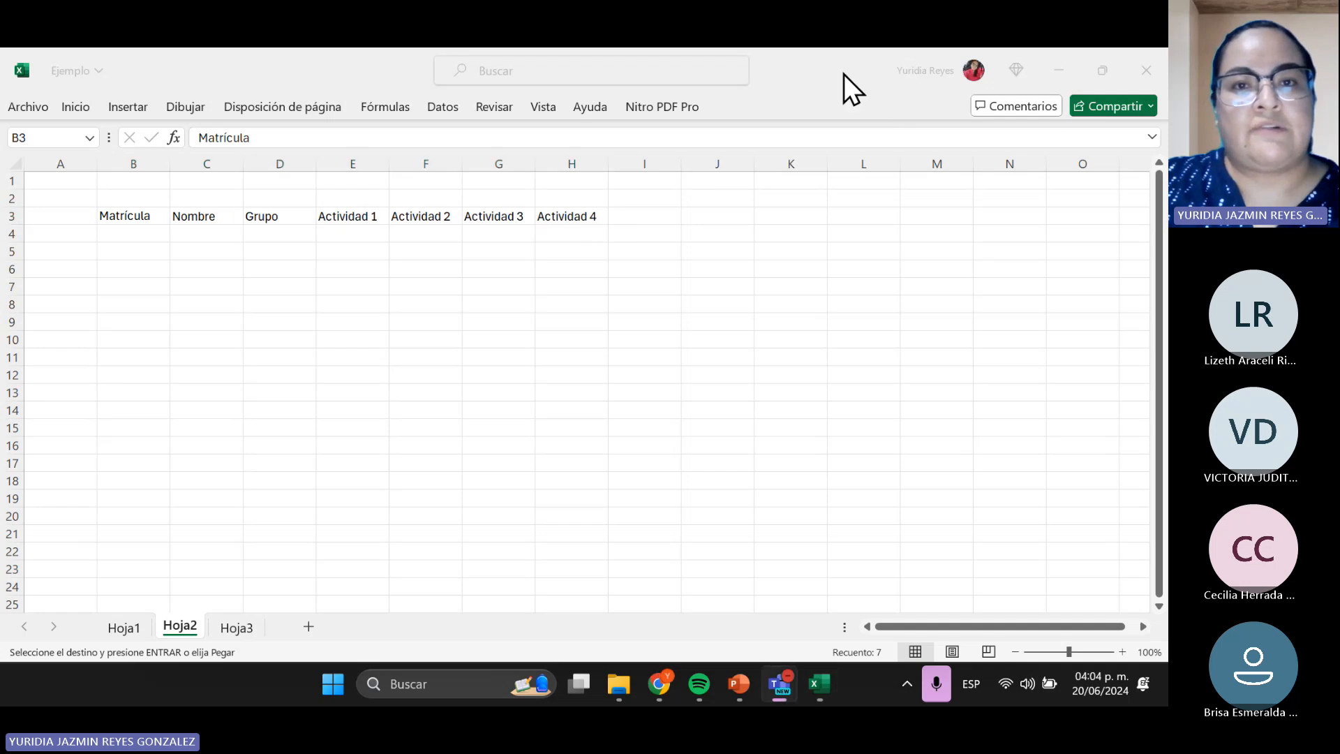
pyautogui.click(129, 213)
pyautogui.click(122, 216)
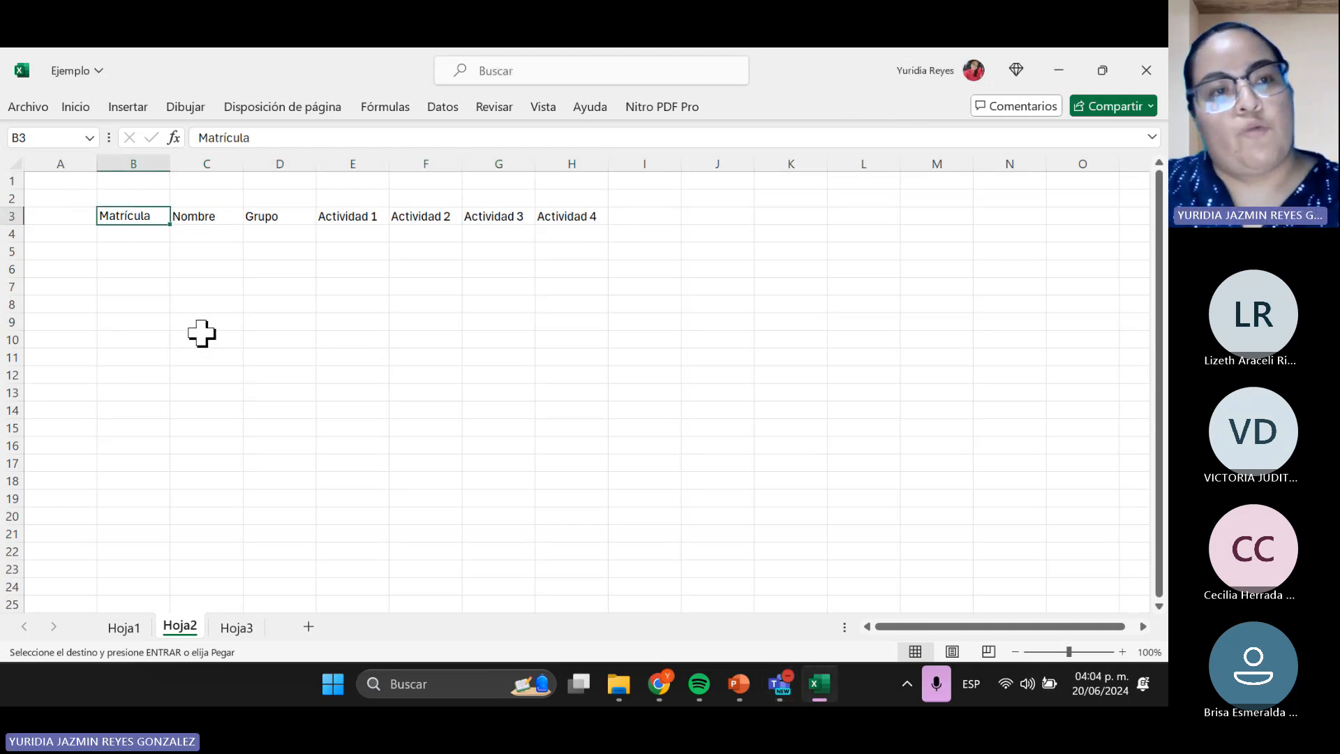
pyautogui.hotkey('ctrl', 'c')
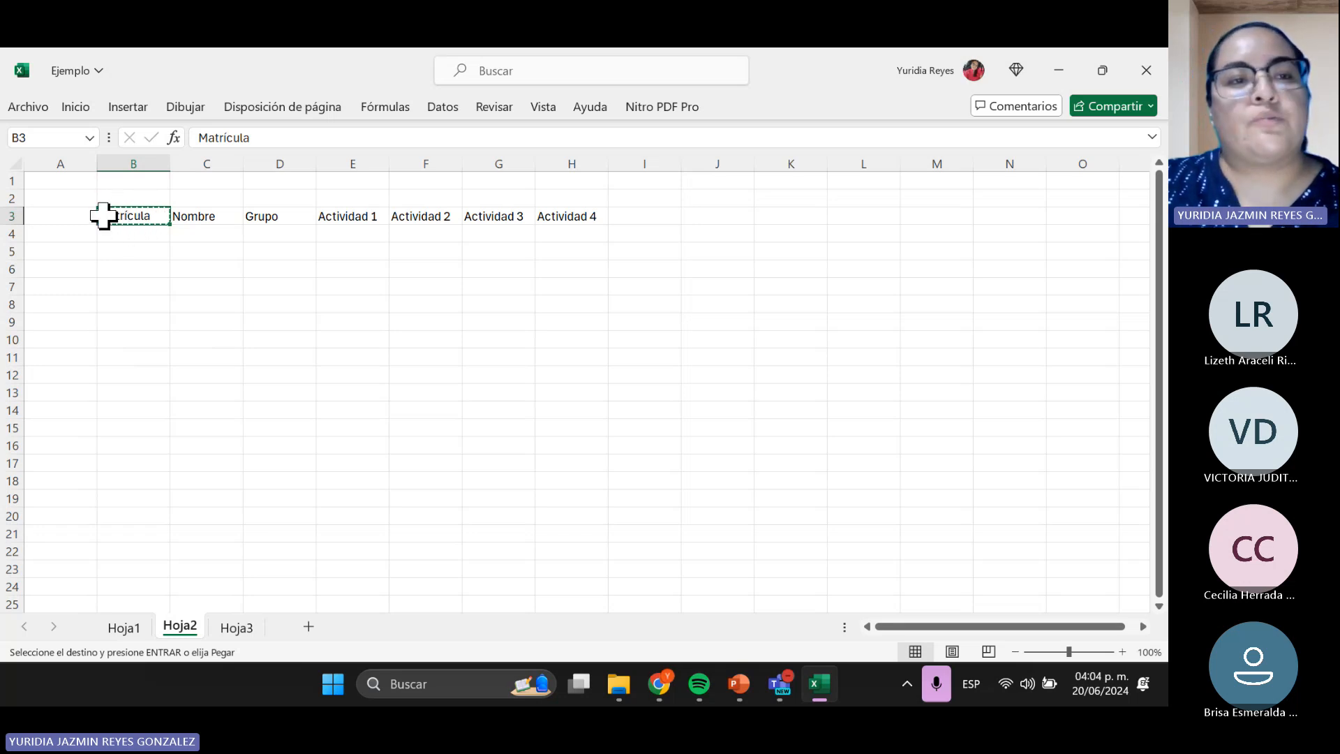
pyautogui.click(134, 361)
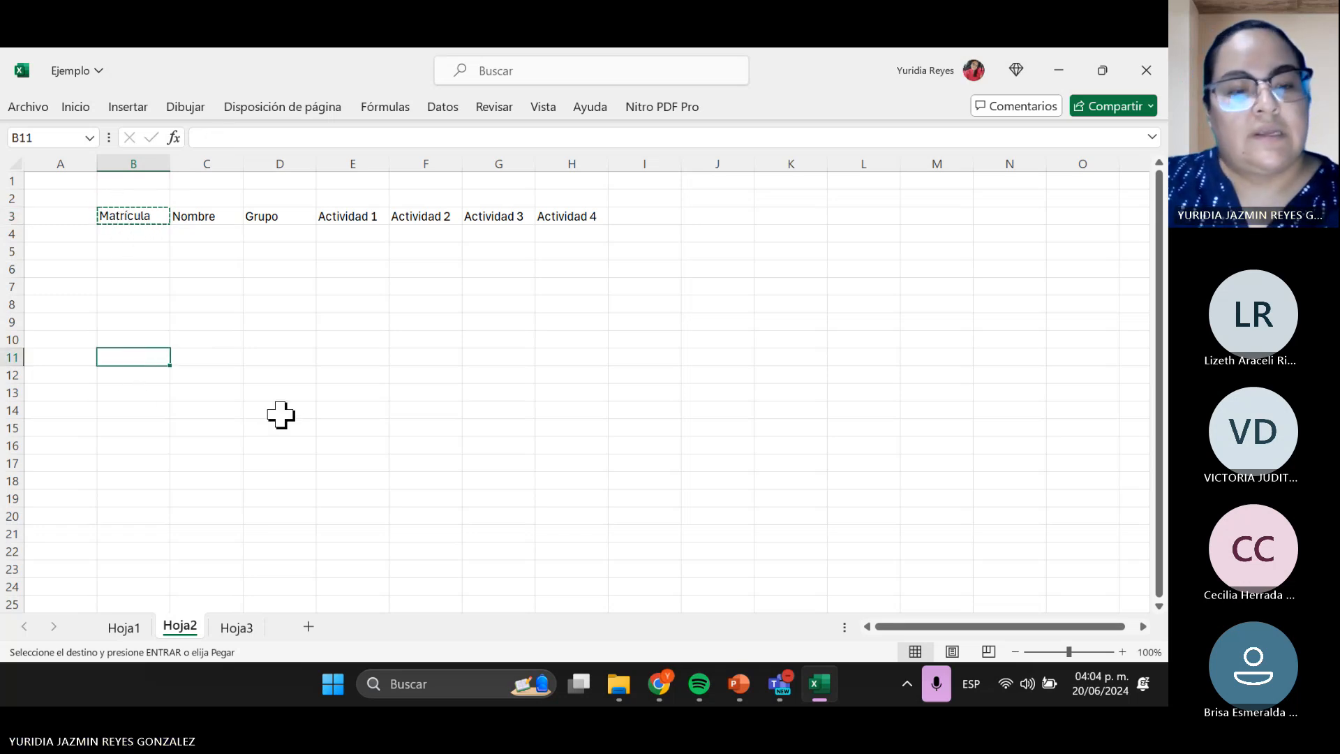
pyautogui.hotkey('ctrl', 'v')
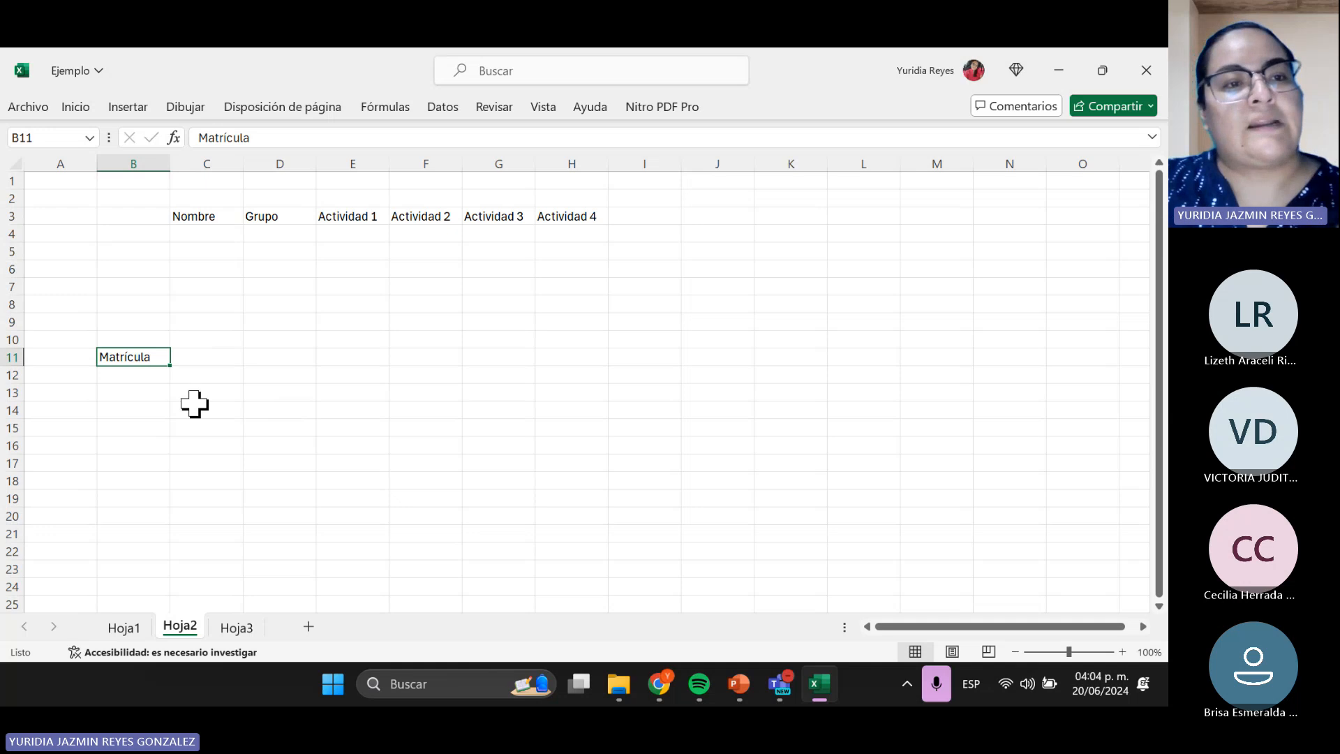
# - Check the emptied cell B3, the moved header in B11 and the headers remaining in C3:H3 on Hoja2
pyautogui.click(128, 216)
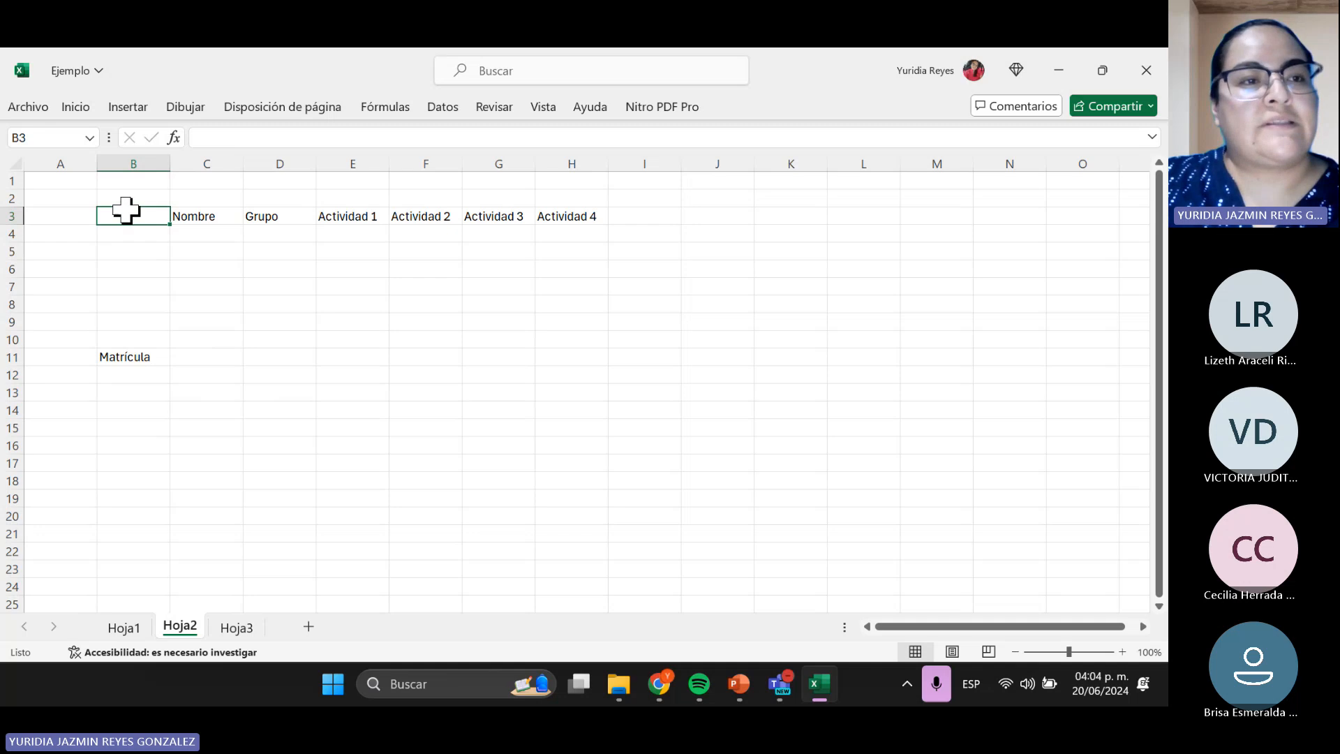
pyautogui.click(123, 359)
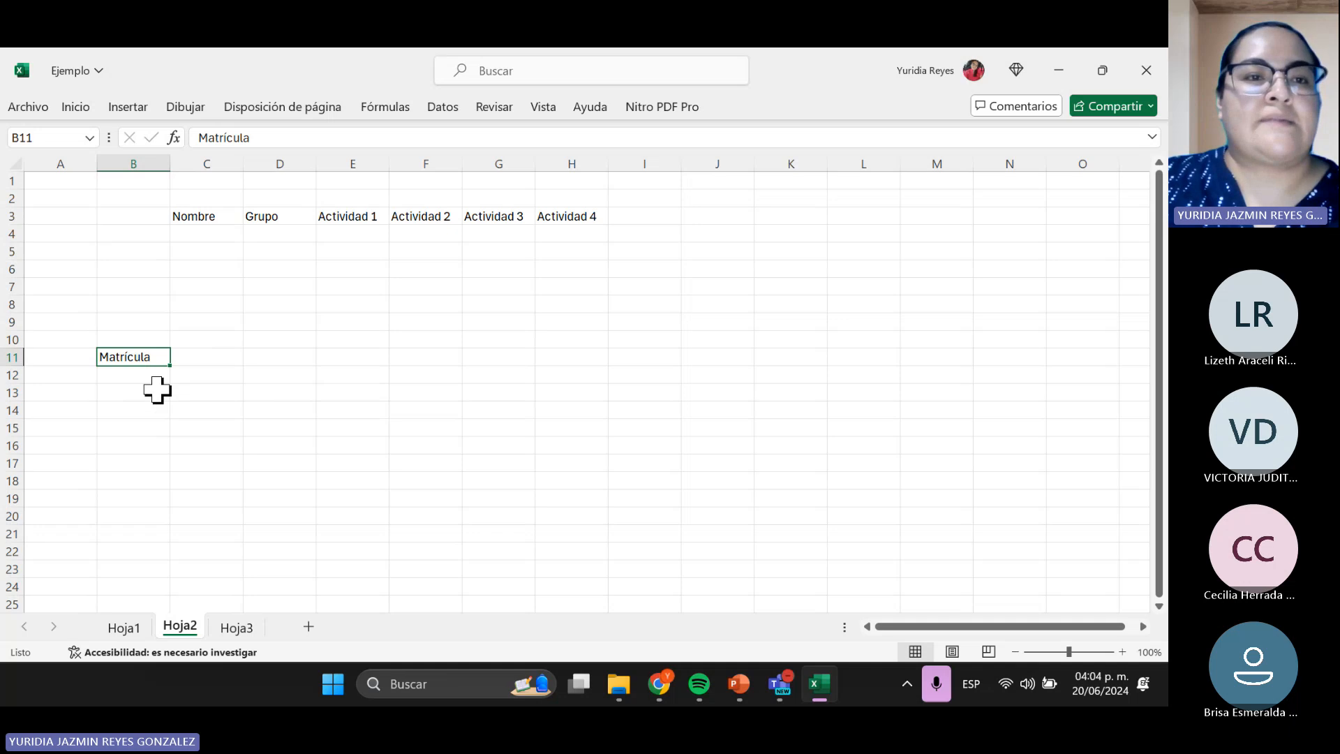
pyautogui.moveTo(188, 220); pyautogui.dragTo(547, 218)
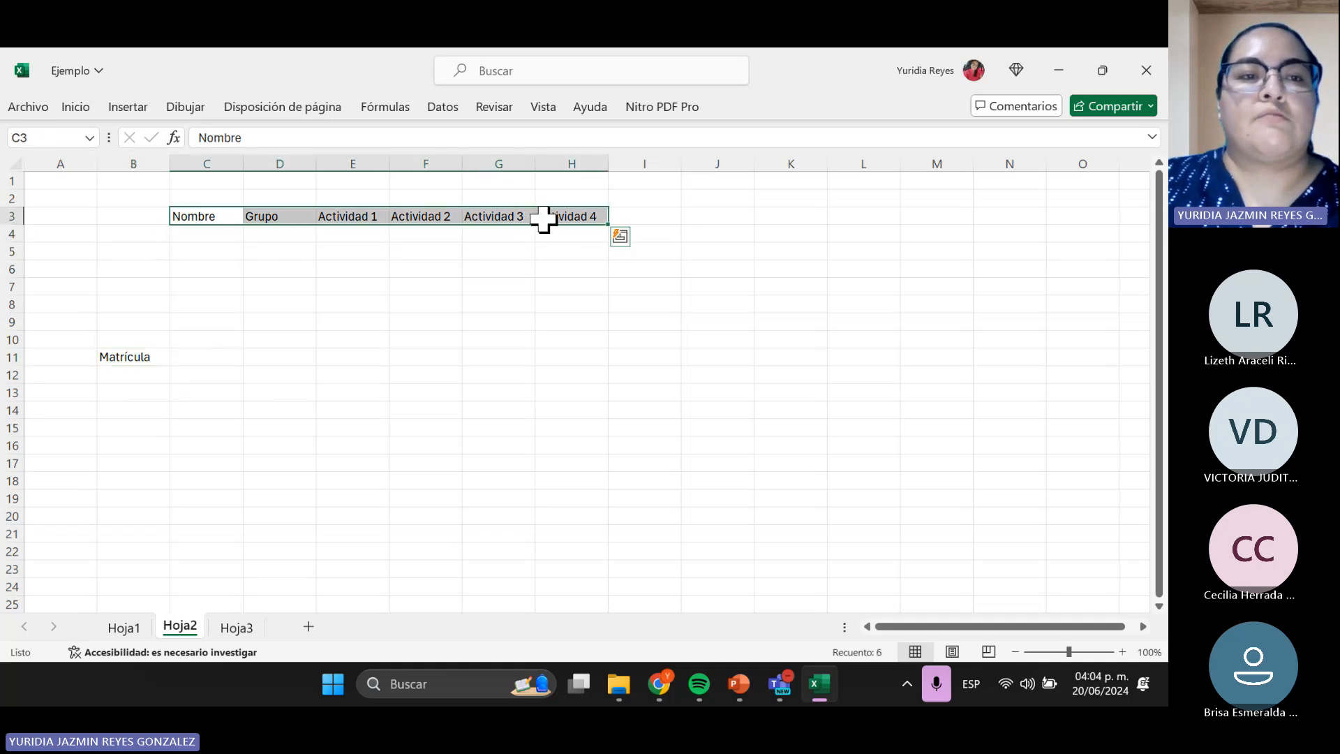
# - Copy the "Nombre" header from cell C3, paste it into C8 and end the copy mode
pyautogui.click(195, 216)
pyautogui.hotkey('ctrl', 'c')
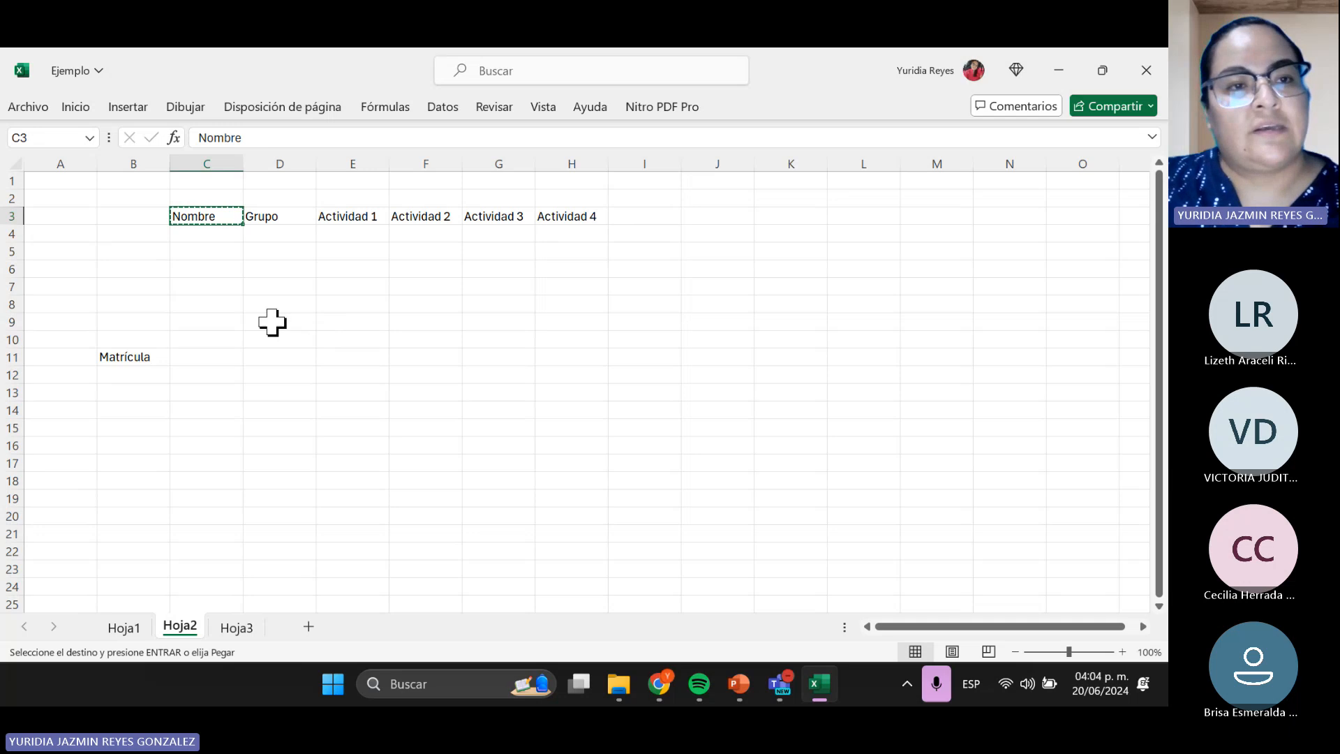
pyautogui.click(209, 301)
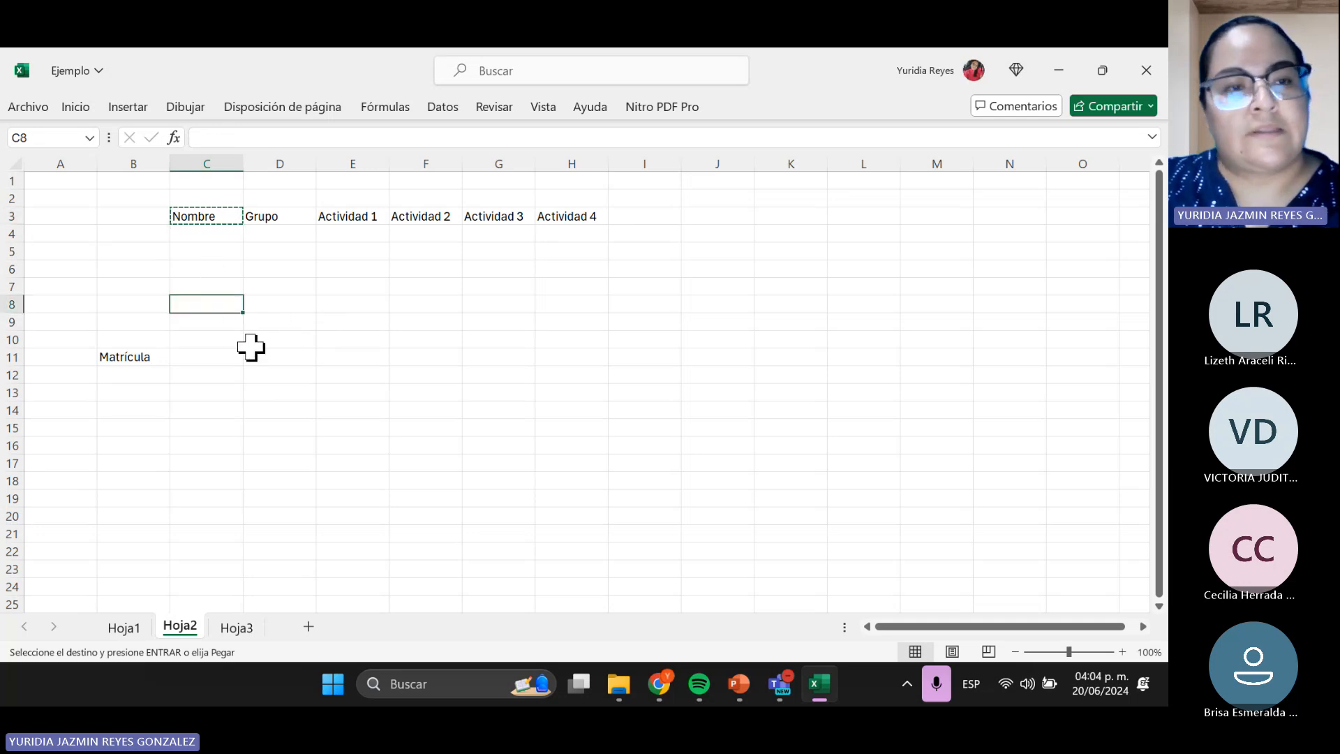
pyautogui.hotkey('ctrl', 'v')
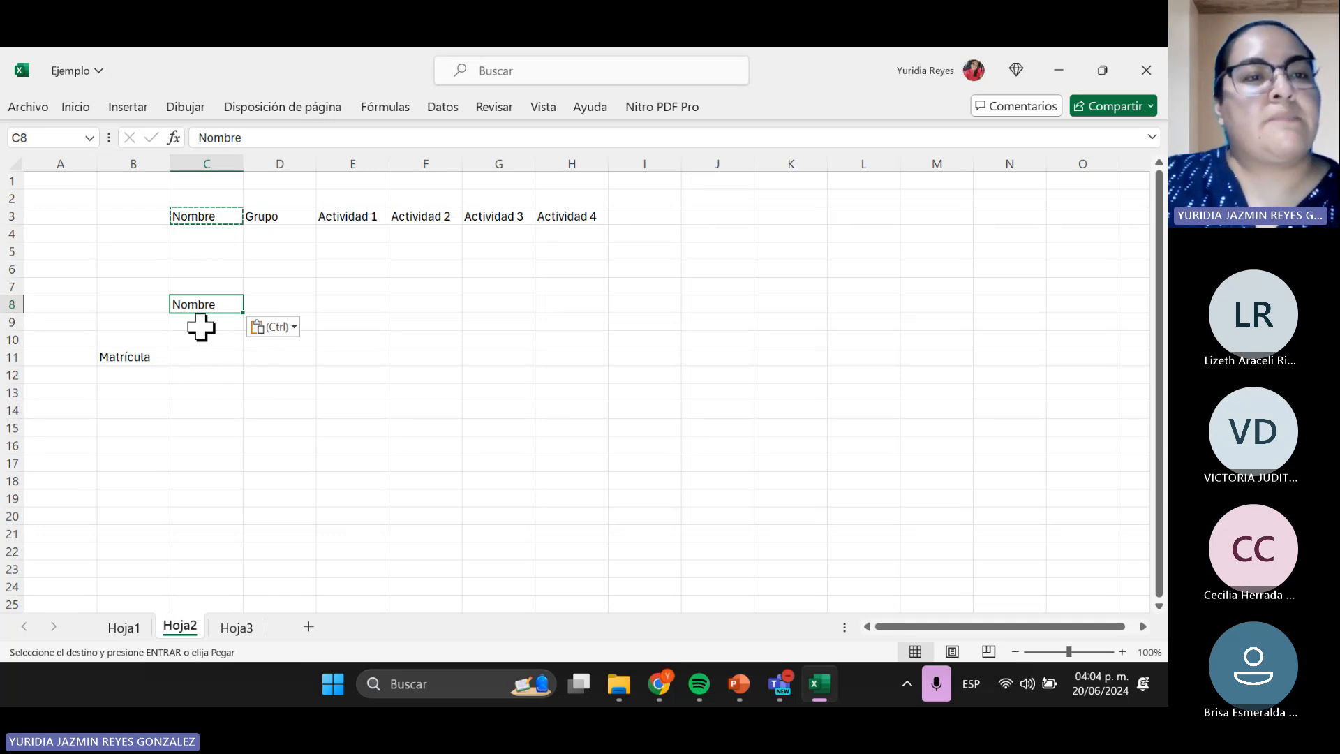
pyautogui.press('Escape')
# - Compare the original "Nombre" header in C3 with its copy in C8, and switch to slide 56 in PowerPoint
pyautogui.click(207, 220)
pyautogui.doubleClick(207, 220)
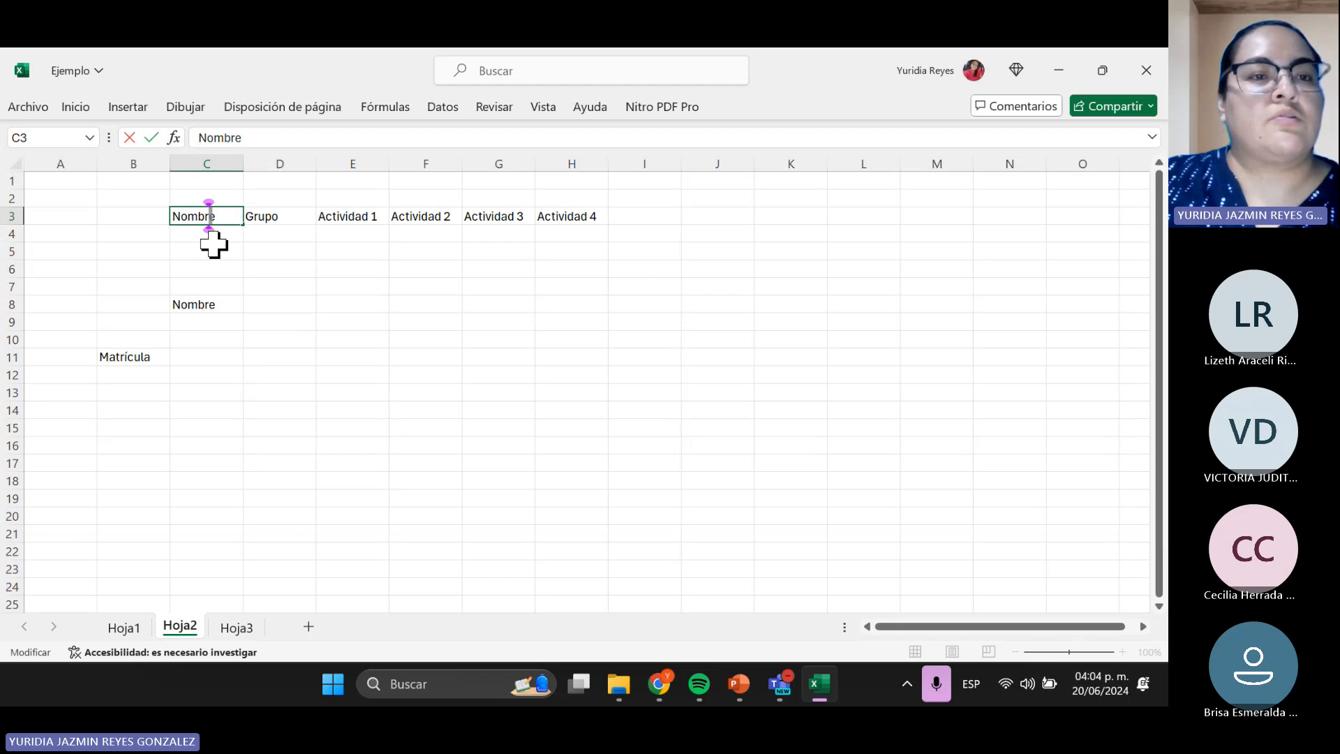
pyautogui.click(212, 248)
pyautogui.click(203, 219)
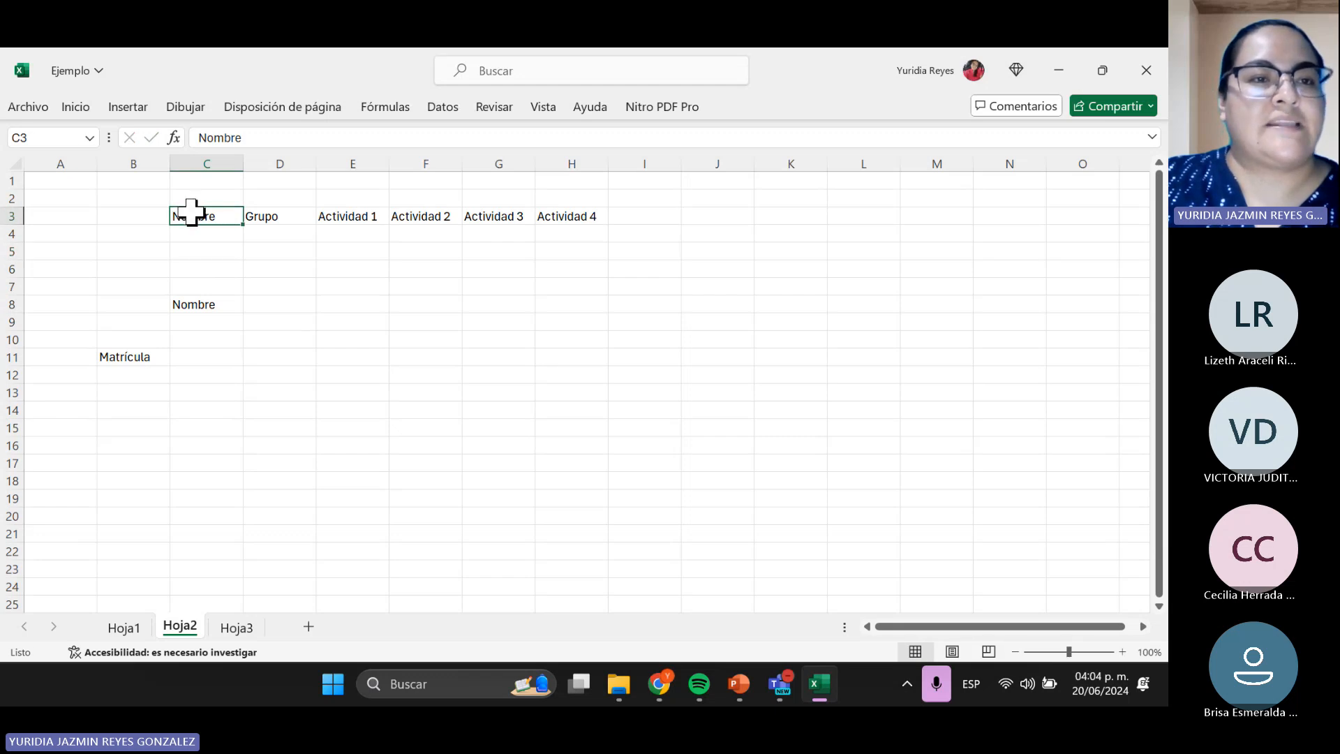
pyautogui.click(192, 308)
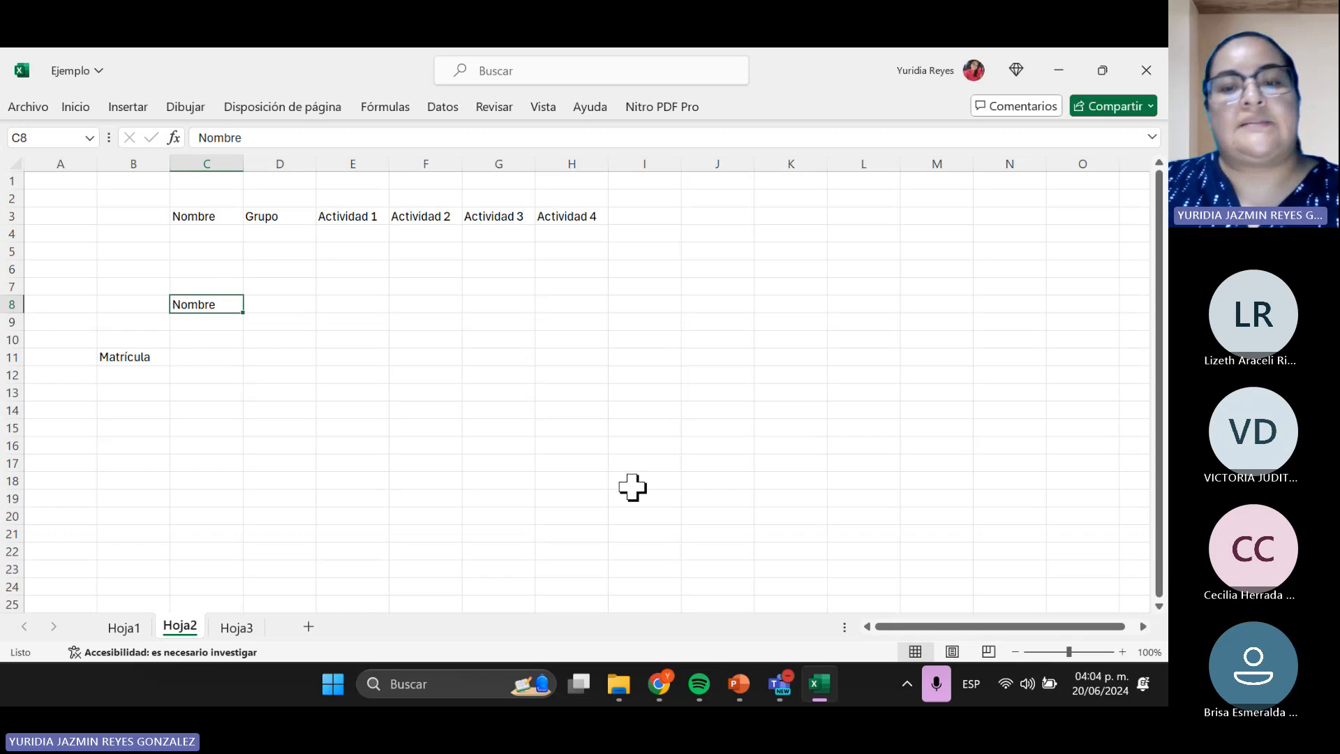
pyautogui.click(740, 682)
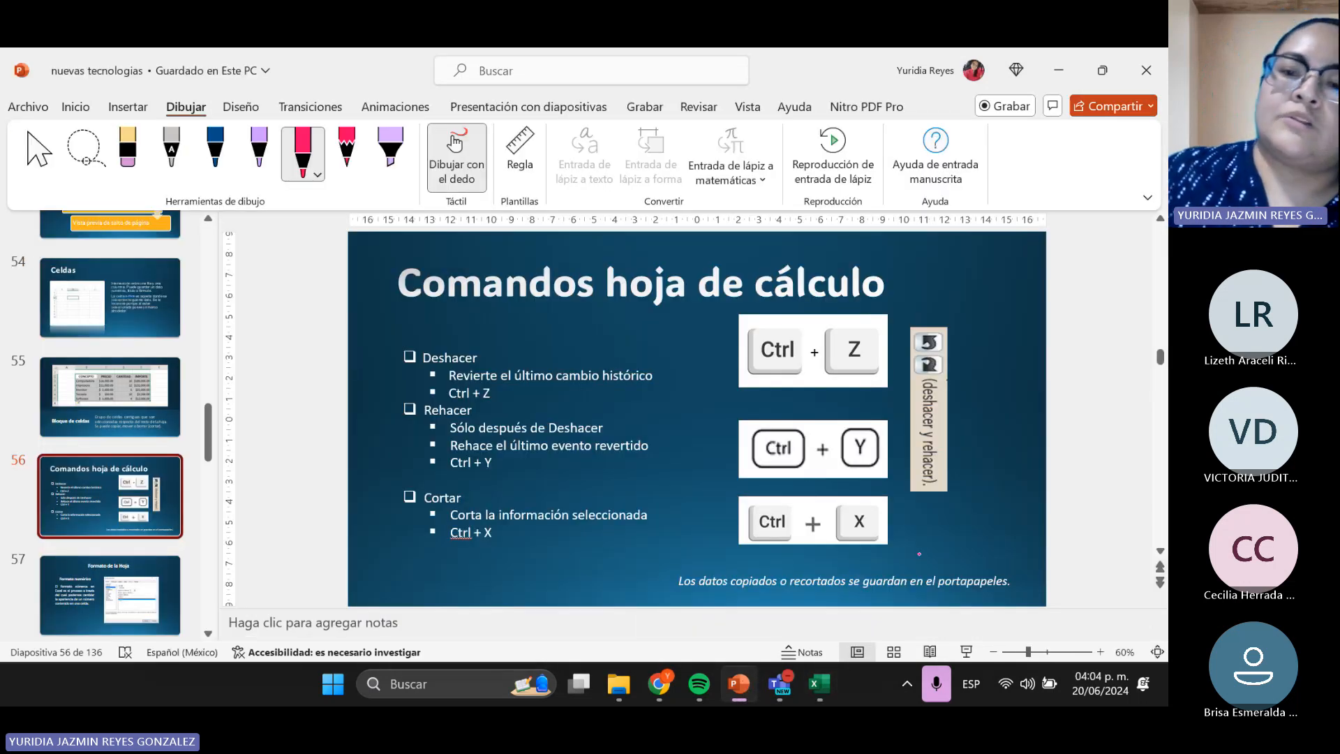
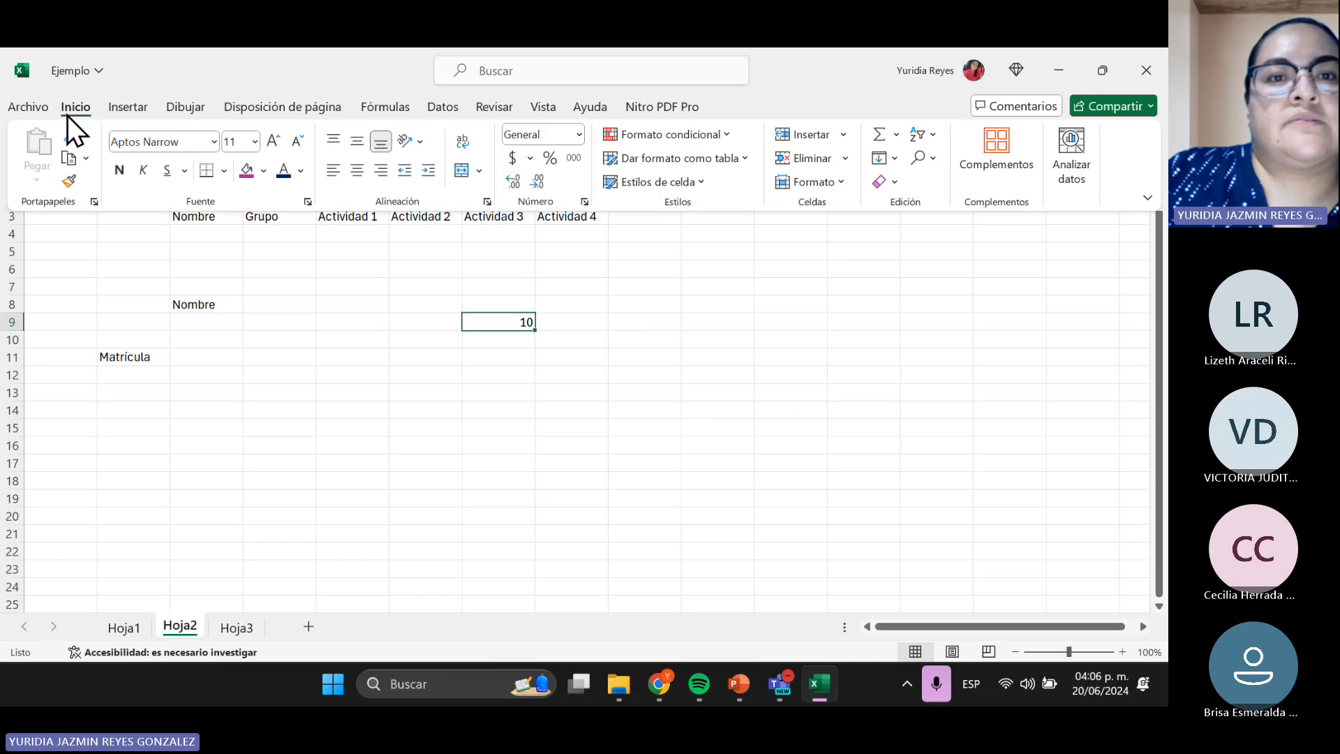
# - View the number formats available for cell G9, and delete columns A to F on Hoja2
pyautogui.click(580, 138)
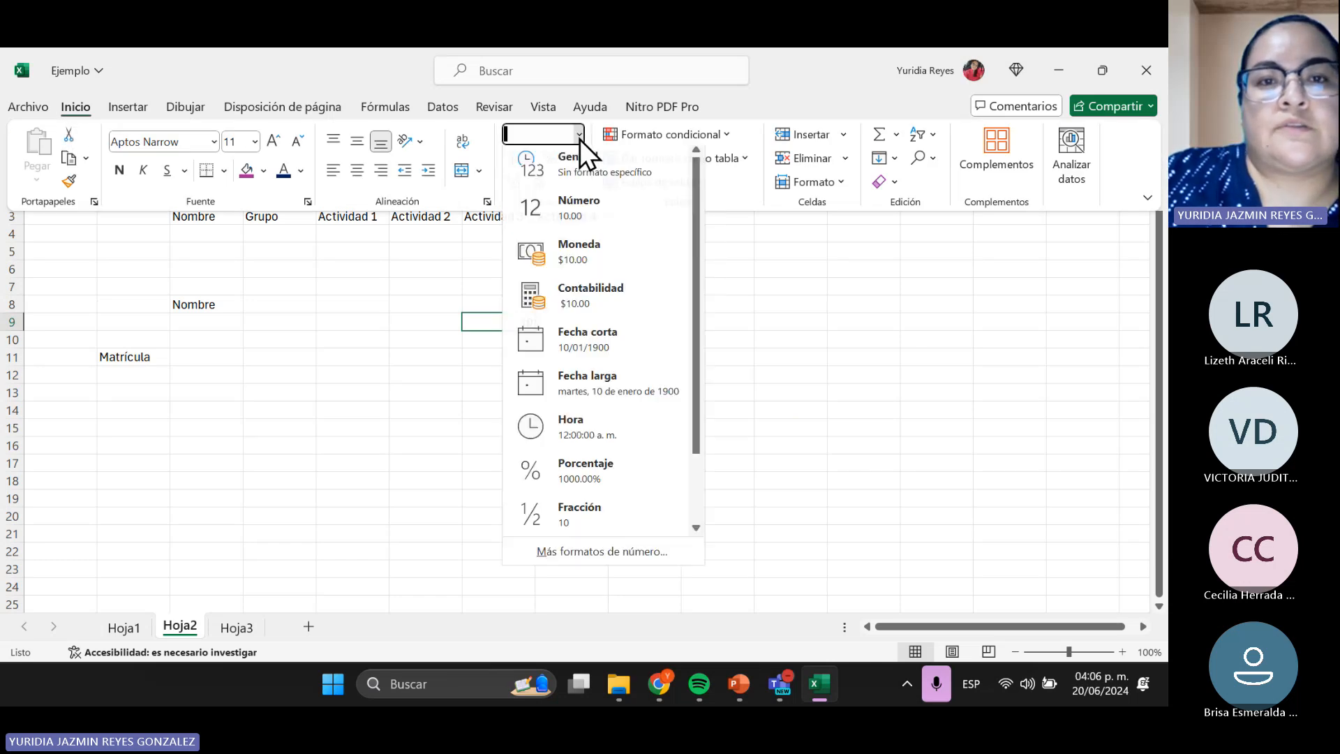
pyautogui.click(580, 139)
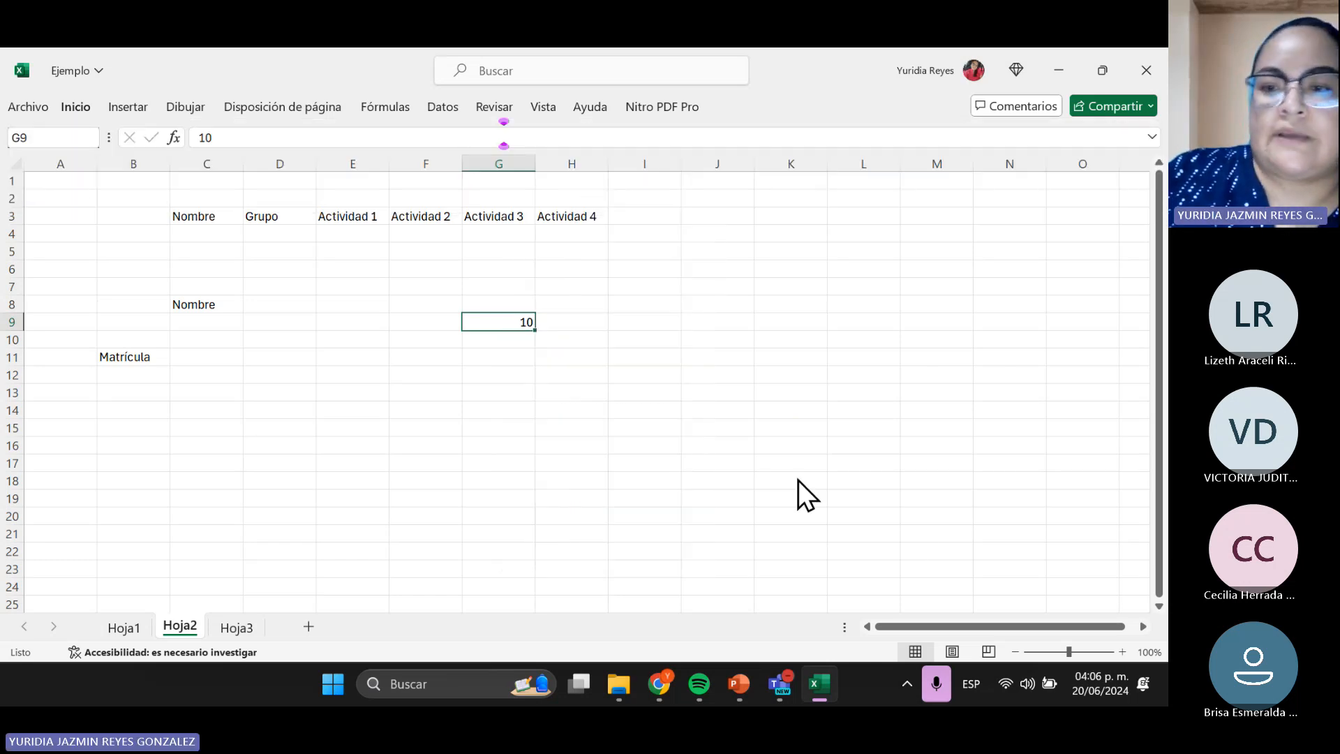
pyautogui.moveTo(405, 157); pyautogui.dragTo(54, 150)
pyautogui.rightClick(54, 150)
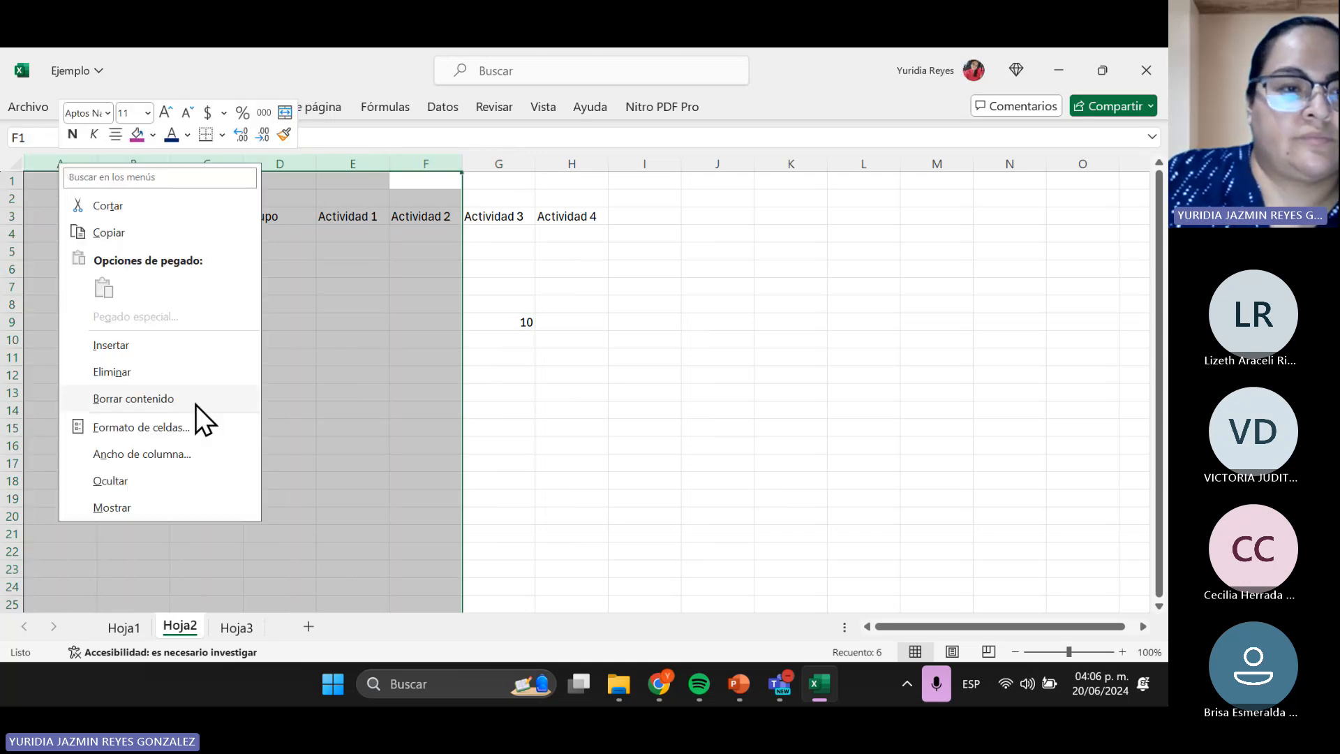
pyautogui.click(152, 373)
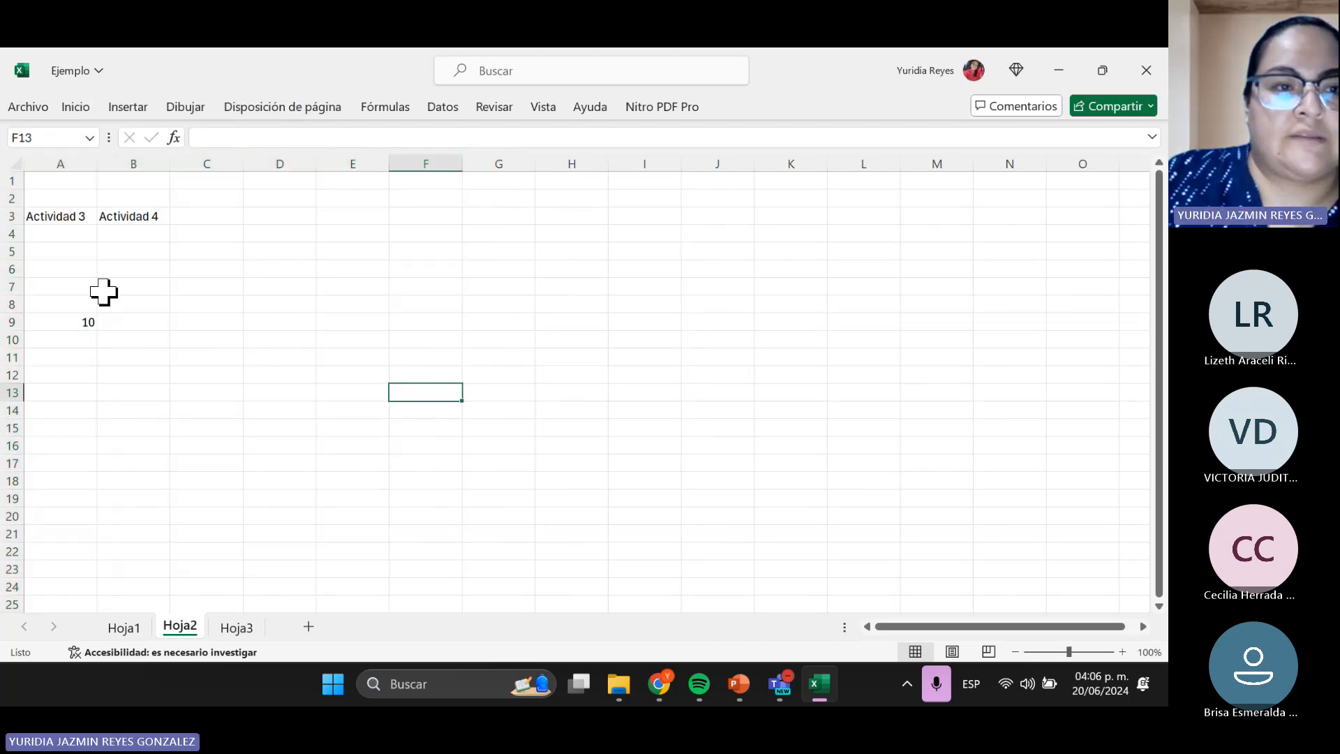
# - Increase the font size of the number in cell A9 to 72
pyautogui.click(77, 321)
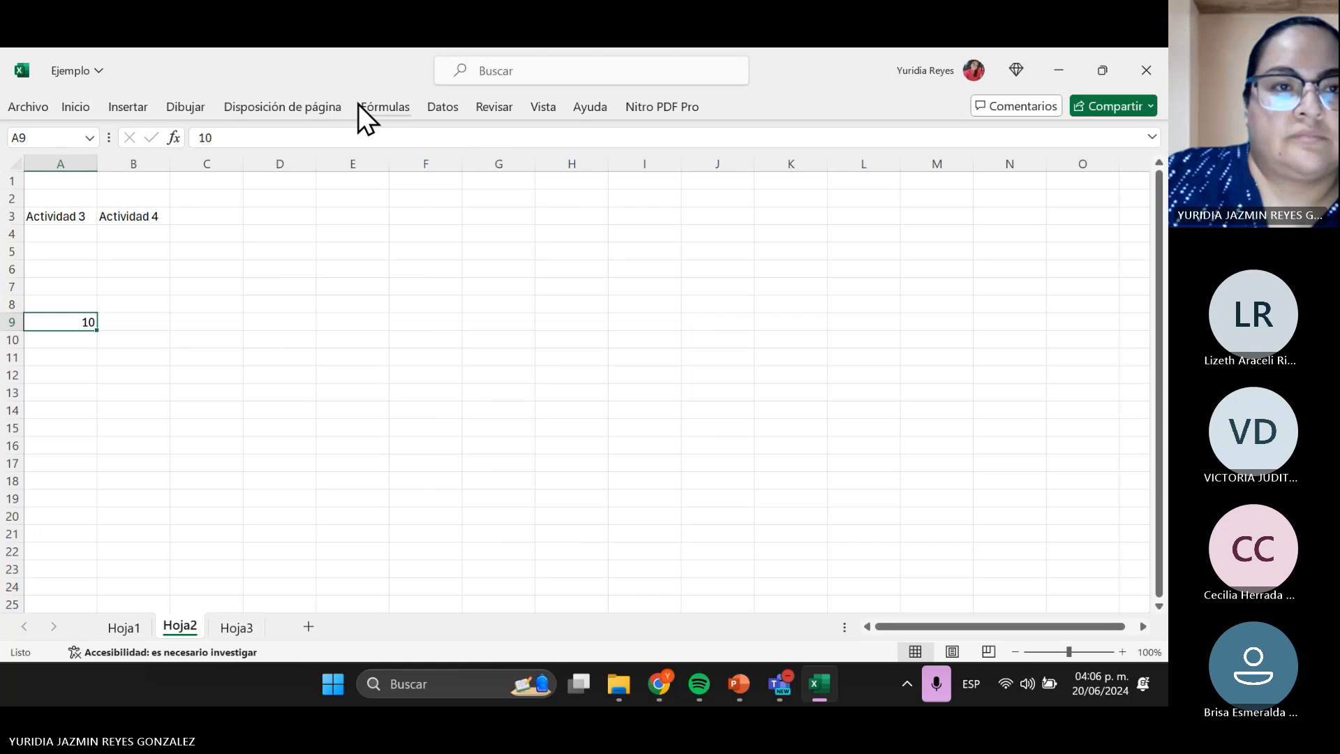
pyautogui.click(75, 108)
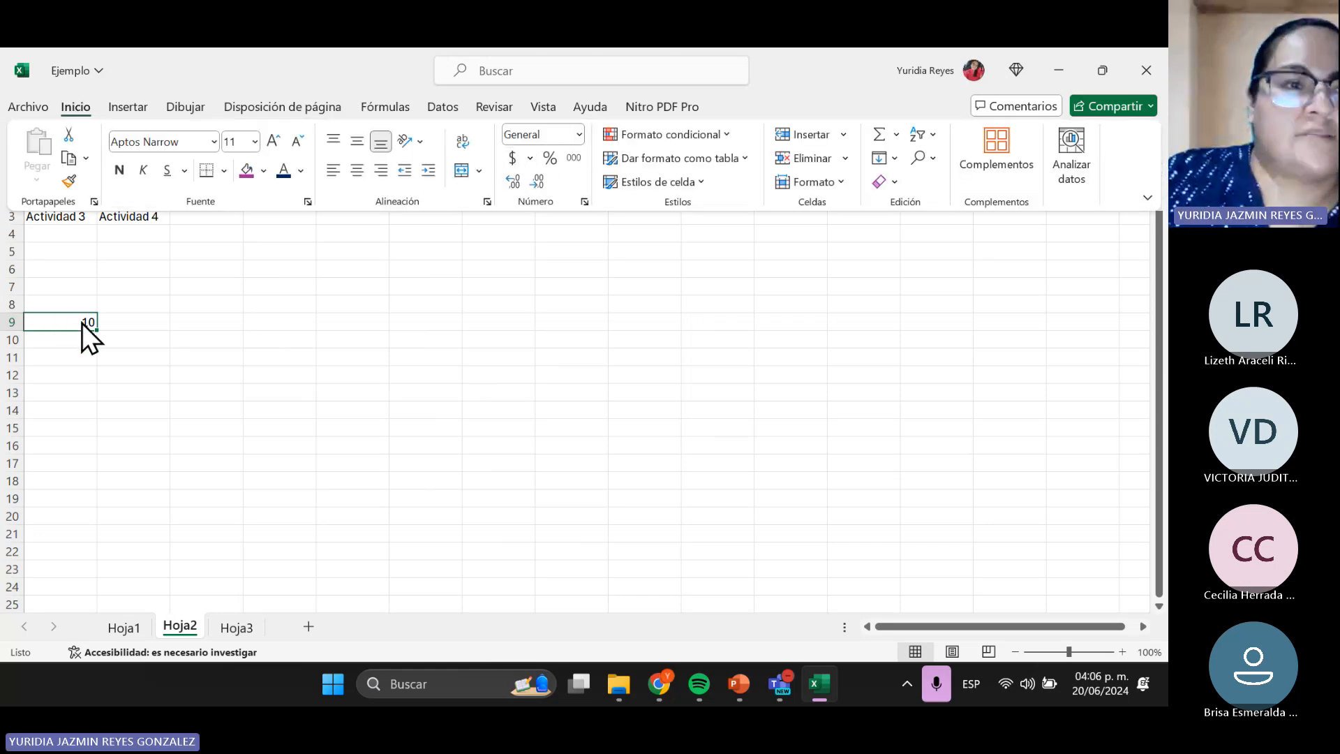
pyautogui.click(273, 141)
pyautogui.click(273, 141)
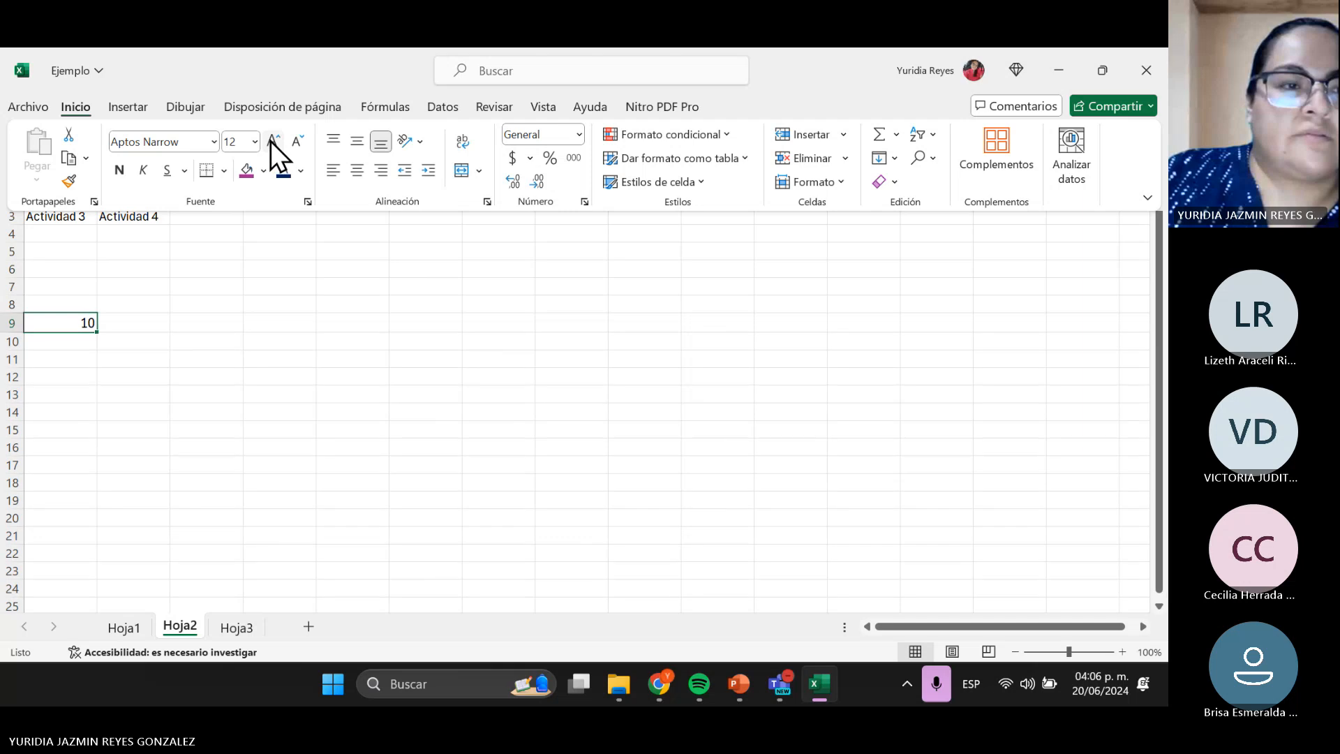
pyautogui.click(273, 141)
pyautogui.click(273, 141)
pyautogui.click(273, 141)
pyautogui.click(273, 141)
pyautogui.click(272, 141)
pyautogui.click(272, 141)
pyautogui.click(272, 141)
pyautogui.click(273, 141)
pyautogui.click(272, 141)
pyautogui.click(272, 141)
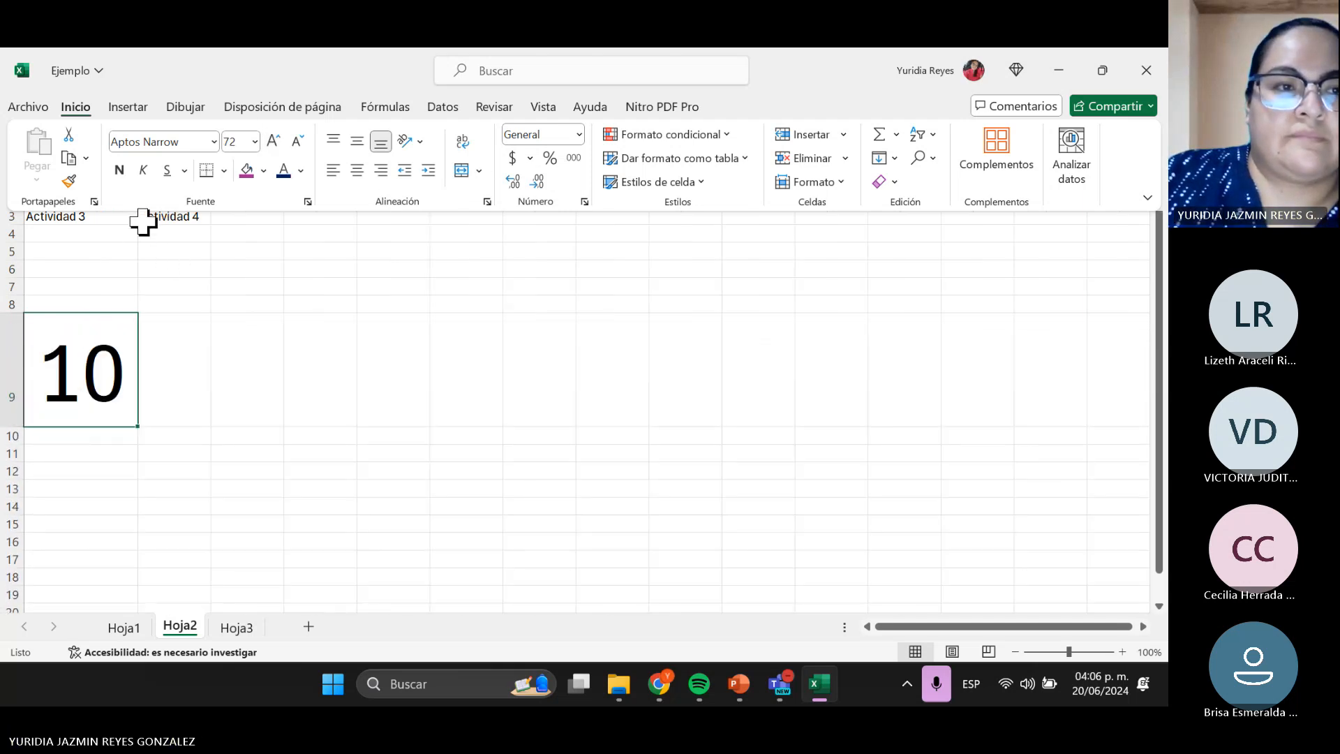
# - Apply the Número format to cell A9, and replace it with the Moneda format
pyautogui.click(580, 135)
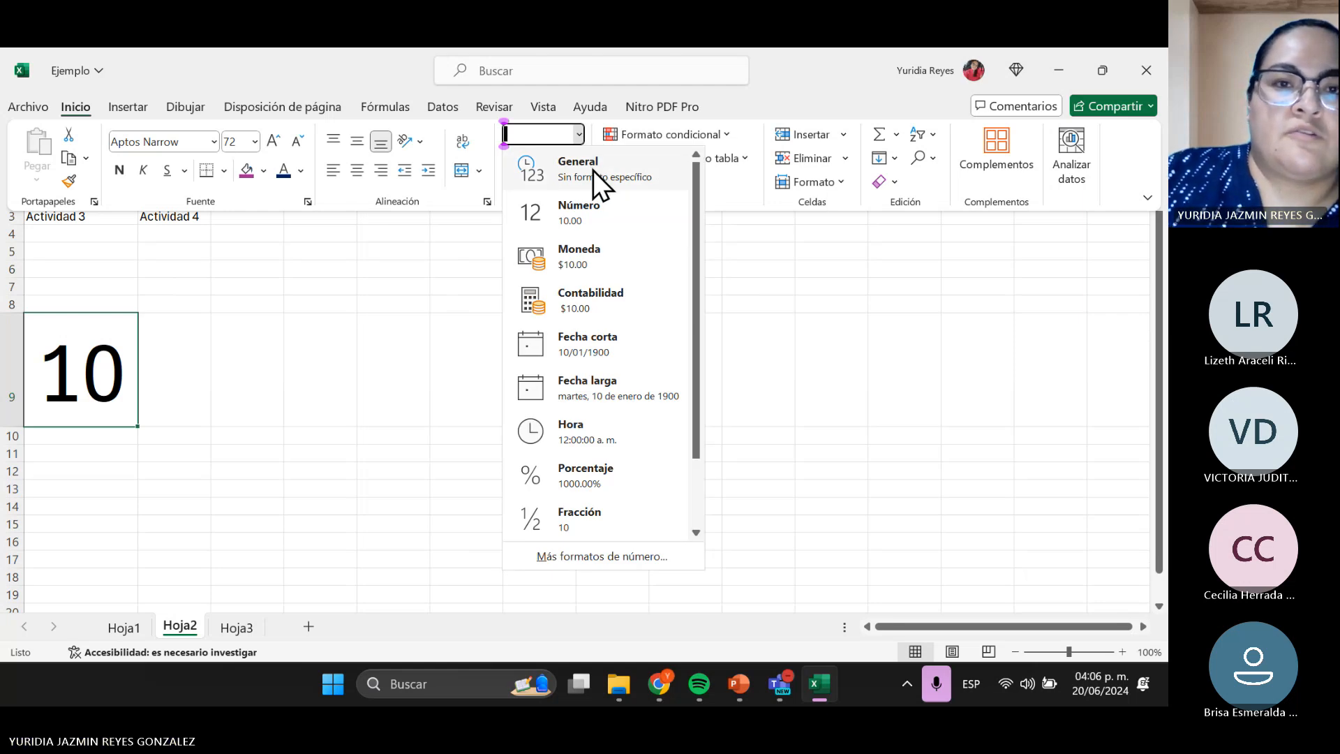
pyautogui.click(590, 220)
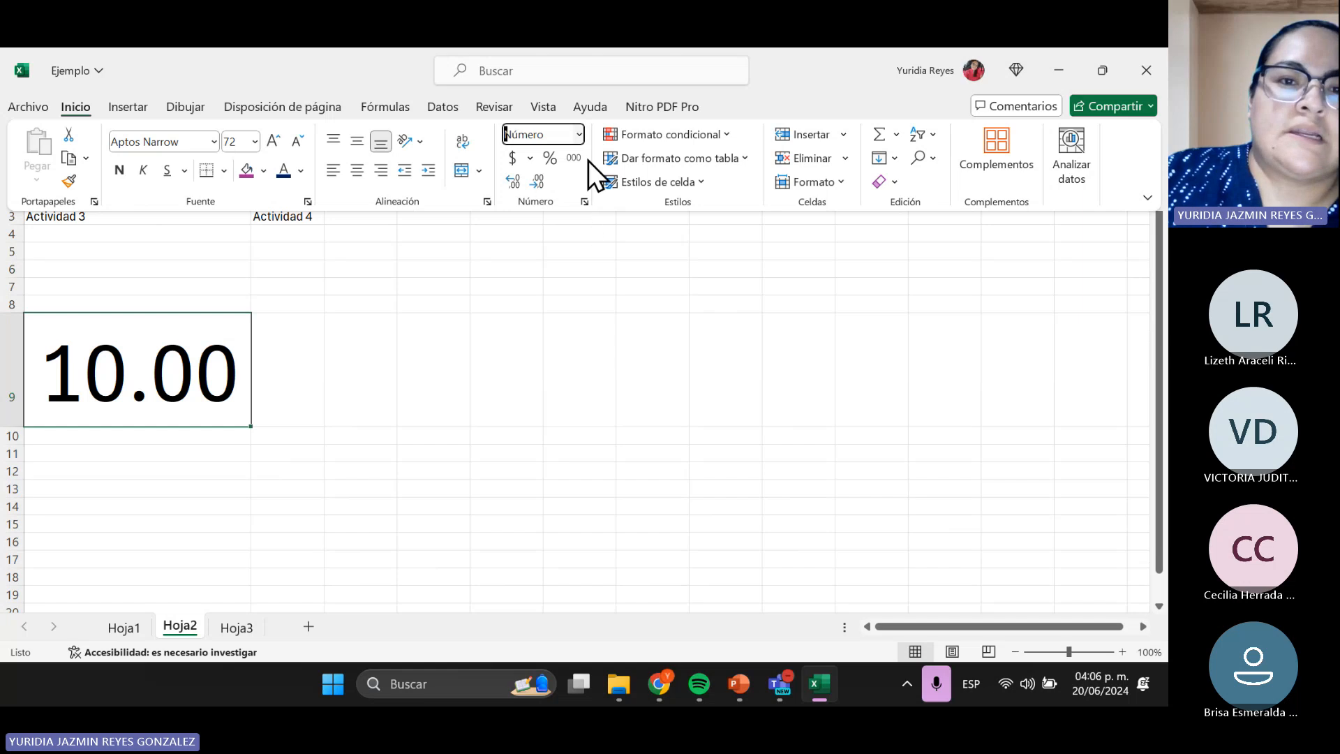
pyautogui.click(578, 135)
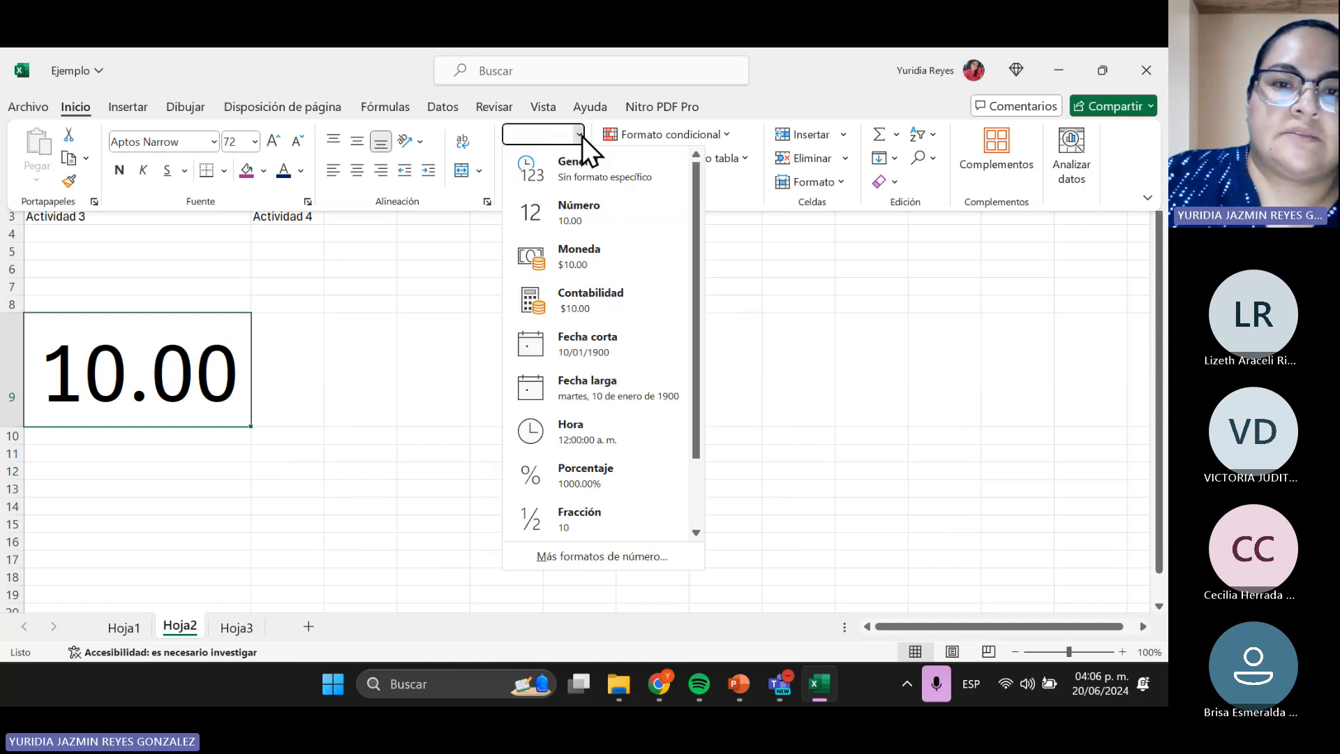
pyautogui.click(584, 264)
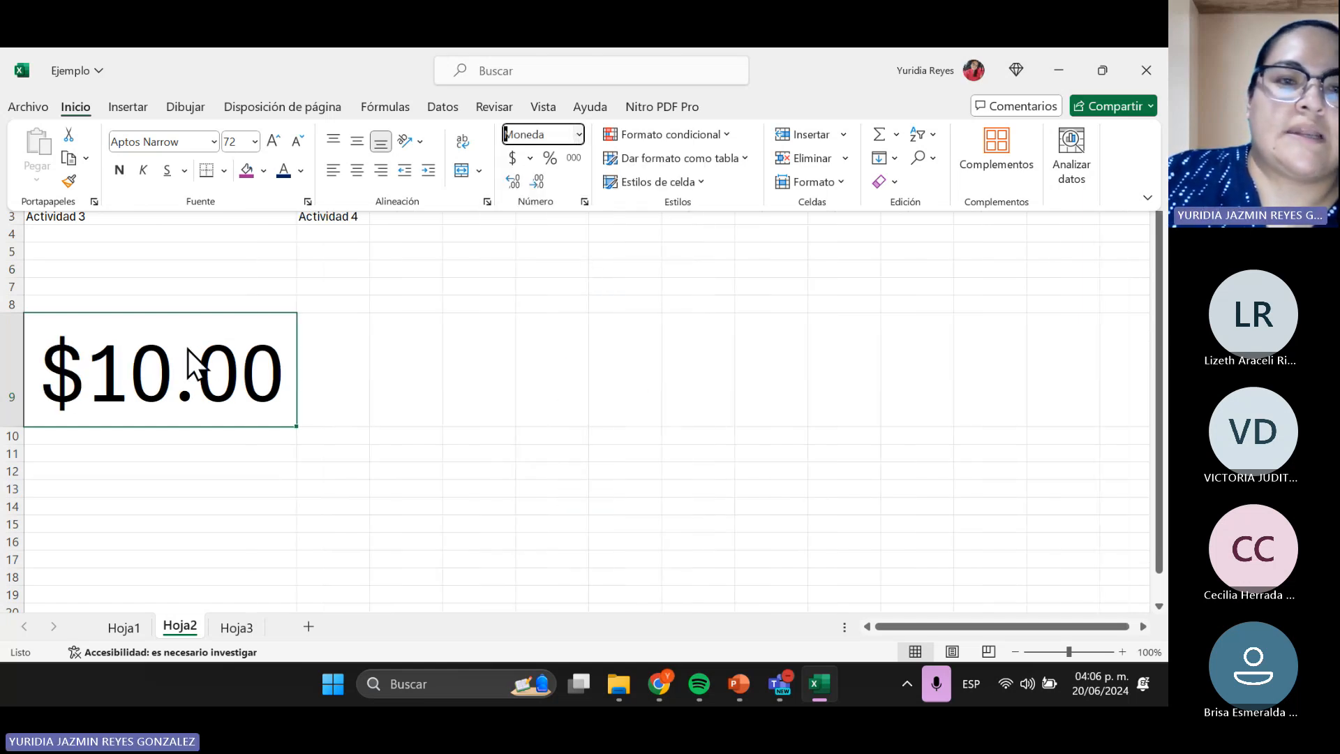
# - Change the number format of cell A9 to Contabilidad and after that to Fecha corta
pyautogui.click(578, 135)
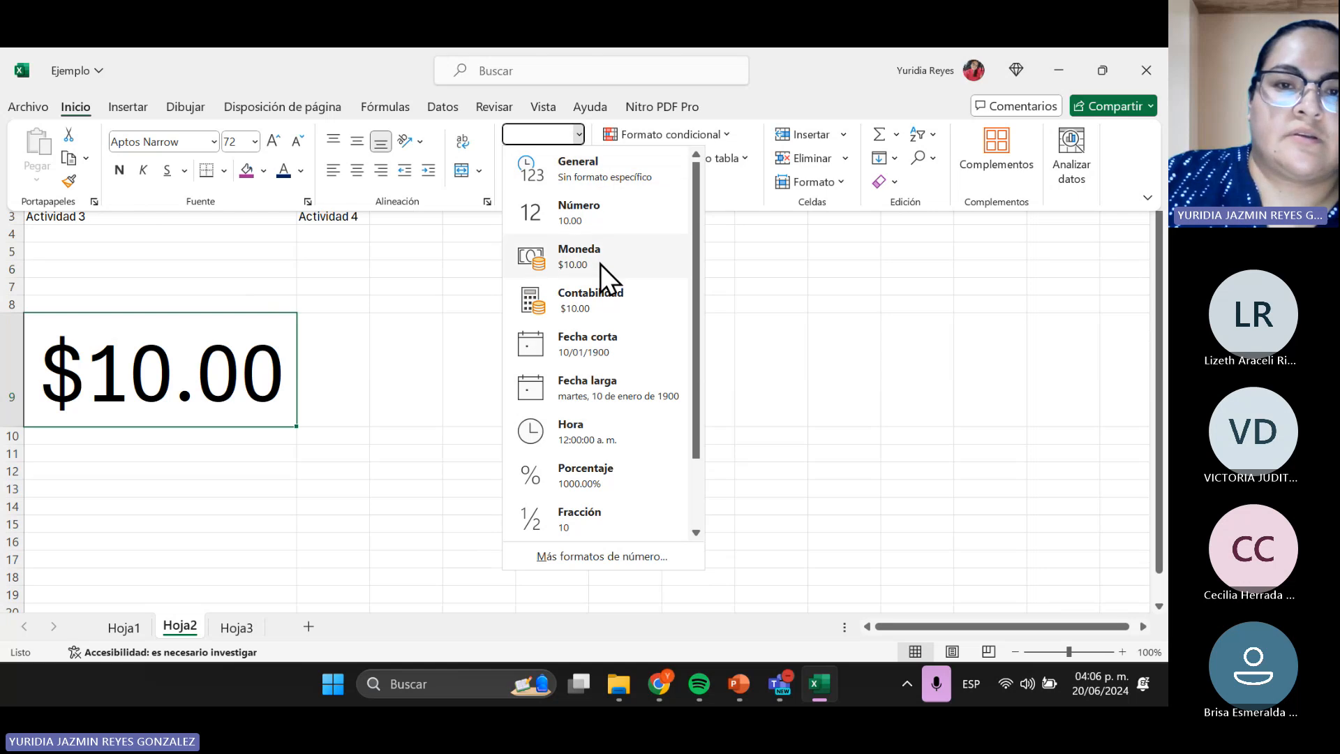
pyautogui.click(589, 312)
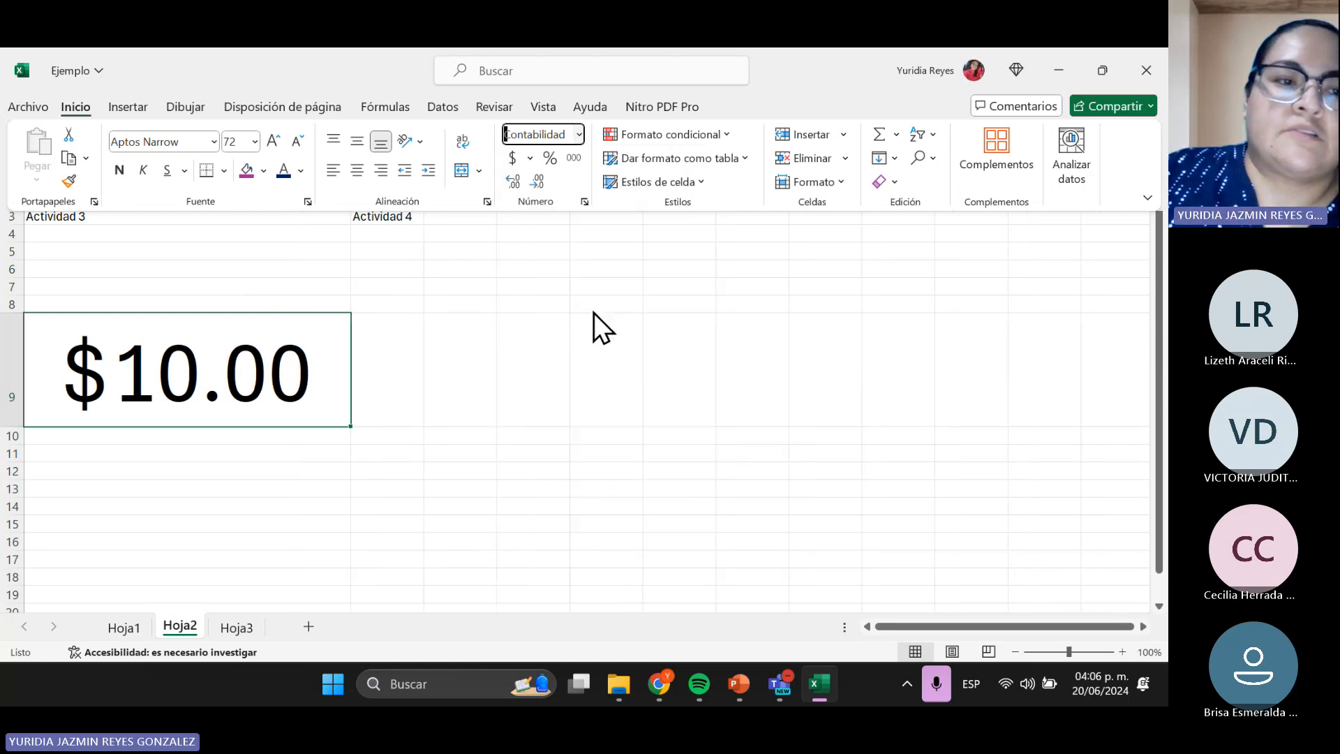
pyautogui.click(580, 135)
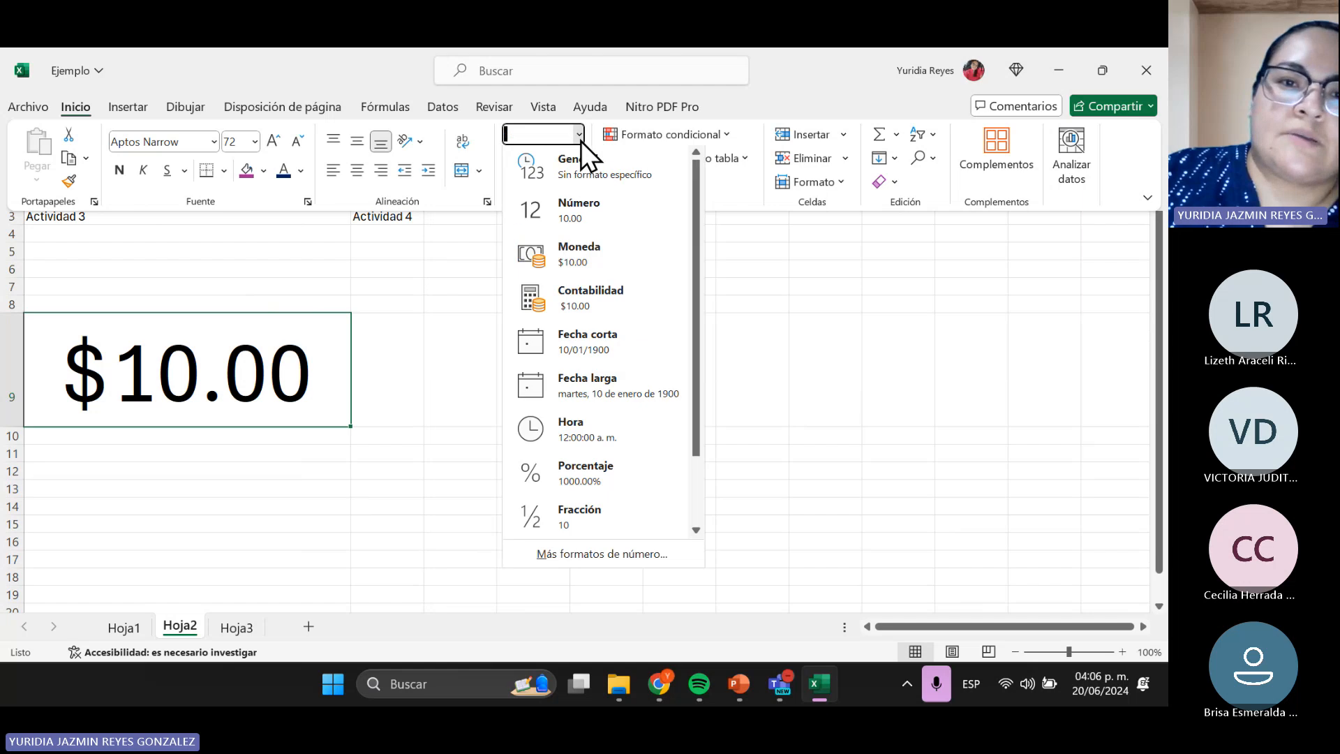
pyautogui.click(617, 354)
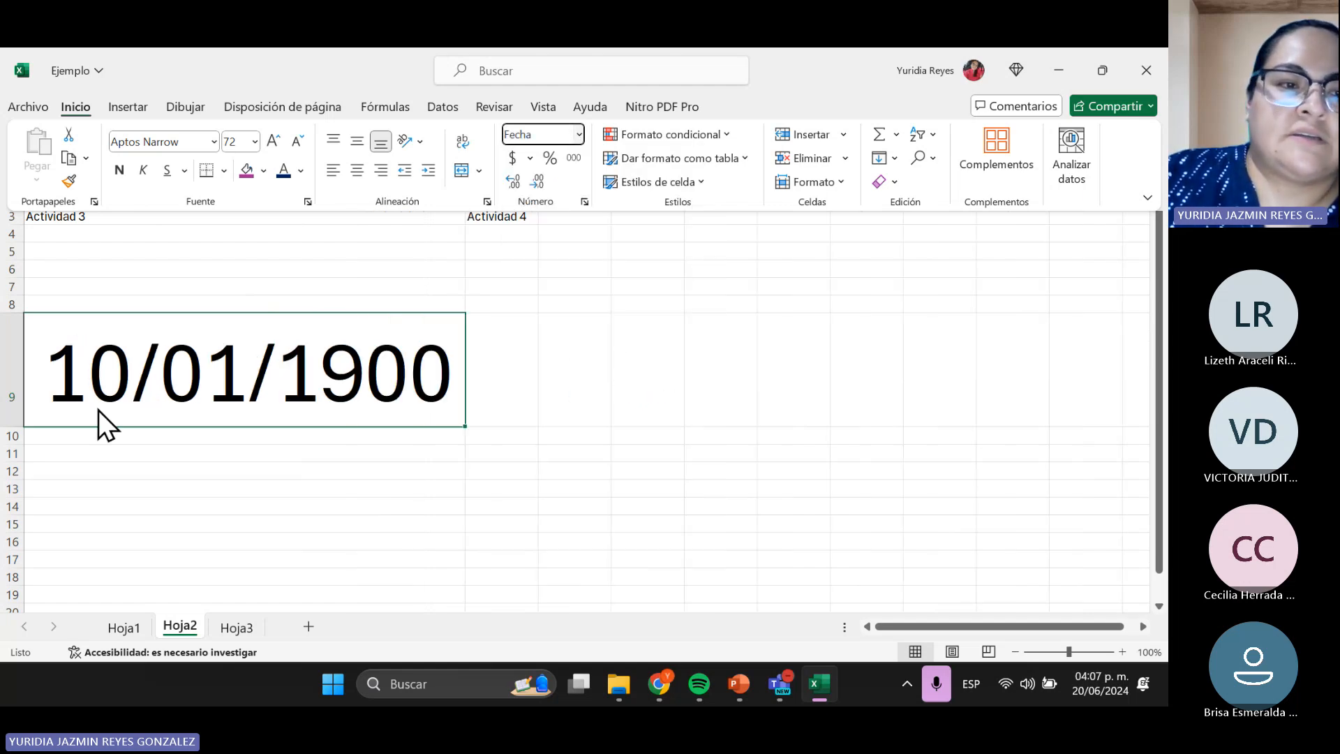
# - Show the value in cell A9 in the Fecha larga format, and switch it to the Hora format
pyautogui.click(580, 135)
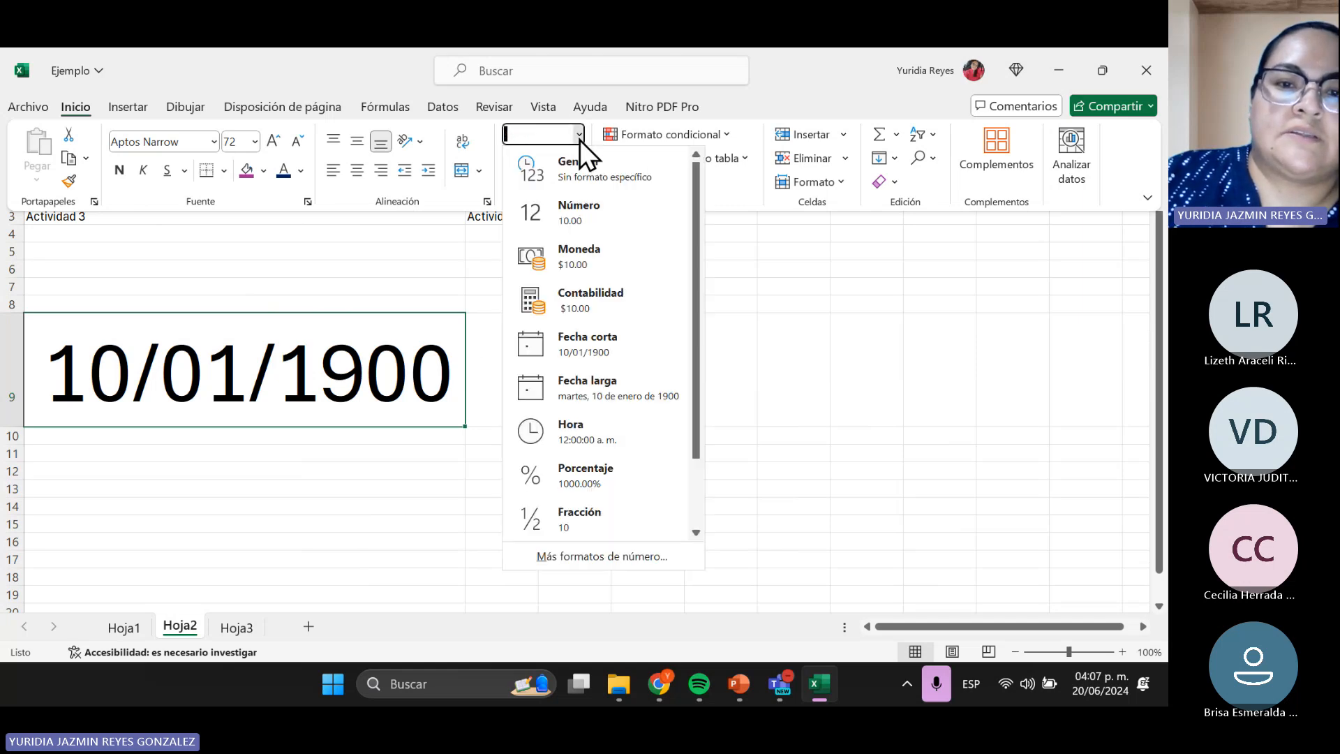
pyautogui.click(588, 394)
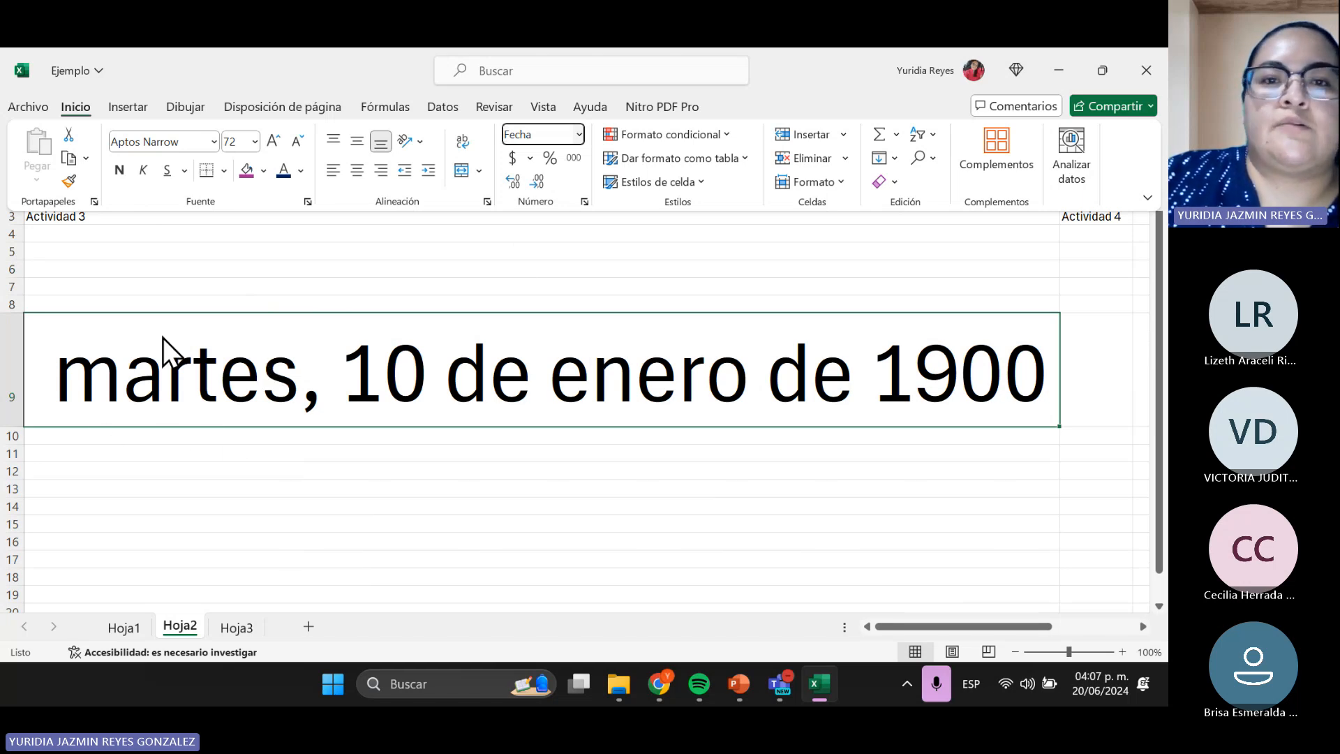
pyautogui.click(579, 135)
pyautogui.scroll(-2, 614, 405)
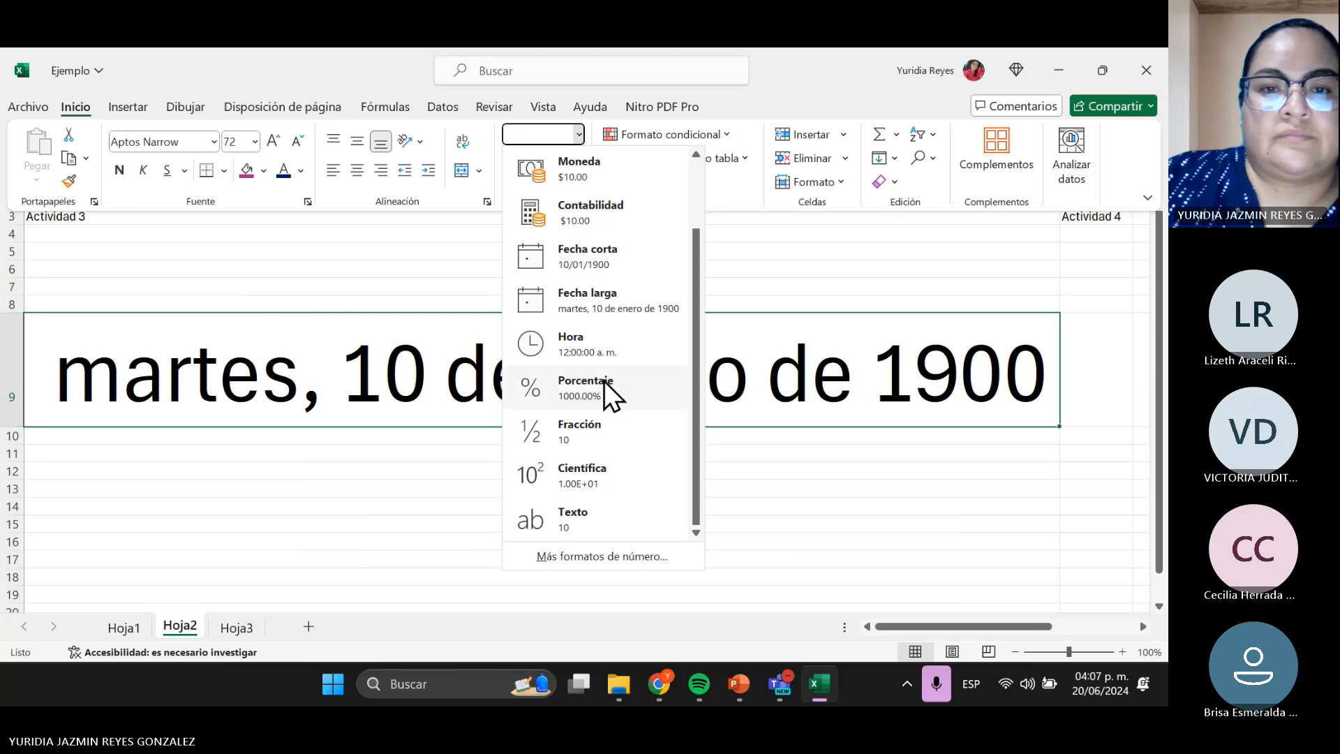
pyautogui.click(623, 365)
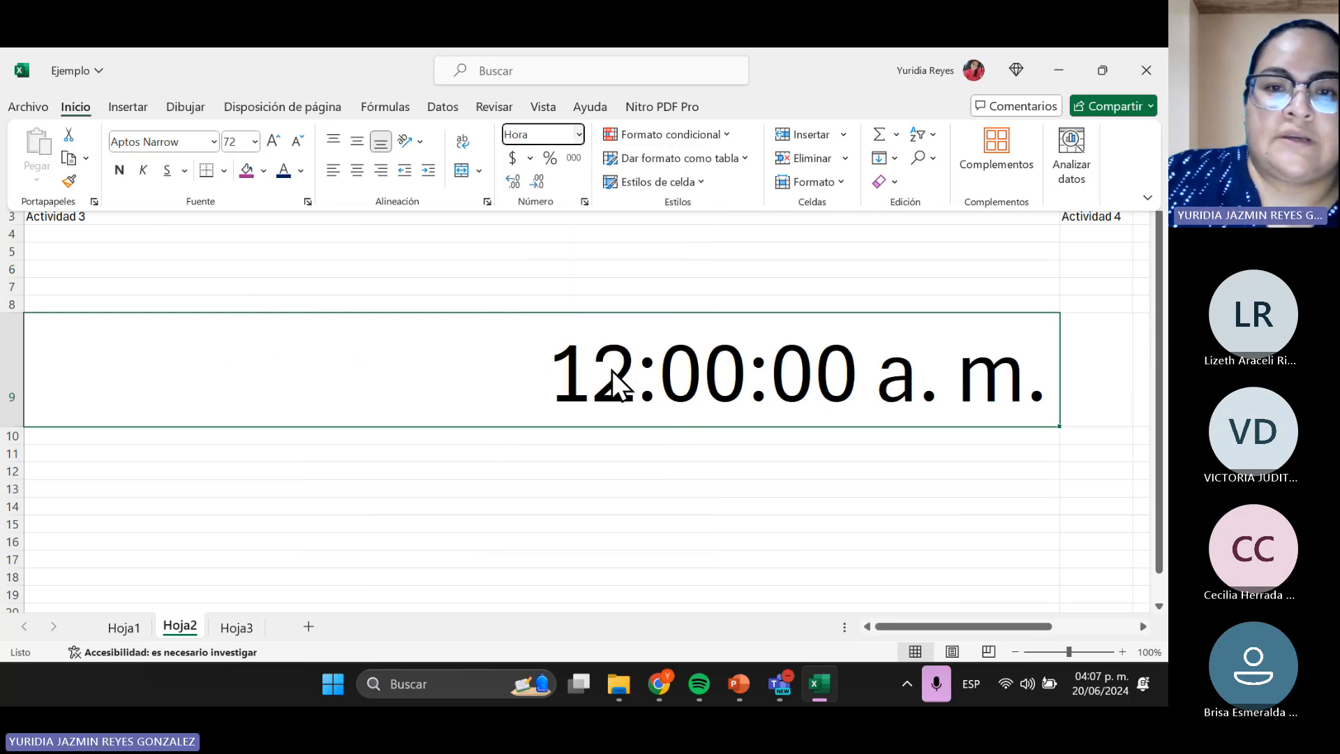
# - Format cell A9 as Porcentaje, and change it to the Fracción format
pyautogui.click(580, 135)
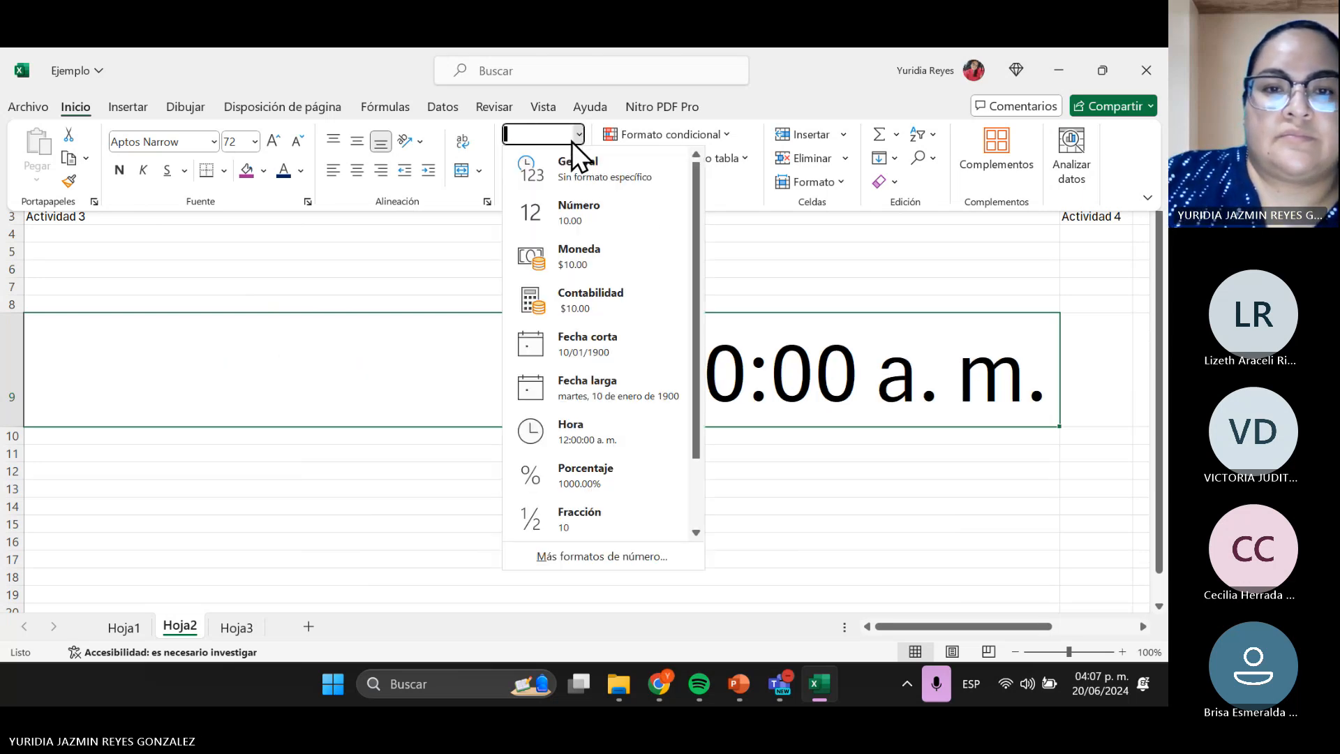
pyautogui.click(602, 475)
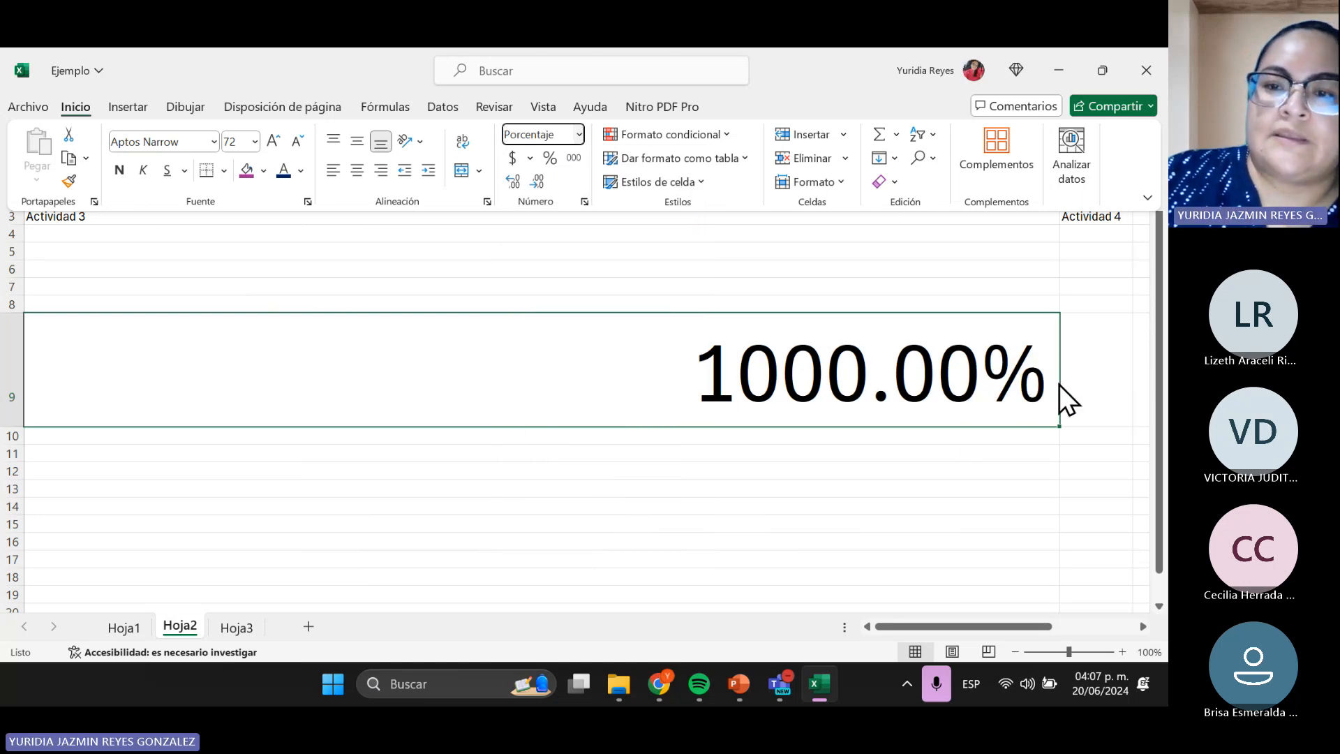
pyautogui.click(579, 134)
pyautogui.scroll(-2, 592, 432)
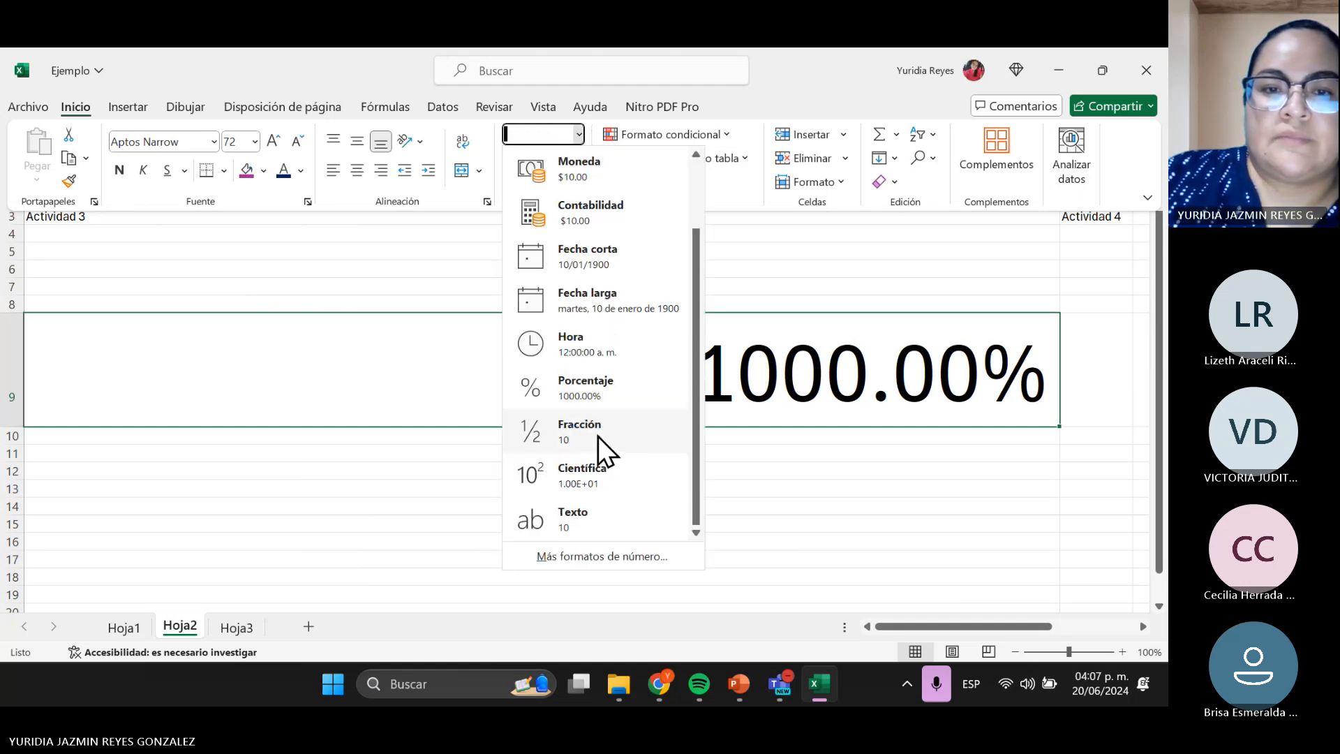
pyautogui.click(605, 447)
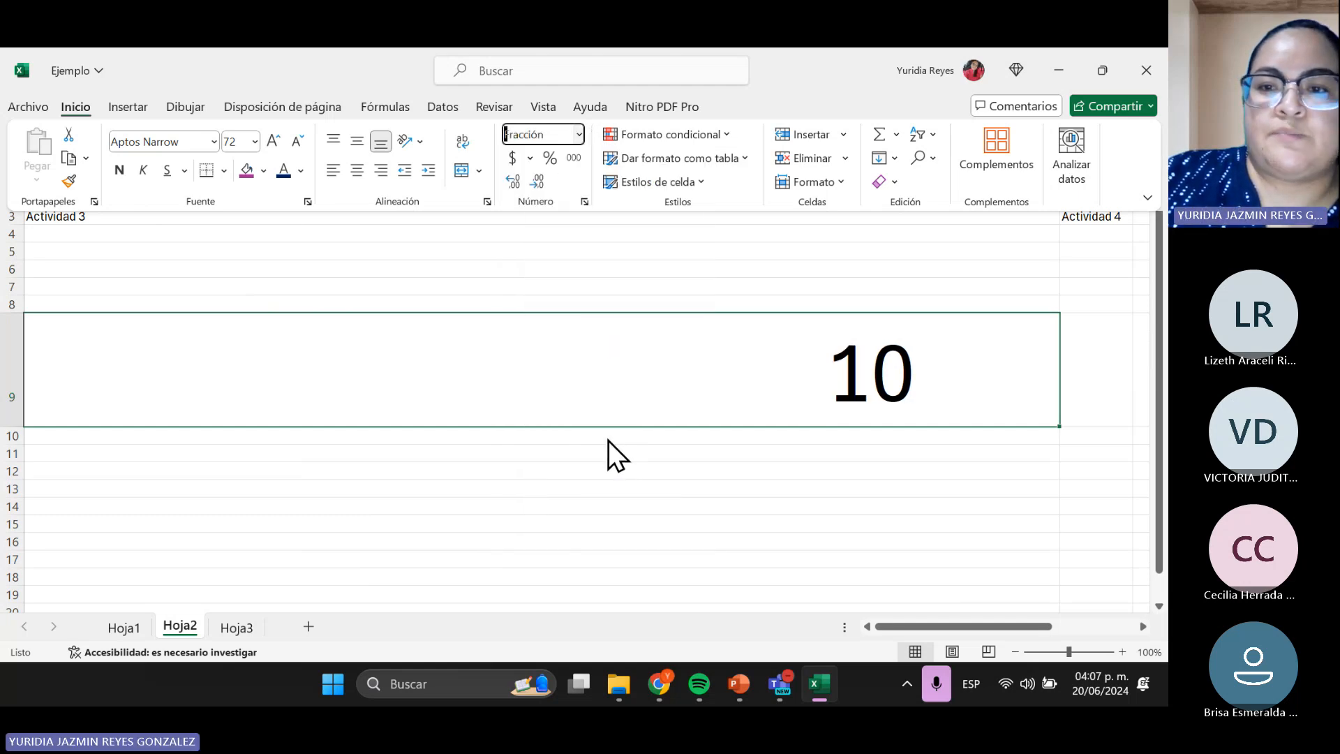
# - Apply the Científica number format to cell A9
pyautogui.click(578, 134)
pyautogui.scroll(-2, 562, 419)
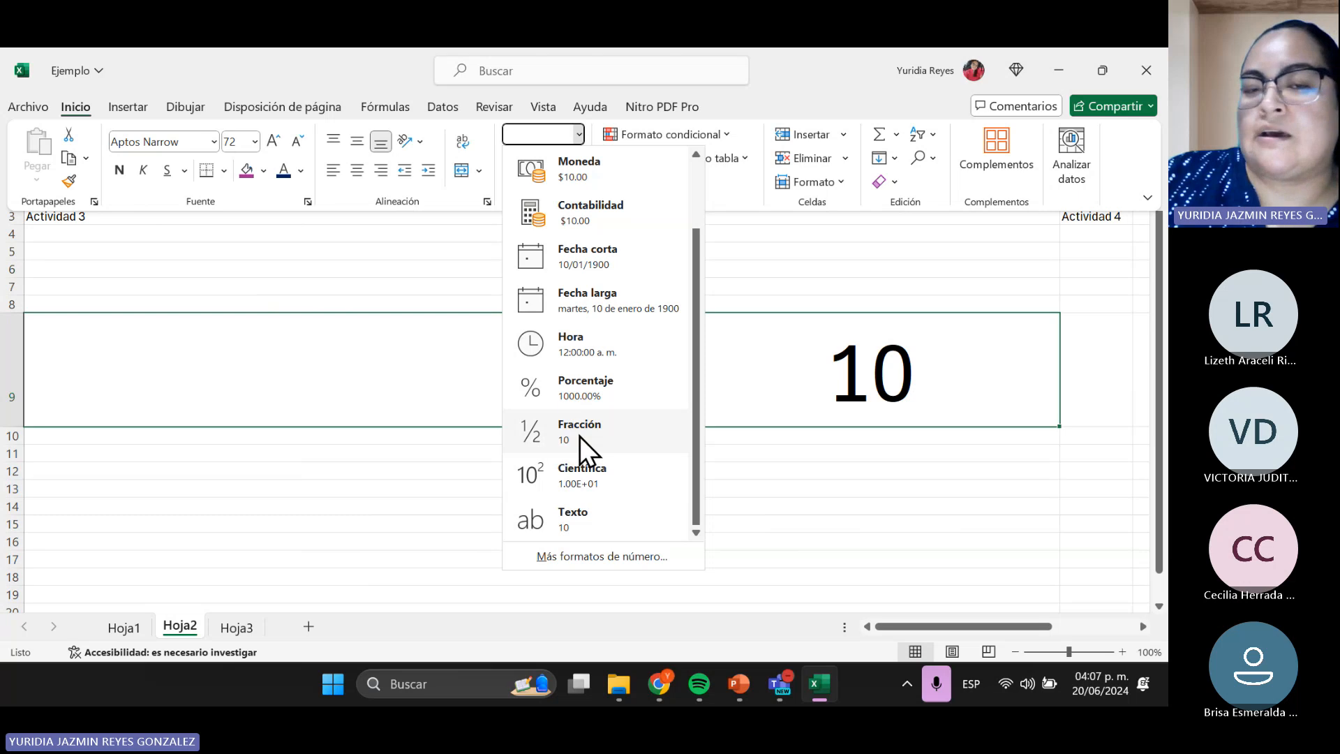
pyautogui.click(594, 481)
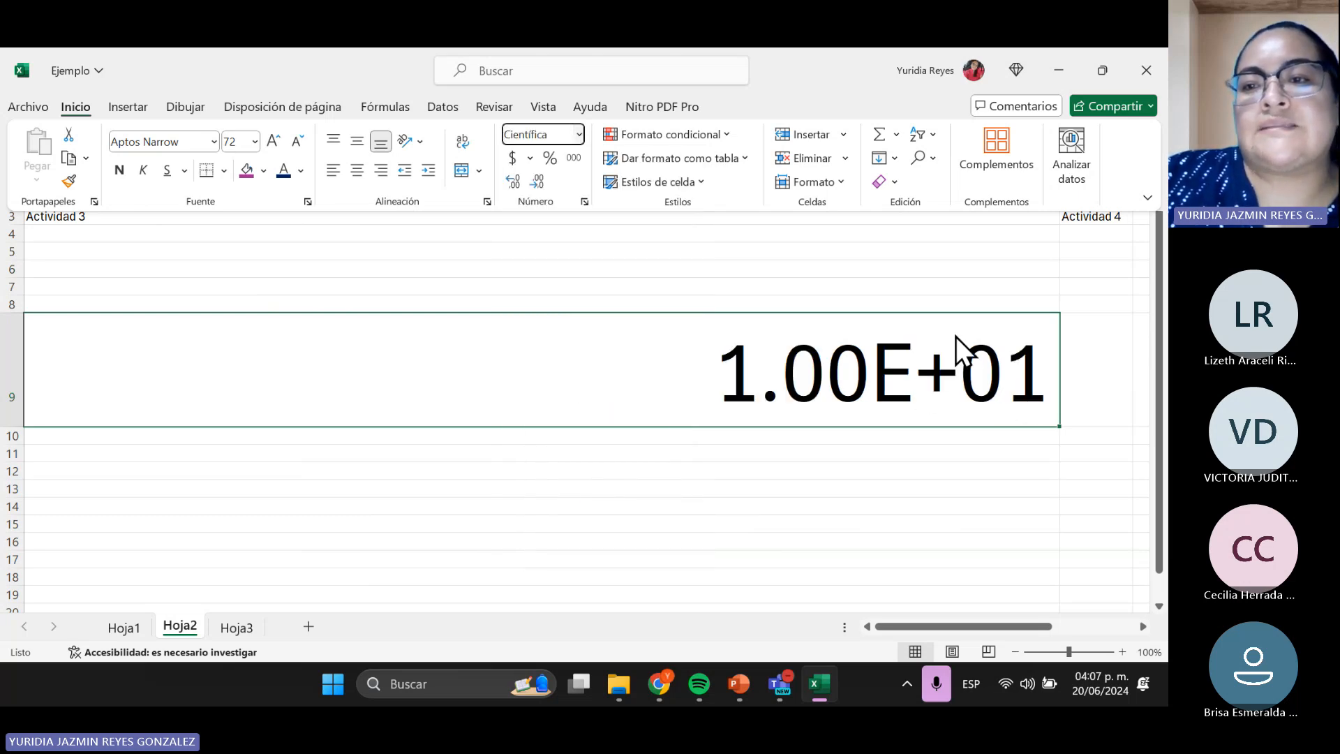
pyautogui.click(829, 482)
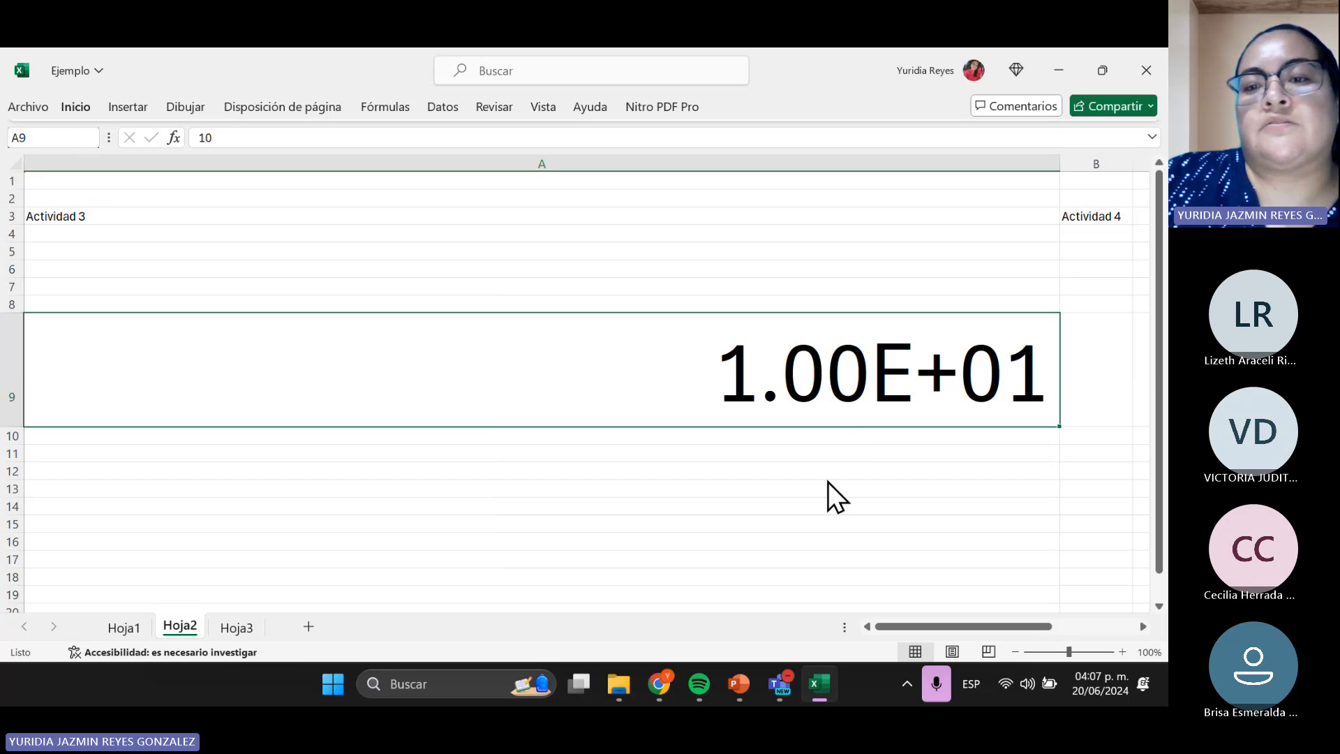
pyautogui.click(828, 471)
# - Narrow column A and autofit its width to the contents of cell A9
pyautogui.moveTo(1063, 164); pyautogui.dragTo(149, 235)
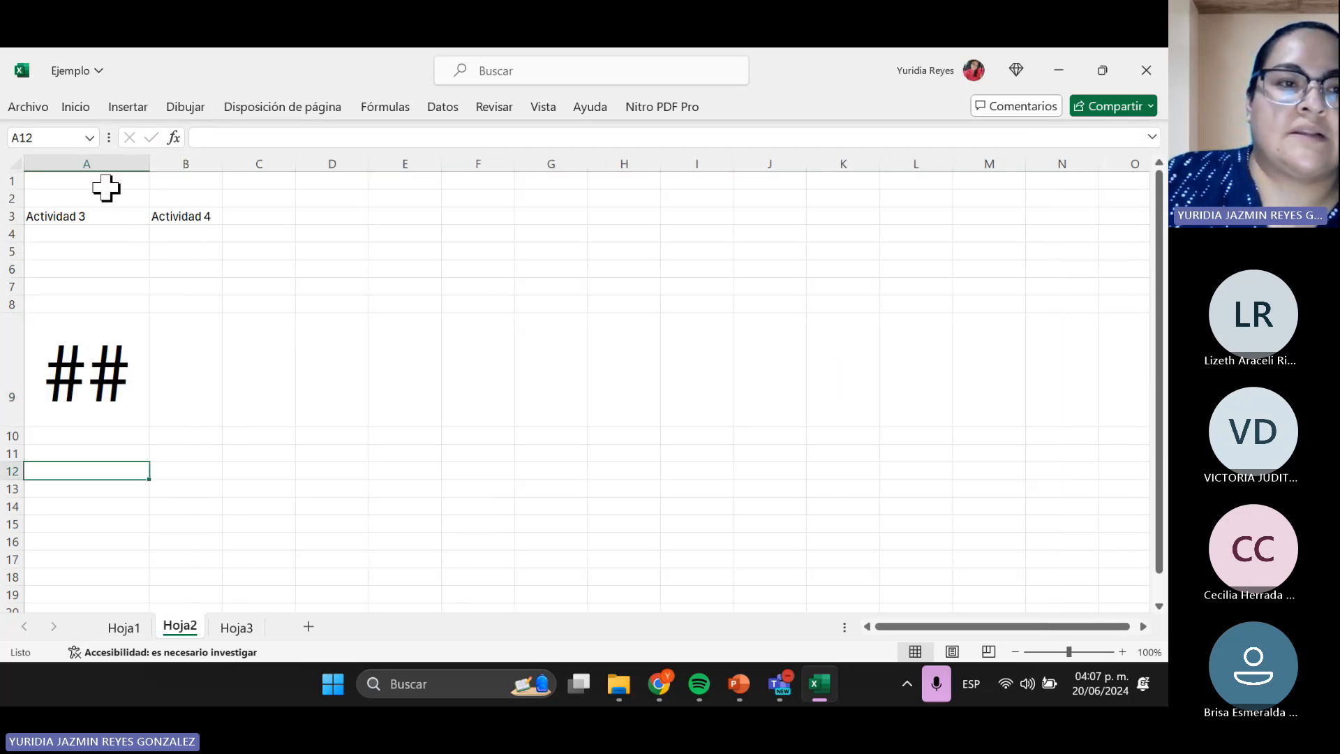
pyautogui.moveTo(149, 164); pyautogui.dragTo(314, 165)
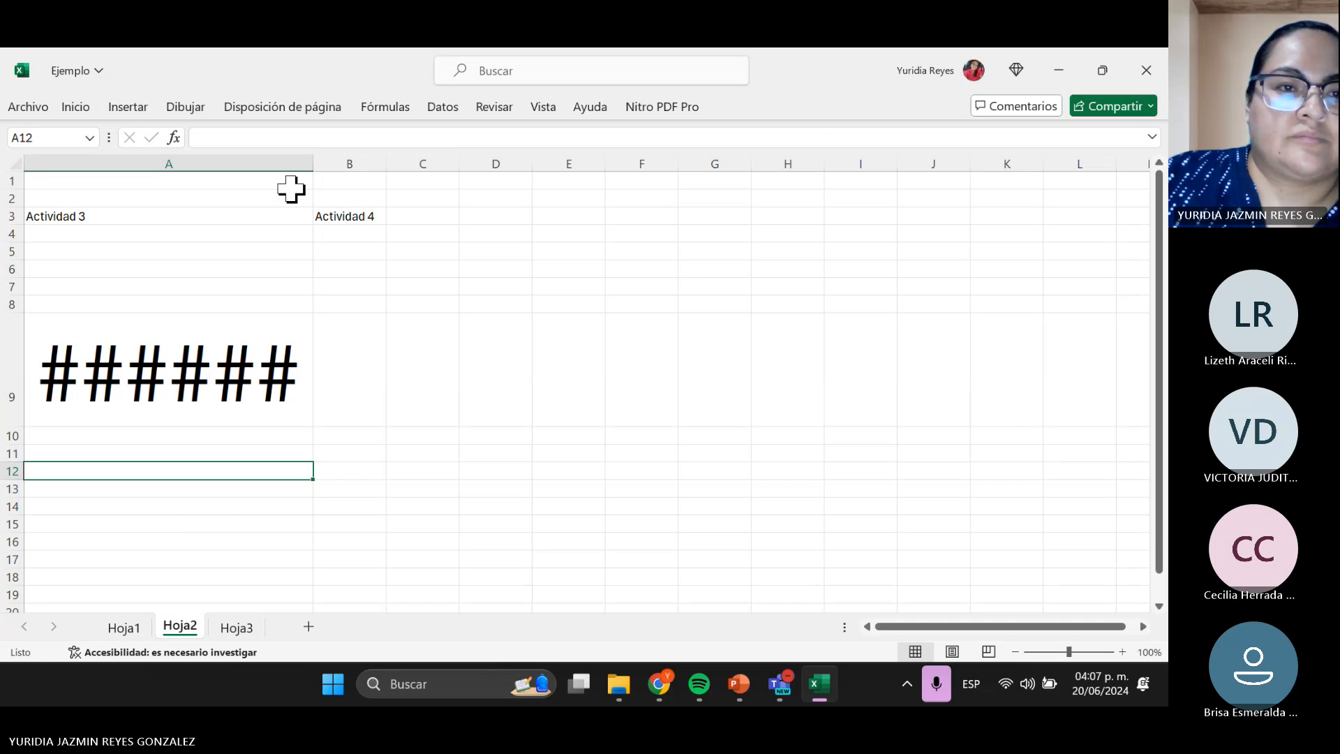
pyautogui.doubleClick(315, 164)
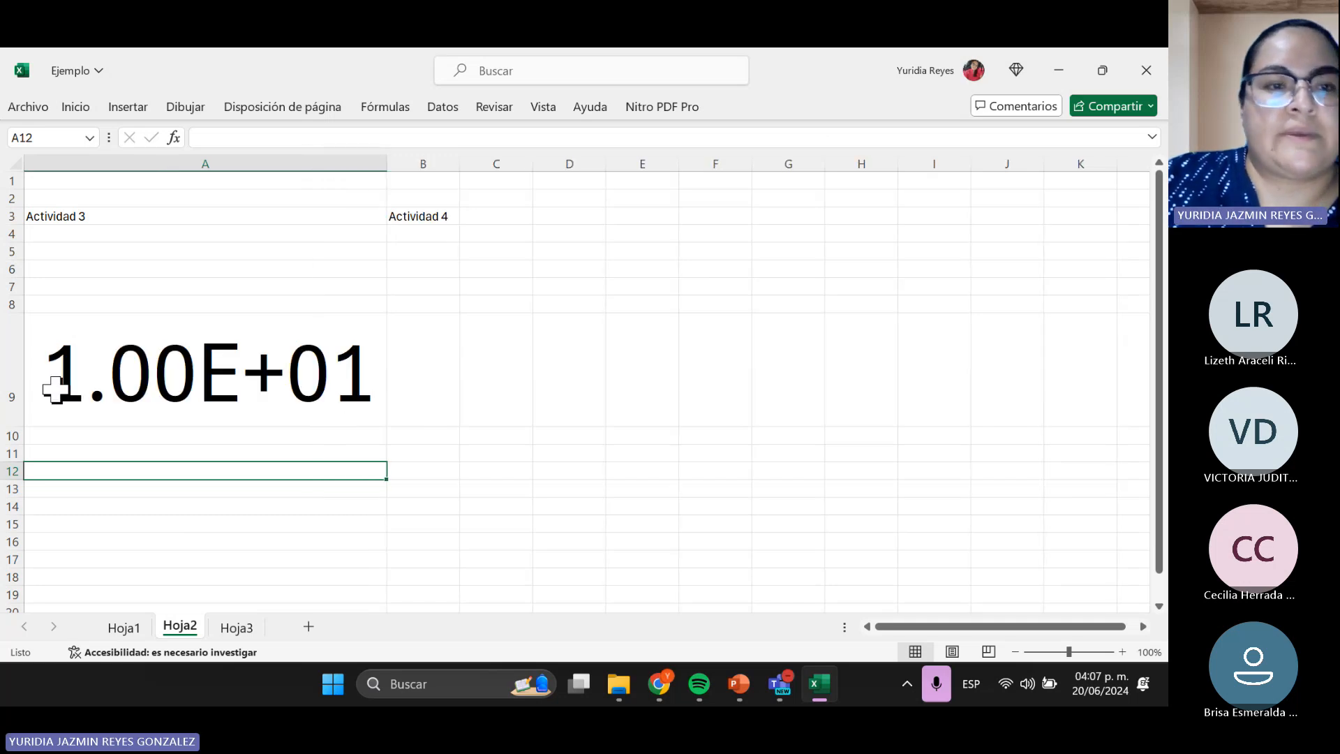
pyautogui.click(55, 389)
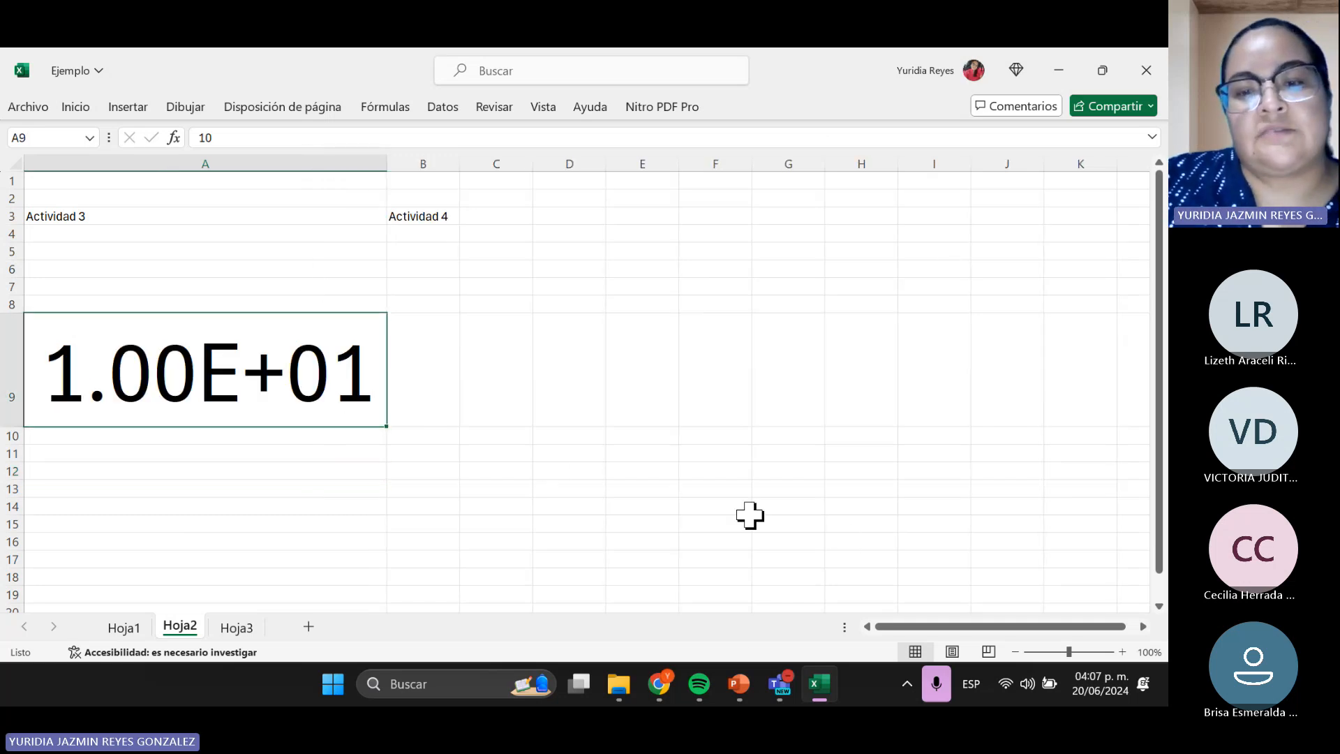
# - Show the numeric format slide and the Bordes slide in PowerPoint, and return to the Ejemplo workbook in Excel
pyautogui.click(744, 684)
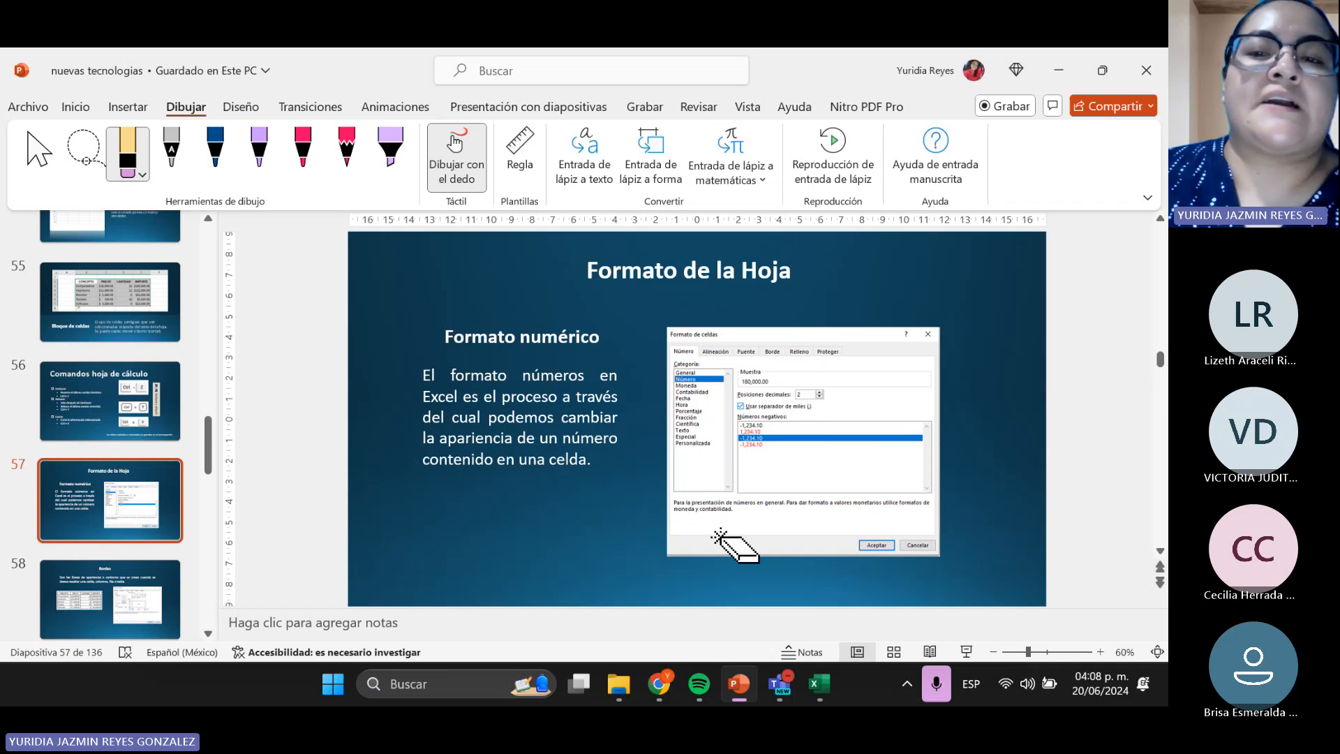
pyautogui.click(123, 600)
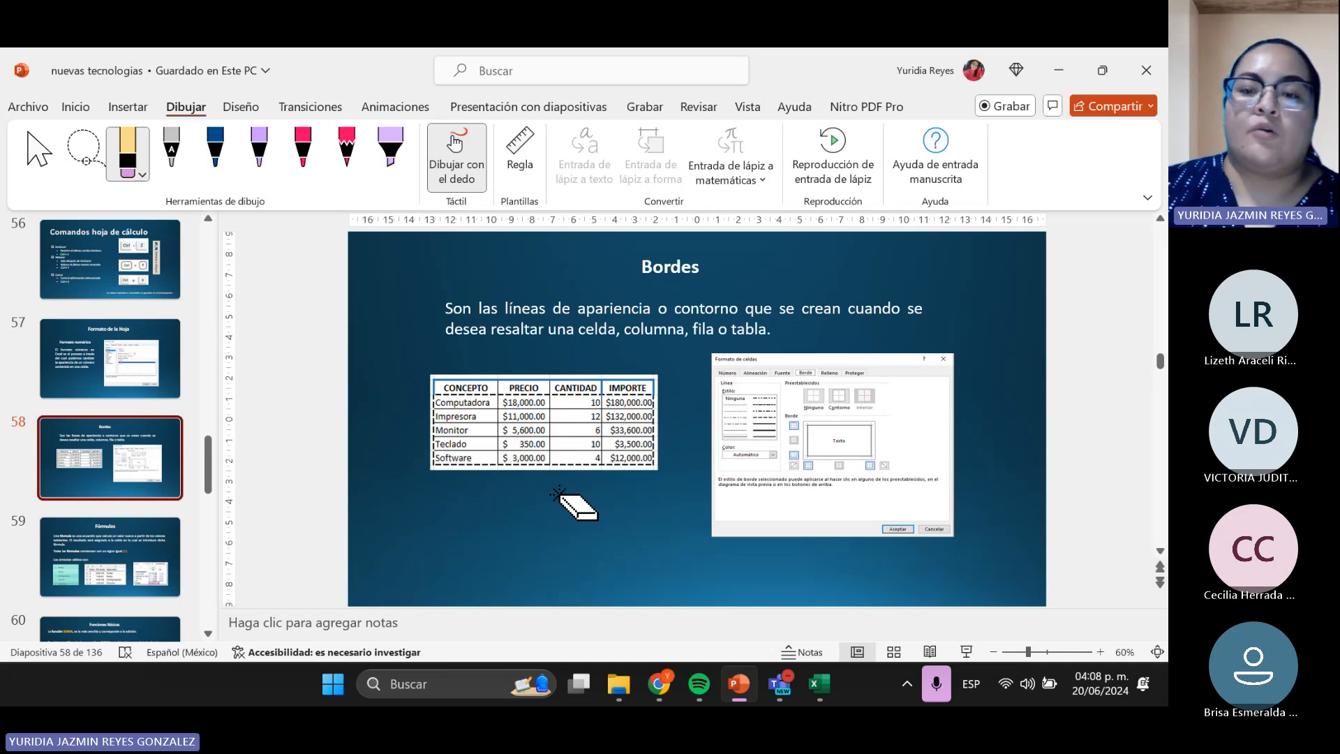
pyautogui.click(818, 684)
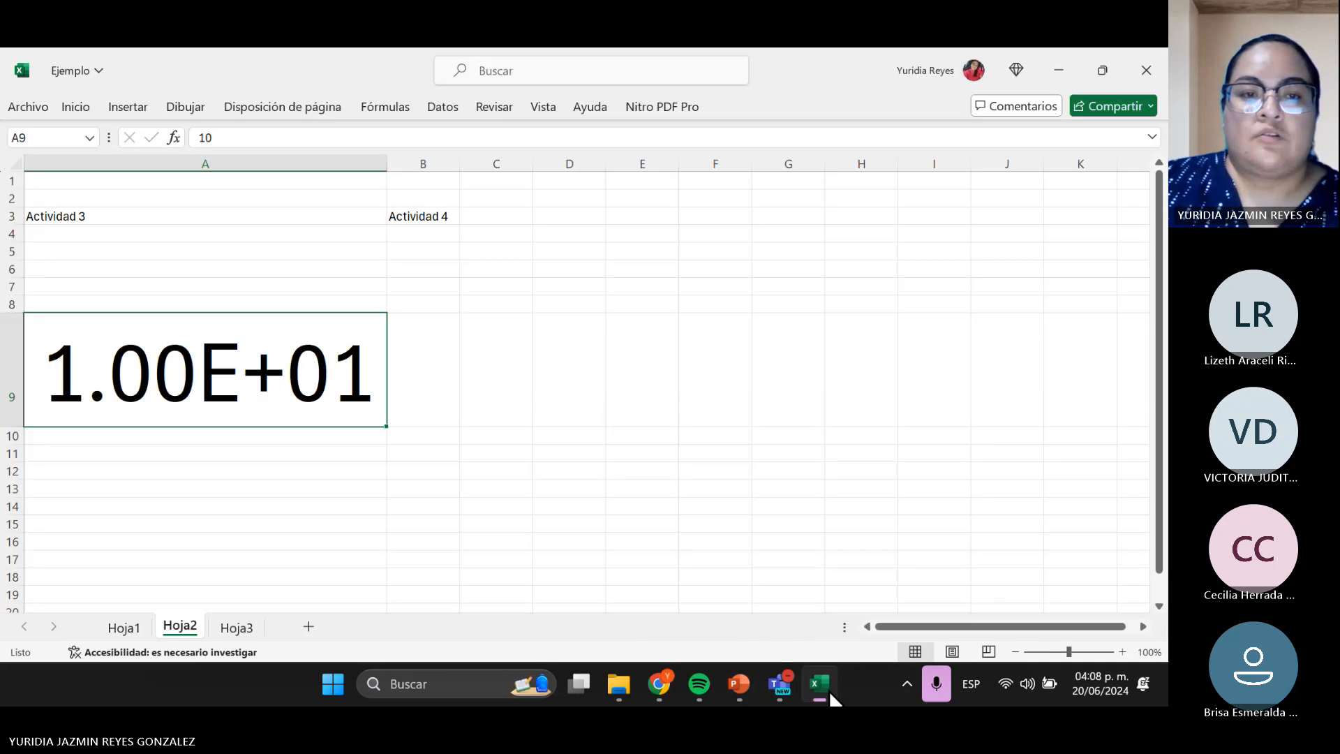
# - Apply a bottom border (Borde inferior) to the cell range D9:F9
pyautogui.click(510, 471)
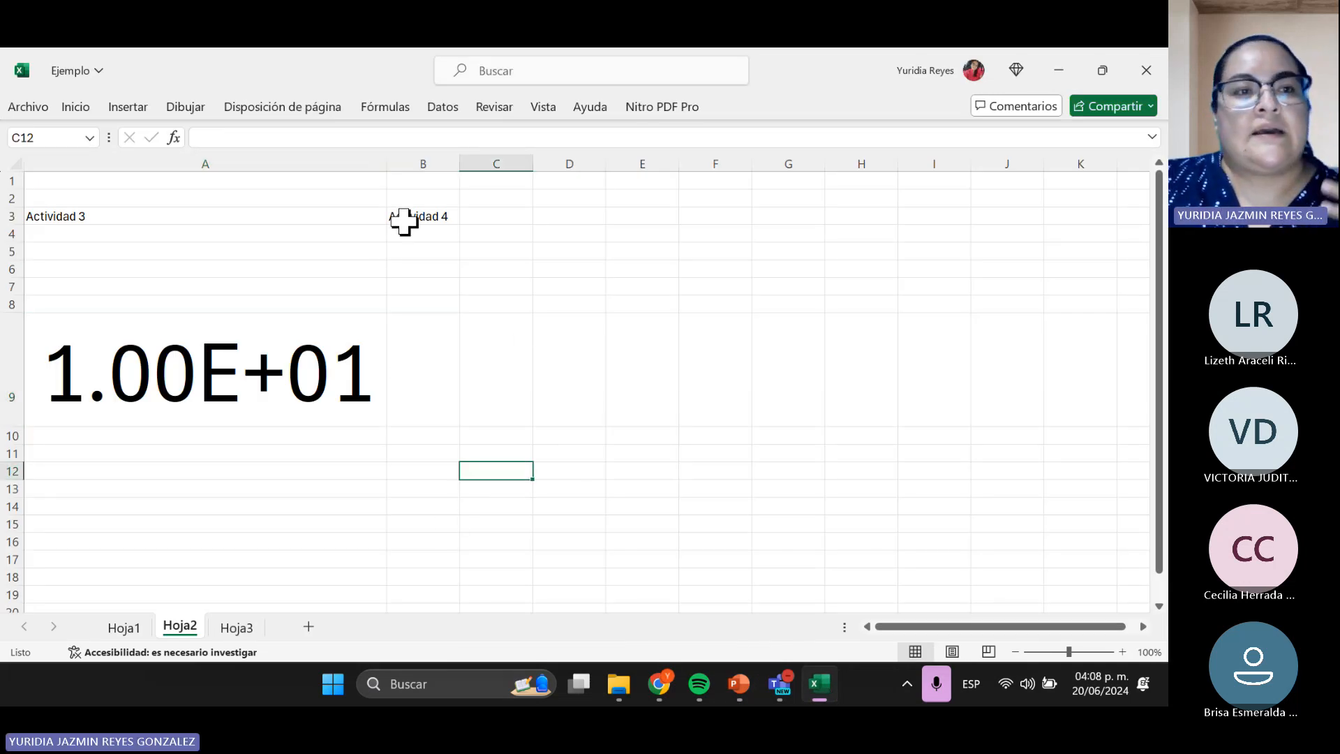
pyautogui.click(571, 372)
pyautogui.moveTo(556, 352); pyautogui.dragTo(712, 357)
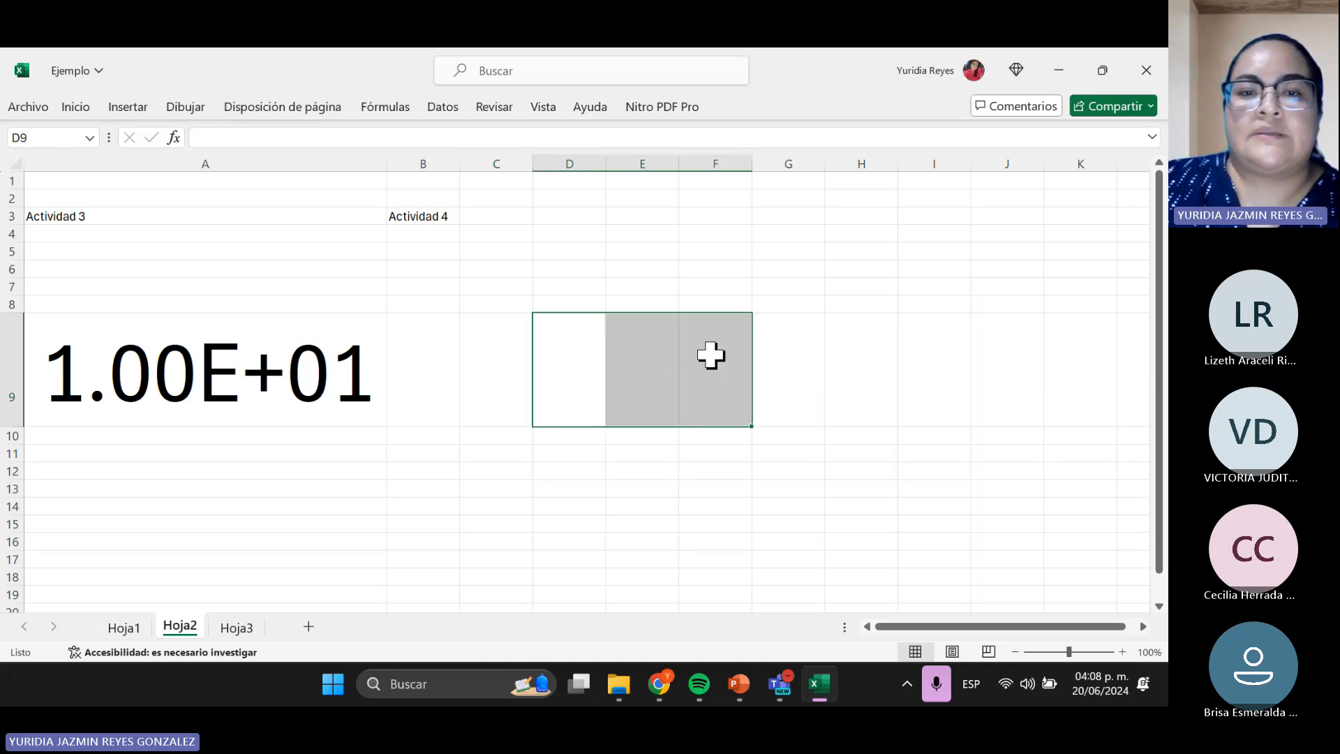
pyautogui.click(70, 110)
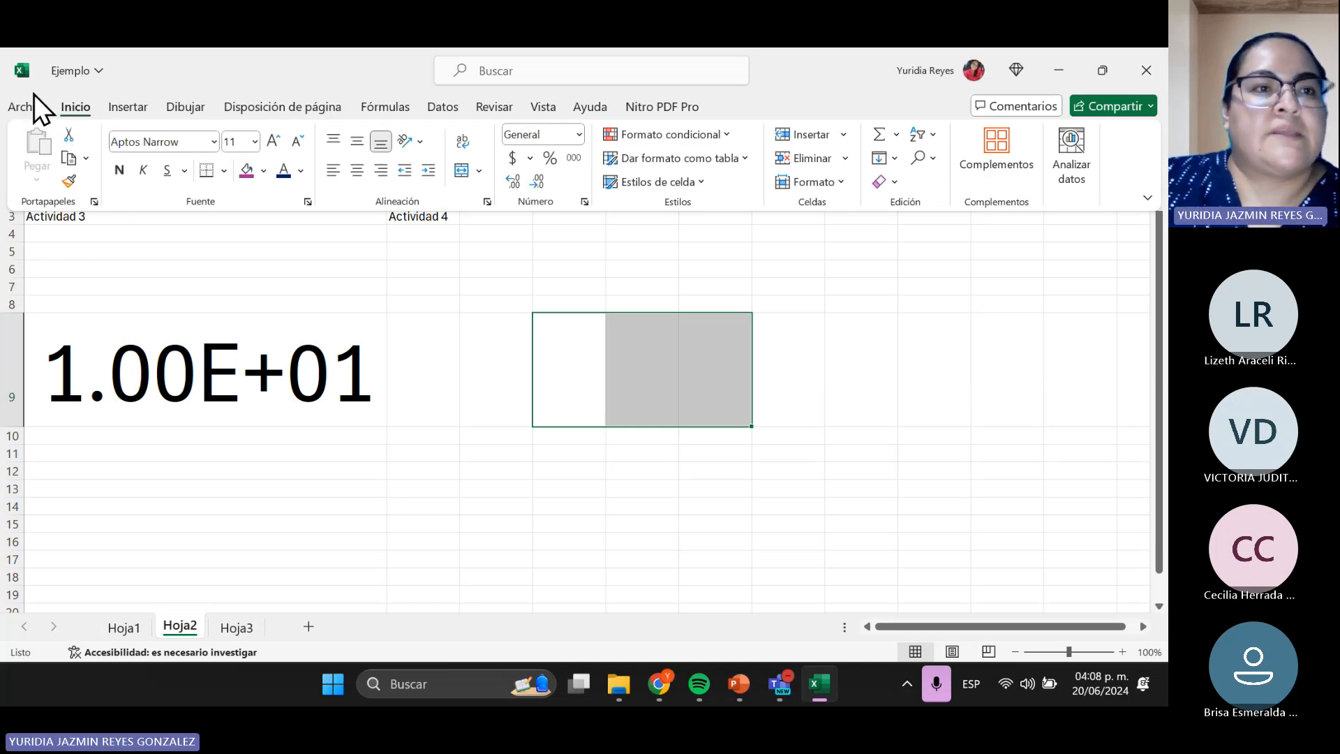
pyautogui.click(224, 172)
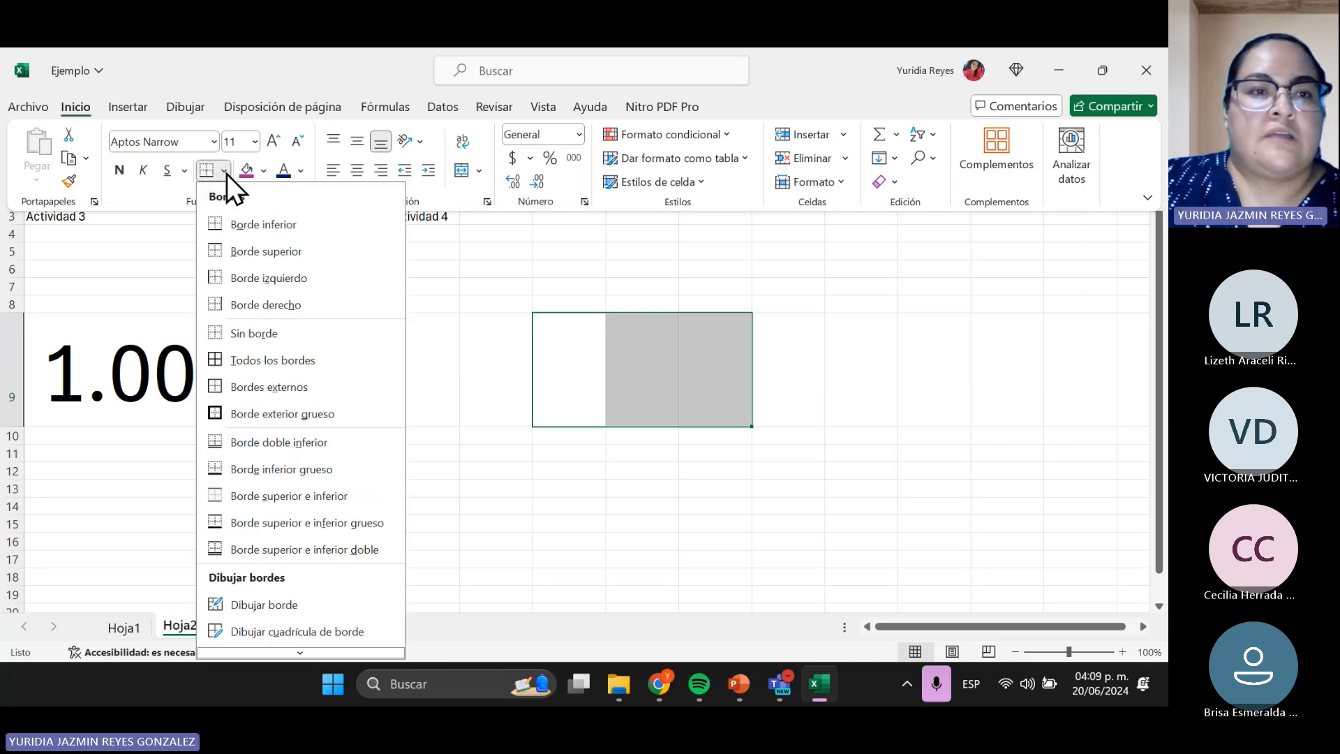
pyautogui.click(227, 174)
pyautogui.click(227, 174)
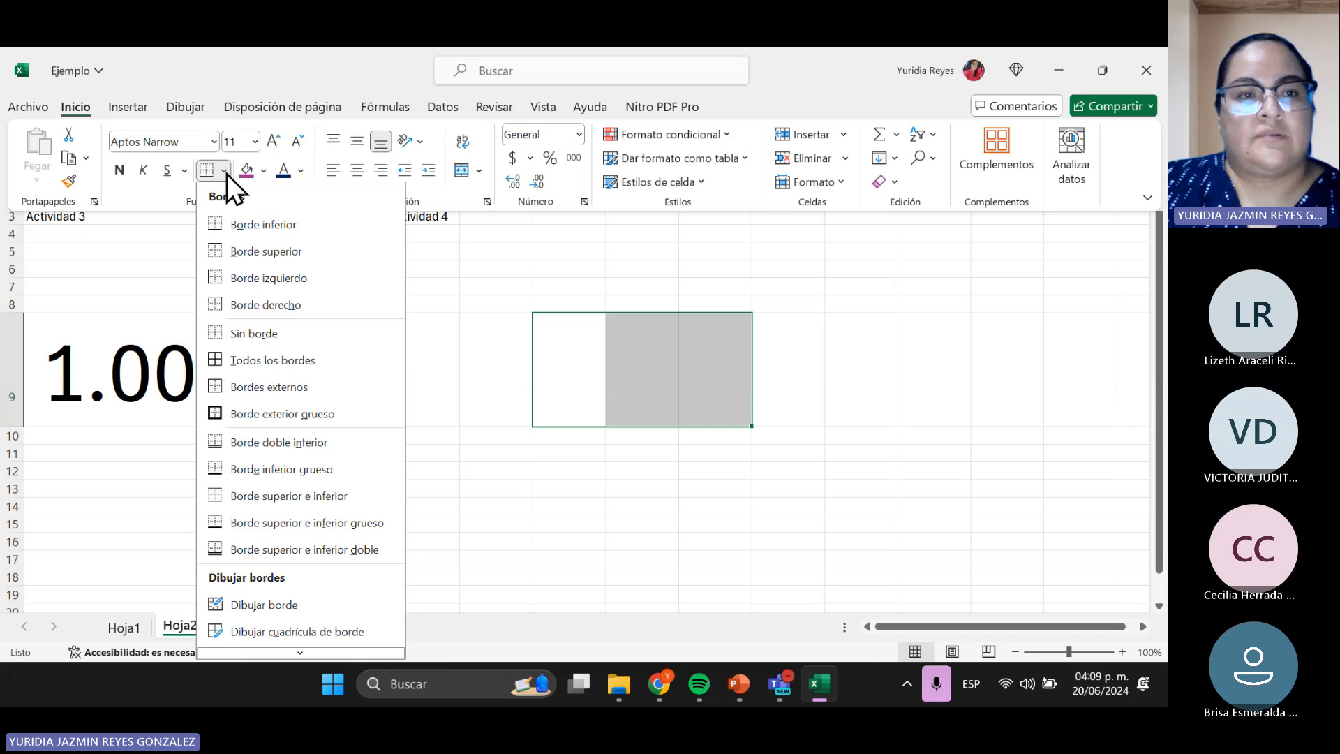
pyautogui.click(236, 229)
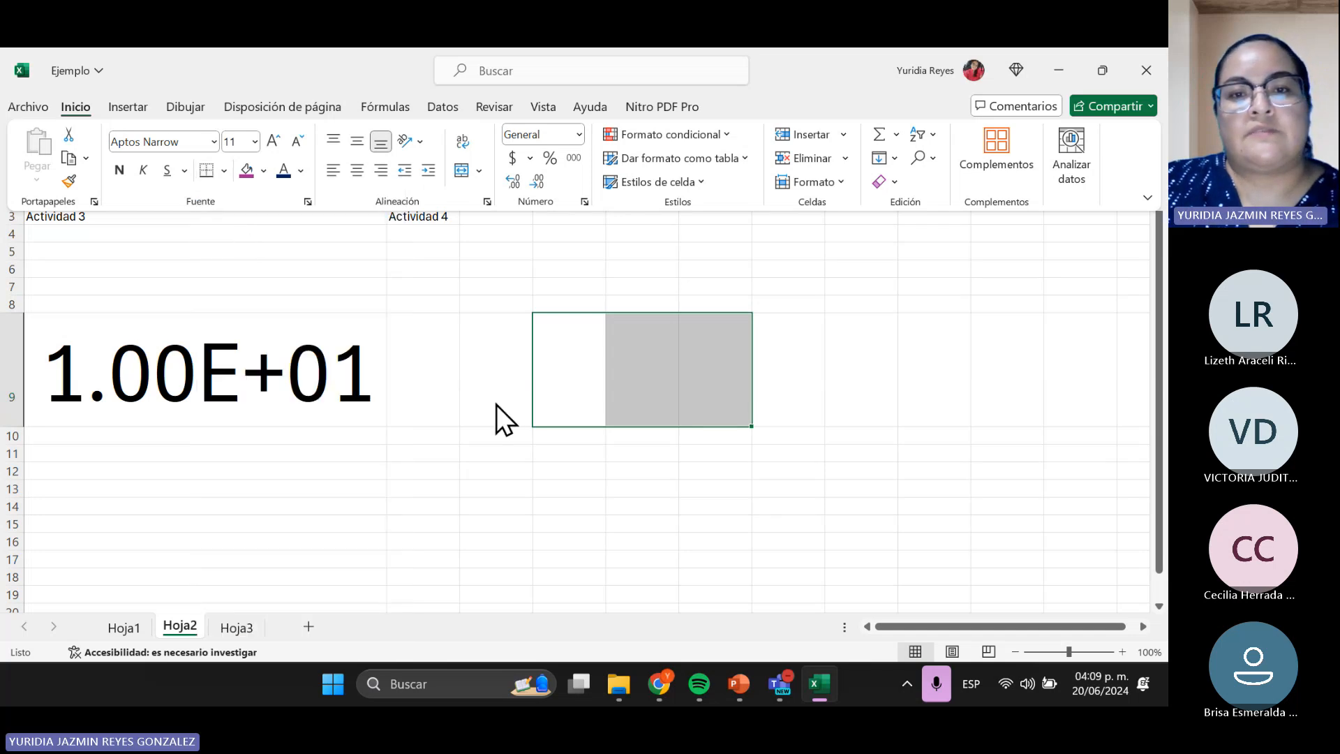
pyautogui.click(482, 473)
pyautogui.click(572, 404)
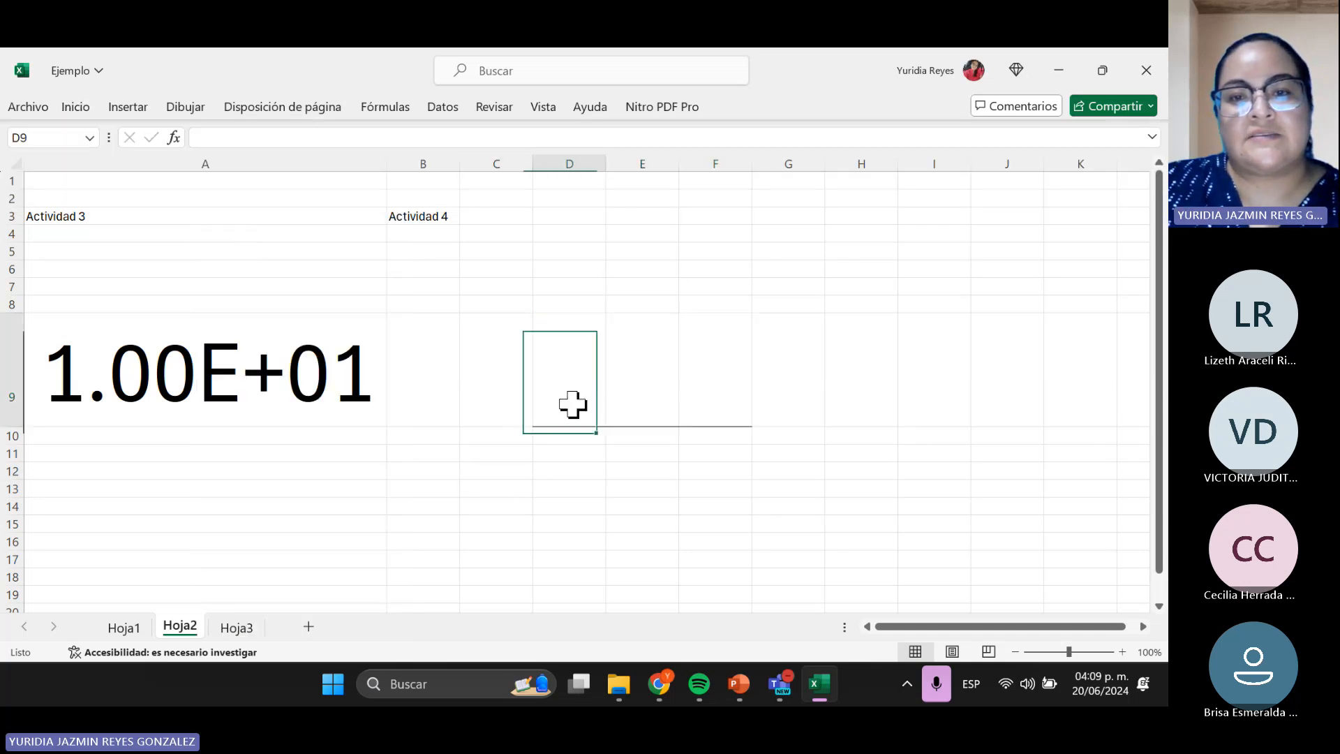
pyautogui.moveTo(572, 405); pyautogui.dragTo(694, 377)
pyautogui.click(716, 504)
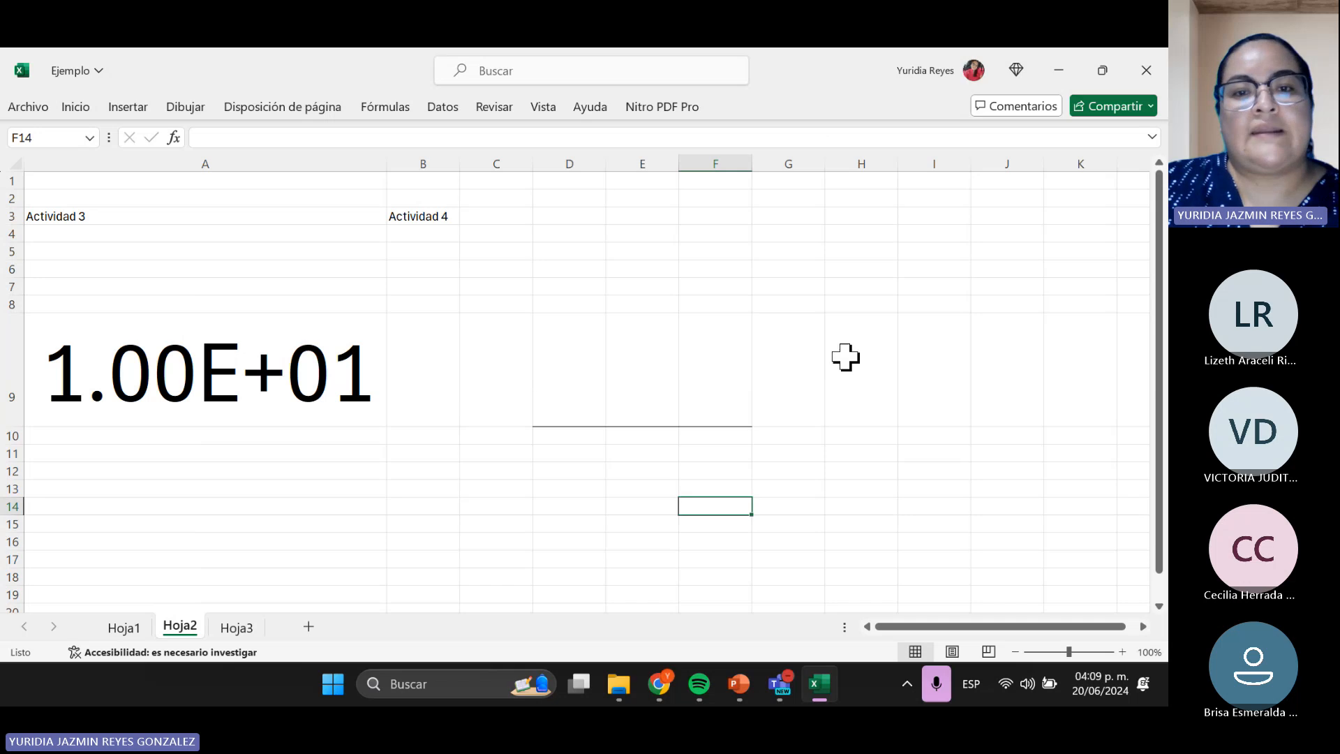
# - Outline the range D9:F9 with the Borde exterior grueso border
pyautogui.moveTo(578, 386); pyautogui.dragTo(705, 374)
pyautogui.click(89, 111)
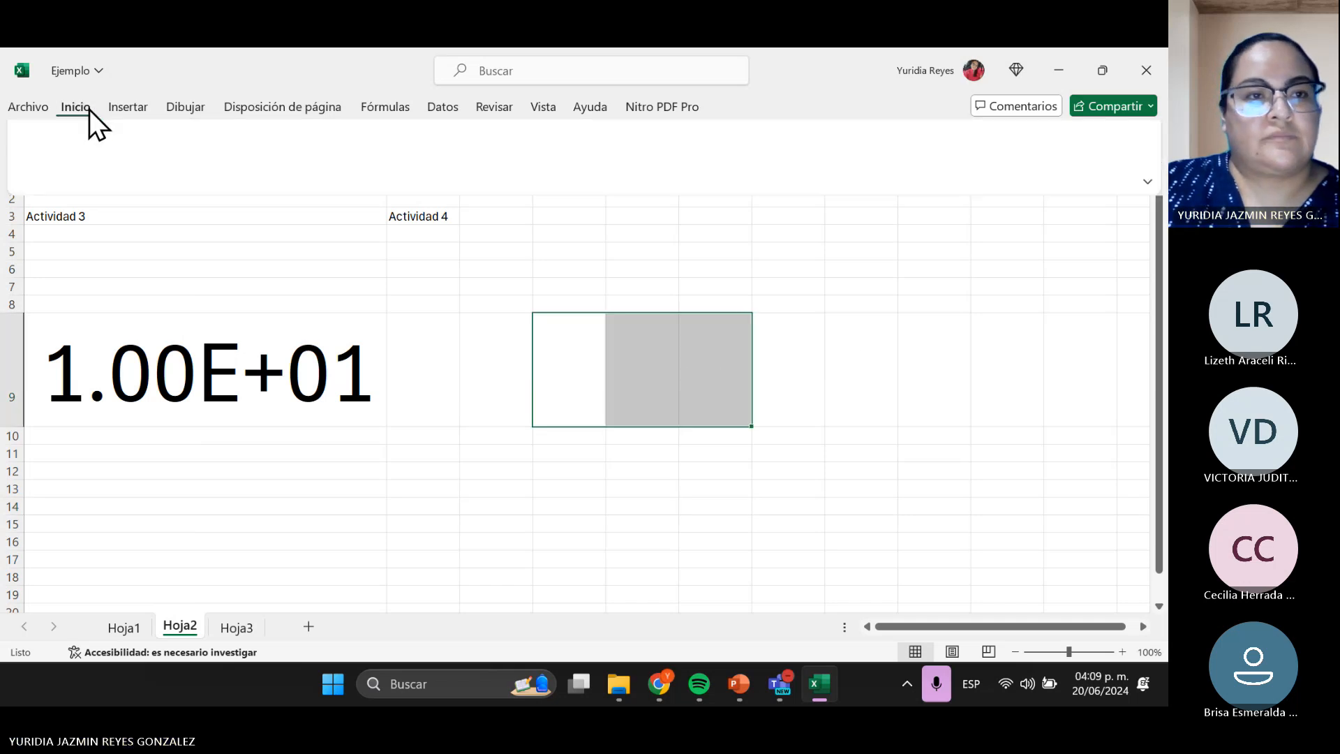
pyautogui.click(225, 170)
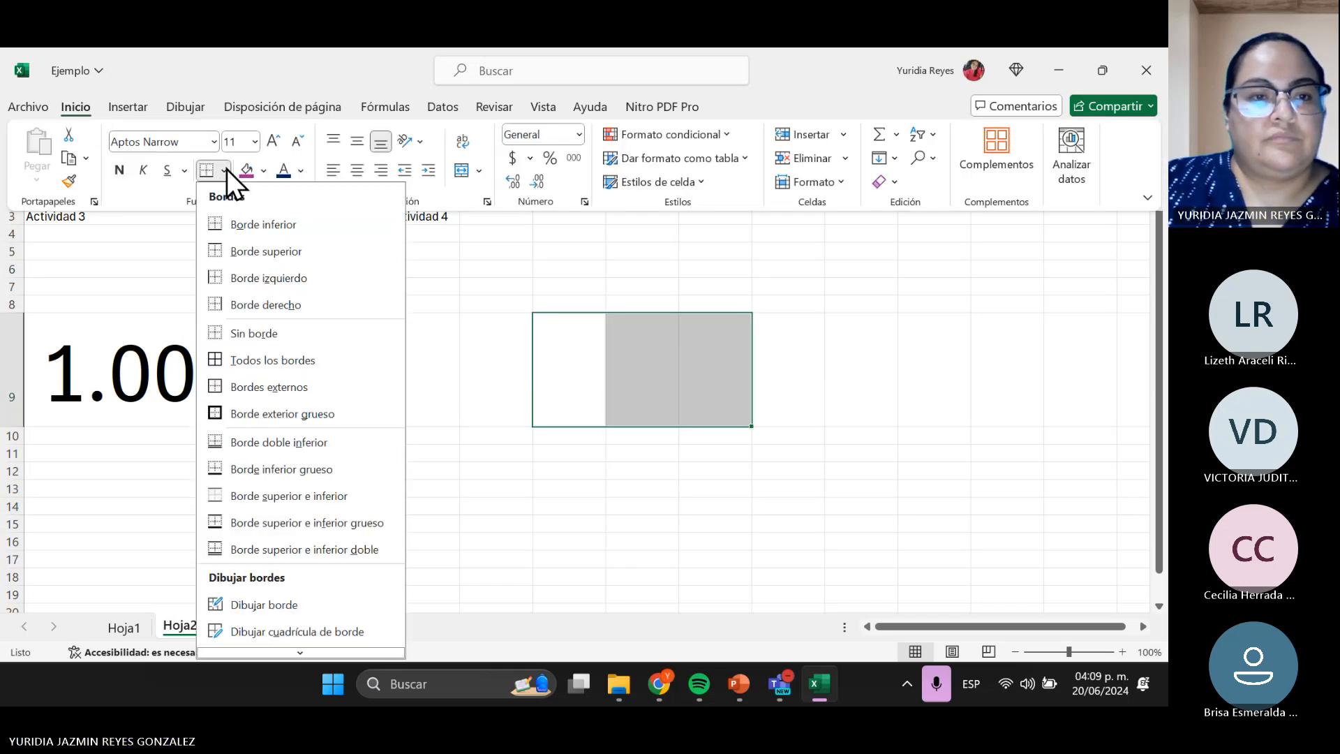
pyautogui.click(273, 424)
pyautogui.click(458, 522)
pyautogui.click(458, 522)
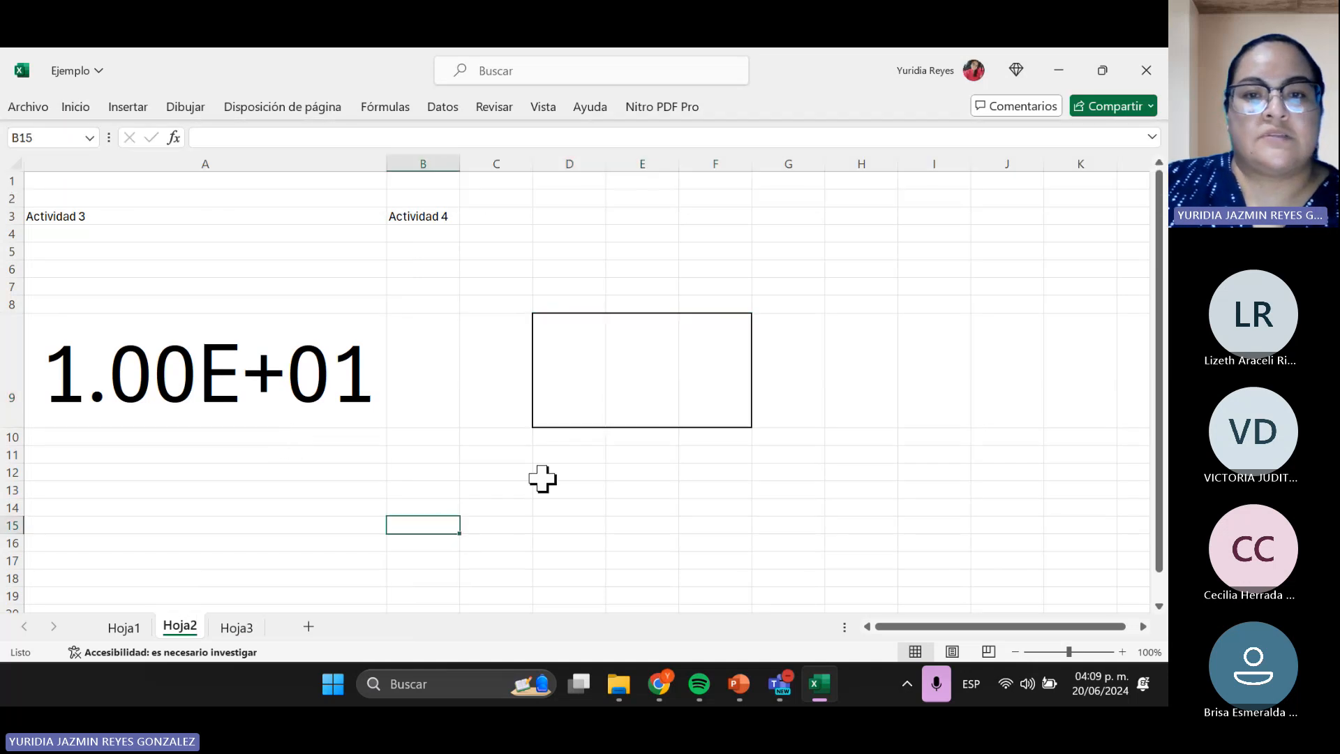
pyautogui.moveTo(584, 361); pyautogui.dragTo(715, 359)
pyautogui.click(576, 478)
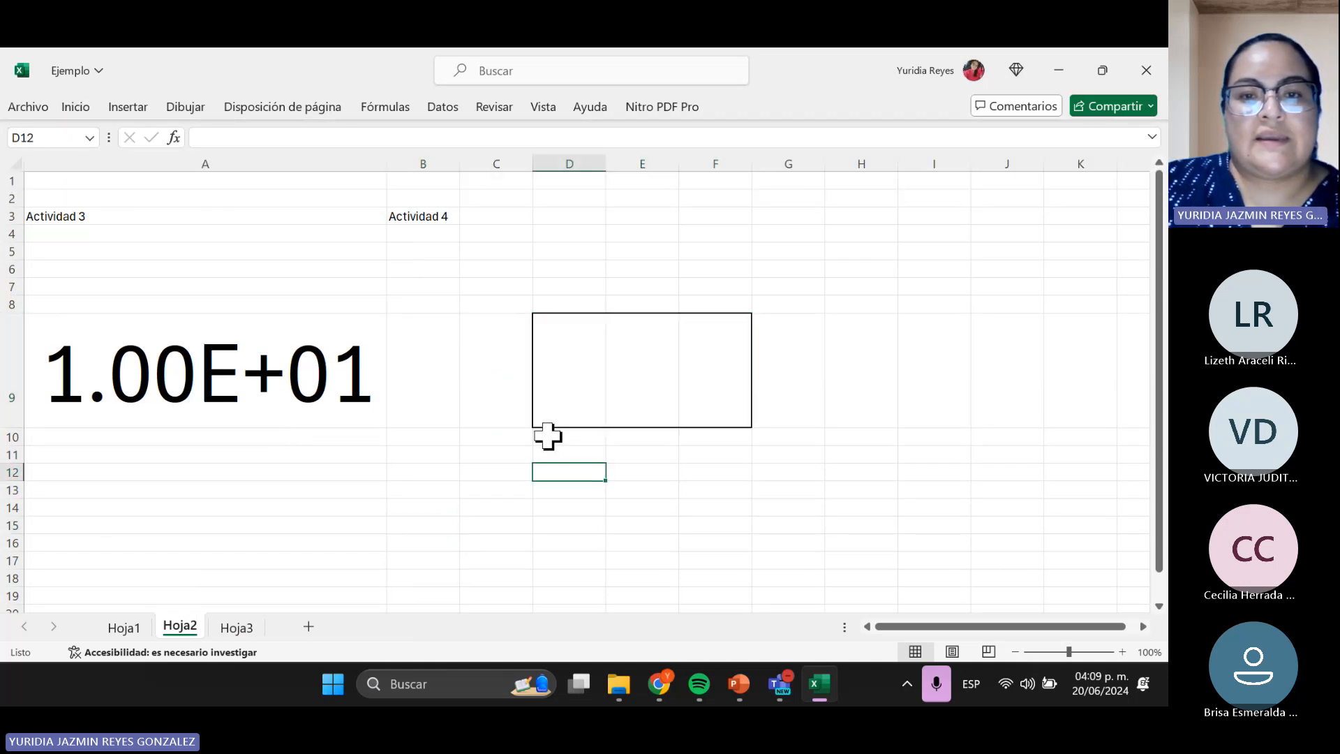
# - Apply the Borde superior e inferior doble border to the range D9:F9
pyautogui.moveTo(587, 343); pyautogui.dragTo(727, 359)
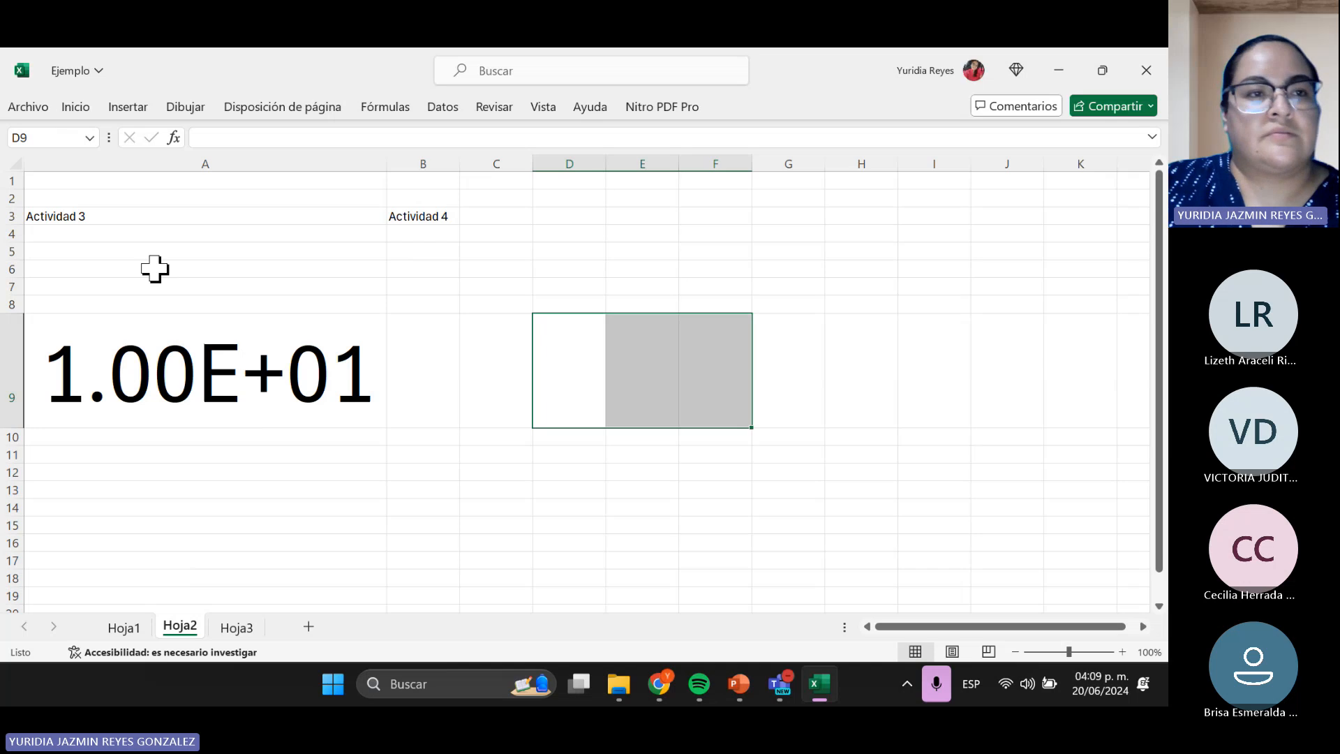
pyautogui.click(78, 107)
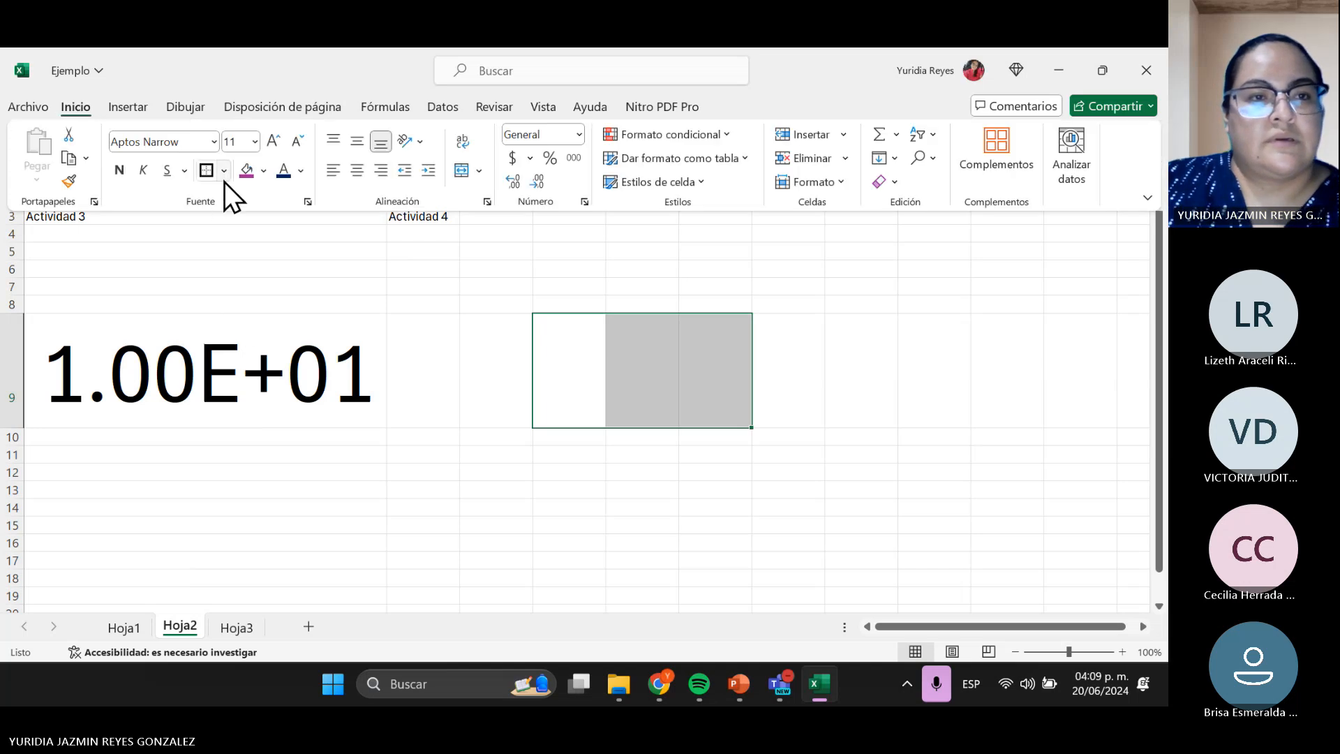
pyautogui.click(226, 178)
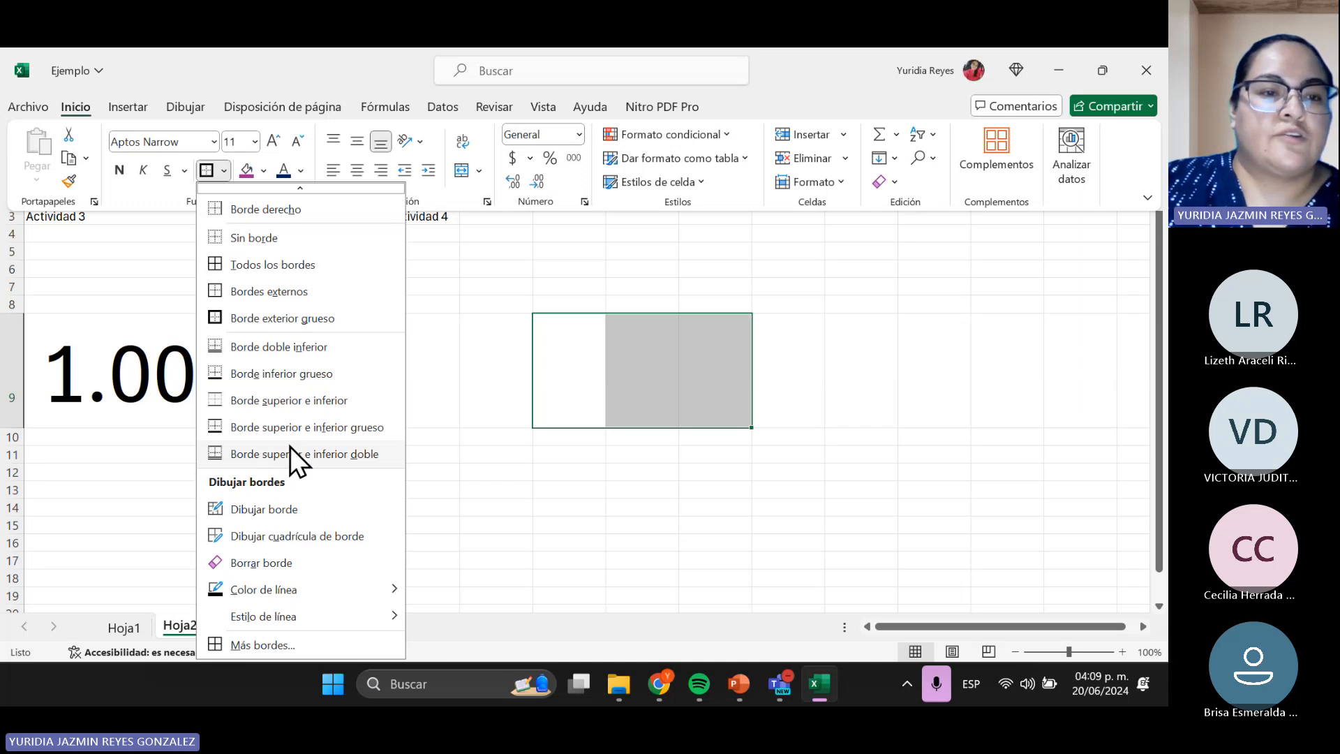
pyautogui.click(224, 456)
pyautogui.click(599, 489)
pyautogui.hotkey('ctrl', 'Up')
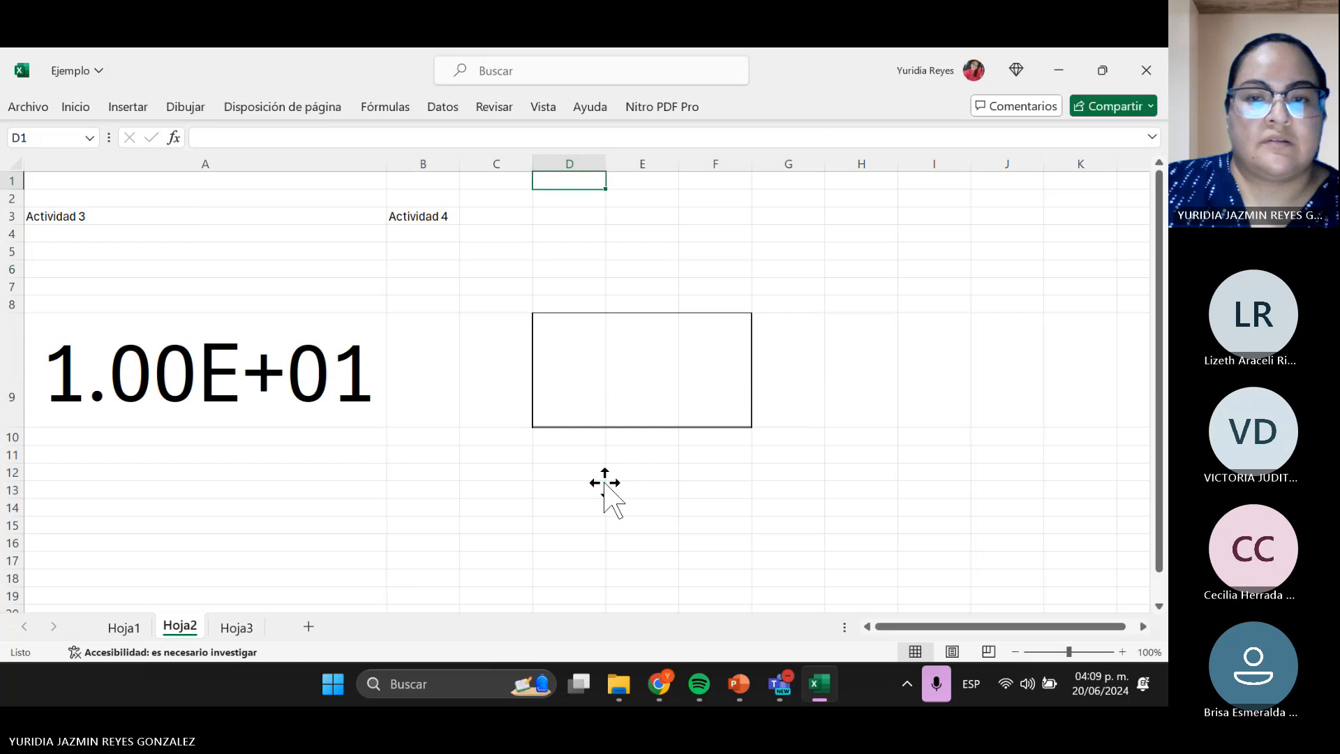
# - Examine the lower border of D9:F9 up close at 206% zoom, and reduce the sheet zoom to 130%
pyautogui.click(1086, 653)
pyautogui.scroll(-5, 803, 537)
pyautogui.scroll(2, 737, 515)
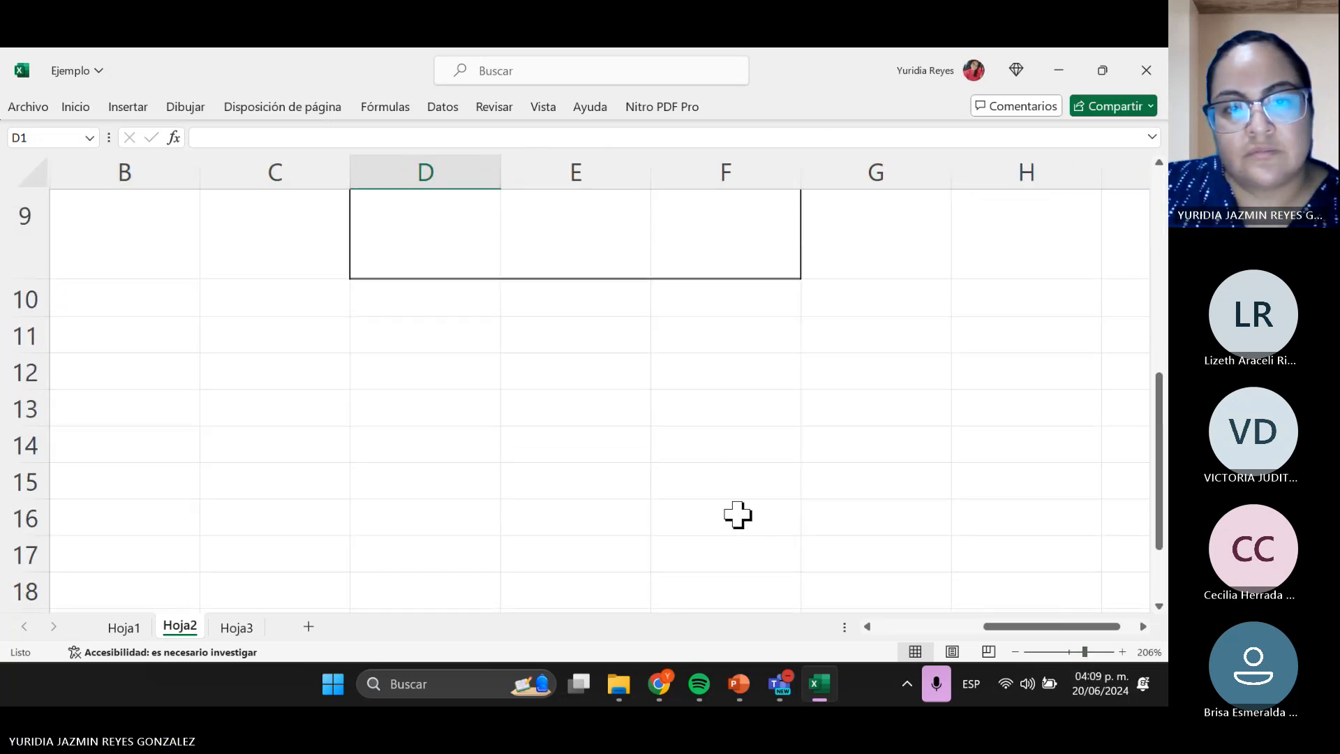
pyautogui.scroll(3, 410, 354)
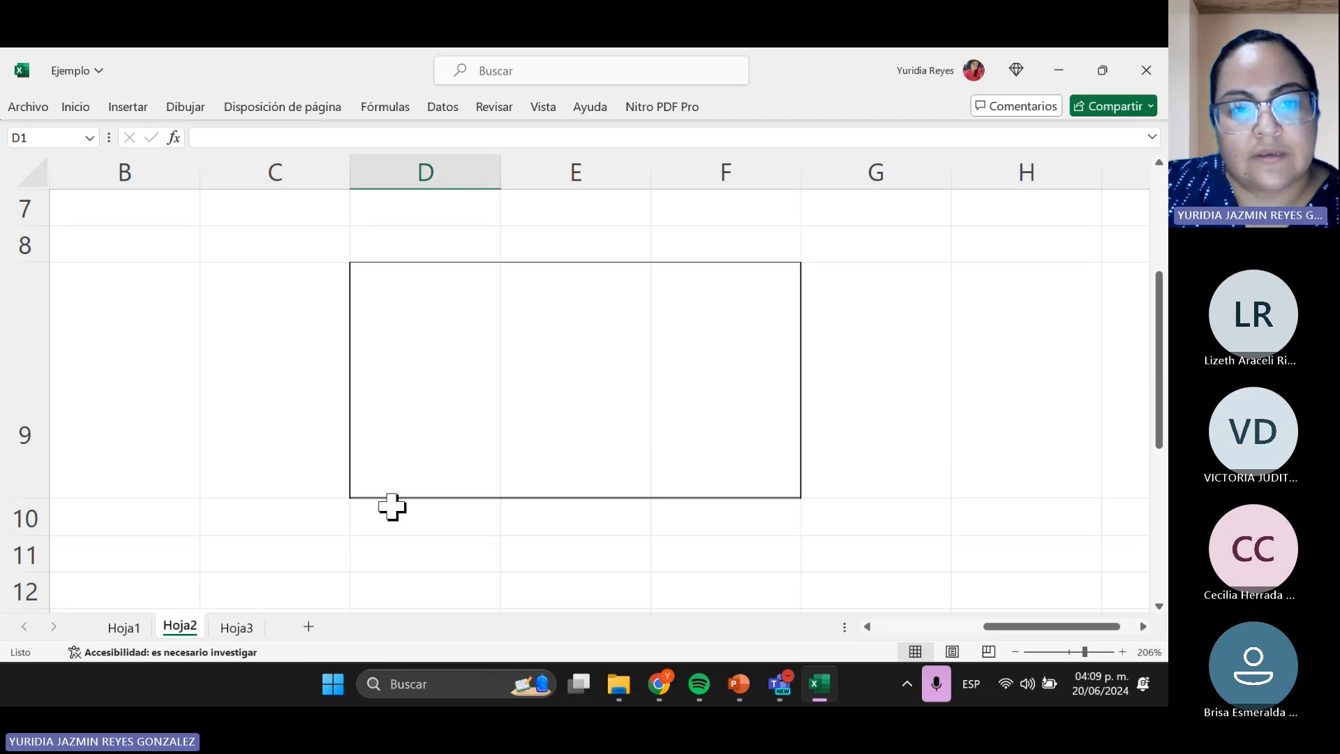
pyautogui.click(407, 471)
pyautogui.moveTo(407, 472)
pyautogui.mouseDown()
pyautogui.moveTo(649, 442)
pyautogui.moveTo(667, 467)
pyautogui.mouseUp()
pyautogui.click(558, 551)
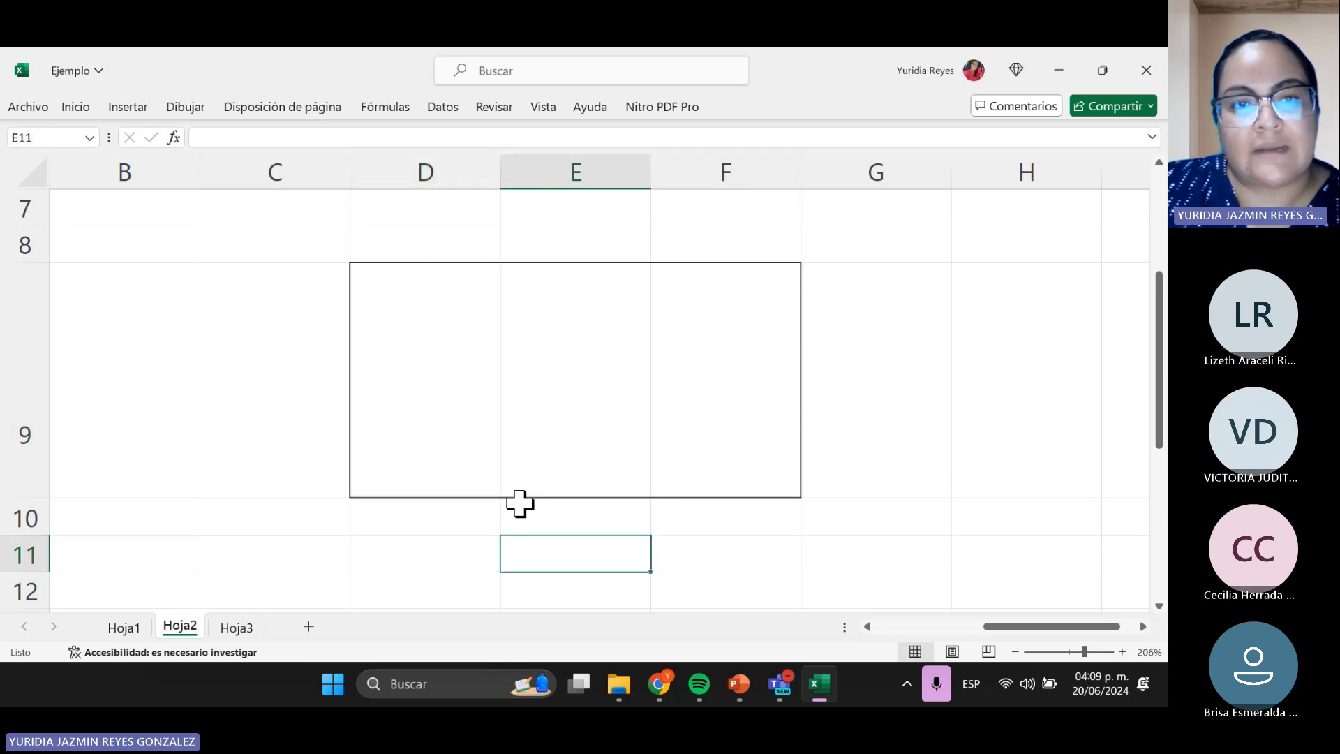
pyautogui.click(1022, 655)
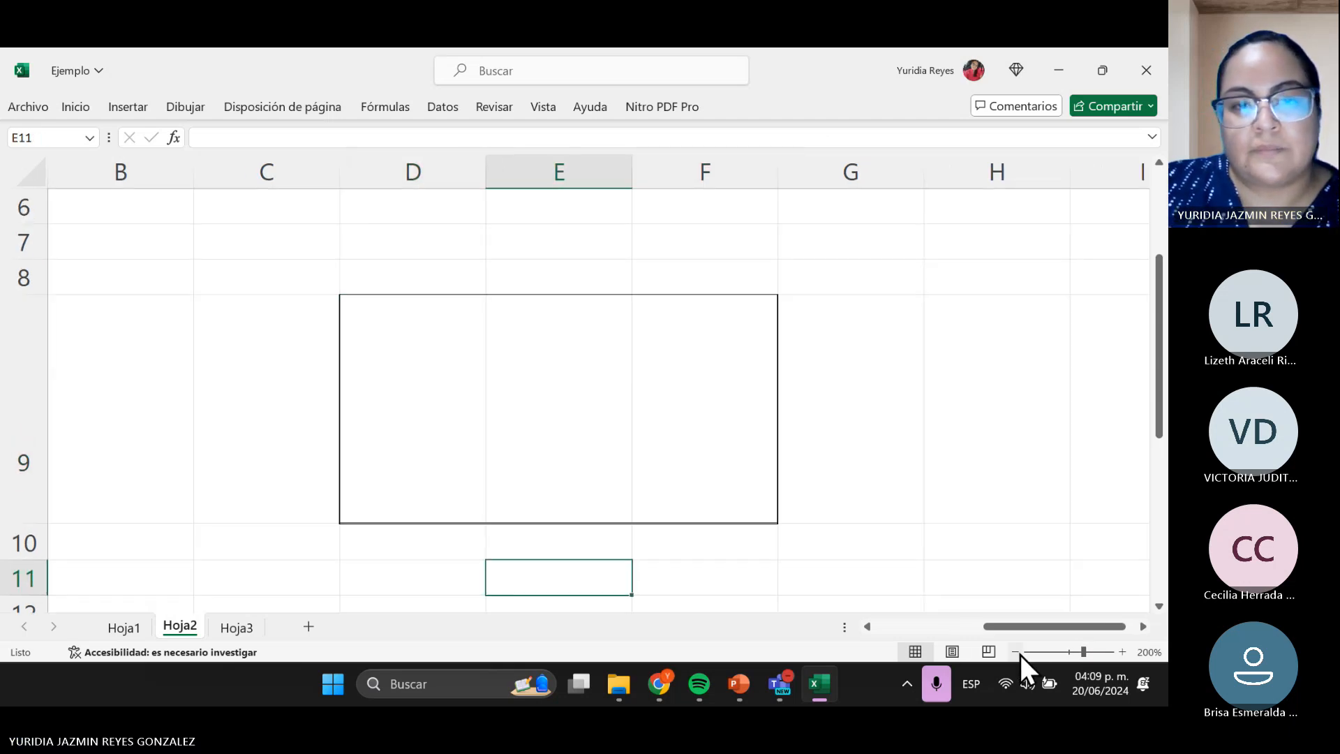
pyautogui.click(1019, 654)
pyautogui.click(1016, 653)
pyautogui.click(1013, 652)
pyautogui.click(1012, 651)
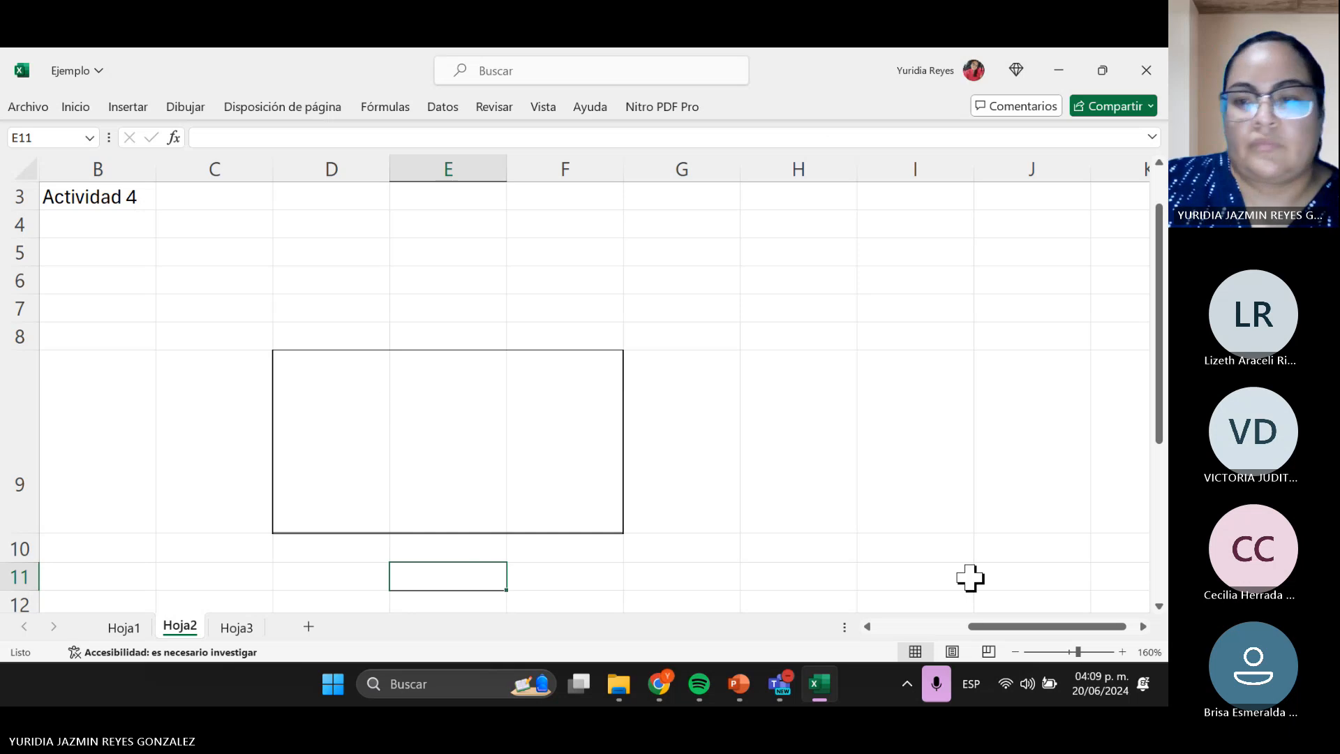
pyautogui.click(1016, 652)
pyautogui.click(1016, 652)
pyautogui.click(1016, 652)
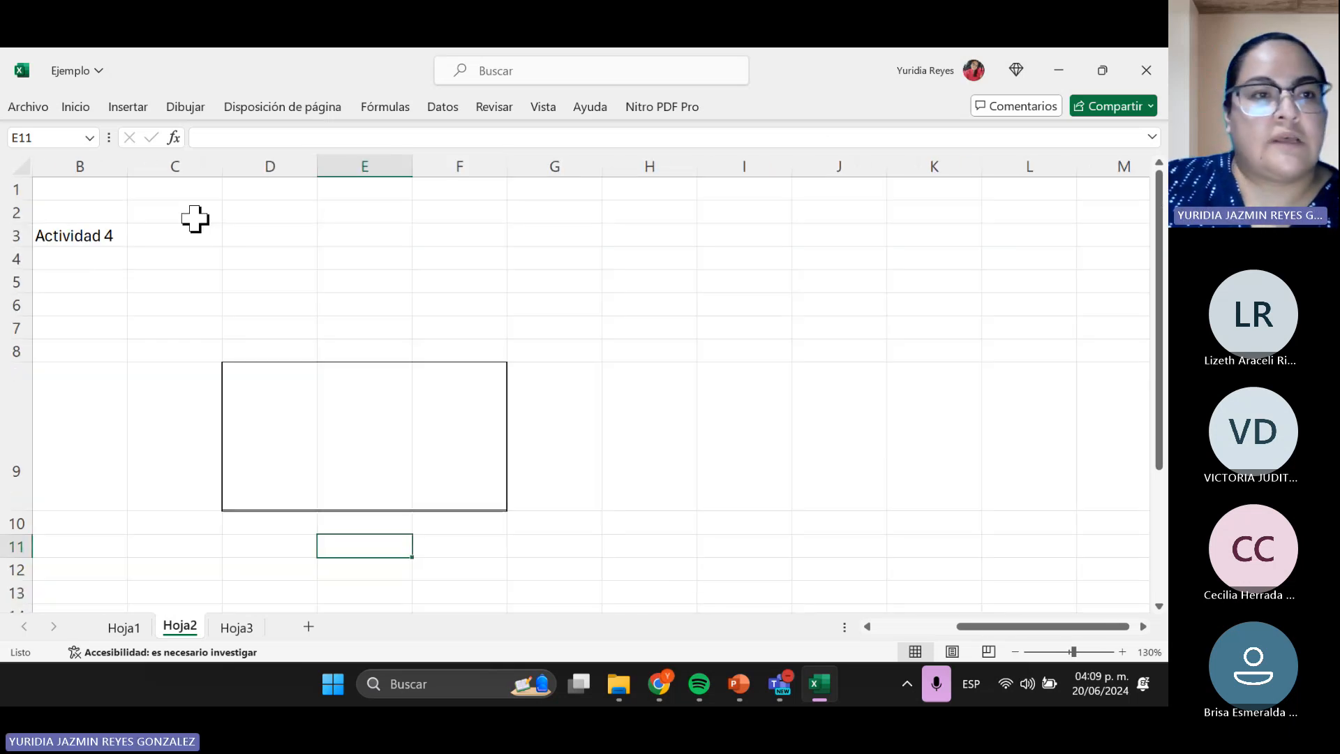
# - Review the available cell border styles and border drawing options
pyautogui.click(82, 116)
pyautogui.click(223, 173)
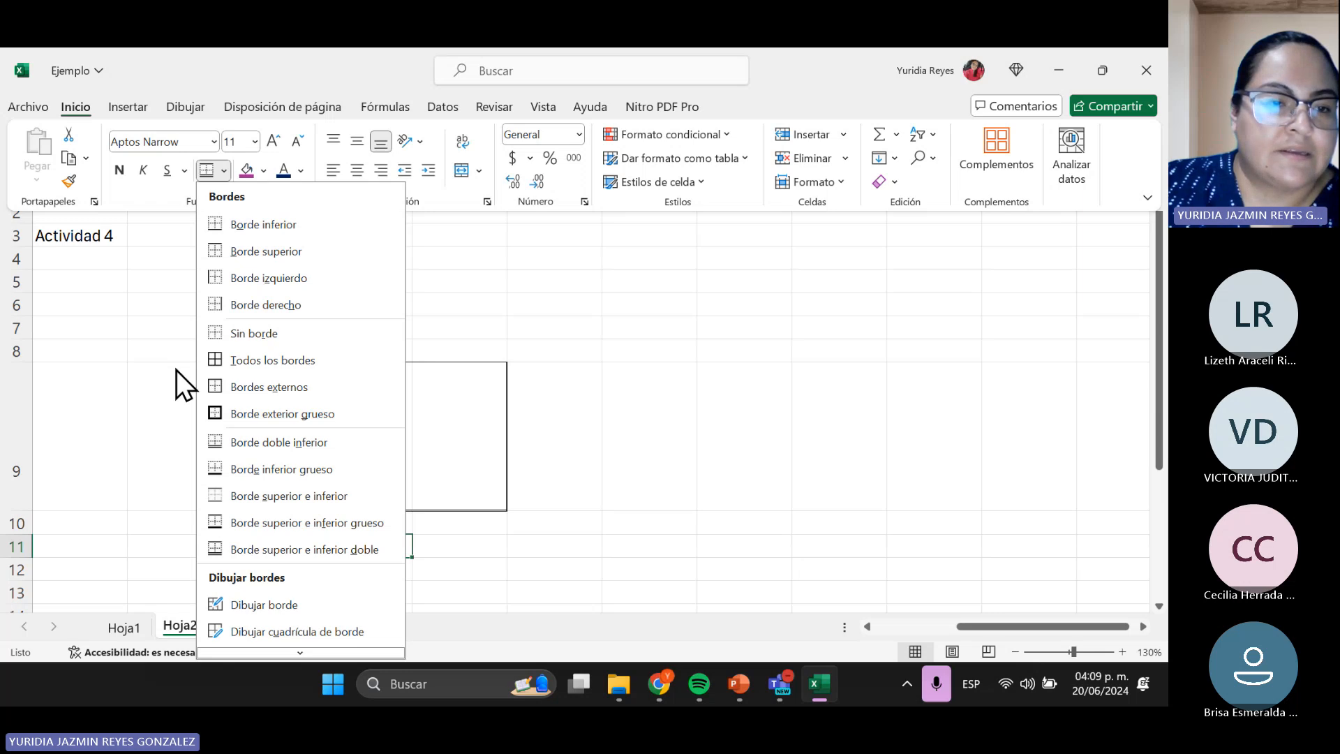
pyautogui.scroll(-1, 226, 420)
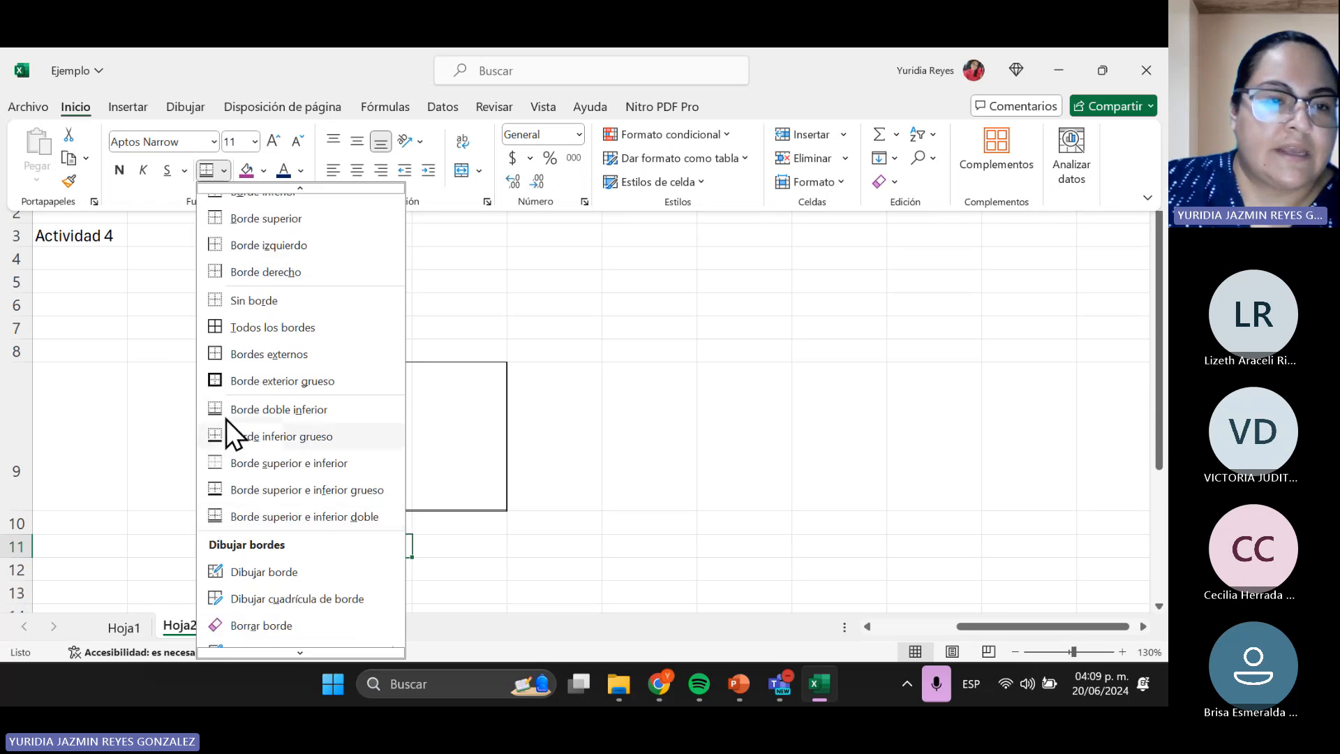
pyautogui.click(212, 296)
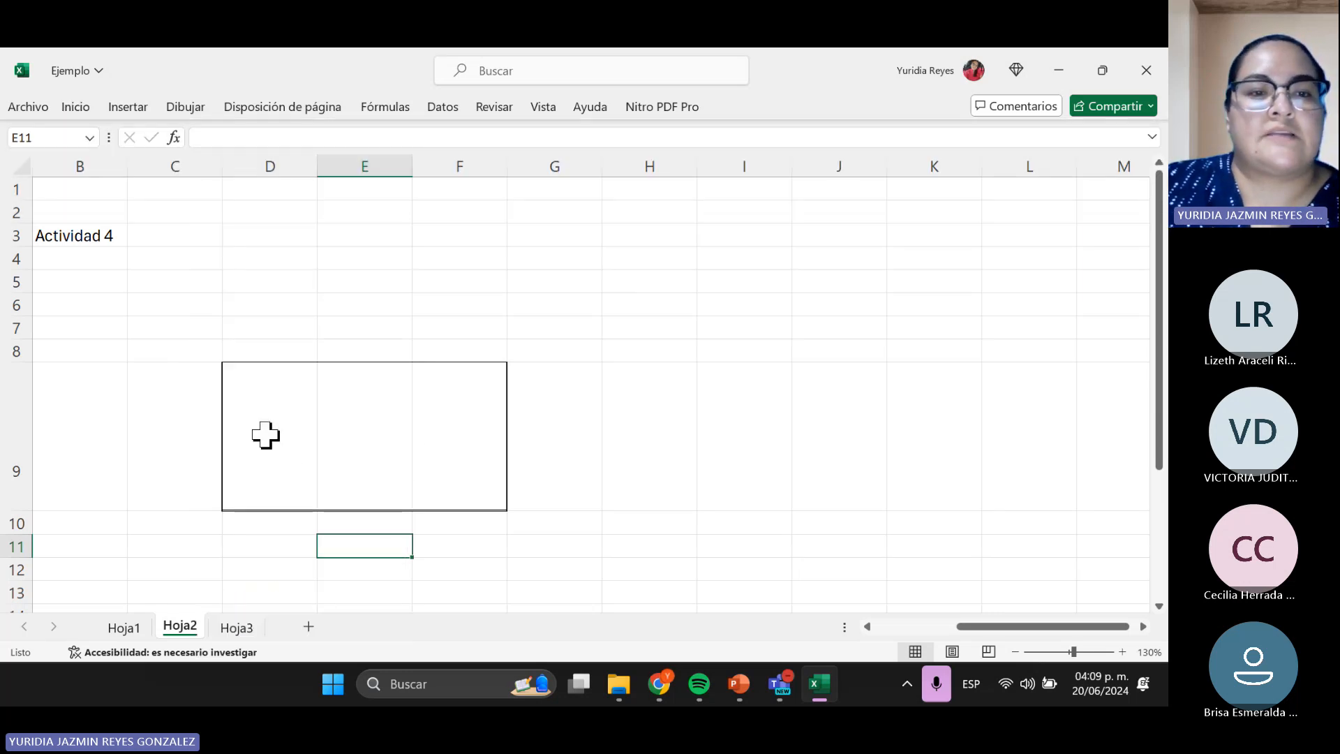
# - Apply the Todos los bordes border to the range D9:F9
pyautogui.moveTo(267, 434); pyautogui.dragTo(449, 443)
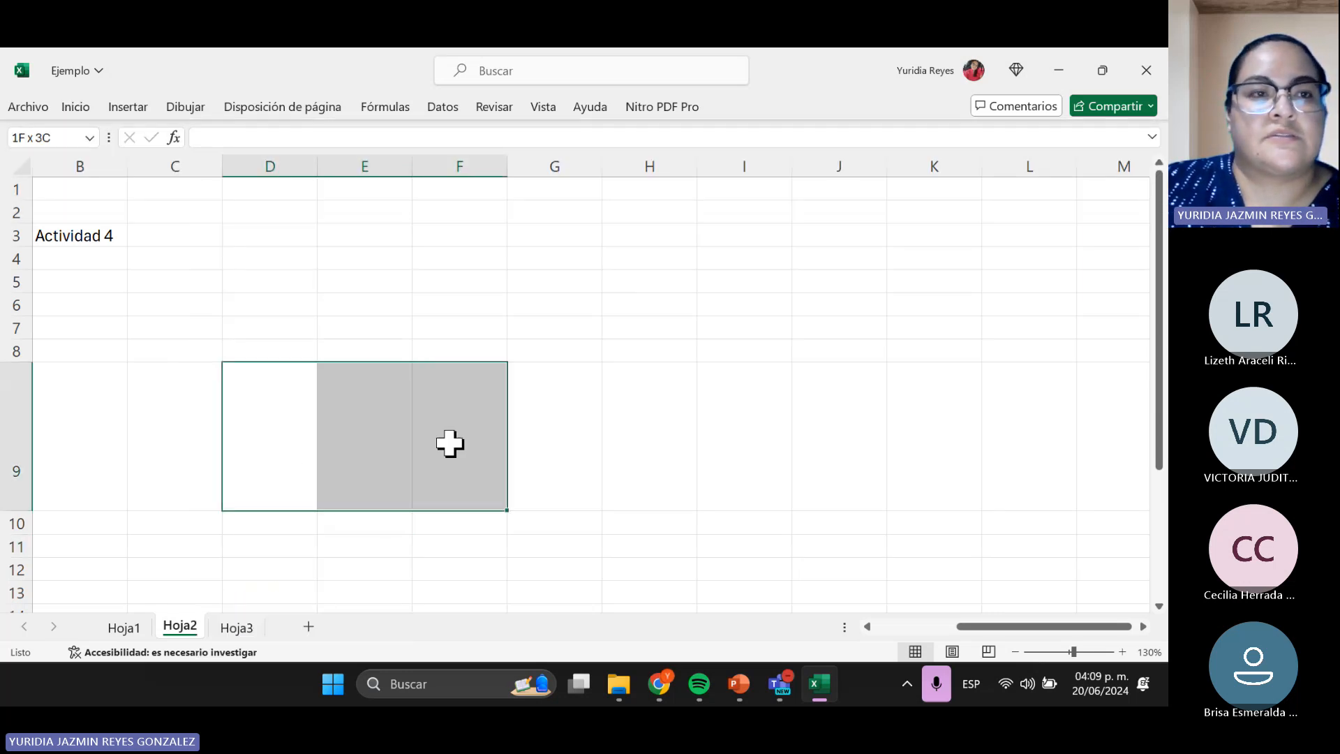
pyautogui.click(77, 108)
pyautogui.click(224, 171)
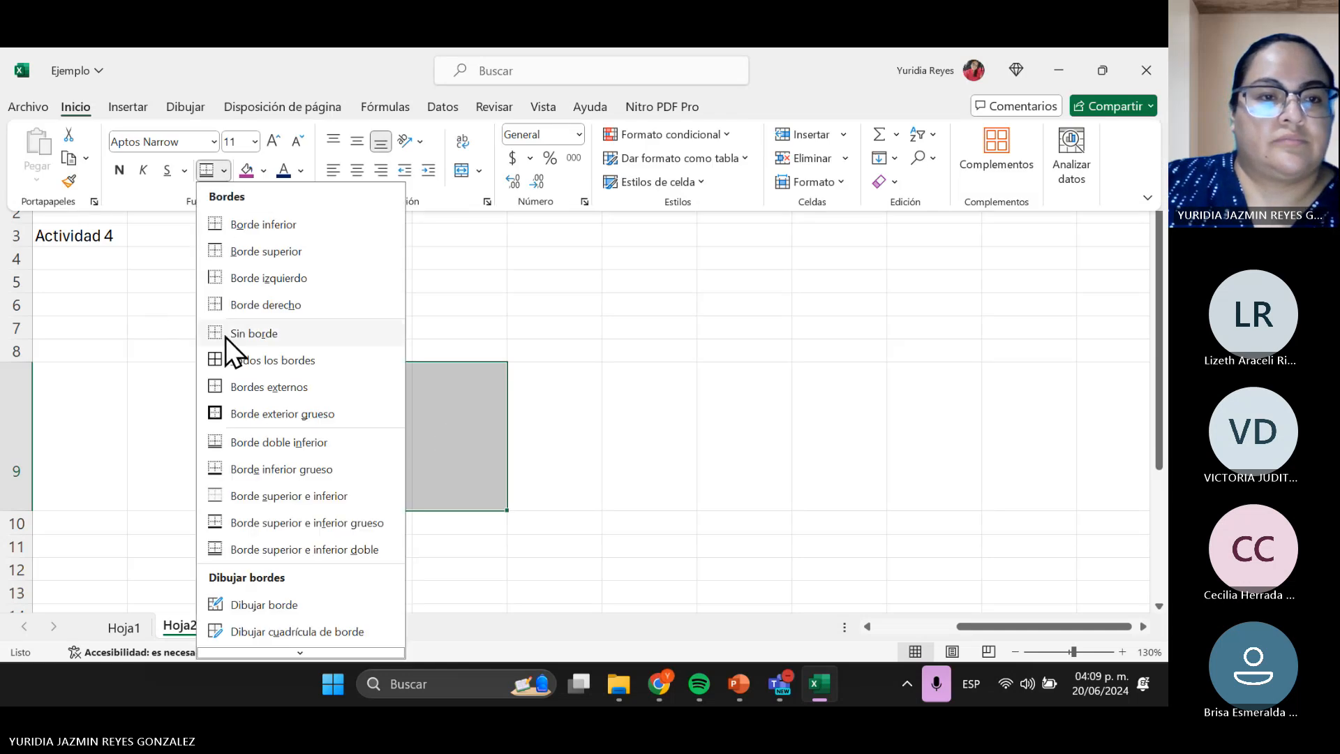
pyautogui.click(224, 360)
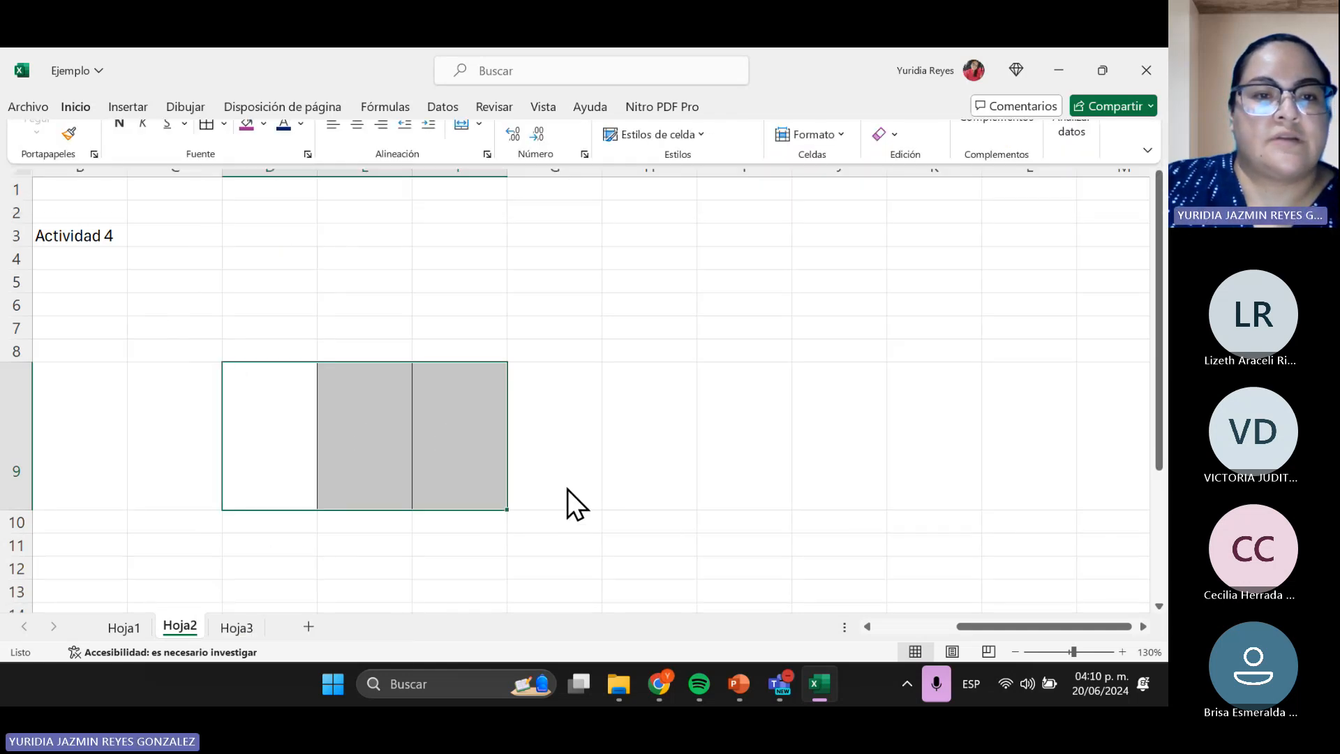
pyautogui.click(550, 485)
# - Check the borders around each of the cells D9, E9 and F9
pyautogui.click(311, 468)
pyautogui.click(374, 449)
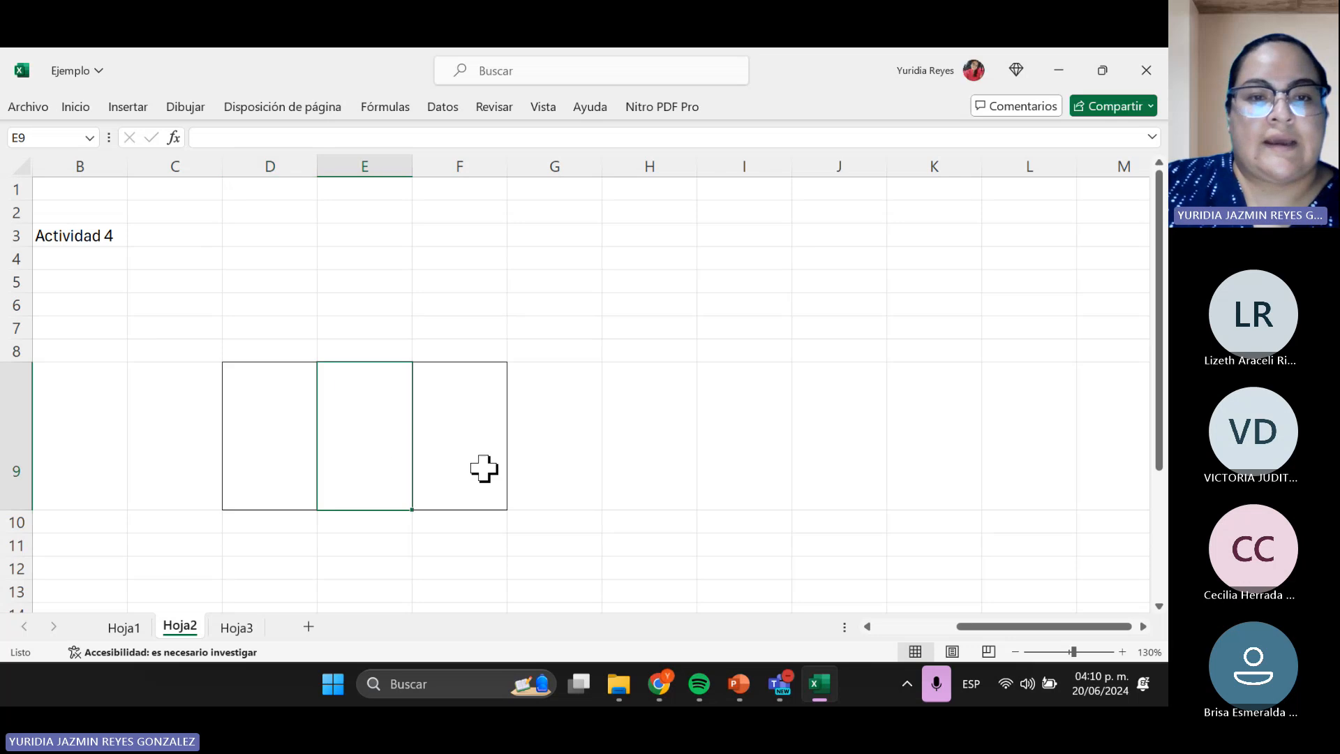
pyautogui.click(486, 469)
pyautogui.click(288, 434)
pyautogui.click(377, 447)
pyautogui.click(485, 458)
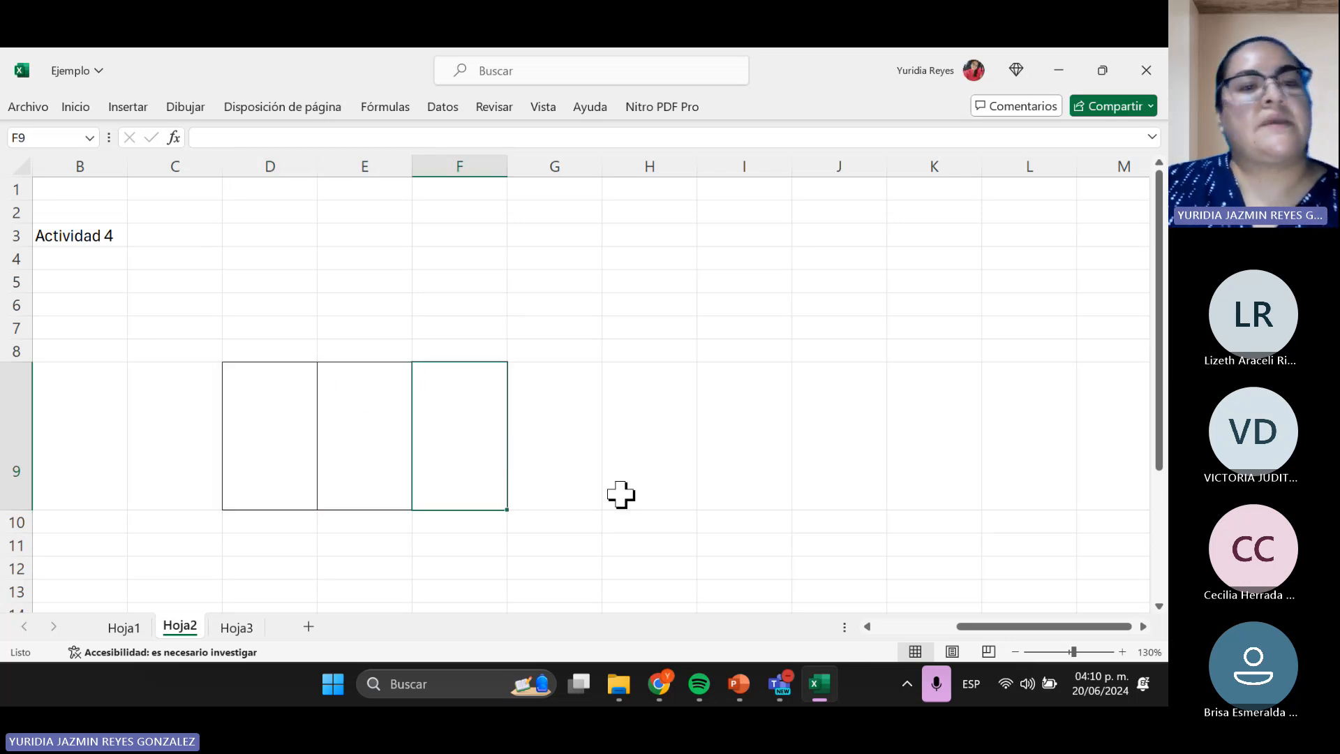
pyautogui.click(619, 493)
# - Set the border line colour to the theme orange, draw it along the side edges of cell D9, and leave border drawing mode
pyautogui.moveTo(266, 472); pyautogui.dragTo(426, 467)
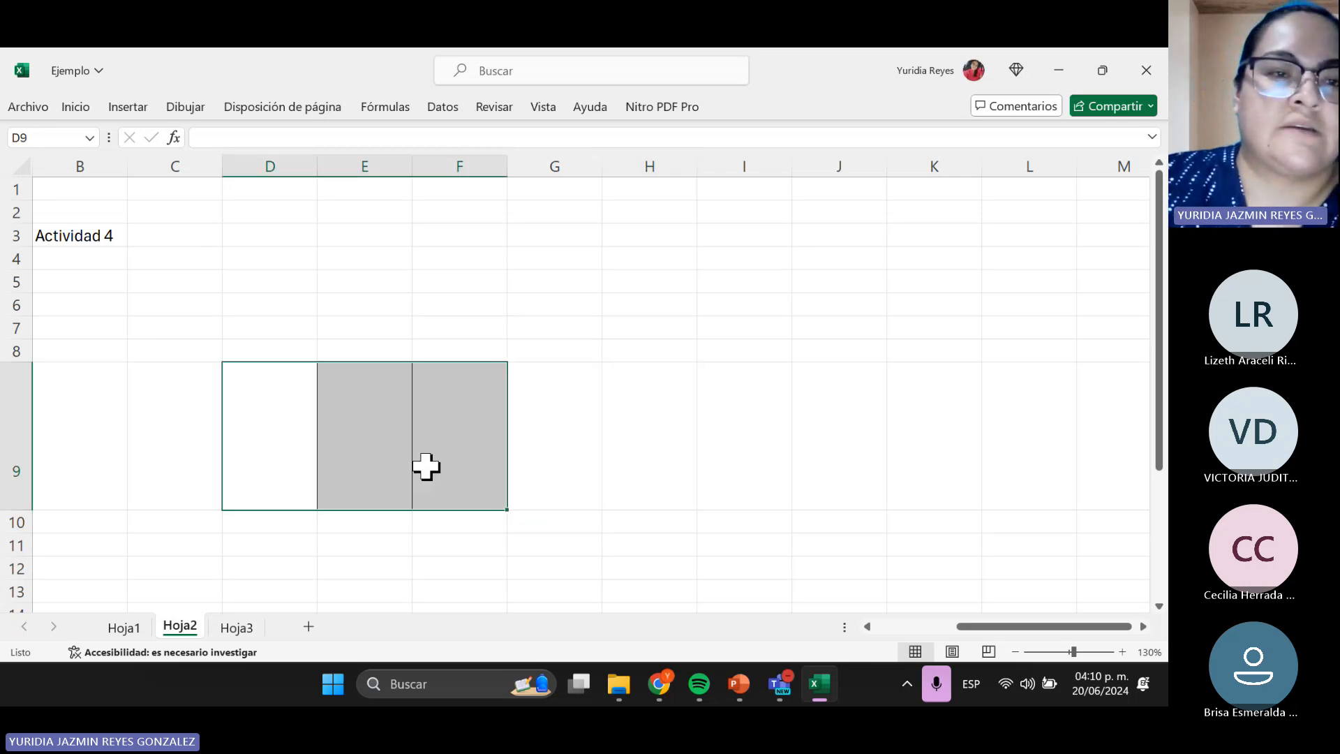
pyautogui.click(88, 110)
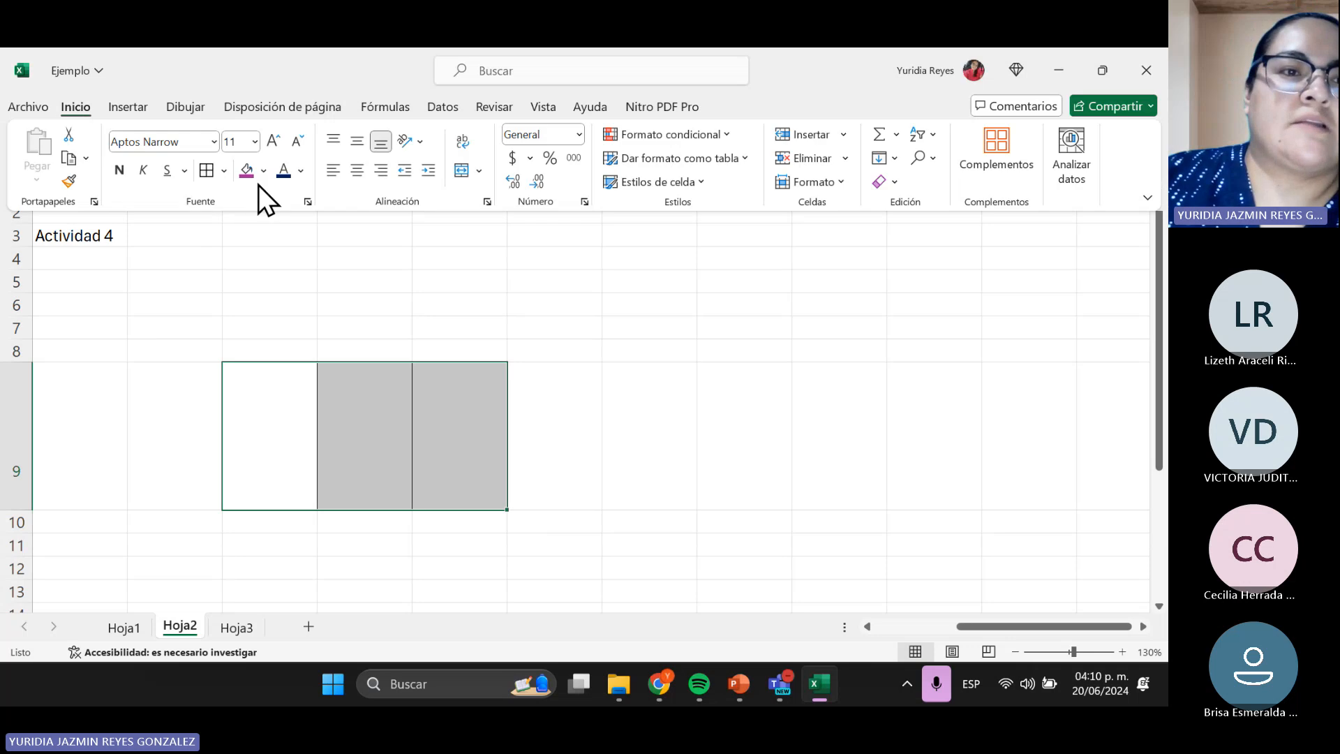
pyautogui.click(223, 171)
pyautogui.scroll(-1, 275, 508)
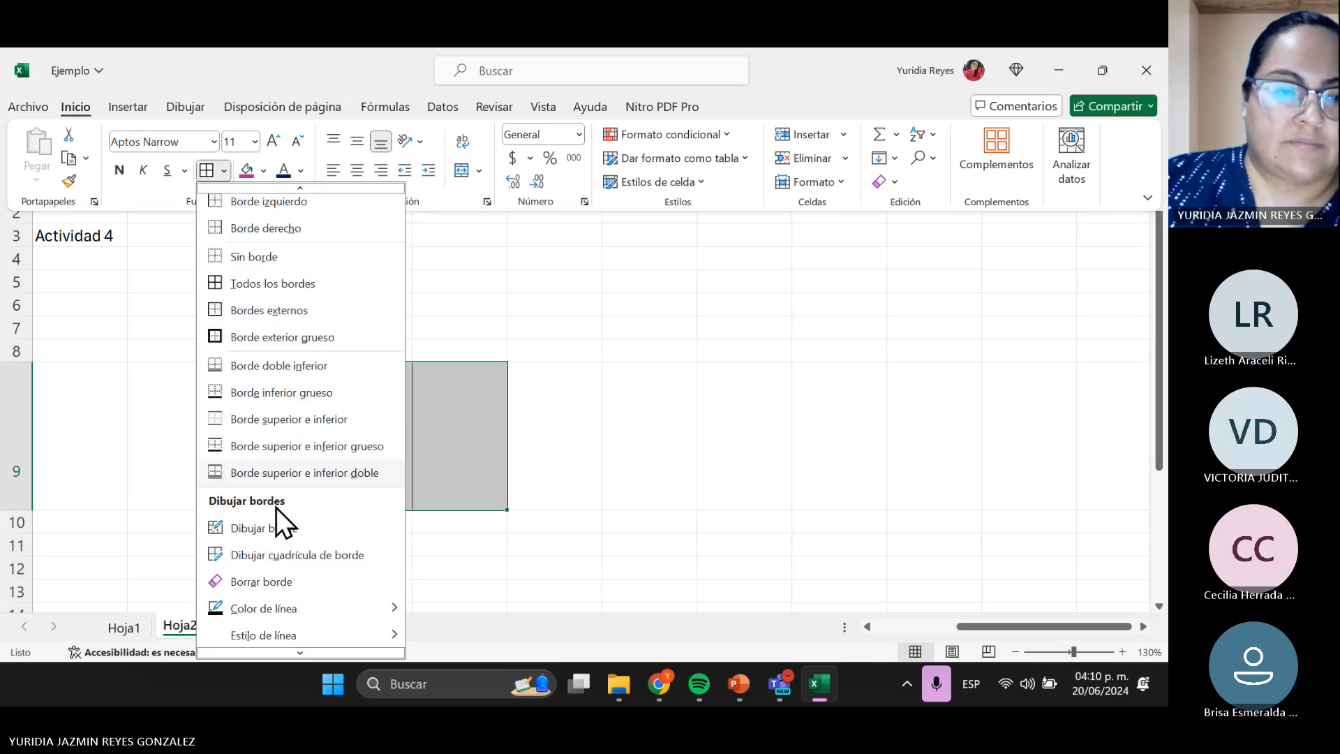
pyautogui.scroll(-1, 311, 602)
pyautogui.moveTo(307, 584)
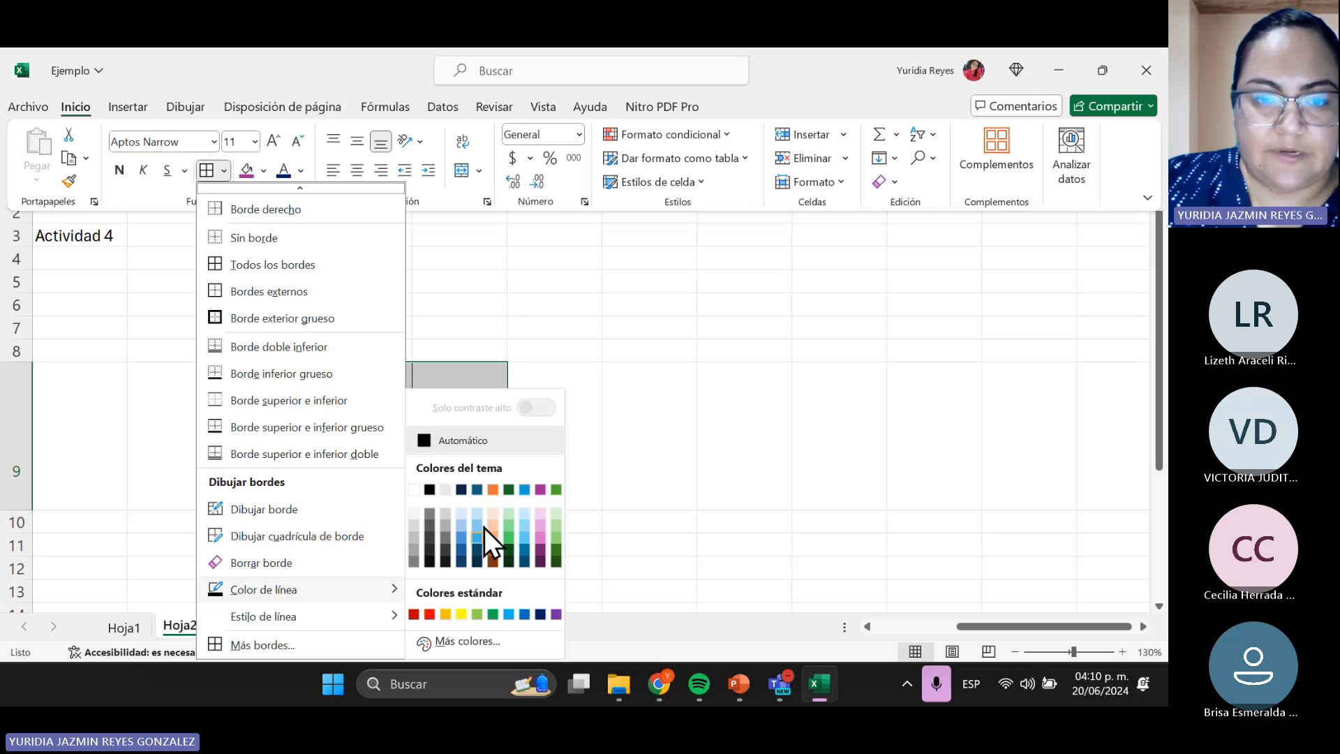
pyautogui.click(496, 492)
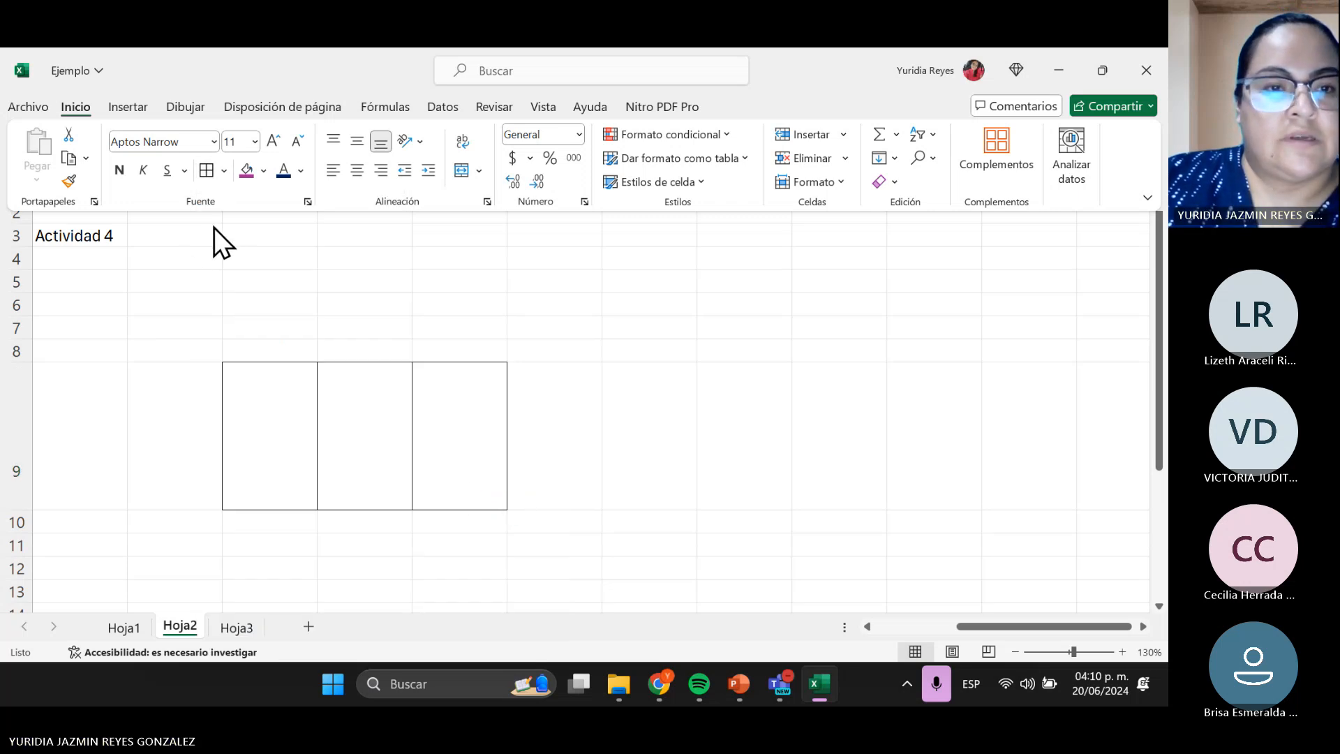
pyautogui.hotkey('ctrl', 'F1')
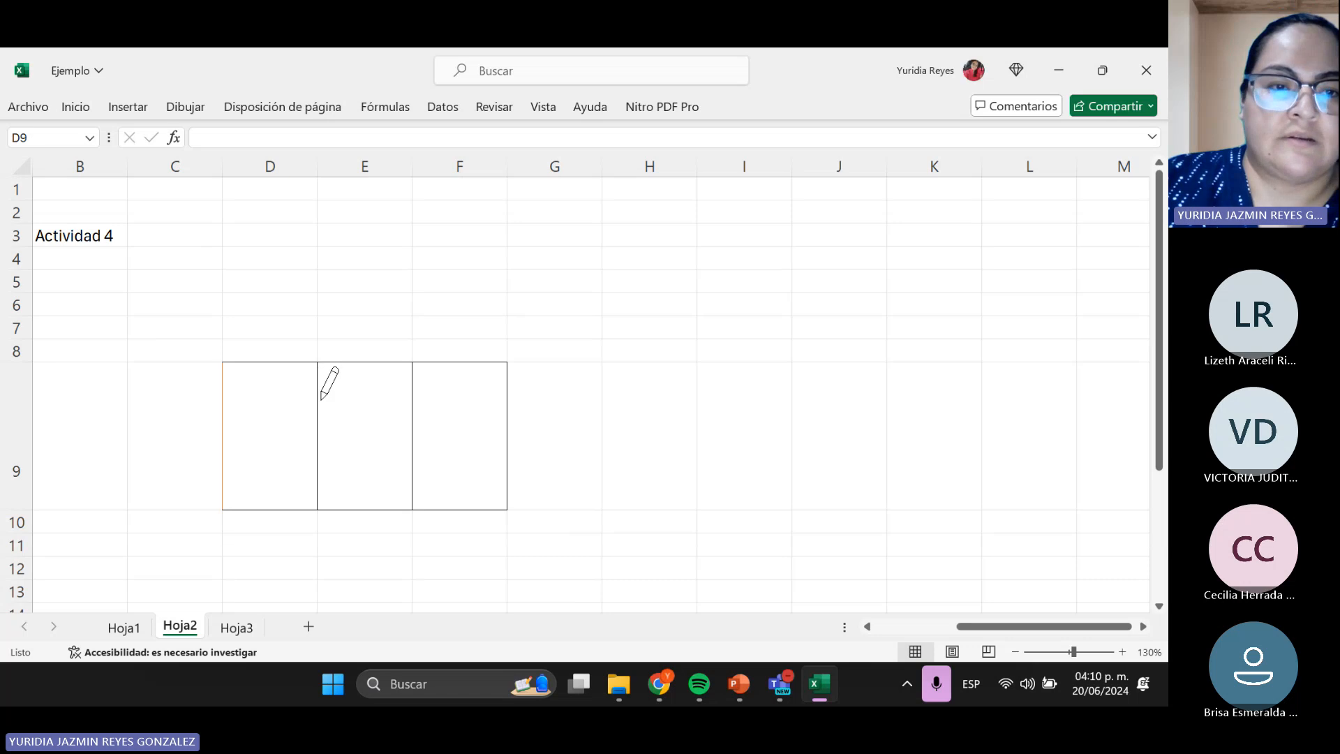
pyautogui.press('Escape')
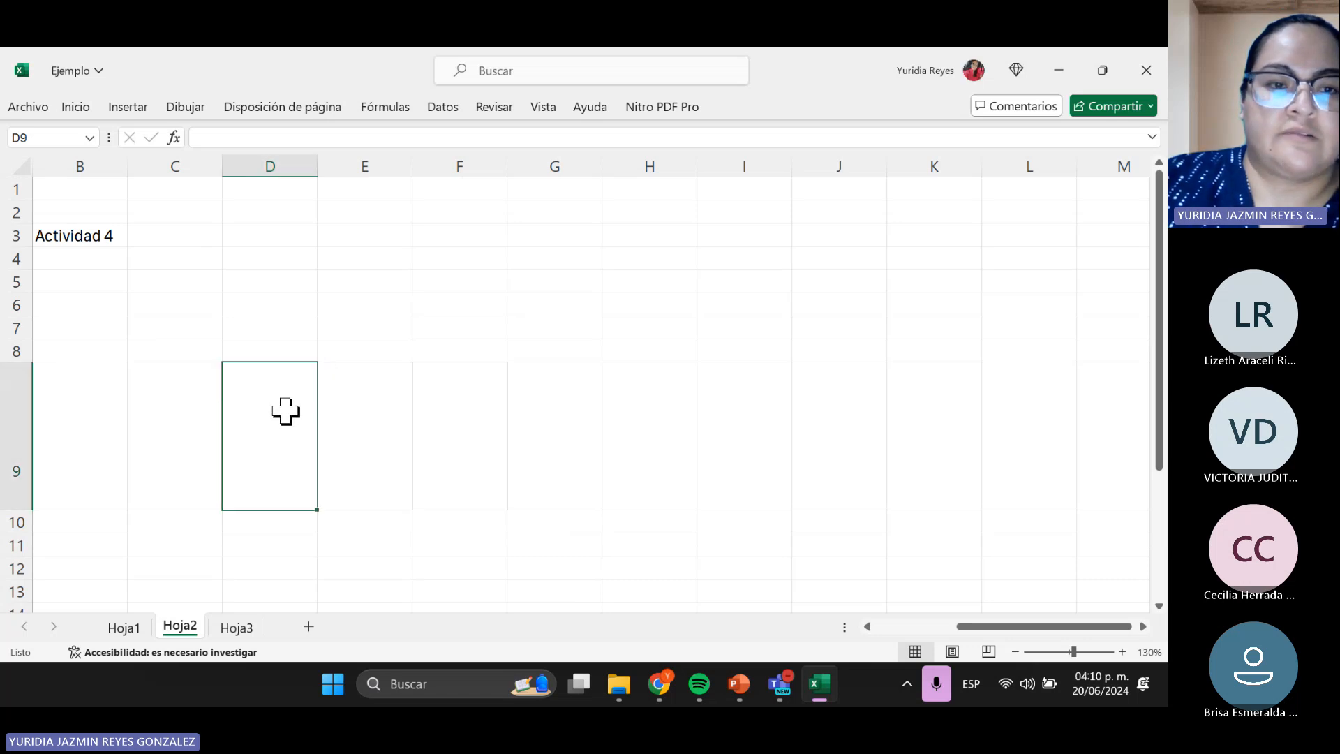
# - Select the range D9:F9 and open the full list of cell border options for it
pyautogui.moveTo(285, 411); pyautogui.dragTo(449, 428)
pyautogui.click(78, 110)
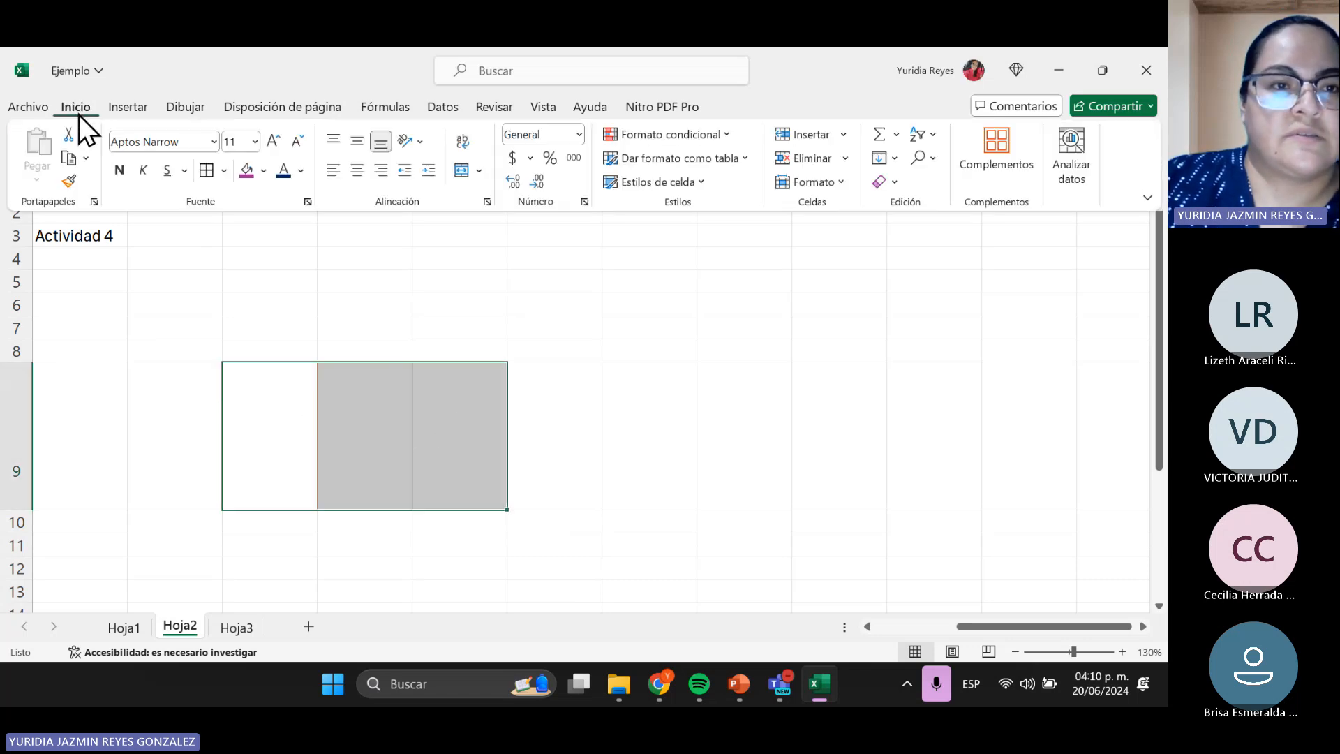
pyautogui.click(223, 172)
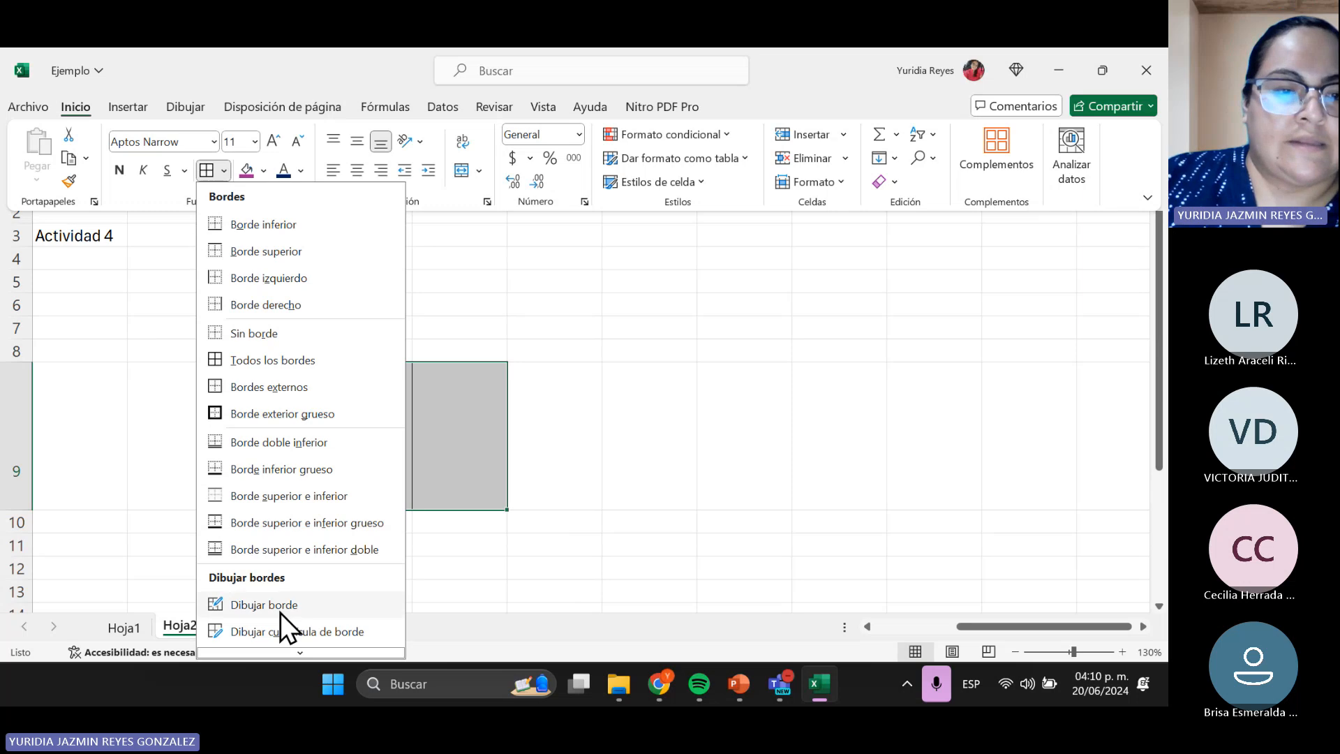
pyautogui.scroll(-1, 279, 613)
pyautogui.scroll(-1, 275, 618)
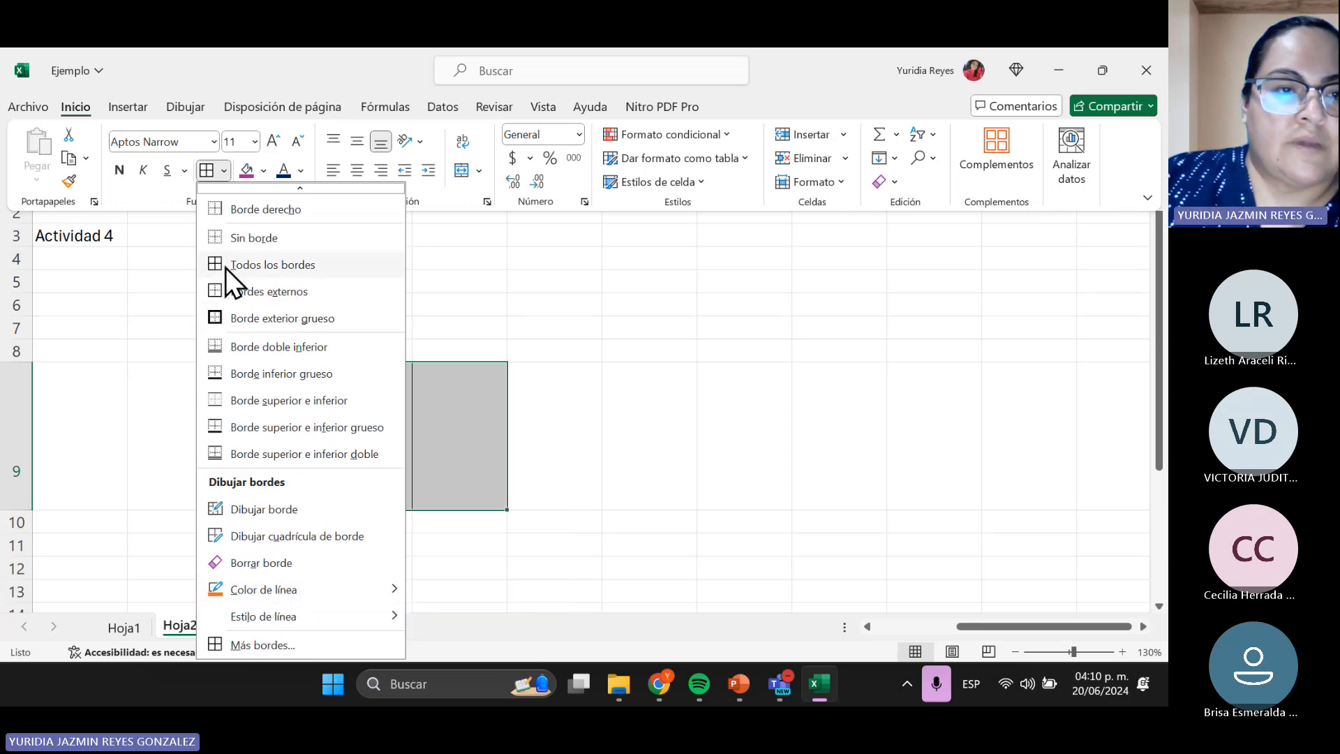
# - Apply all borders to cells D9:F9 on Hoja2, and switch to the Bordes slide in PowerPoint
pyautogui.click(245, 264)
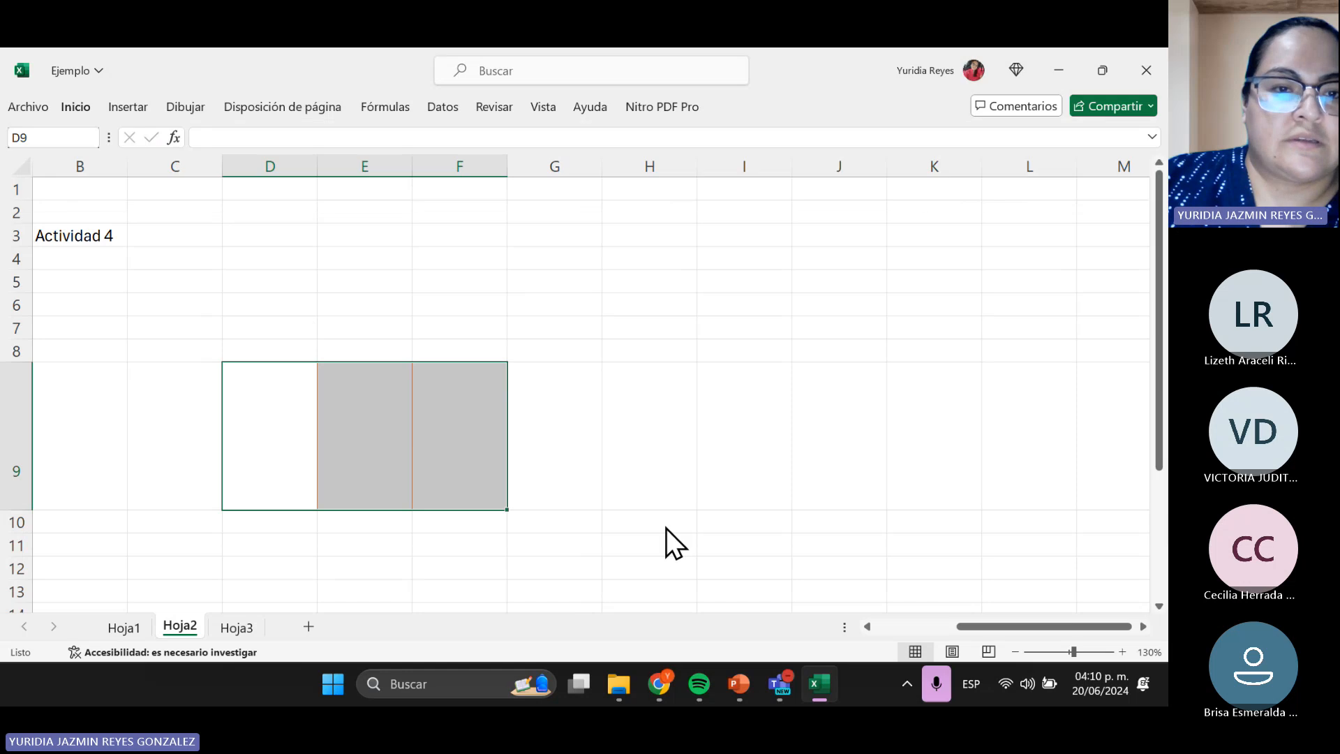
pyautogui.click(637, 520)
pyautogui.moveTo(257, 463); pyautogui.dragTo(478, 479)
pyautogui.click(408, 593)
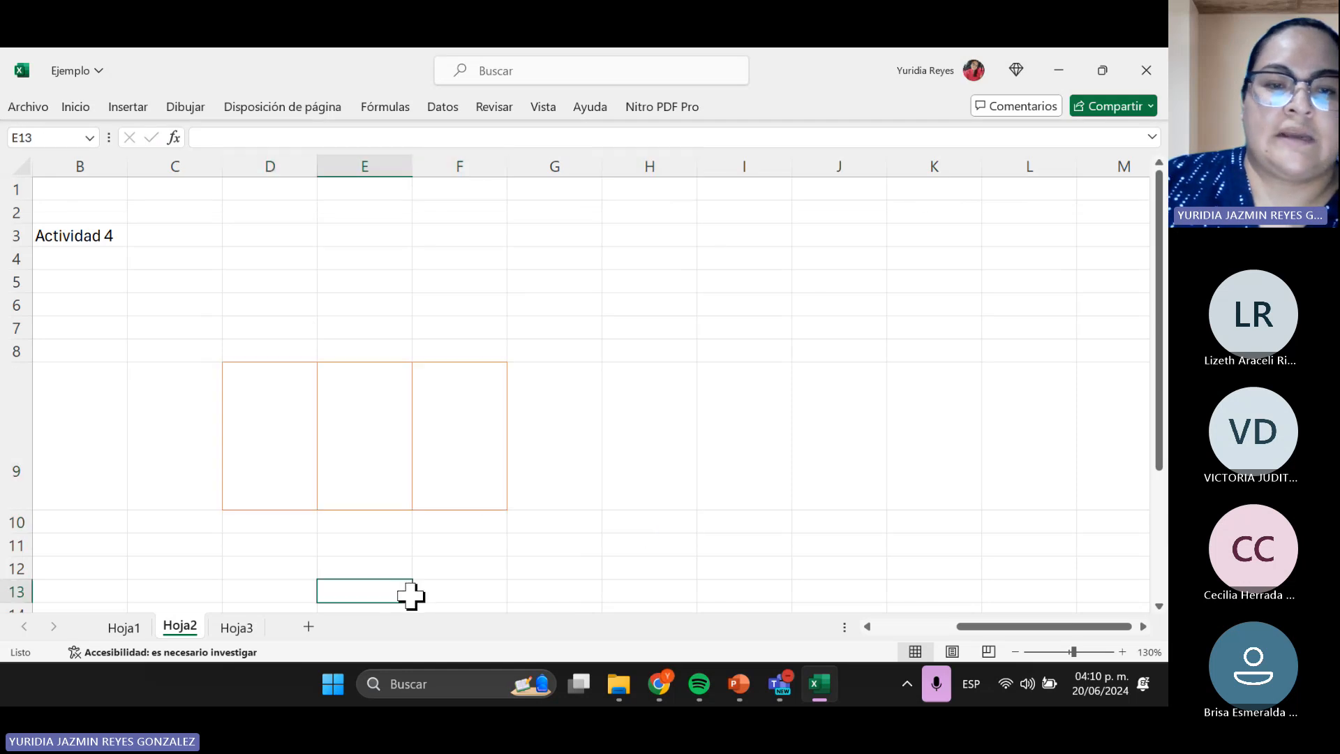
pyautogui.moveTo(278, 454); pyautogui.dragTo(461, 445)
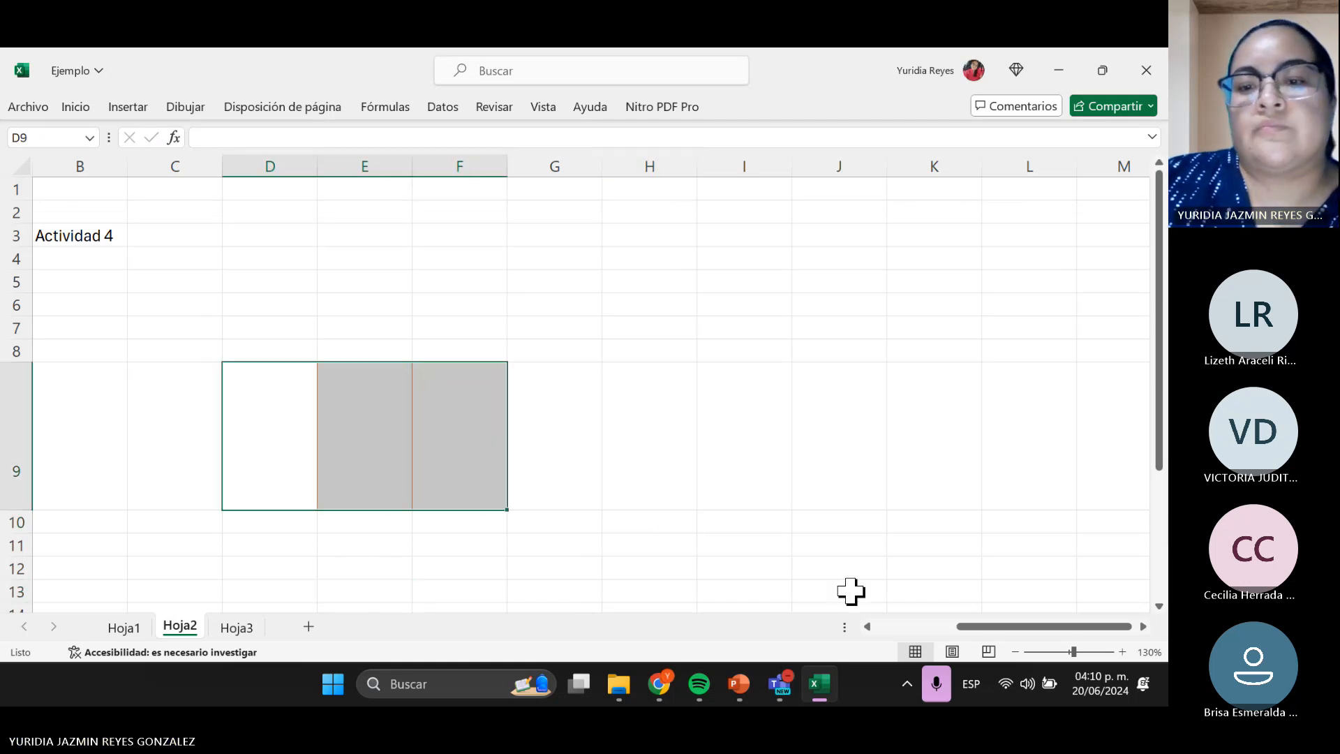
pyautogui.click(742, 686)
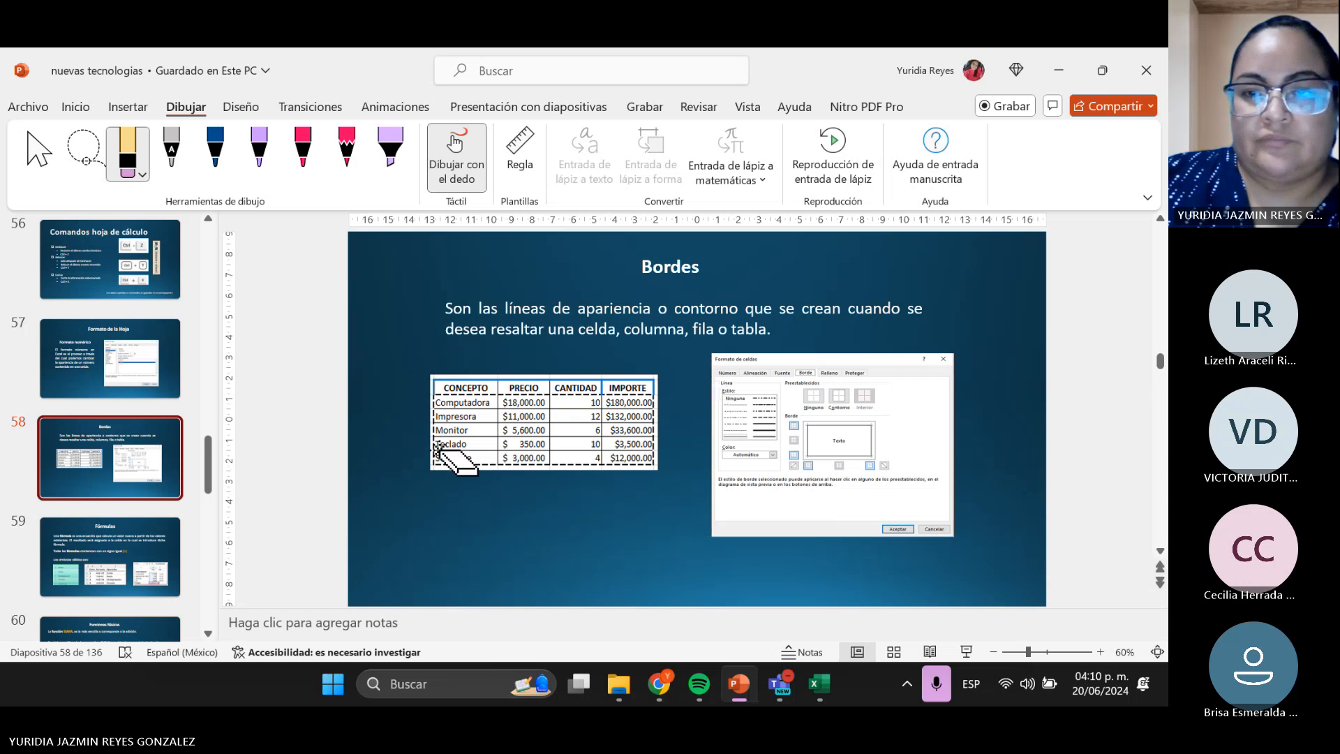
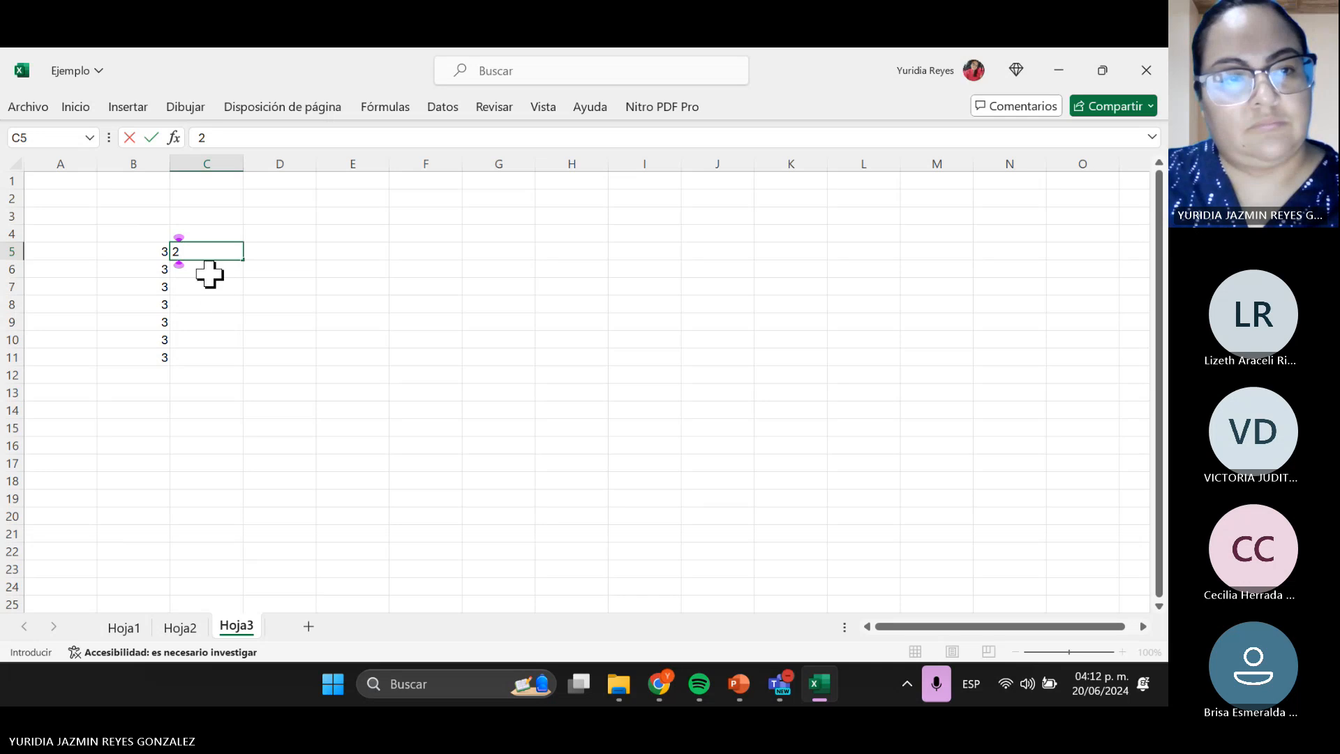
# - Enter 2 in cell C5 on Hoja3 of the Ejemplo workbook and fill it down through C11
pyautogui.click(208, 272)
pyautogui.write('2')
pyautogui.click(189, 321)
pyautogui.moveTo(212, 259); pyautogui.dragTo(241, 357)
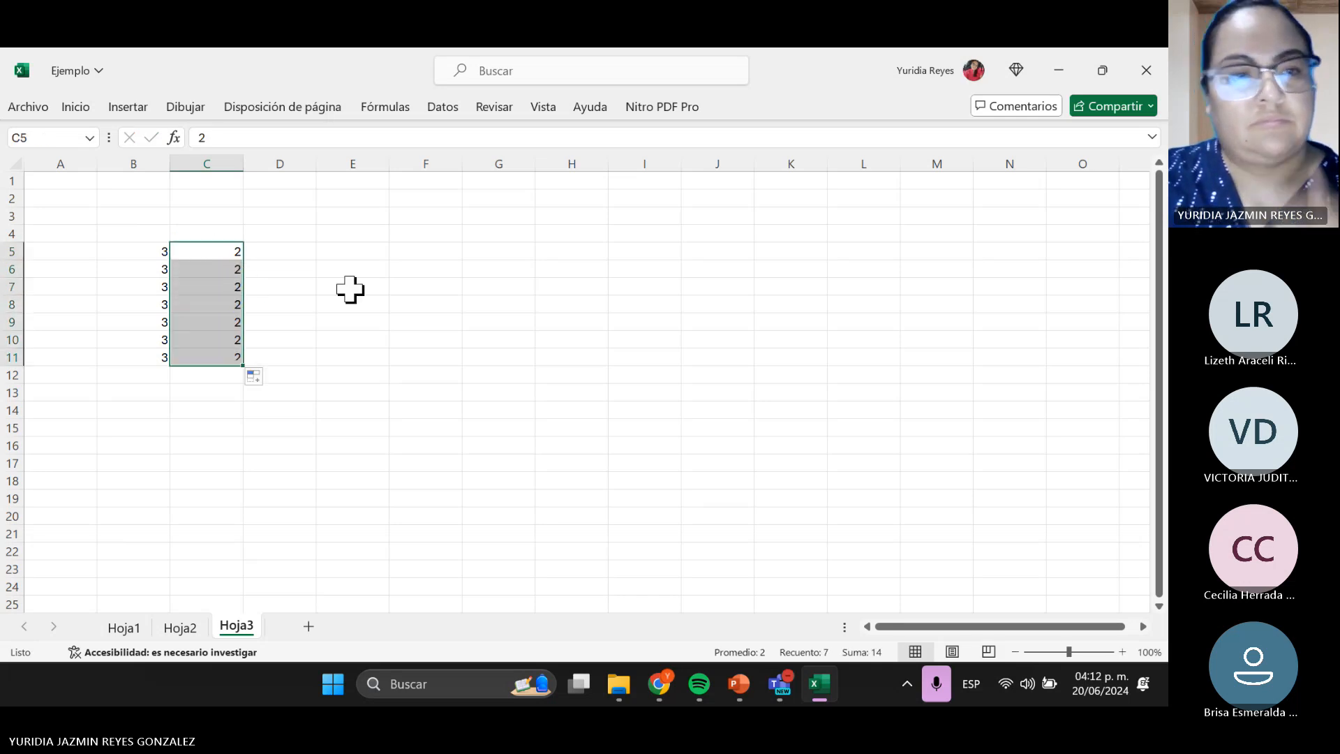
# - Enter the addition formula +B5+C5 in cell D5 and check it against its source cells
pyautogui.click(308, 254)
pyautogui.write('=')
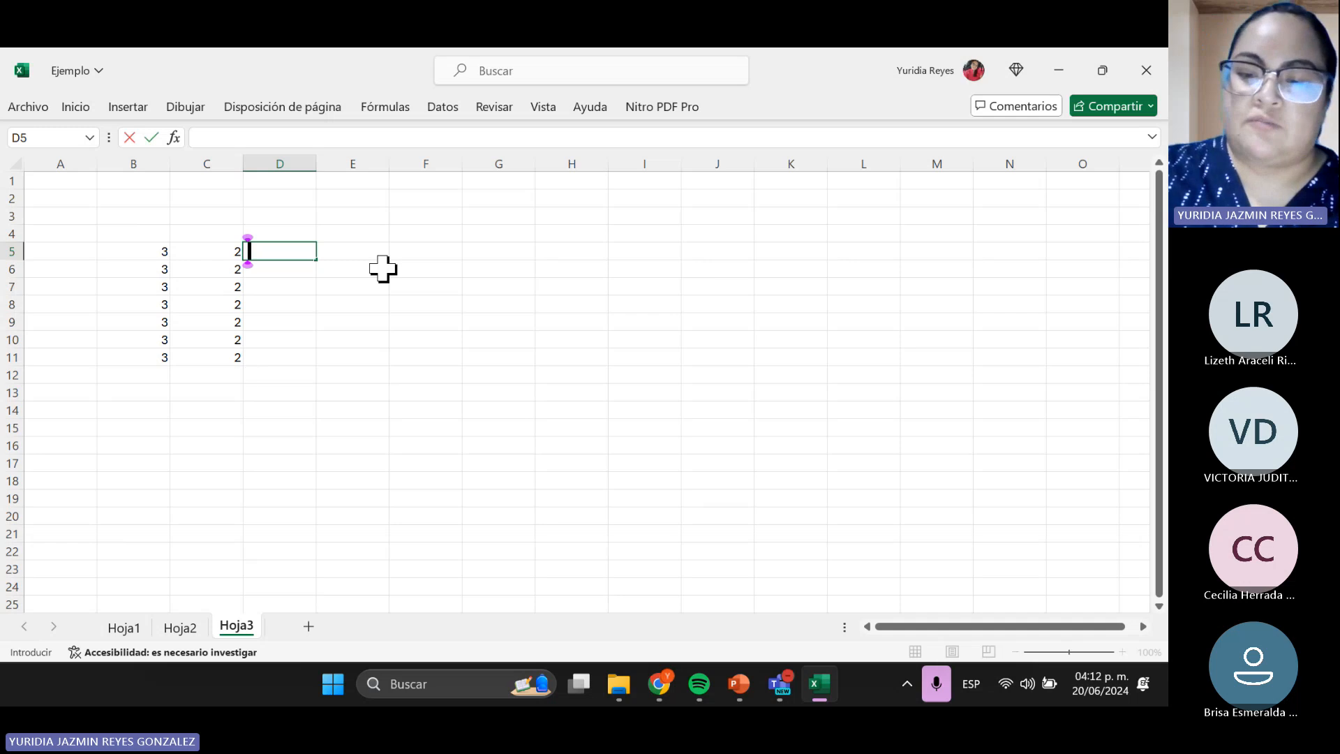
pyautogui.write('+')
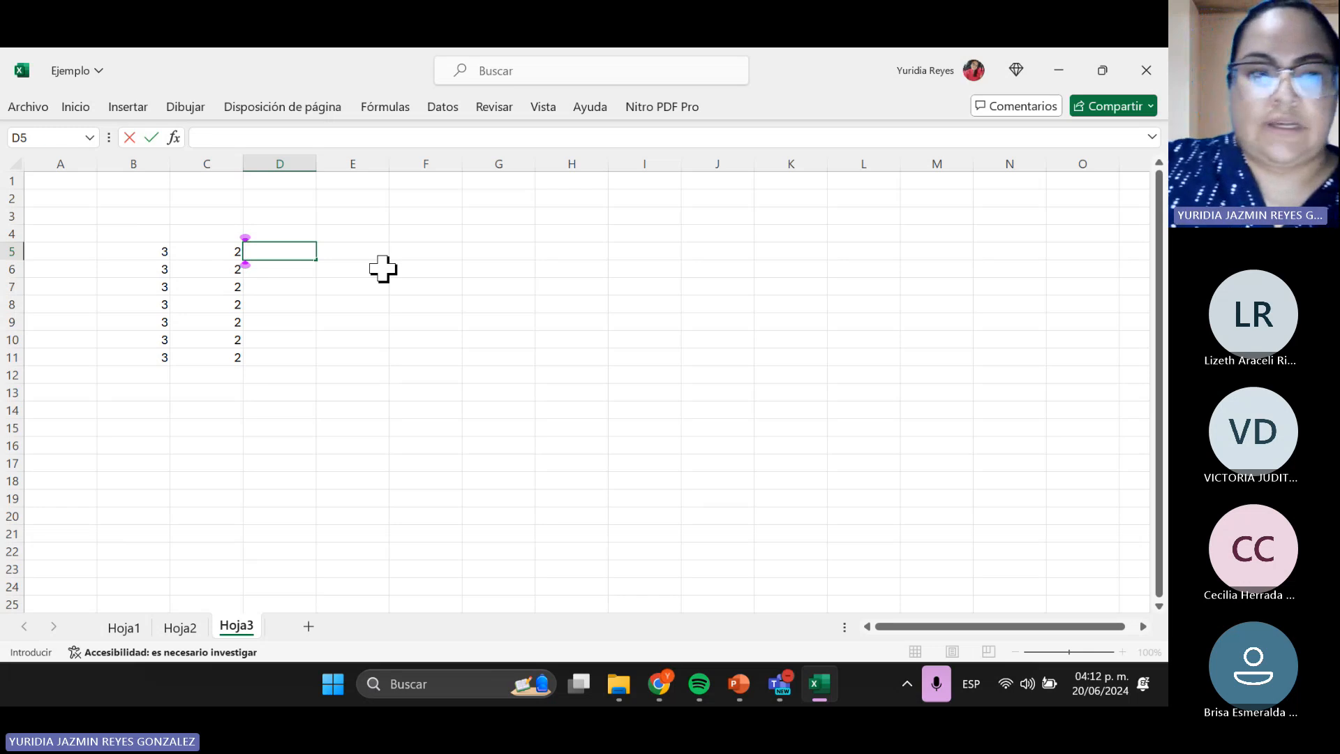
pyautogui.write('+')
pyautogui.press('Left')
pyautogui.press('Left')
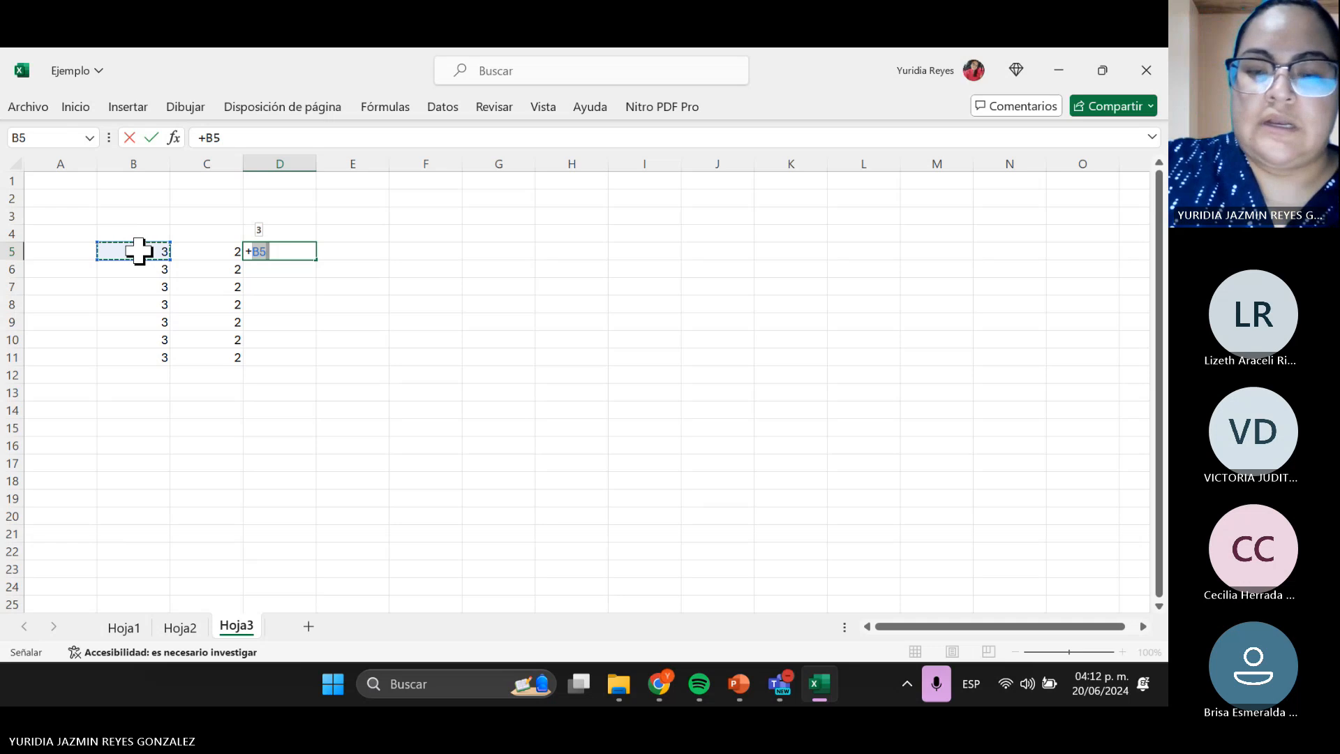
pyautogui.write('+')
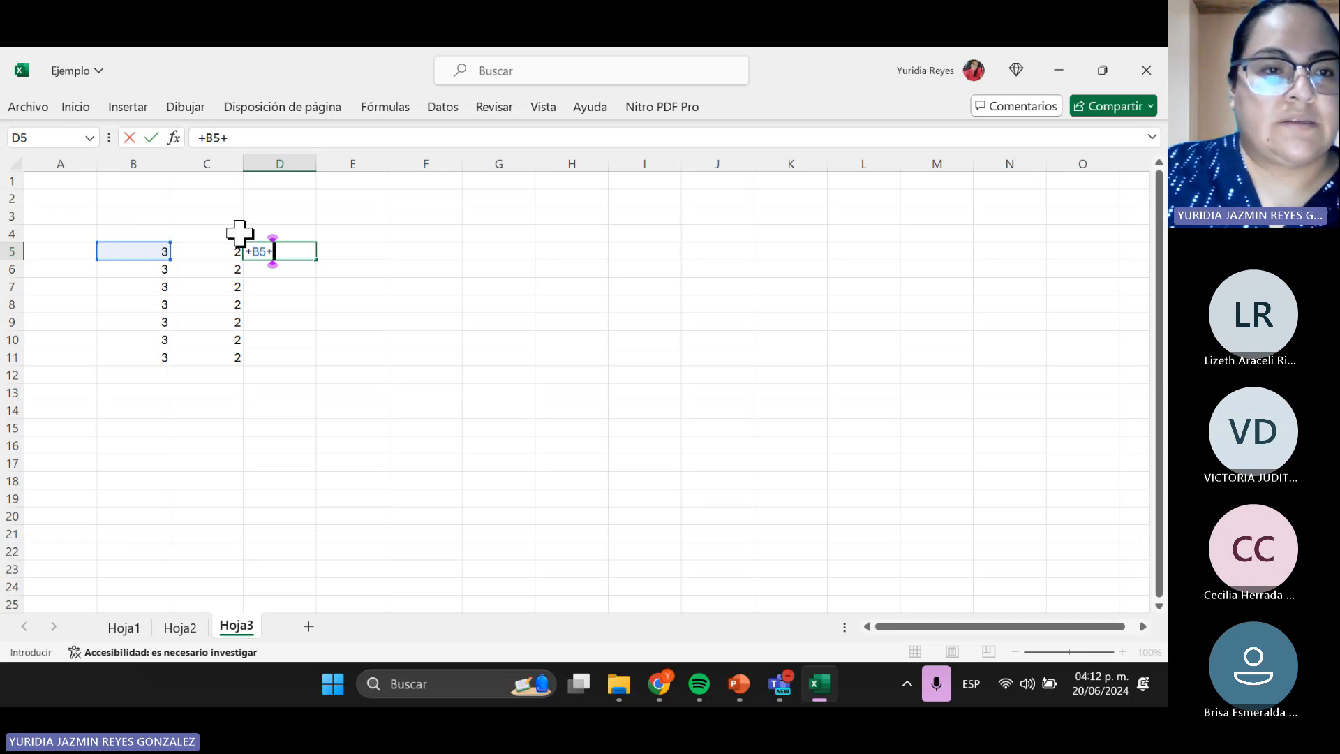
pyautogui.click(212, 249)
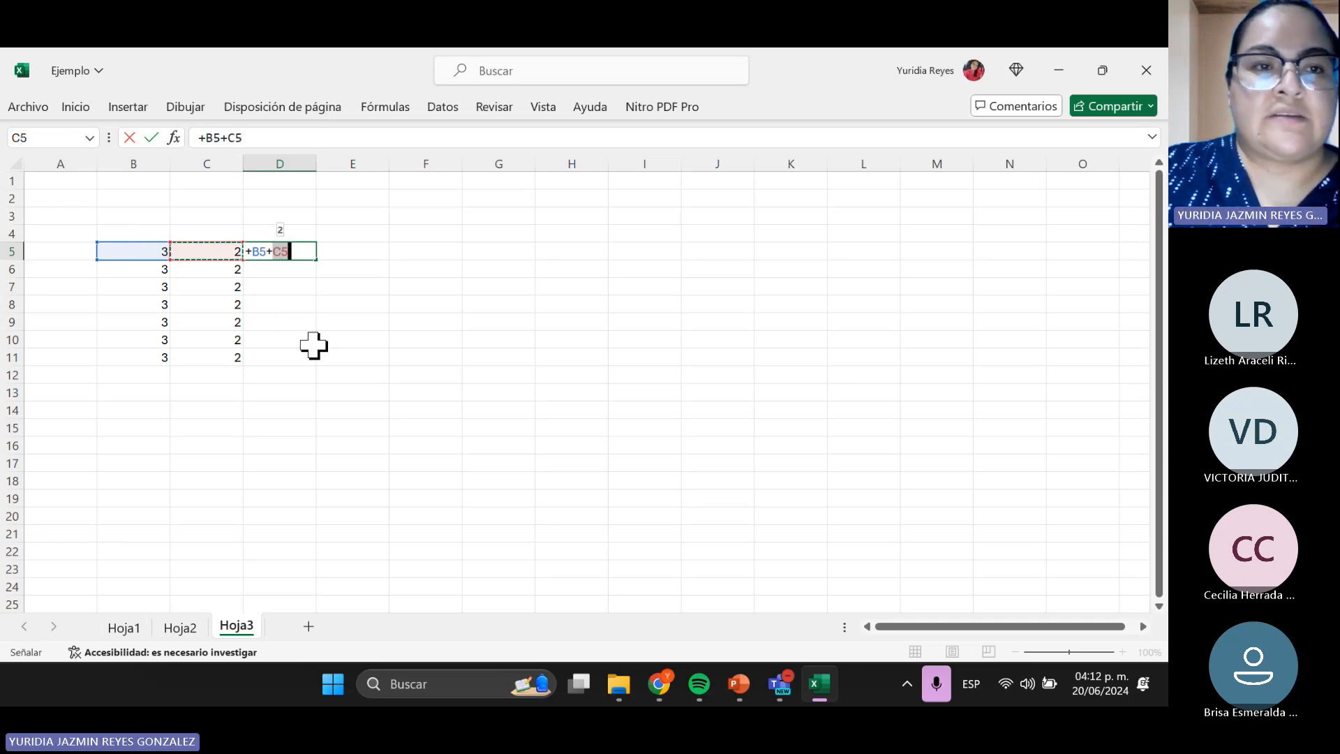
pyautogui.press('Return')
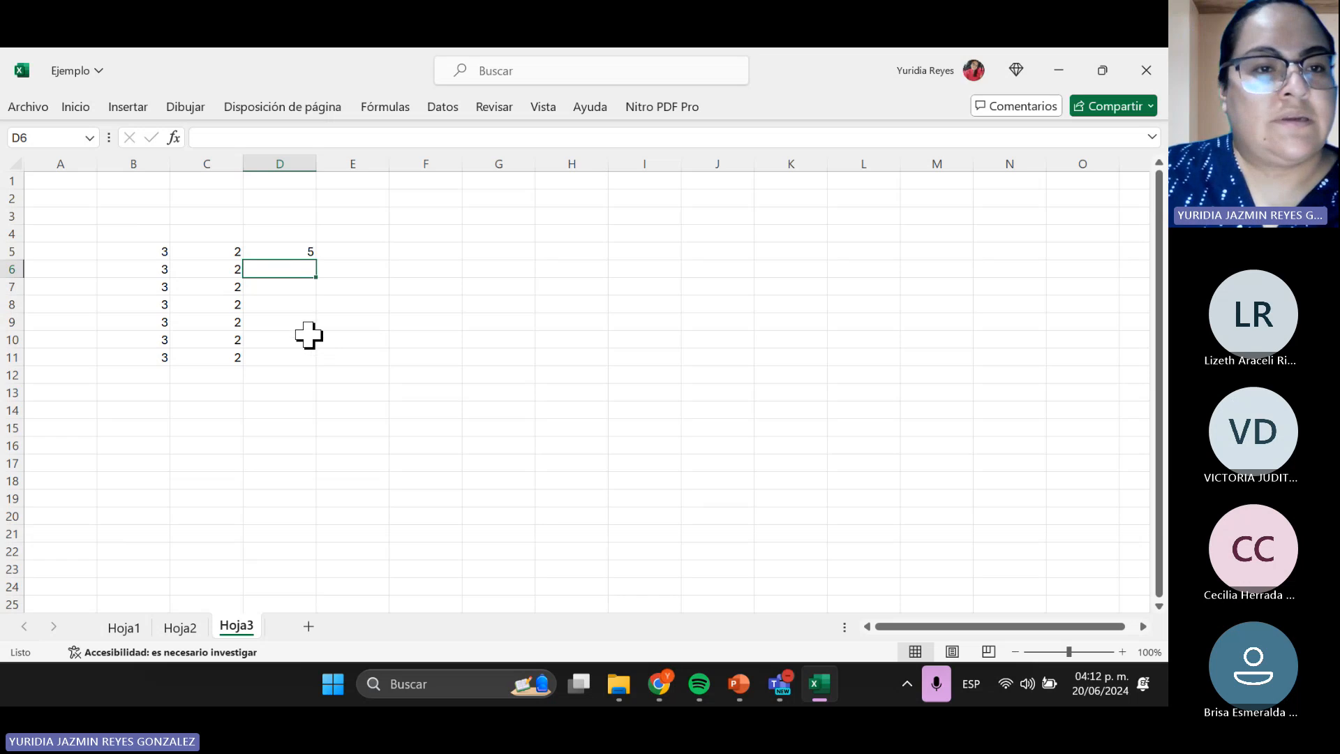
pyautogui.click(284, 250)
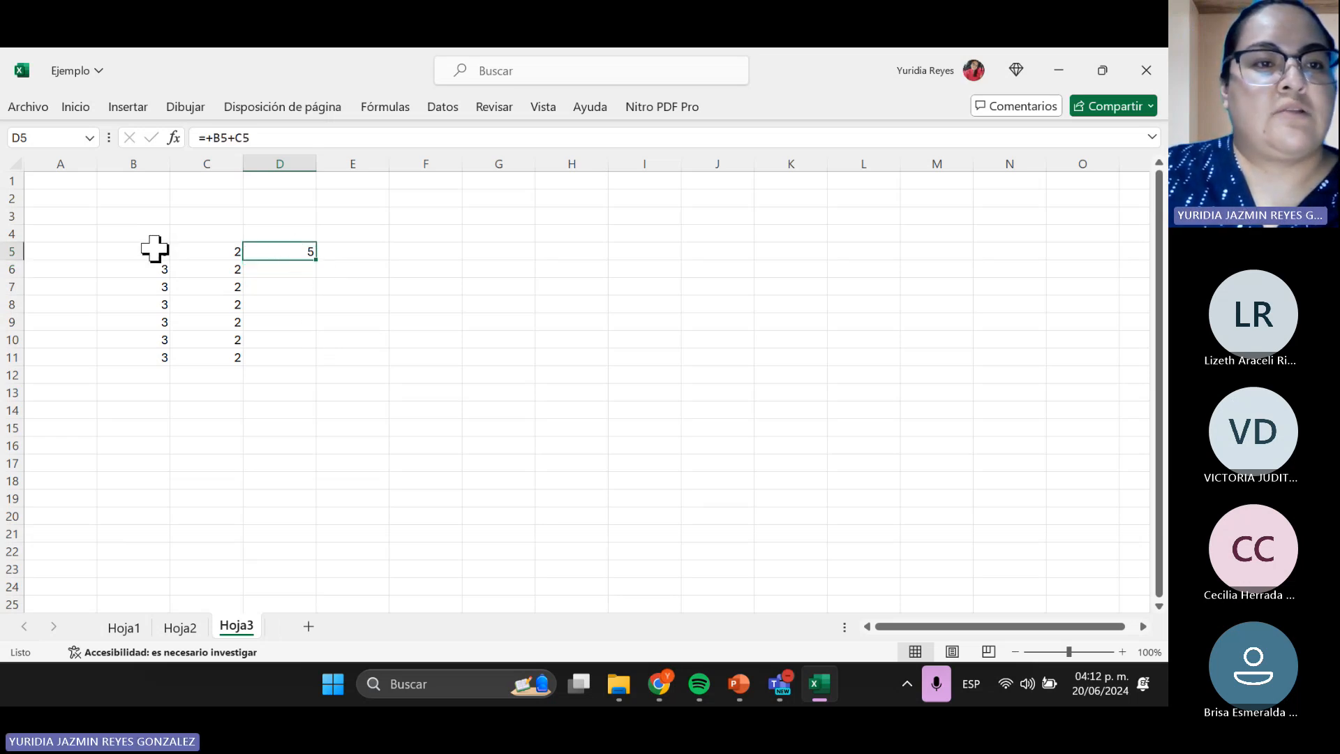
pyautogui.moveTo(153, 252); pyautogui.dragTo(203, 251)
pyautogui.click(295, 251)
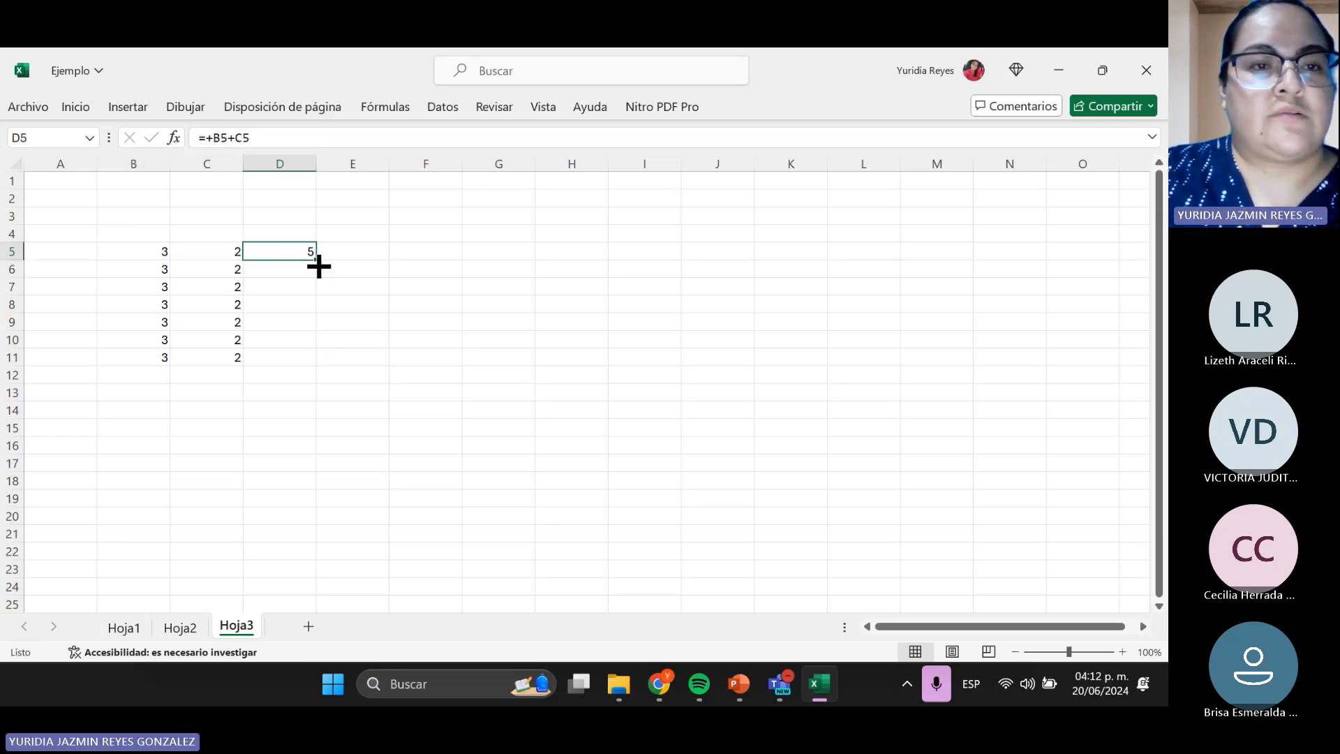
# - Enter the multiplication formula =B6*C6 in cell D6 and check it against its source cells
pyautogui.click(277, 268)
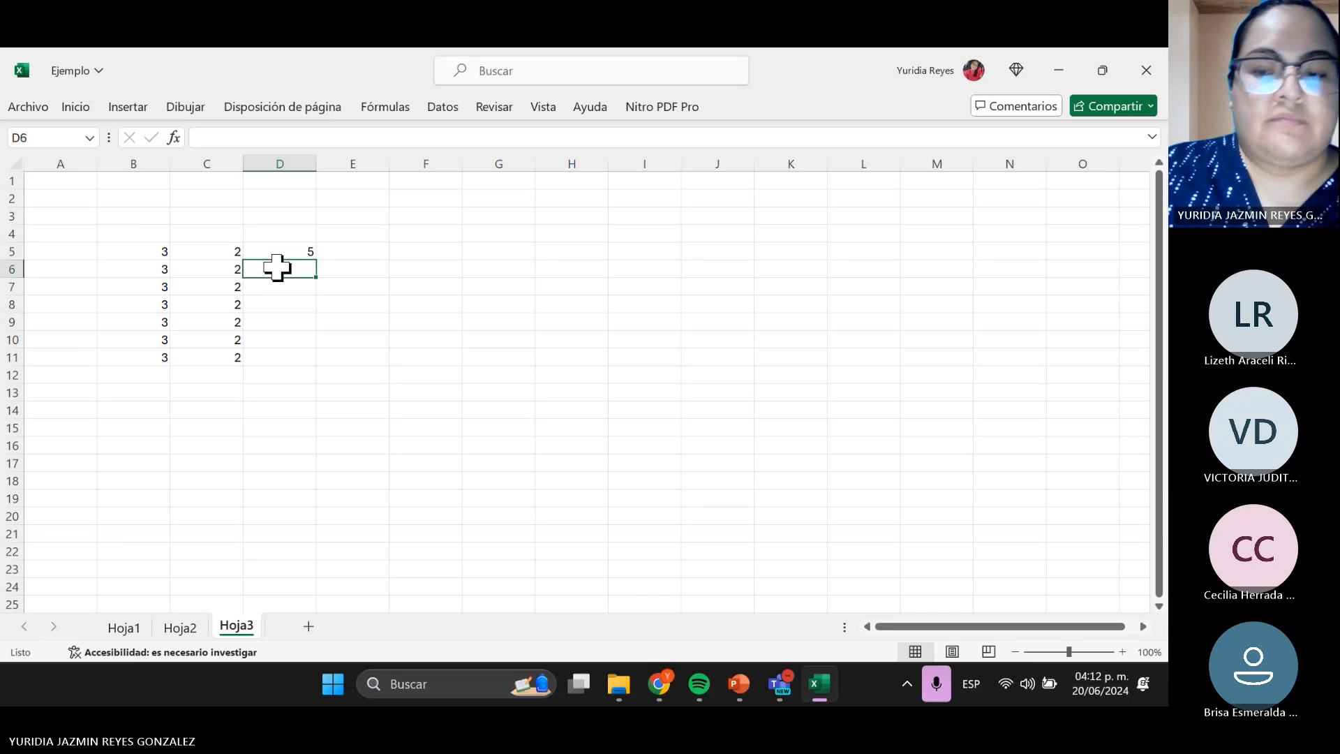
pyautogui.write('+')
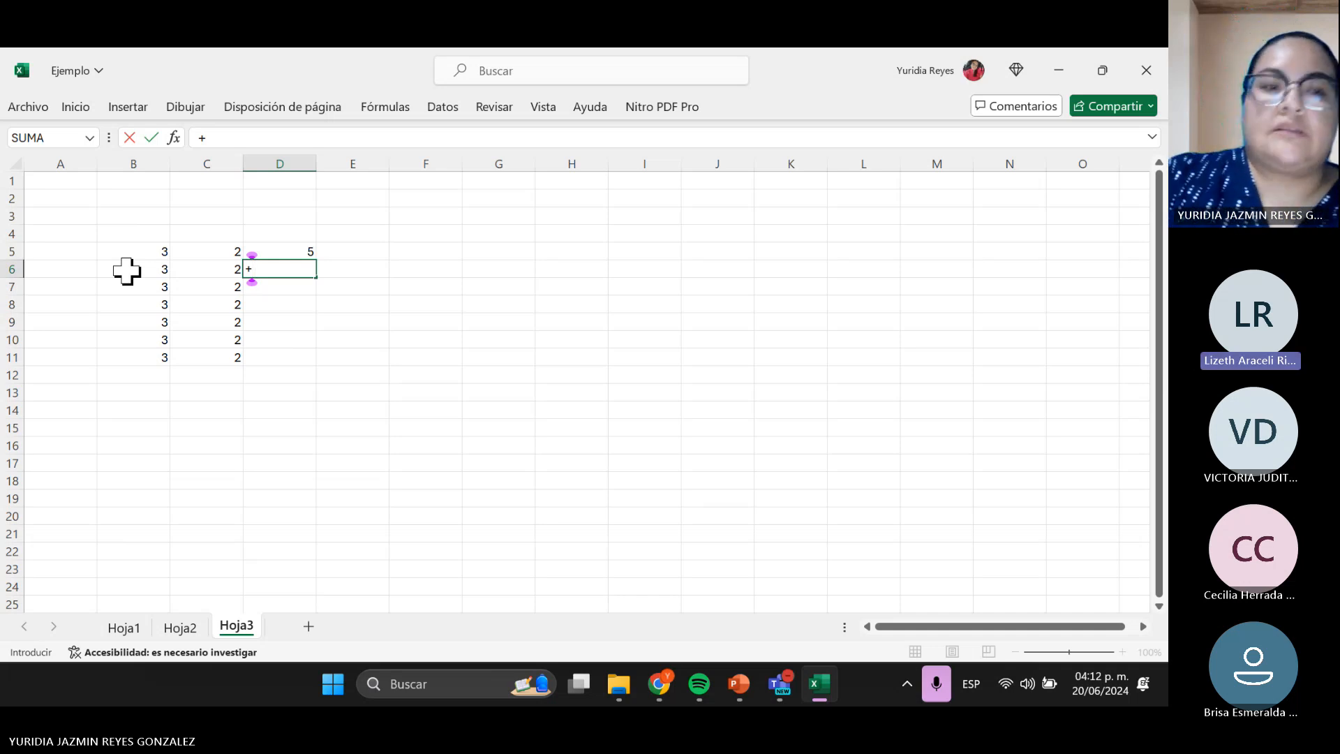
pyautogui.press('BackSpace')
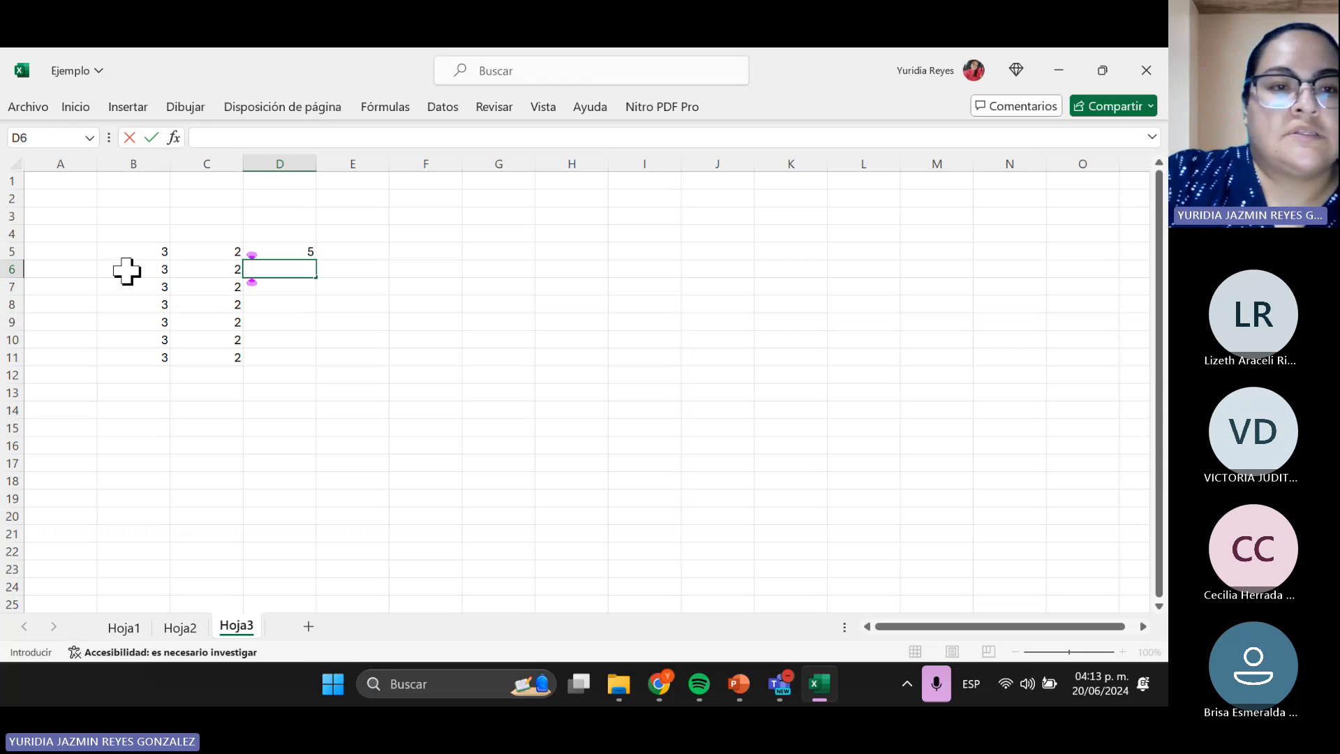
pyautogui.write('=')
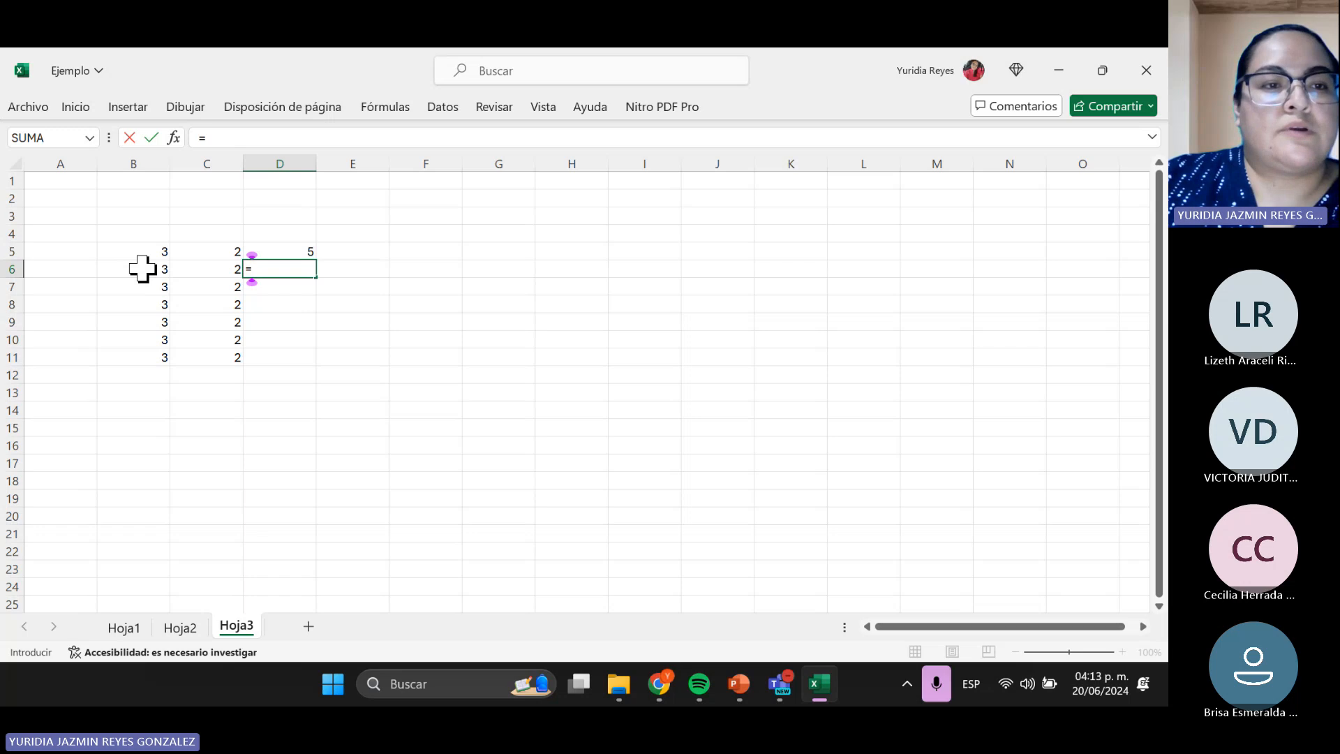
pyautogui.click(141, 270)
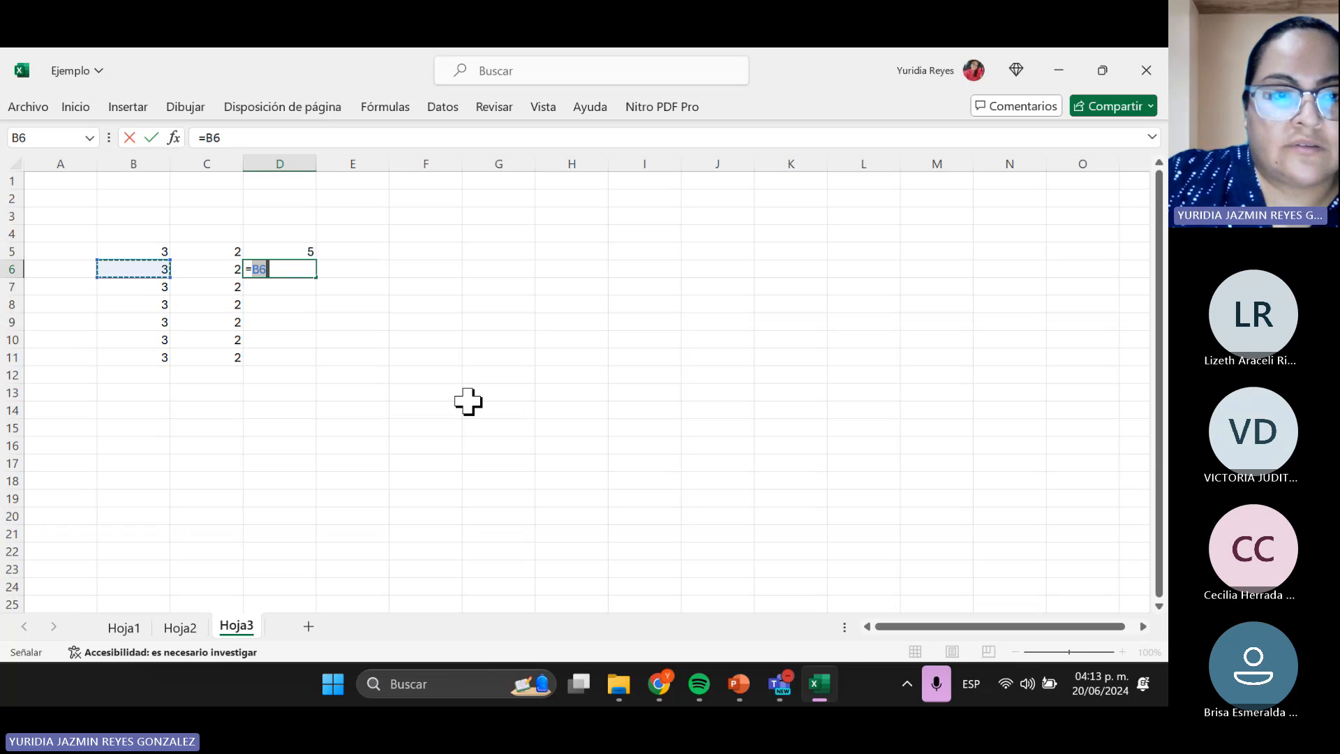
pyautogui.write('*')
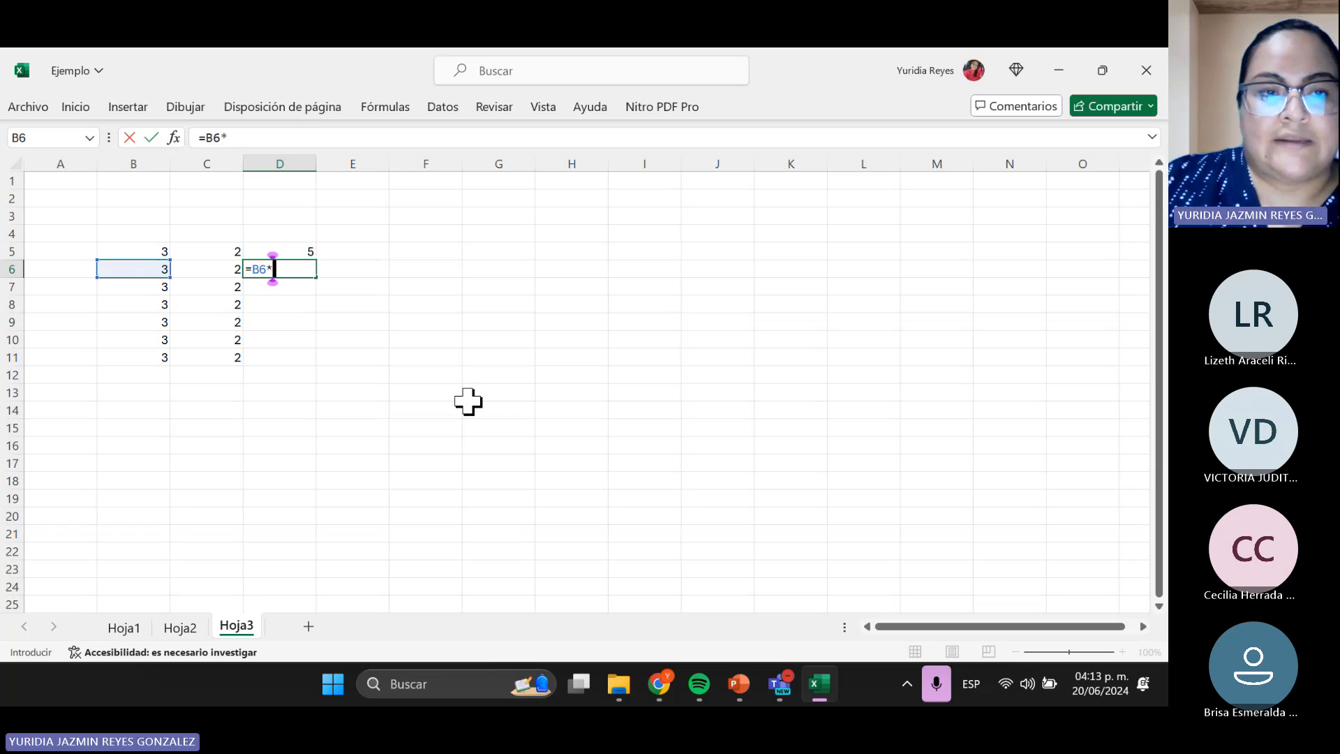
pyautogui.click(201, 266)
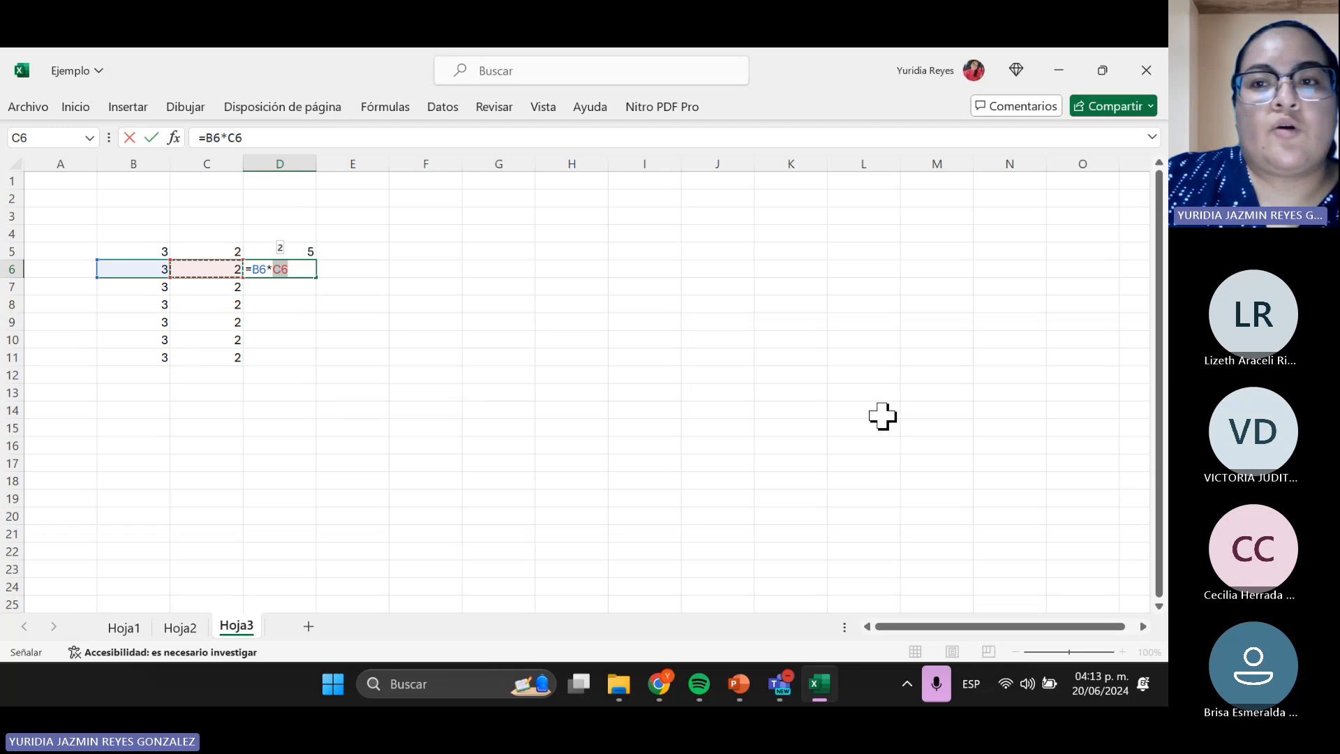
pyautogui.press('Return')
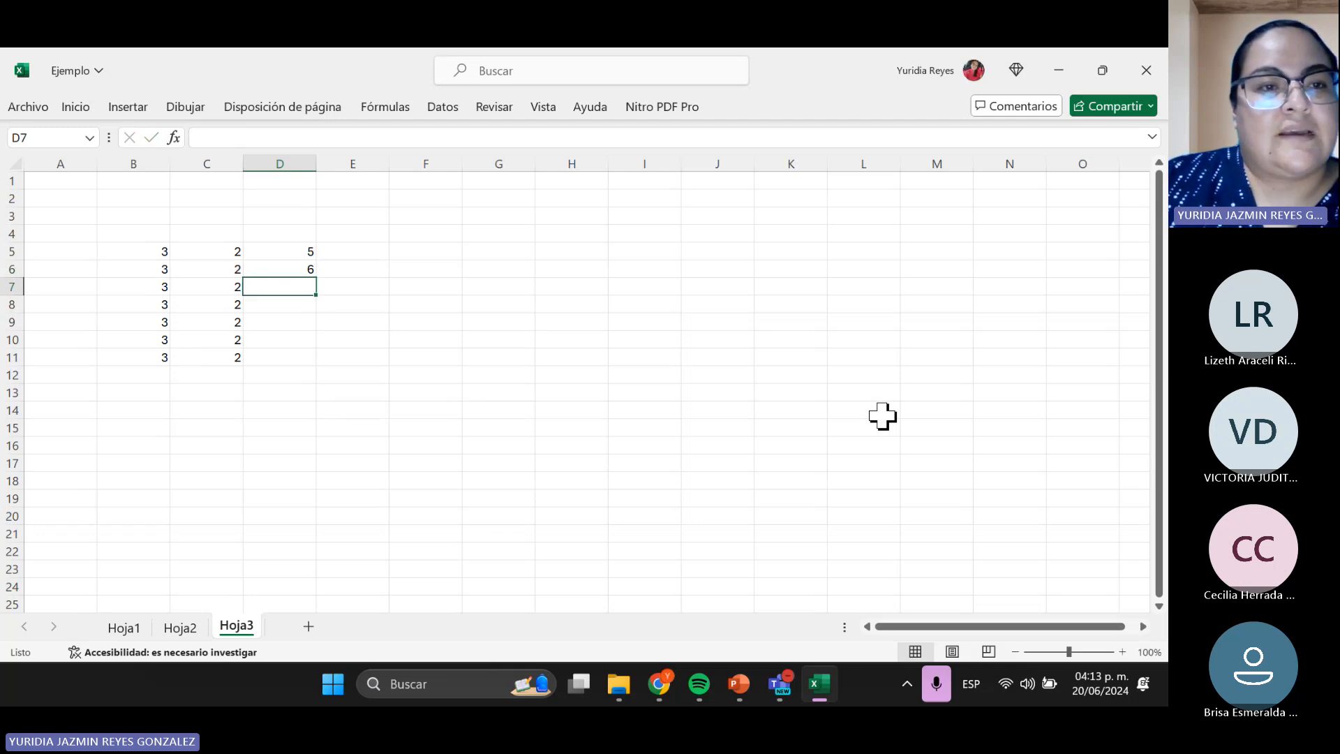
pyautogui.moveTo(143, 275); pyautogui.dragTo(213, 278)
pyautogui.click(278, 272)
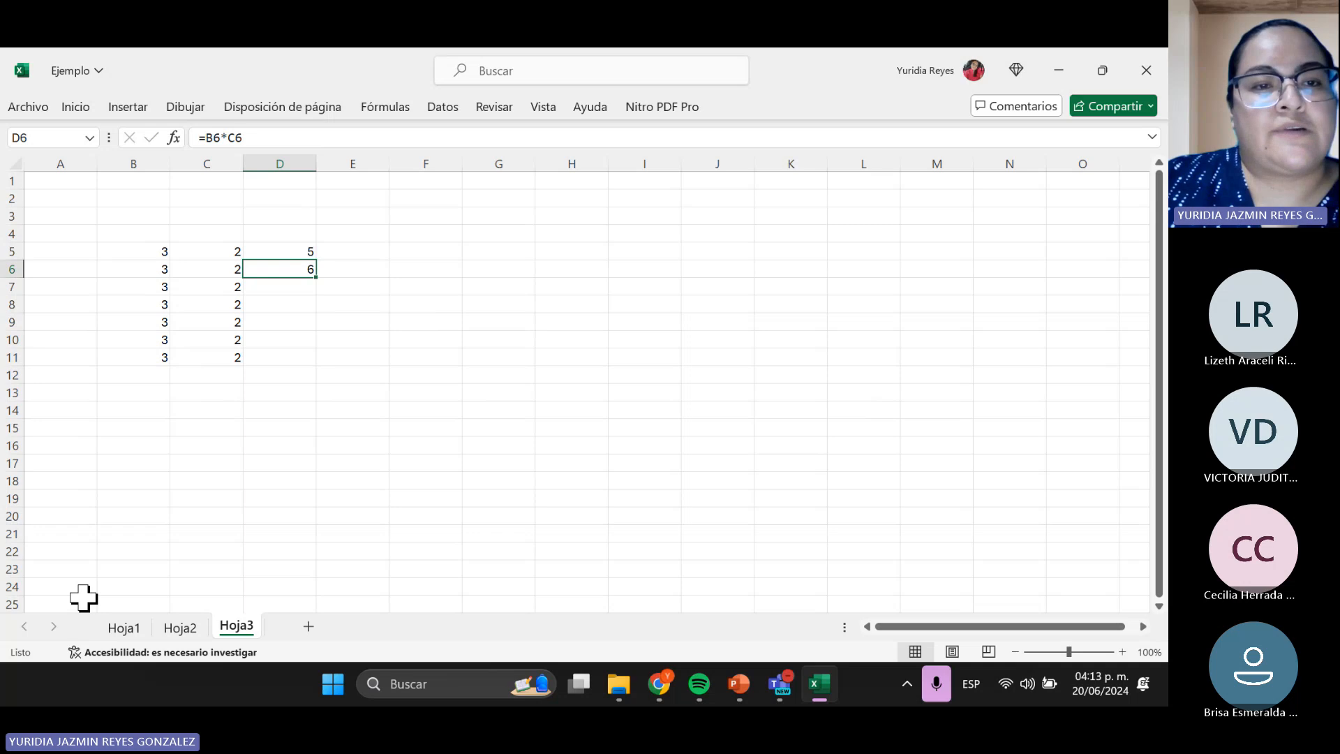
# - Enter the division formula =B7/C7 in cell D7 and check it against its source cells
pyautogui.click(280, 287)
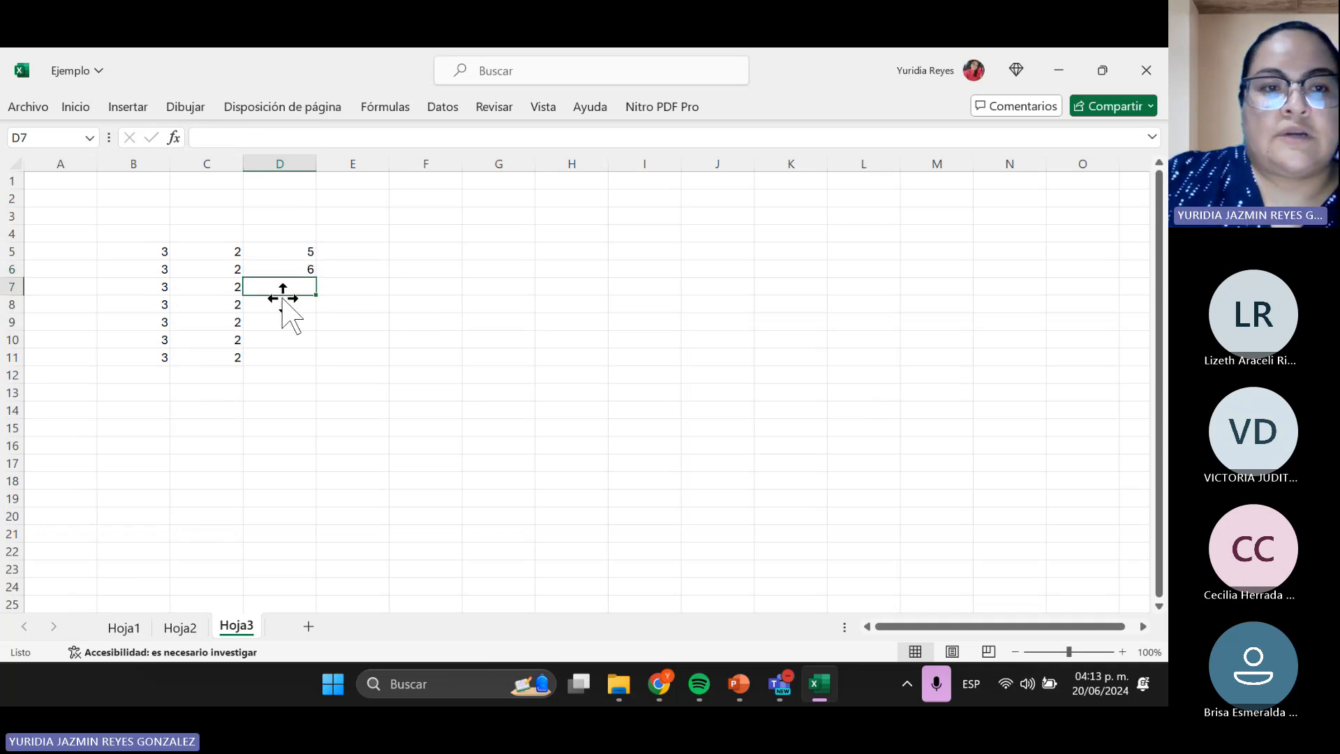
pyautogui.write('=')
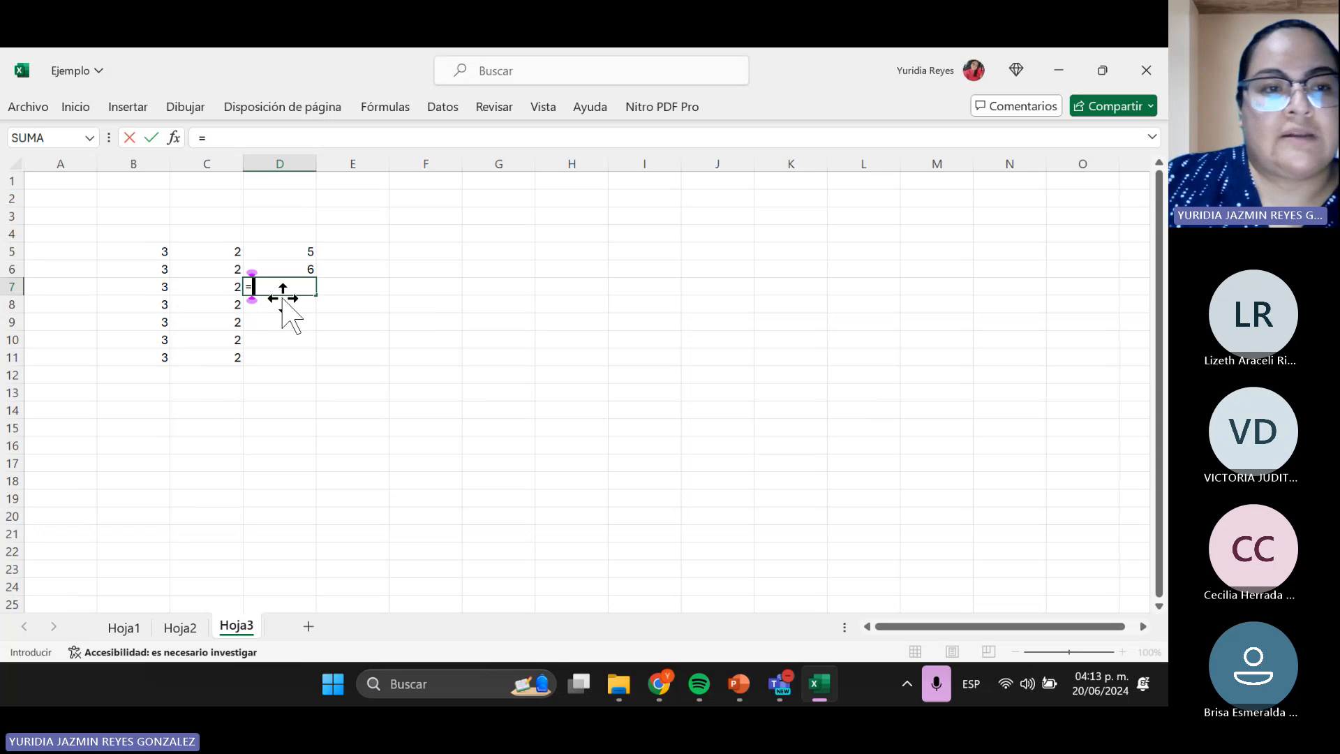
pyautogui.click(147, 289)
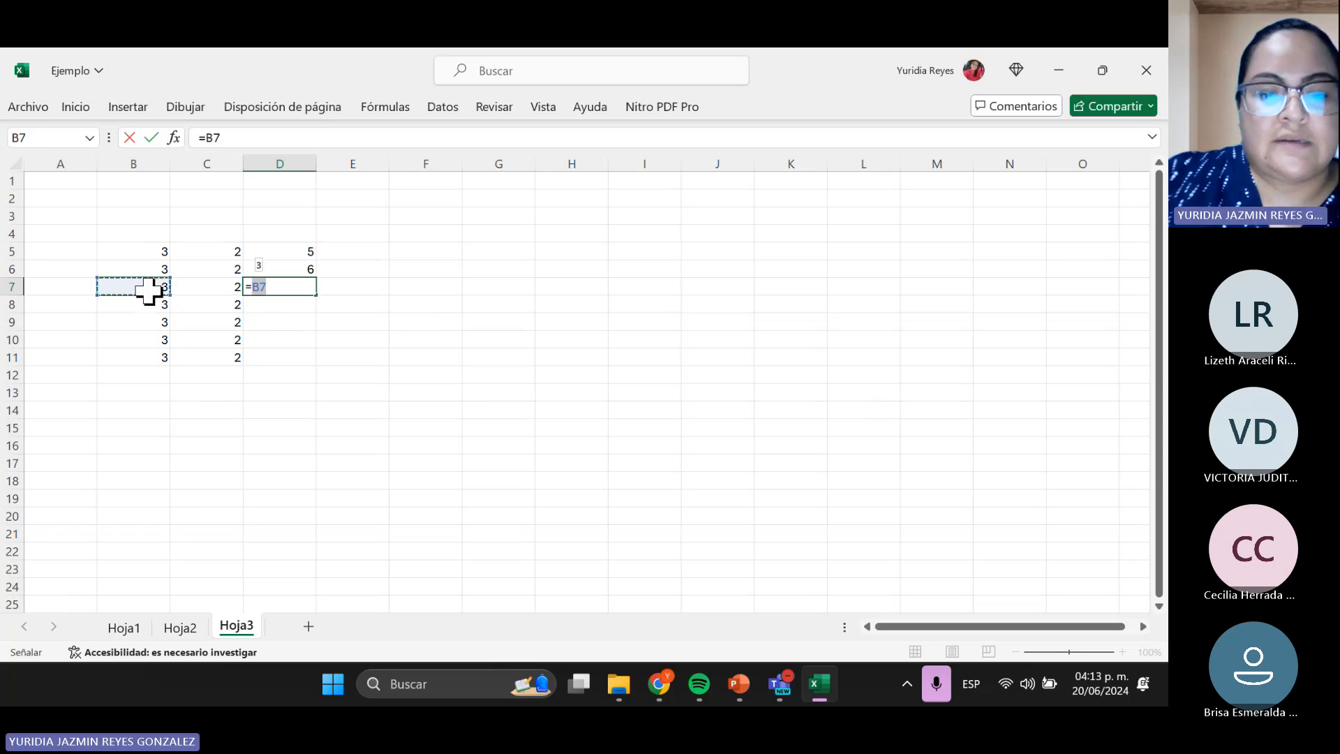
pyautogui.write('/')
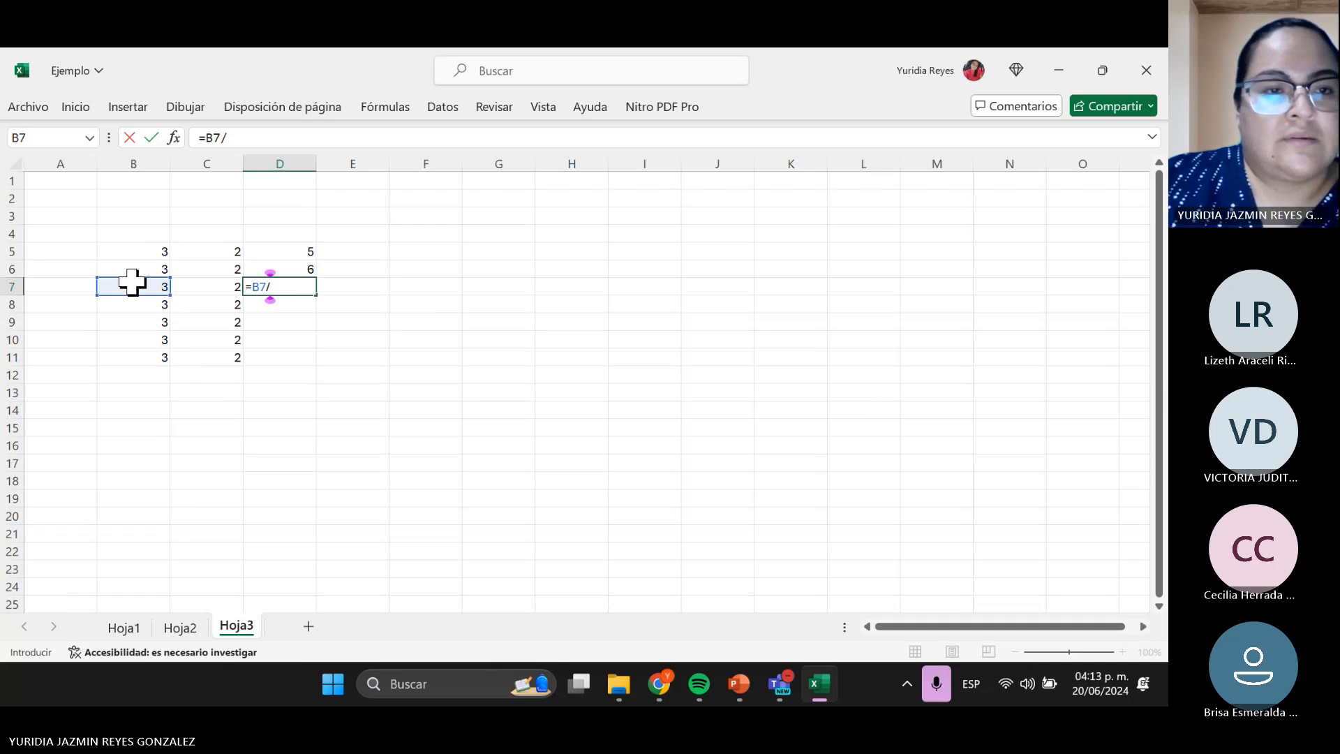
pyautogui.click(201, 286)
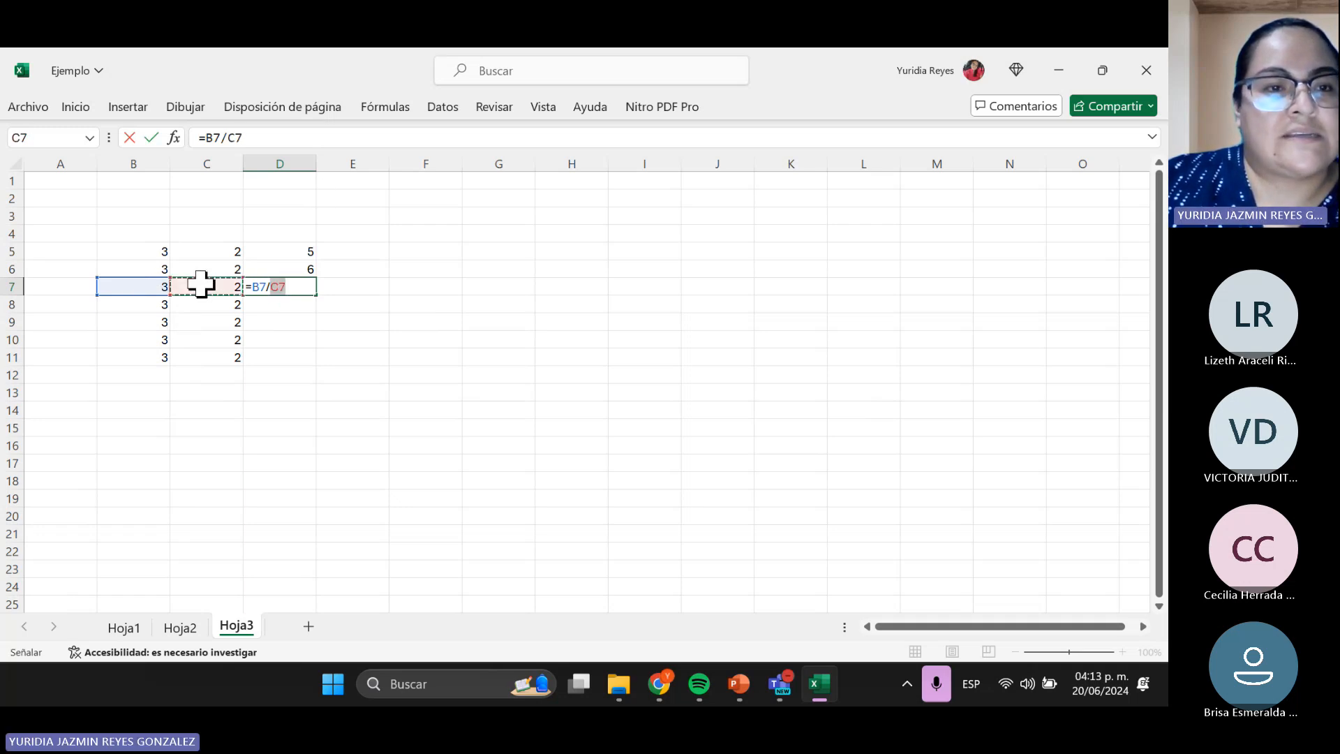
pyautogui.press('Return')
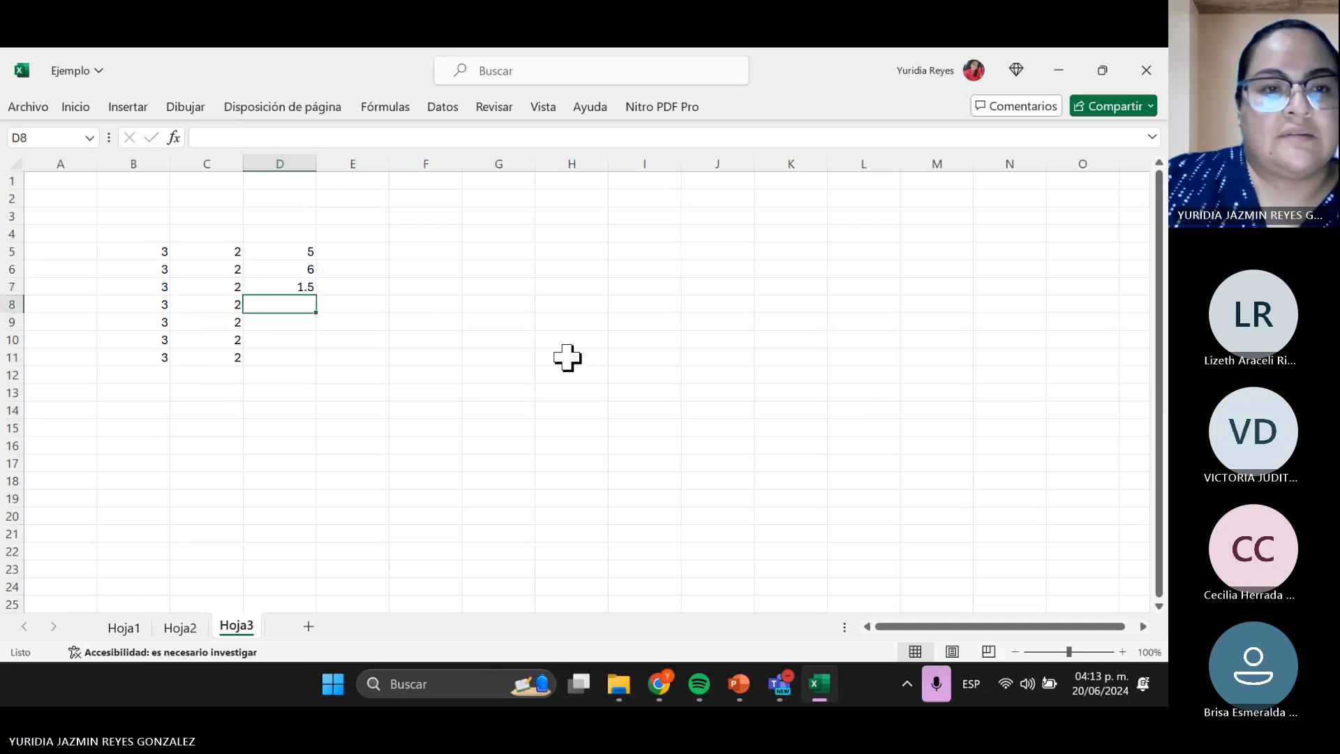
pyautogui.press('Up')
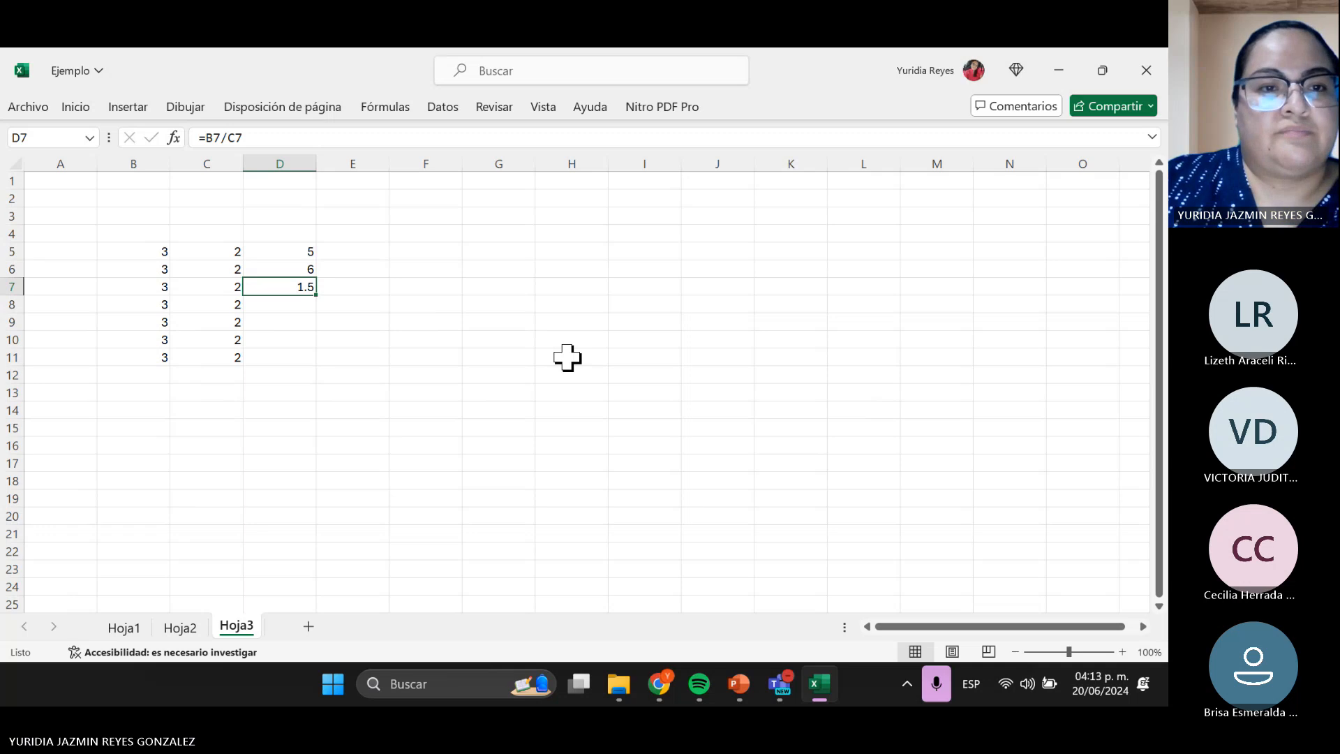
pyautogui.press('Left')
pyautogui.press('Left')
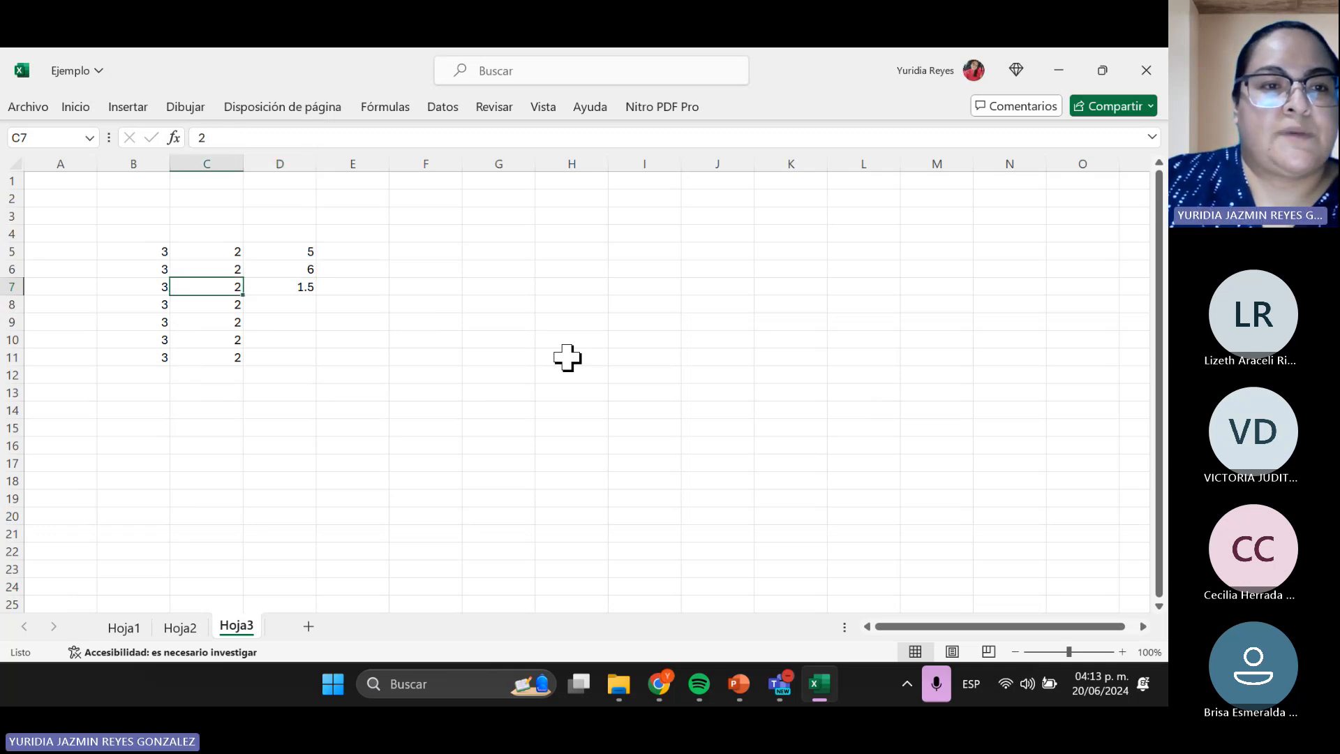
pyautogui.press('Right')
pyautogui.press('Right')
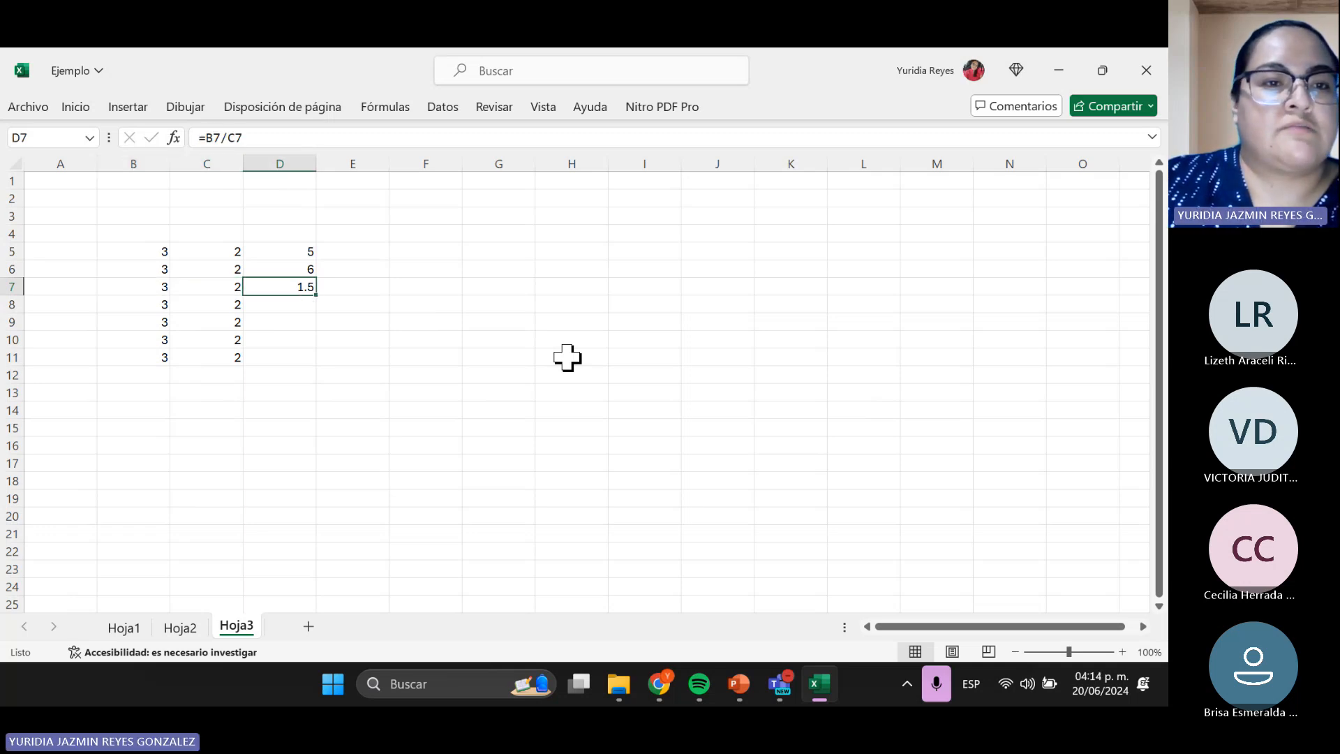
# - Enter the subtraction formula =B8-C8 in cell D8
pyautogui.press('Down')
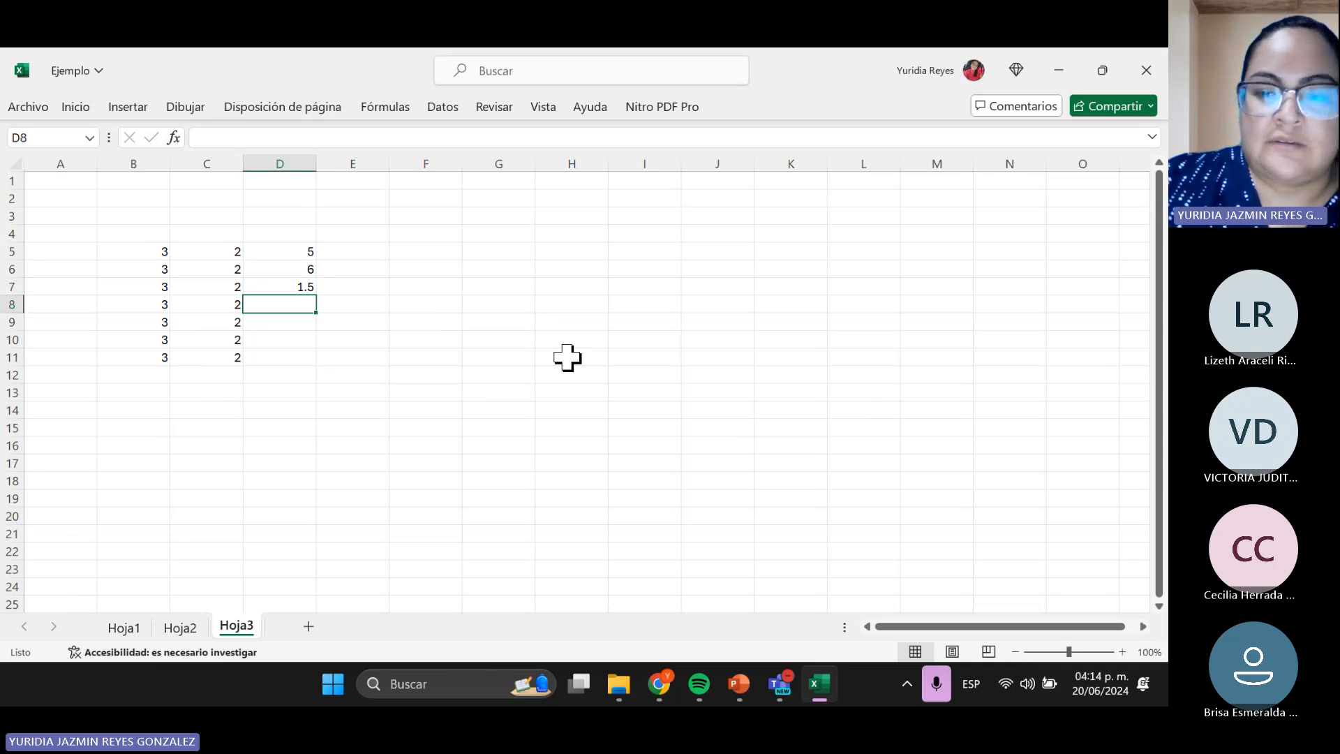
pyautogui.write('=')
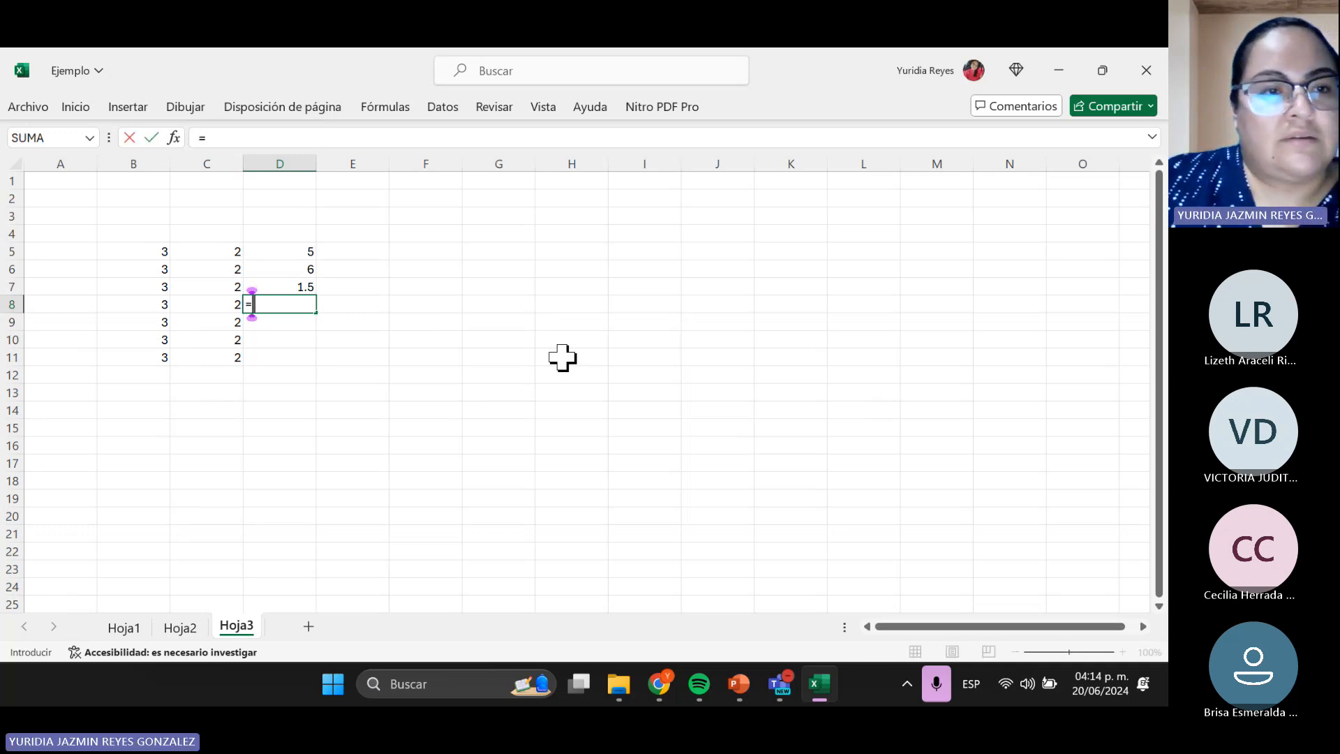
pyautogui.click(137, 302)
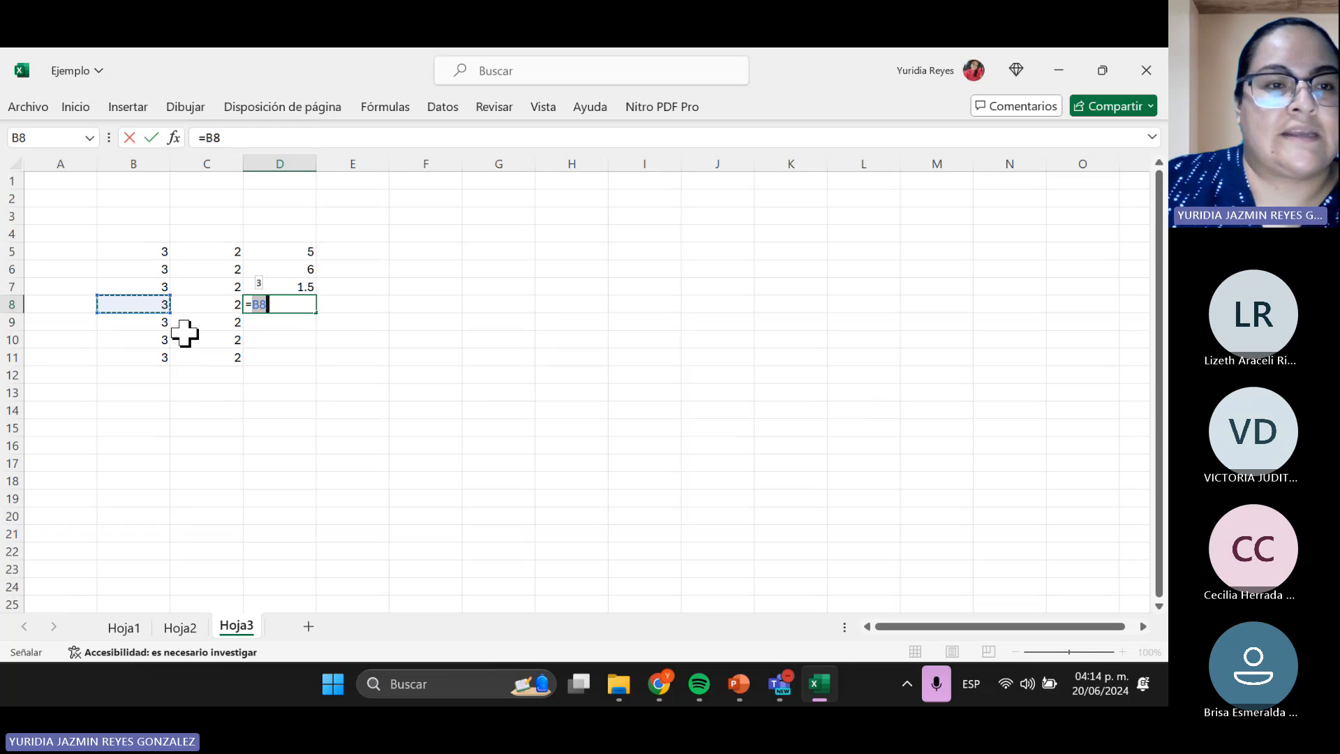
pyautogui.write('-')
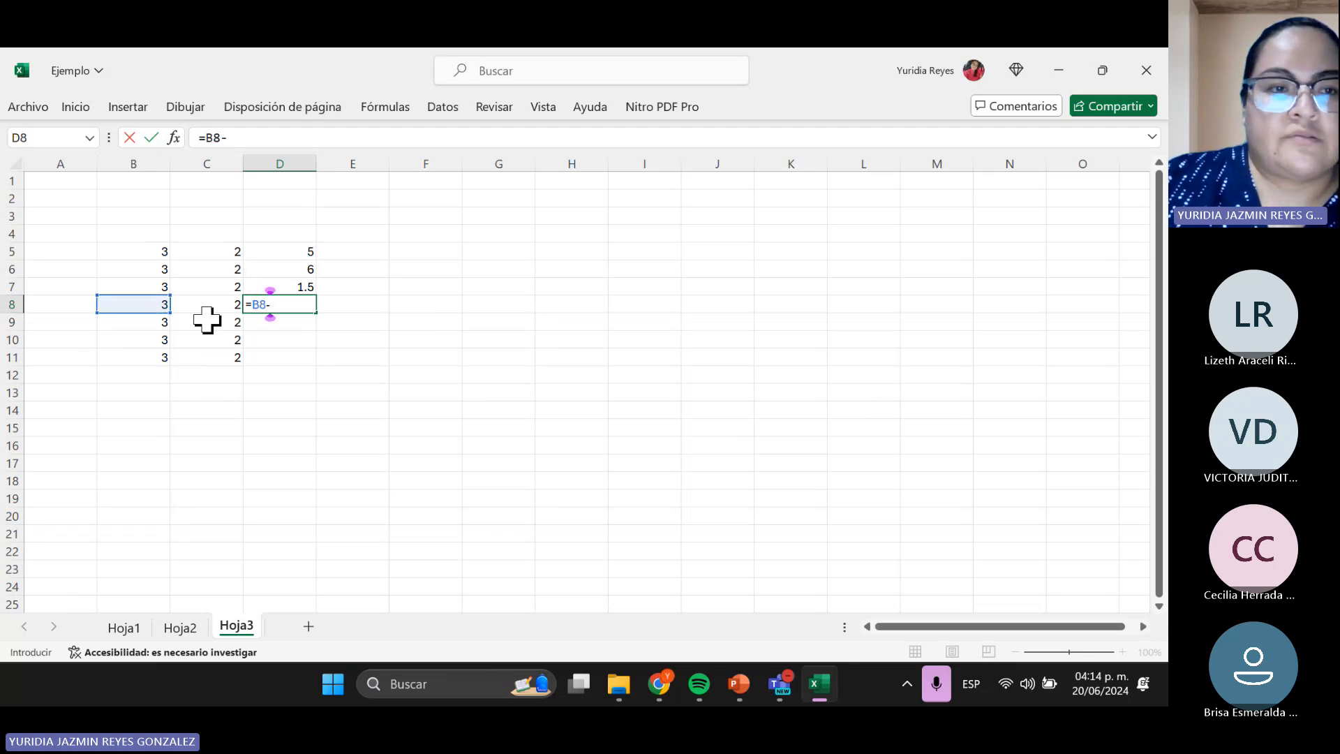
pyautogui.click(217, 304)
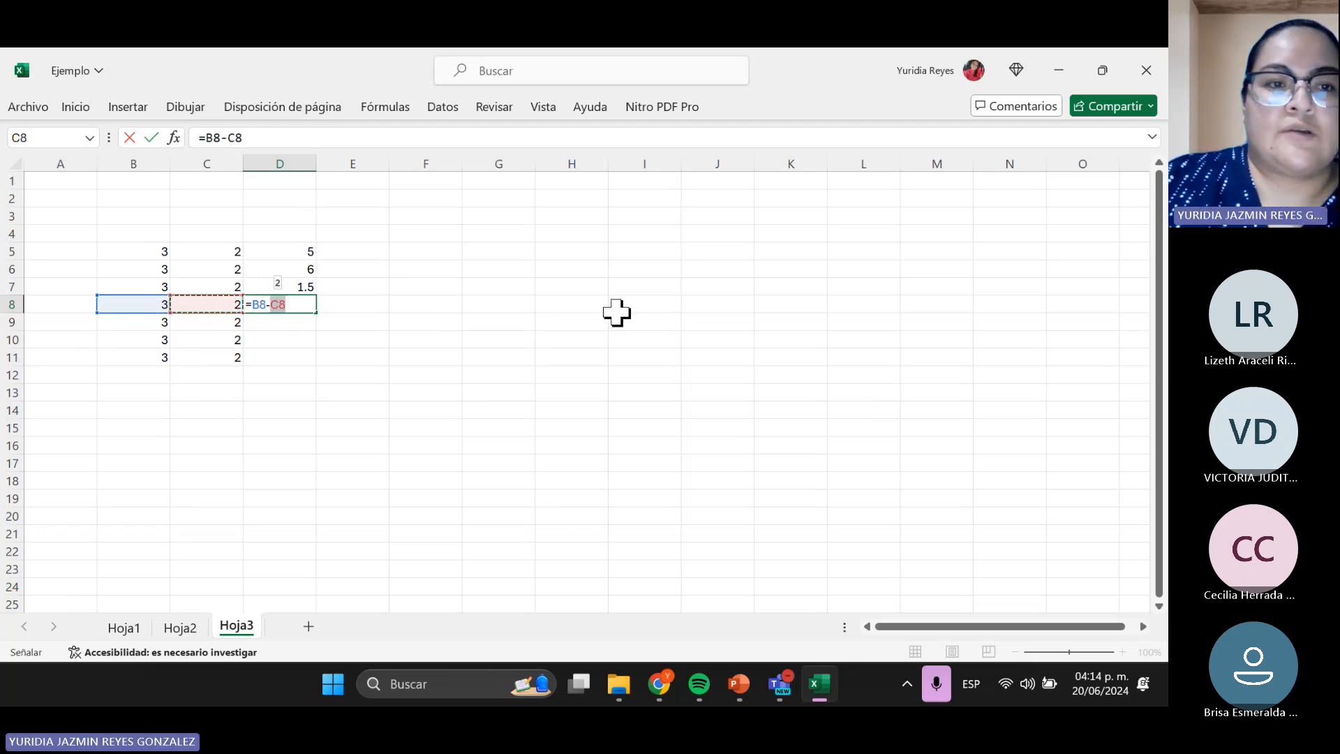
pyautogui.press('Return')
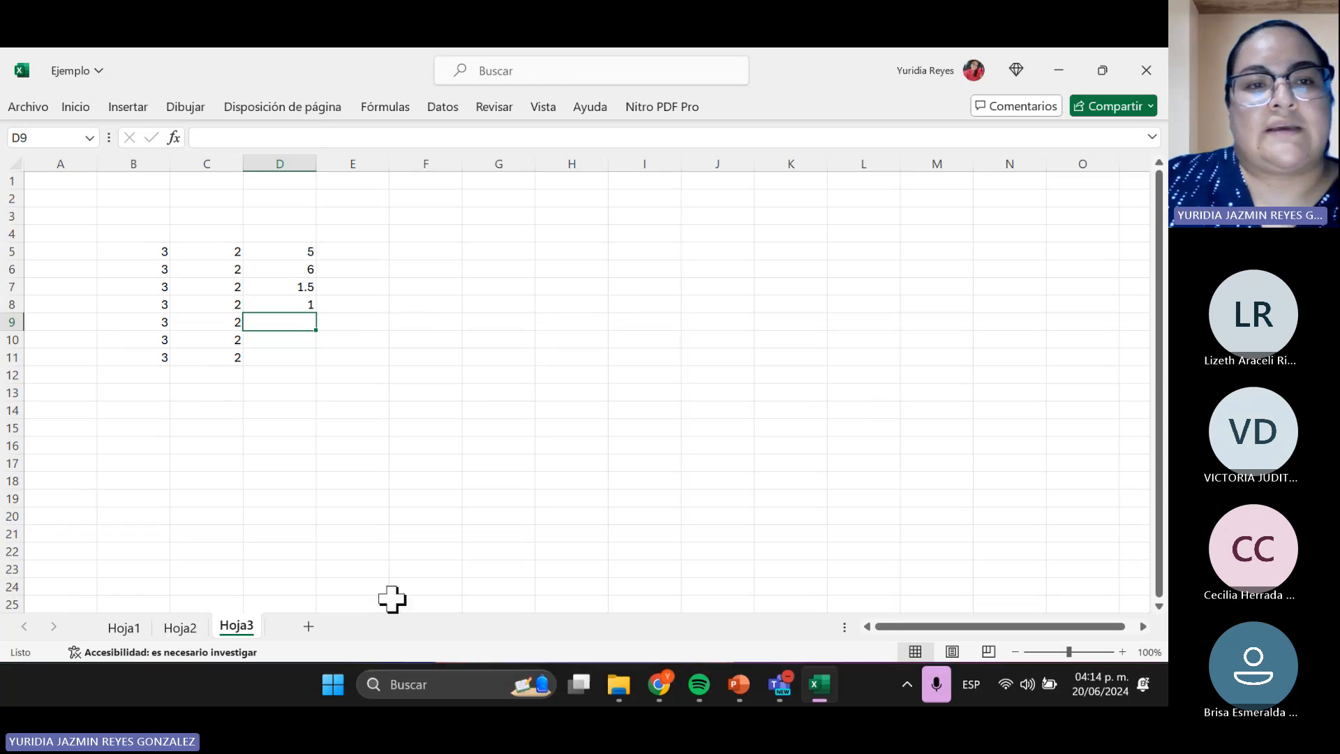
# - Label the first two results by entering suma in cell E5 and multiplicación in cell E6
pyautogui.click(146, 253)
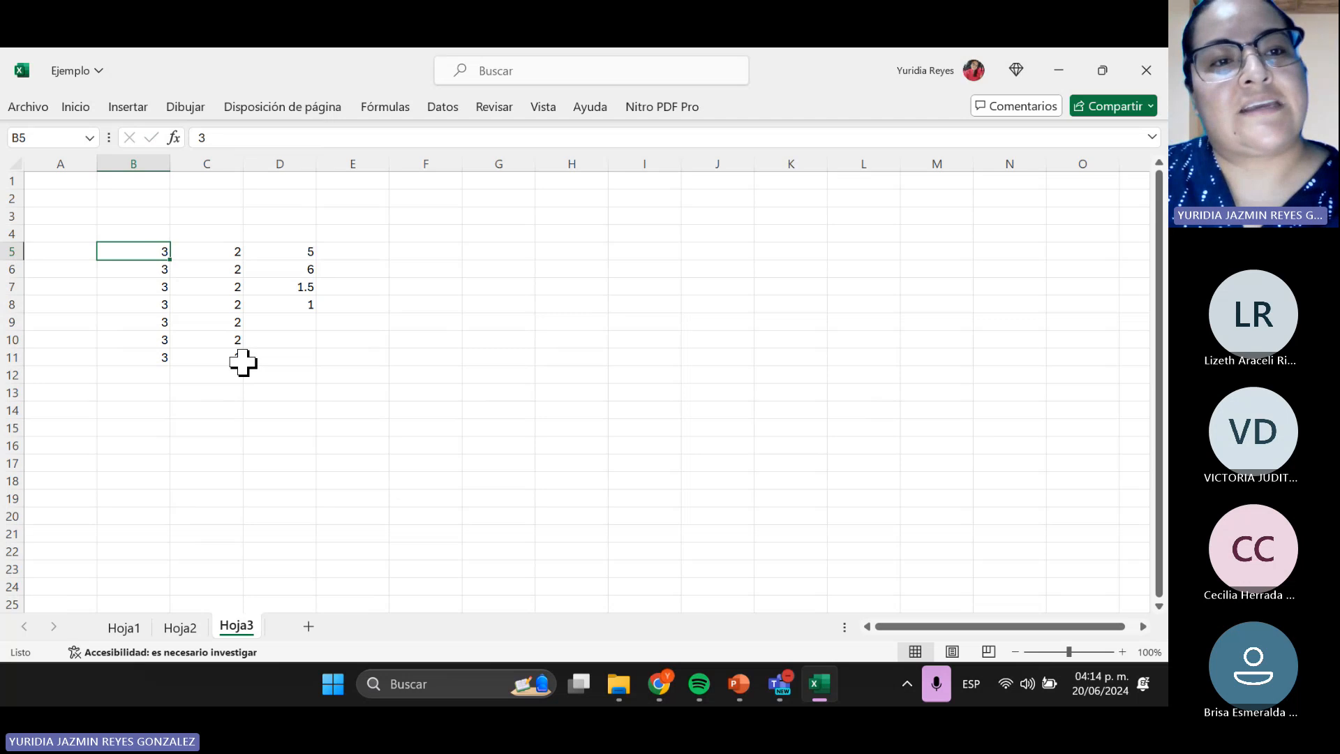
pyautogui.press('Right')
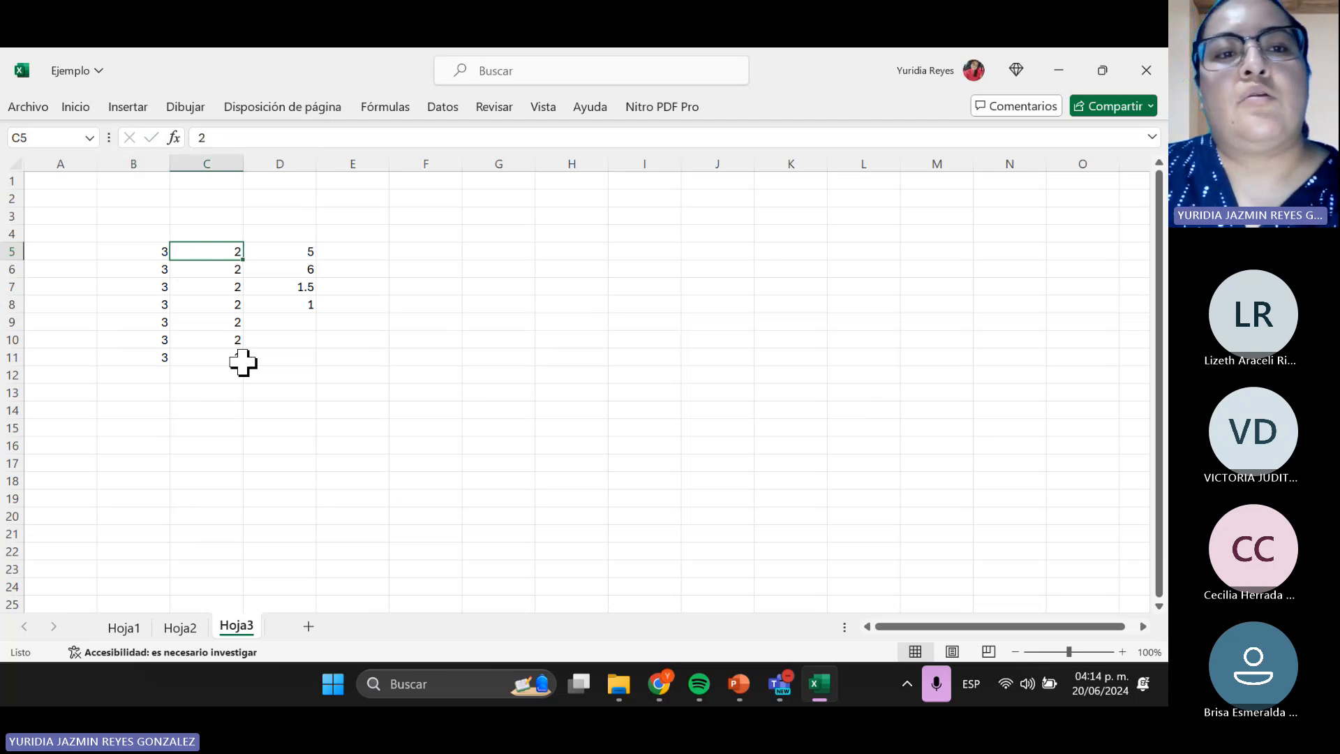
pyautogui.press('Left')
pyautogui.press('Right')
pyautogui.press('Right')
pyautogui.press('Right')
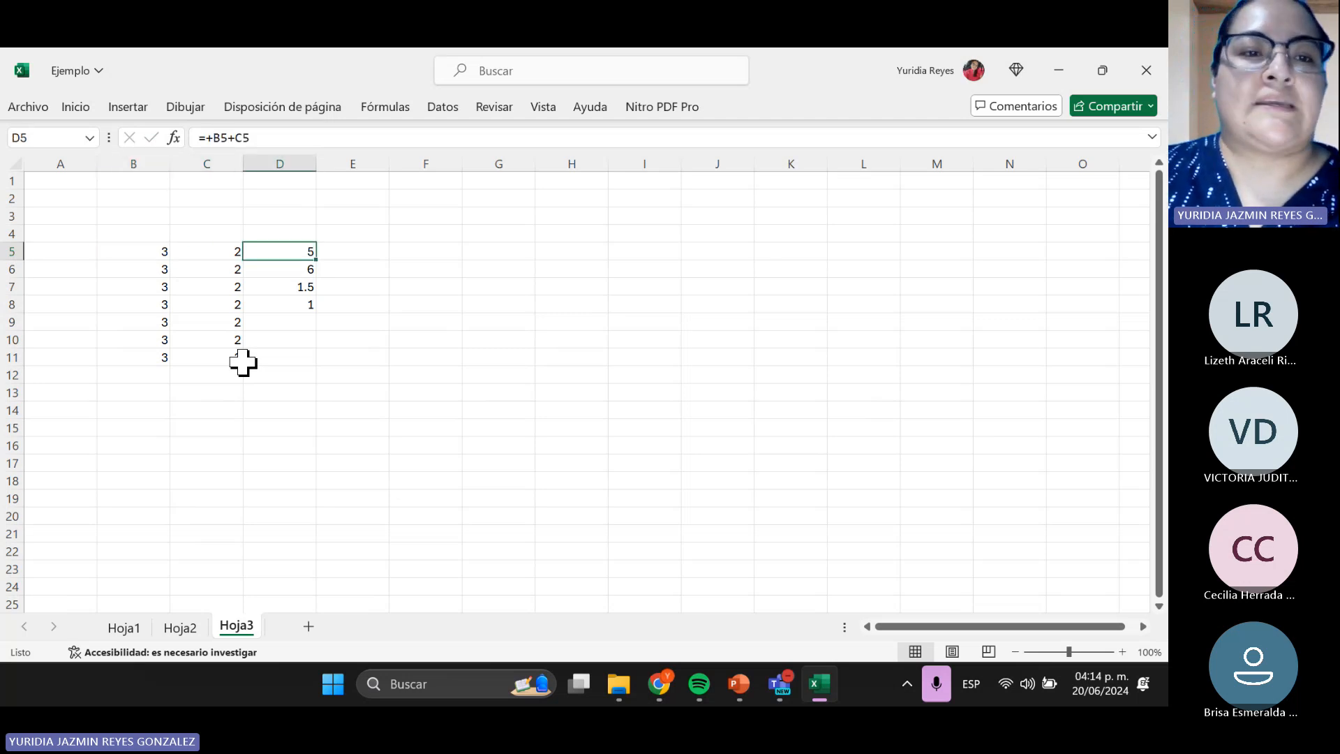
pyautogui.write('suma')
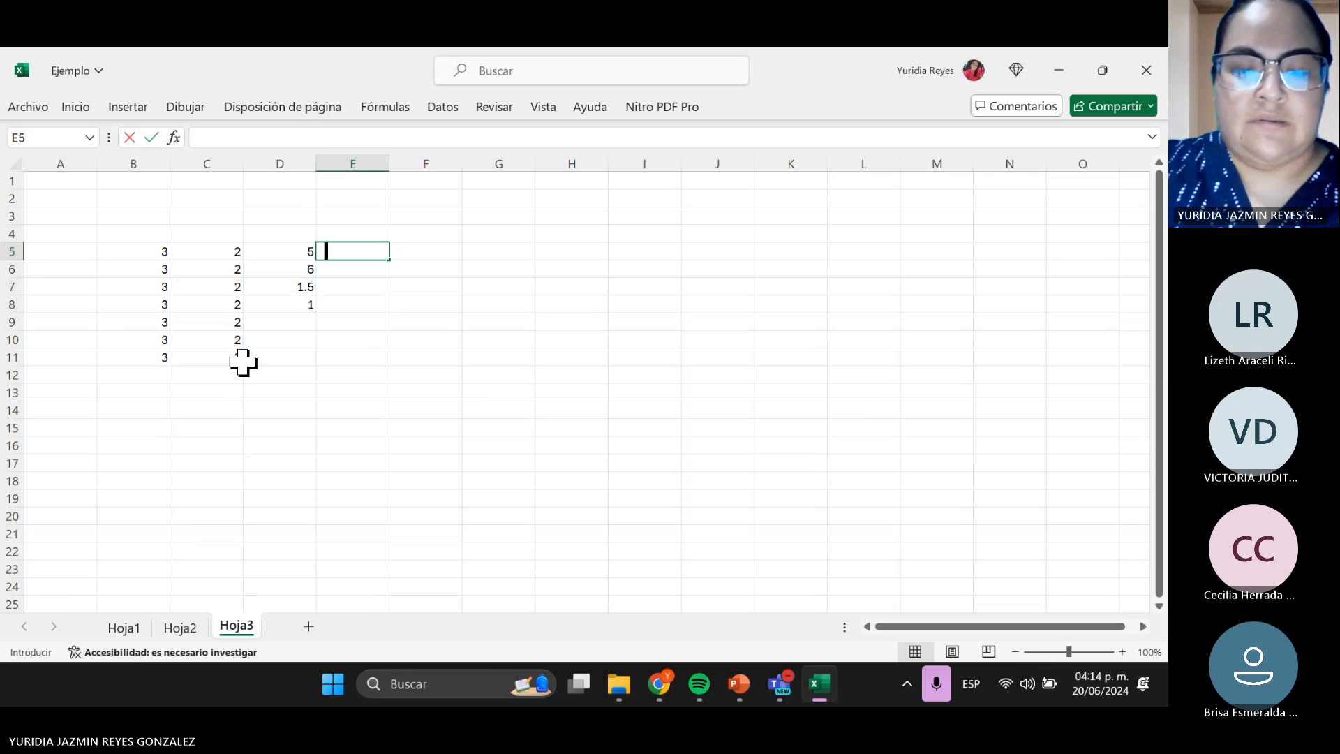
pyautogui.press('Return')
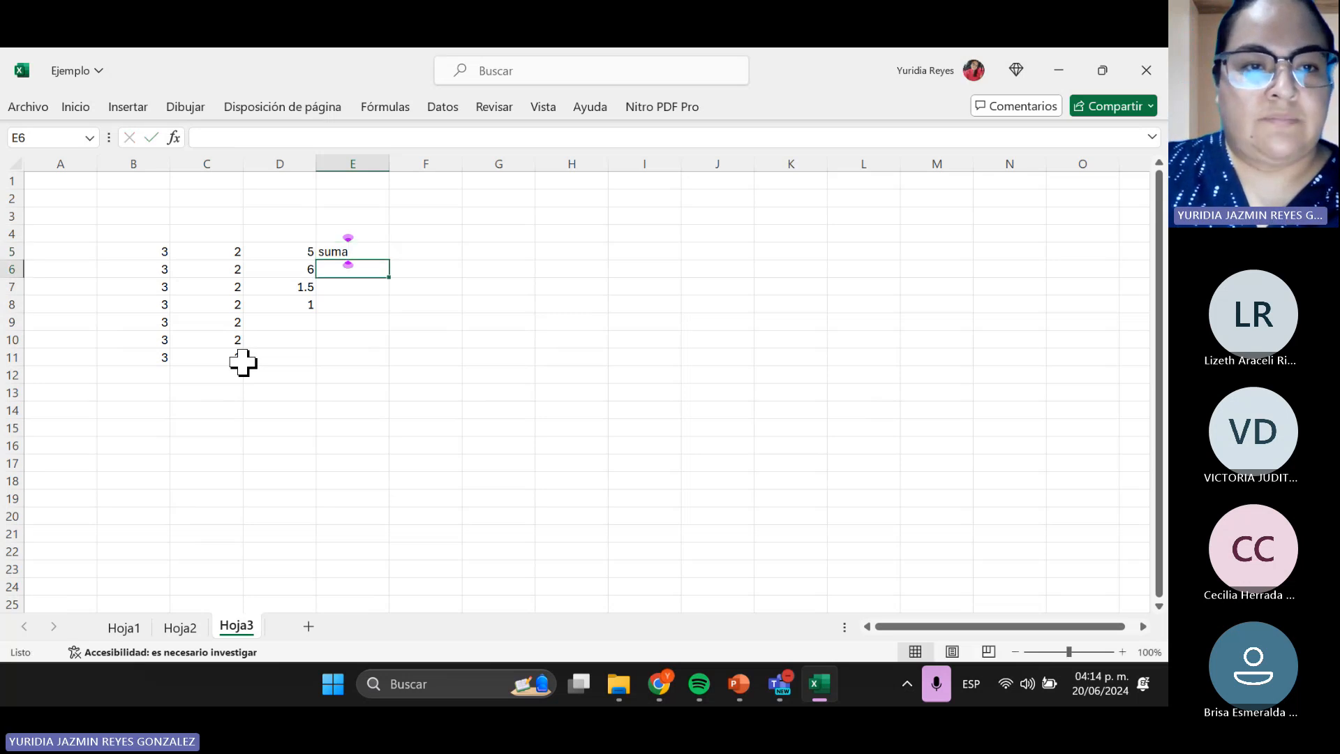
pyautogui.write('multi')
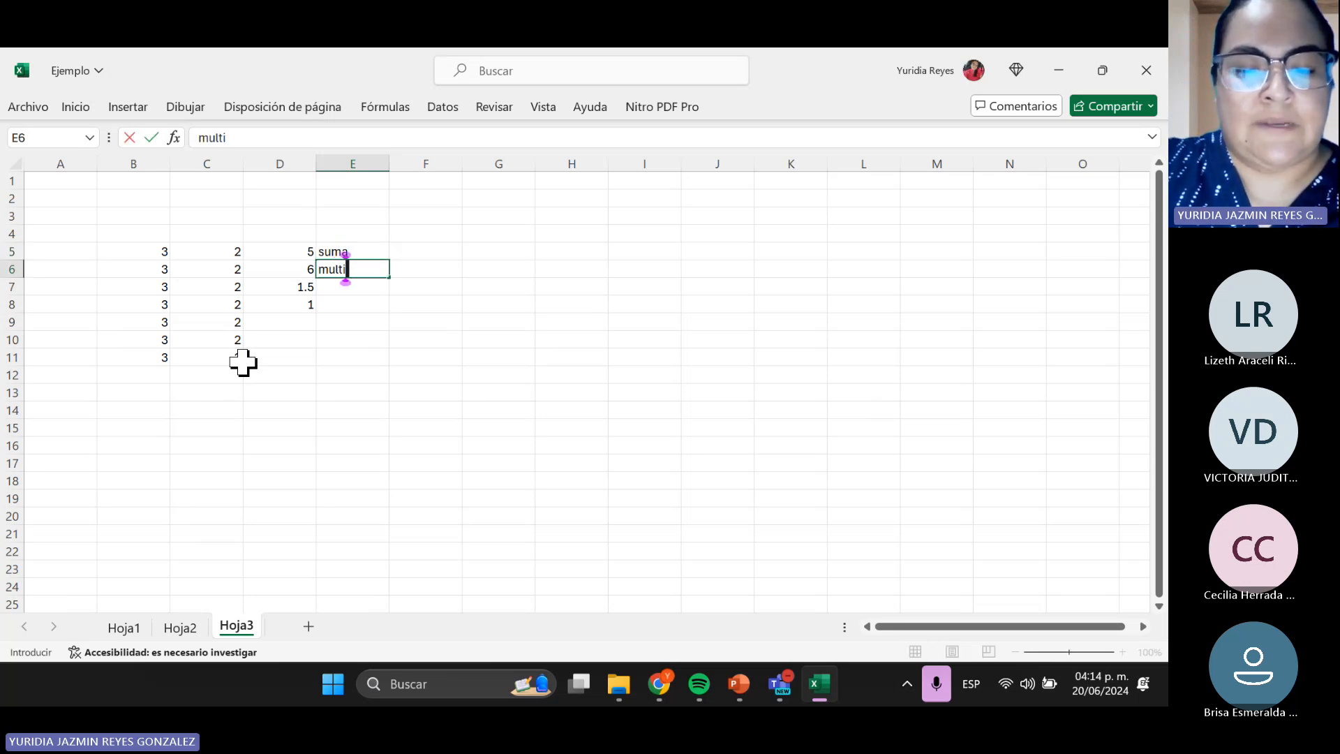
pyautogui.write('plicación')
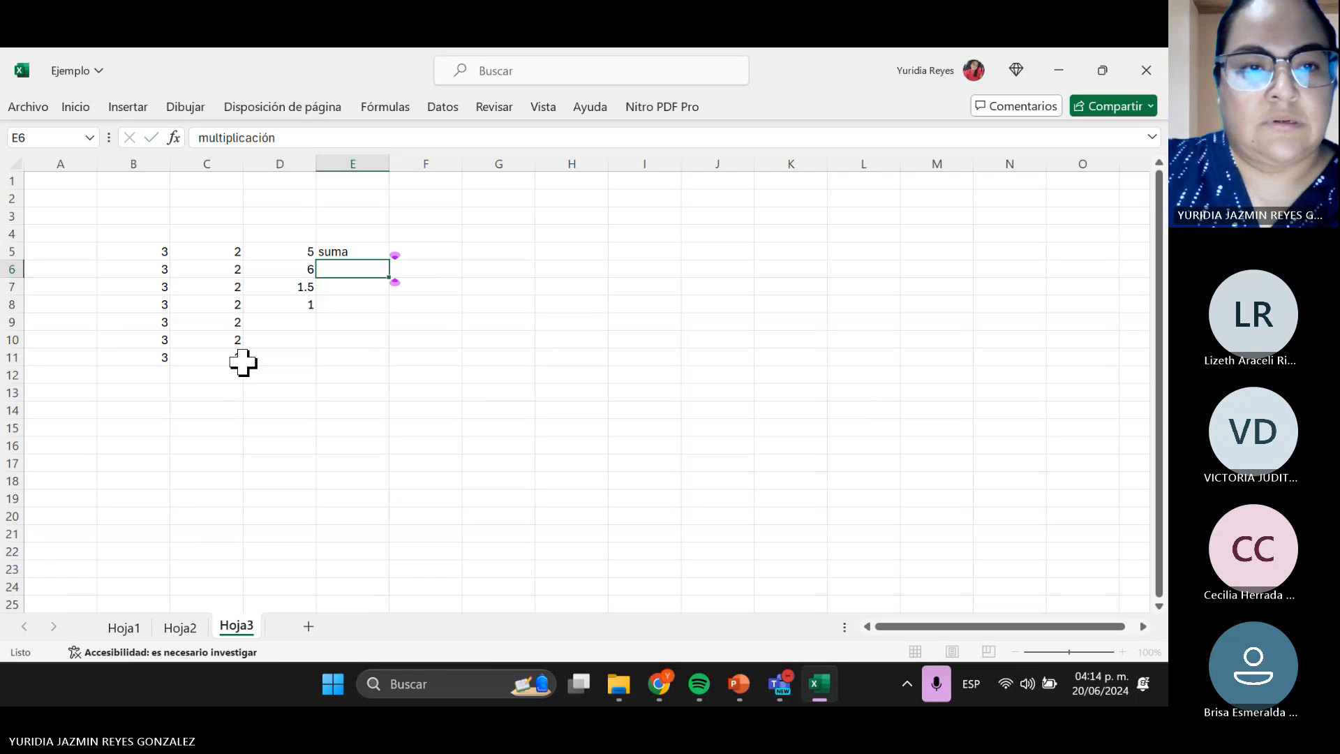
pyautogui.press('Return')
# - Label the remaining results by entering división in cell E7 and resta in cell E8
pyautogui.write('di')
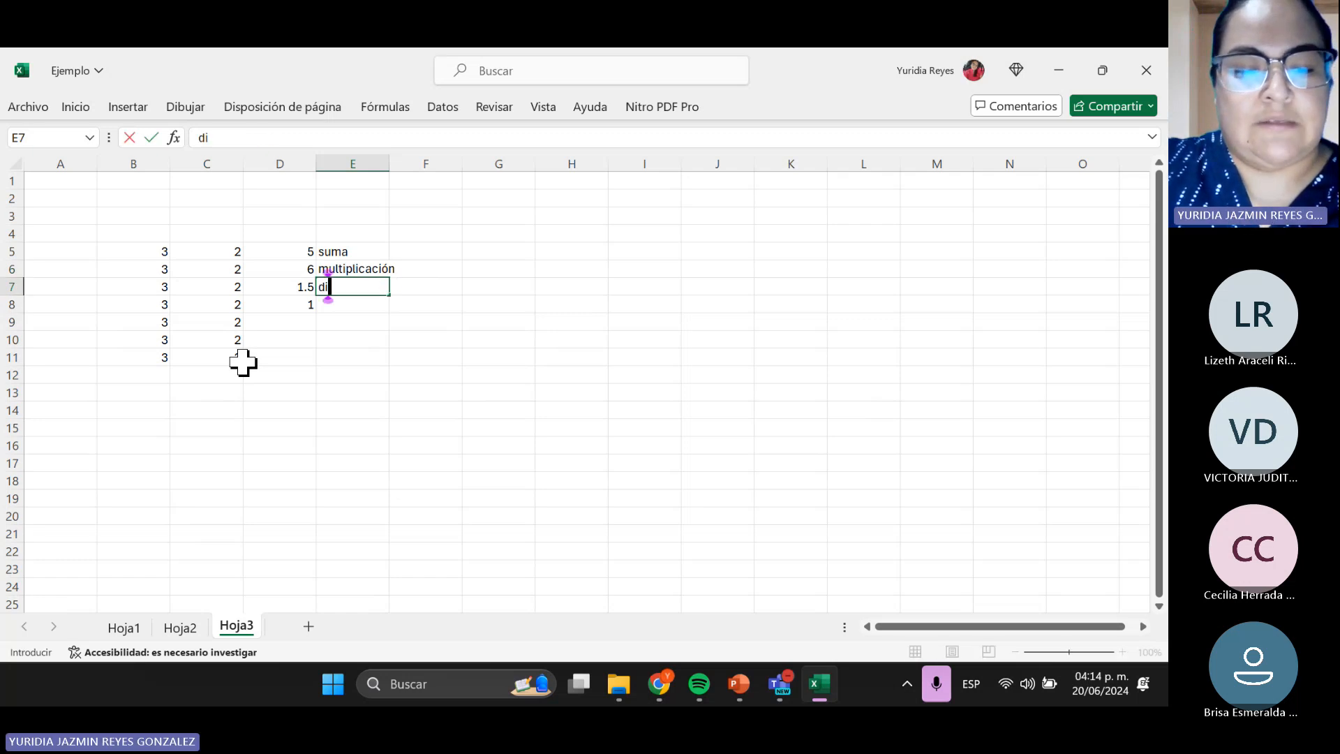
pyautogui.write('visión')
pyautogui.press('Return')
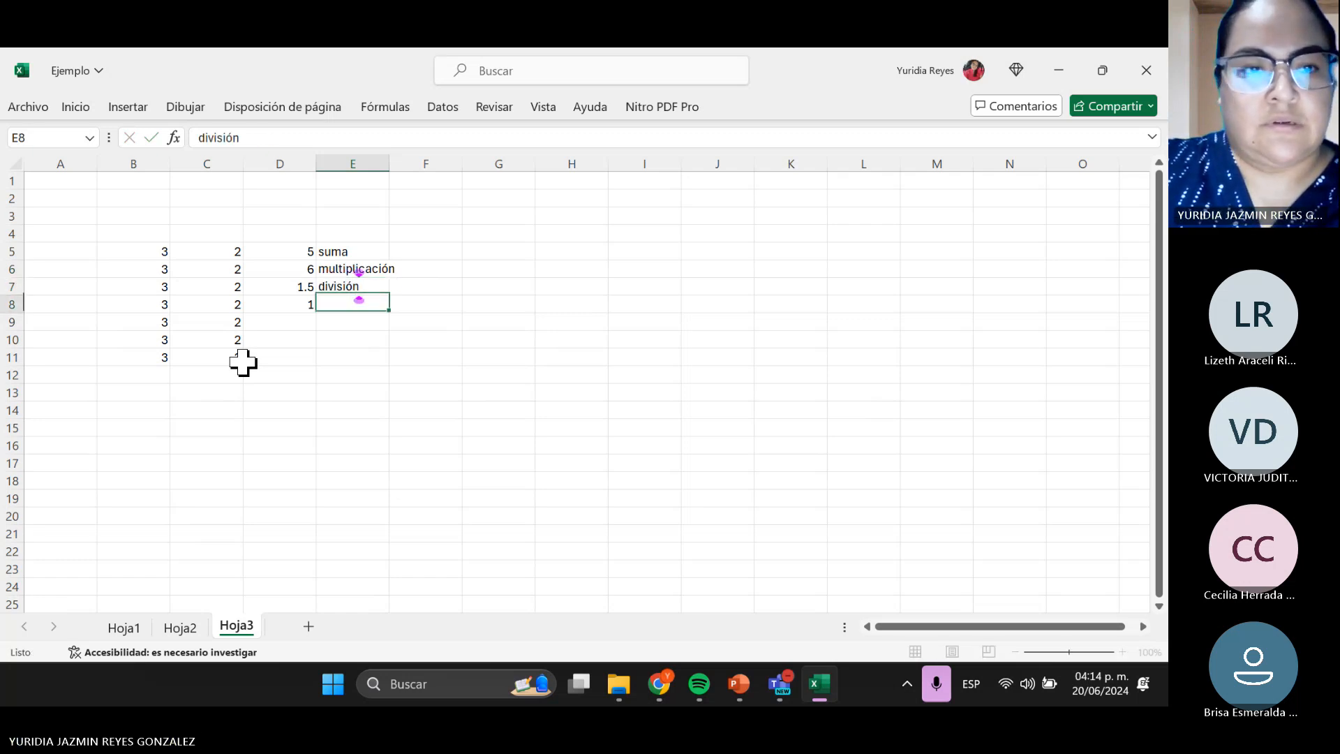
pyautogui.write('resta')
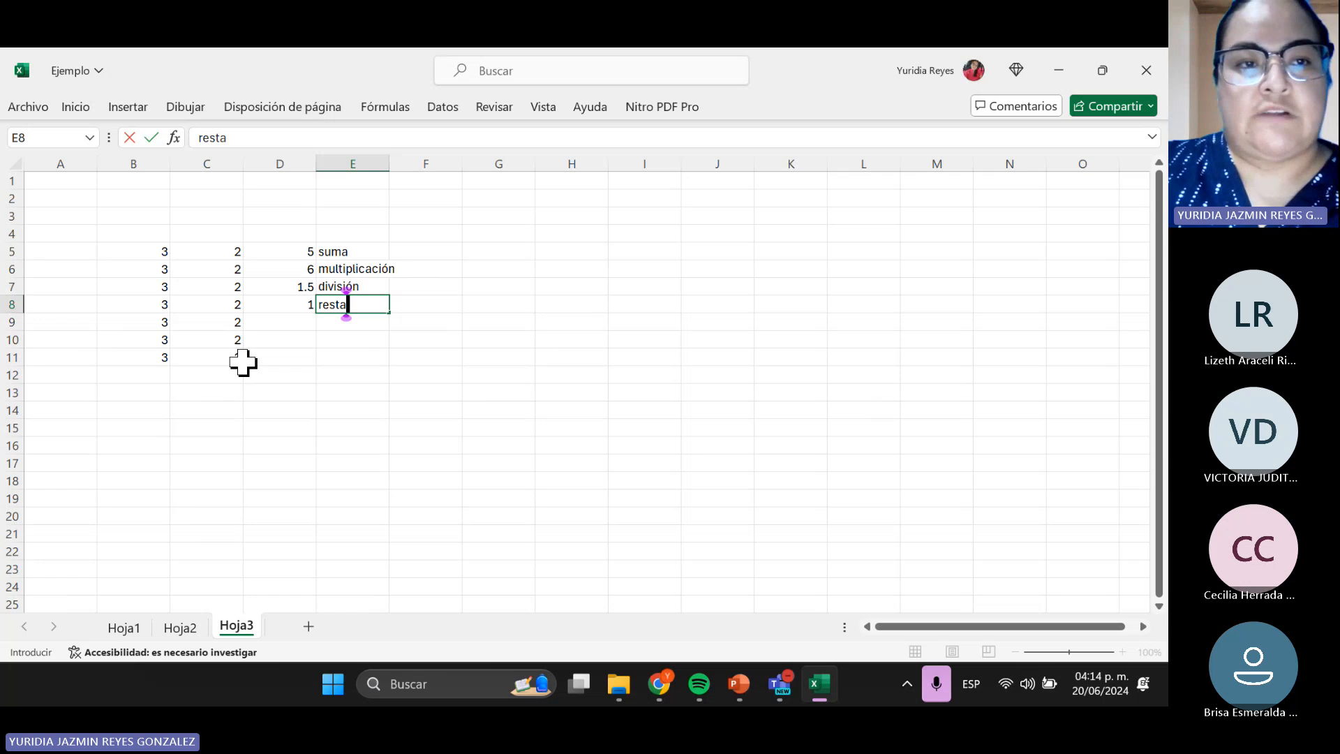
pyautogui.press('Return')
# - Set the first addend in cell B5 to 5
pyautogui.press('Up')
pyautogui.press('Up')
pyautogui.press('Up')
pyautogui.press('Up')
pyautogui.press('Left')
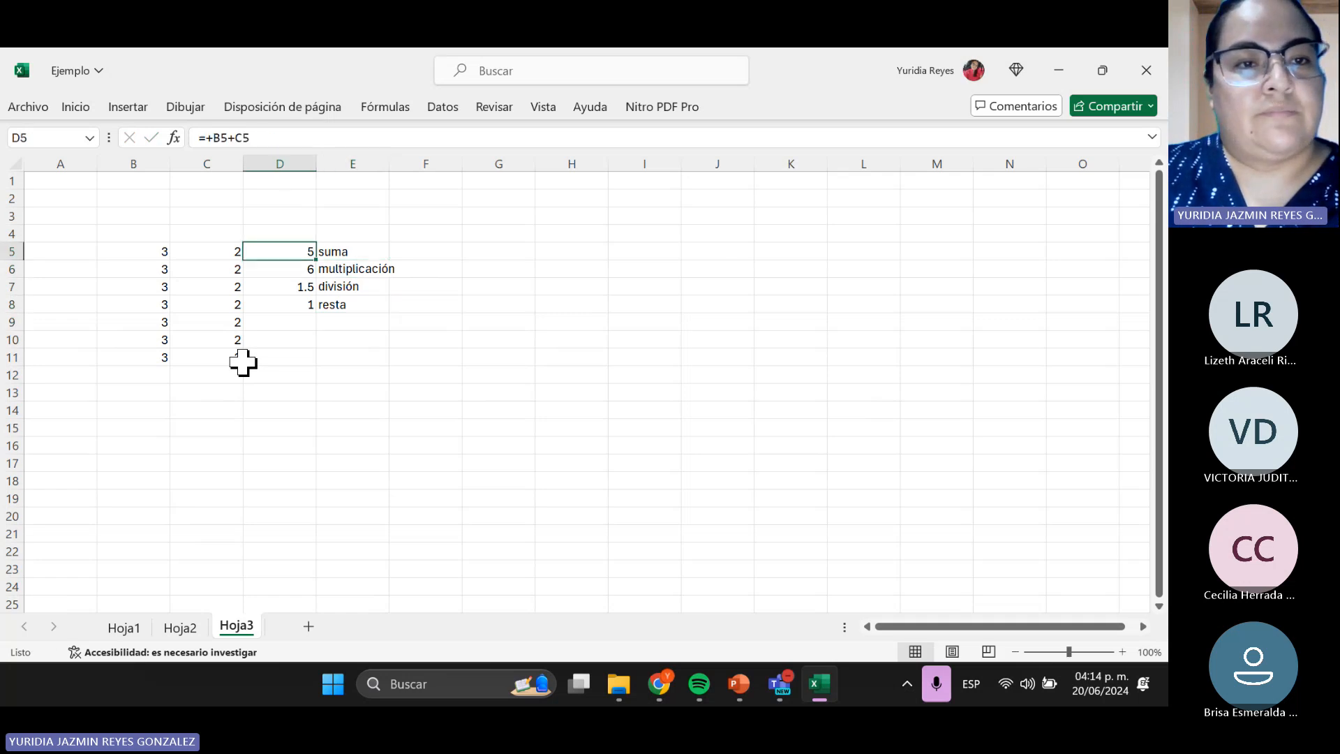
pyautogui.press('Right')
pyautogui.press('Left')
pyautogui.press('Left')
pyautogui.press('Left')
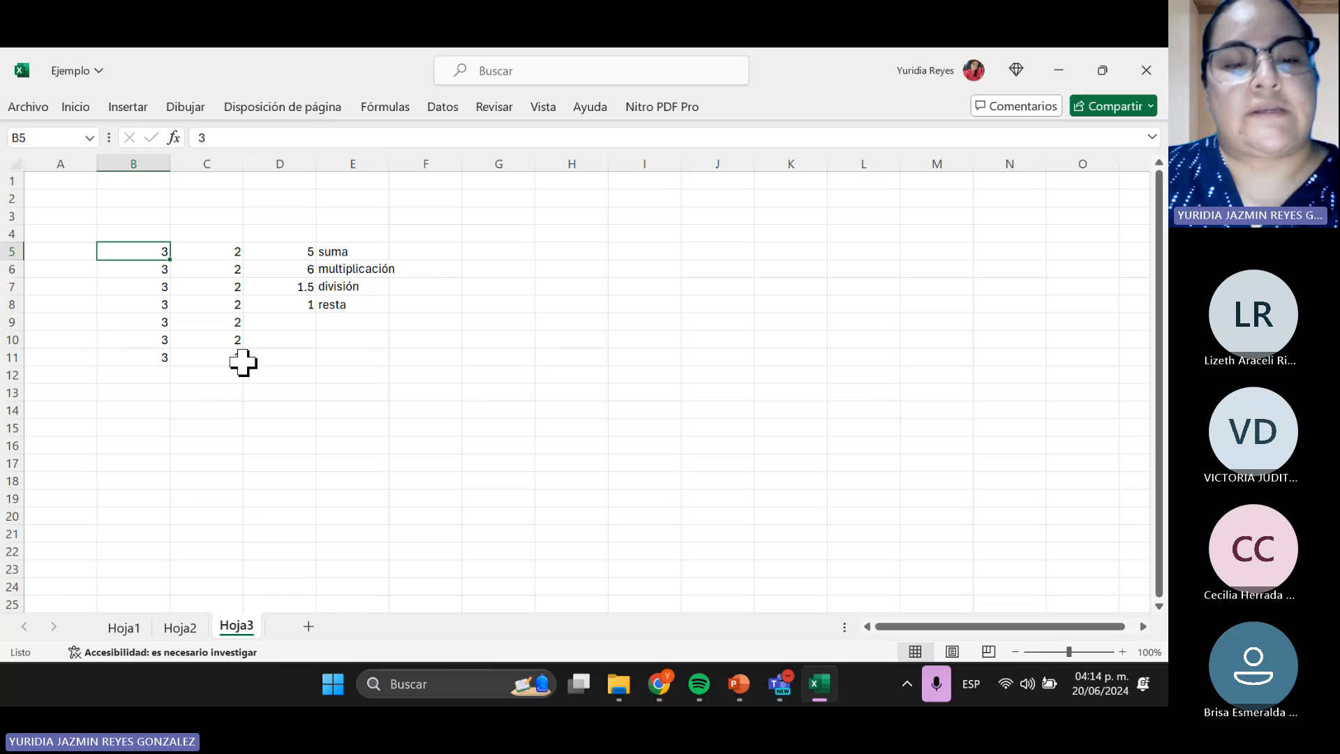
pyautogui.write('5')
pyautogui.press('Right')
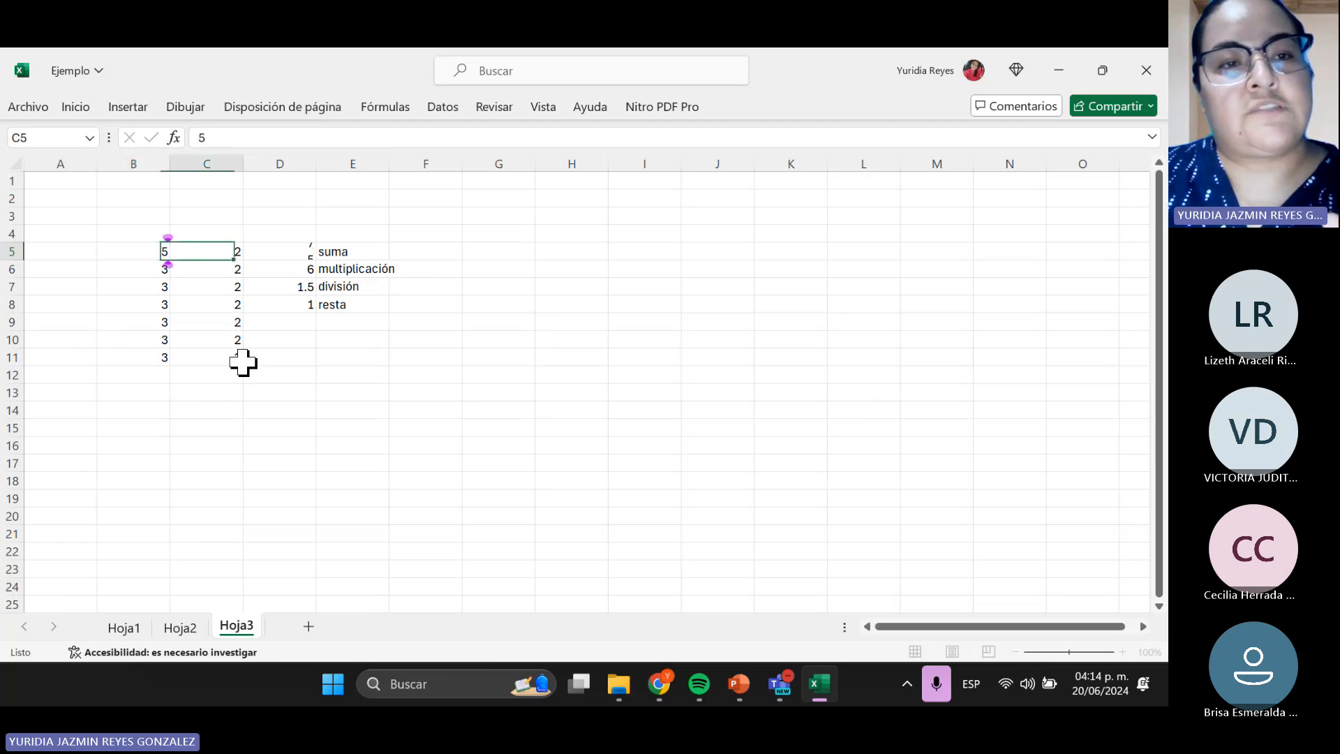
# - Examine the addends in B5:C5 and the addition formula in cell D5 that references them
pyautogui.press('Left')
pyautogui.hotkey('shift', 'Right')
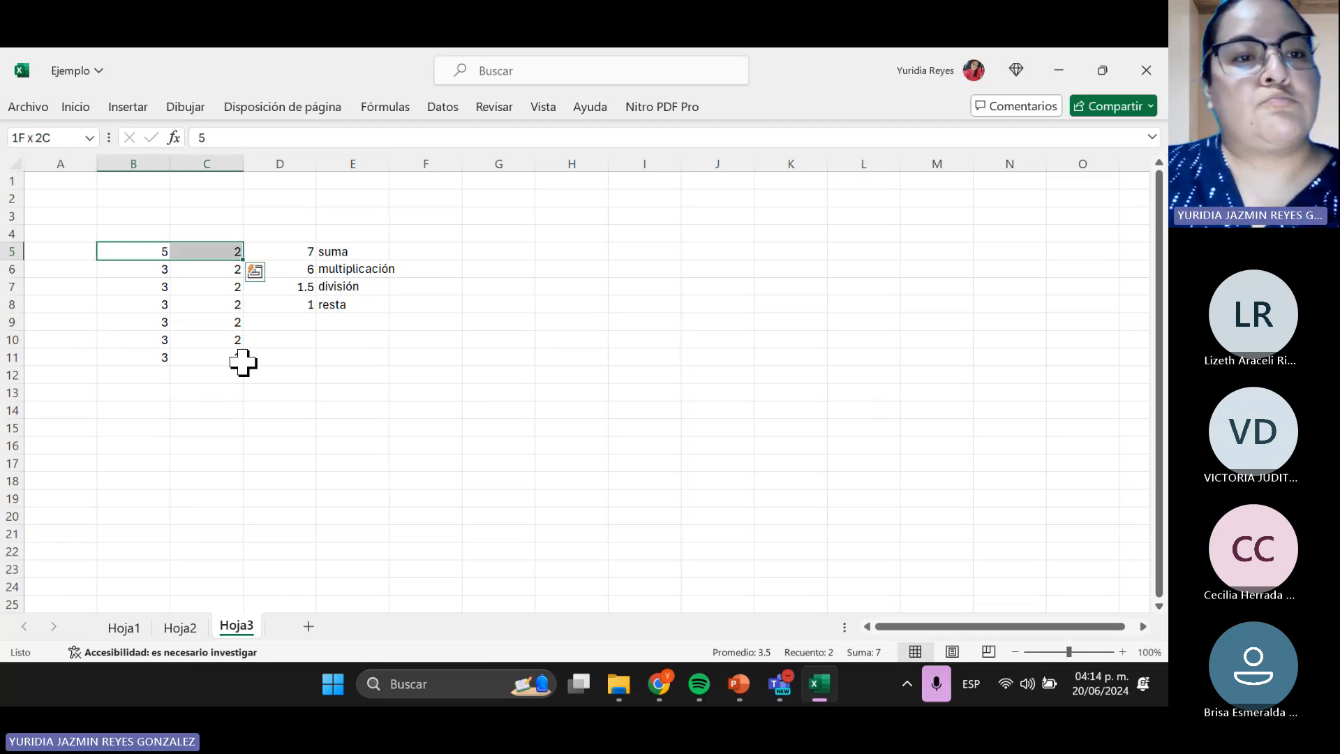
pyautogui.hotkey('shift', 'Left')
pyautogui.hotkey('shift', 'Right')
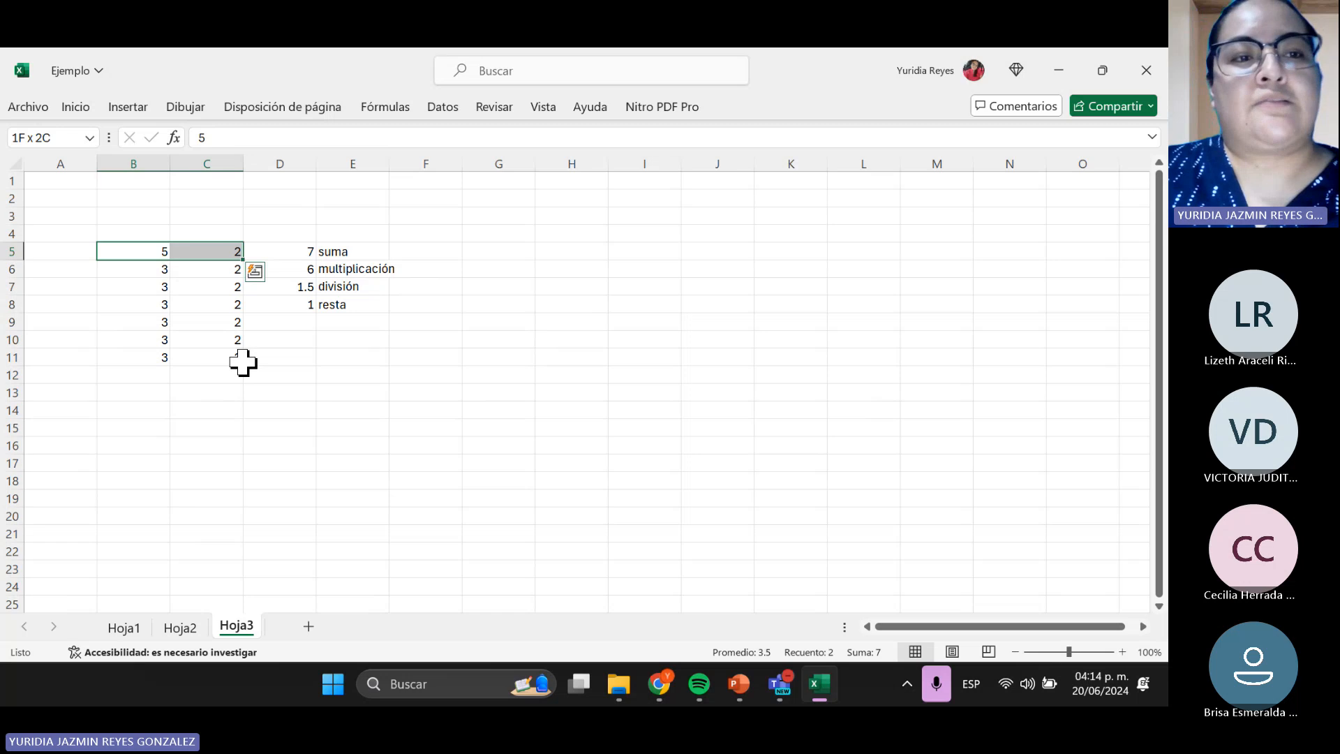
pyautogui.press('Left')
pyautogui.press('Right')
pyautogui.hotkey('shift', 'Right')
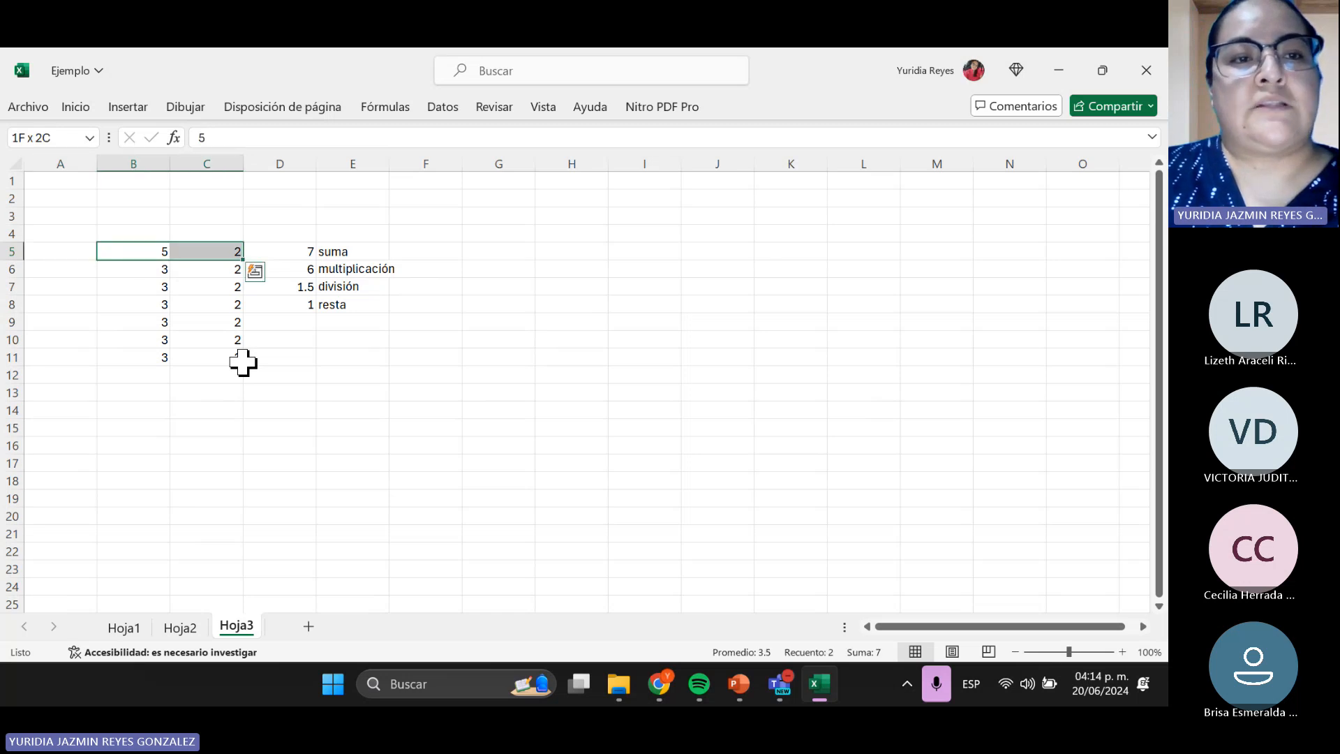
pyautogui.press('Right')
pyautogui.press('Right')
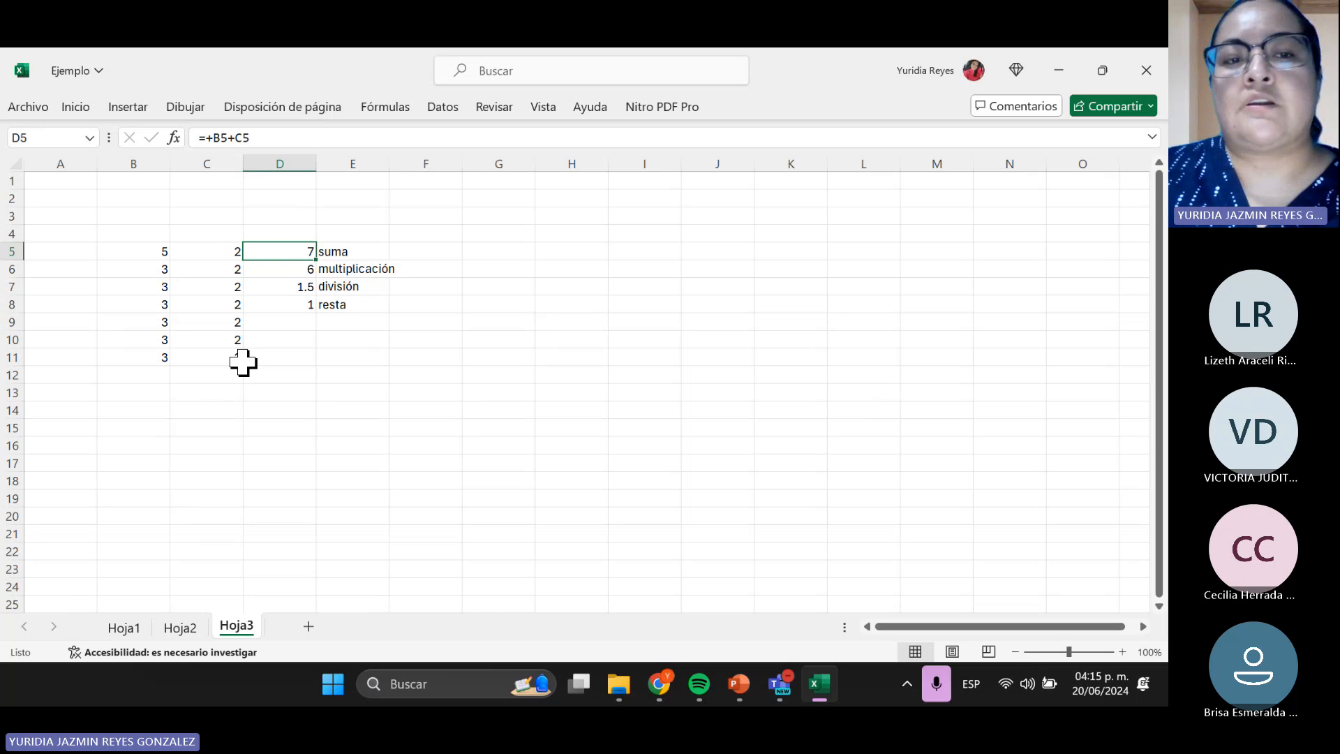
# - Set the second addend in cell C5 to 8 and check the cell references of the formula in D5
pyautogui.press('Left')
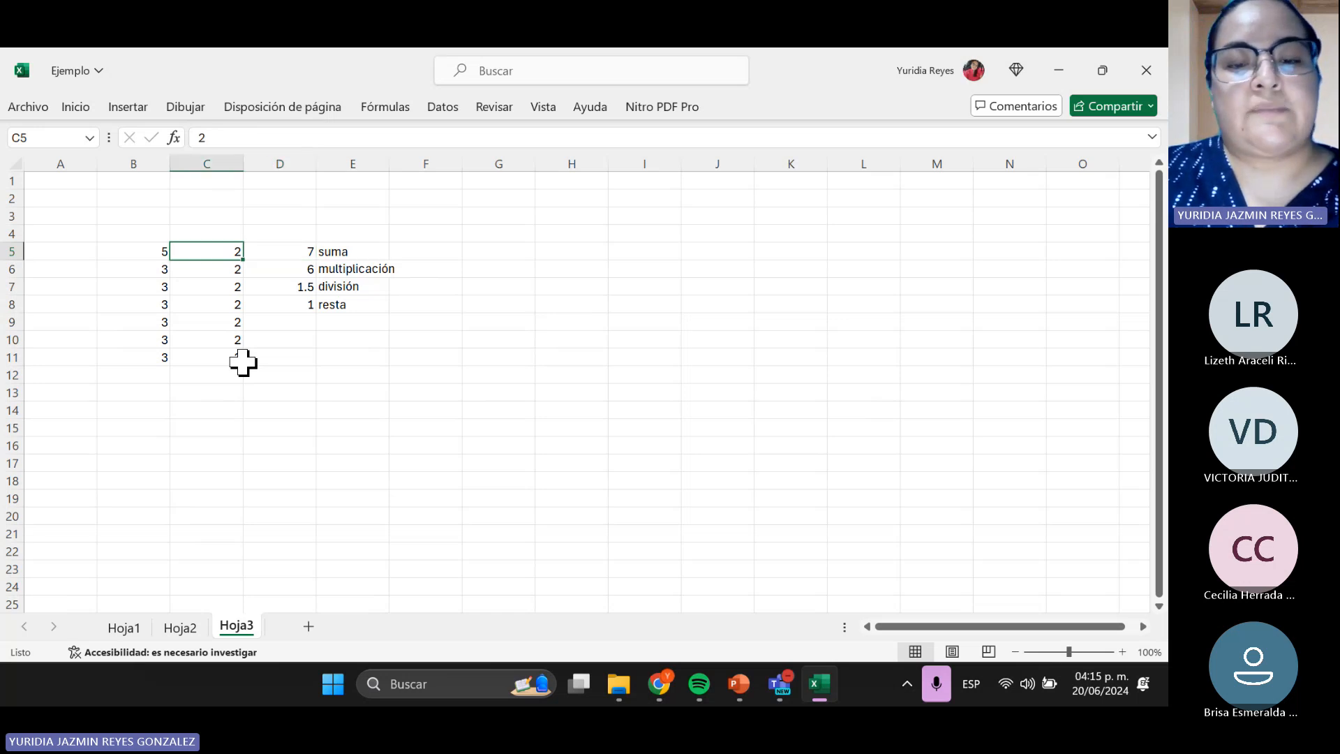
pyautogui.write('8')
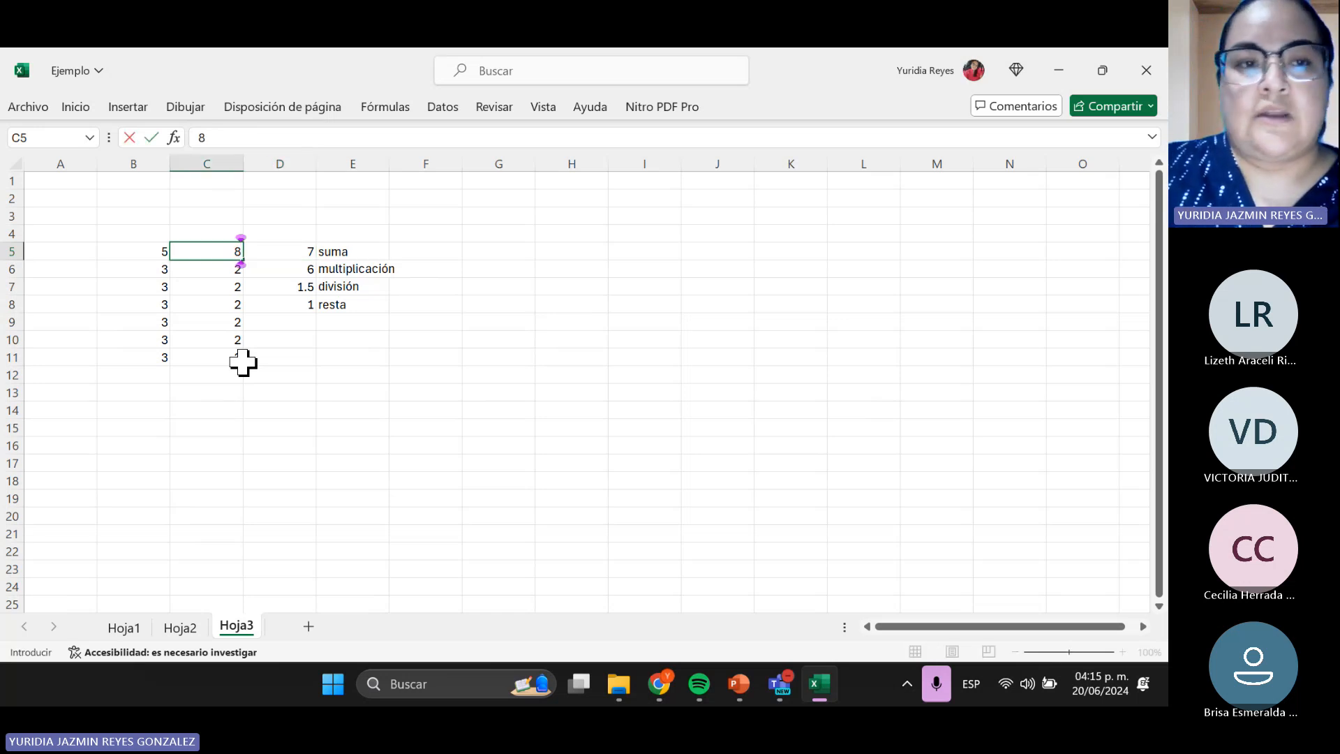
pyautogui.press('Return')
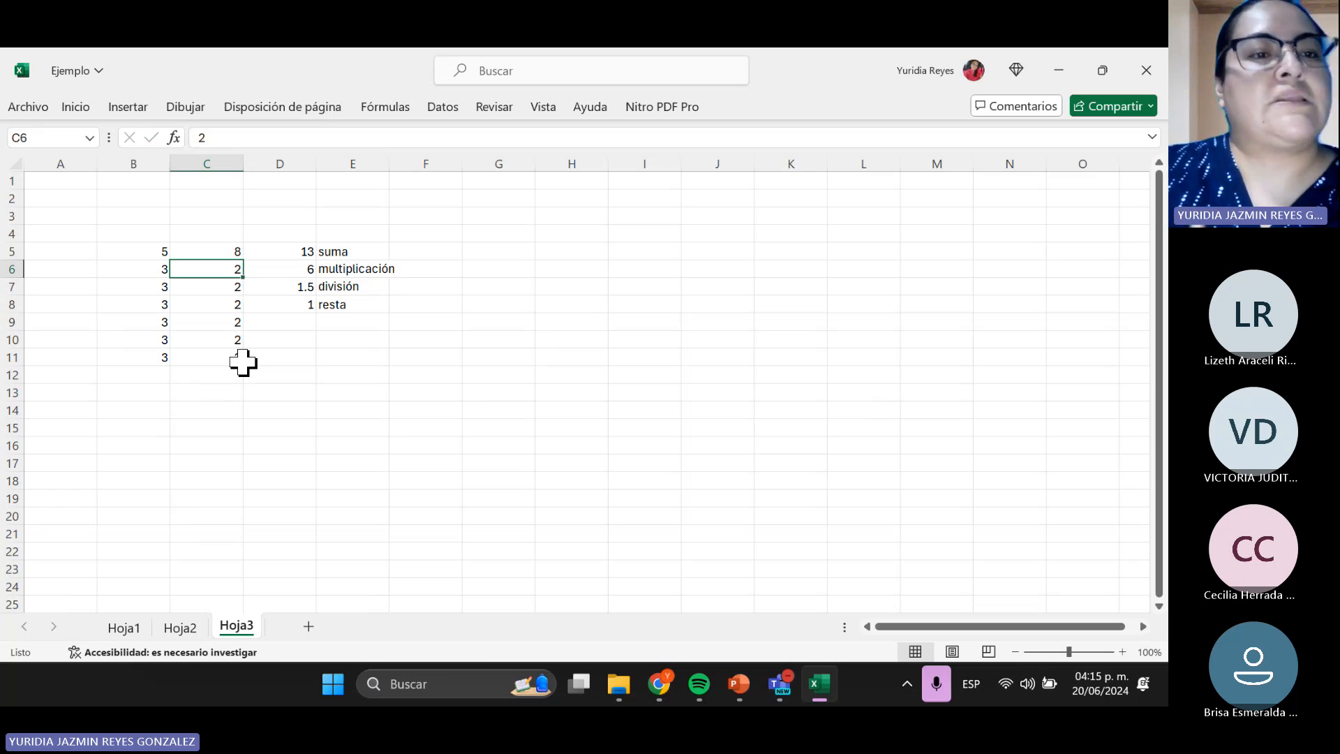
pyautogui.press('Up')
pyautogui.press('Right')
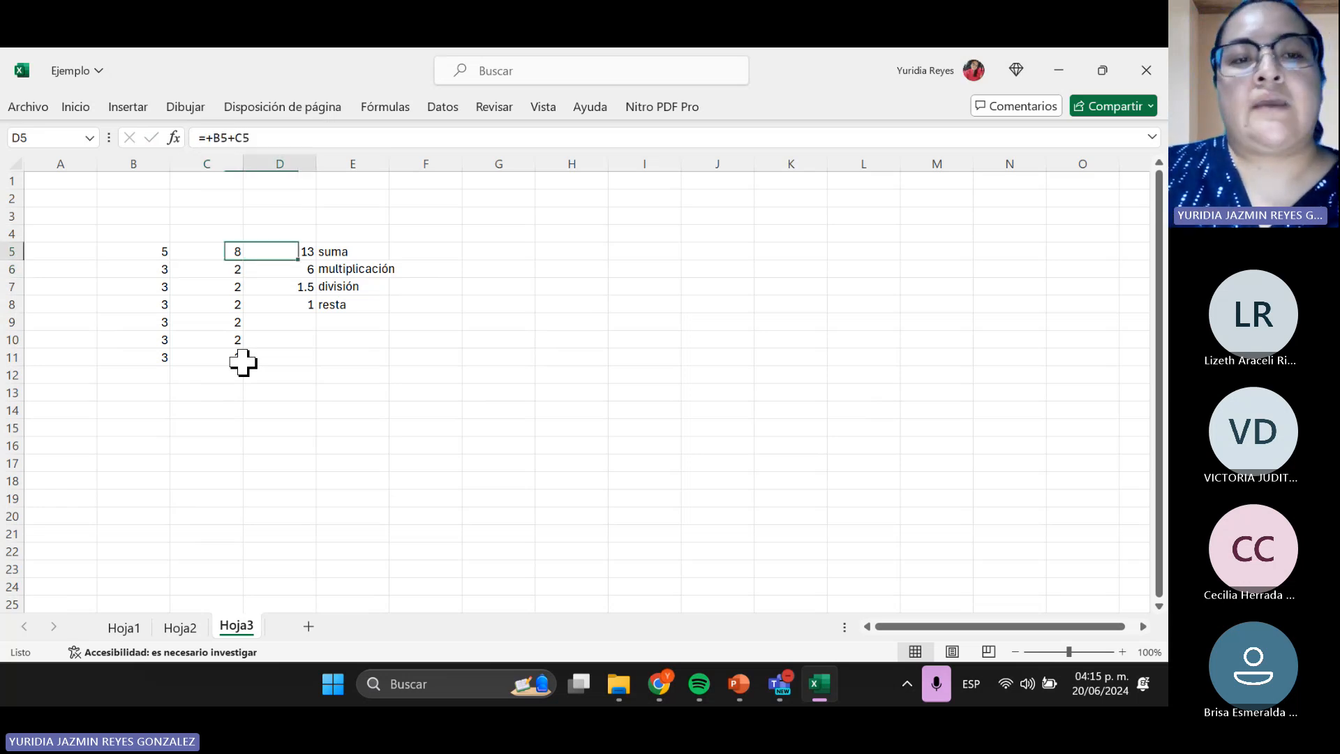
pyautogui.click(282, 135)
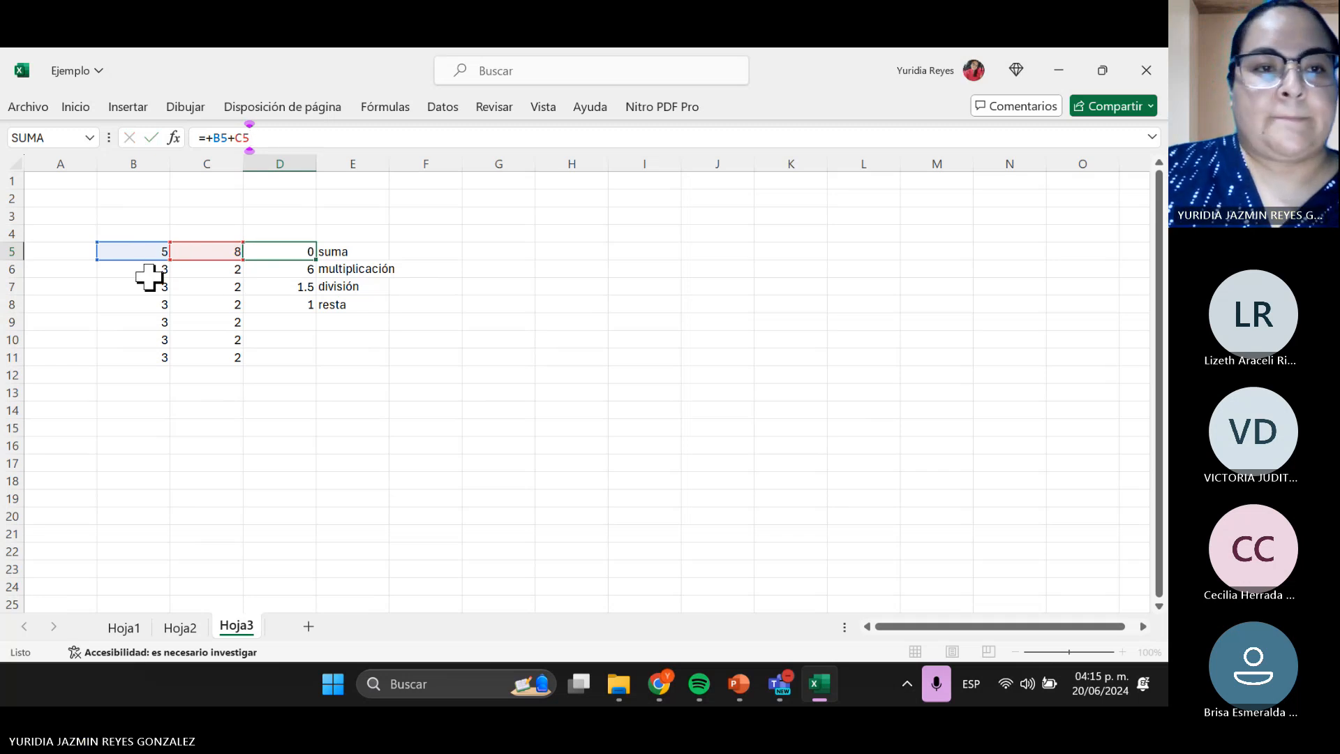
pyautogui.press('Return')
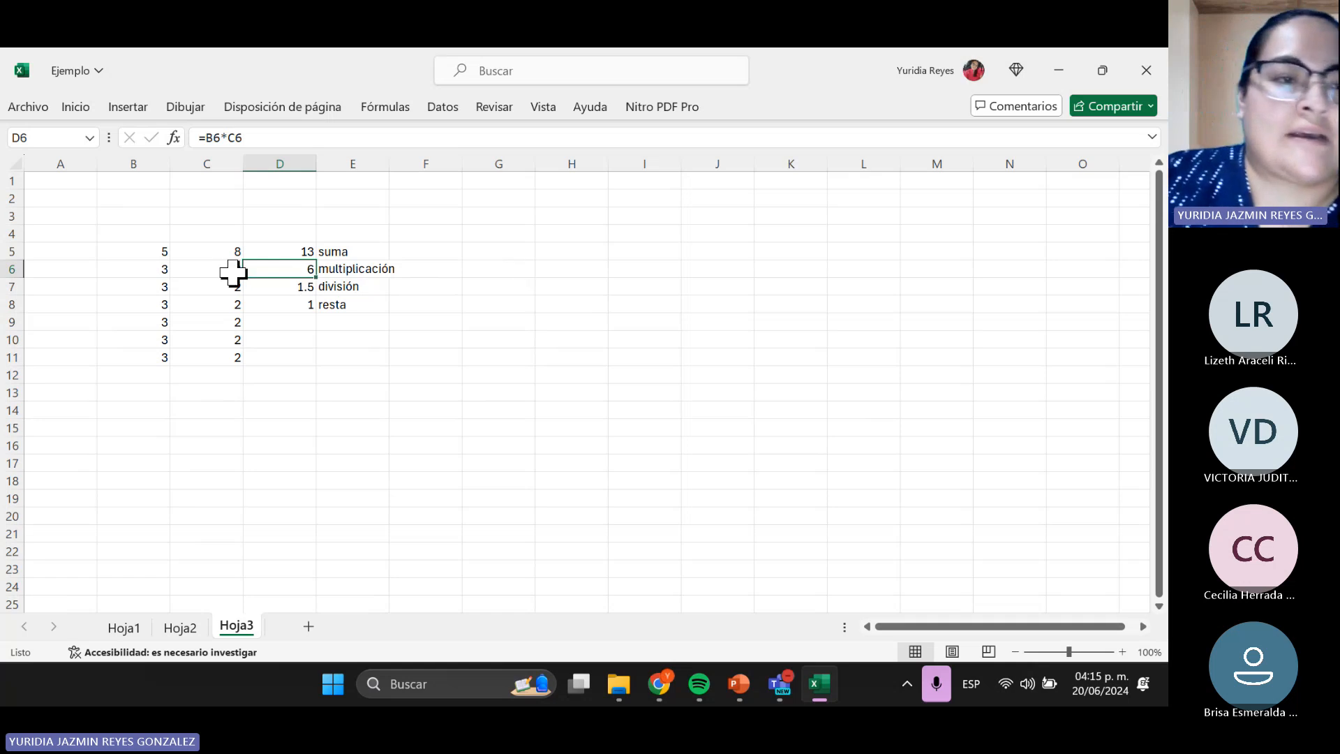
# - Set the factors to 5 in cell B6 and 3 in cell C6, and check the multiplication formula in D6
pyautogui.click(150, 275)
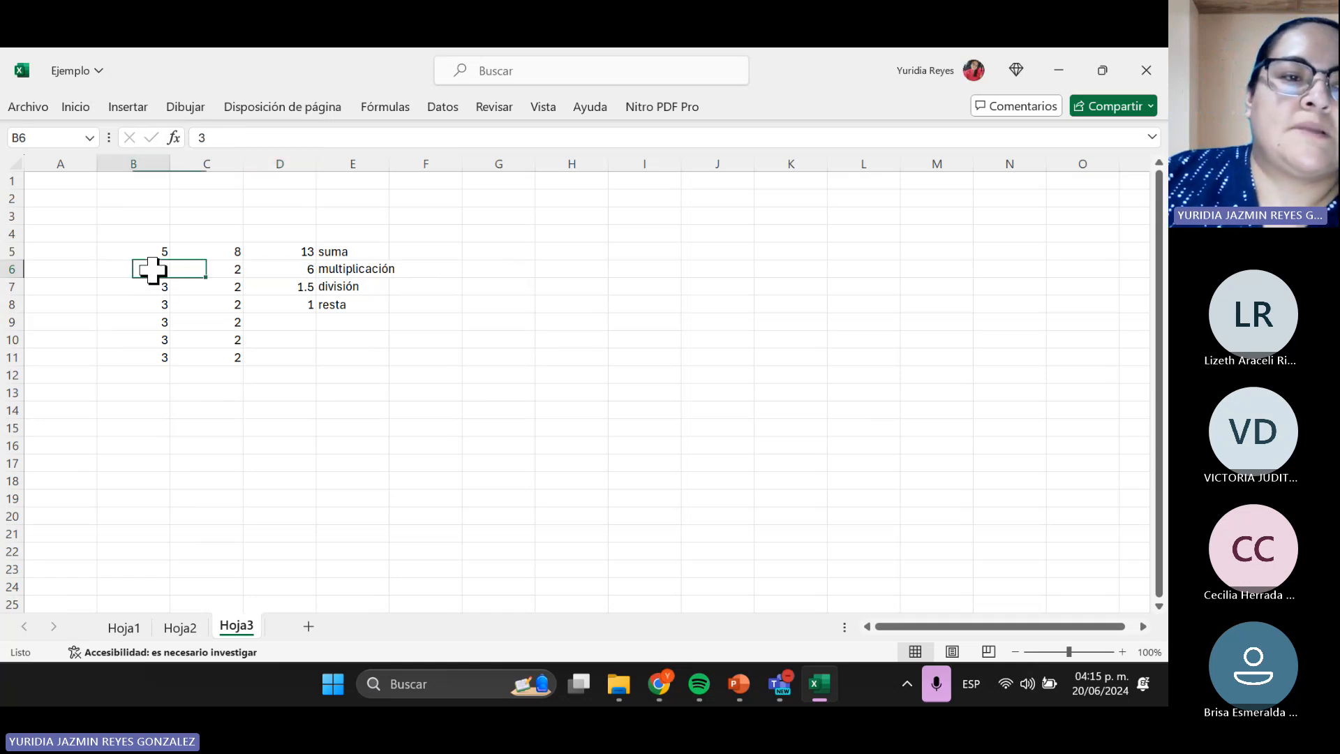
pyautogui.click(296, 276)
pyautogui.click(168, 272)
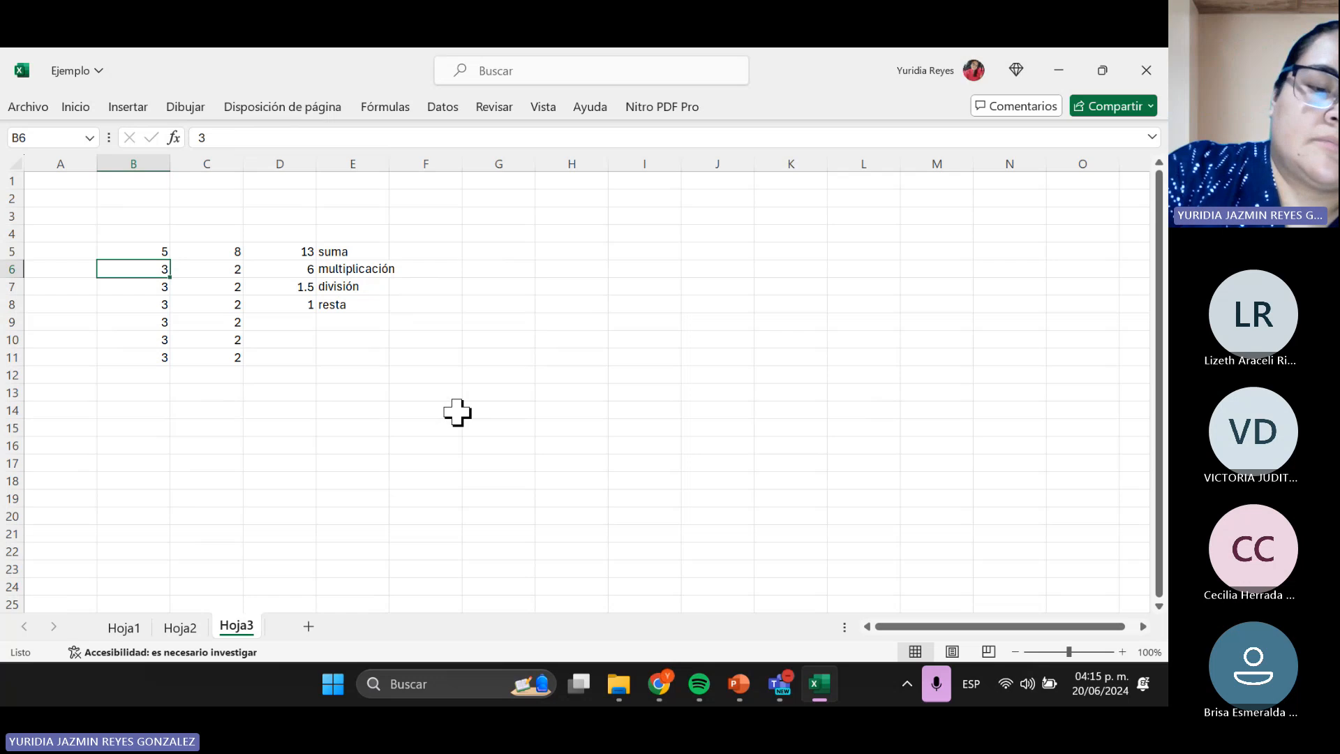
pyautogui.write('5')
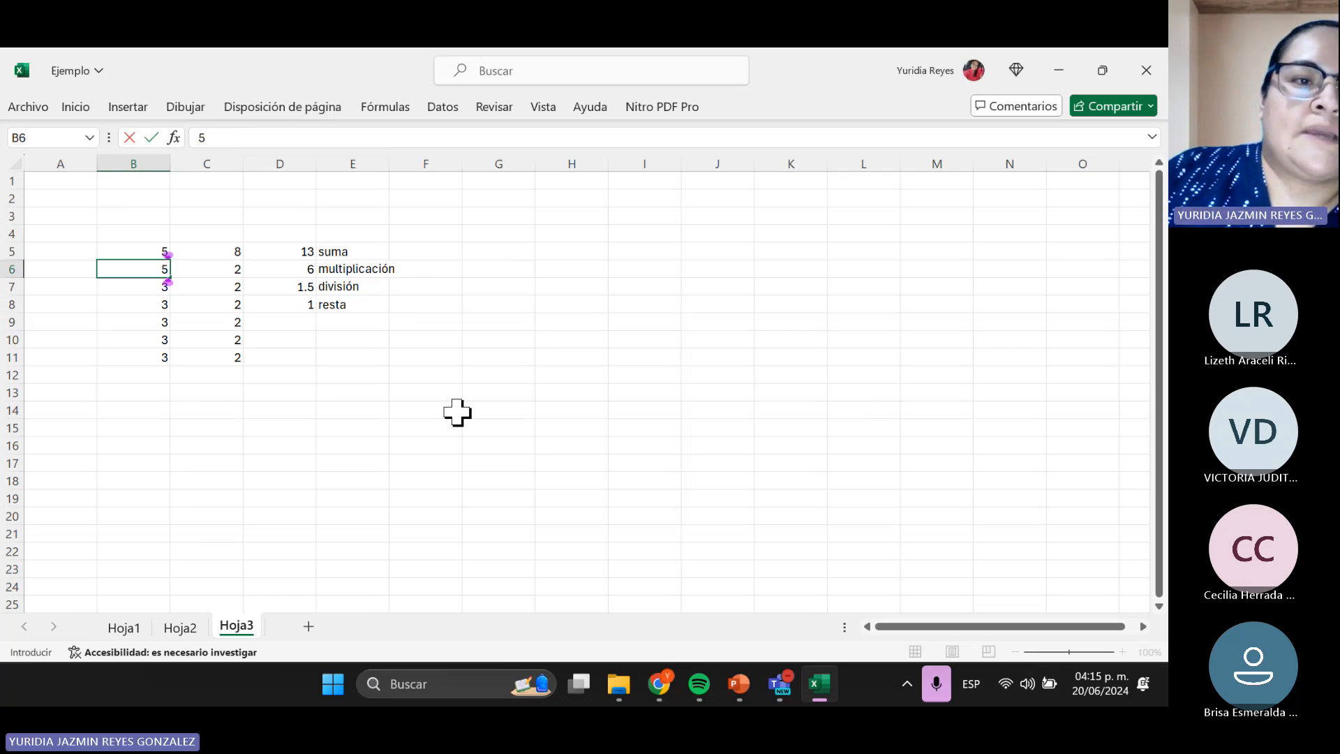
pyautogui.hotkey('ctrl', 'Return')
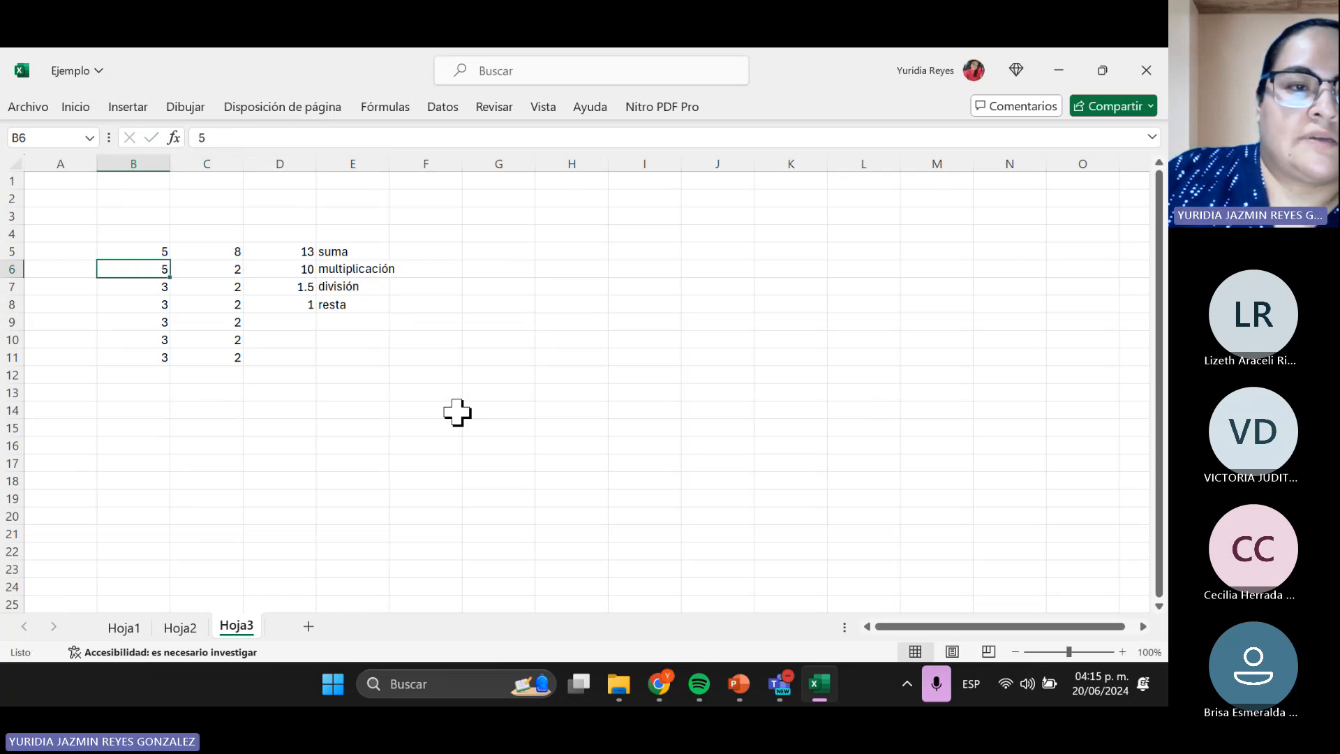
pyautogui.press('Right')
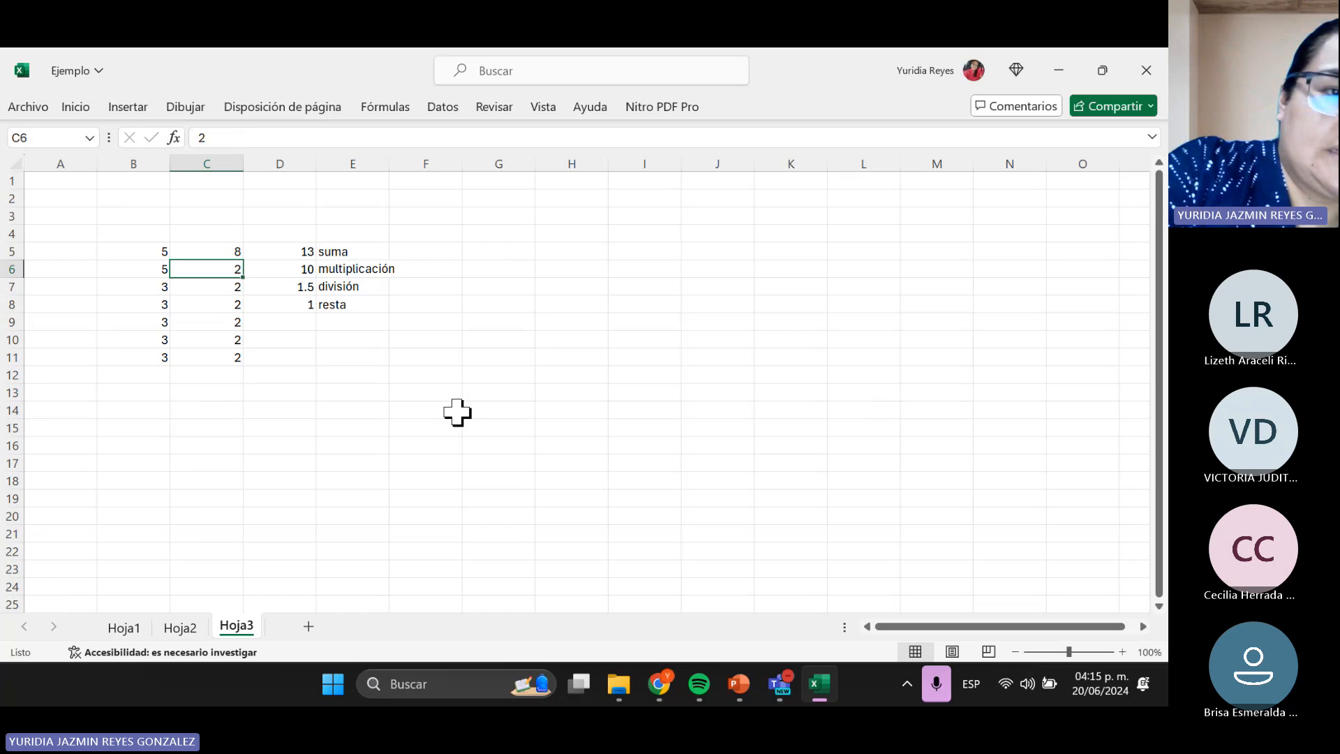
pyautogui.write('3')
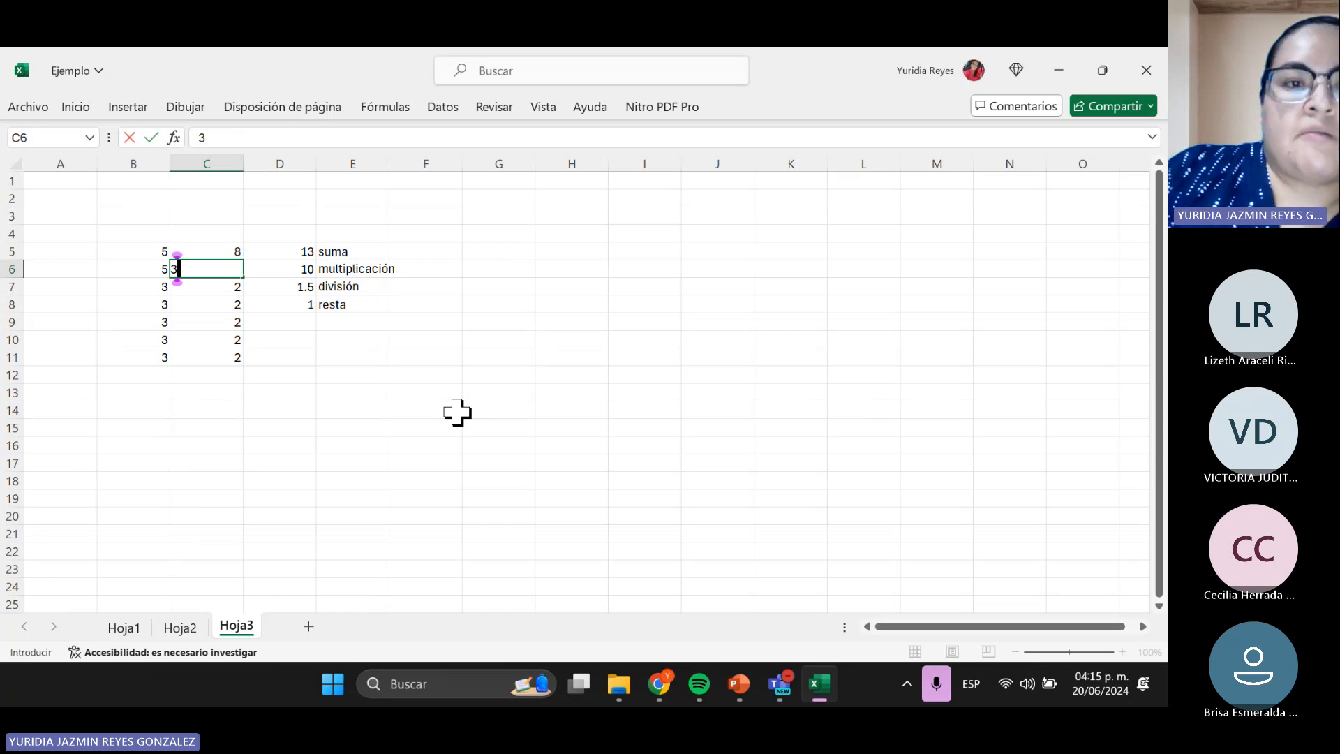
pyautogui.press('Return')
pyautogui.press('Up')
pyautogui.press('Left')
pyautogui.press('Right')
pyautogui.press('Right')
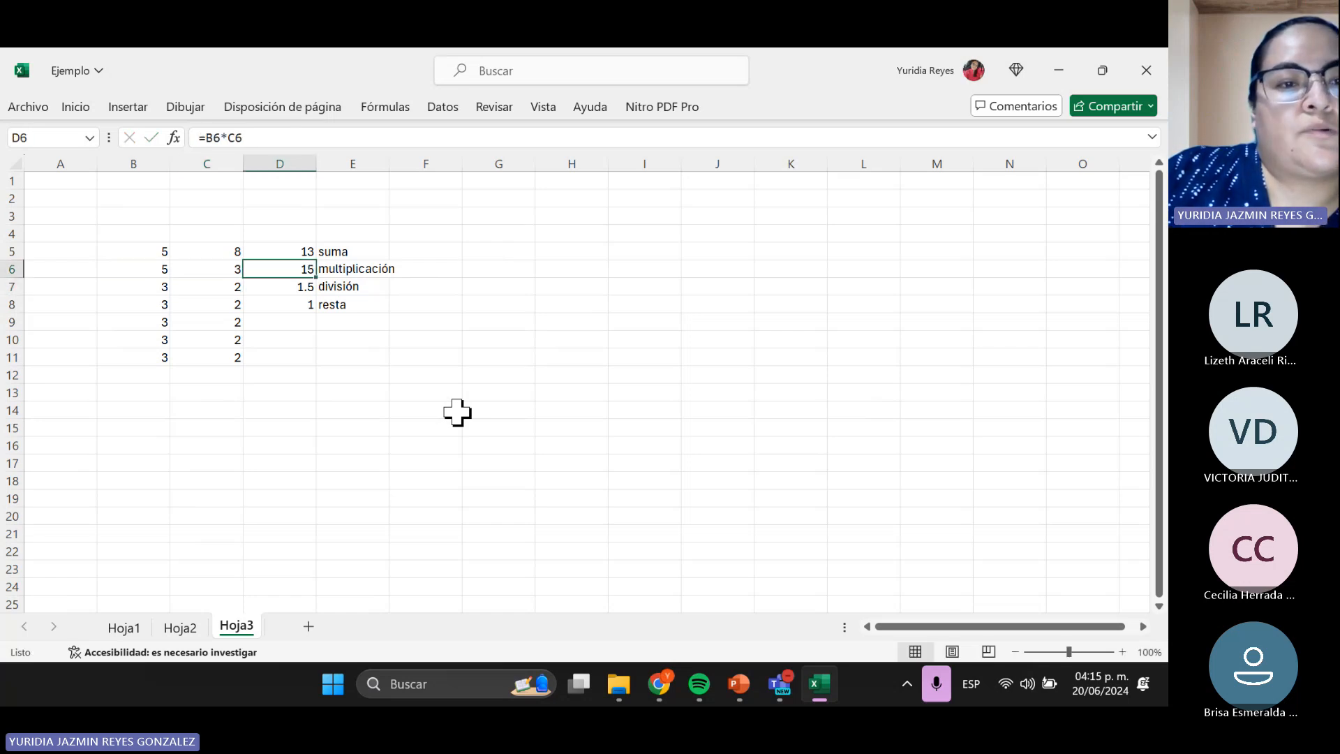
# - Examine the operands in row 7 and the division formula in cell D7 that references them
pyautogui.press('Right')
pyautogui.press('Down')
pyautogui.press('Left')
pyautogui.press('Left')
pyautogui.press('Left')
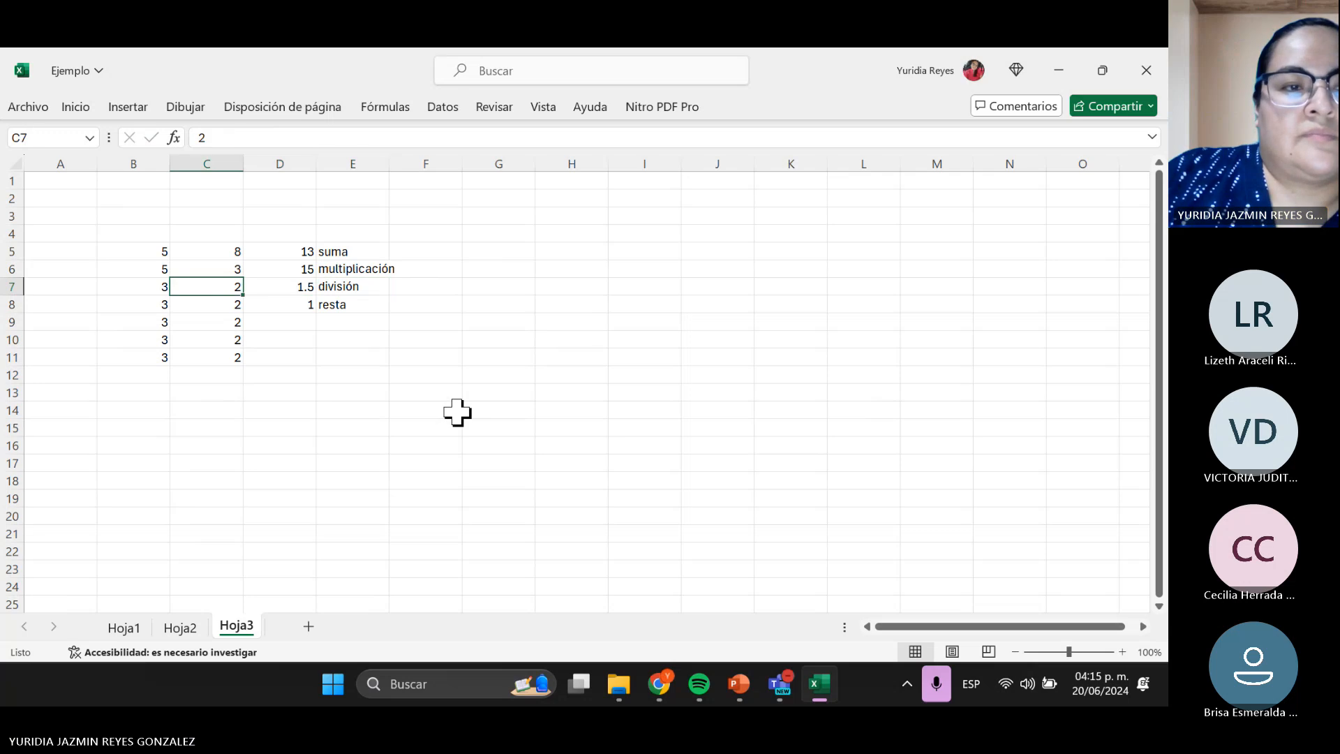
pyautogui.press('Right')
pyautogui.press('Right')
pyautogui.press('Right')
# - Set the dividend in cell B7 to 9 and the divisor in cell C7 to 3
pyautogui.press('Left')
pyautogui.press('Left')
pyautogui.press('Left')
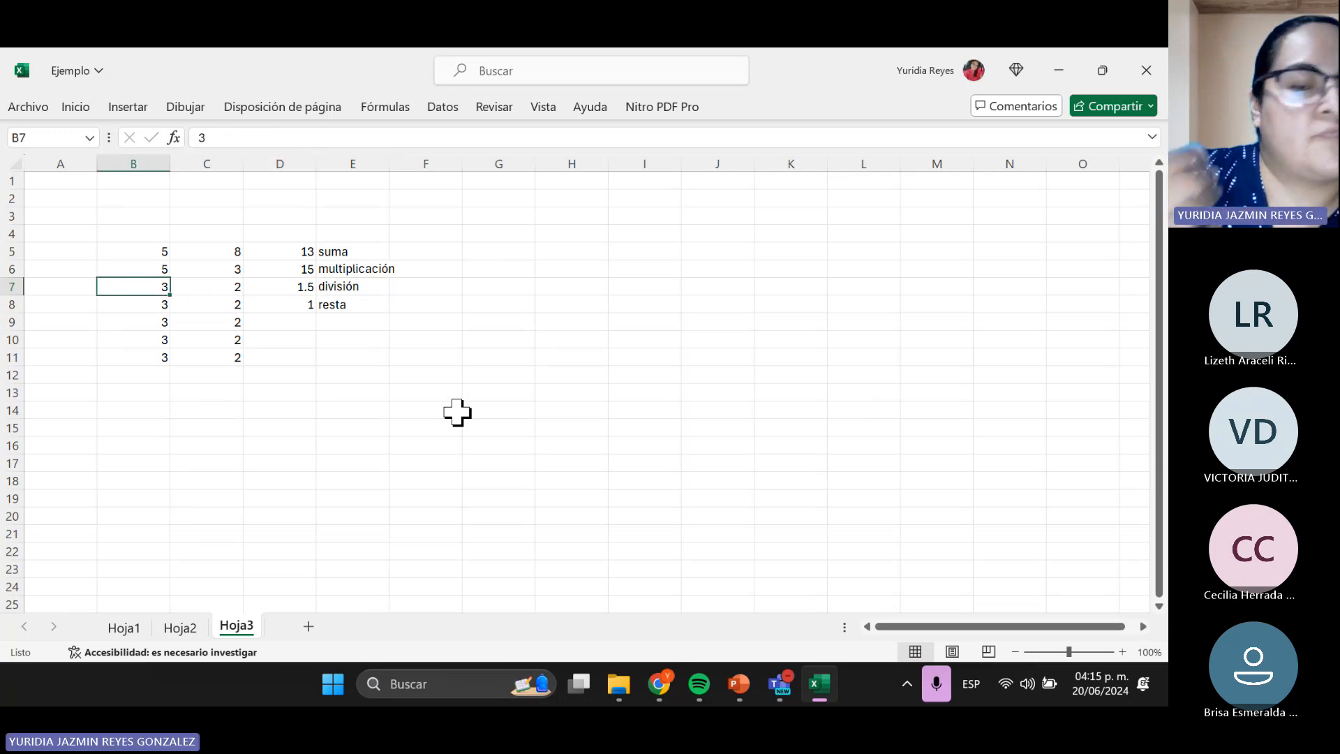
pyautogui.write('9')
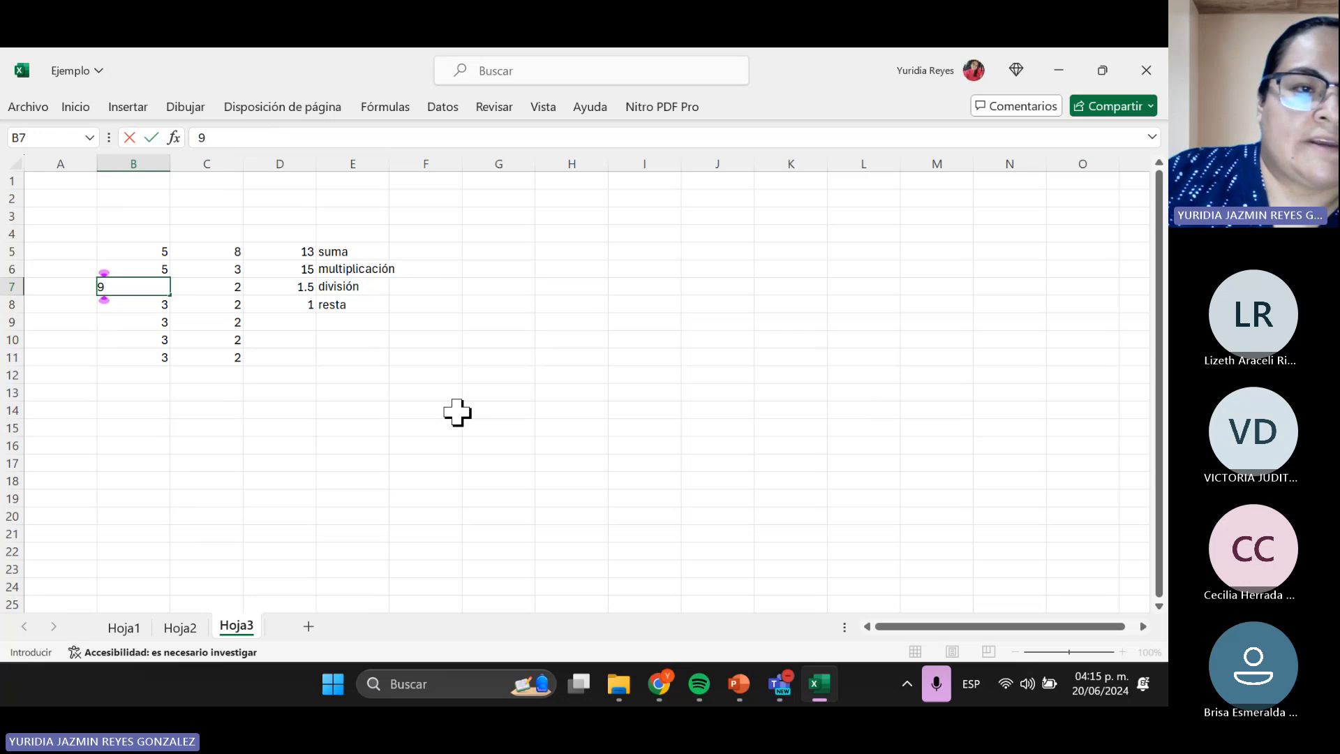
pyautogui.press('Right')
pyautogui.write('3')
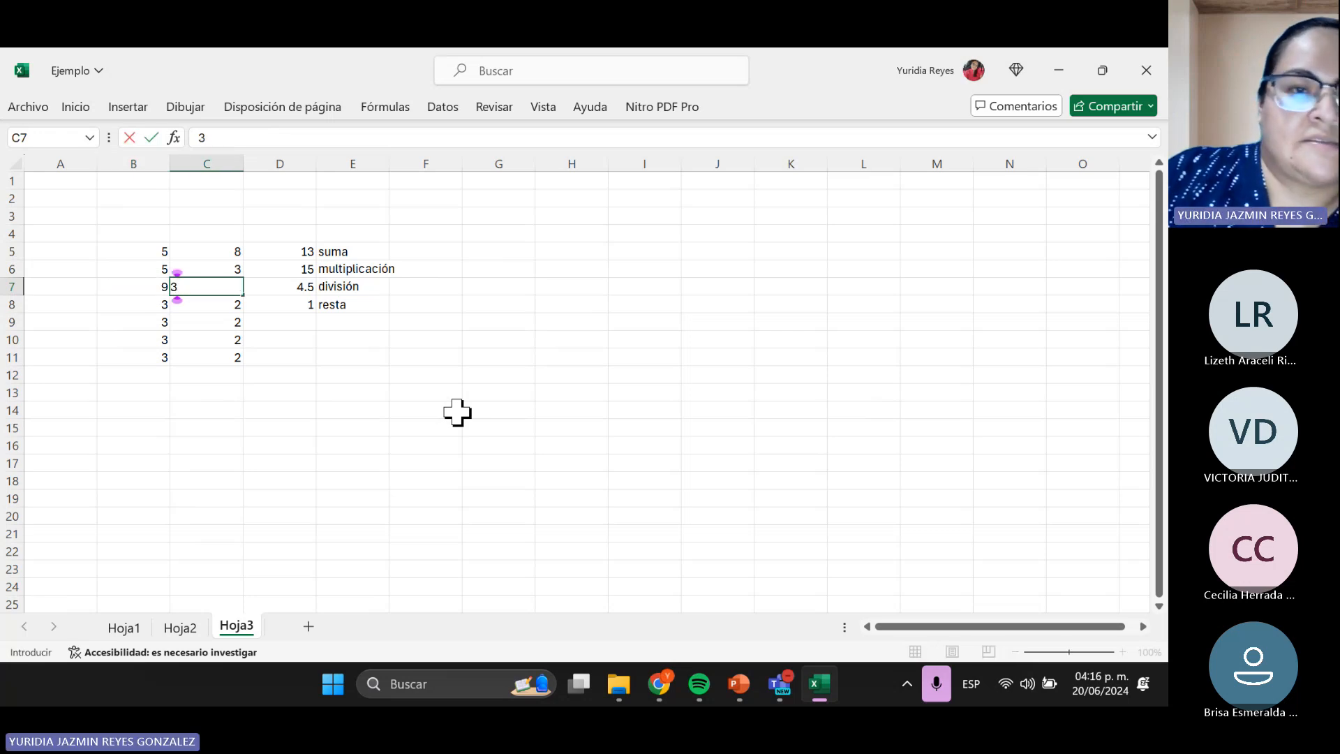
pyautogui.press('Return')
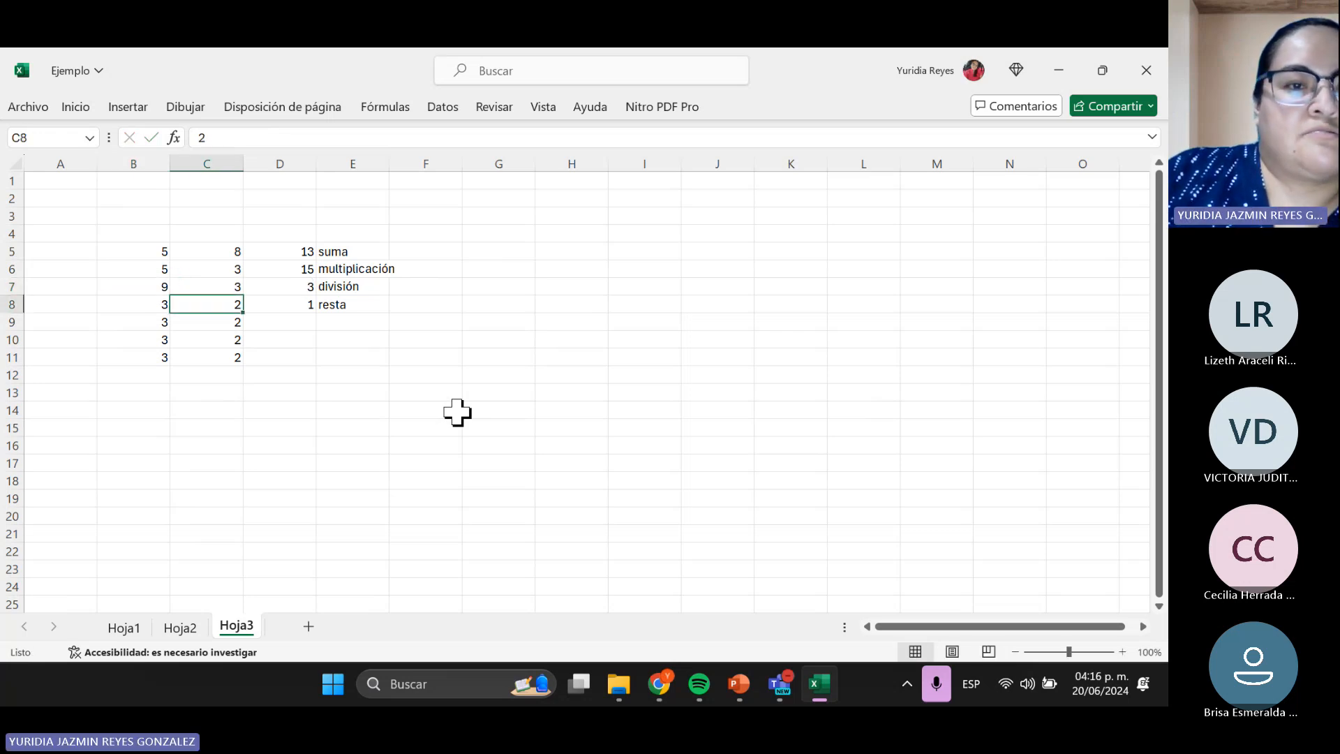
# - Set the subtraction operands to 10 in cell B8 and 6 in cell C8
pyautogui.press('Left')
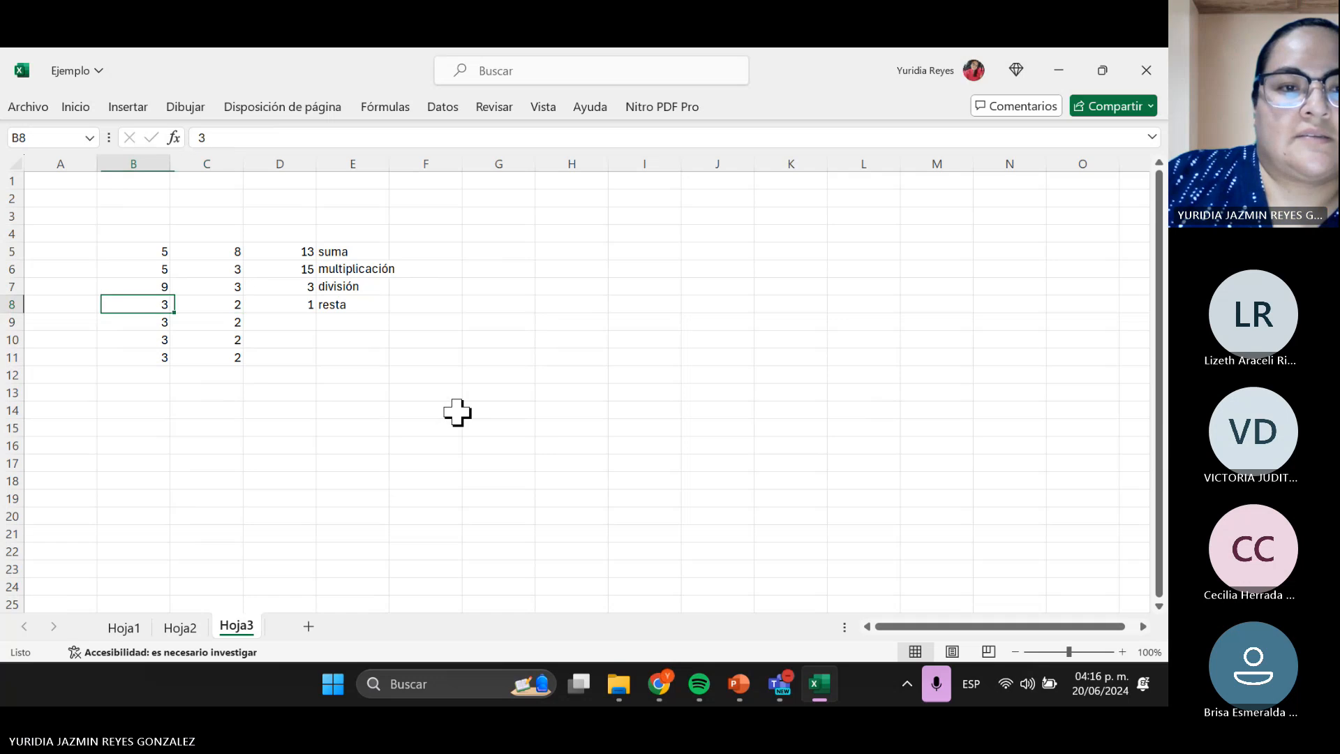
pyautogui.write('10')
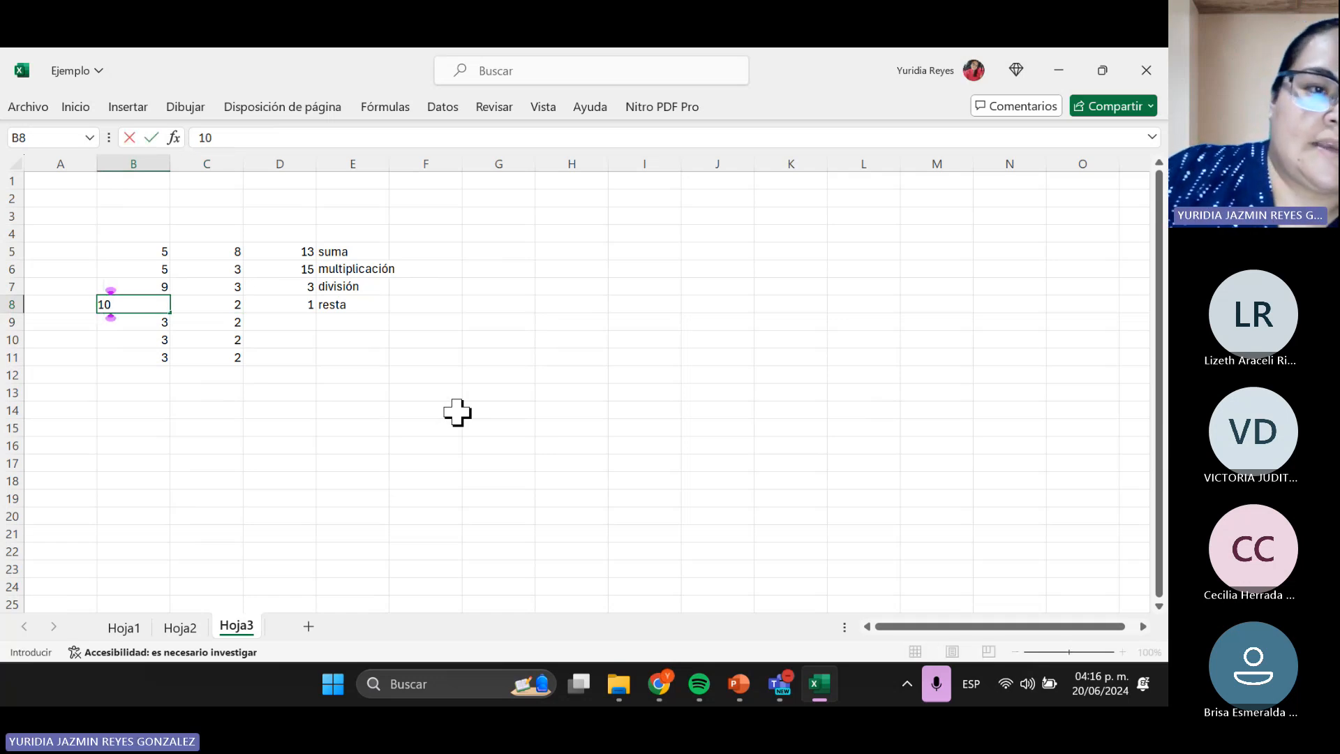
pyautogui.press('Tab')
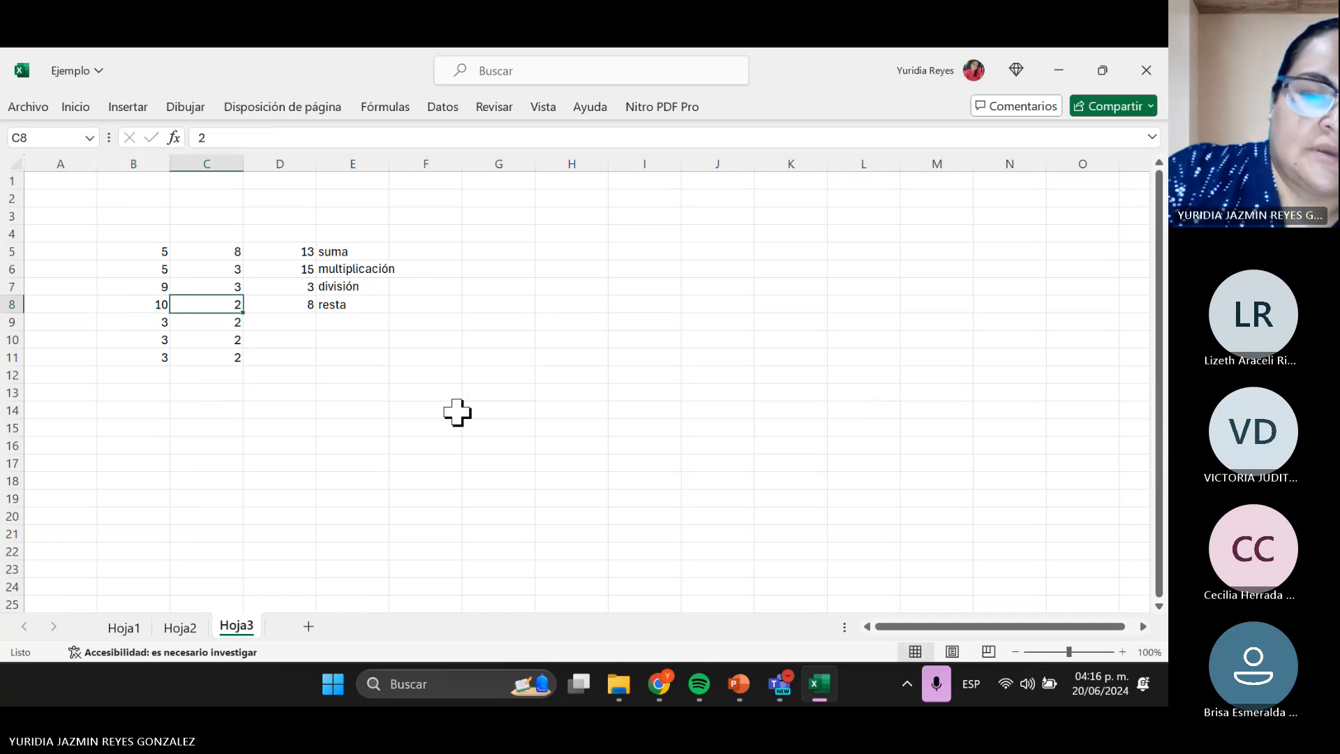
pyautogui.write('6')
pyautogui.press('Return')
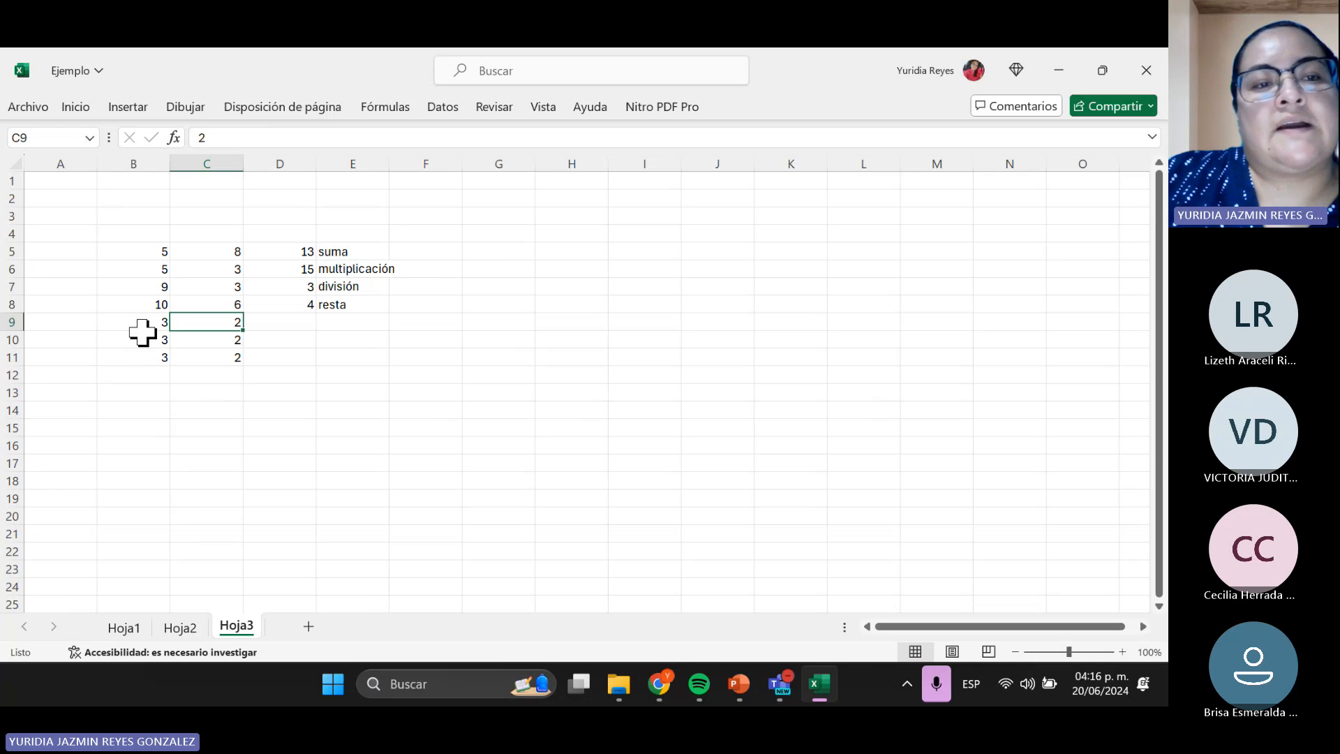
# - Clear the contents of cells B9:C12 below the four operations
pyautogui.moveTo(142, 328); pyautogui.dragTo(231, 377)
pyautogui.press('Delete')
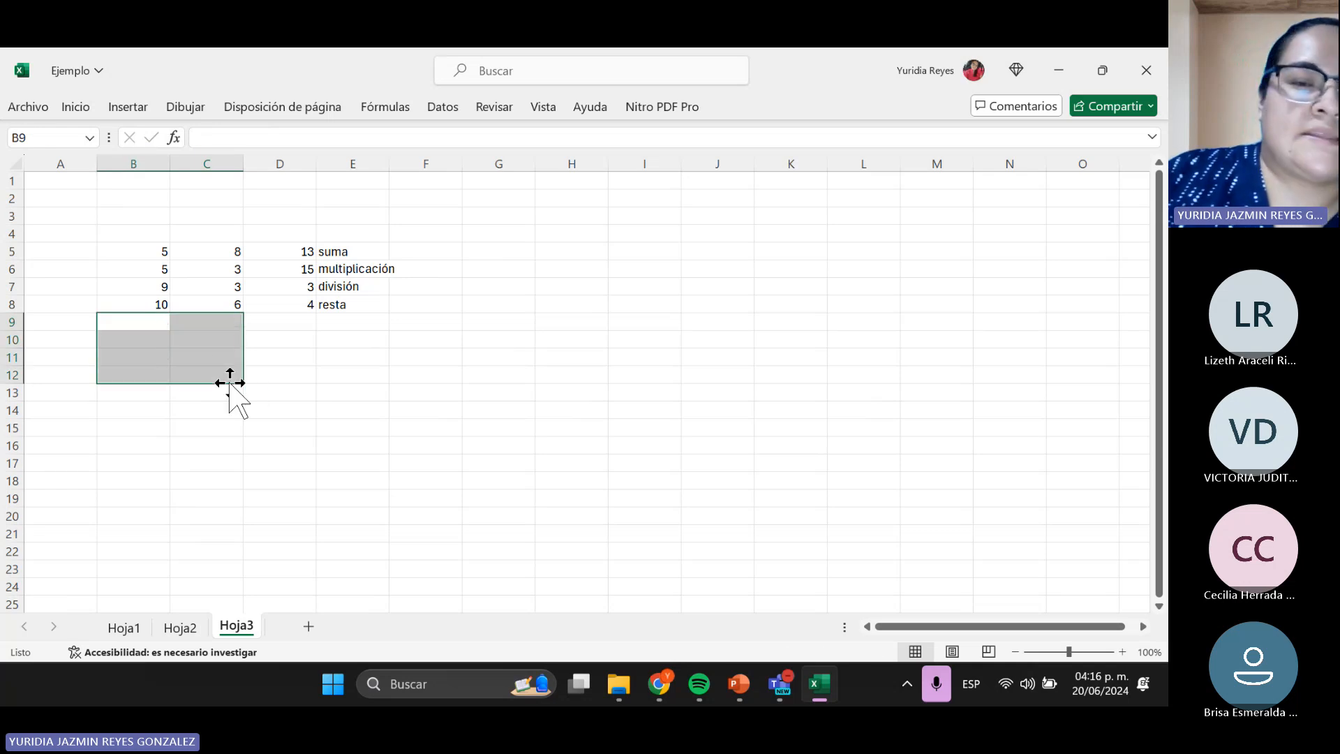
# - Enter the formula +B5+B6+B7+B8 in cell D14 and check it against the values in B5:B8
pyautogui.click(289, 411)
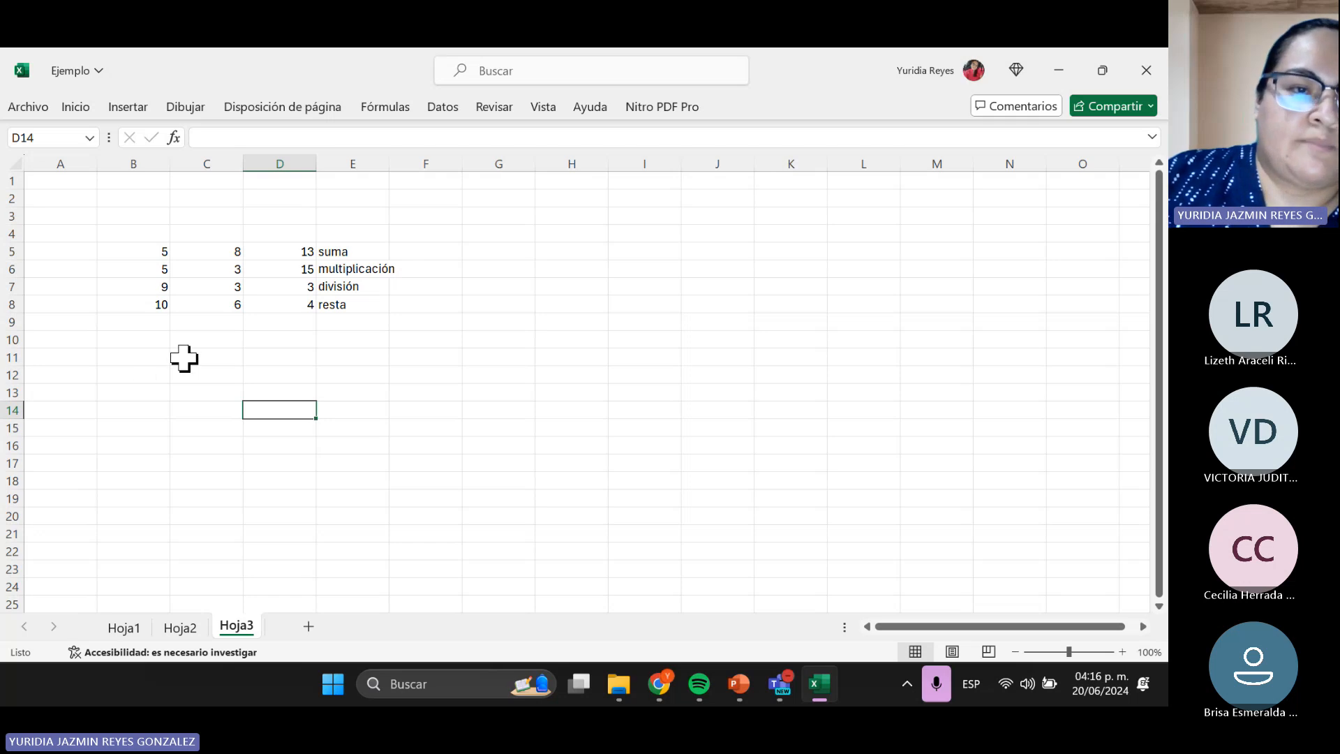
pyautogui.write('+')
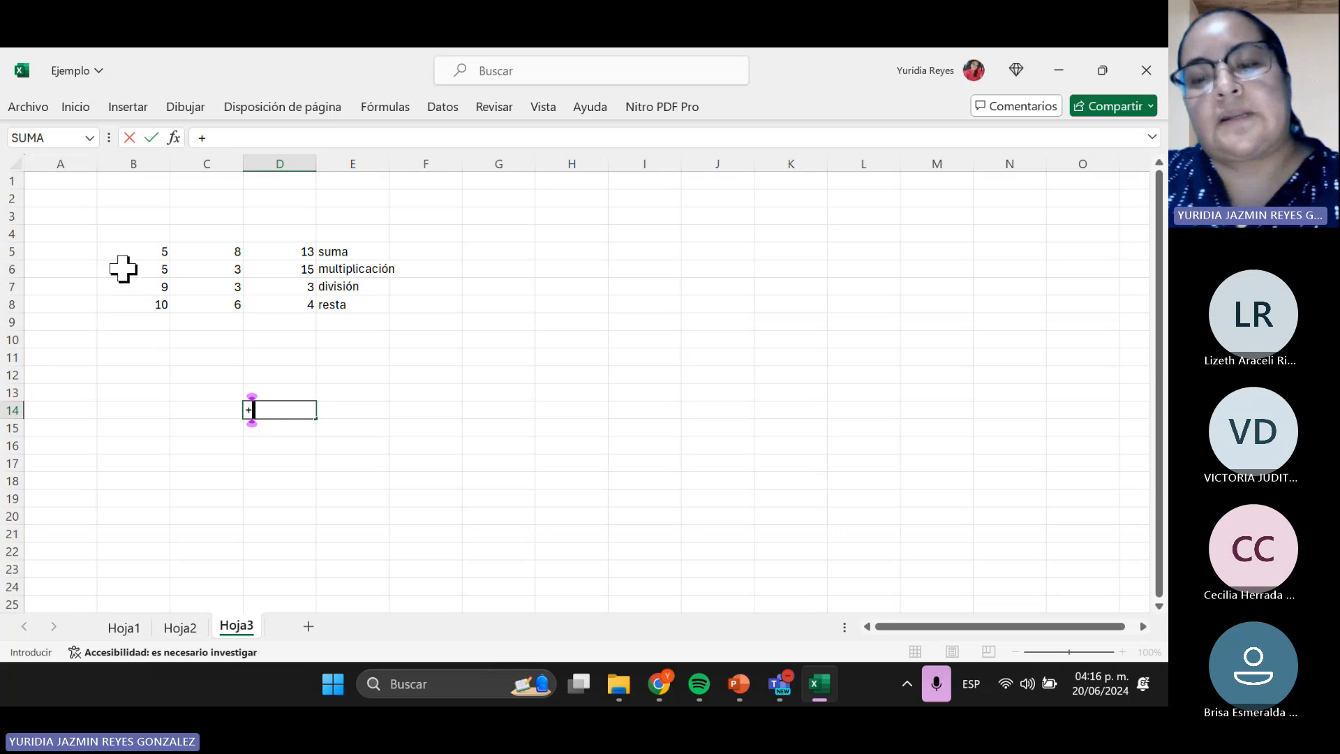
pyautogui.click(145, 252)
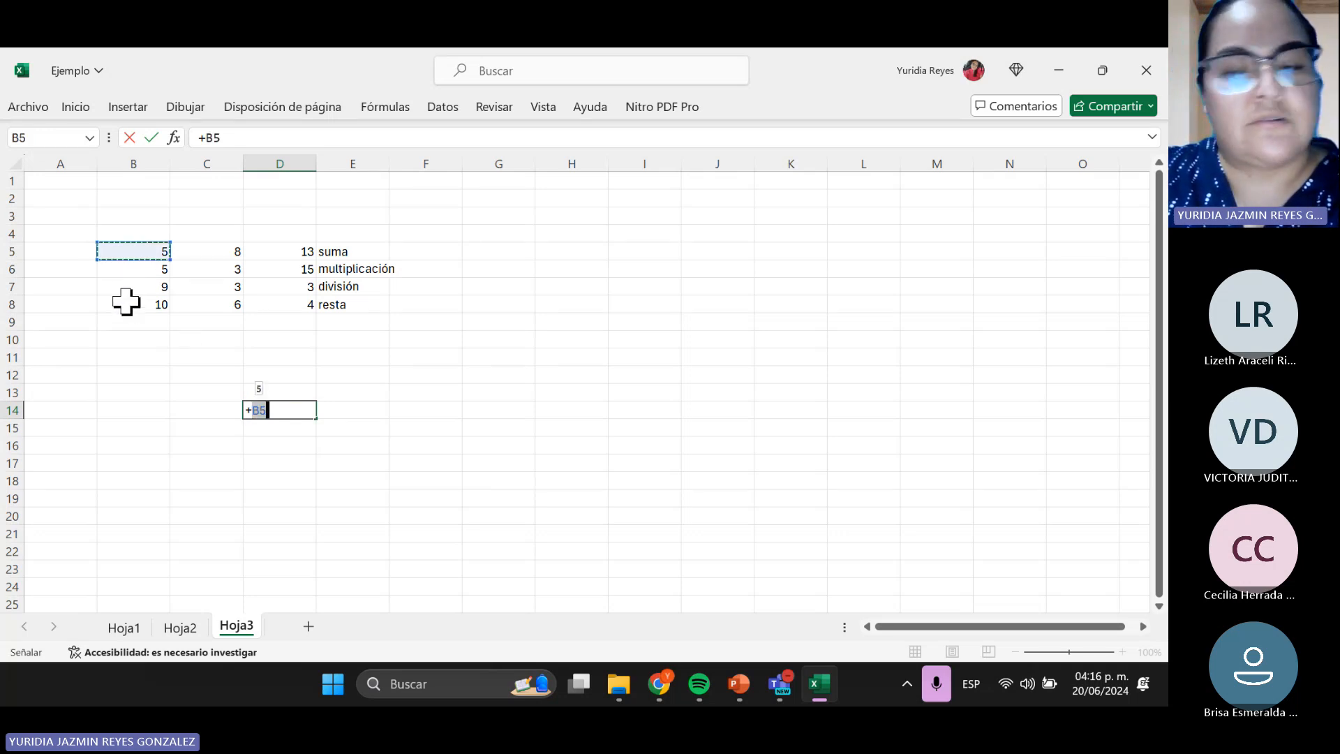
pyautogui.write('+')
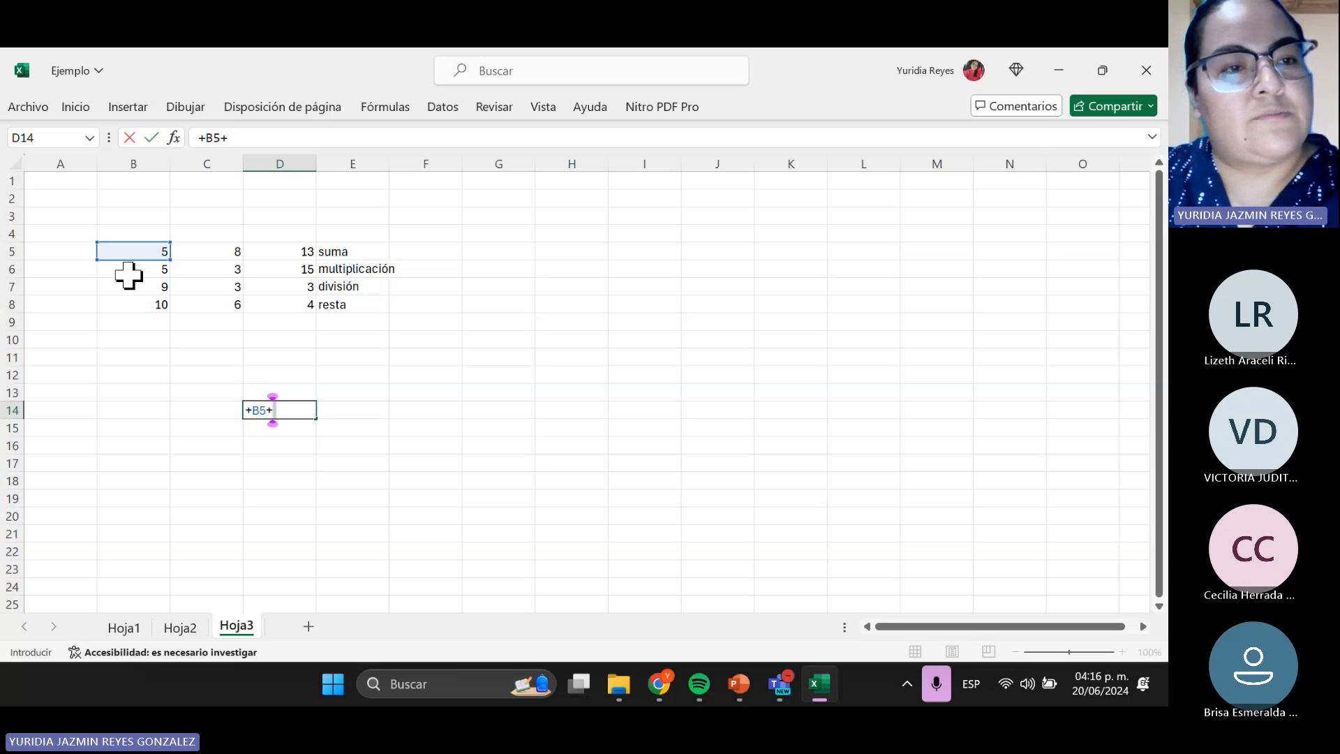
pyautogui.click(143, 270)
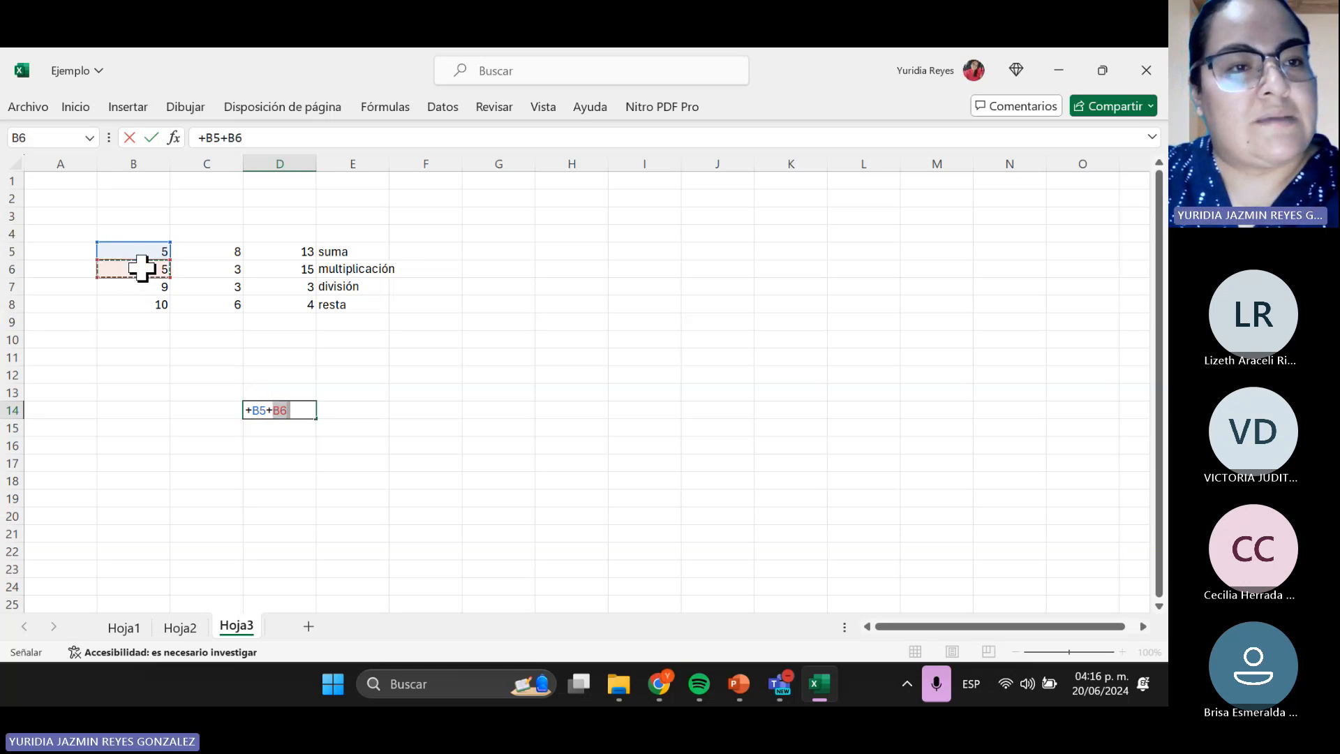
pyautogui.write('+')
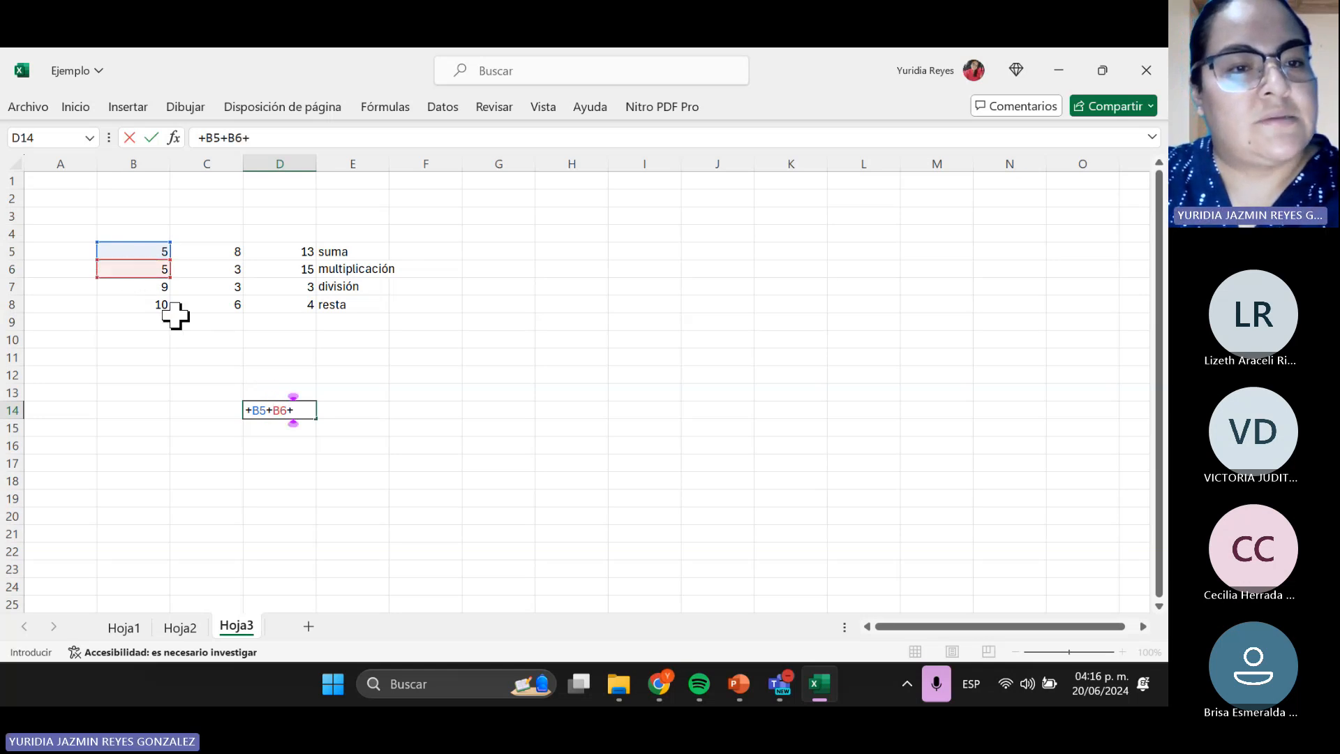
pyautogui.click(143, 286)
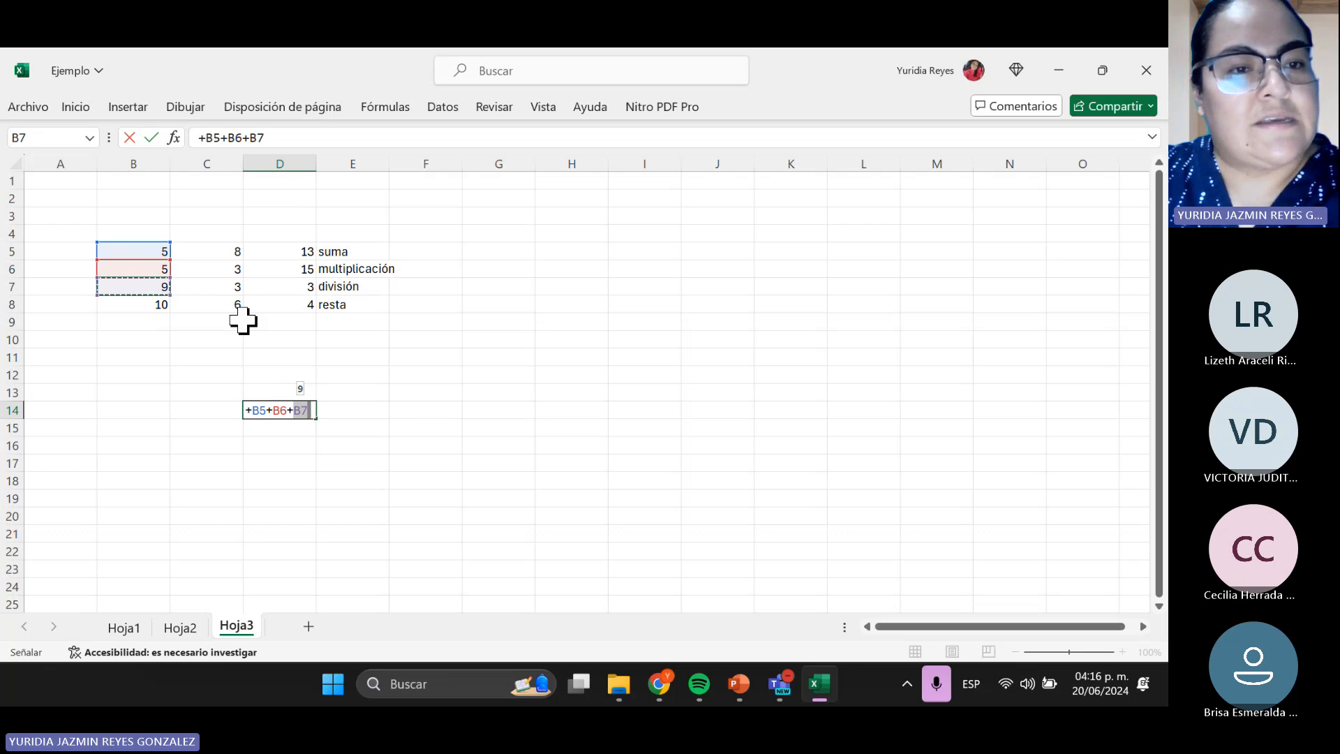
pyautogui.write('+')
pyautogui.click(132, 307)
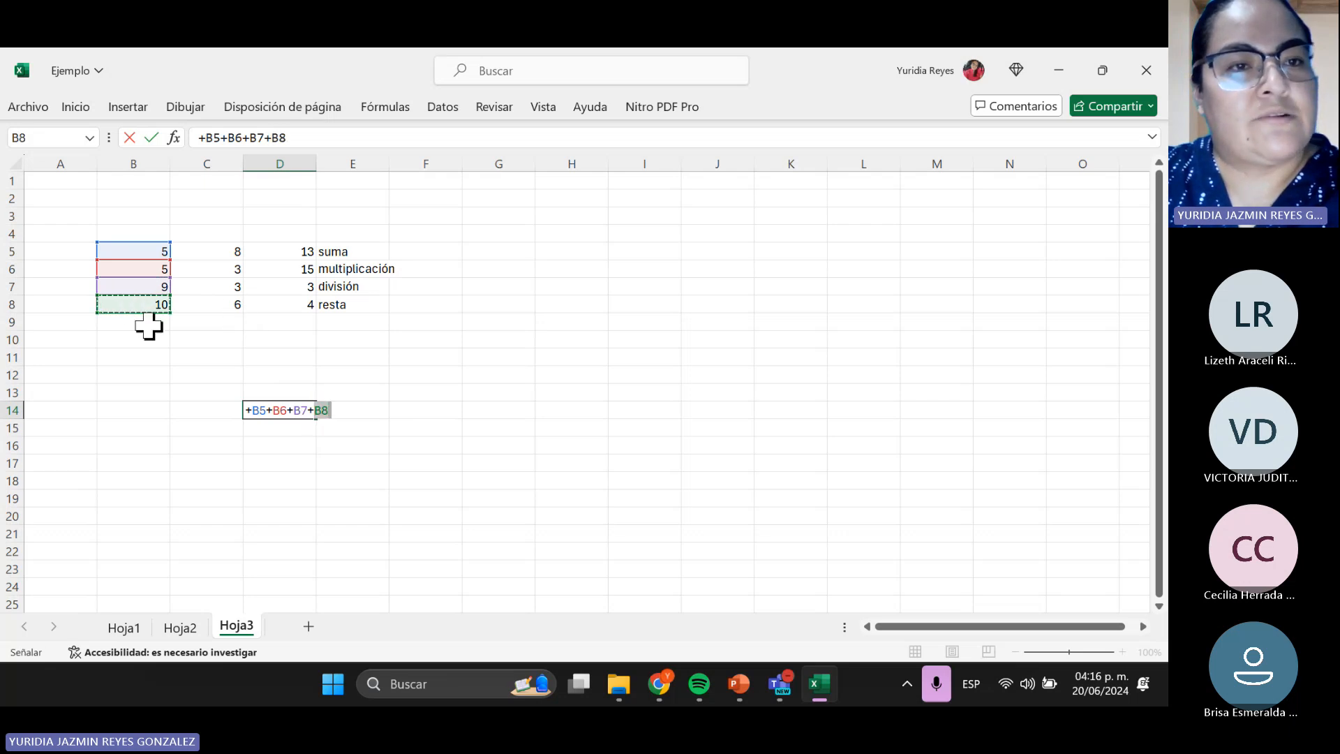
pyautogui.press('Return')
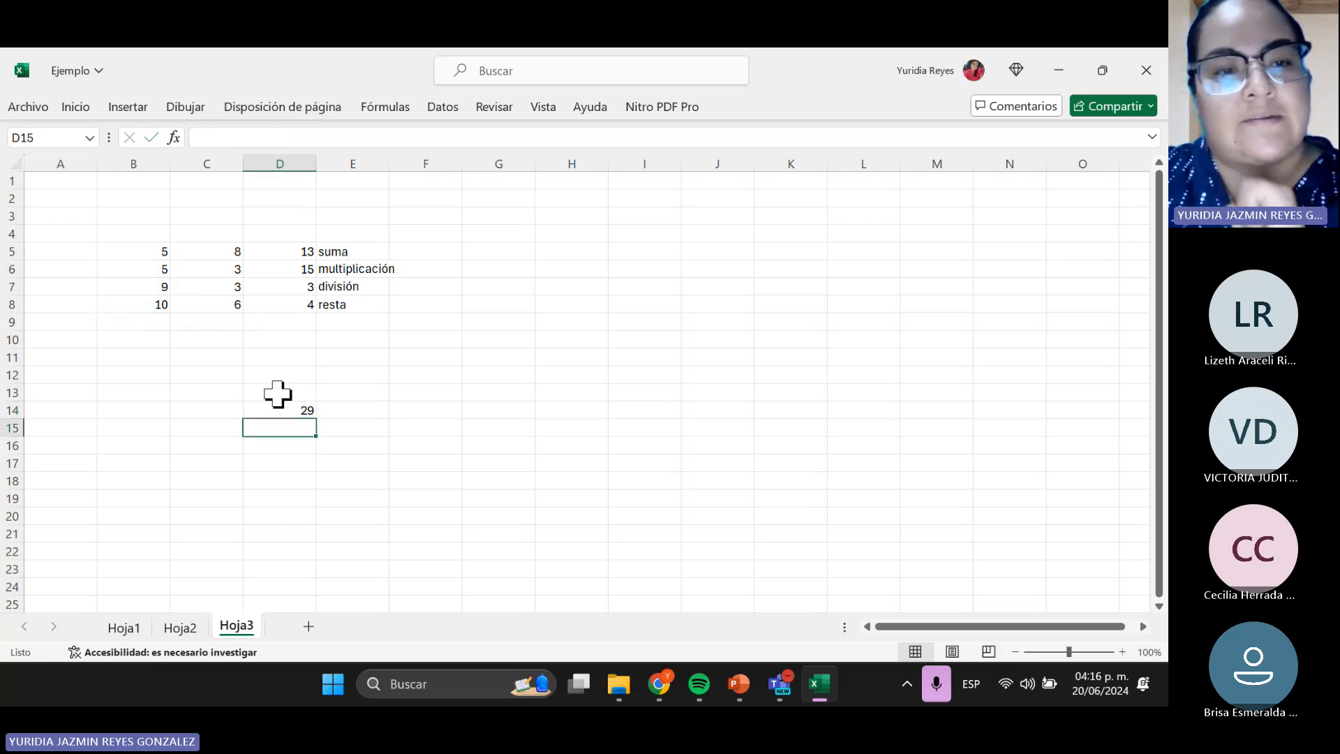
pyautogui.click(293, 410)
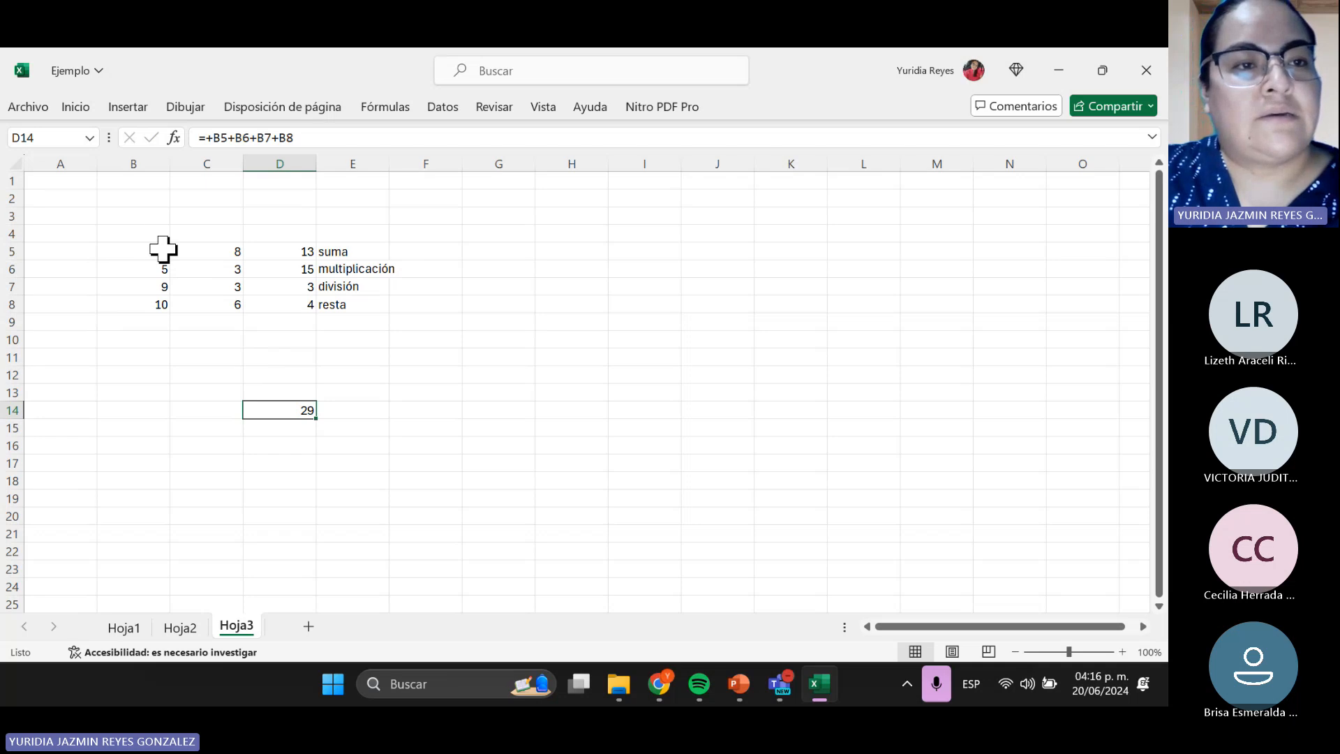
pyautogui.moveTo(159, 251); pyautogui.dragTo(132, 320)
pyautogui.click(288, 408)
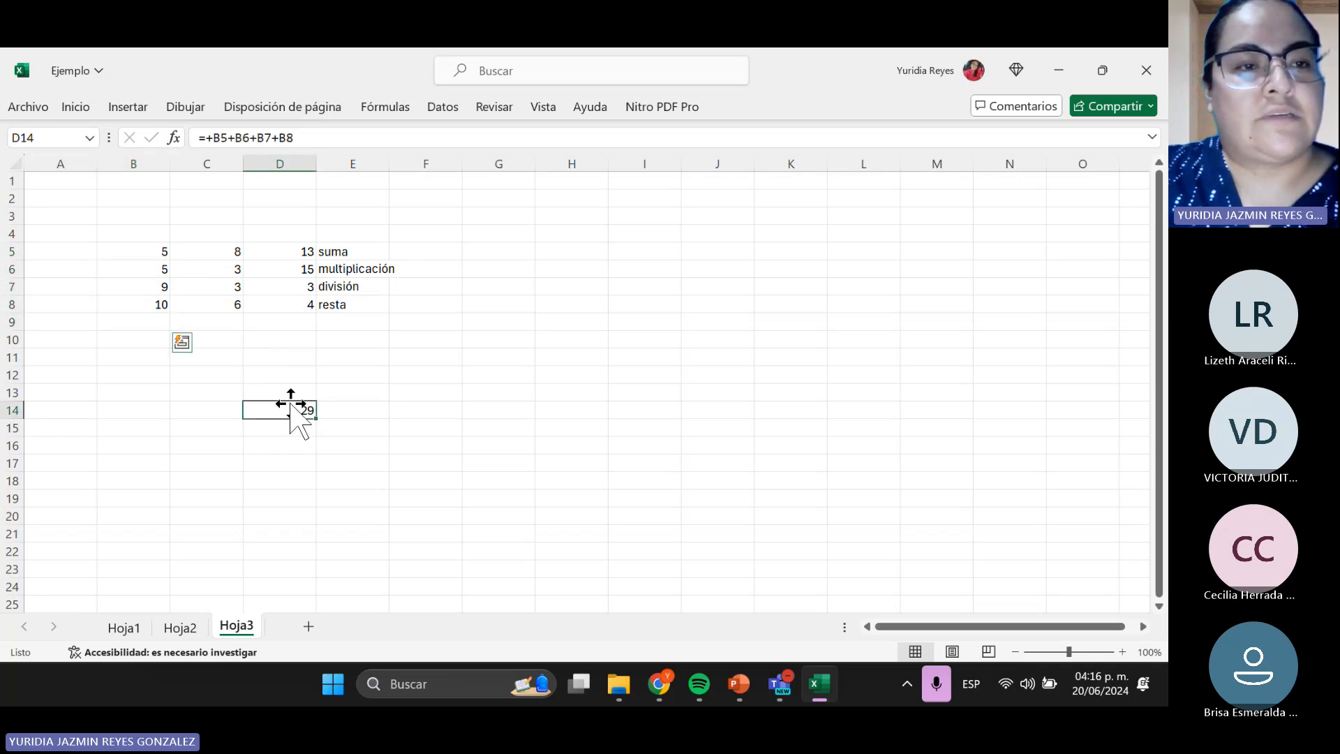
# - Set each of the cells B5 to B8 to 1 and check the sum in cell D14
pyautogui.click(149, 252)
pyautogui.write('1')
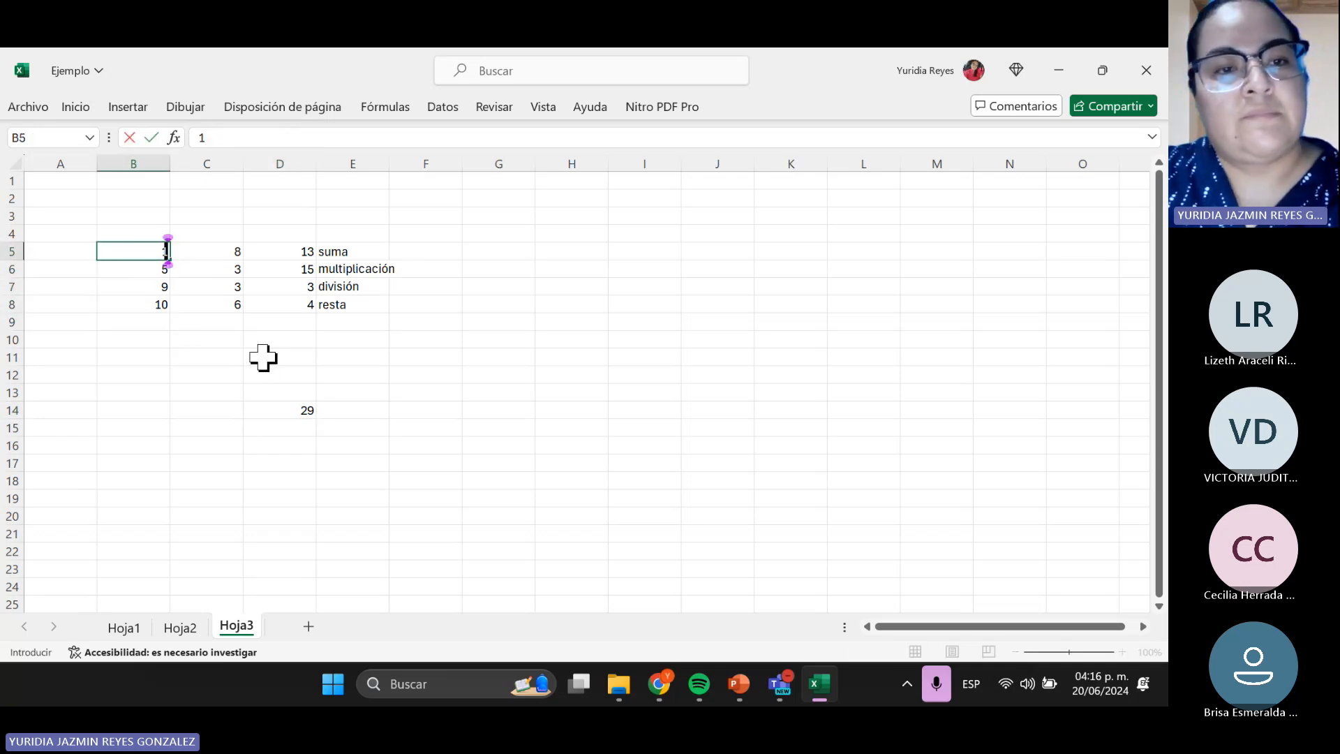
pyautogui.press('Return')
pyautogui.write('1')
pyautogui.press('Return')
pyautogui.write('1')
pyautogui.press('Return')
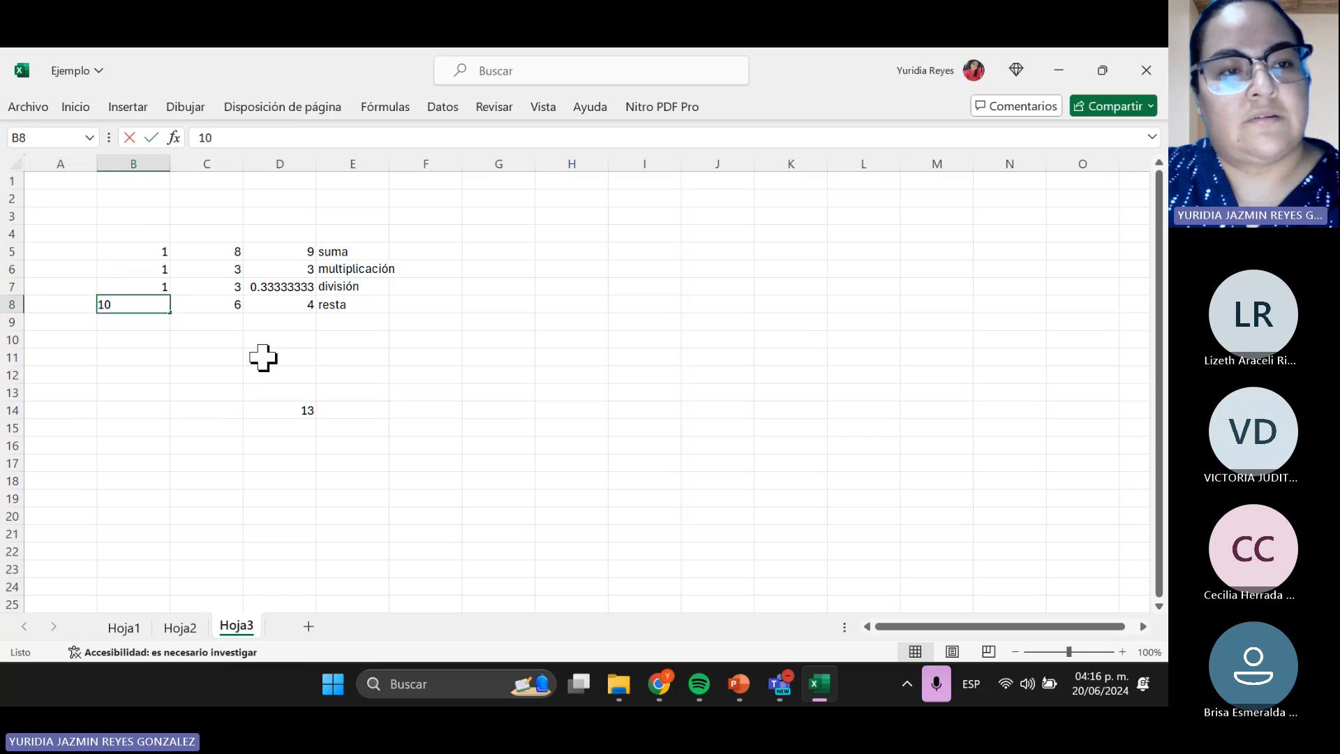
pyautogui.write('1')
pyautogui.press('Return')
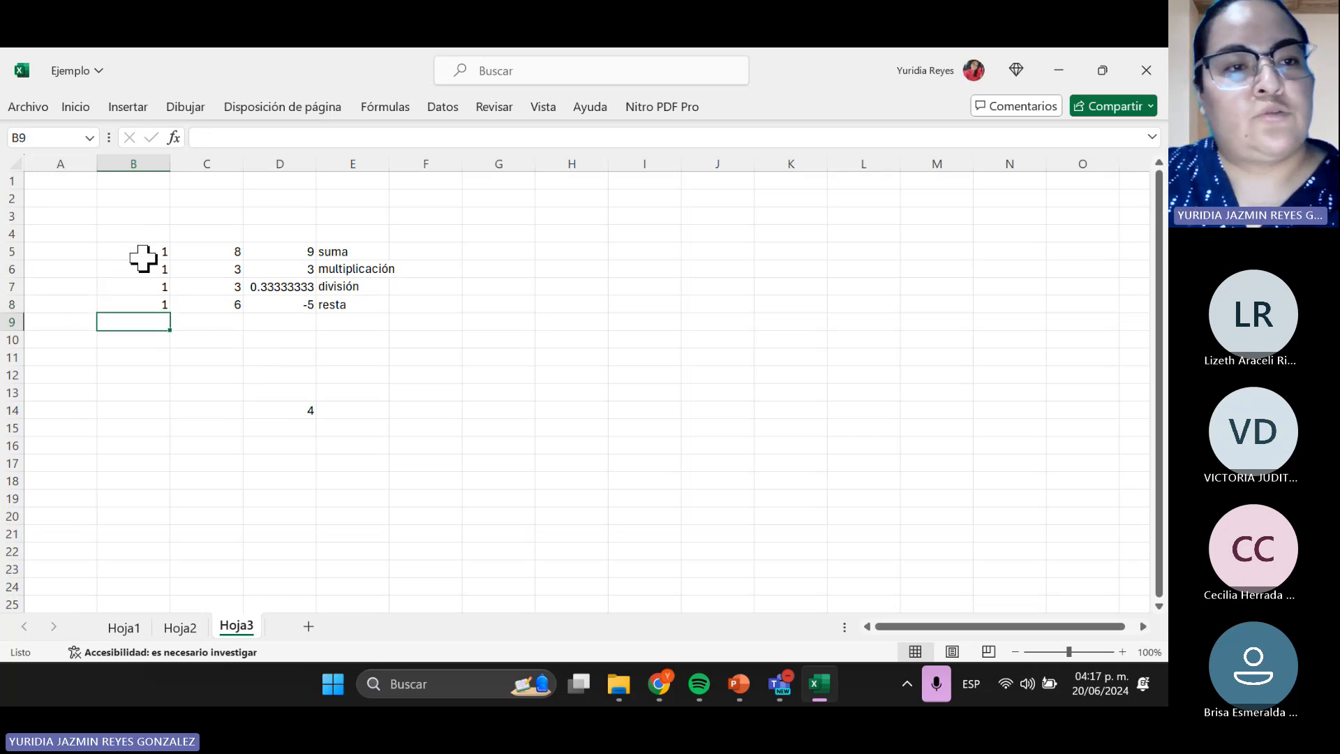
pyautogui.moveTo(144, 255); pyautogui.dragTo(143, 307)
pyautogui.click(307, 409)
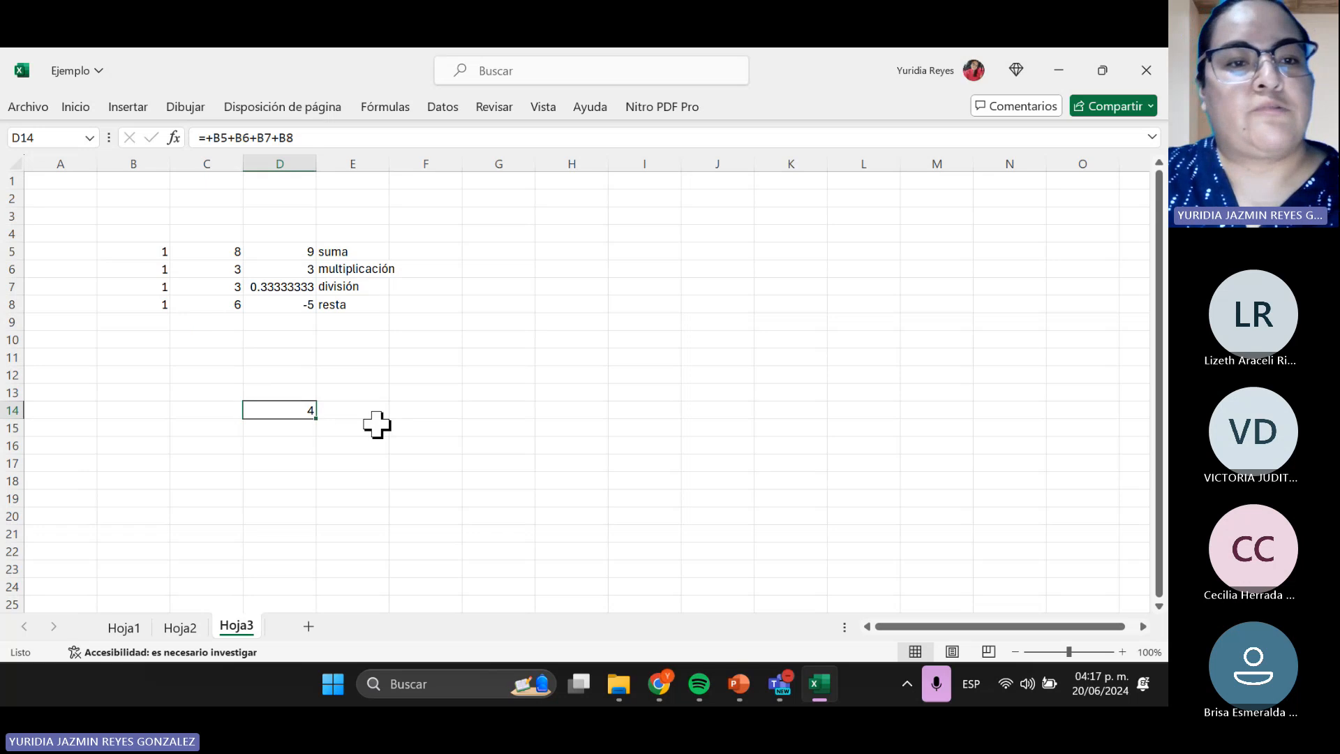
# - Enter the formula =SUMA(B5:B8) in cell B11 and review it in the cell
pyautogui.click(138, 357)
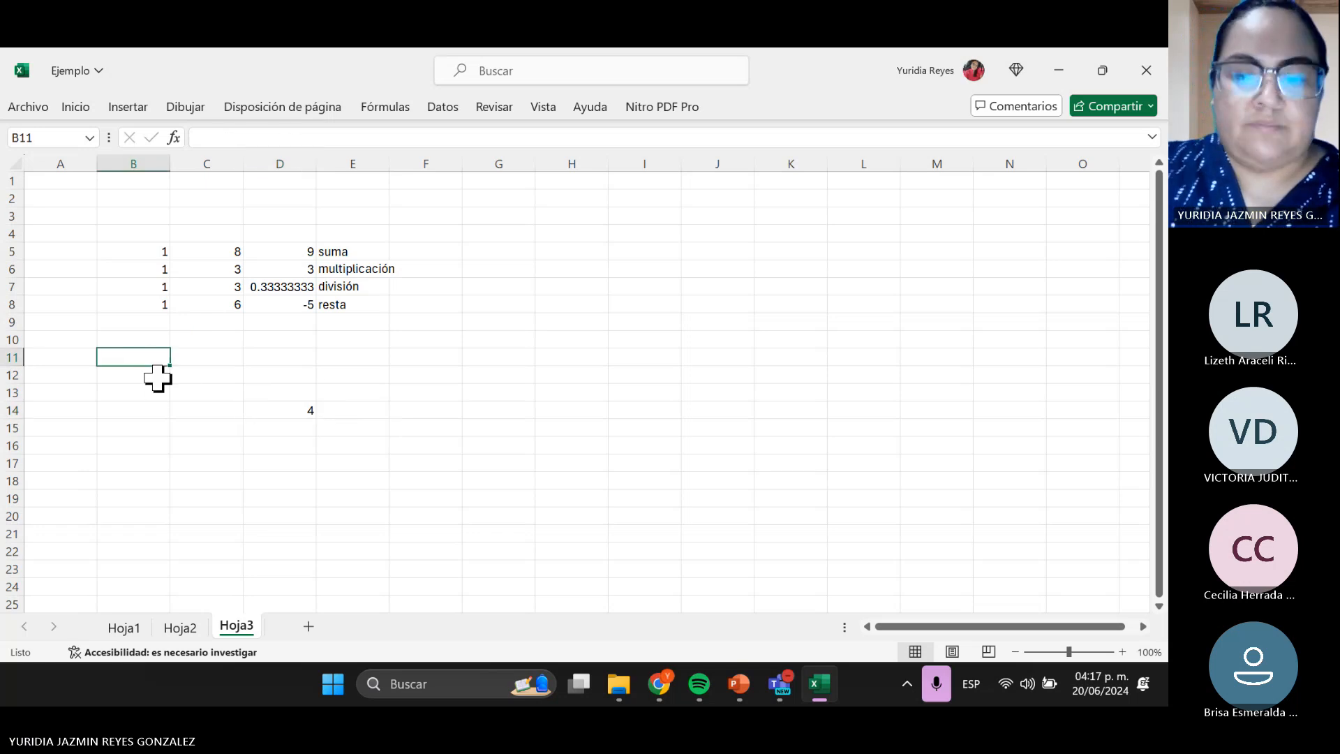
pyautogui.write('=')
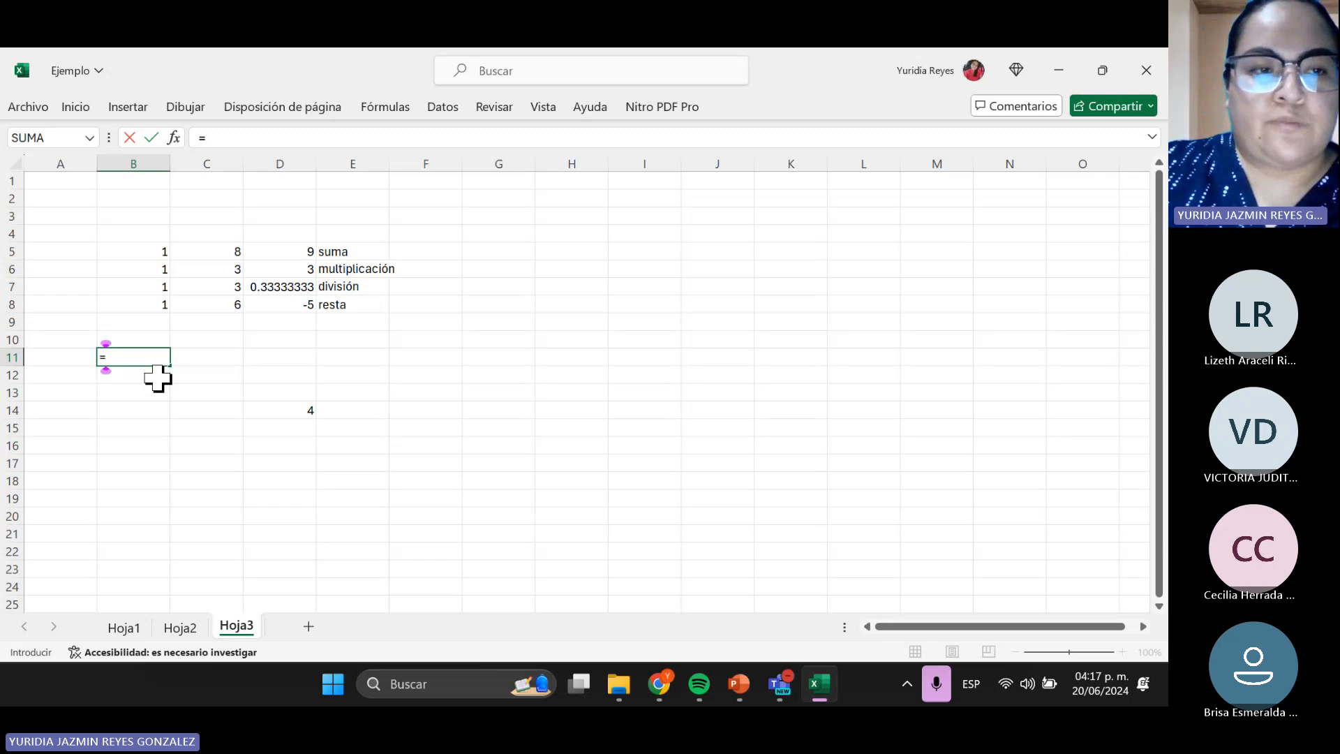
pyautogui.write('suma')
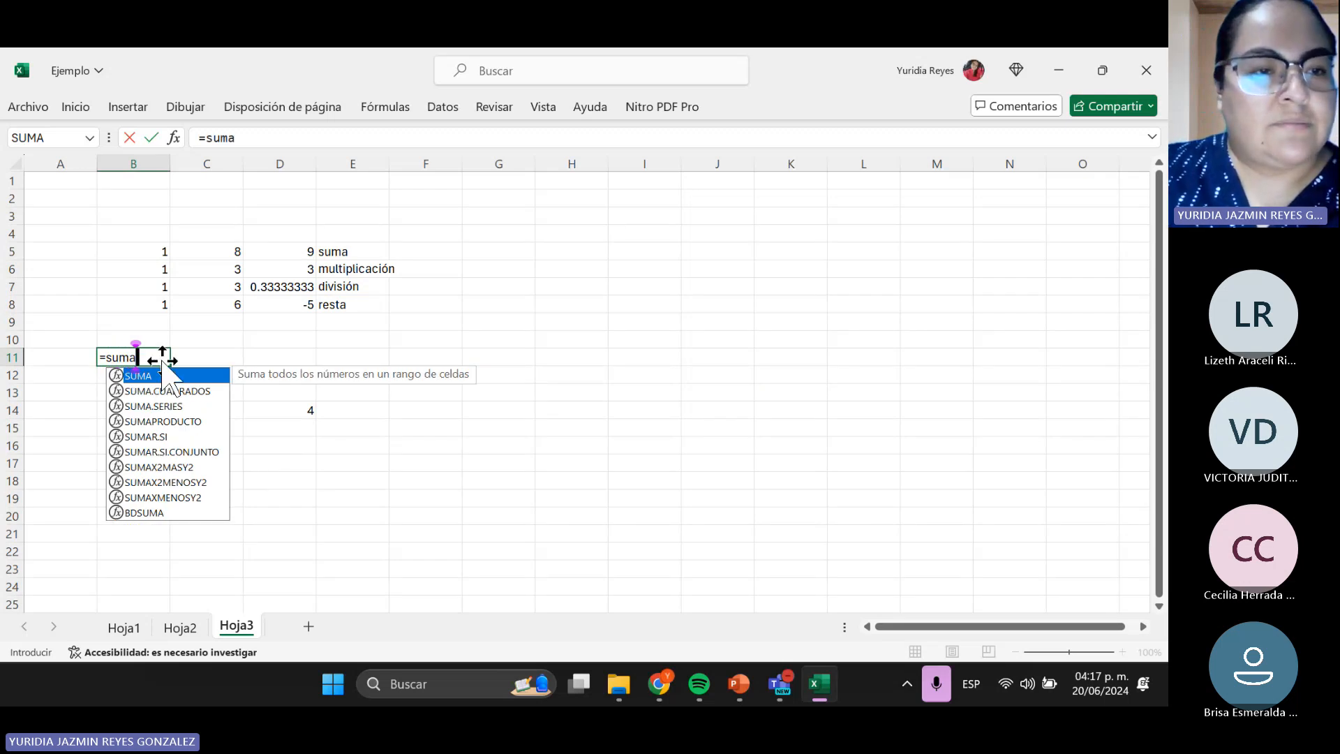
pyautogui.doubleClick(147, 375)
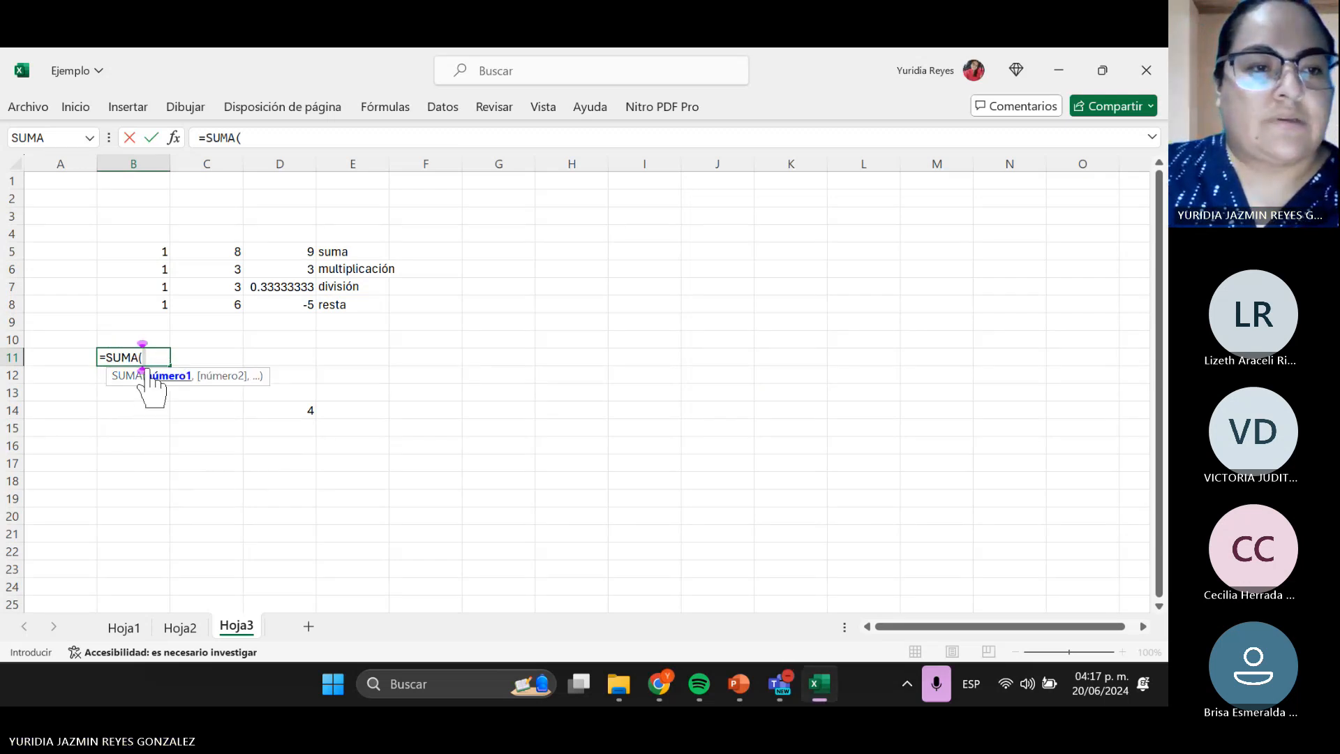
pyautogui.moveTo(137, 255); pyautogui.dragTo(139, 309)
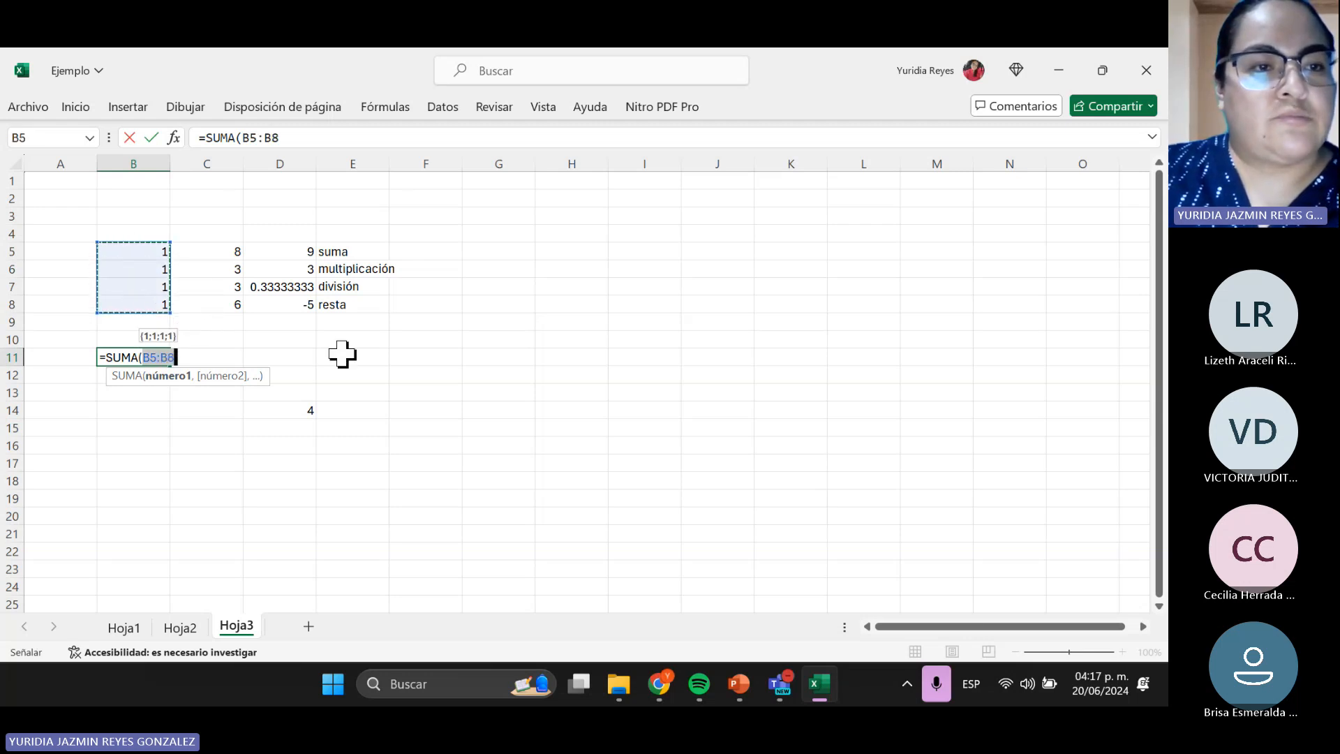
pyautogui.write(')')
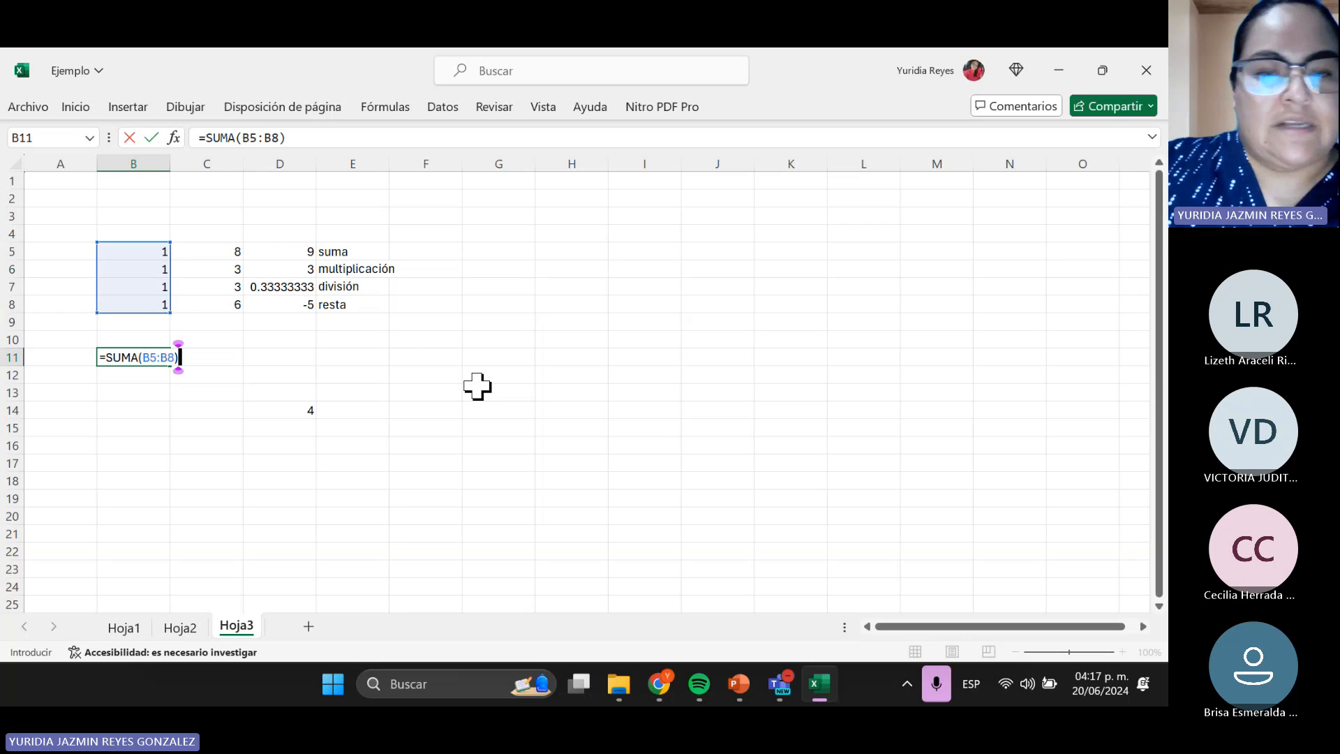
pyautogui.press('Return')
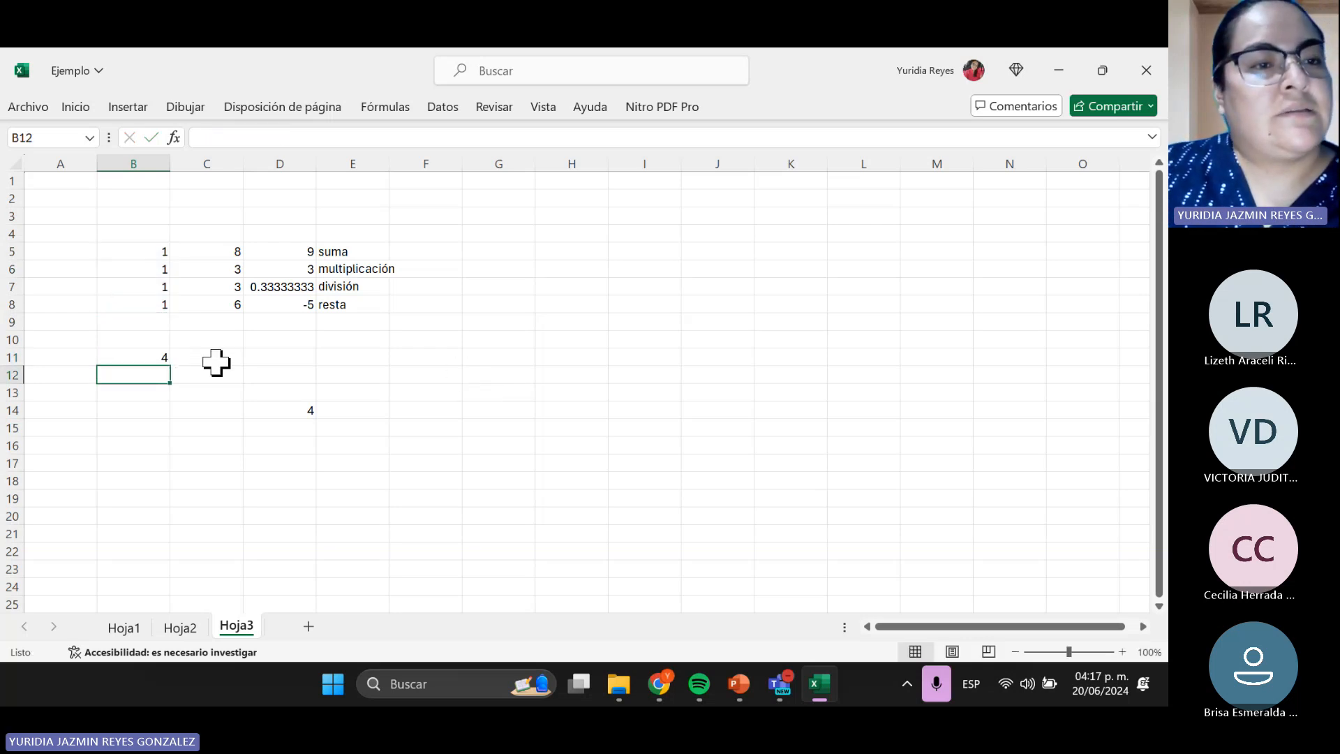
pyautogui.click(155, 357)
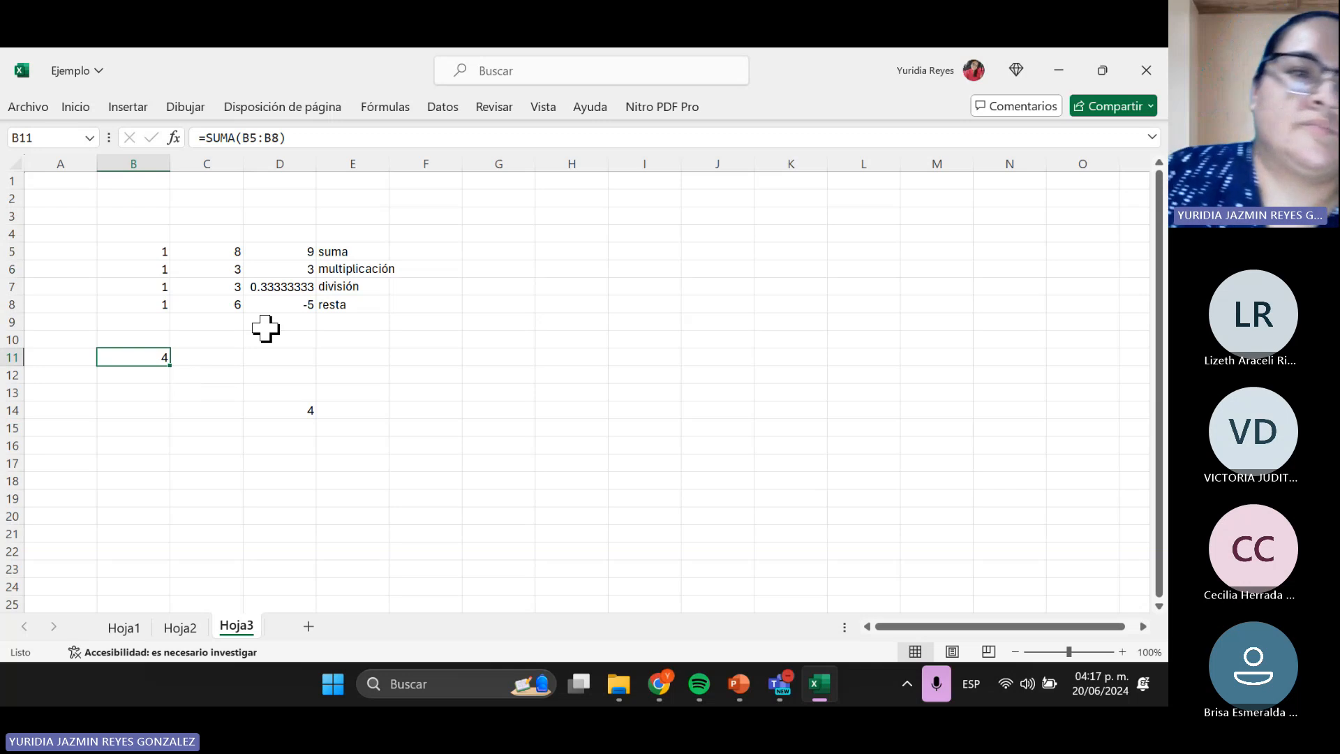
# - Set each of the cells B5 to B8 to 2 and check the SUMA formula in cell B11
pyautogui.click(152, 254)
pyautogui.write('2')
pyautogui.press('Return')
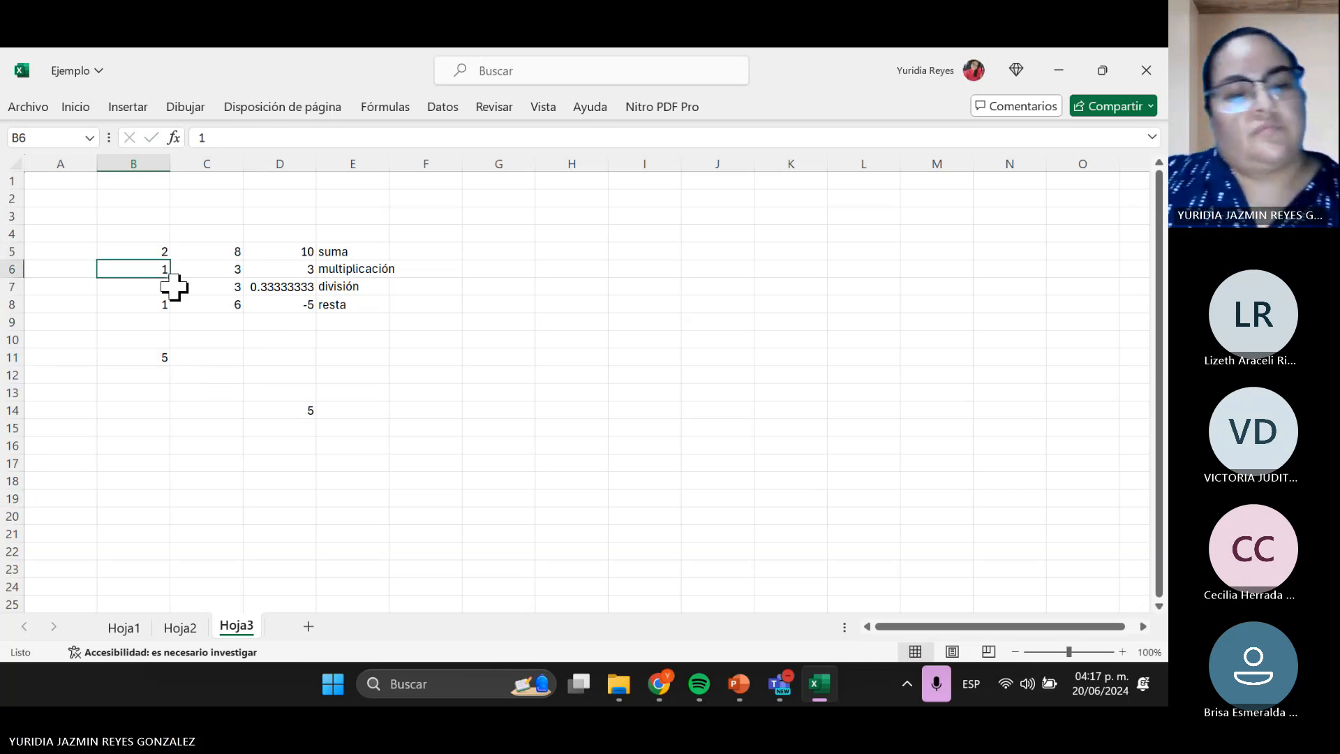
pyautogui.write('2')
pyautogui.press('Return')
pyautogui.write('2')
pyautogui.press('Return')
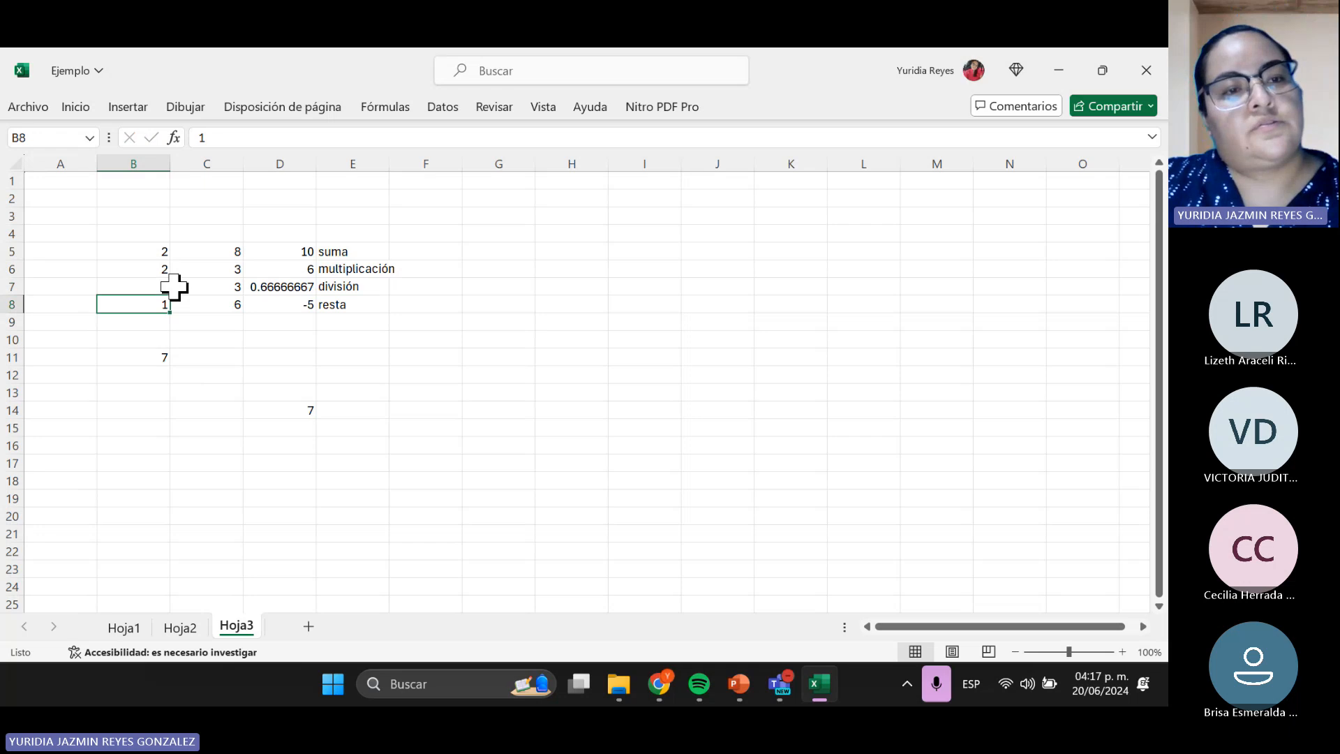
pyautogui.write('2')
pyautogui.press('Return')
pyautogui.press('Up')
pyautogui.press('Up')
pyautogui.press('Up')
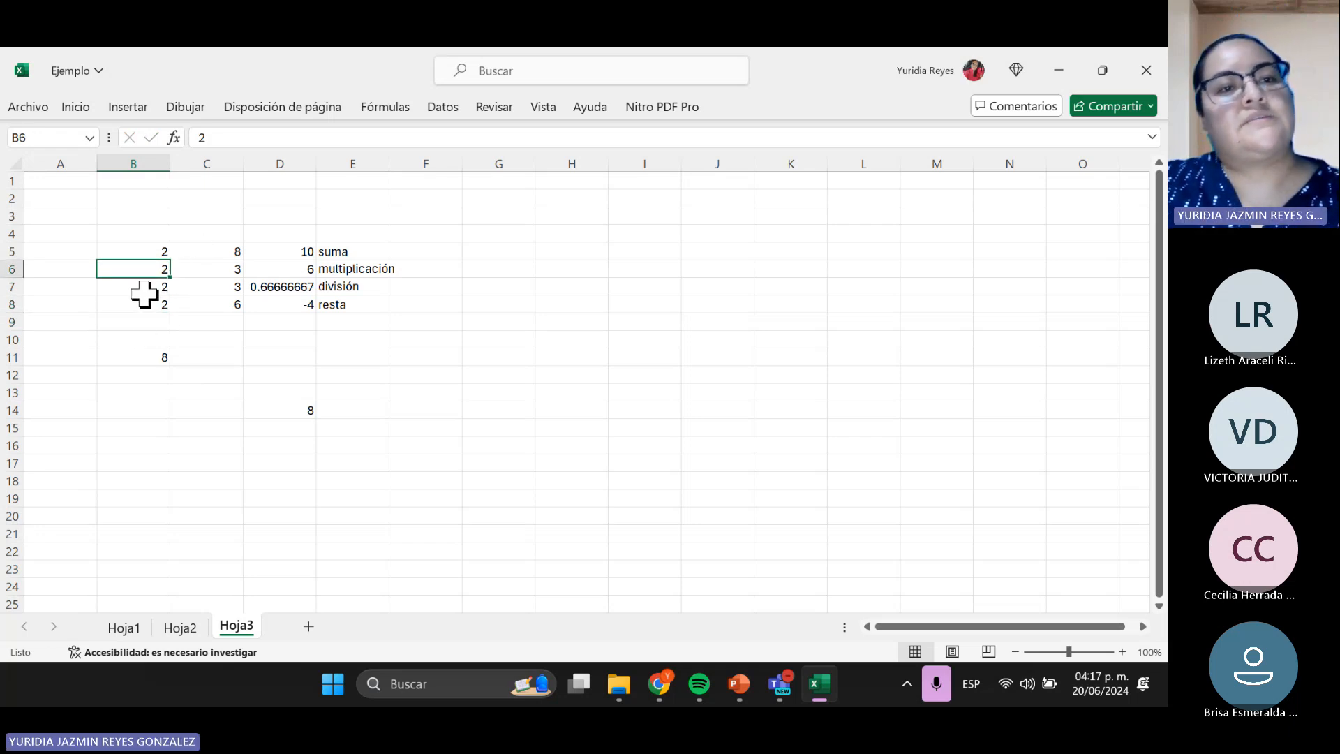
pyautogui.click(143, 357)
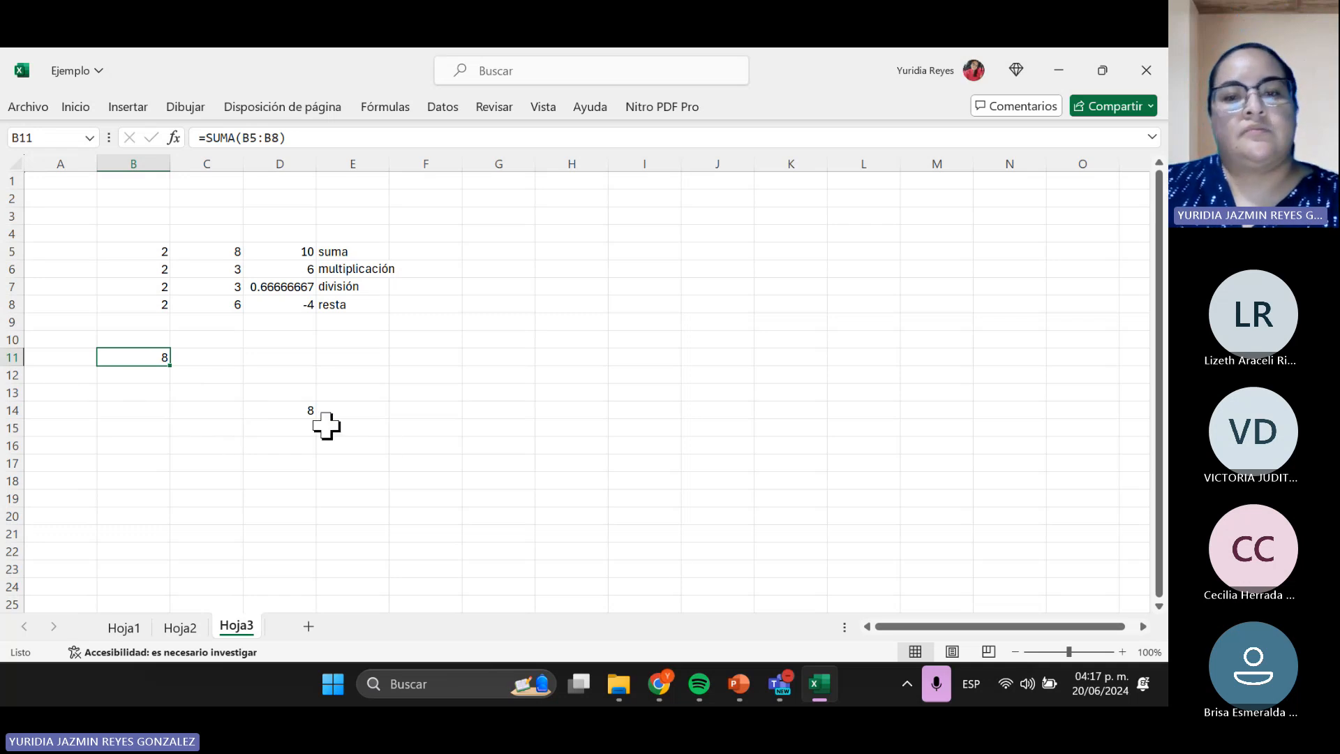
# - Switch to the PowerPoint presentation and show slide 60, Funciones Básicas, about the SUMA function
pyautogui.click(735, 678)
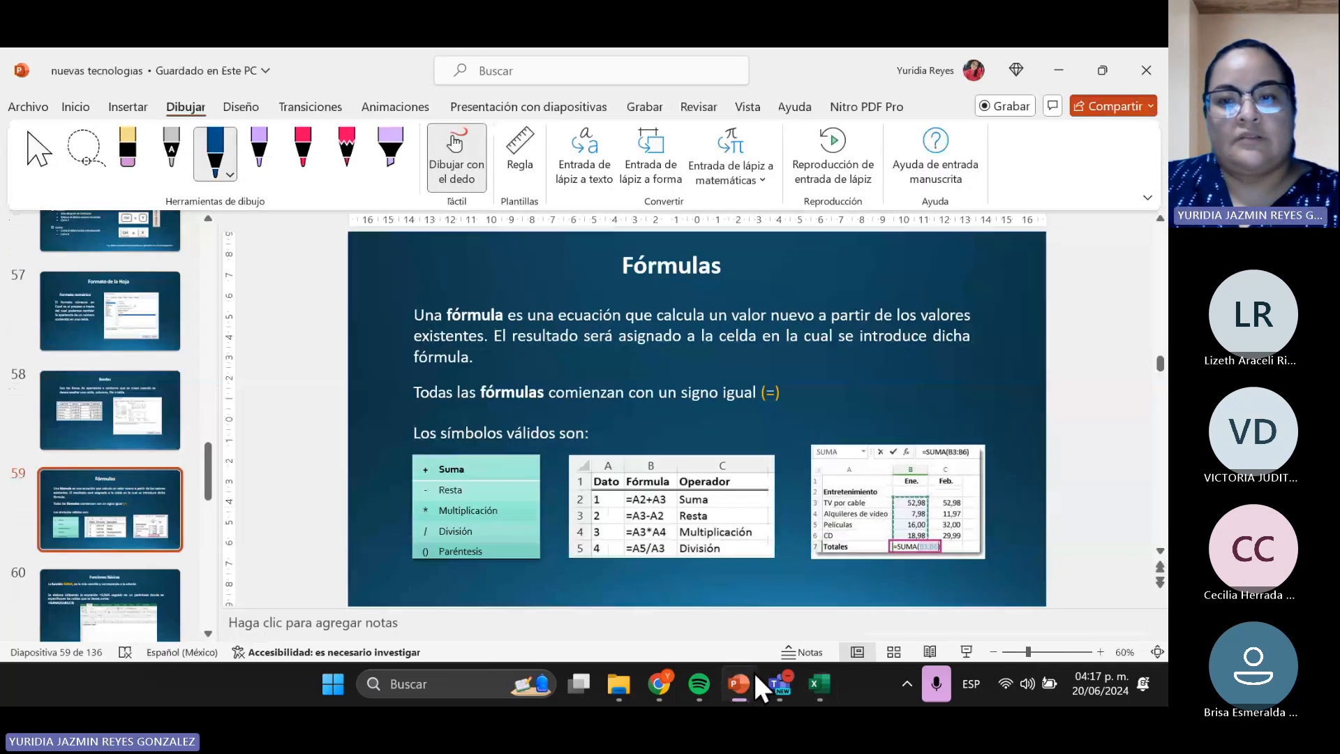
pyautogui.click(816, 688)
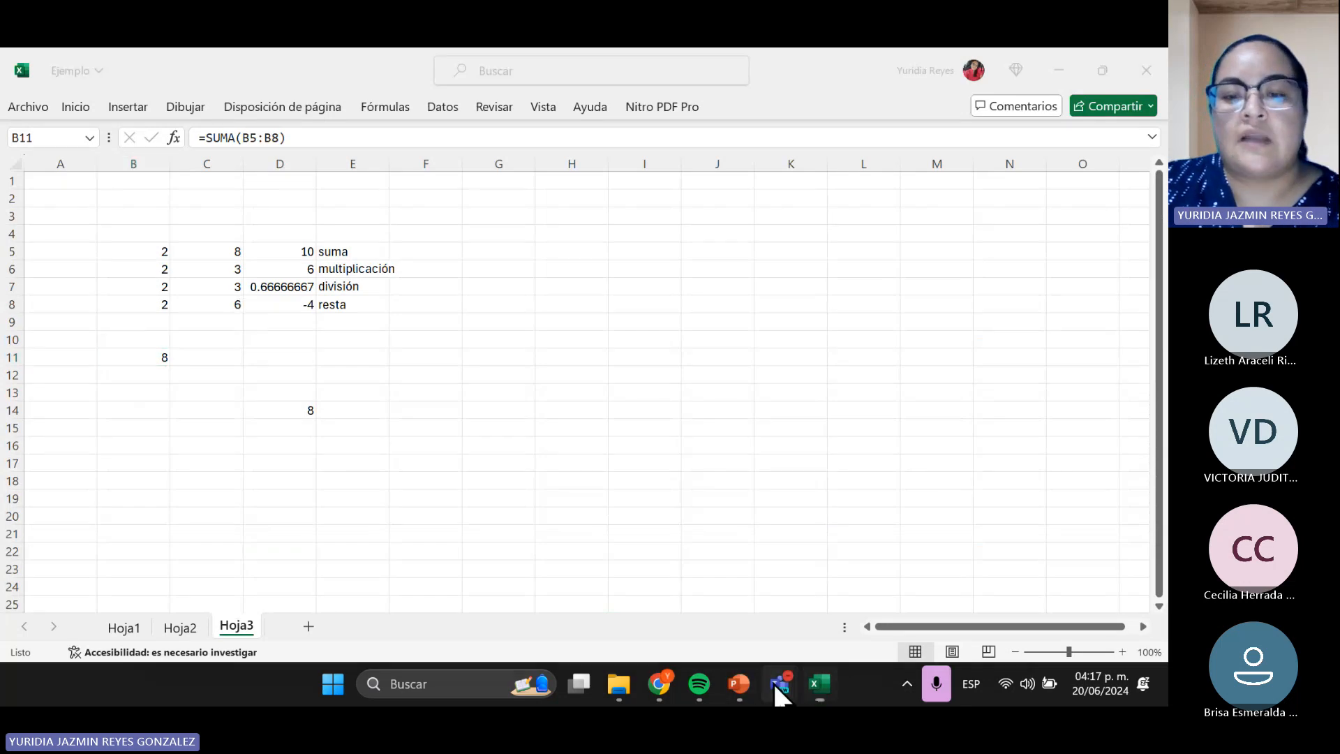
pyautogui.click(739, 684)
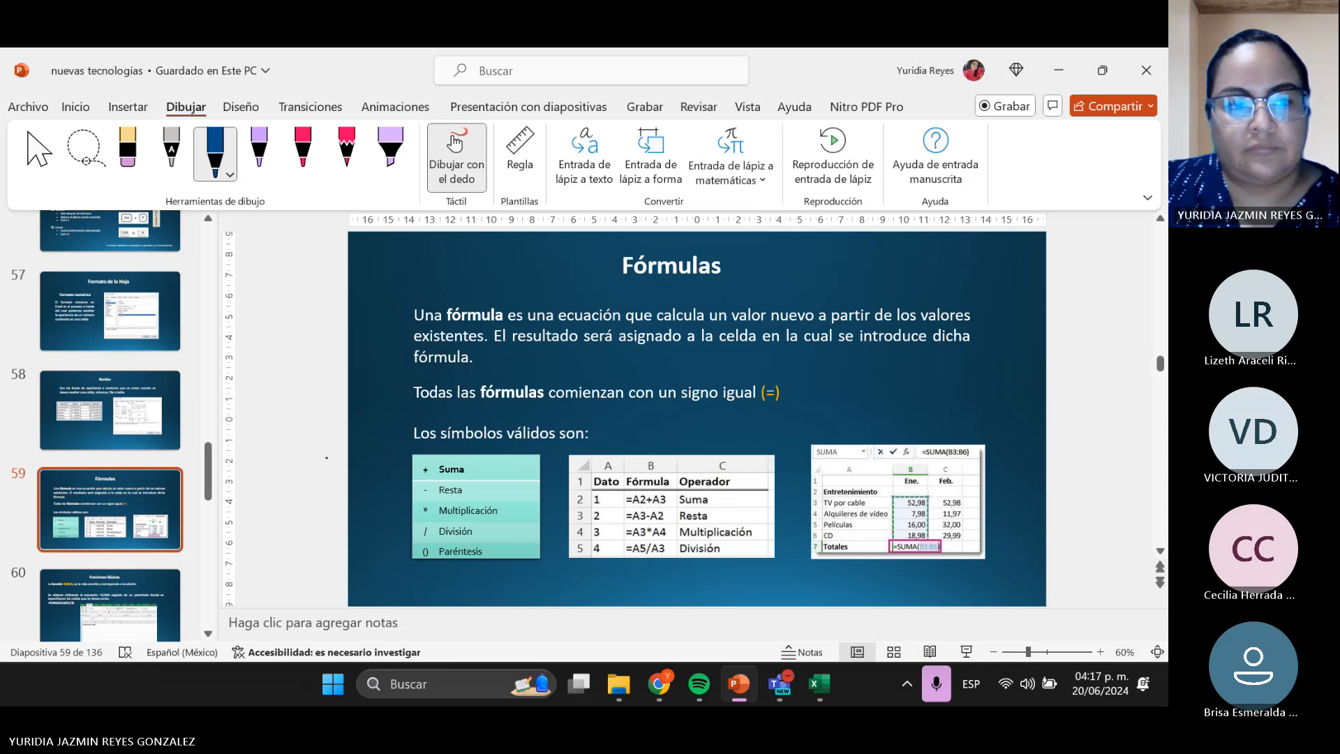
pyautogui.scroll(-3, 124, 533)
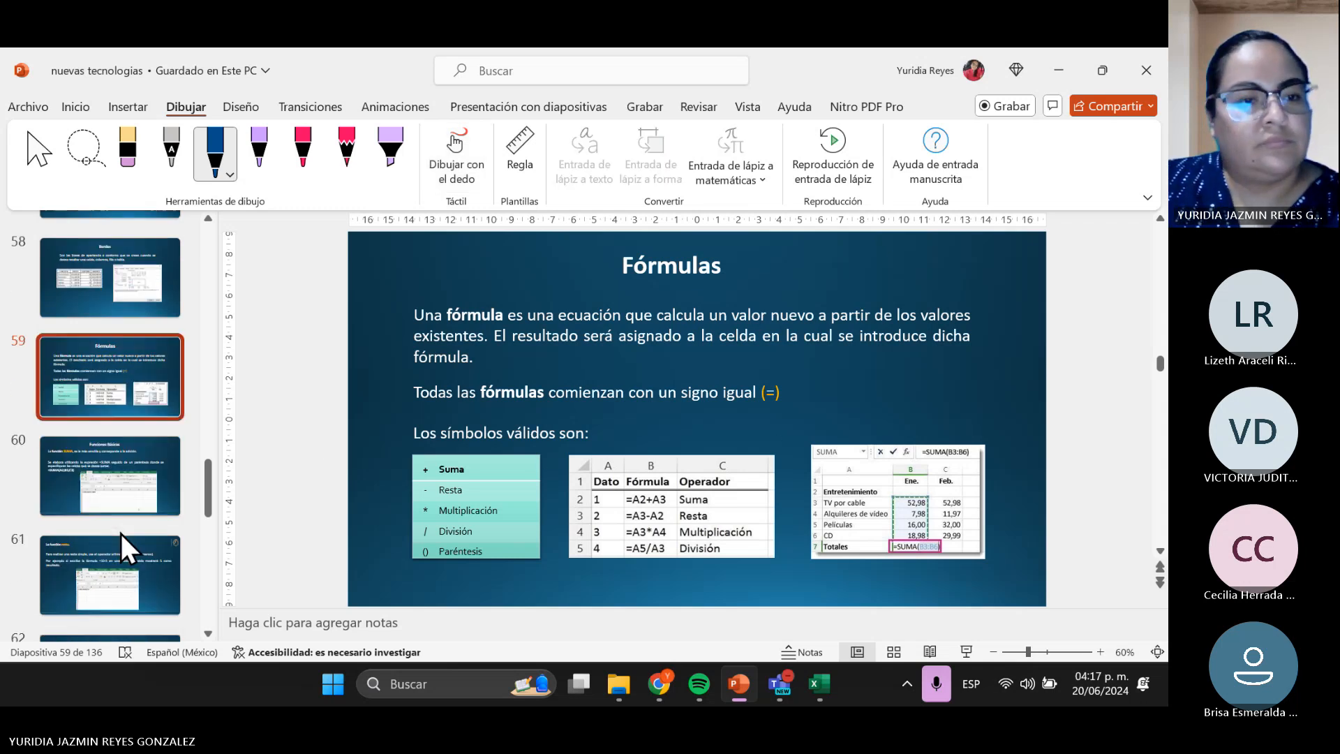
pyautogui.click(89, 438)
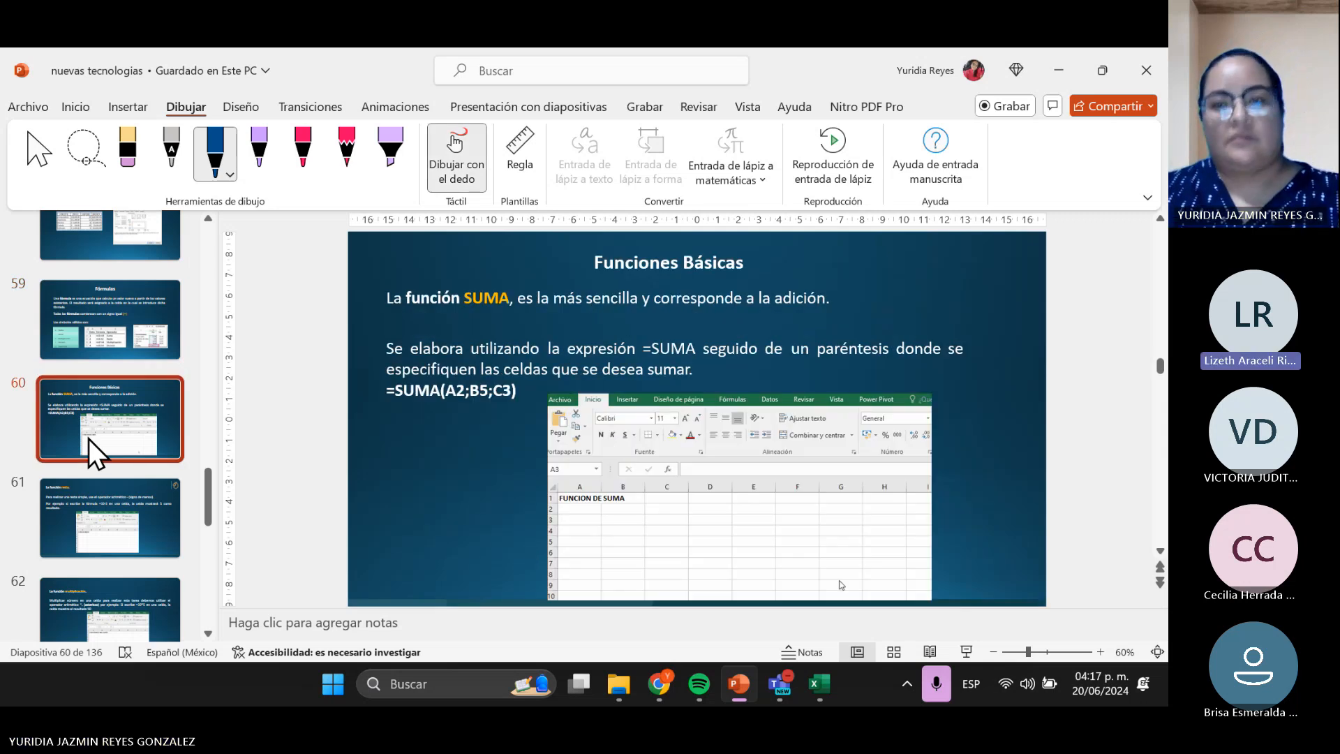
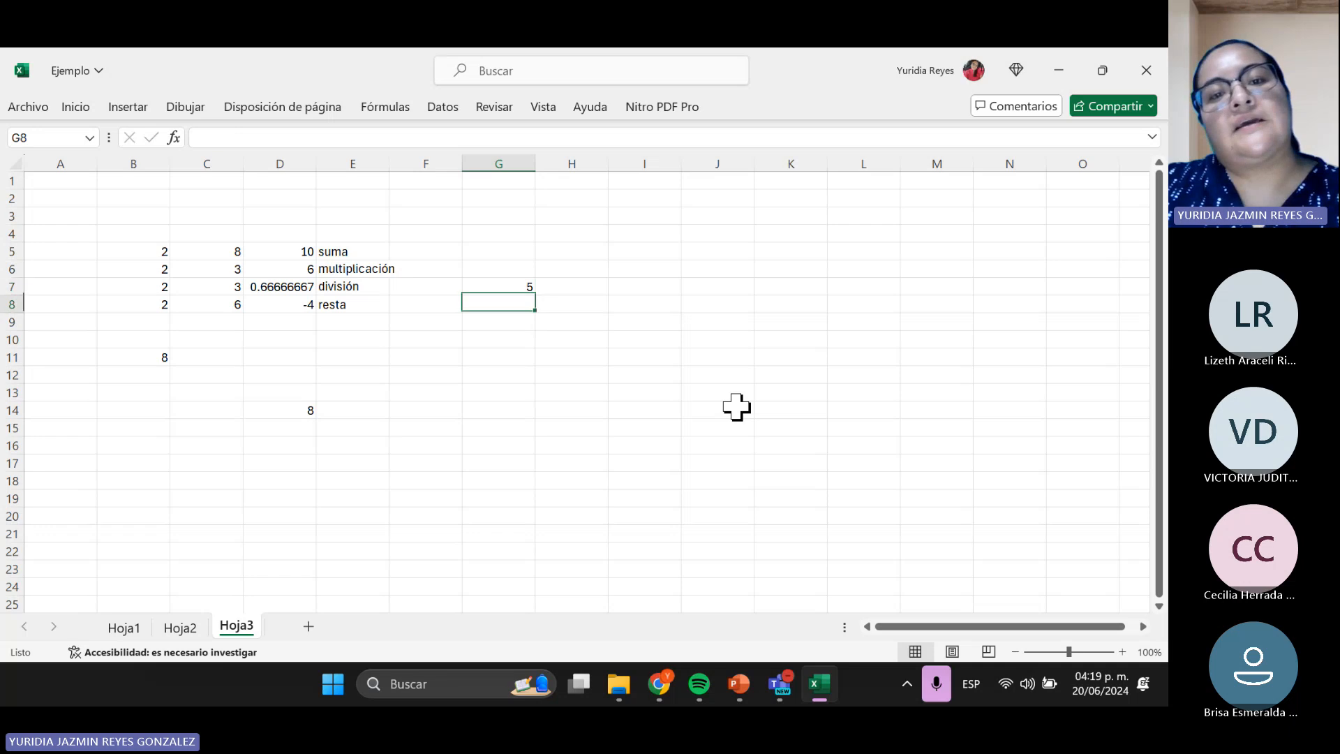
# - Examine the fixed-number subtraction formula in cell G7, leaving it as it is
pyautogui.press('Up')
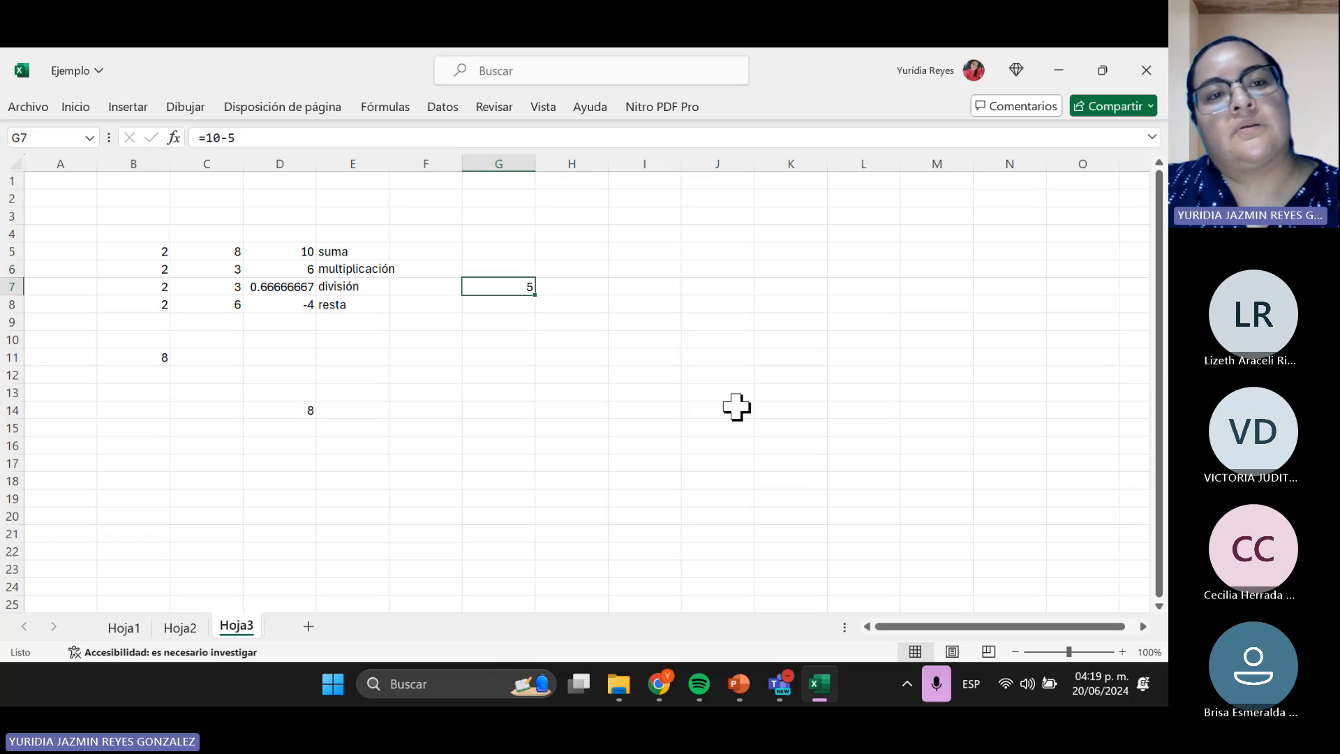
pyautogui.click(242, 138)
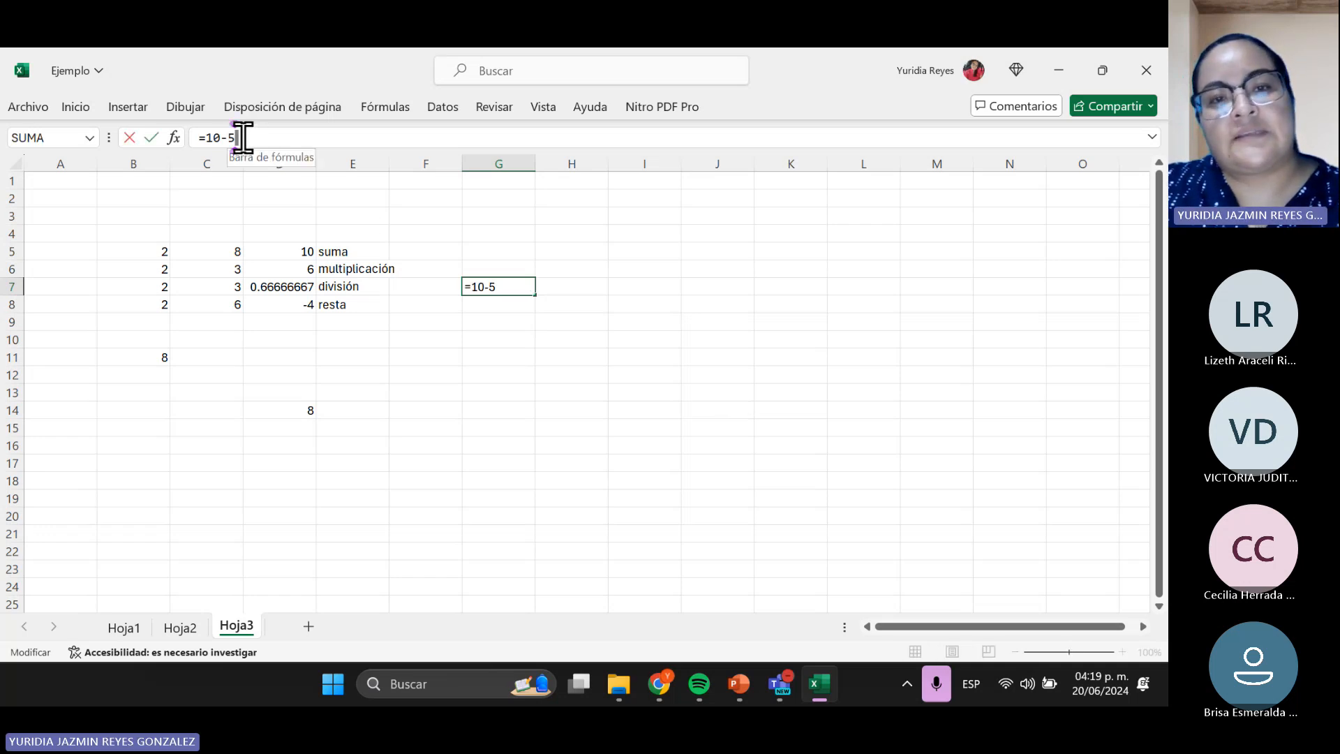
pyautogui.press('Return')
pyautogui.press('Up')
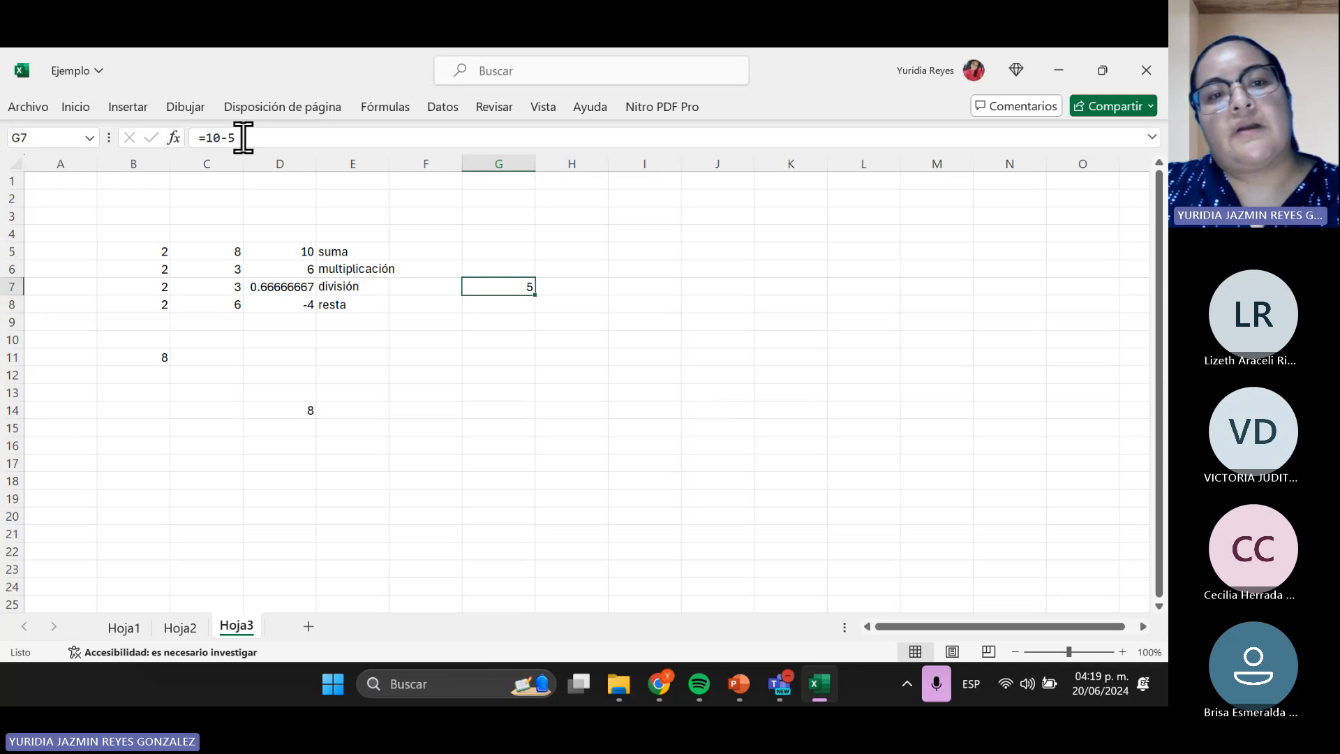
# - Set the subtraction operands in the resta row to 10 in cell B8 and 5 in cell C8
pyautogui.press('Left')
pyautogui.press('Left')
pyautogui.press('Right')
pyautogui.press('Left')
pyautogui.press('Left')
pyautogui.press('Left')
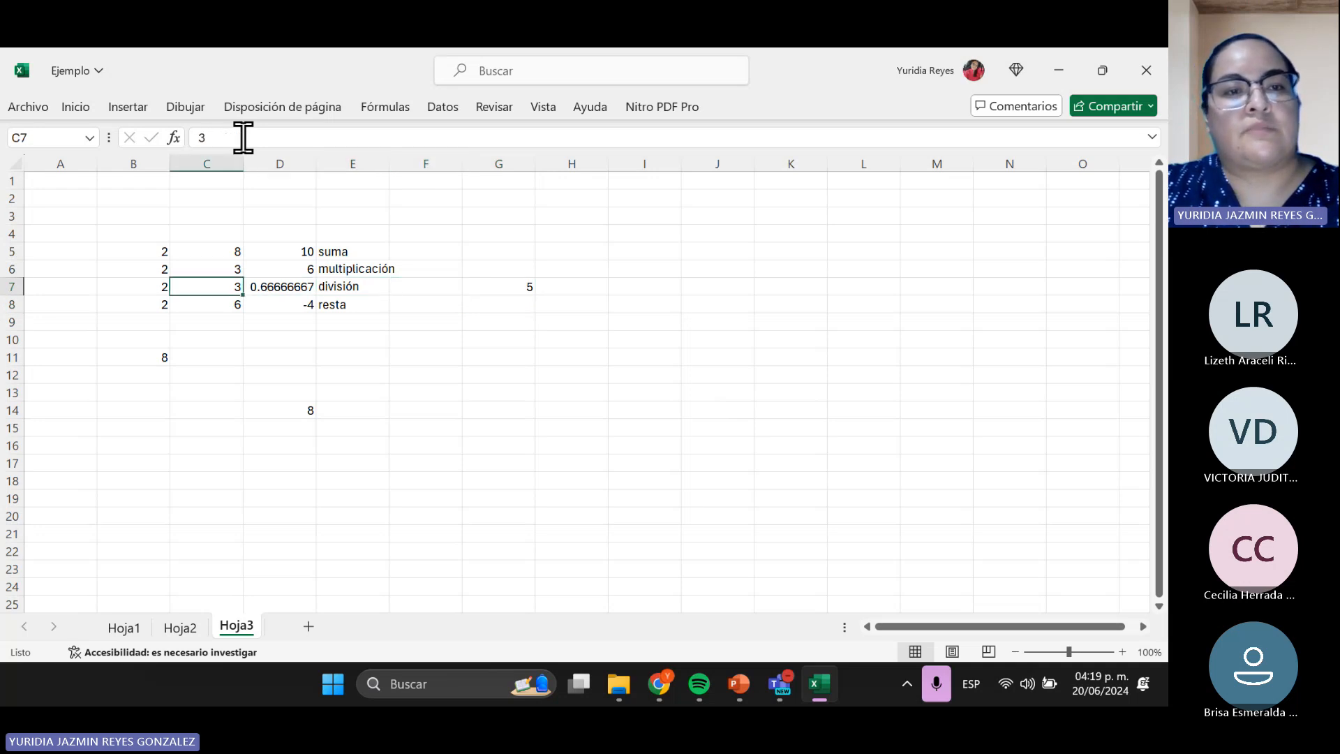
pyautogui.press('Up')
pyautogui.press('Up')
pyautogui.press('Down')
pyautogui.press('Down')
pyautogui.press('Down')
pyautogui.press('Left')
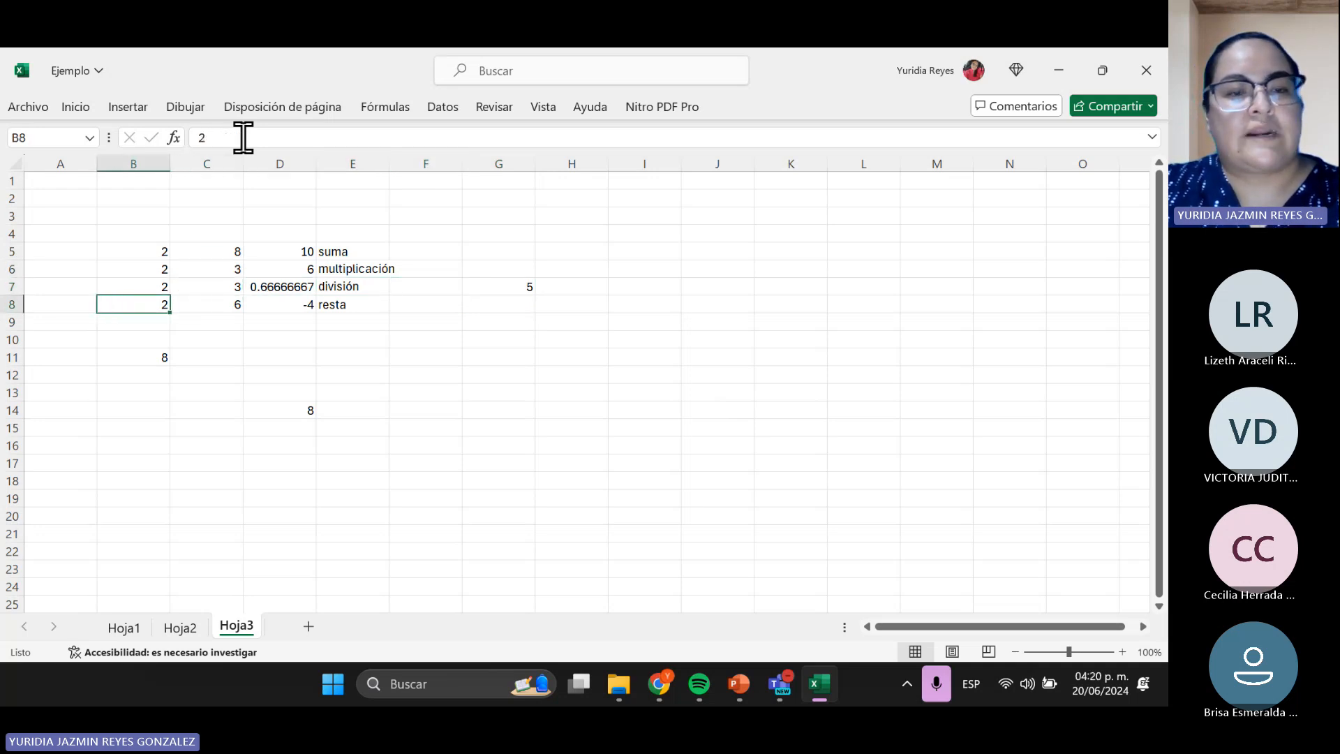
pyautogui.write('10')
pyautogui.press('Right')
pyautogui.write('5')
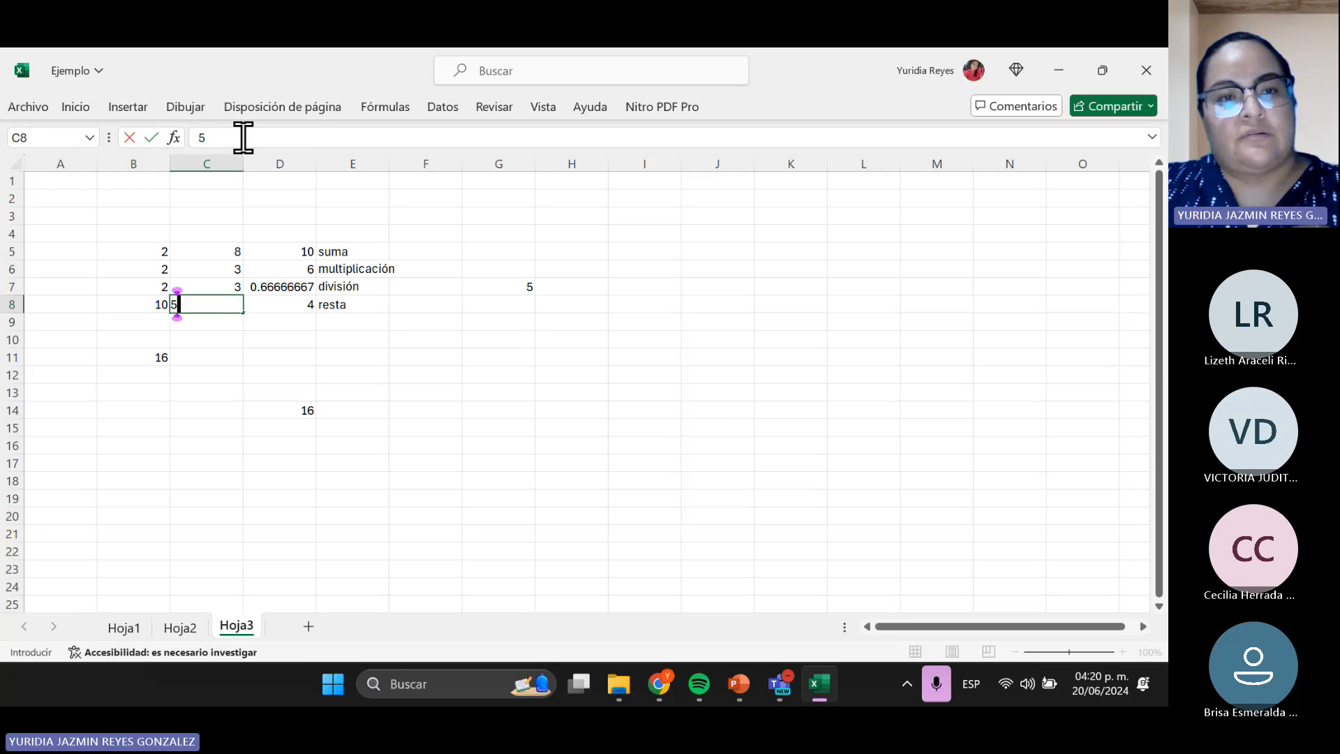
pyautogui.press('Right')
pyautogui.press('Right')
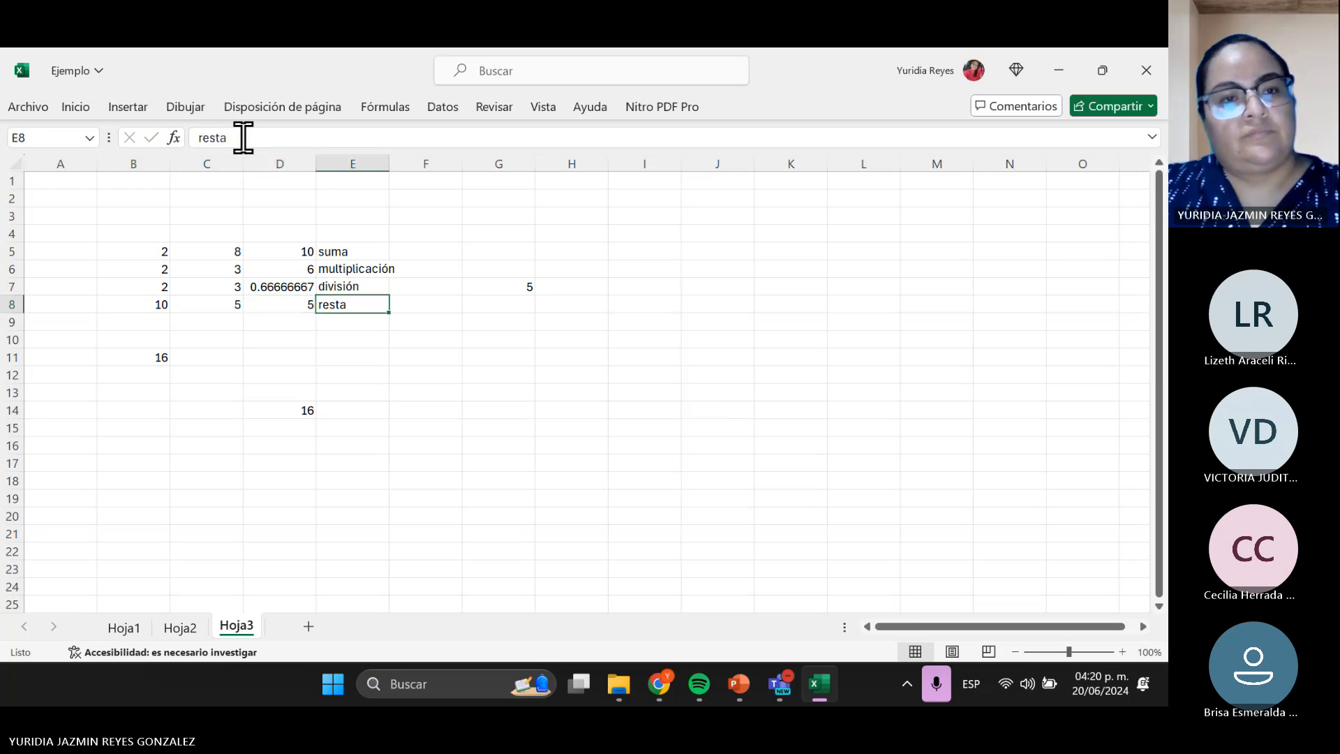
# - Set cell B8 to 11 and compare the resta row's result with the fixed-number formula in cell G7
pyautogui.press('Left')
pyautogui.press('Left')
pyautogui.press('Right')
pyautogui.press('Right')
pyautogui.press('Left')
pyautogui.press('Left')
pyautogui.press('Left')
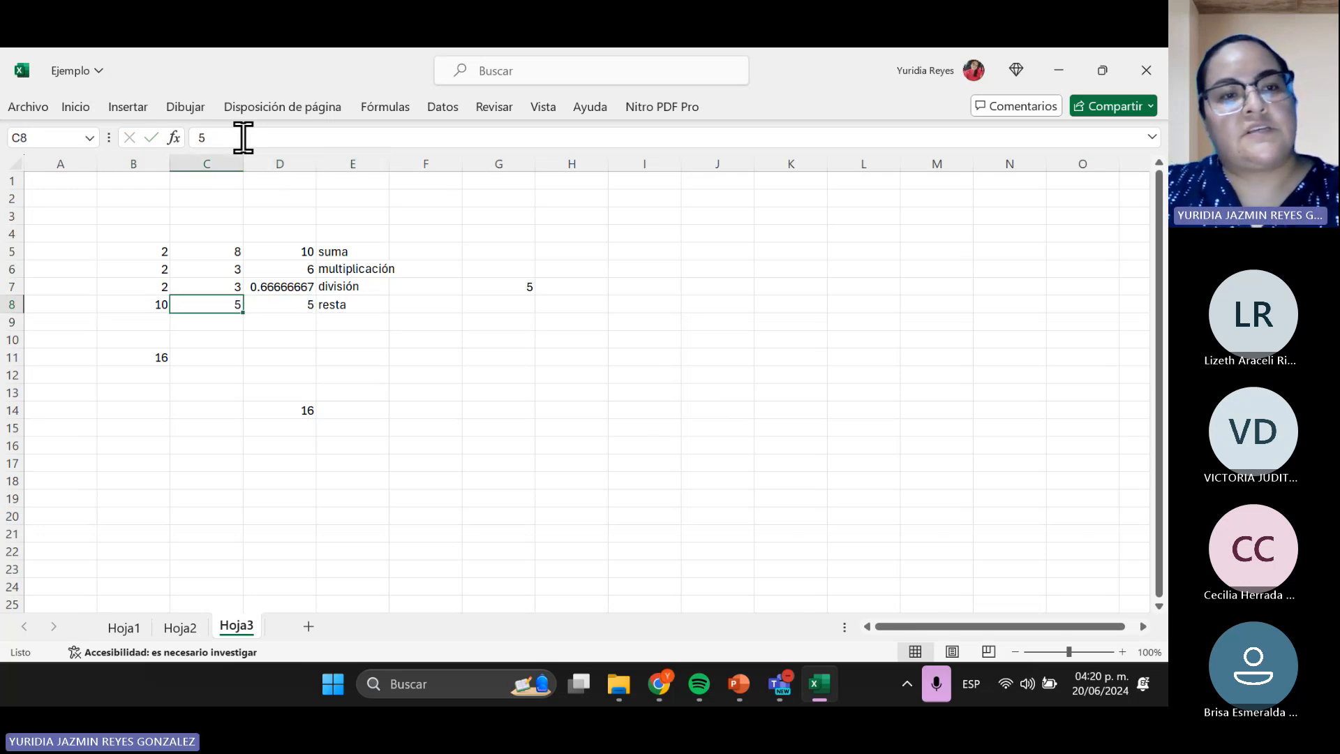
pyautogui.write('11')
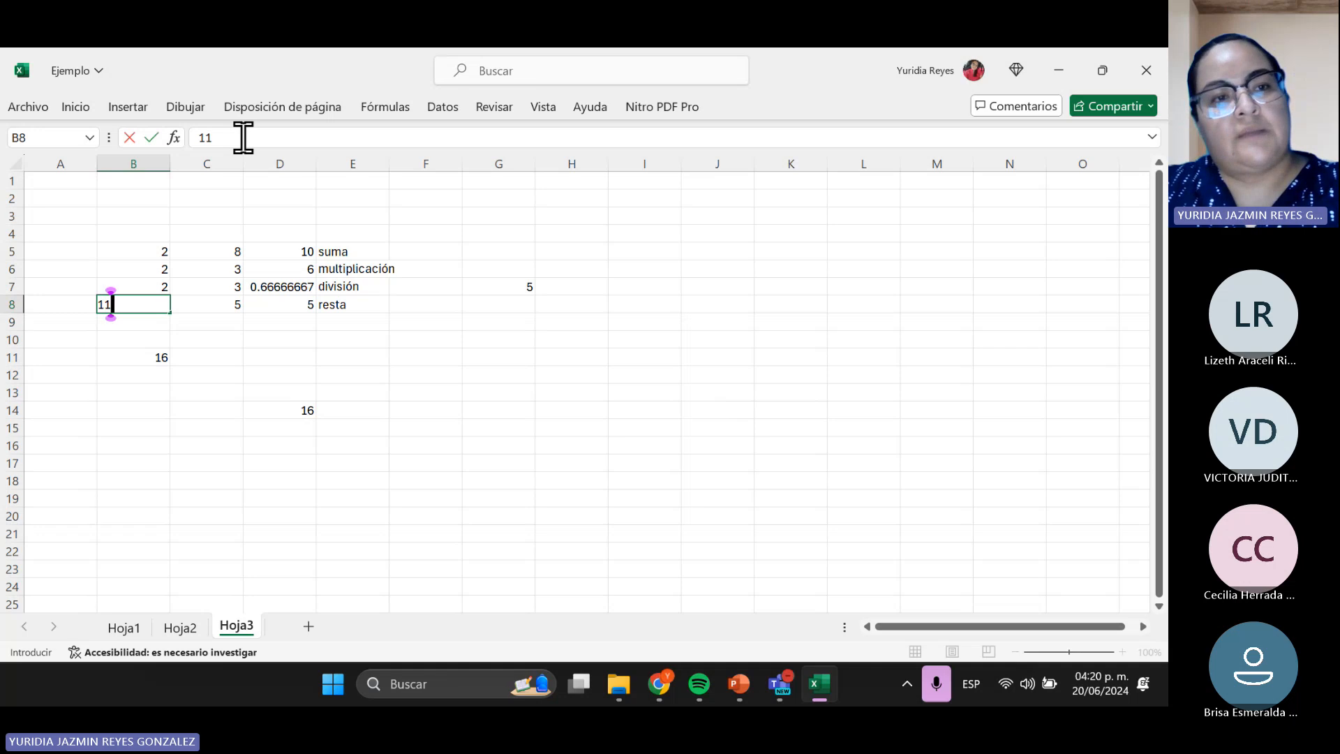
pyautogui.press('Right')
pyautogui.press('Right')
pyautogui.press('Right')
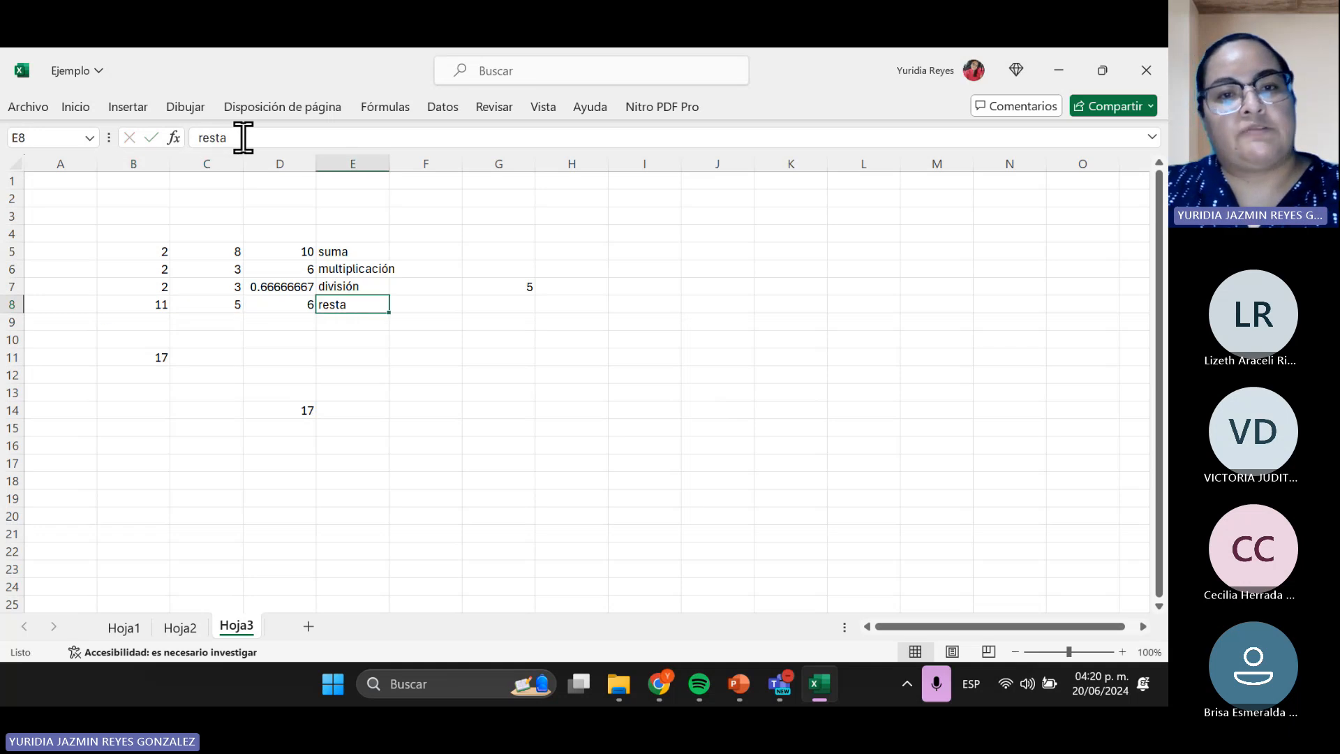
pyautogui.press('Right')
pyautogui.press('Right')
pyautogui.press('Up')
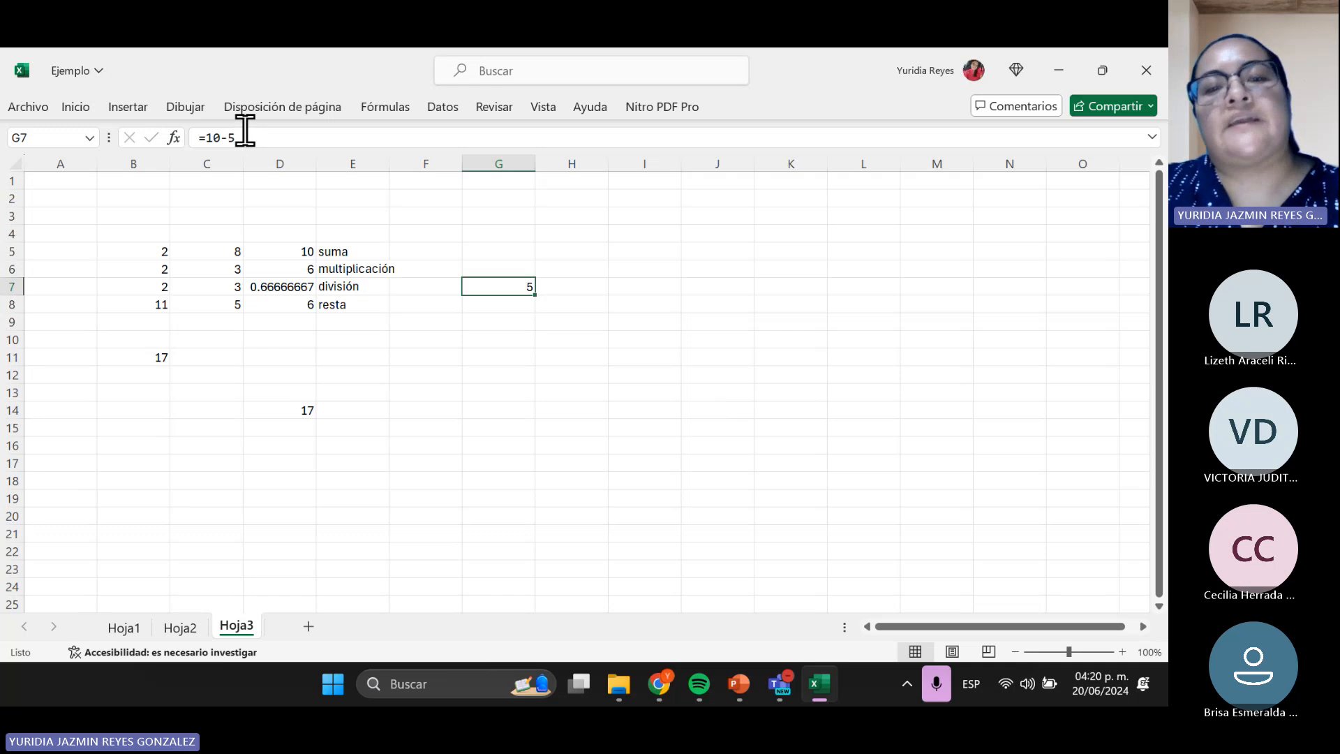
# - Switch to the PowerPoint presentation and circle the asterisk operator in purple ink on slide 62, La función multiplicación
pyautogui.click(738, 683)
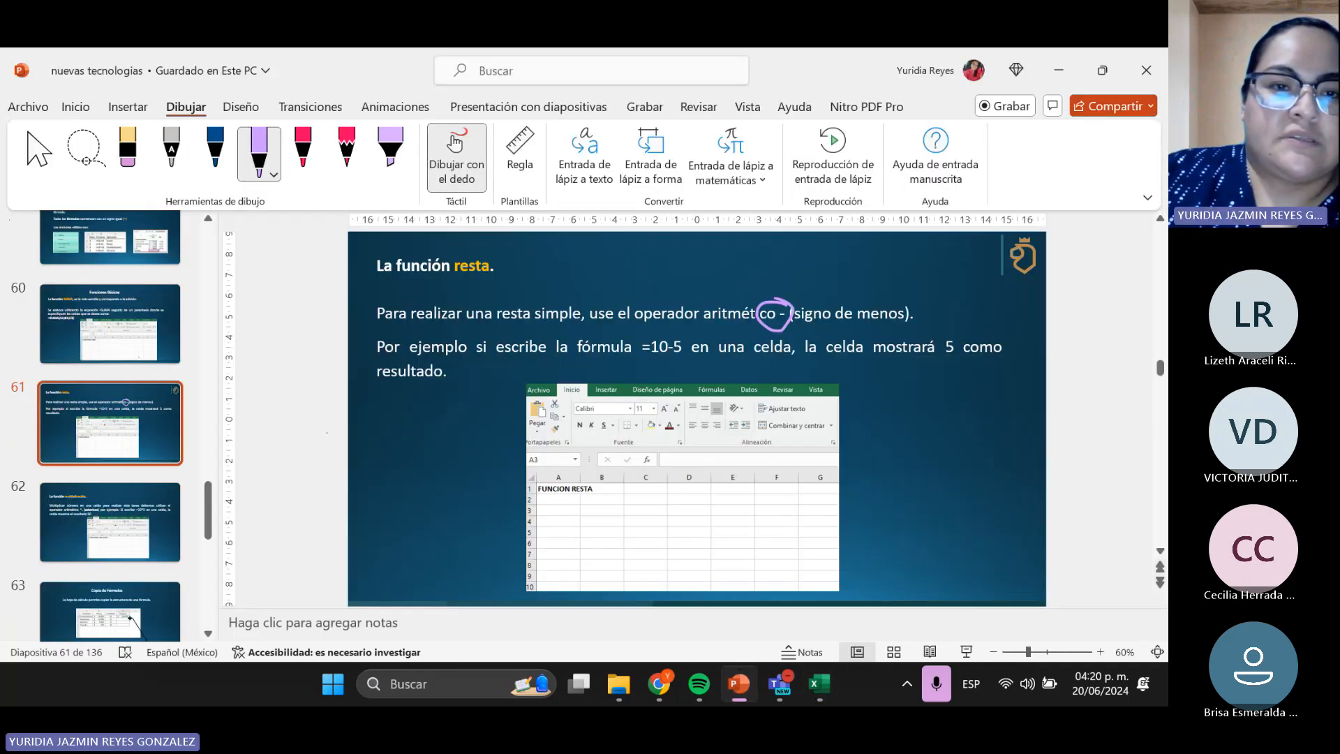
pyautogui.scroll(-3, 98, 342)
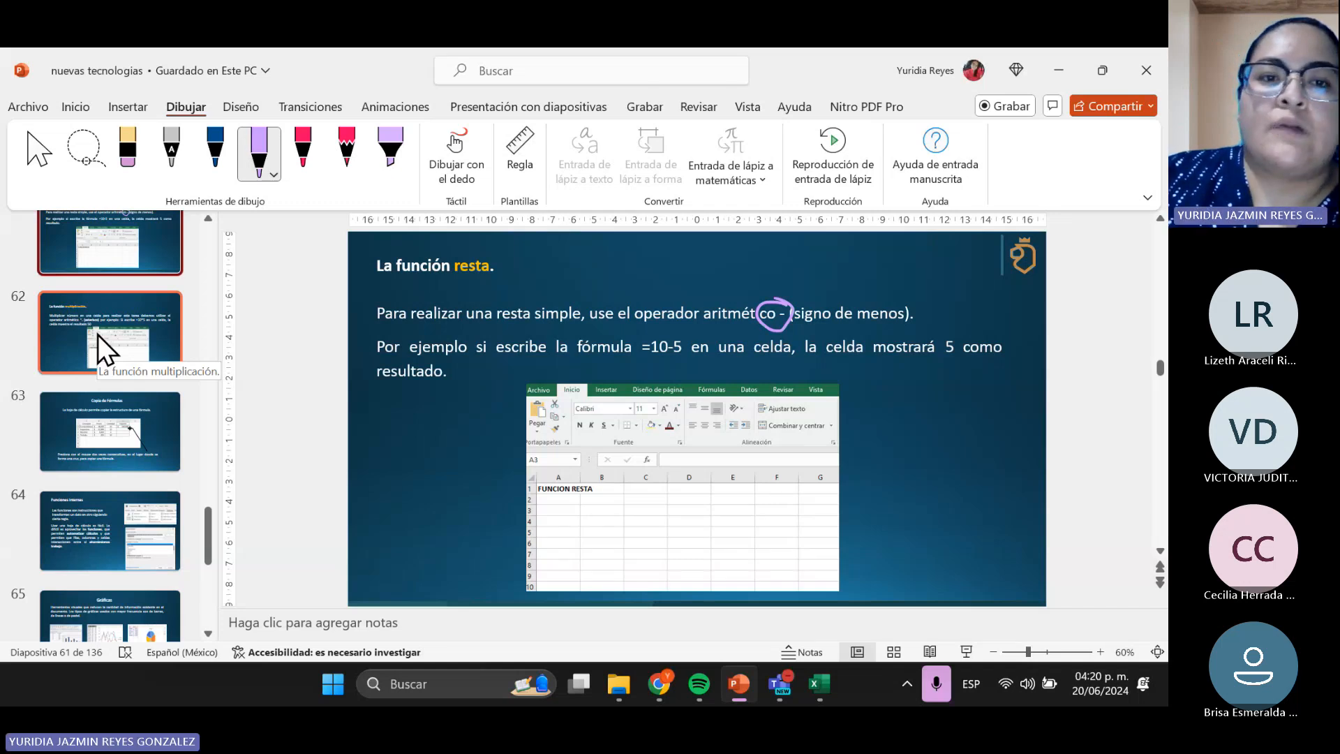
pyautogui.click(98, 335)
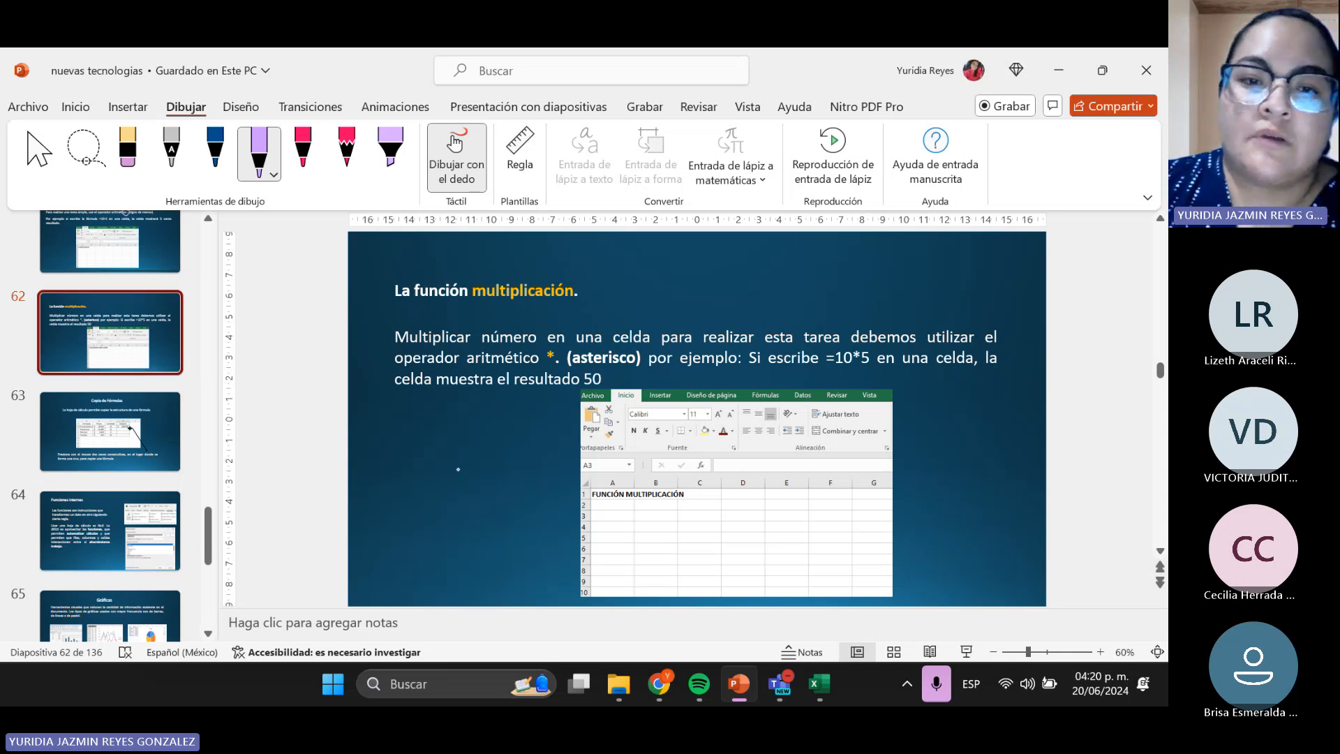
pyautogui.moveTo(539, 354); pyautogui.dragTo(561, 339)
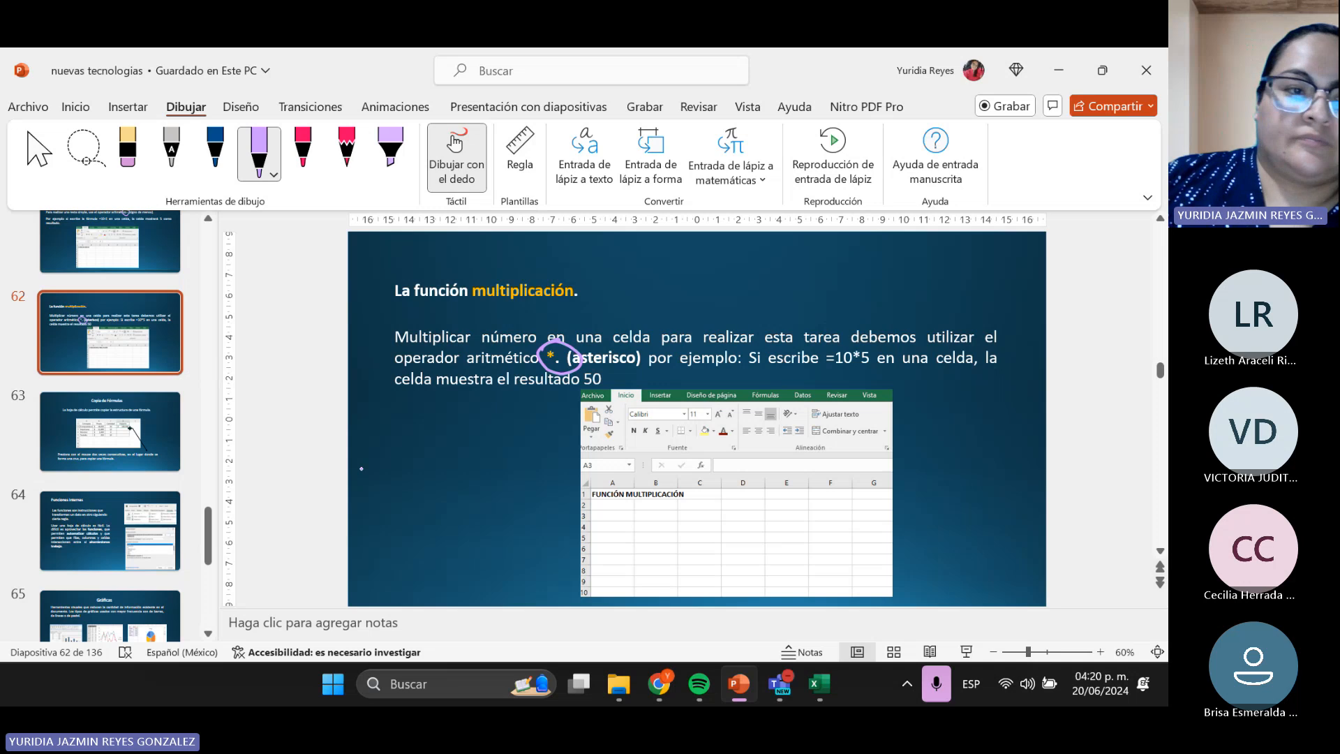
# - Show slide 63, Copia de Fórmulas, and switch back to the Excel workbook
pyautogui.click(134, 457)
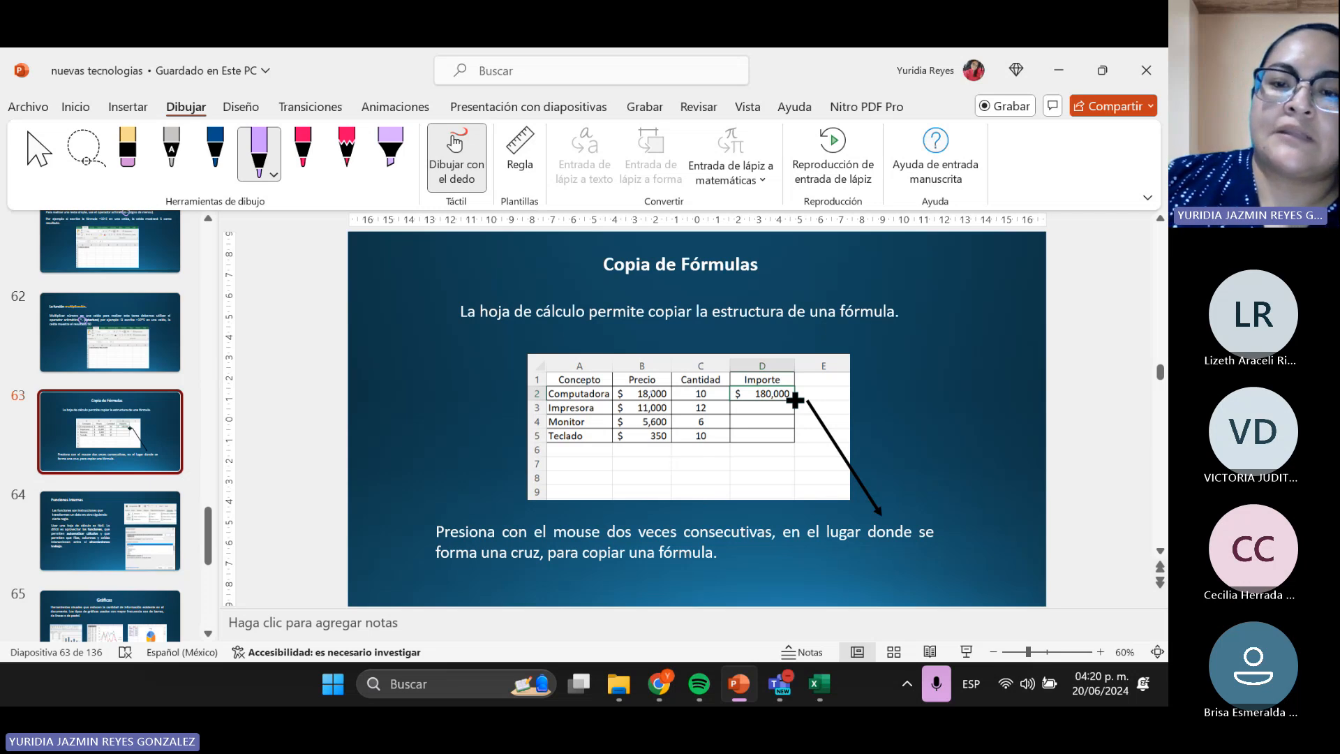
pyautogui.click(820, 688)
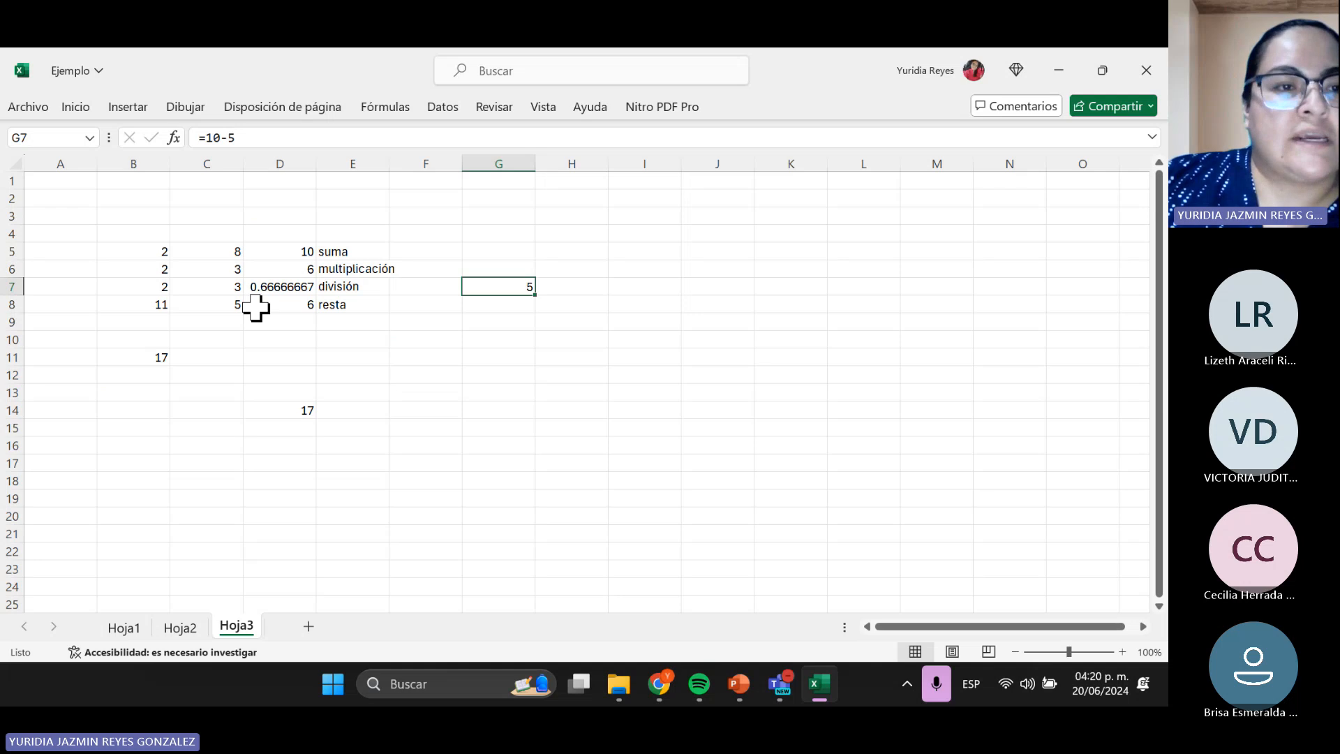
# - Clear the range B5:E18 and enter the random-number formula +ALEATORIO.ENTRE(1,10) in cell A1
pyautogui.moveTo(162, 255); pyautogui.dragTo(350, 481)
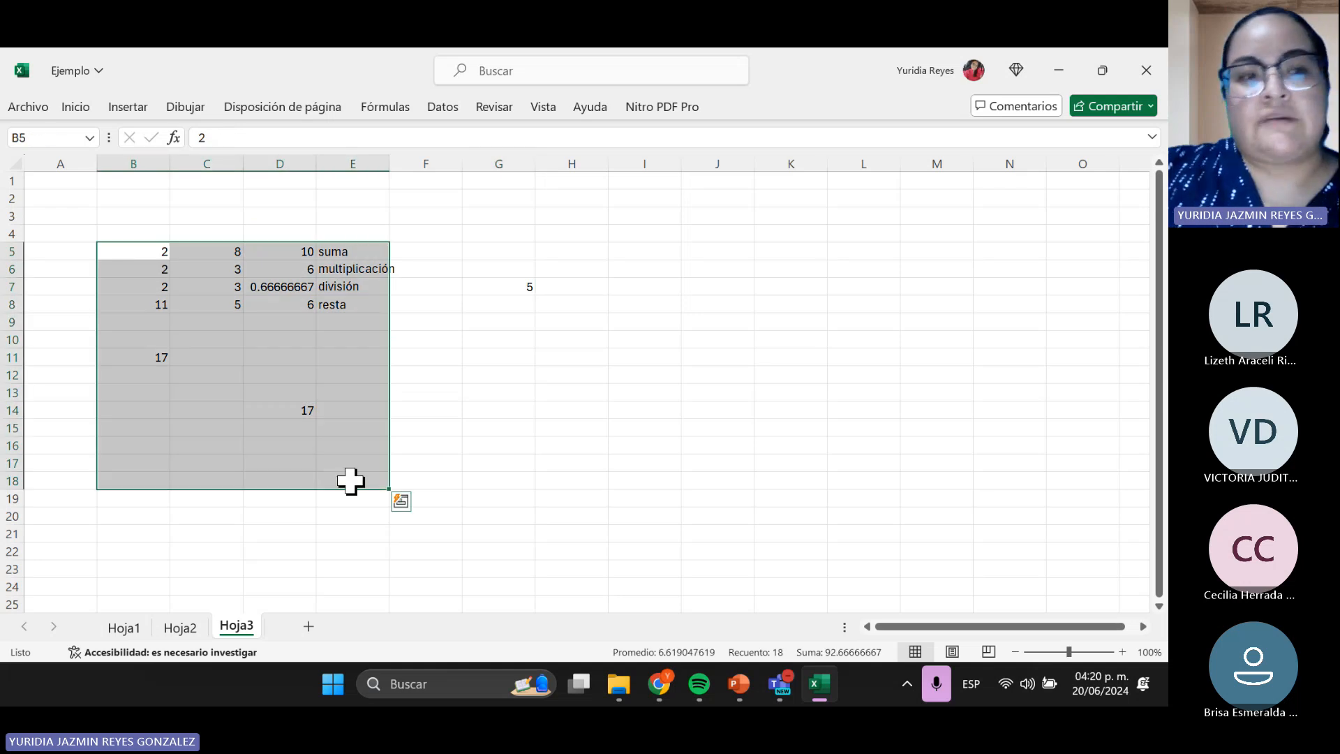
pyautogui.press('Delete')
pyautogui.click(77, 184)
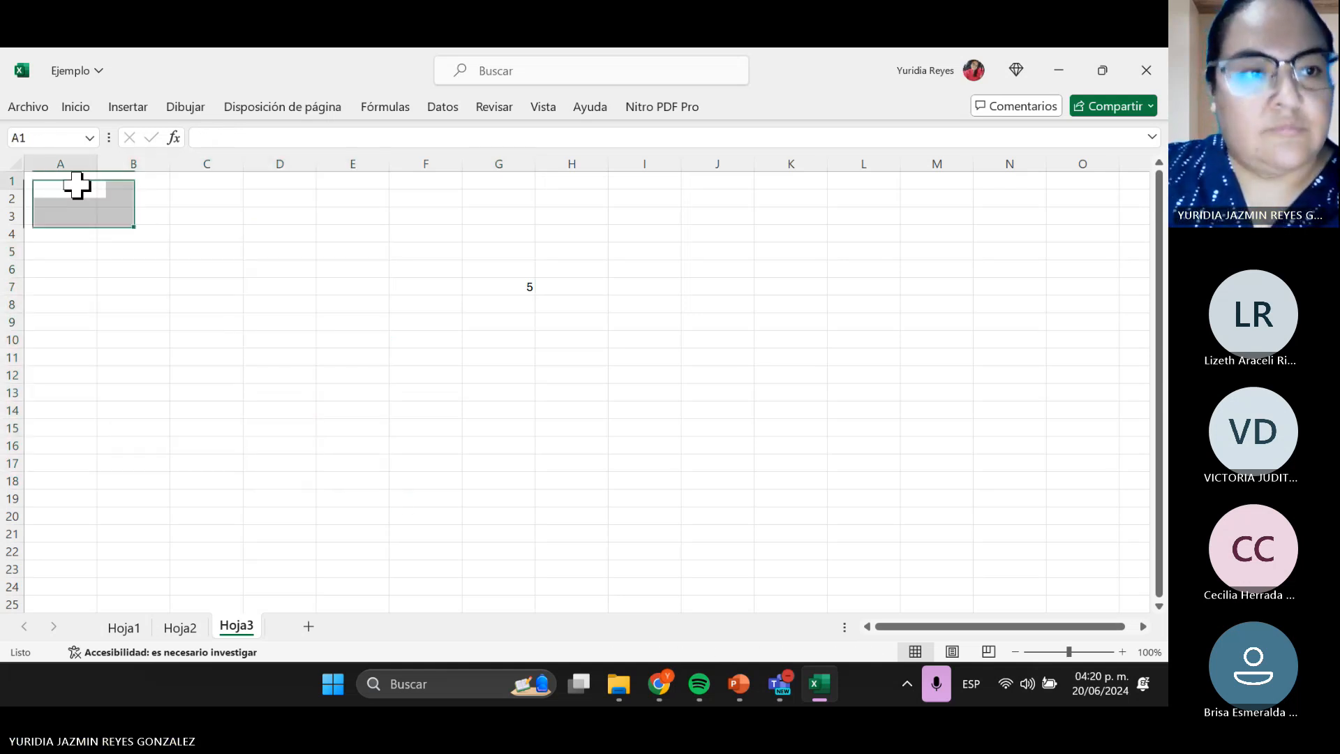
pyautogui.write('+aleat')
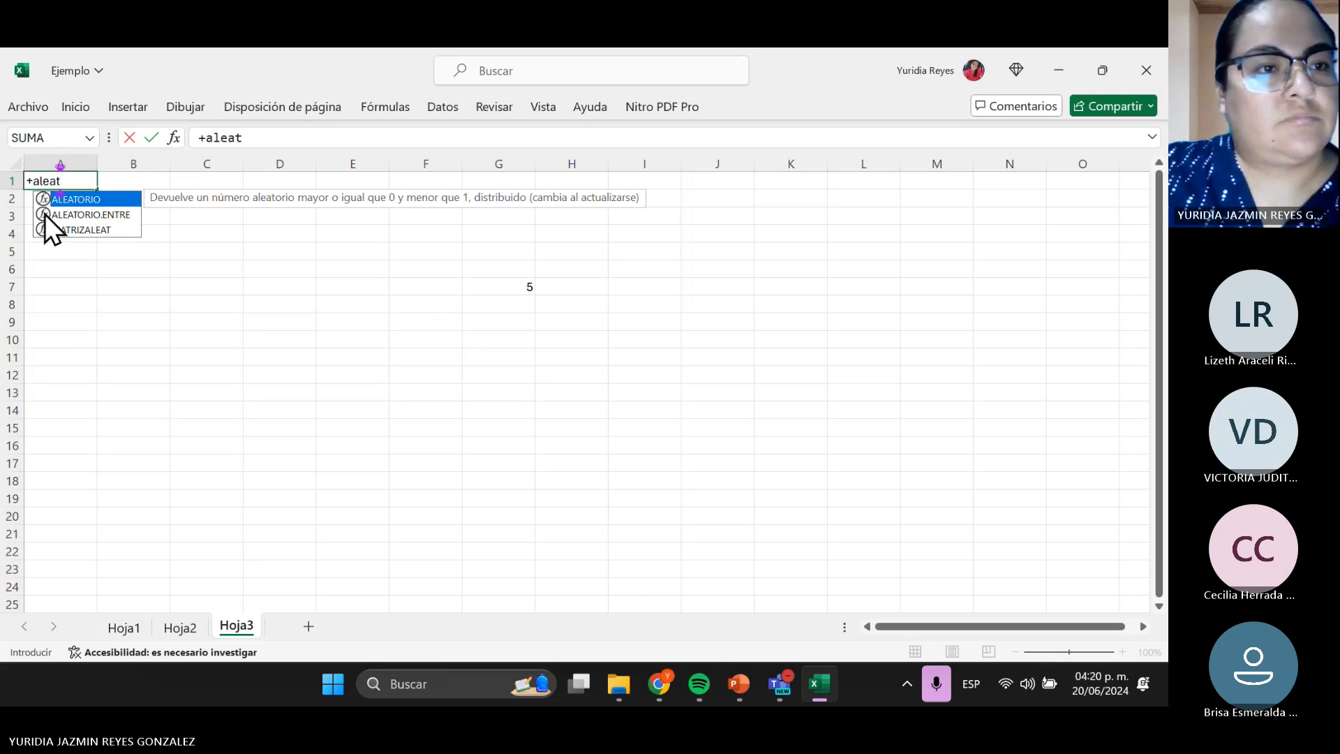
pyautogui.doubleClick(69, 216)
pyautogui.write('1,10')
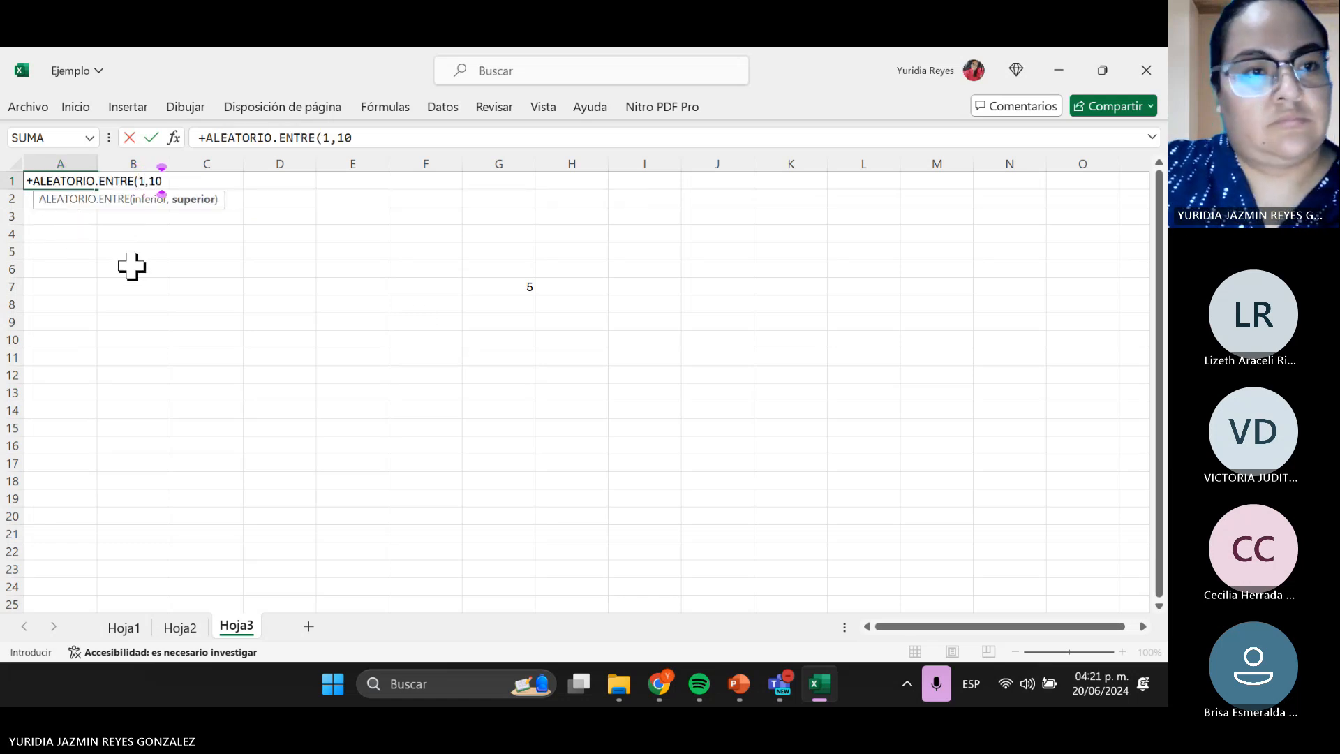
pyautogui.press('Return')
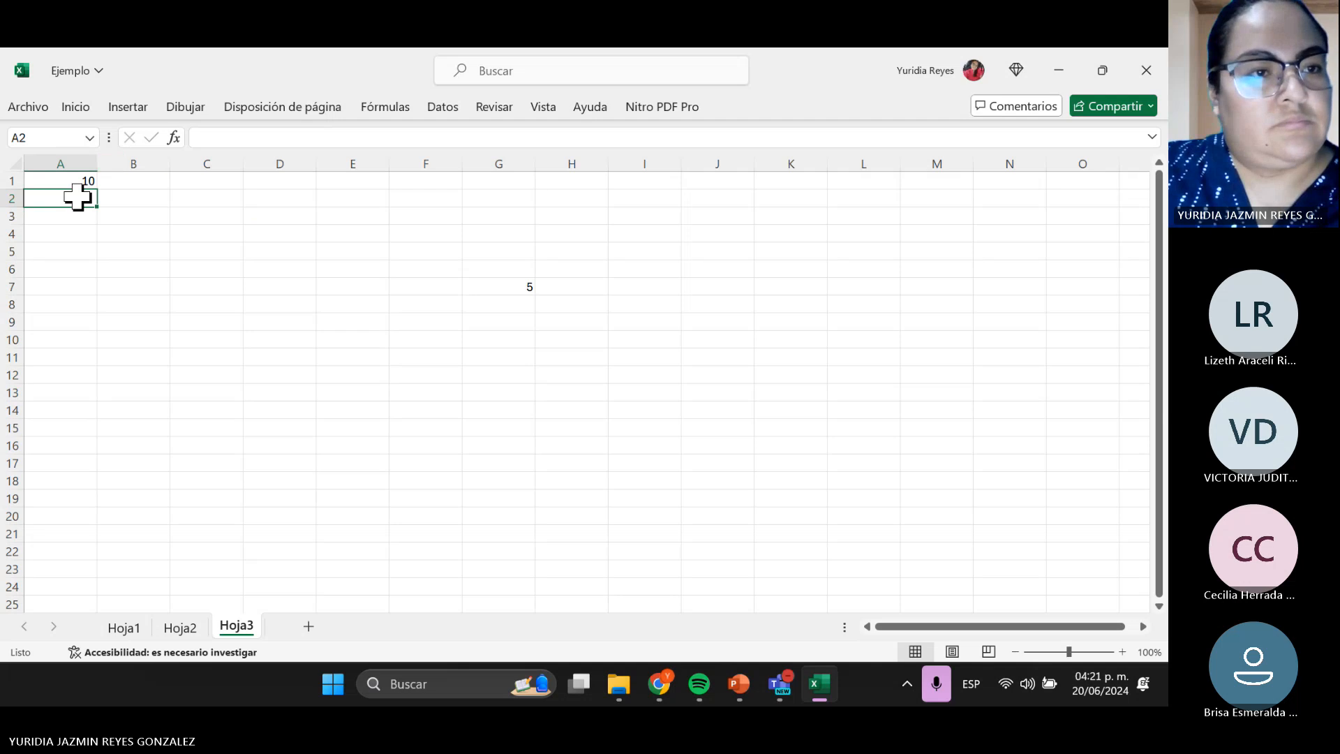
# - Fill the random-number formula across A1:B13 and paste the range over itself as fixed values
pyautogui.click(80, 180)
pyautogui.moveTo(97, 189); pyautogui.dragTo(172, 400)
pyautogui.hotkey('ctrl', 'c')
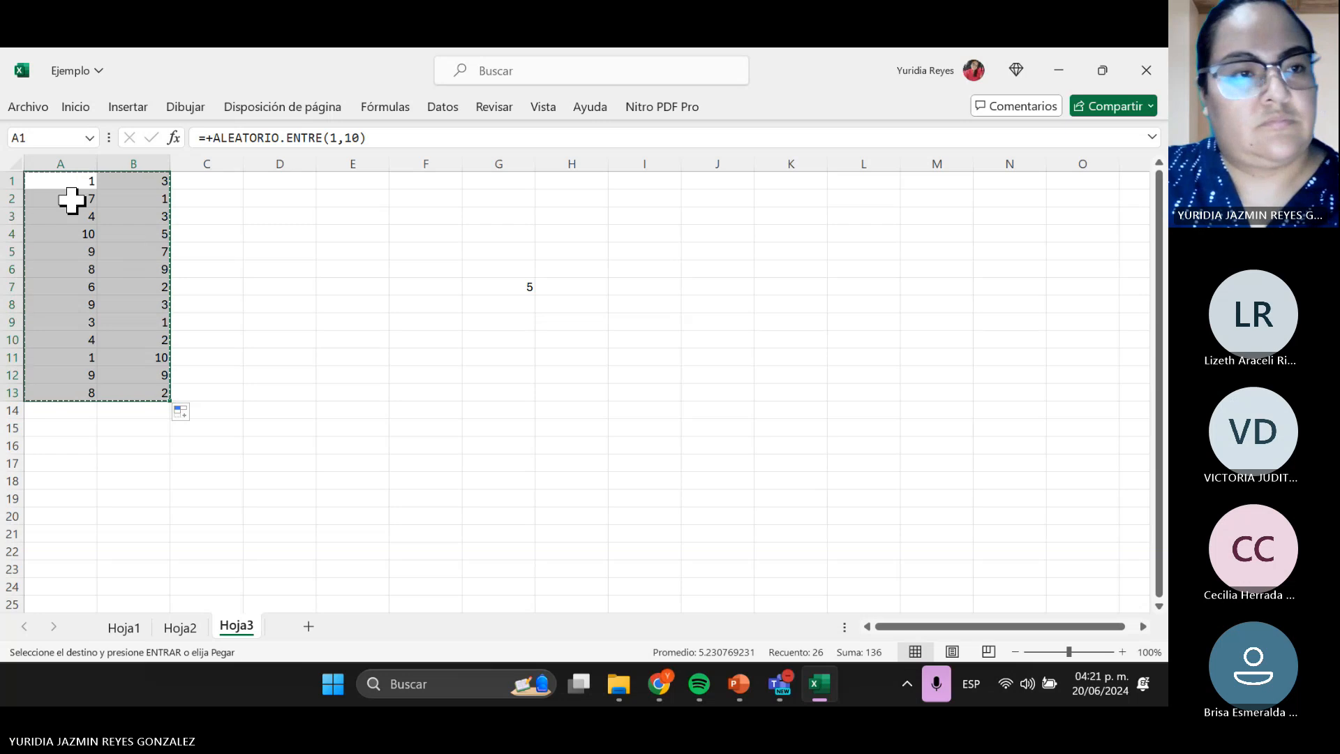
pyautogui.rightClick(71, 180)
pyautogui.press('Escape')
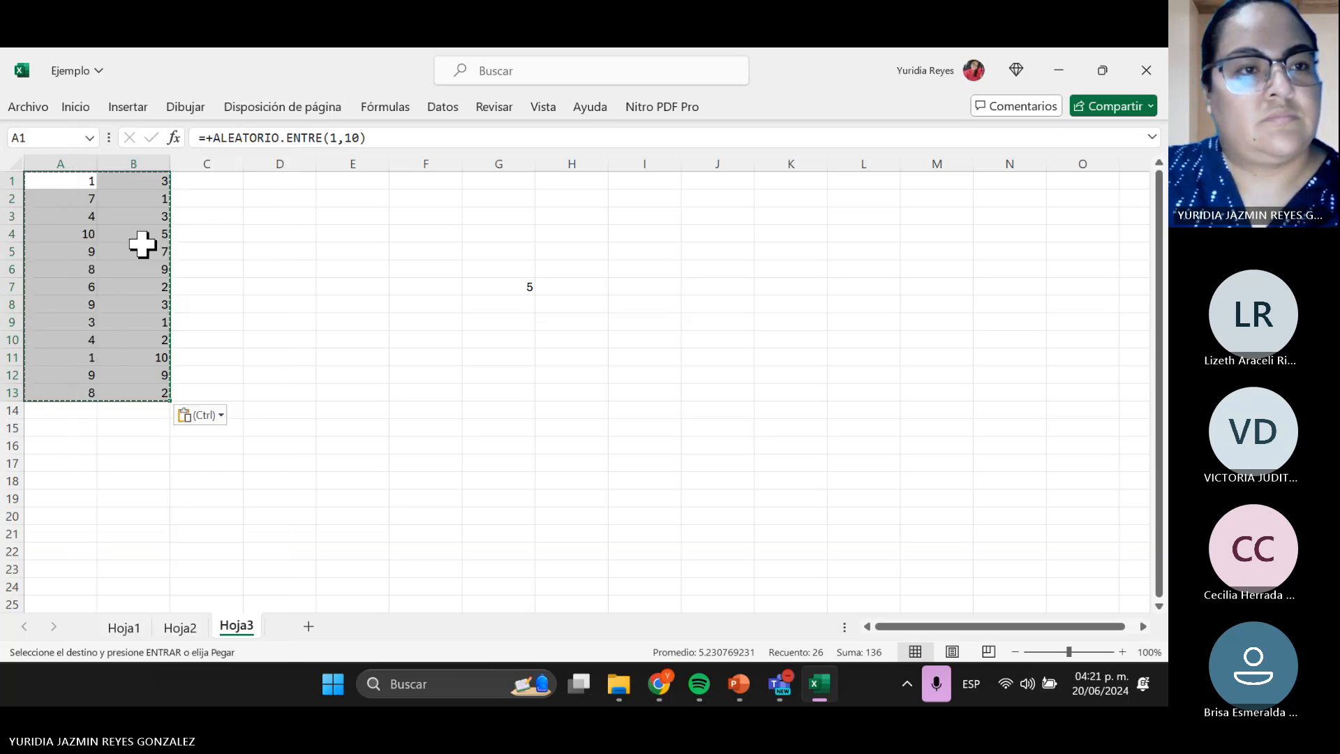
# - Enter a formula in cell C1 that adds cells A1 and B1 by reference
pyautogui.click(199, 185)
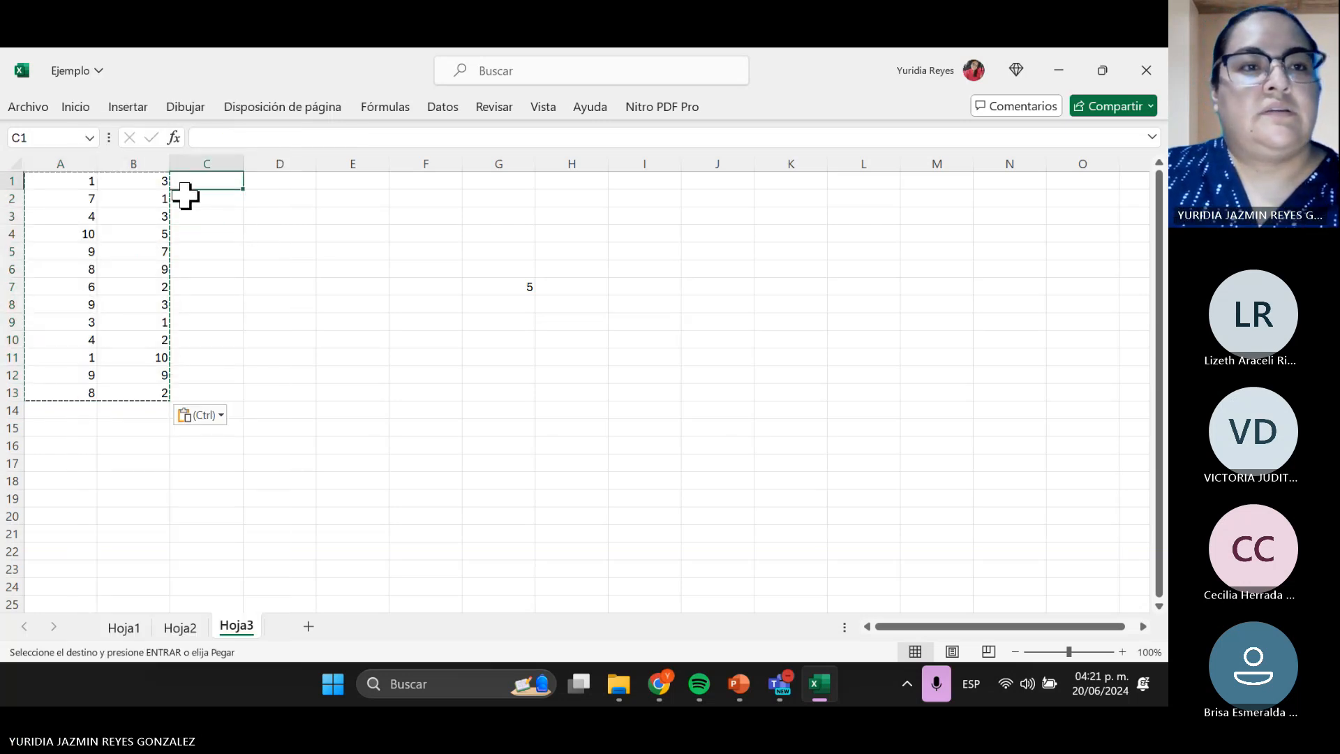
pyautogui.click(204, 164)
pyautogui.click(214, 184)
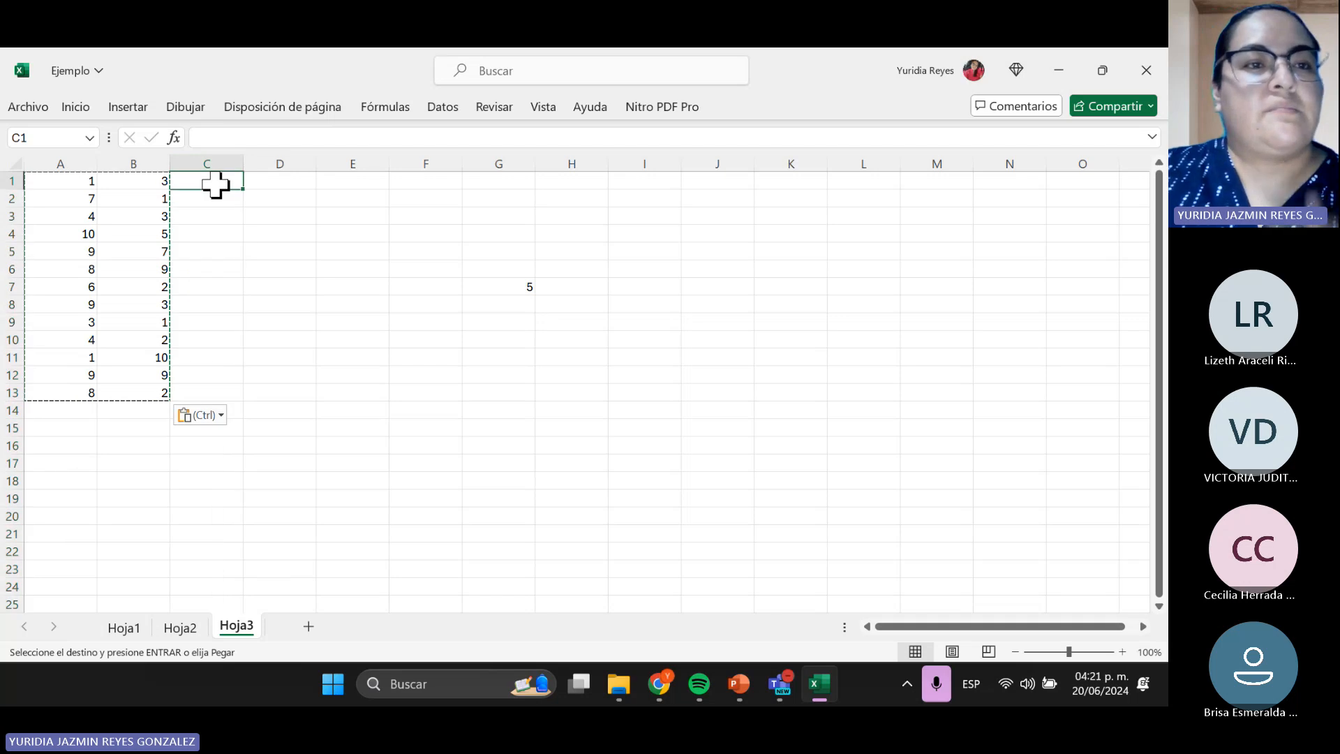
pyautogui.write('+')
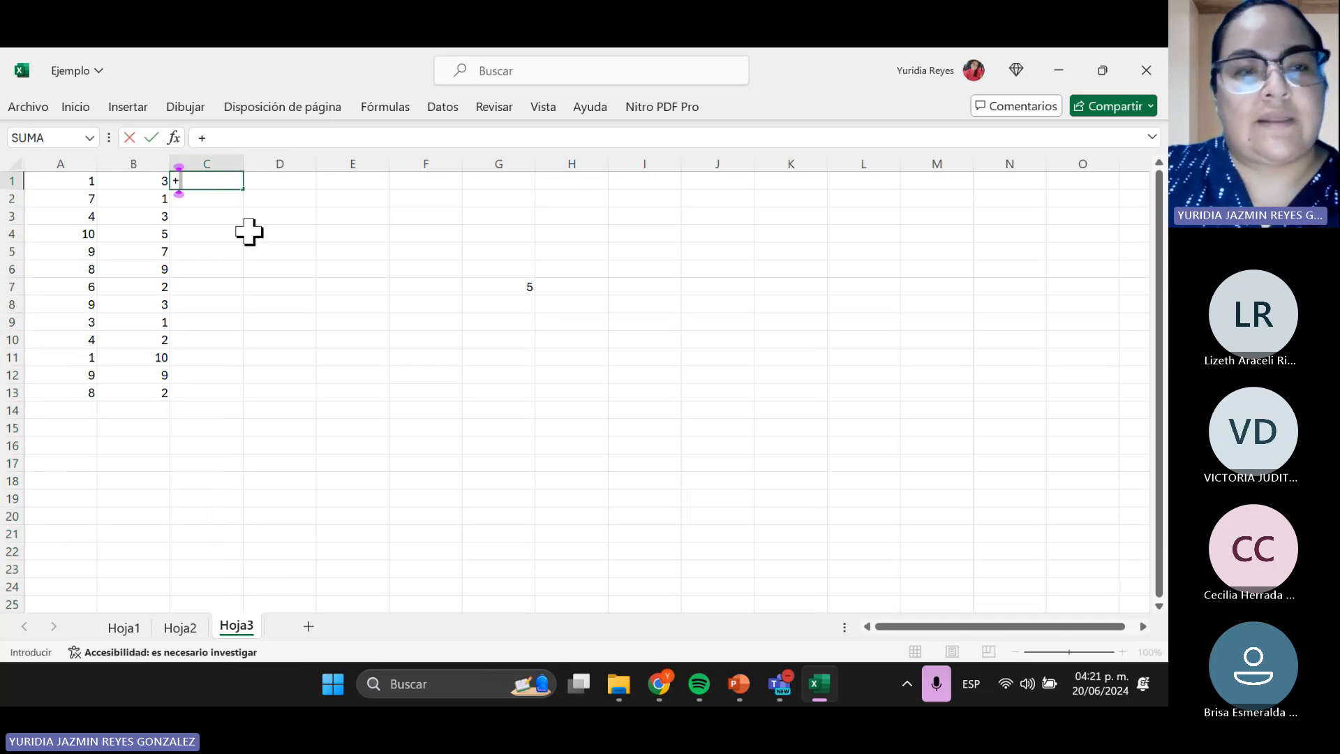
pyautogui.press('Left')
pyautogui.press('Left')
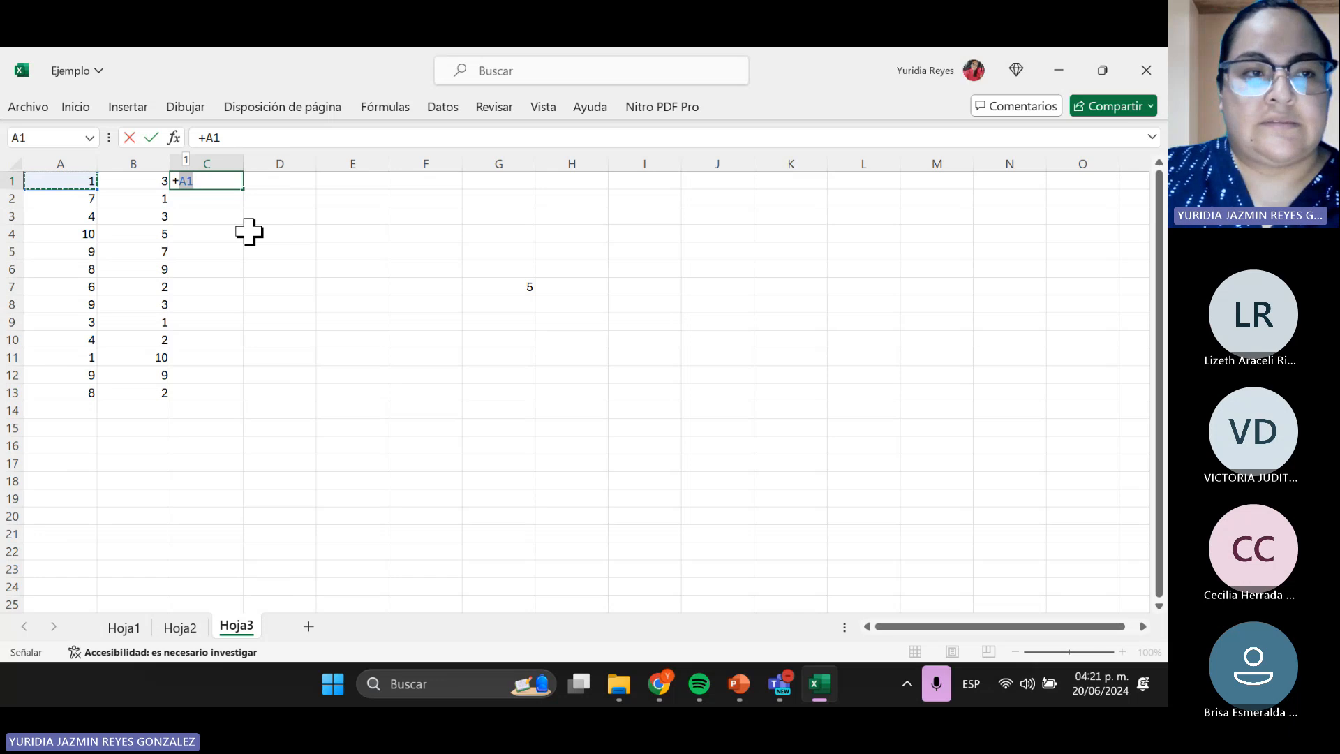
pyautogui.write('+')
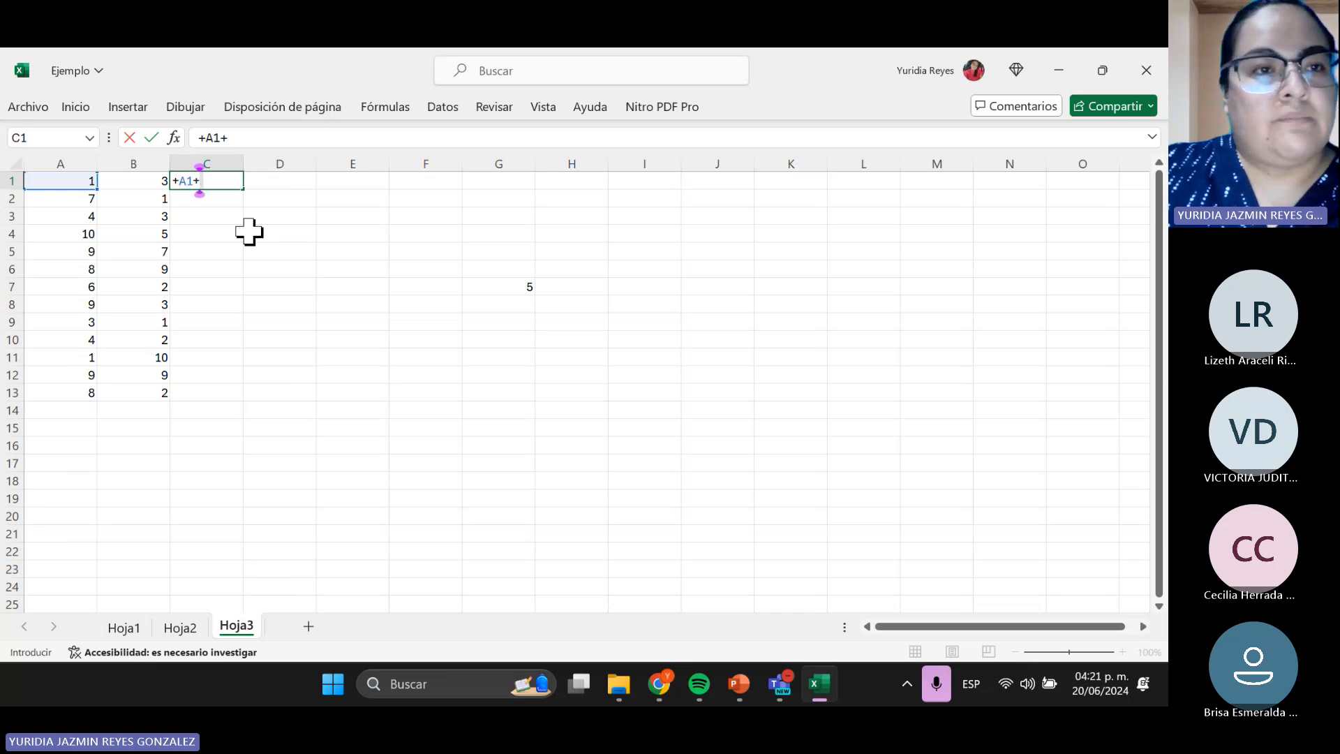
pyautogui.press('Left')
pyautogui.press('Return')
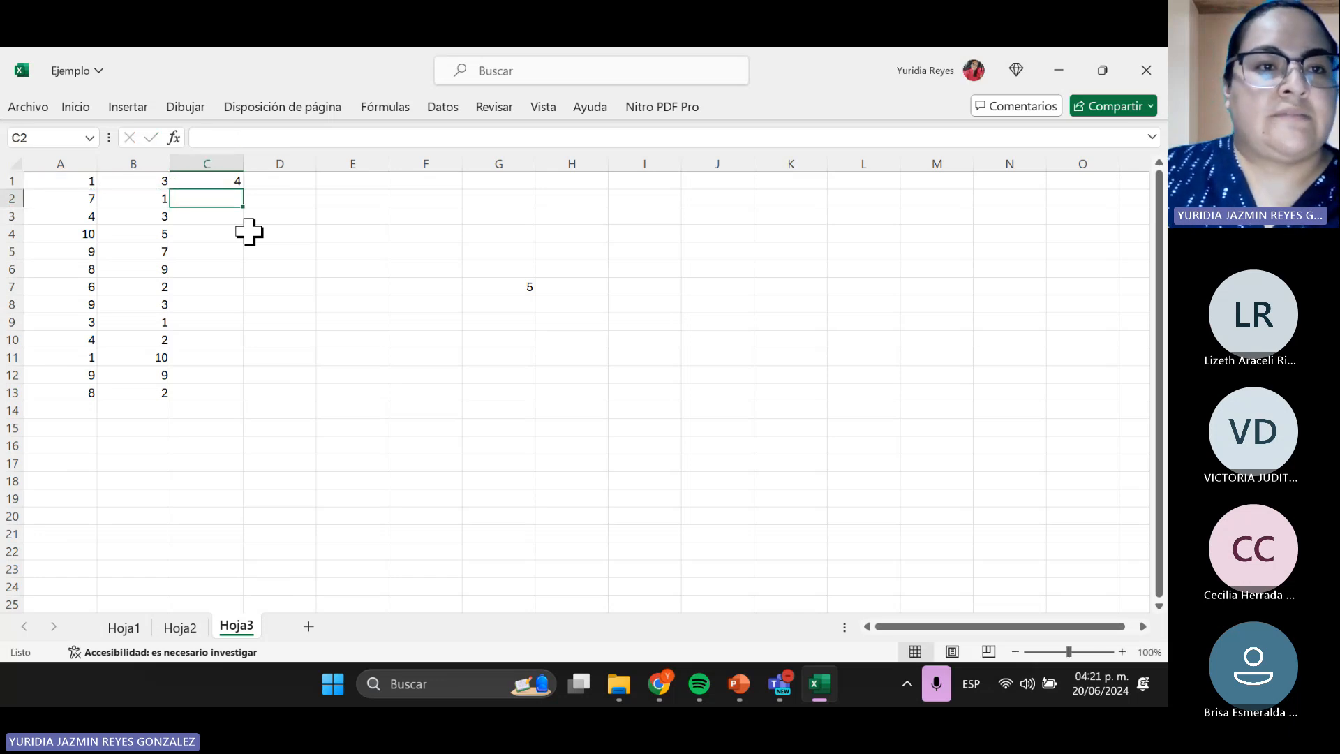
# - Copy the addition formula from C1 down column C to row 13, alongside the data in columns A and B
pyautogui.click(209, 180)
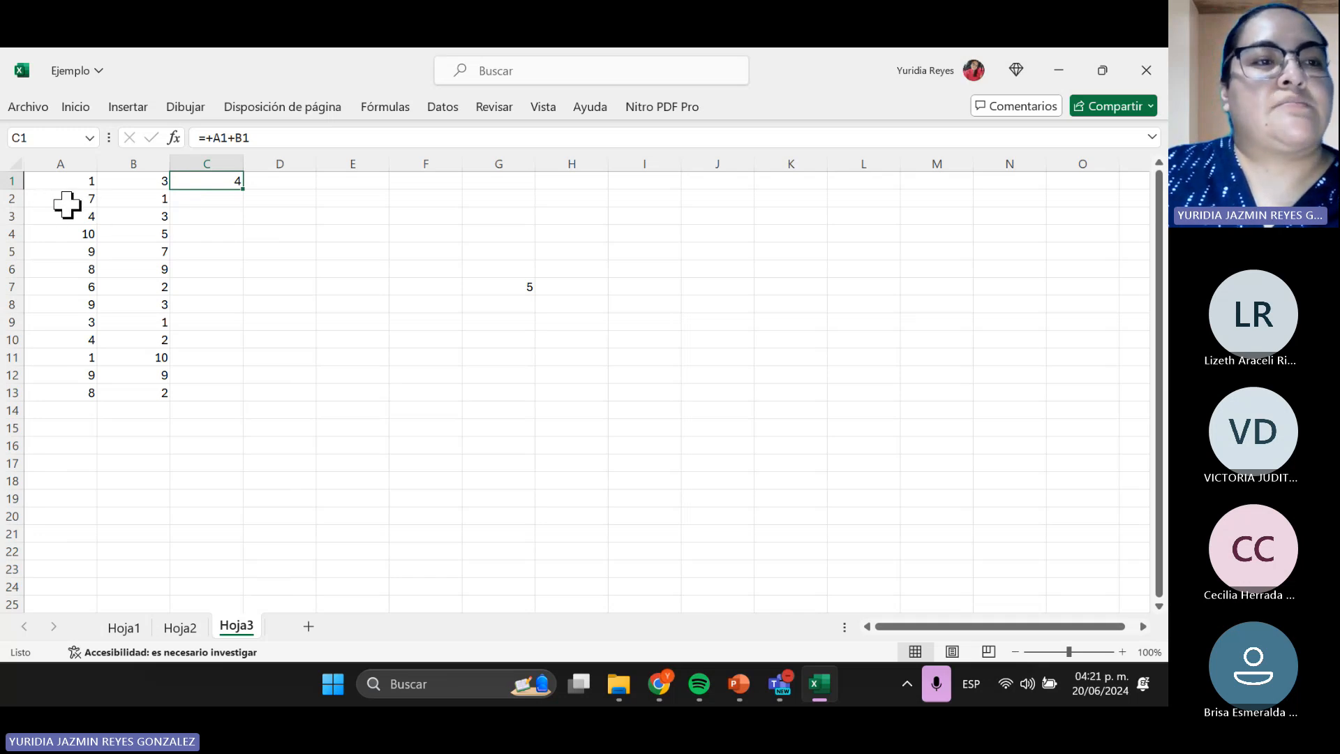
pyautogui.moveTo(66, 205); pyautogui.dragTo(128, 210)
pyautogui.click(135, 196)
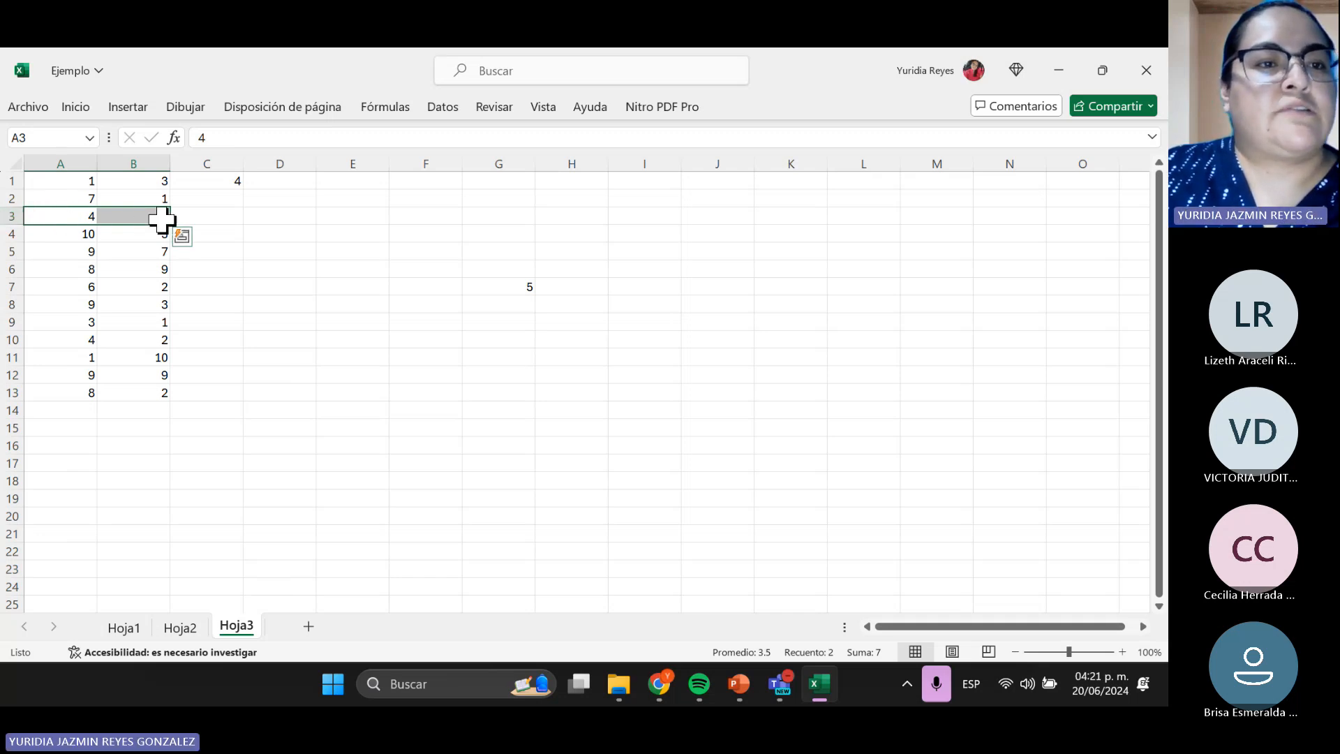
pyautogui.click(162, 217)
pyautogui.click(230, 181)
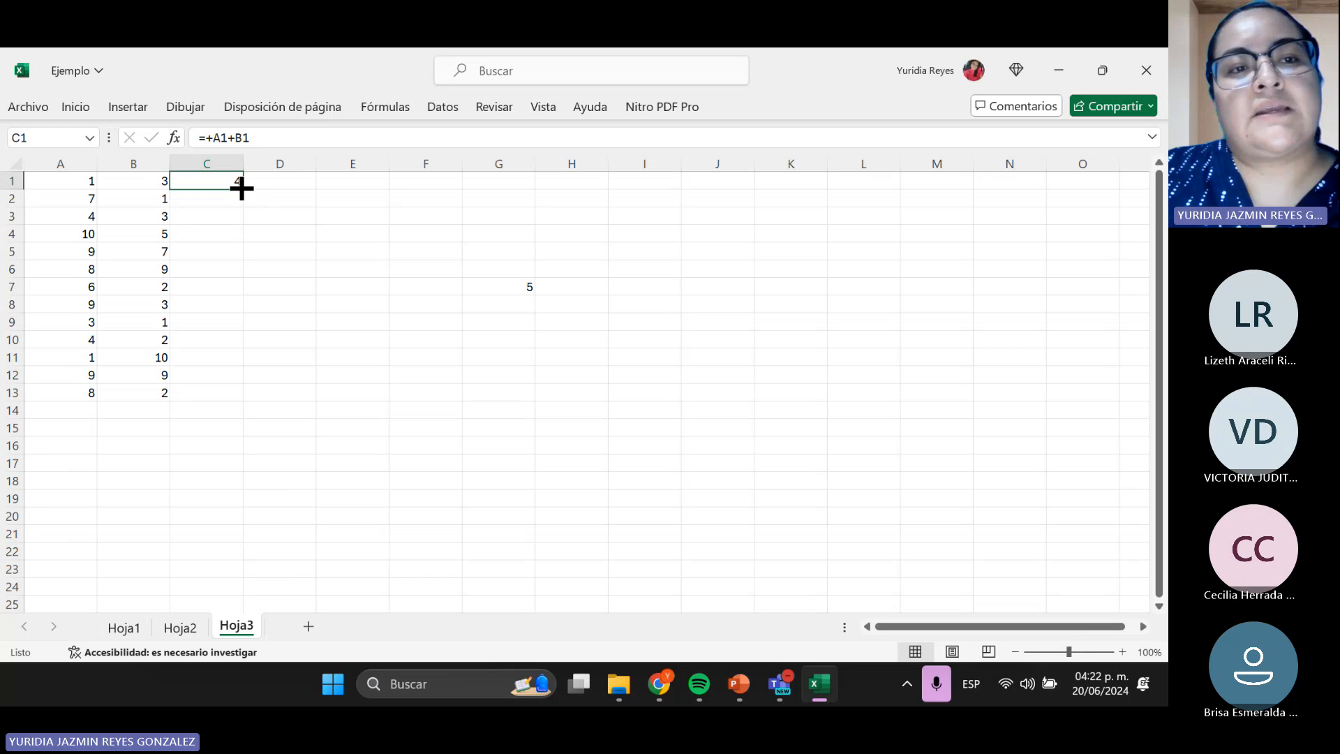
pyautogui.doubleClick(242, 189)
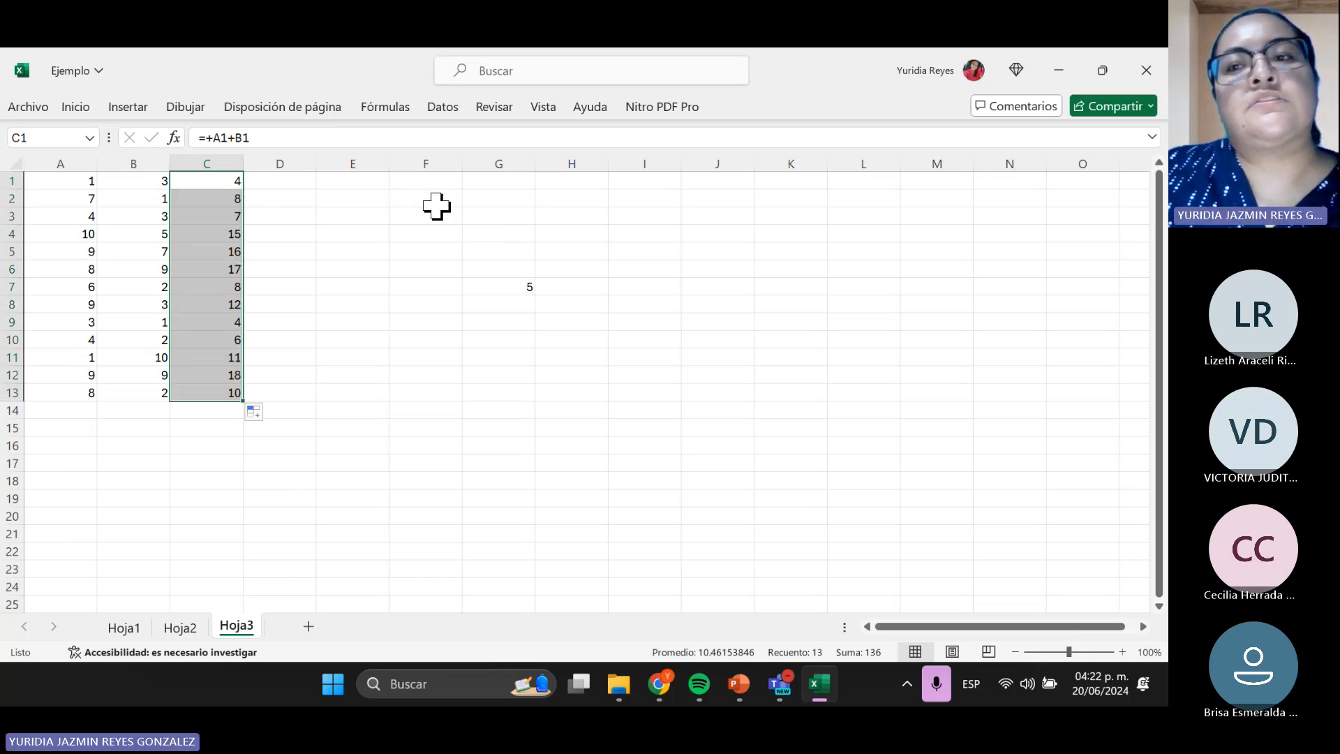
# - Examine the copied formulas in column C, from C2 to C13, against the operands in their rows
pyautogui.click(186, 198)
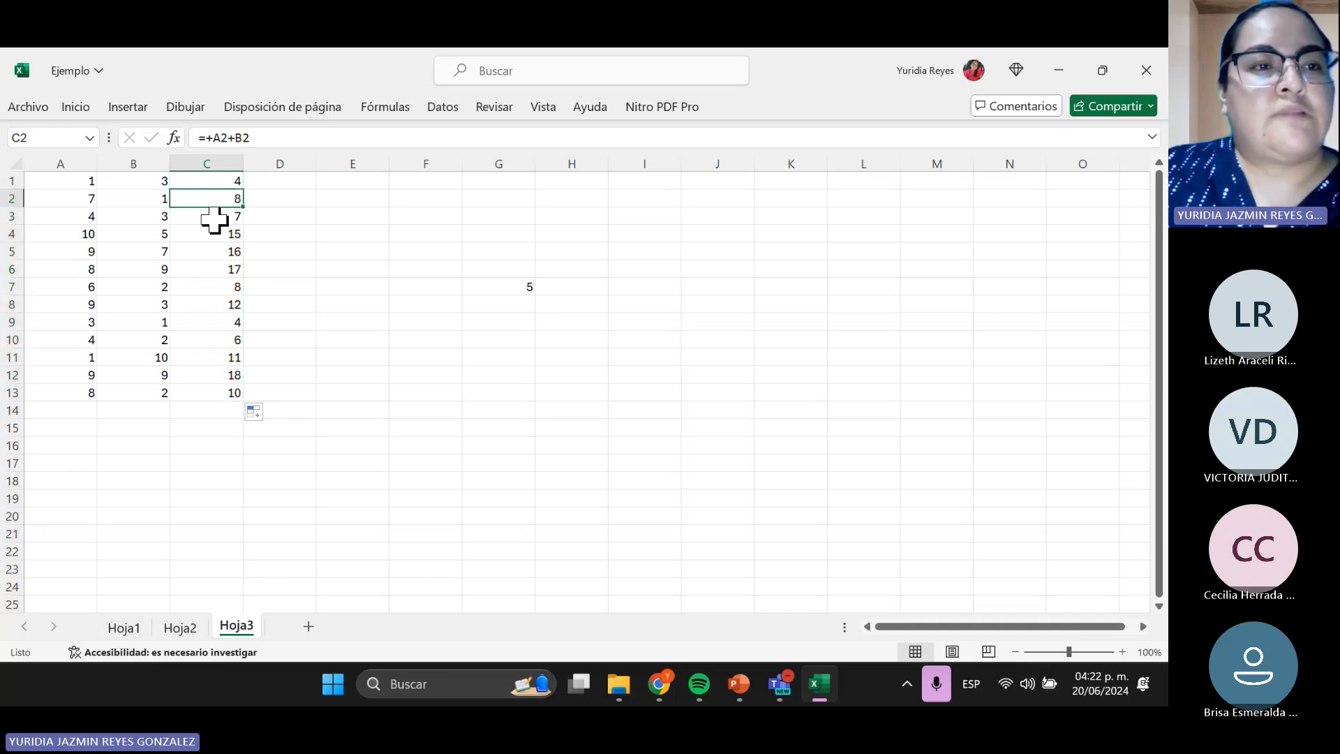
pyautogui.moveTo(40, 207); pyautogui.dragTo(205, 328)
pyautogui.click(186, 203)
pyautogui.click(199, 217)
pyautogui.click(73, 236)
pyautogui.click(210, 232)
pyautogui.click(175, 252)
pyautogui.click(186, 412)
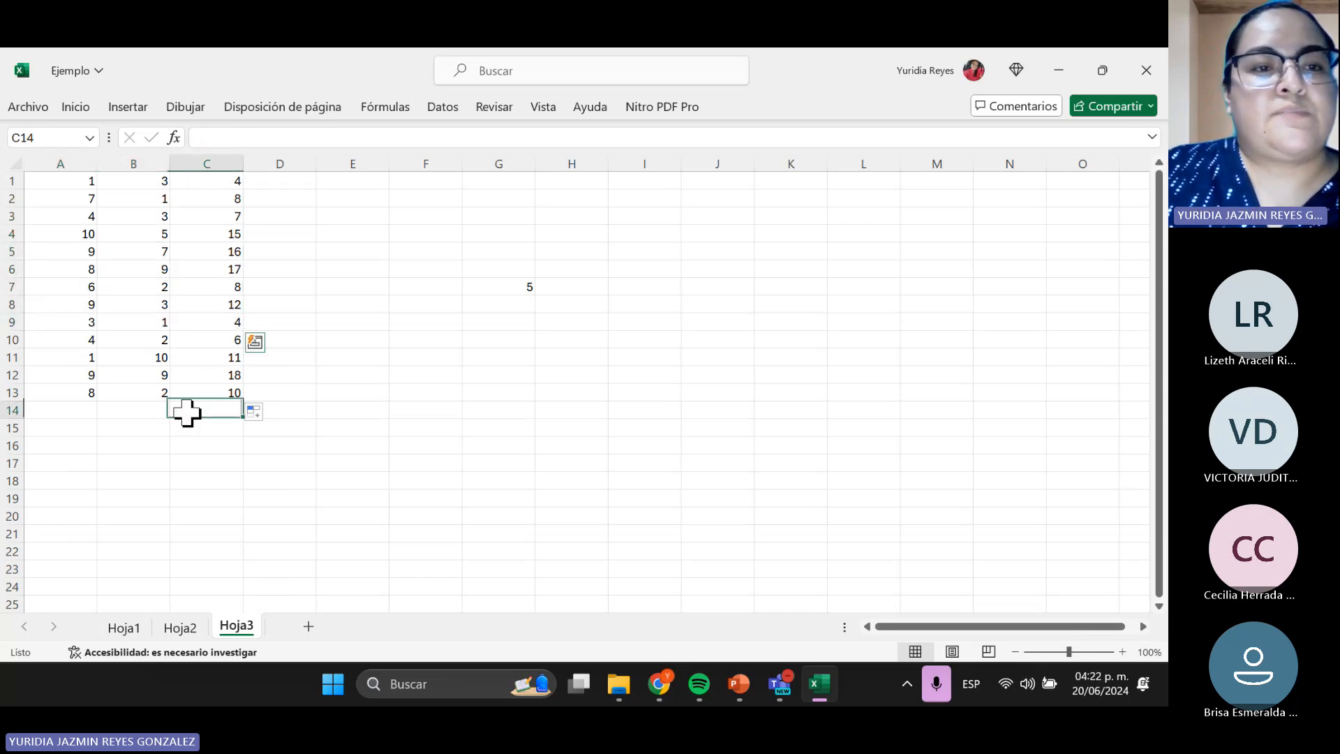
pyautogui.click(218, 395)
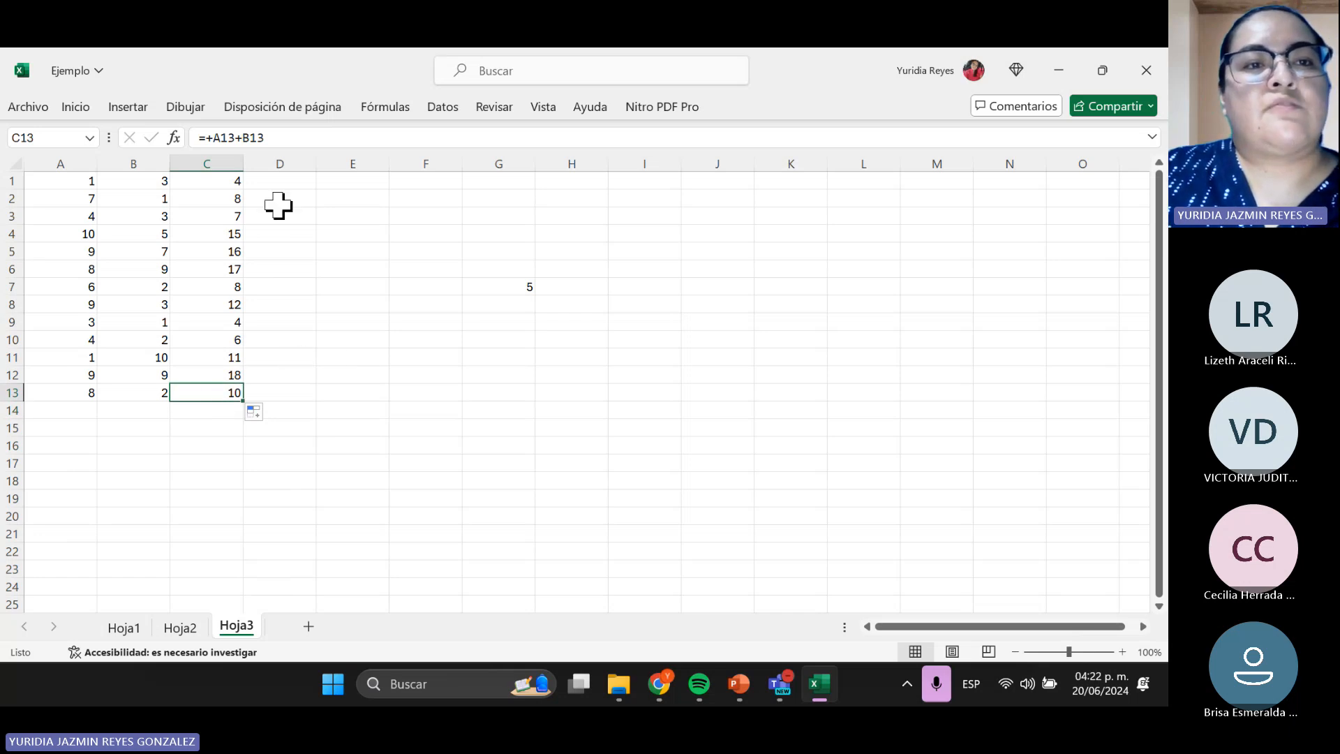
pyautogui.click(288, 137)
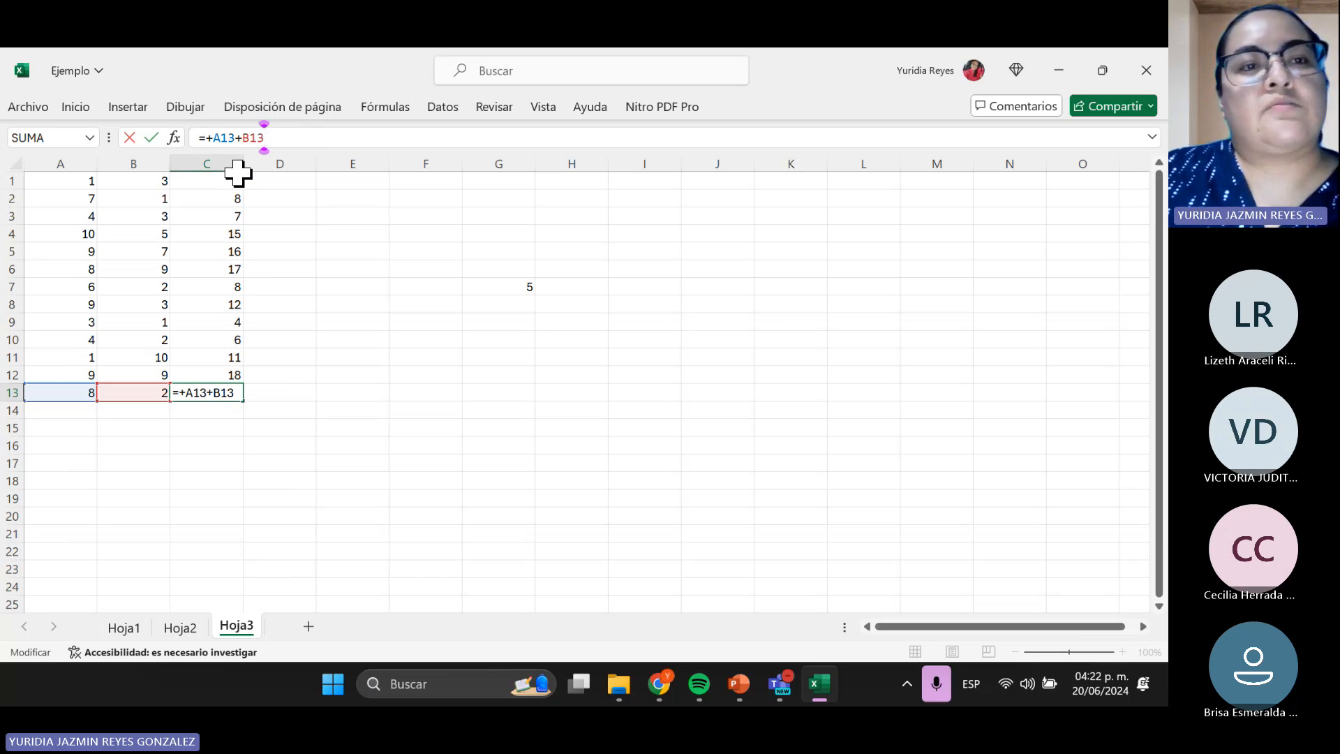
pyautogui.press('Return')
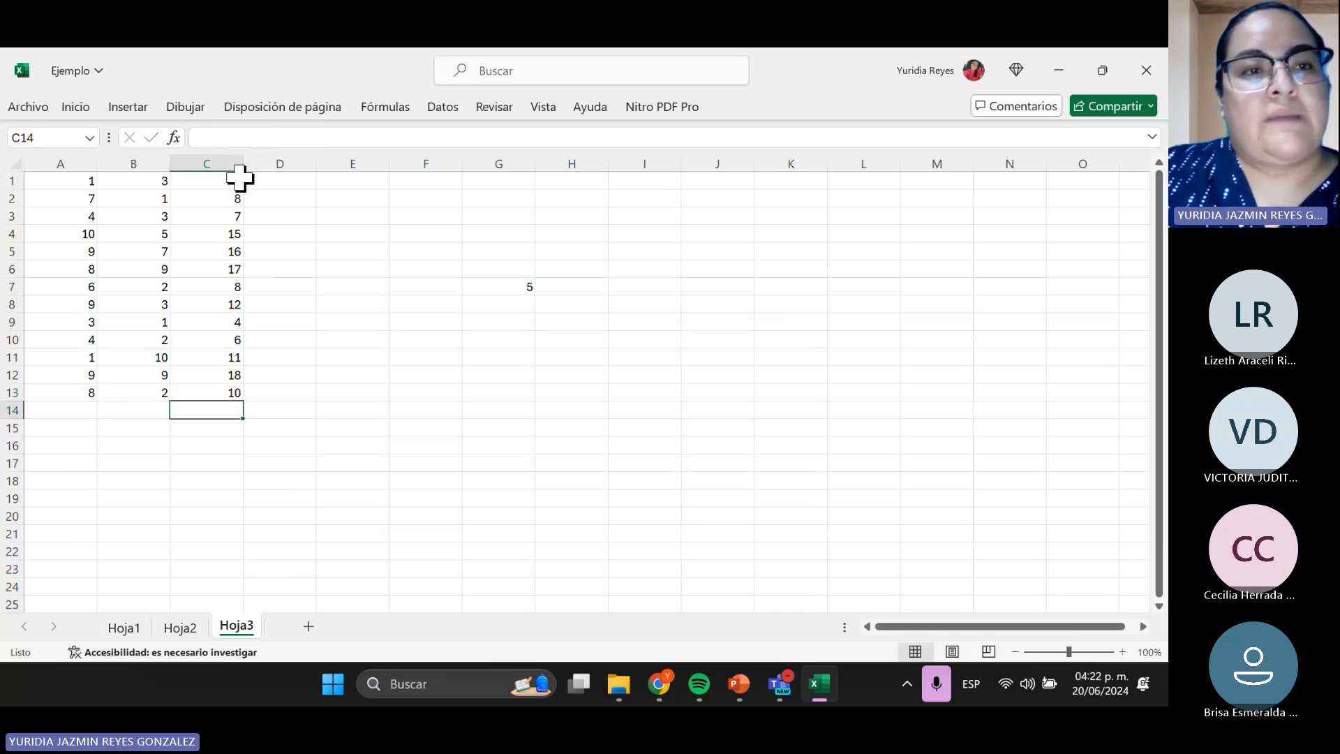
# - Compare the cell references in the formulas of C2 and C3, and step through column C's formulas row by row
pyautogui.click(236, 183)
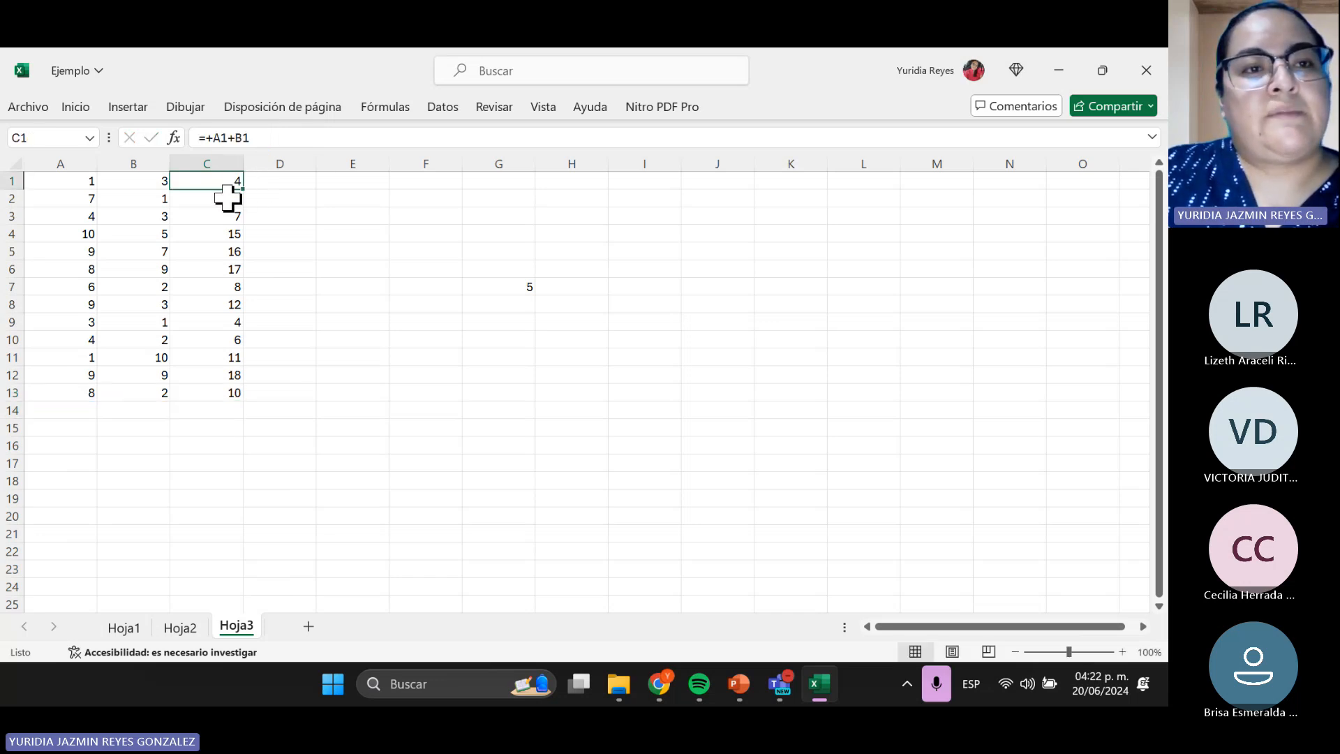
pyautogui.press('Down')
pyautogui.click(274, 142)
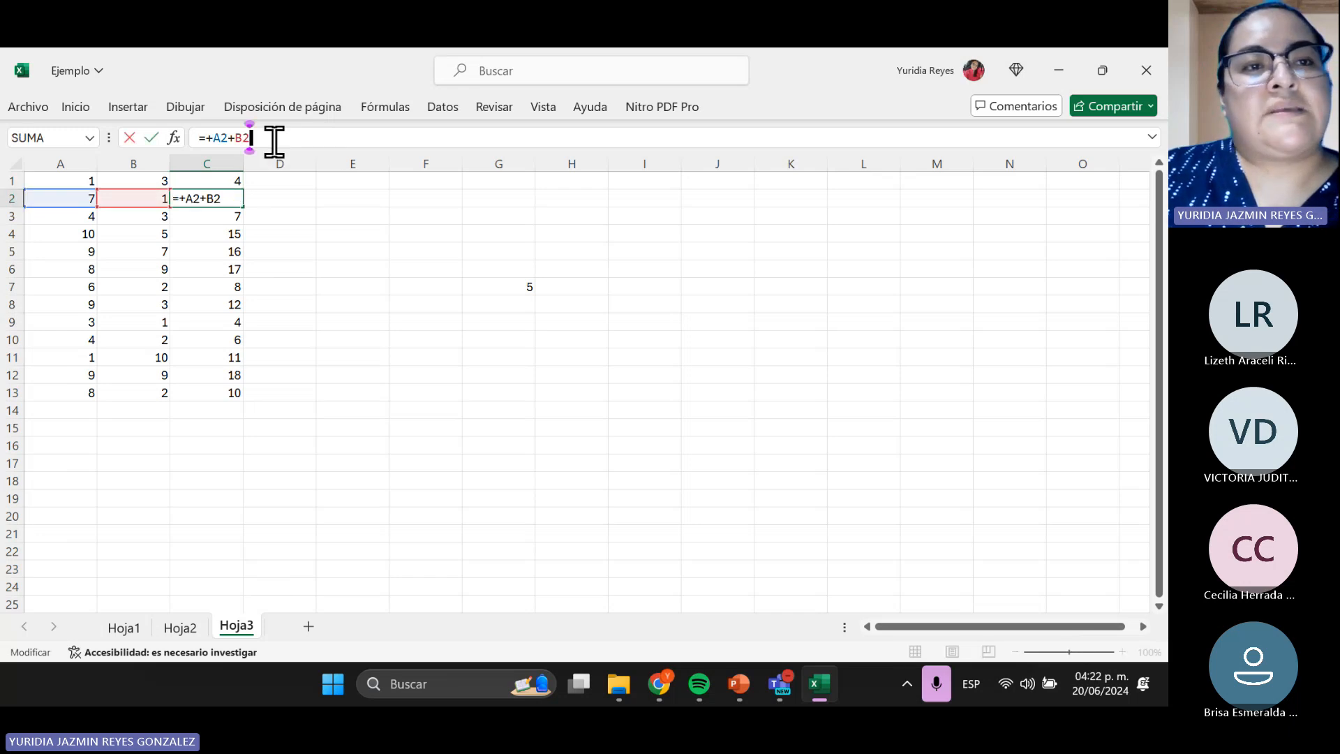
pyautogui.press('Return')
pyautogui.click(274, 141)
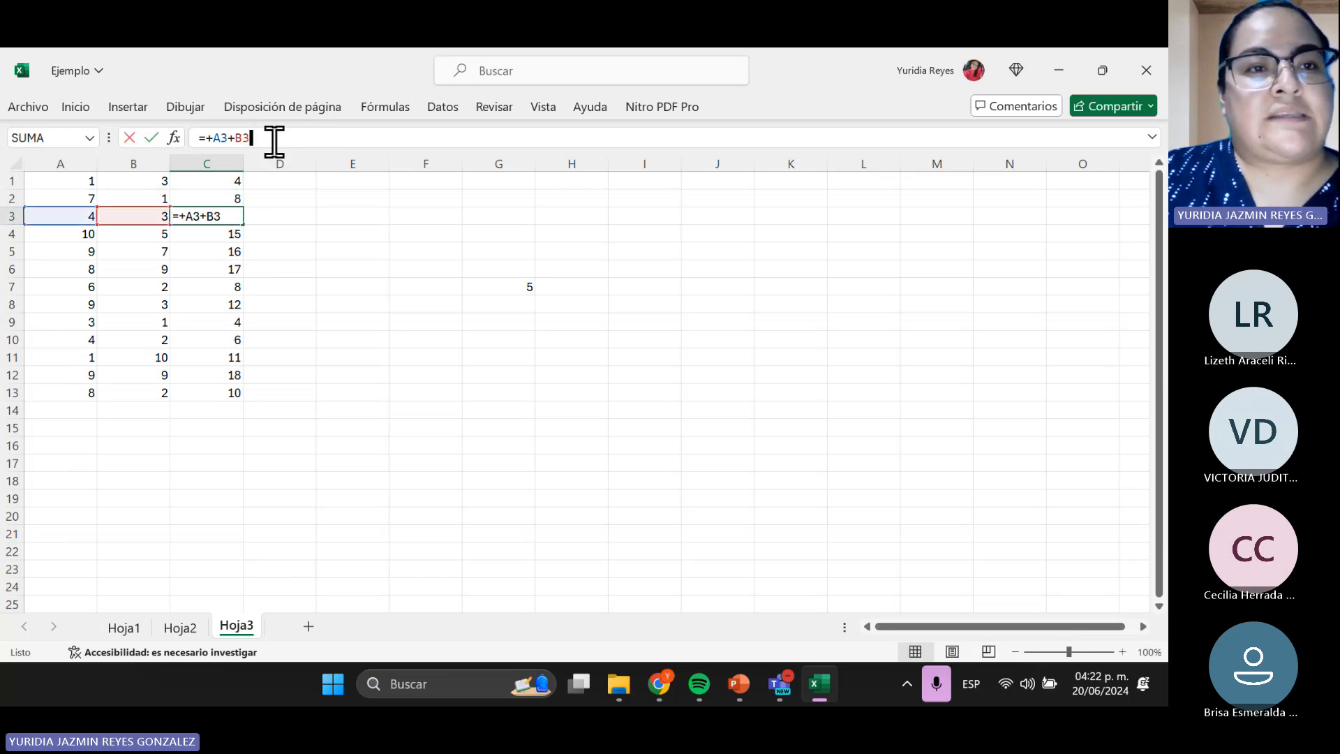
pyautogui.press('Return')
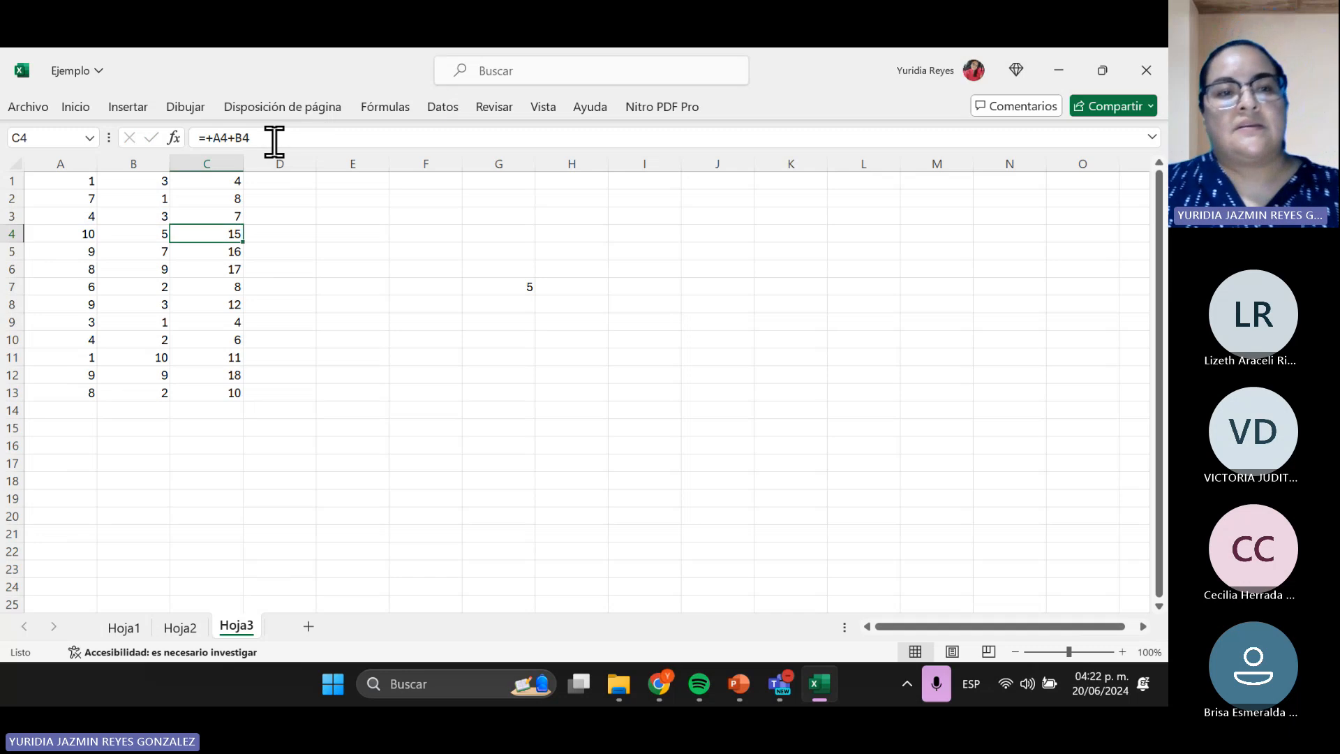
pyautogui.press('Up')
pyautogui.press('Up')
pyautogui.press('Up')
pyautogui.press('Down')
pyautogui.press('Down')
pyautogui.press('Down')
pyautogui.press('Down')
pyautogui.press('Down')
pyautogui.press('Down')
pyautogui.press('Down')
pyautogui.press('Down')
pyautogui.press('Down')
pyautogui.press('Down')
pyautogui.press('Down')
pyautogui.press('Down')
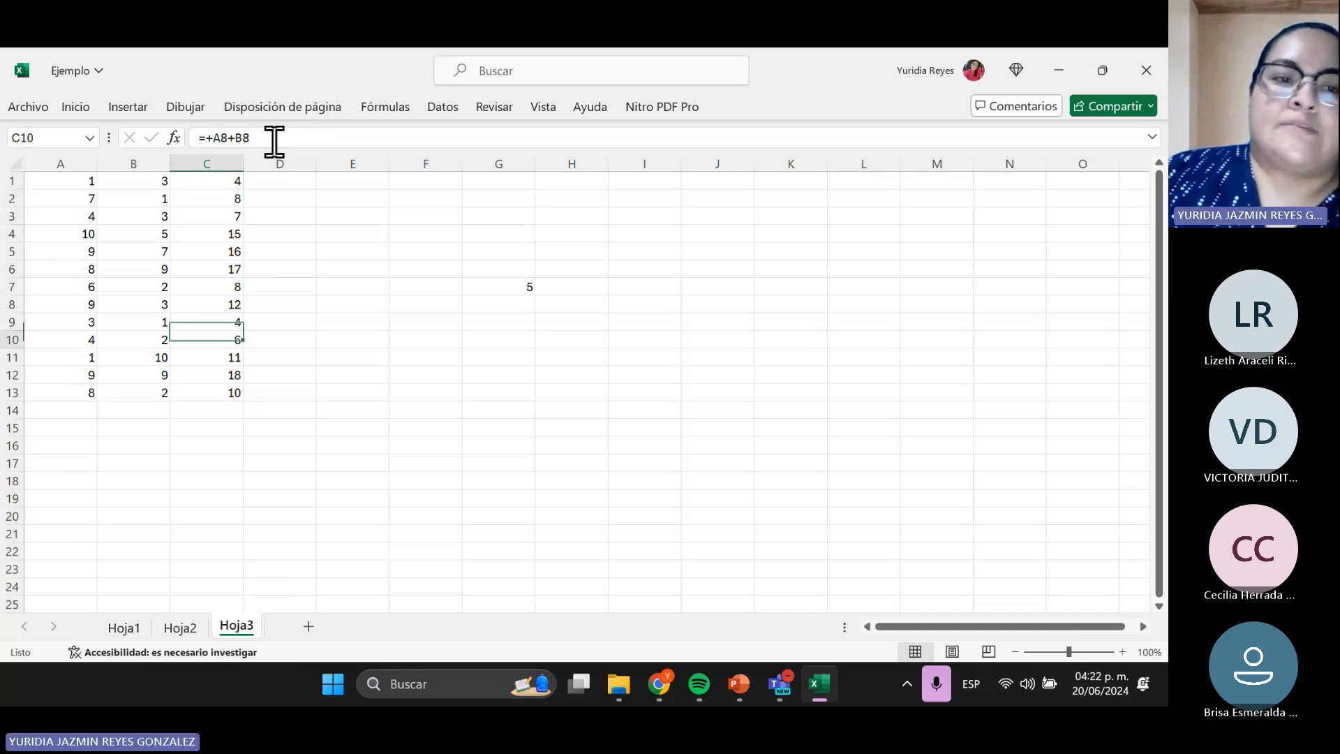
pyautogui.press('Down')
pyautogui.press('Up')
pyautogui.press('Up')
pyautogui.press('Up')
pyautogui.press('Up')
pyautogui.press('Up')
pyautogui.press('Up')
pyautogui.press('Up')
pyautogui.press('Up')
pyautogui.press('Up')
pyautogui.press('Up')
pyautogui.press('Up')
pyautogui.press('Up')
pyautogui.press('Up')
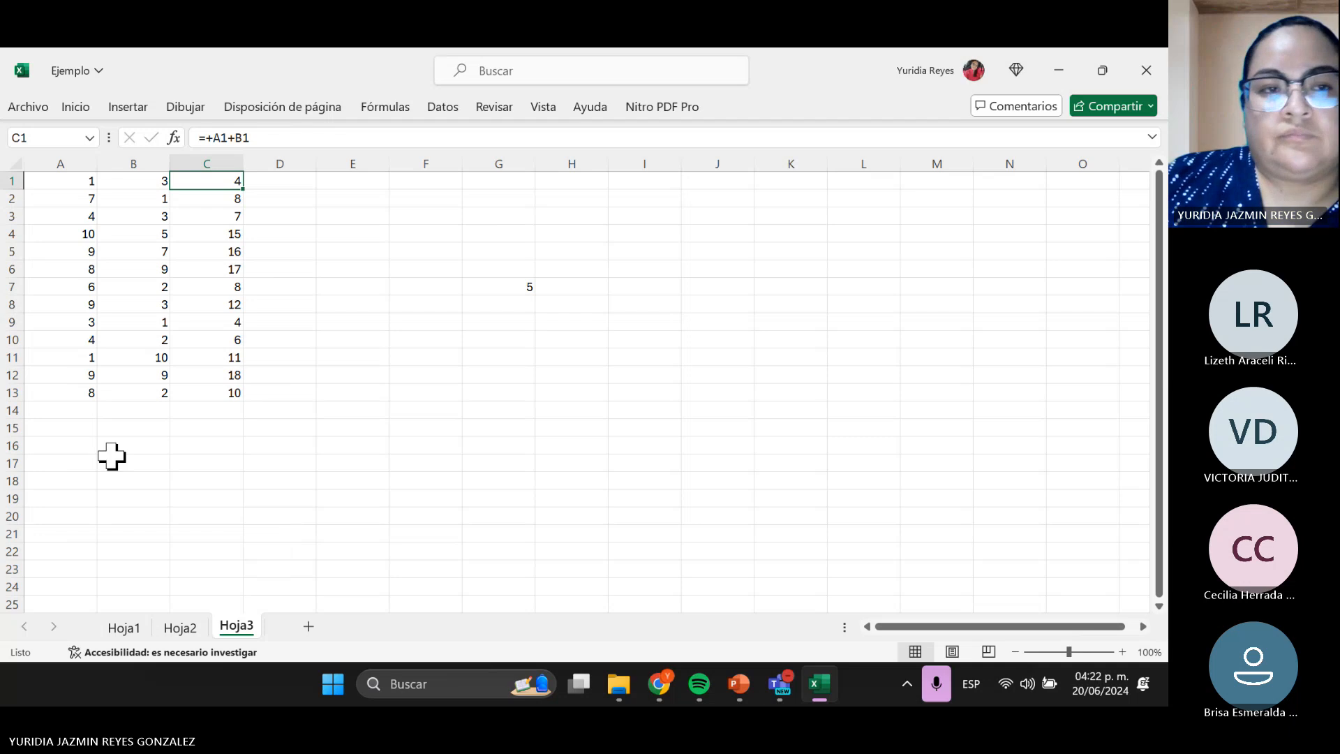
# - Show slide 64, Funciones Internas, in the PowerPoint presentation, and return to the Excel workbook to highlight the plus operator in C1's formula
pyautogui.click(737, 683)
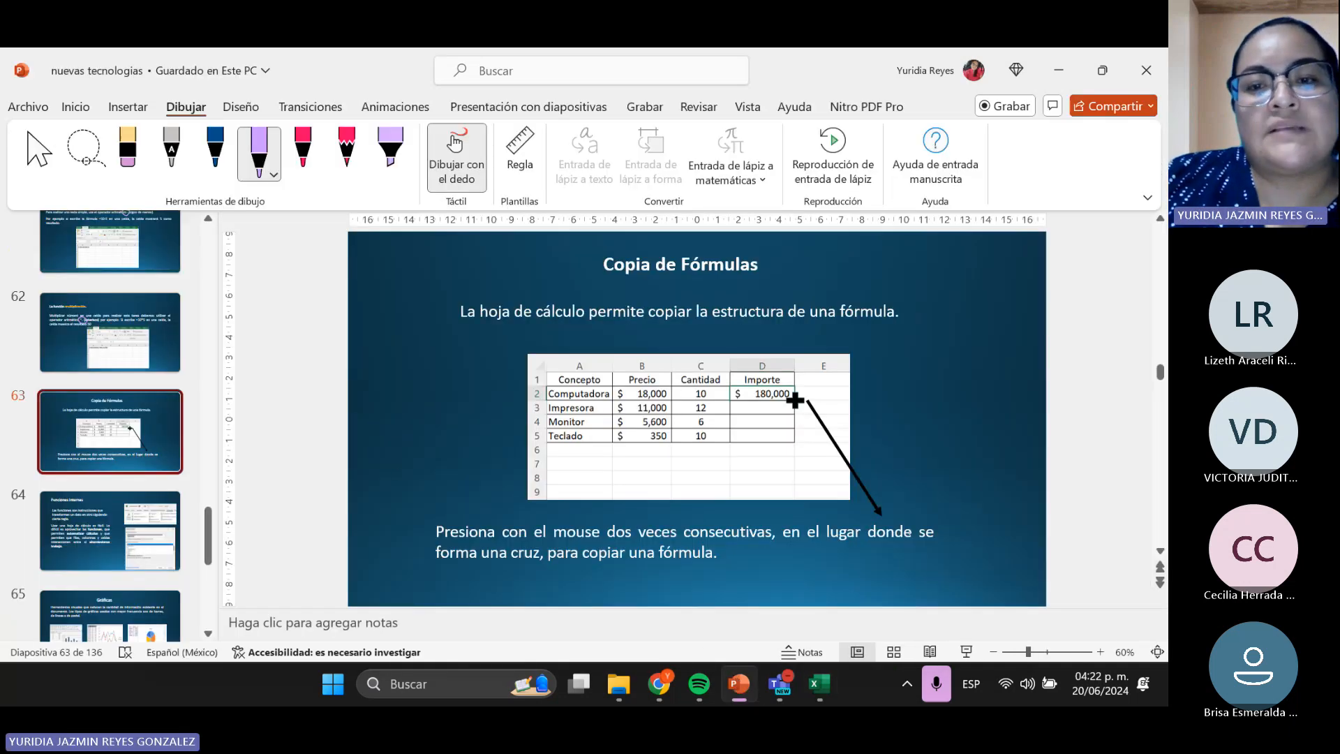
pyautogui.click(102, 530)
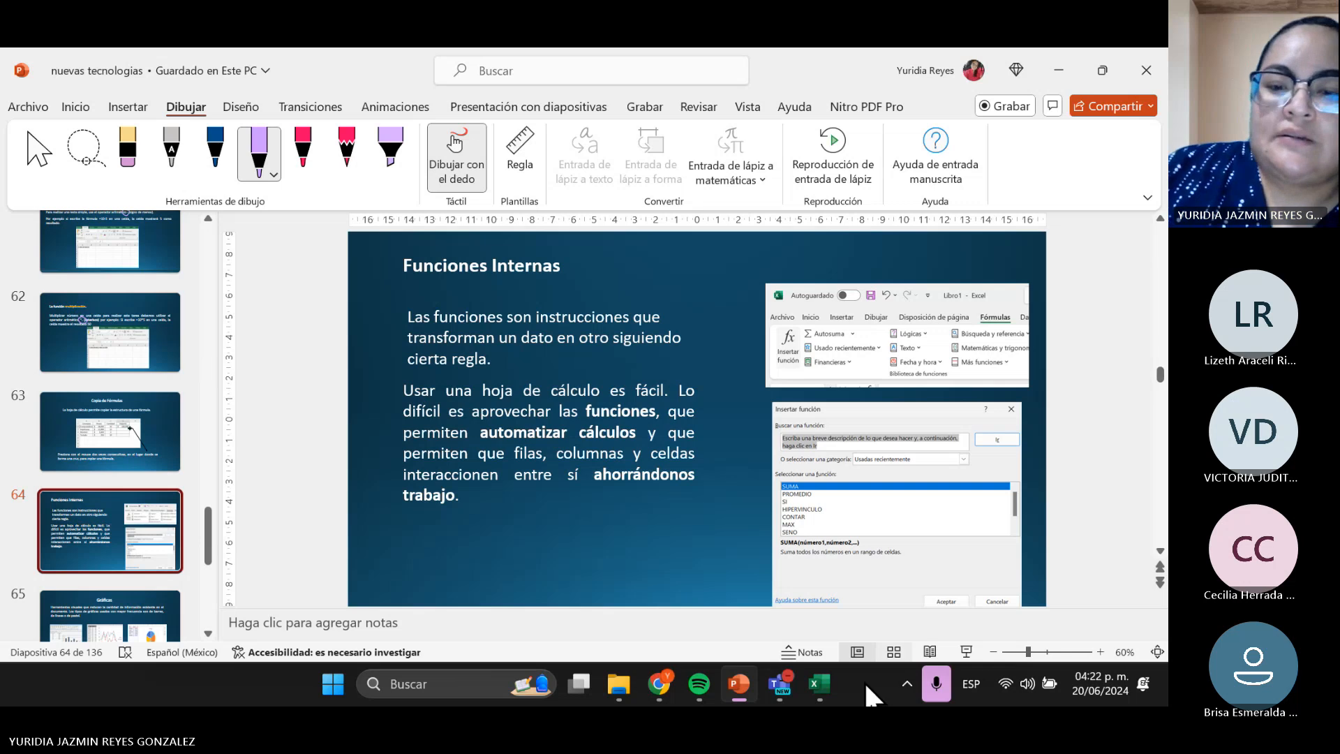
pyautogui.click(815, 684)
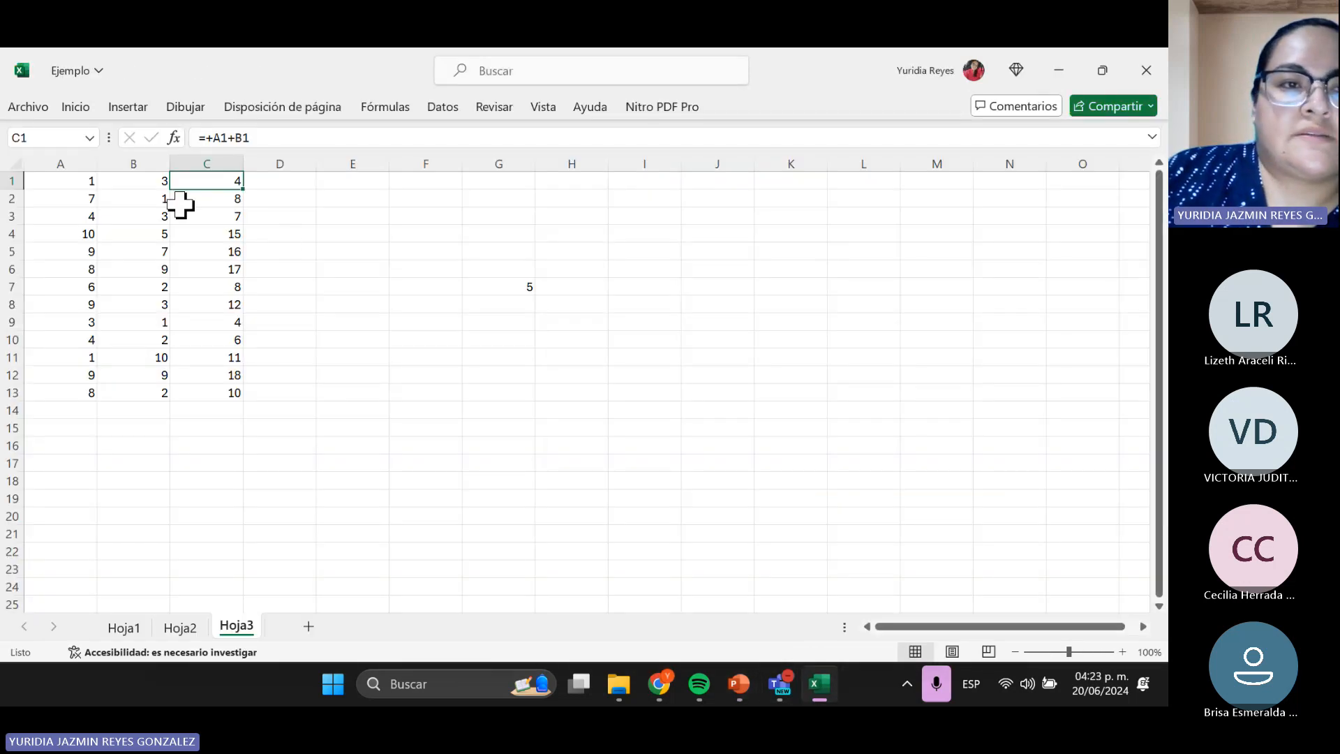
pyautogui.click(239, 138)
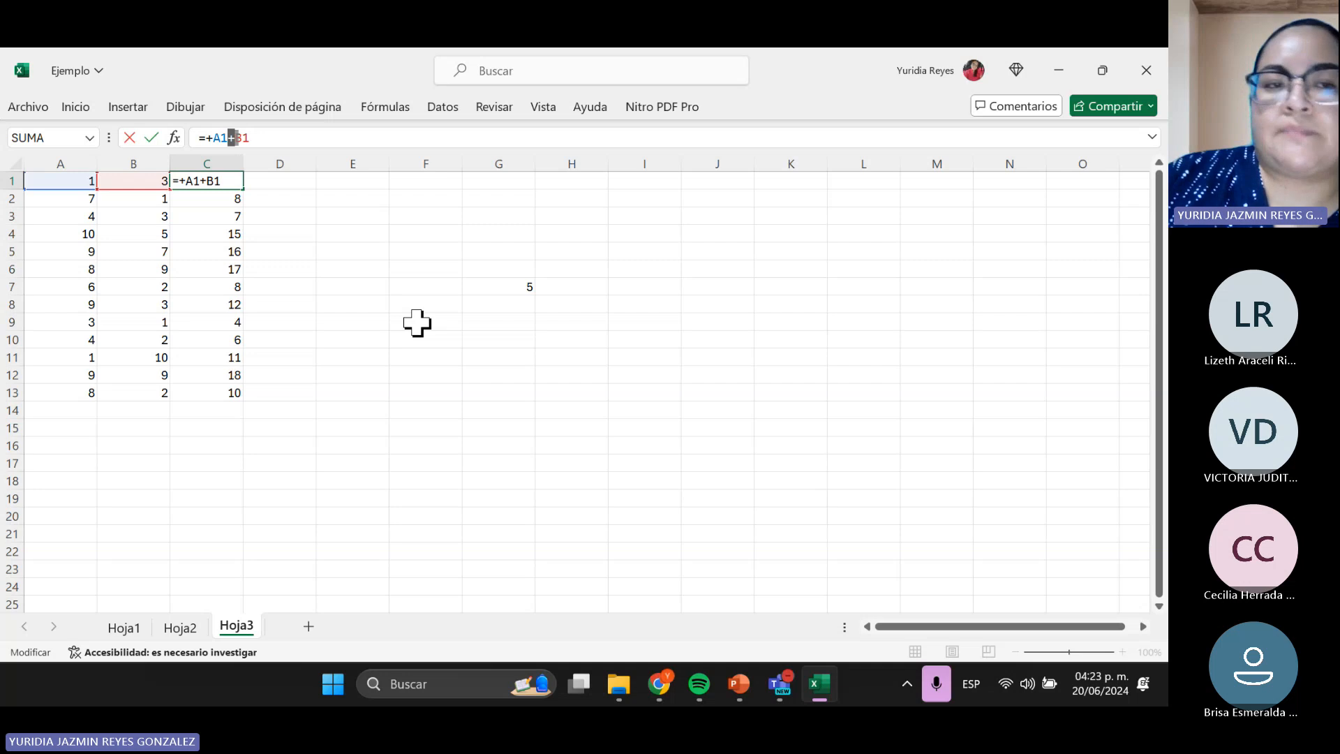
pyautogui.press('Return')
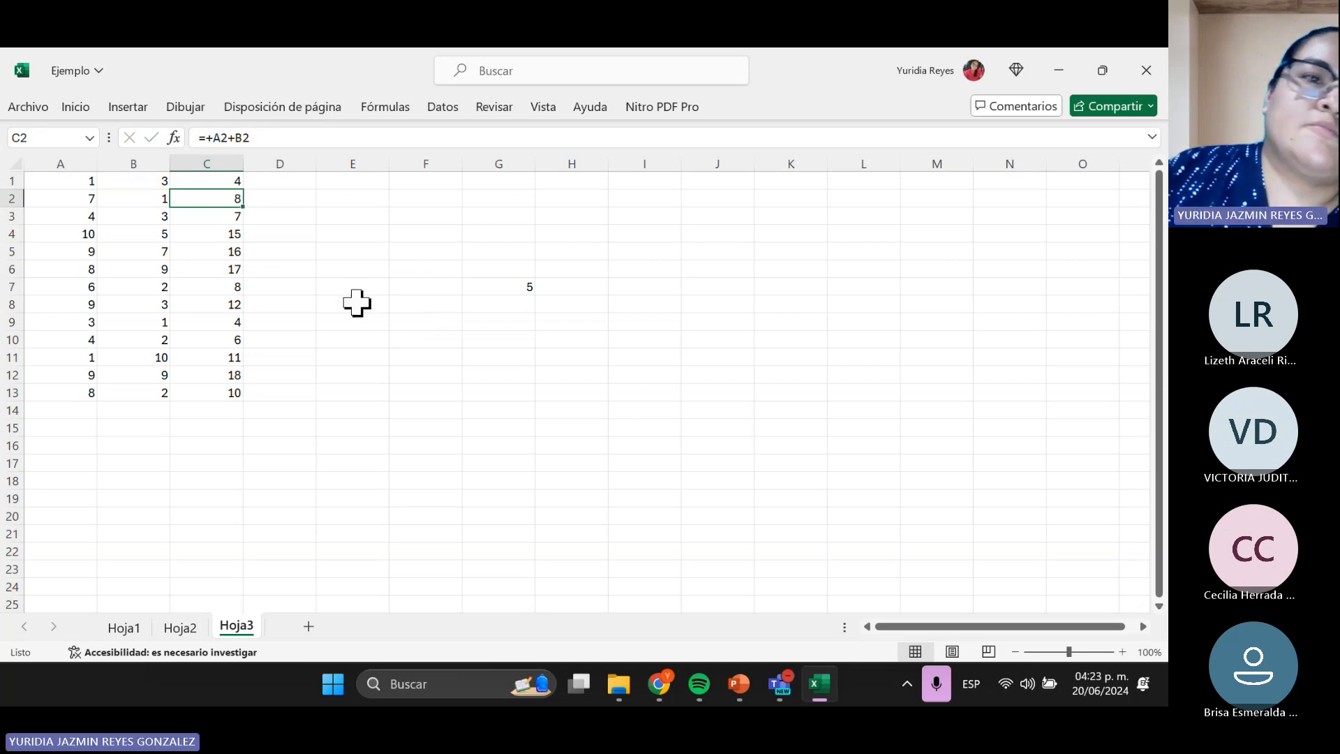
# - Clear the contents of the range F6:H9, including the fixed-number formula in cell G7
pyautogui.moveTo(401, 321); pyautogui.dragTo(554, 274)
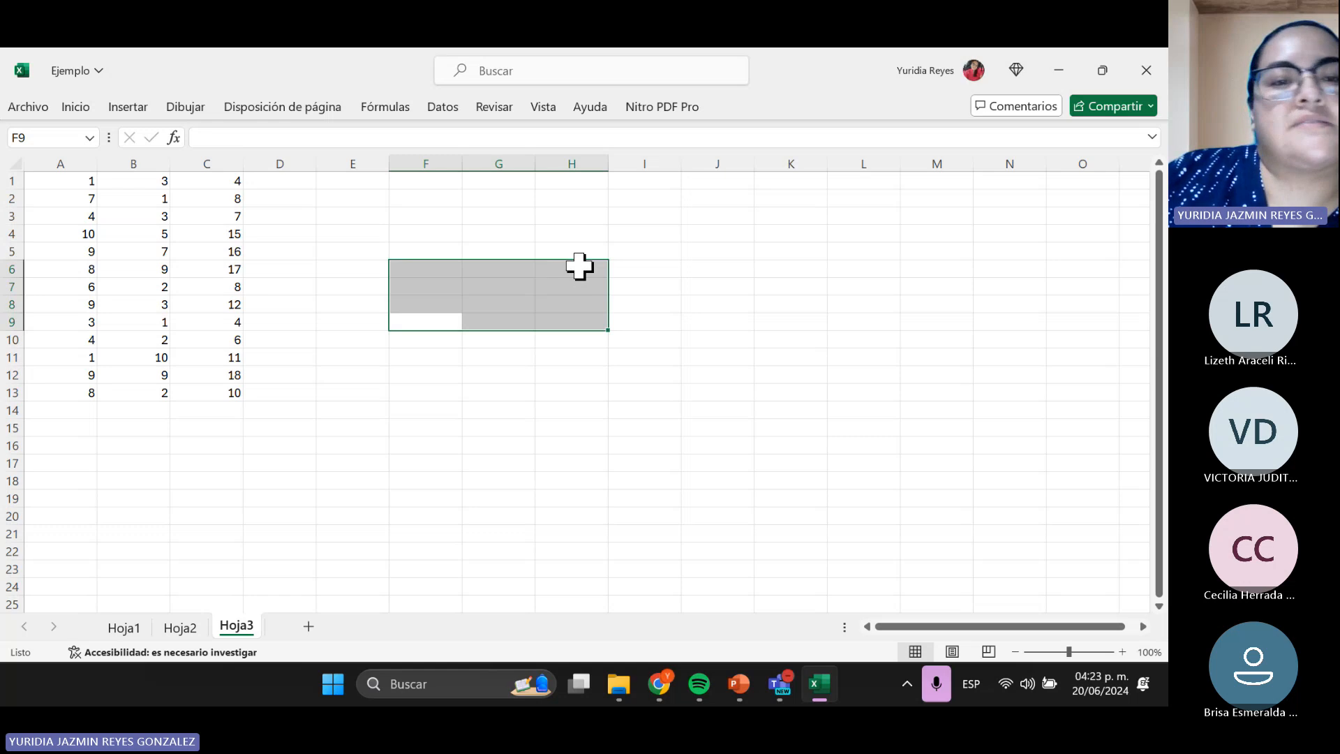
pyautogui.click(486, 253)
pyautogui.moveTo(757, 684)
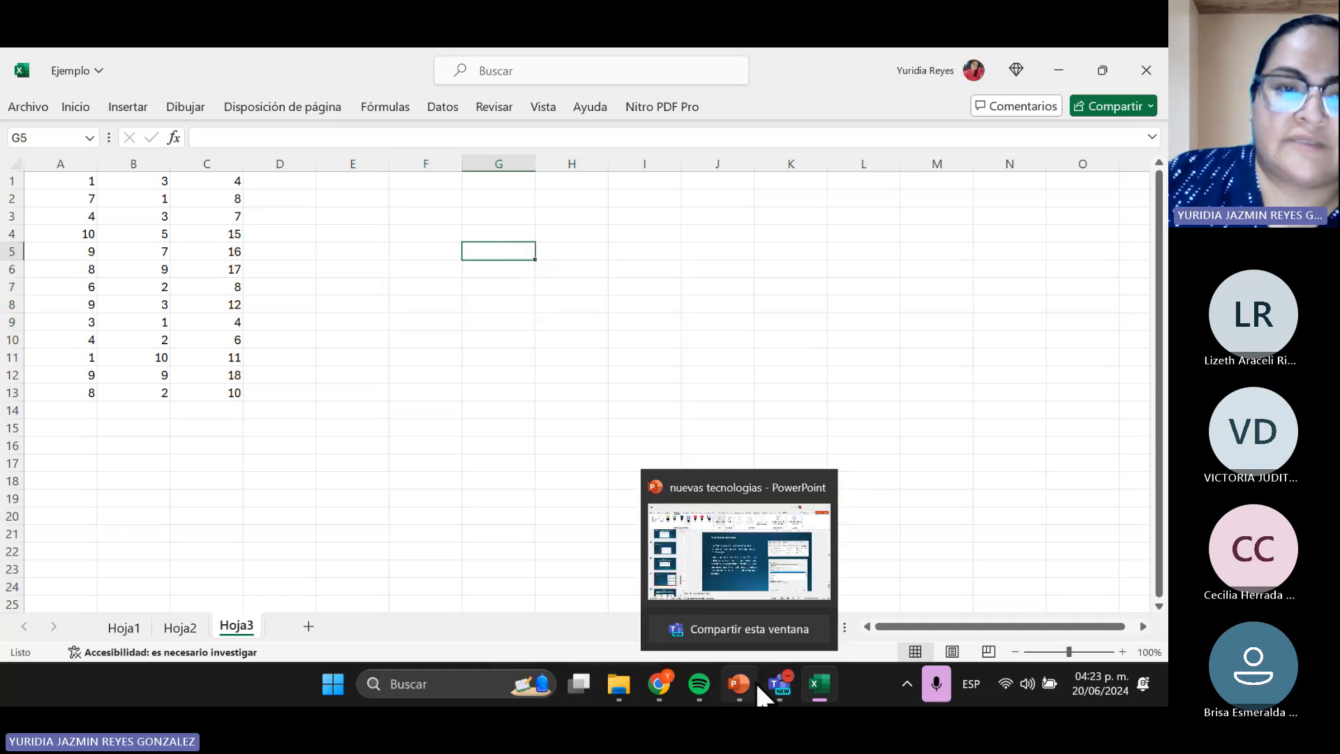
# - Switch to the PowerPoint presentation to display the Funciones Internas slide
pyautogui.click(786, 583)
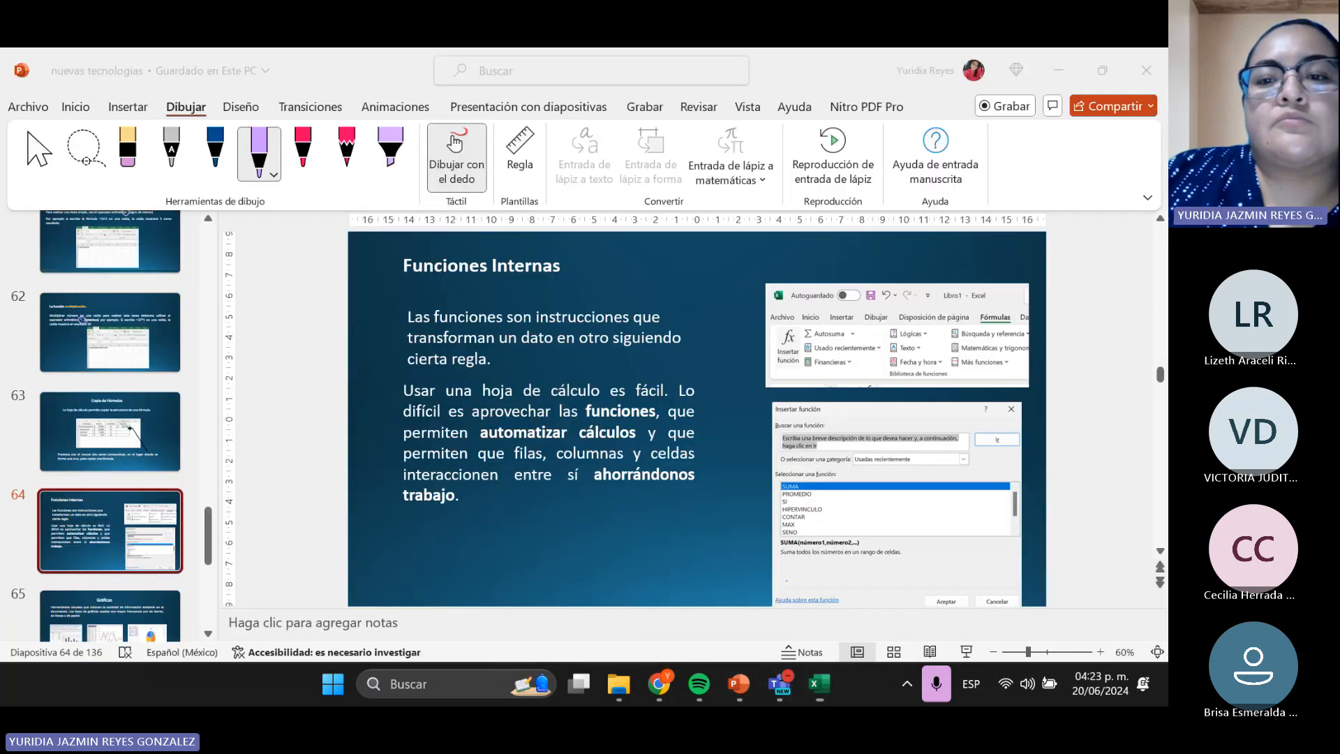
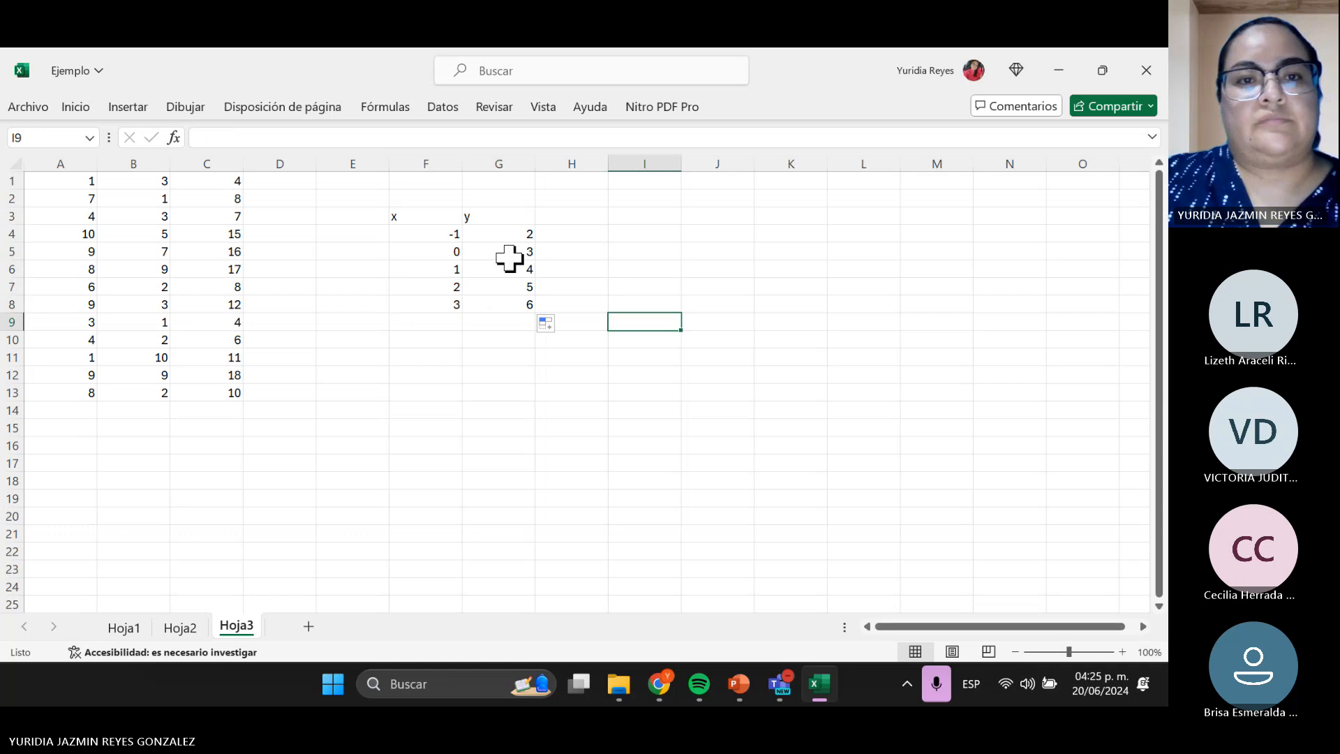
# - Insert a scatter chart with straight lines and markers from the x and y data in F3:G8, and move it below the table over columns A–F
pyautogui.moveTo(431, 217); pyautogui.dragTo(526, 307)
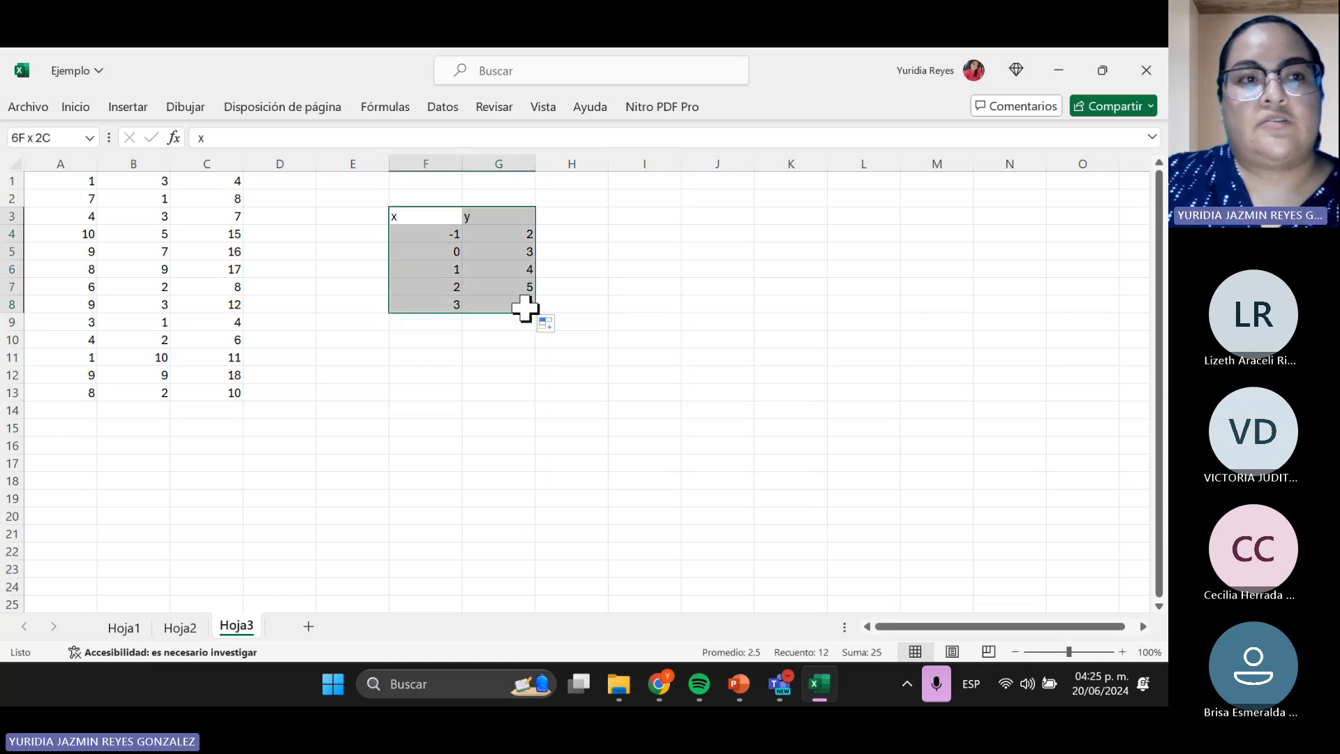
pyautogui.click(83, 114)
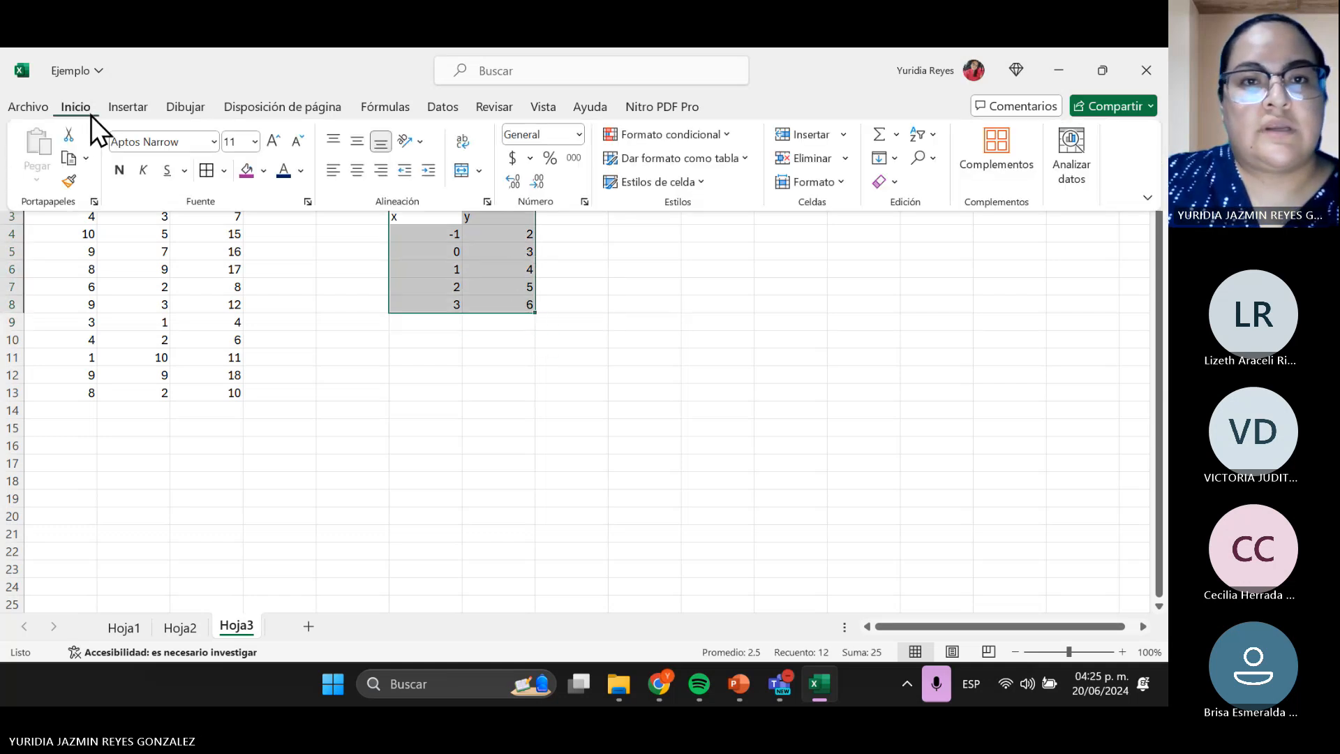
pyautogui.click(127, 111)
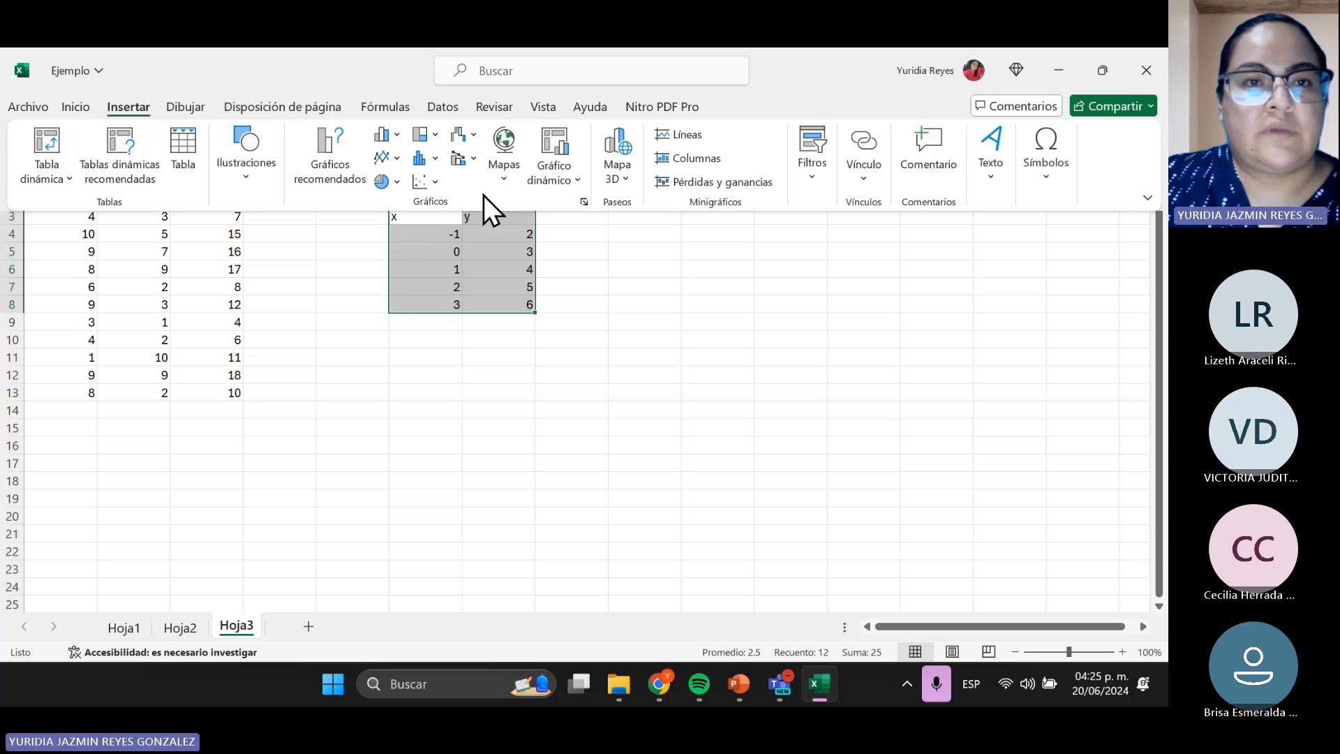
pyautogui.click(392, 156)
pyautogui.click(392, 156)
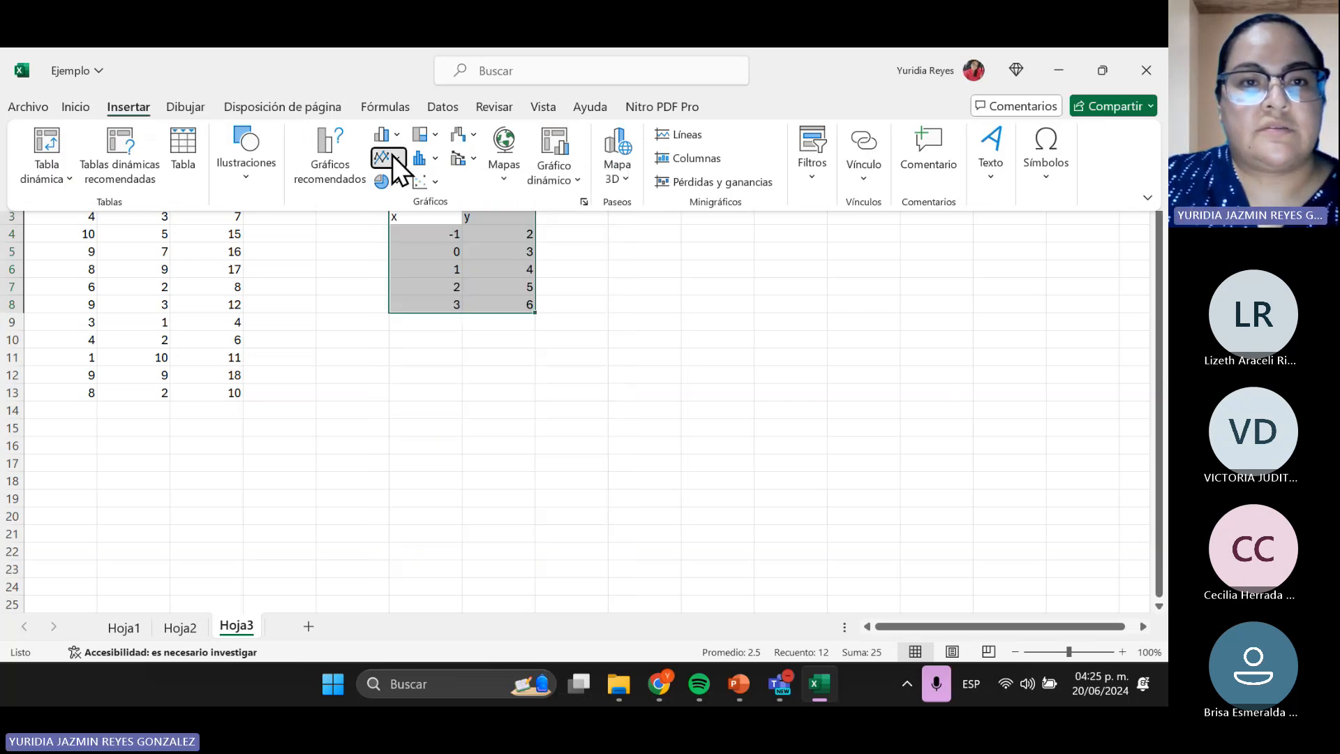
pyautogui.click(435, 183)
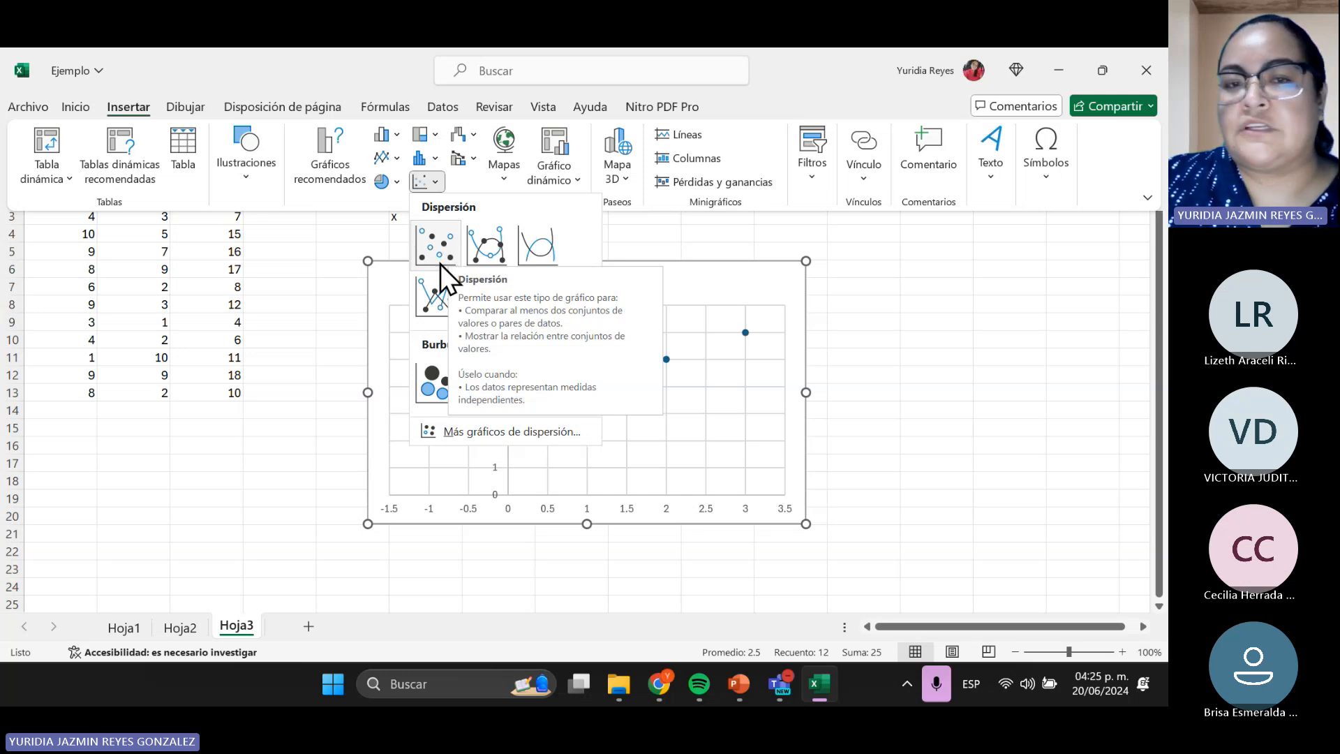
pyautogui.click(431, 297)
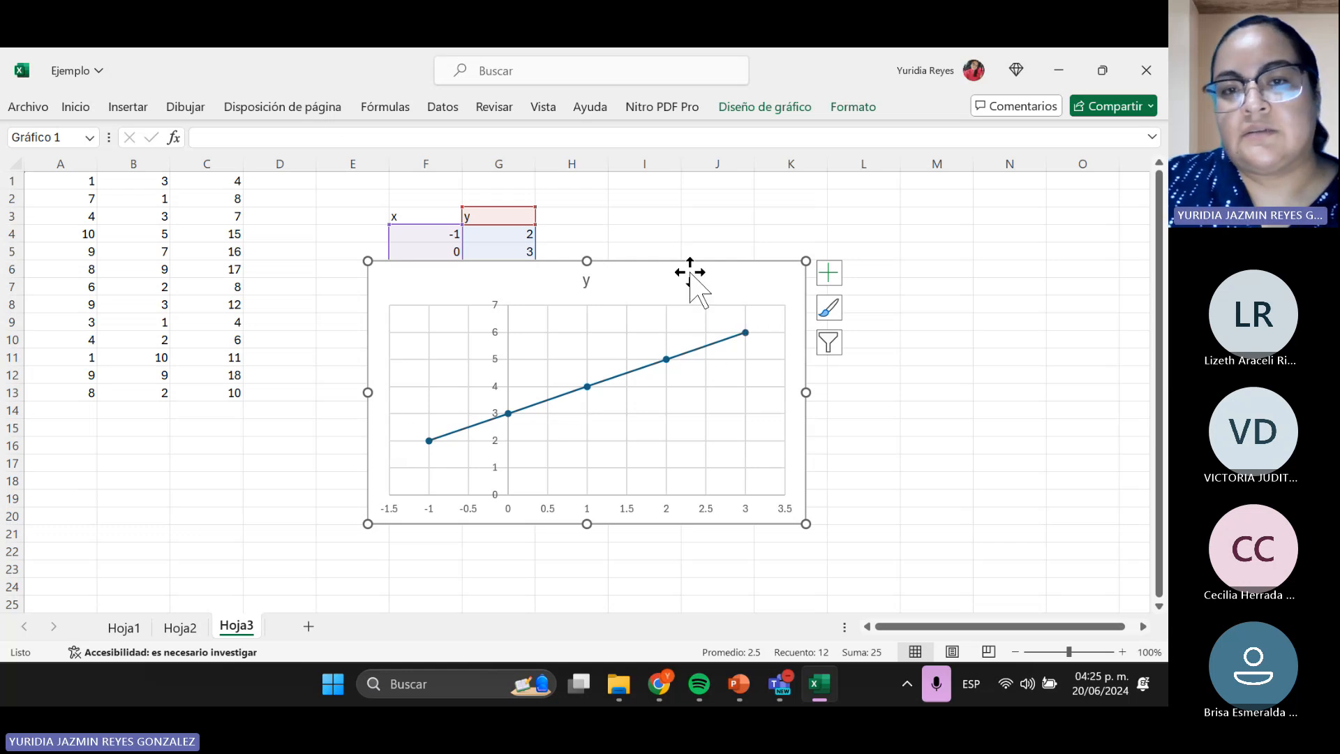
pyautogui.moveTo(691, 276); pyautogui.dragTo(349, 339)
pyautogui.click(744, 363)
# - Enter the header Color Favorito in I6 and list Azul, Blanco, Amarillo and Negro in I7:I10
pyautogui.click(649, 269)
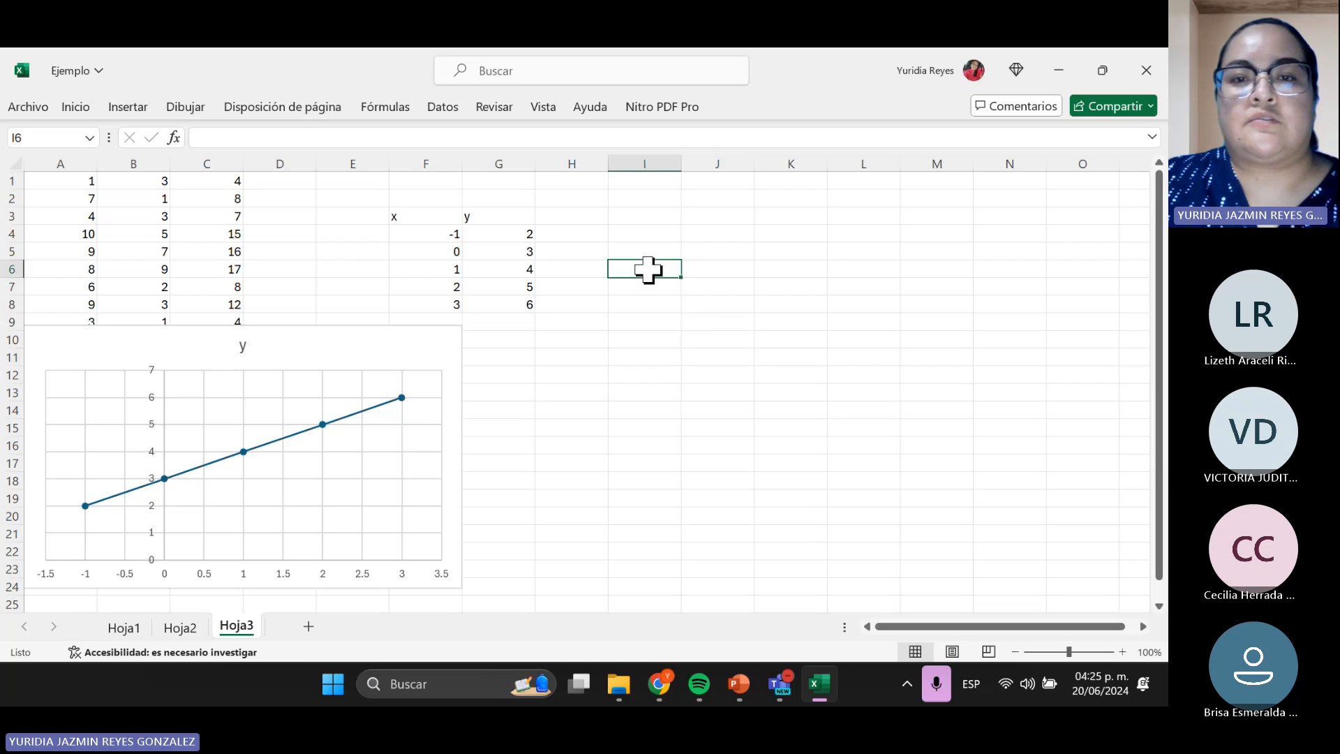
pyautogui.write('Color F')
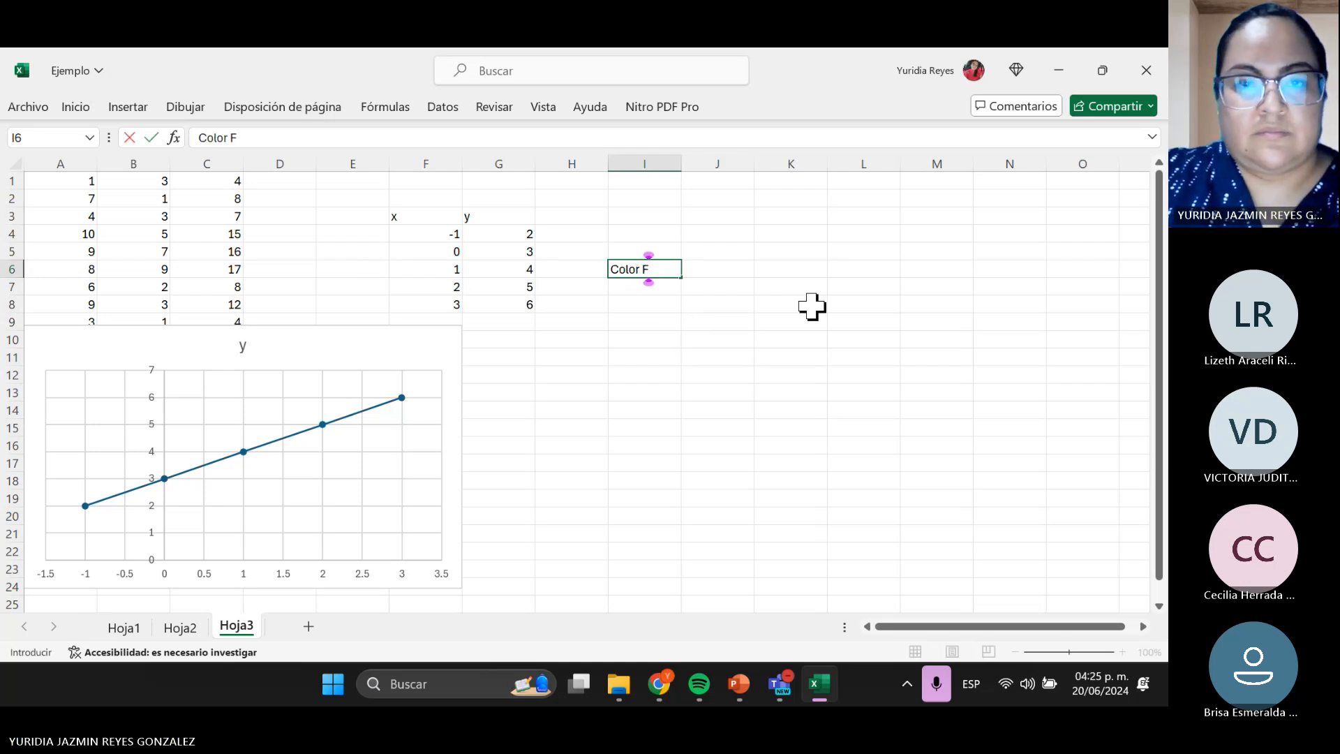
pyautogui.write('avorito')
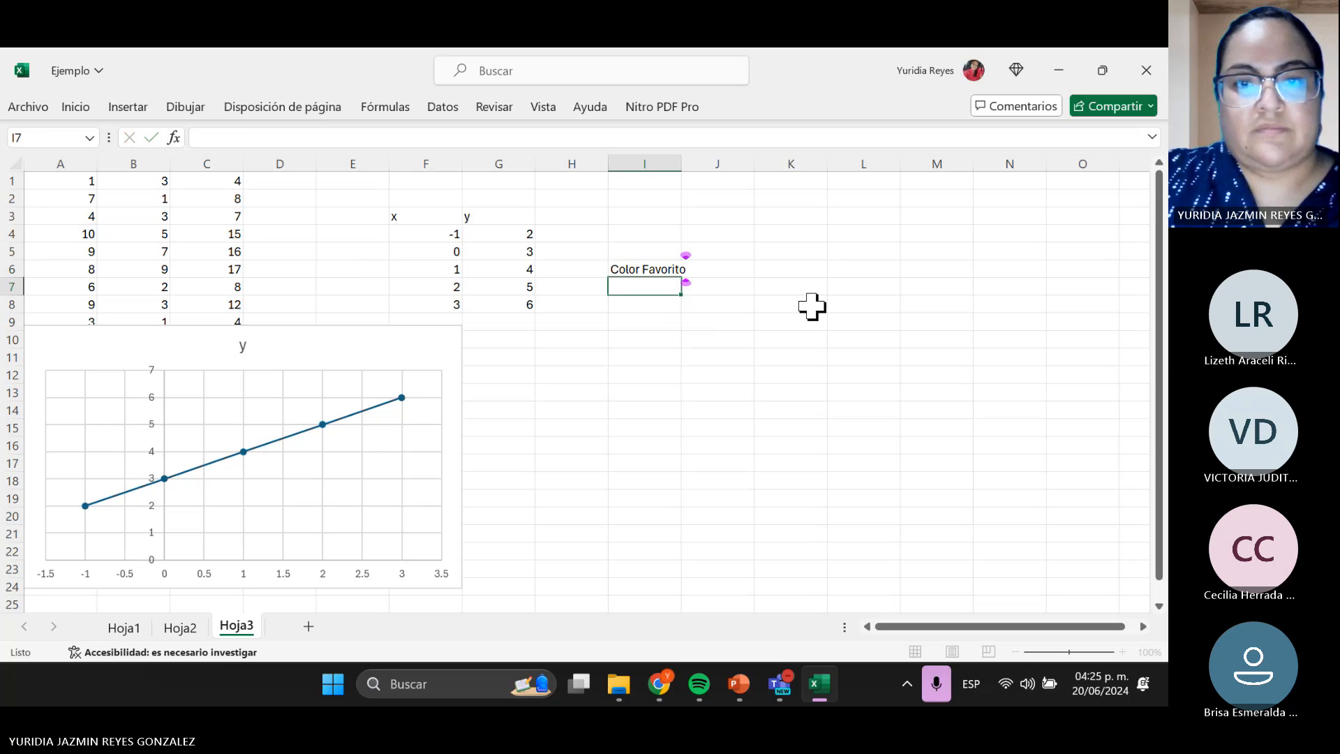
pyautogui.press('Return')
pyautogui.write('Azul')
pyautogui.press('Return')
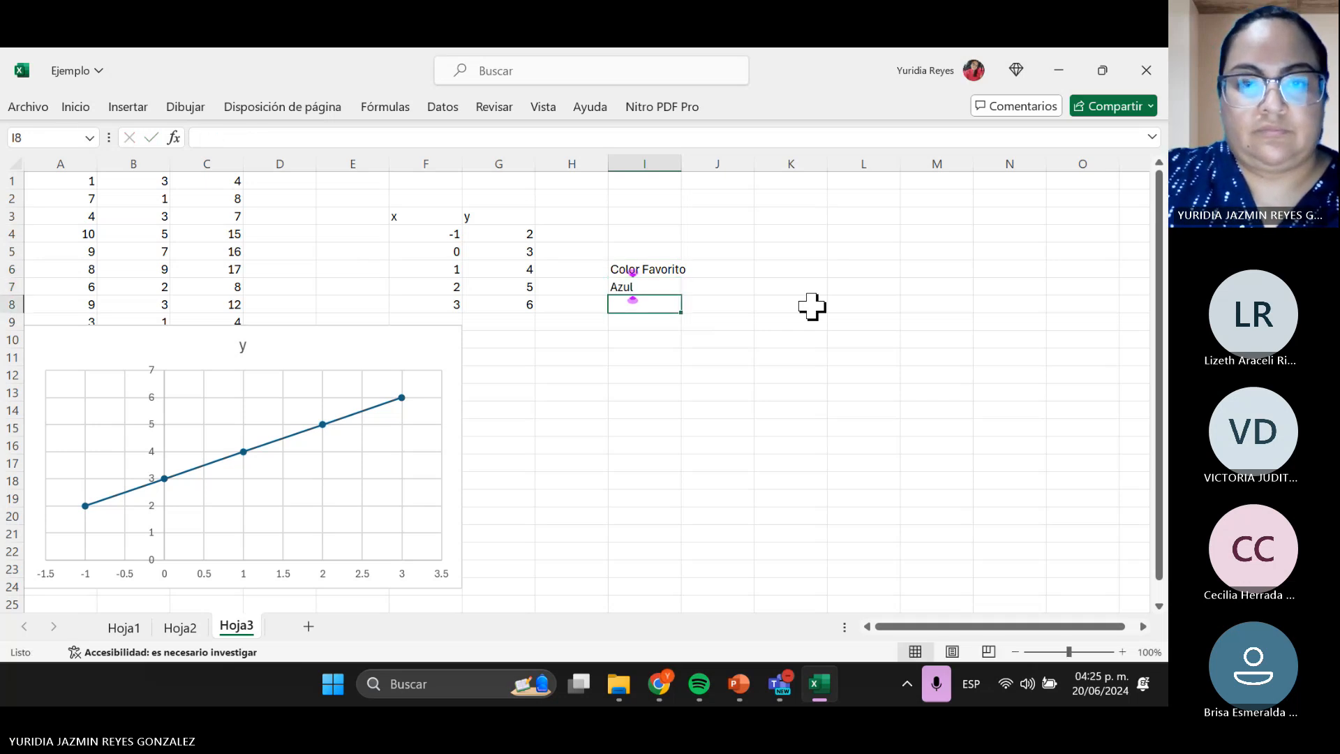
pyautogui.write('Blanco')
pyautogui.press('Return')
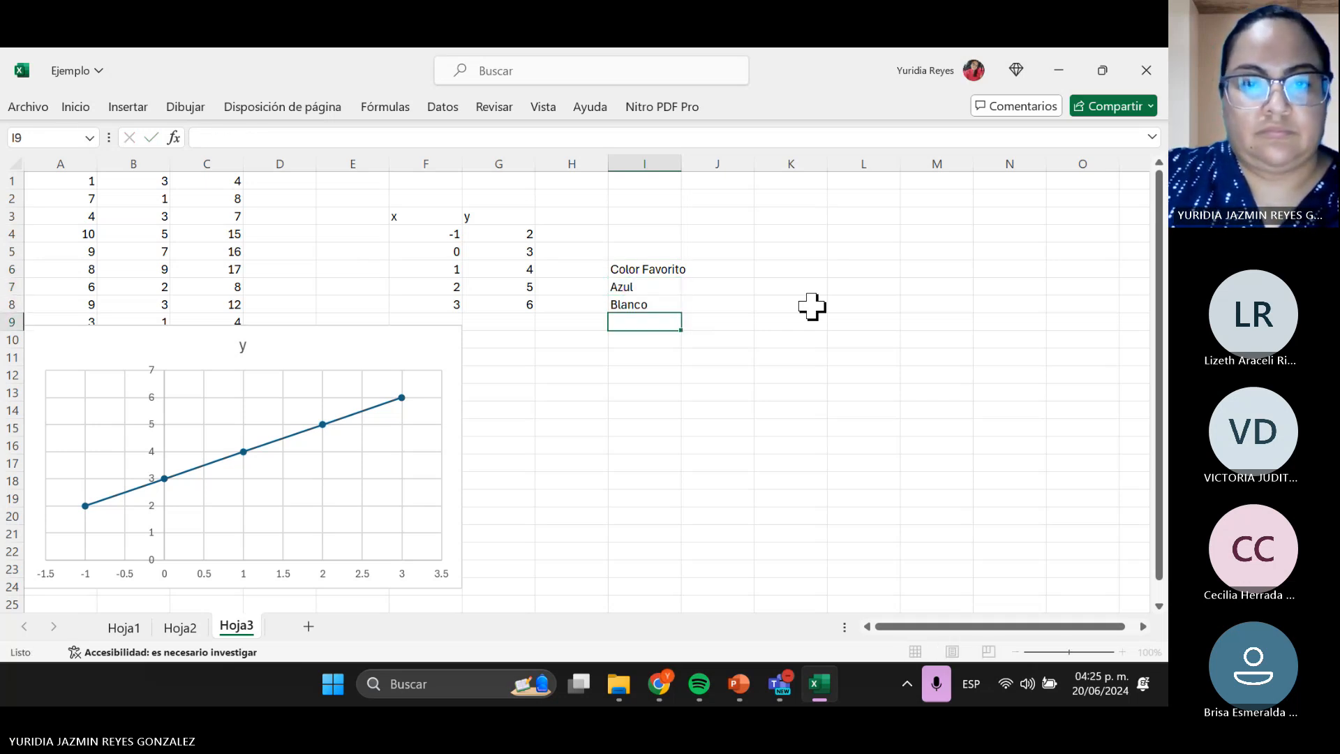
pyautogui.write('Amarillo')
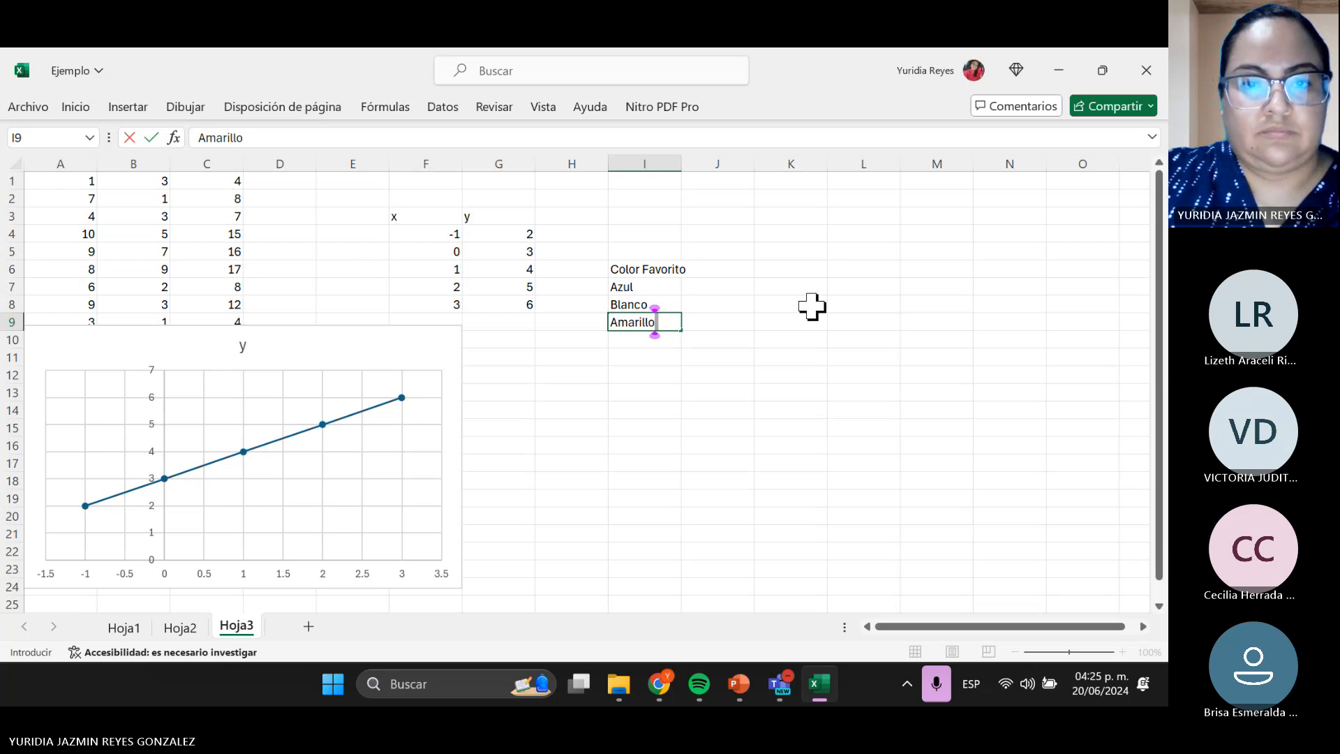
pyautogui.press('Return')
pyautogui.write('negro')
pyautogui.press('Return')
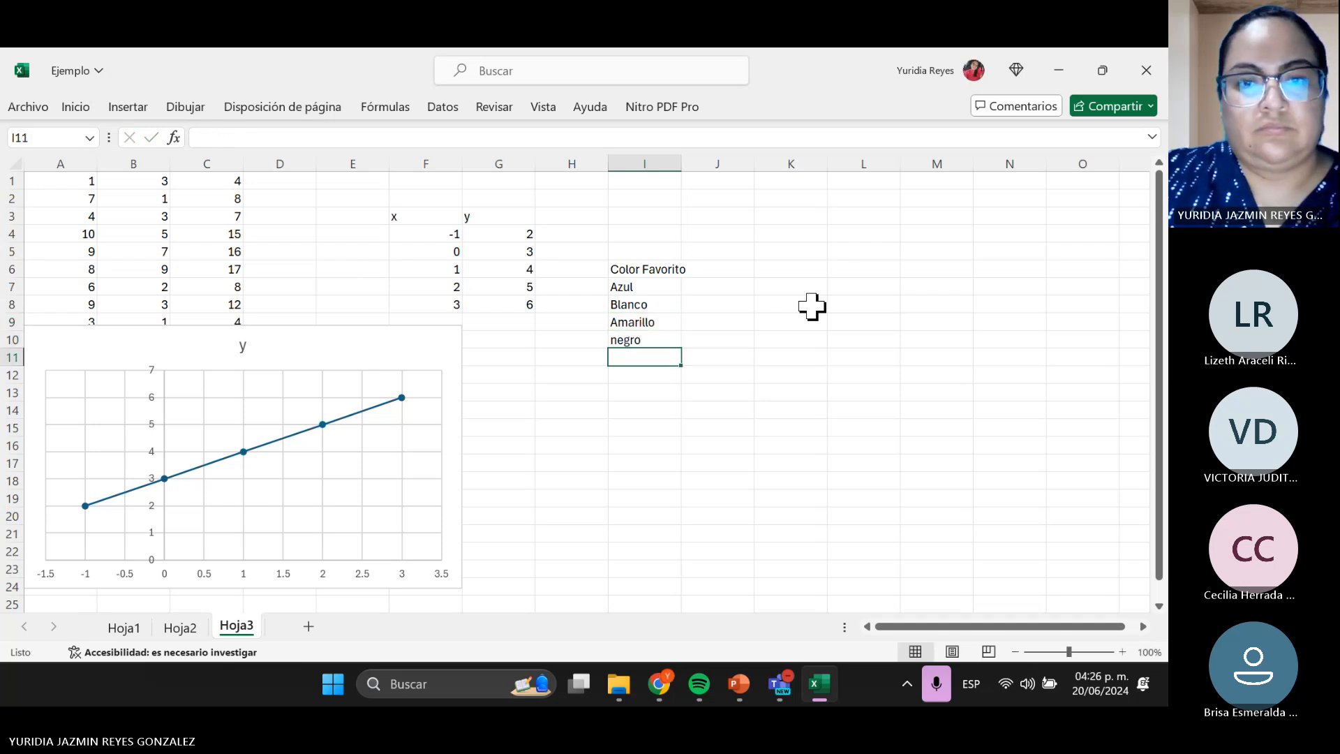
pyautogui.click(630, 340)
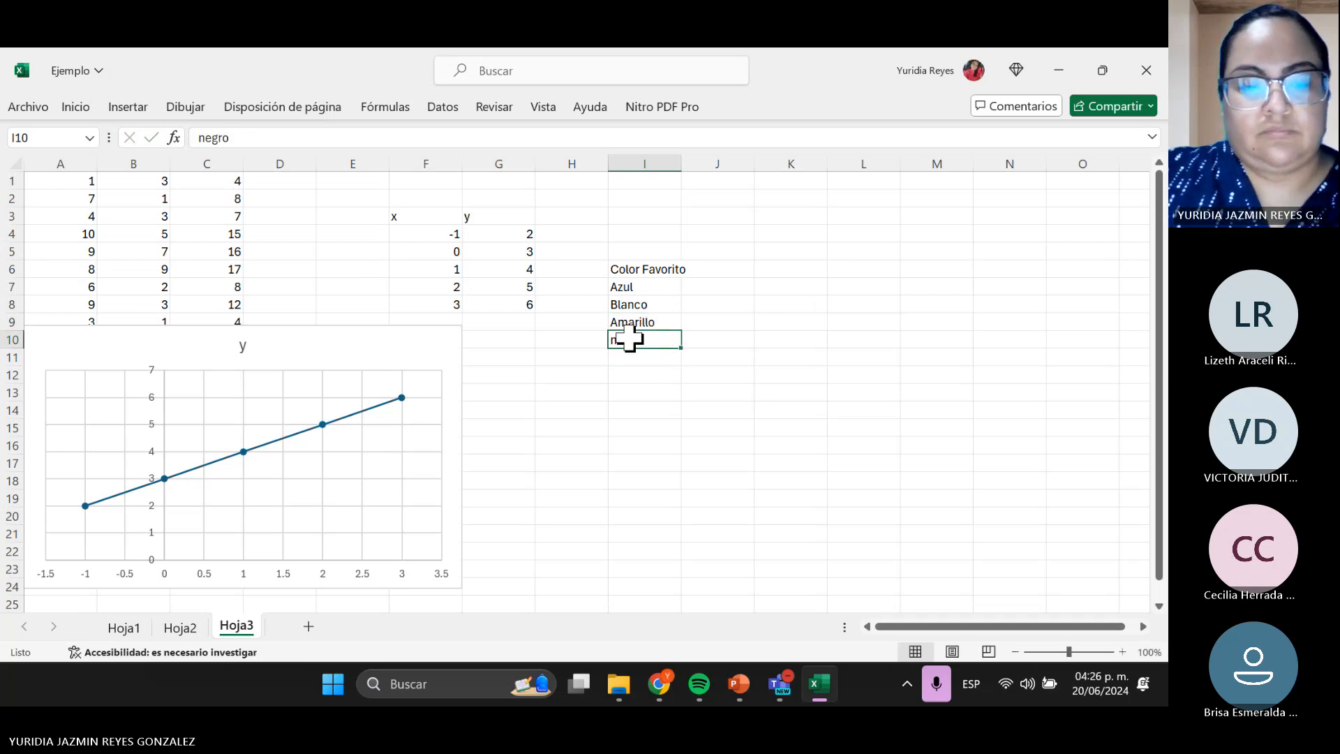
pyautogui.write('Negro')
pyautogui.press('Up')
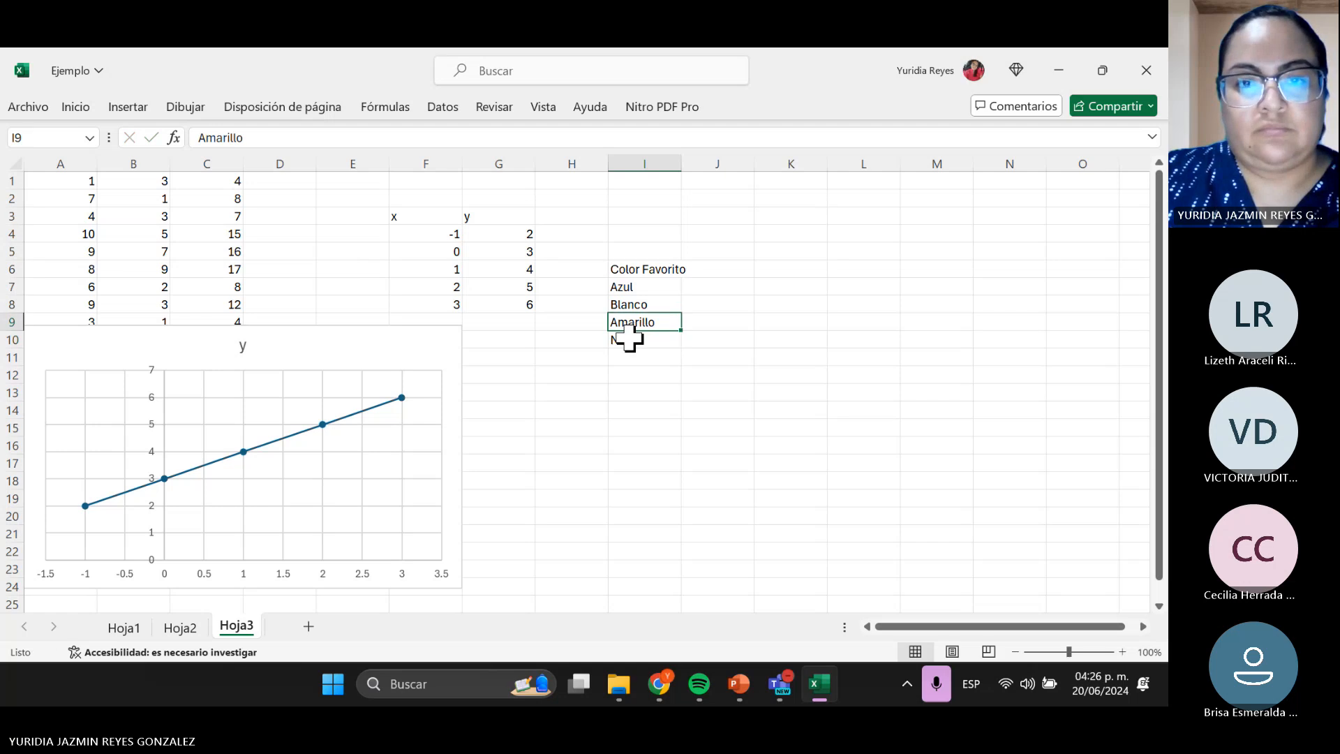
# - Enter the header Votos in cell J6, beside Color Favorito
pyautogui.press('Up')
pyautogui.press('Up')
pyautogui.press('Up')
pyautogui.press('Right')
pyautogui.write('V')
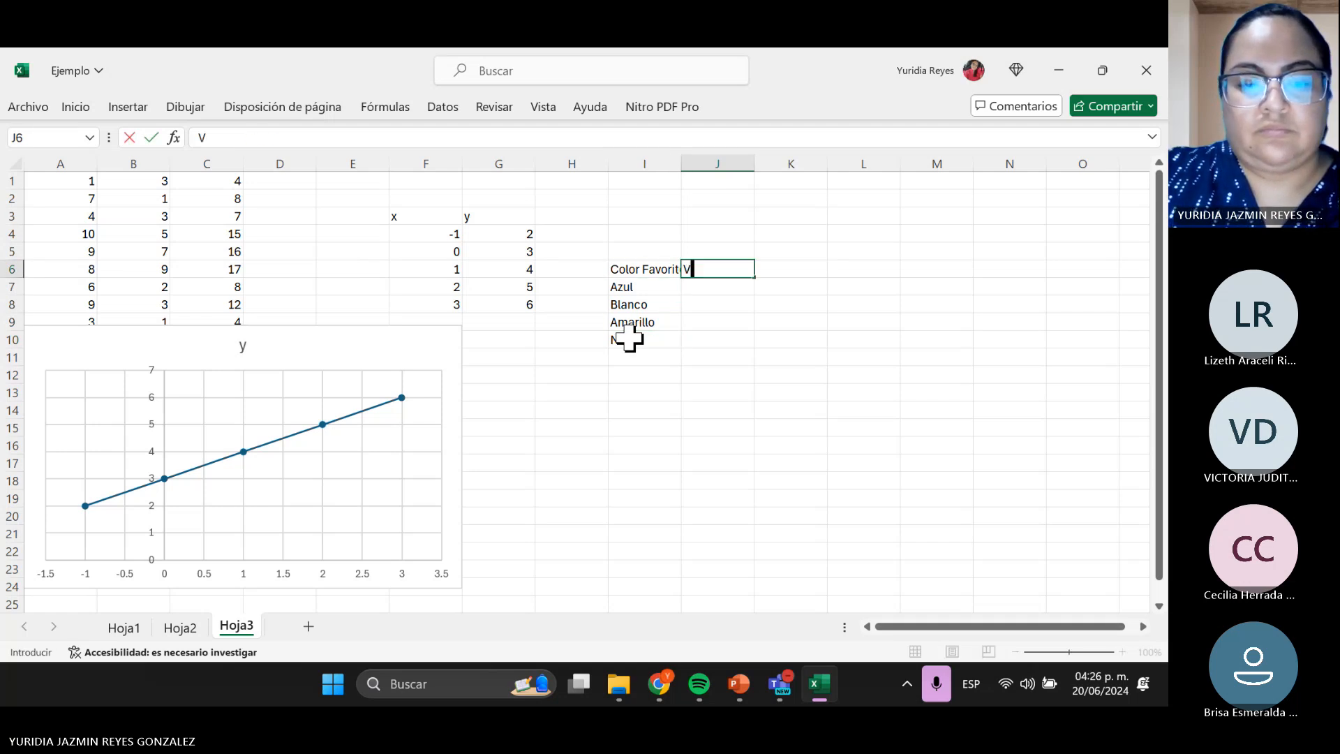
pyautogui.write('otos')
pyautogui.press('Return')
# - Generate random votes with ALEATORIO.ENTRE(1,10) in J7 and copy the formula down to J10
pyautogui.write('+')
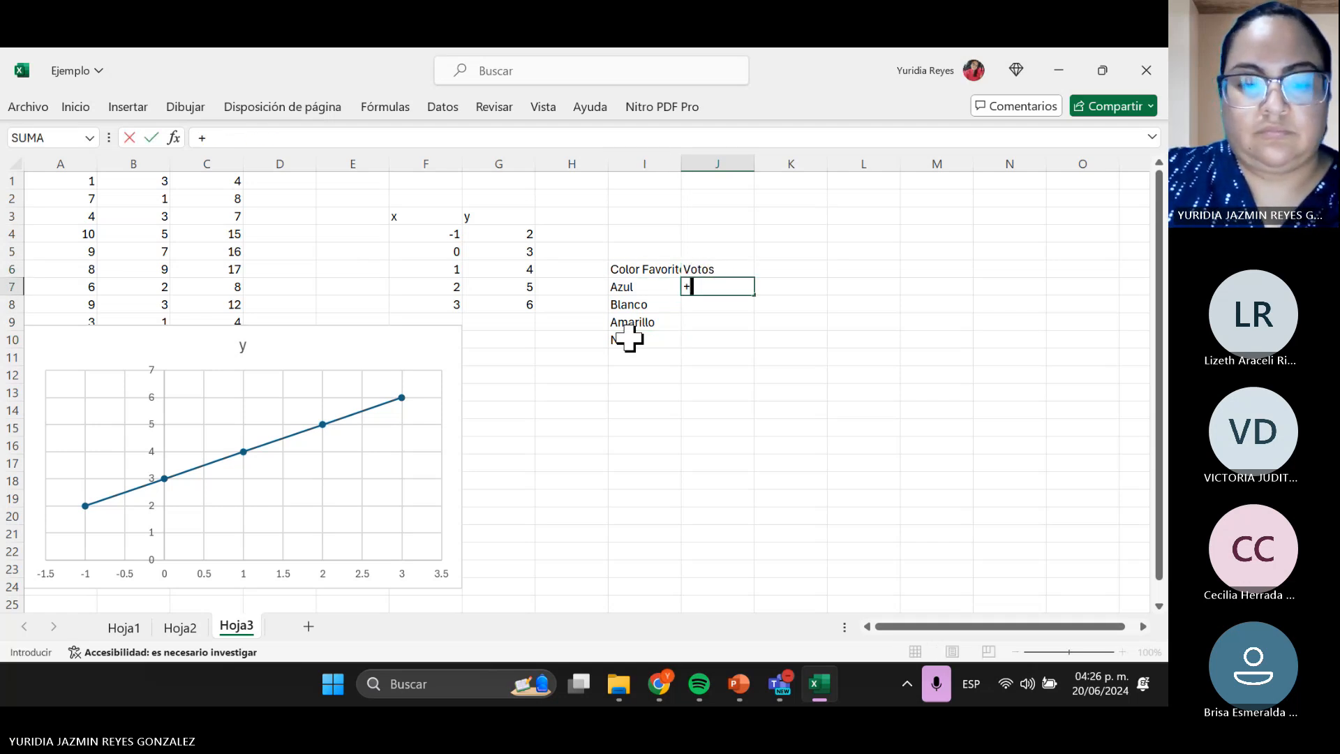
pyautogui.write('alea')
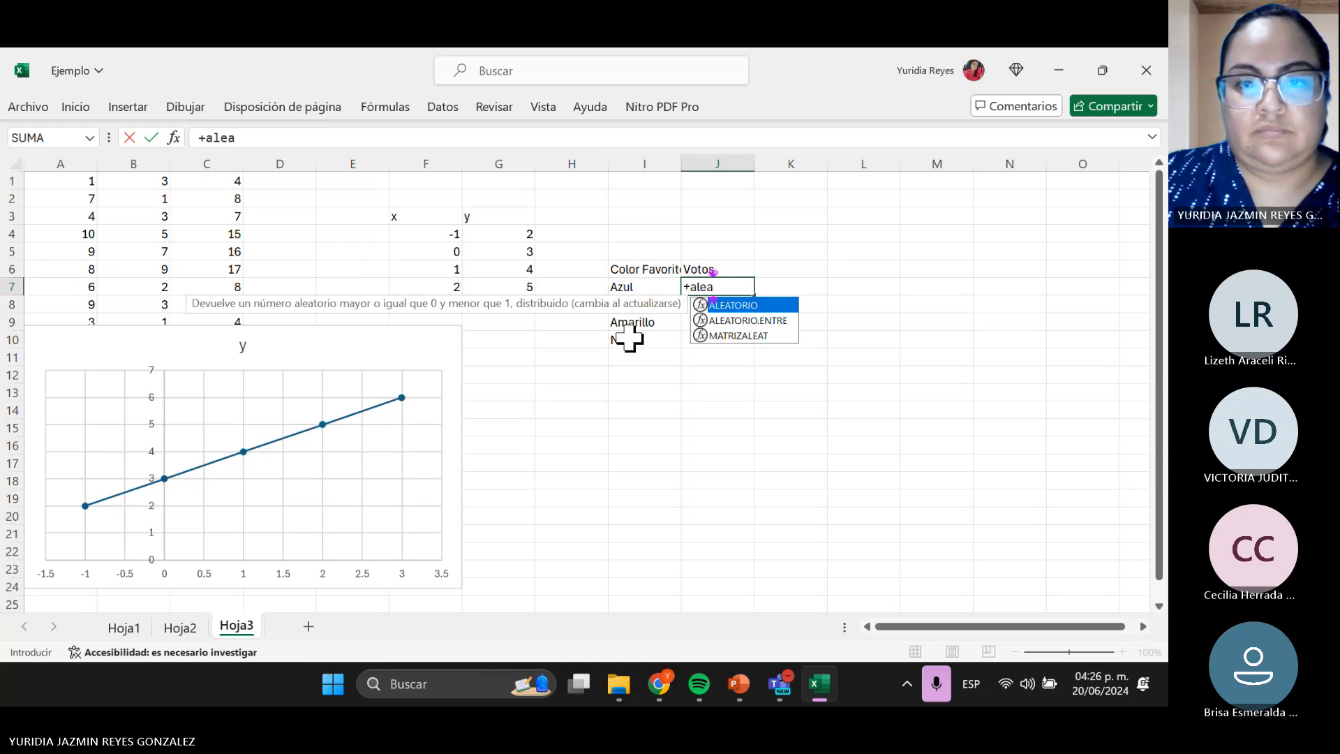
pyautogui.doubleClick(750, 321)
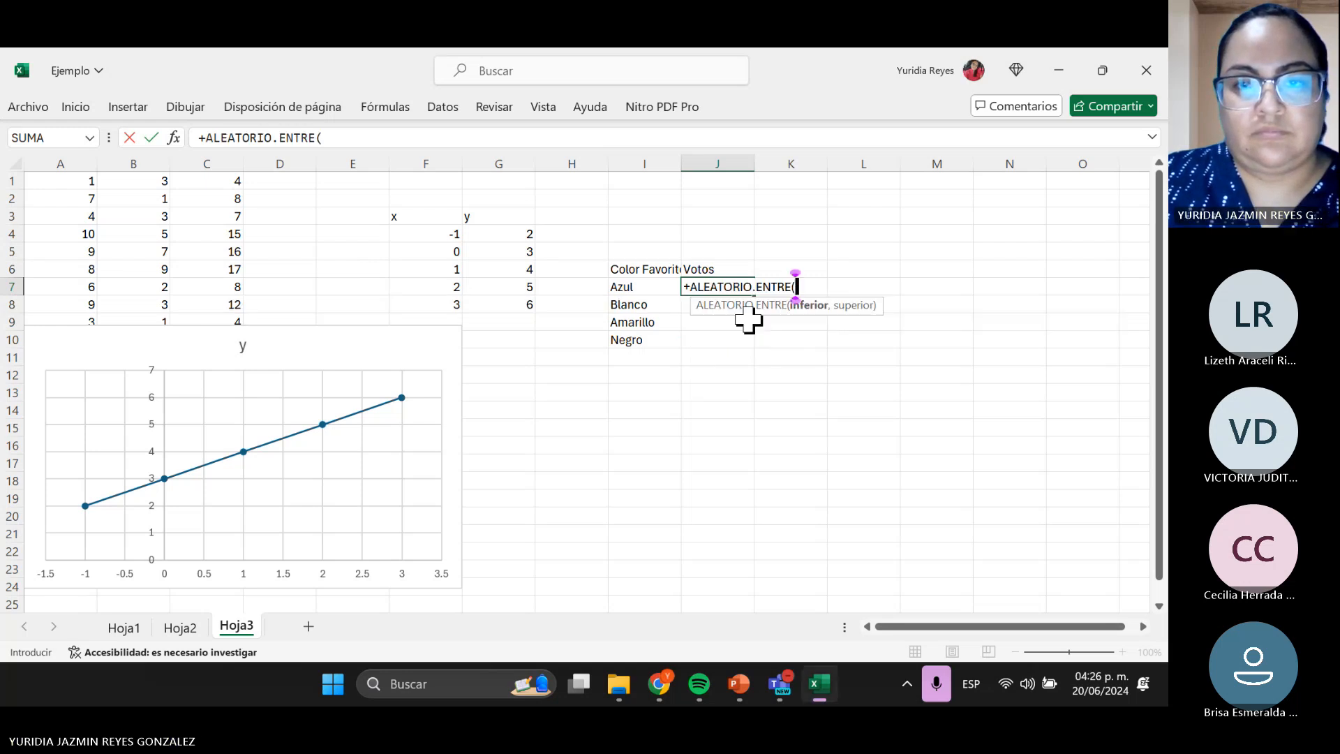
pyautogui.write('1,10')
pyautogui.press('Return')
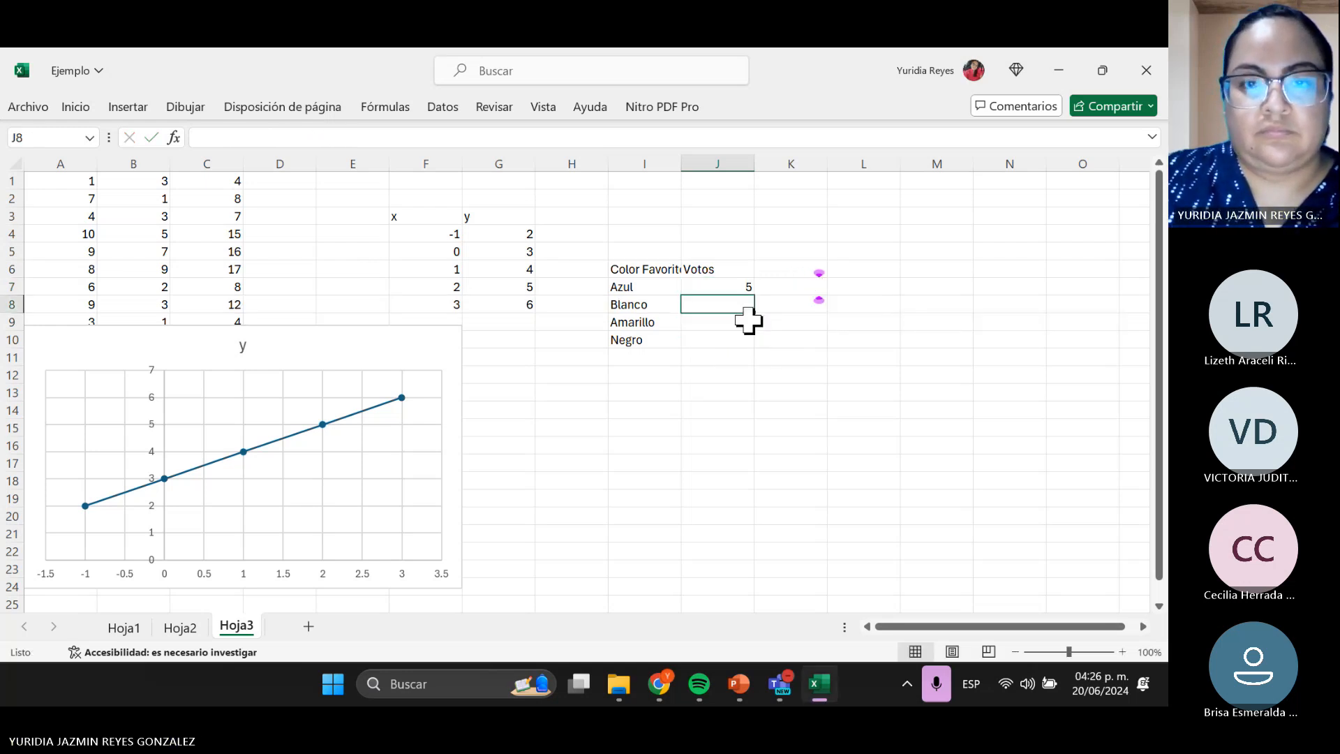
pyautogui.click(738, 285)
pyautogui.moveTo(754, 296); pyautogui.dragTo(746, 350)
# - Replace the random-number formulas in J7:J10 with their fixed values
pyautogui.hotkey('ctrl', 'c')
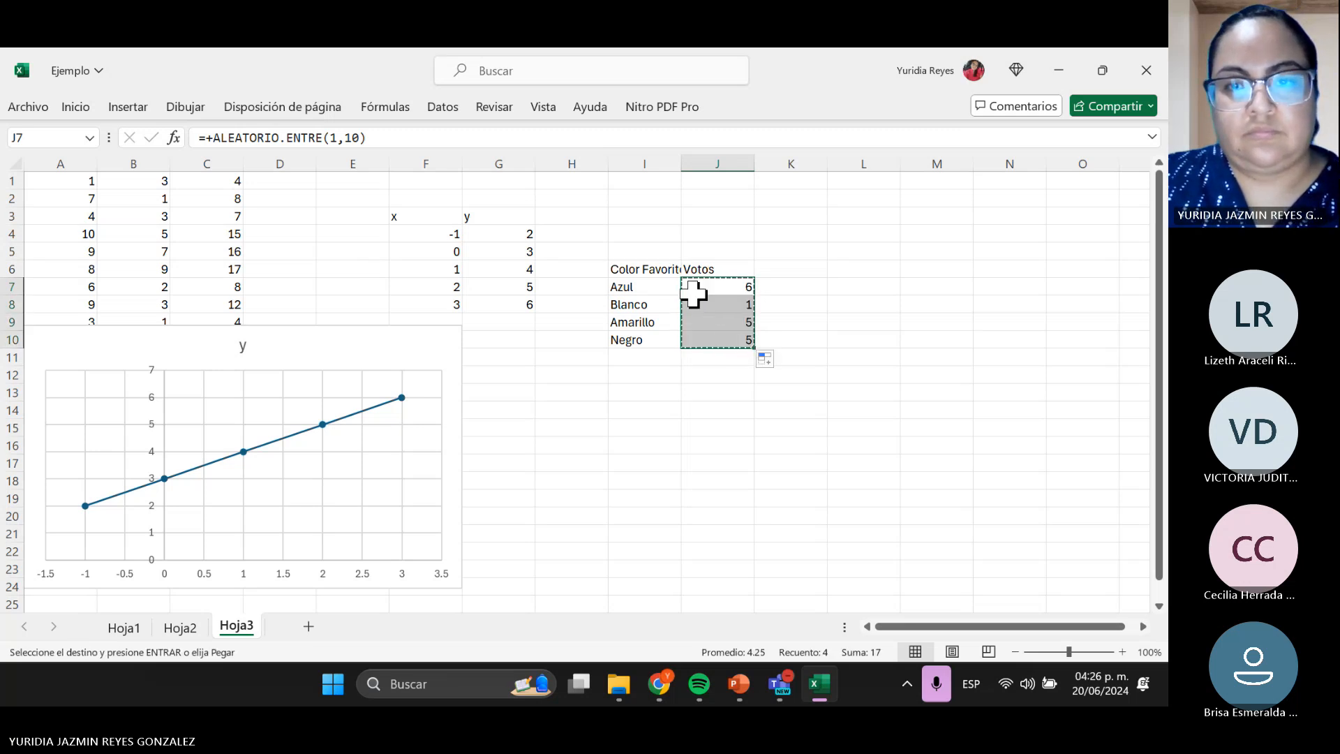
pyautogui.rightClick(694, 296)
pyautogui.click(764, 250)
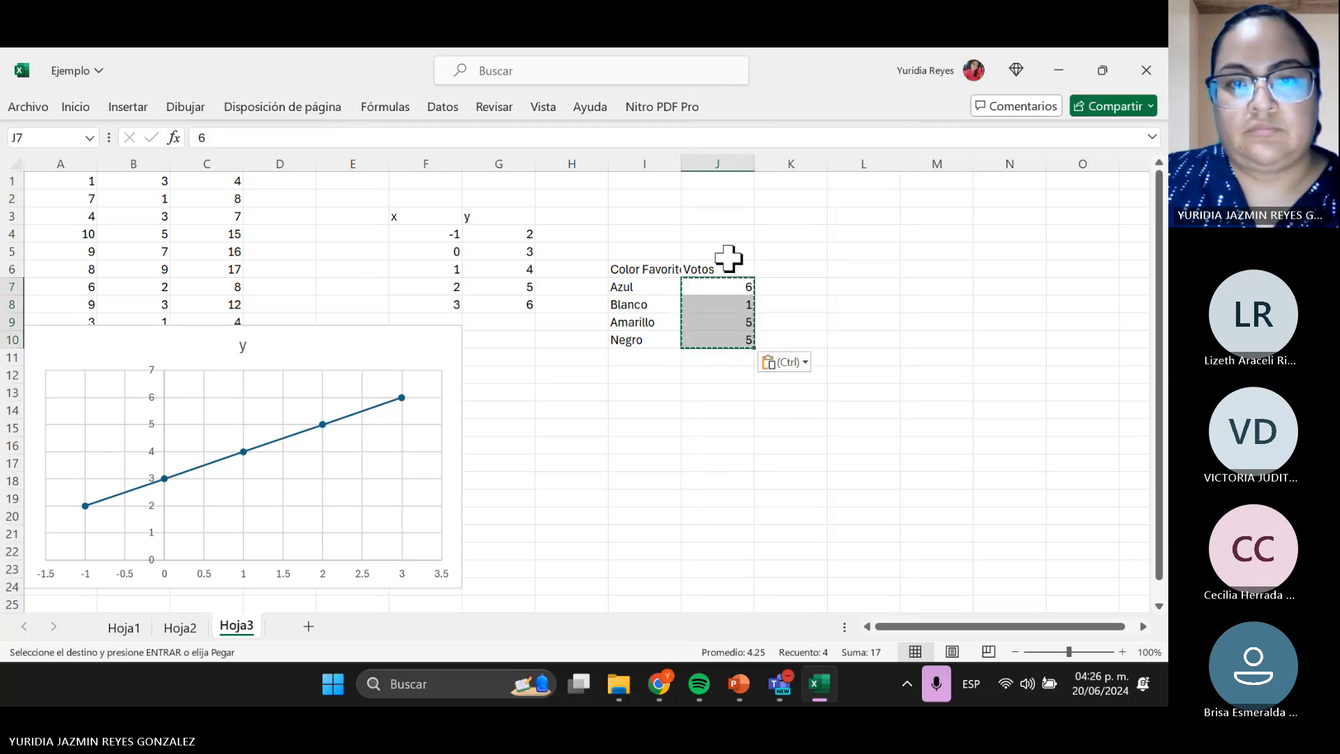
# - Insert a clustered 2D bar chart from the color votes in I6:J10, and move it clear of the table over columns B–H
pyautogui.click(655, 272)
pyautogui.moveTo(655, 273); pyautogui.dragTo(722, 344)
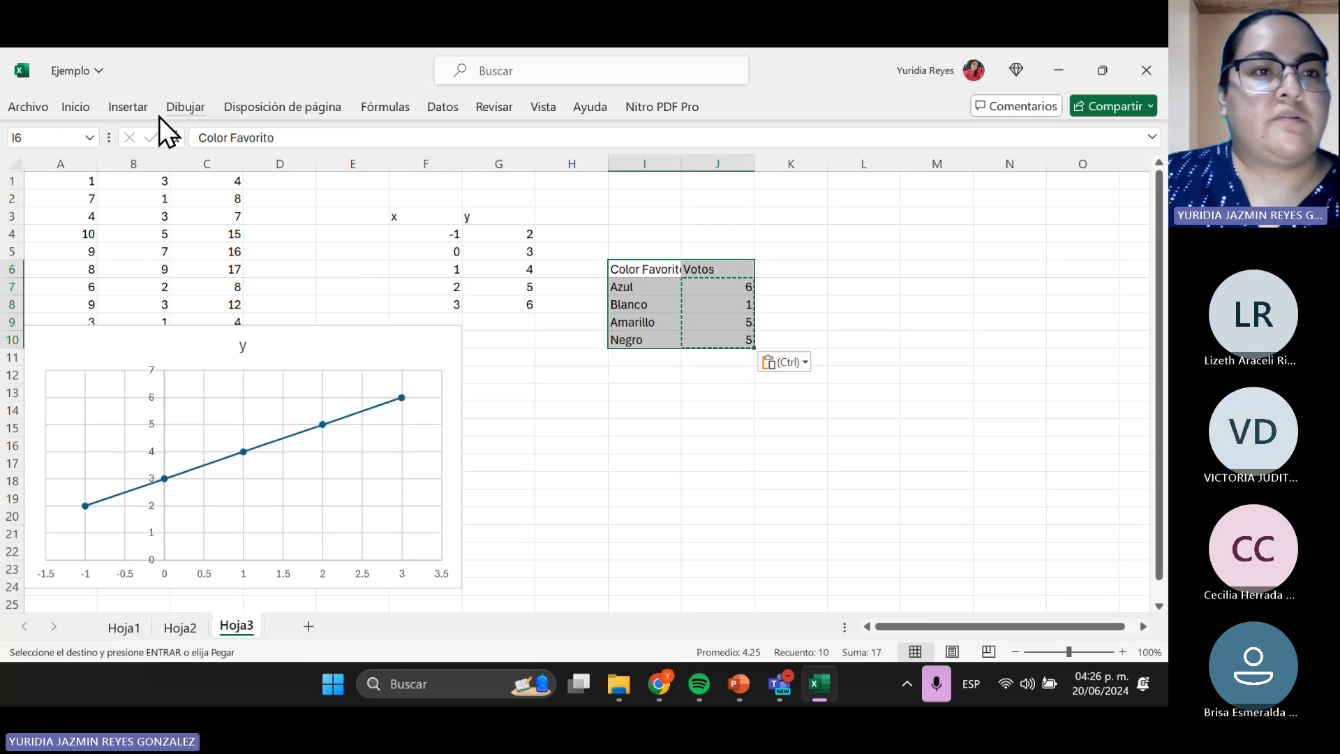
pyautogui.click(128, 110)
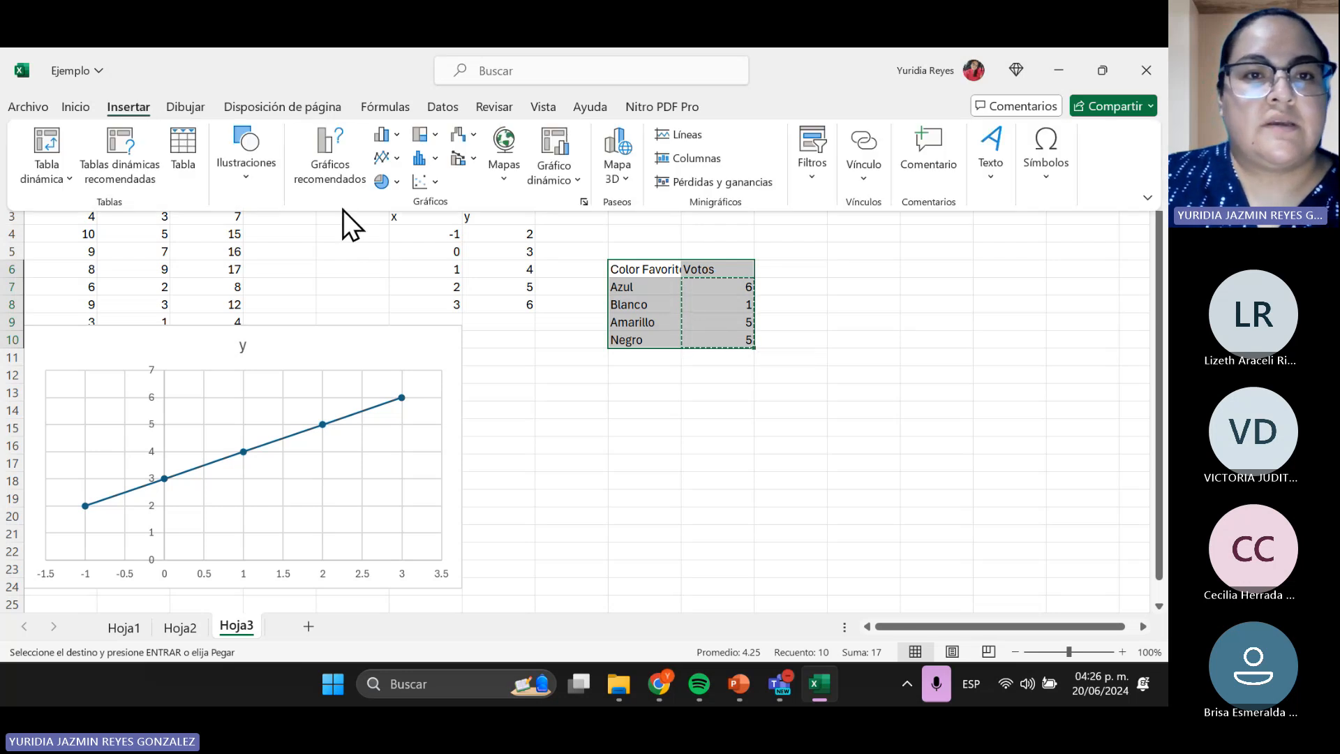
pyautogui.click(392, 140)
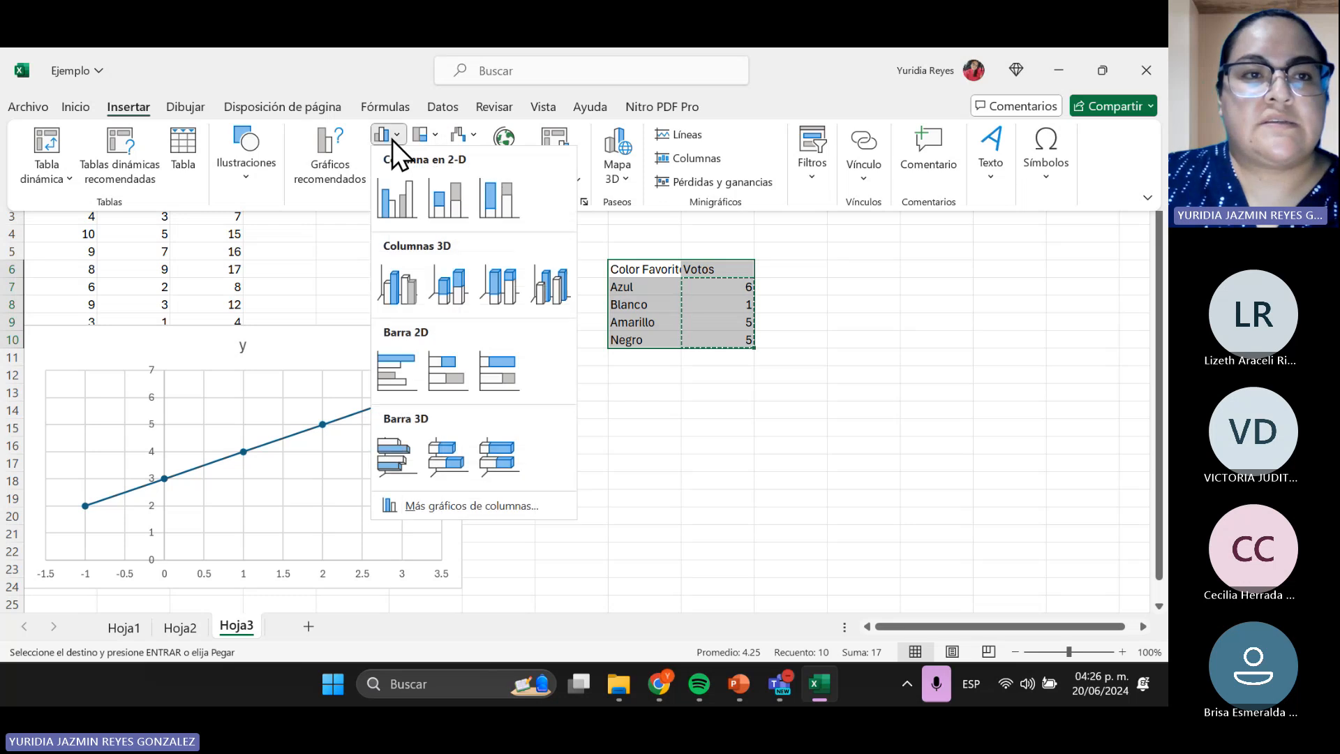
pyautogui.click(398, 381)
pyautogui.moveTo(701, 275); pyautogui.dragTo(732, 282)
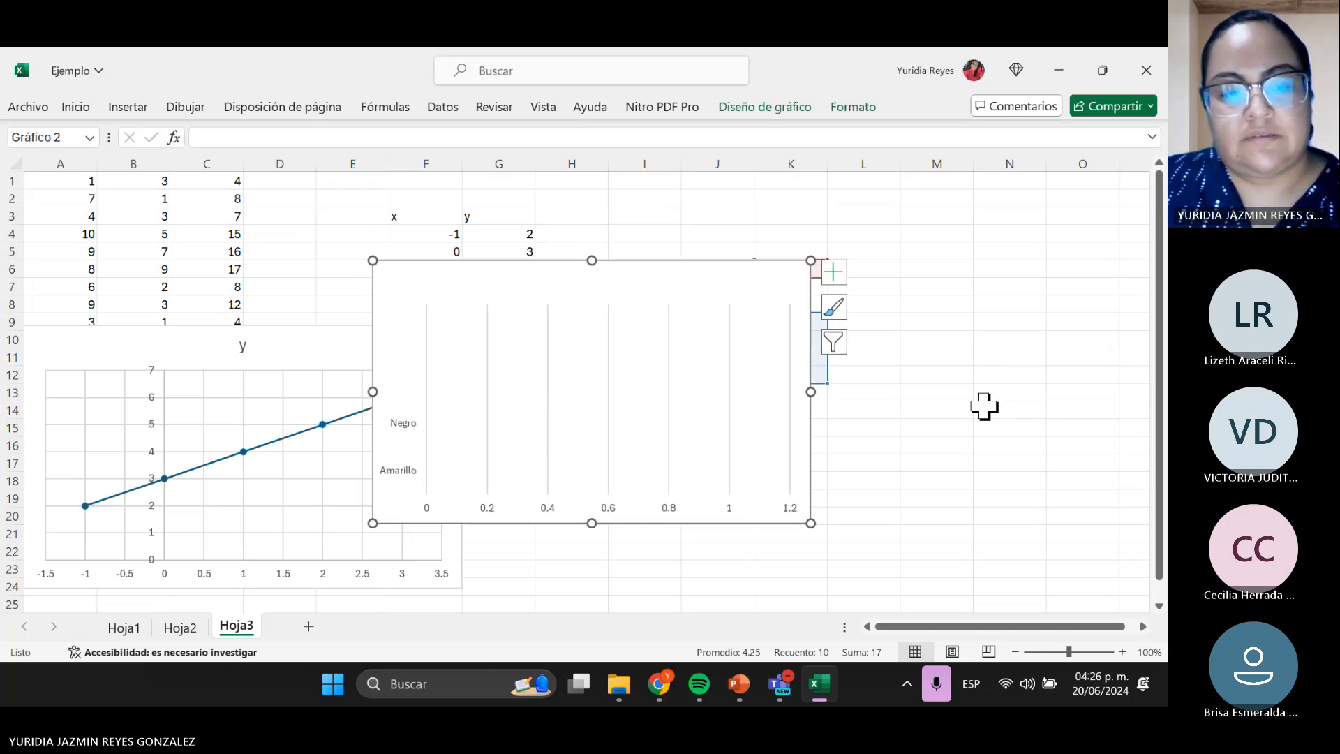
pyautogui.hotkey('ctrl', 'z')
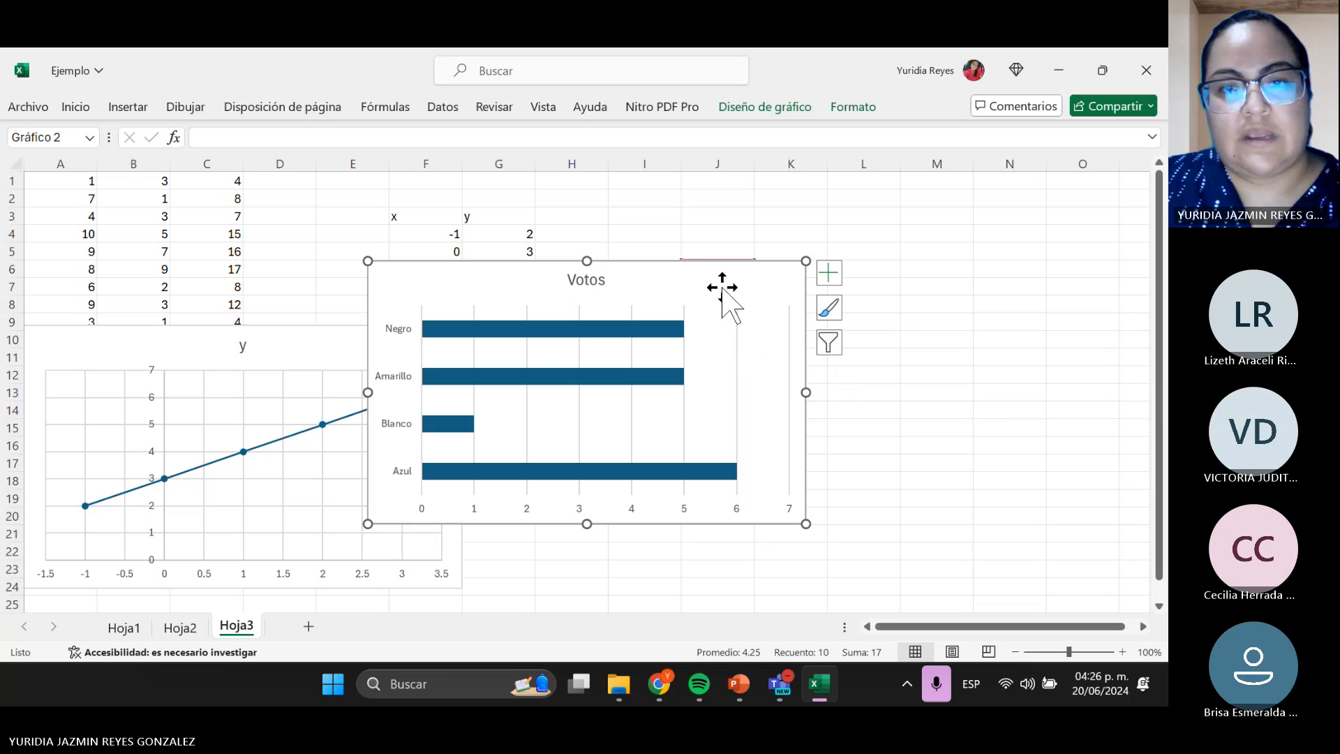
pyautogui.moveTo(719, 284); pyautogui.dragTo(467, 364)
# - Insert a 3D pie chart from the color votes in I6:J10, and move it down over columns I–O, starting at row 10
pyautogui.moveTo(635, 265); pyautogui.dragTo(743, 341)
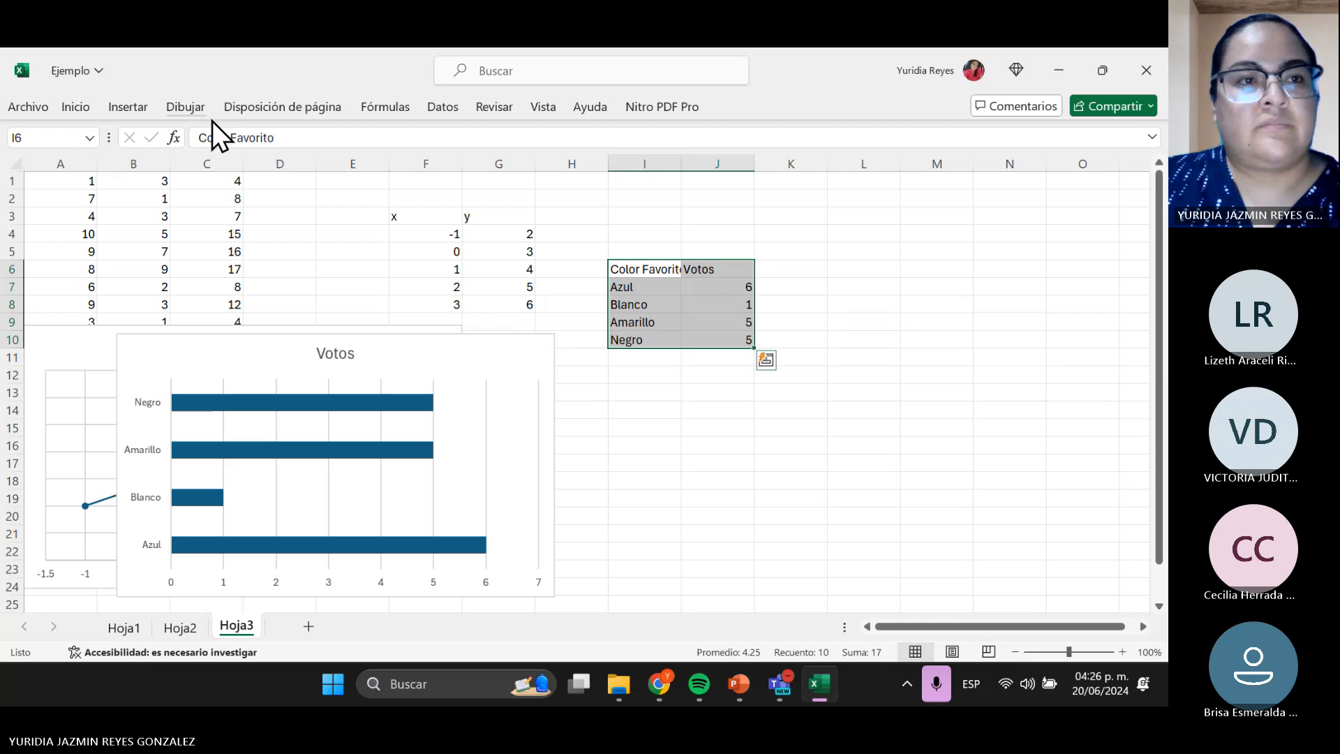
pyautogui.click(120, 110)
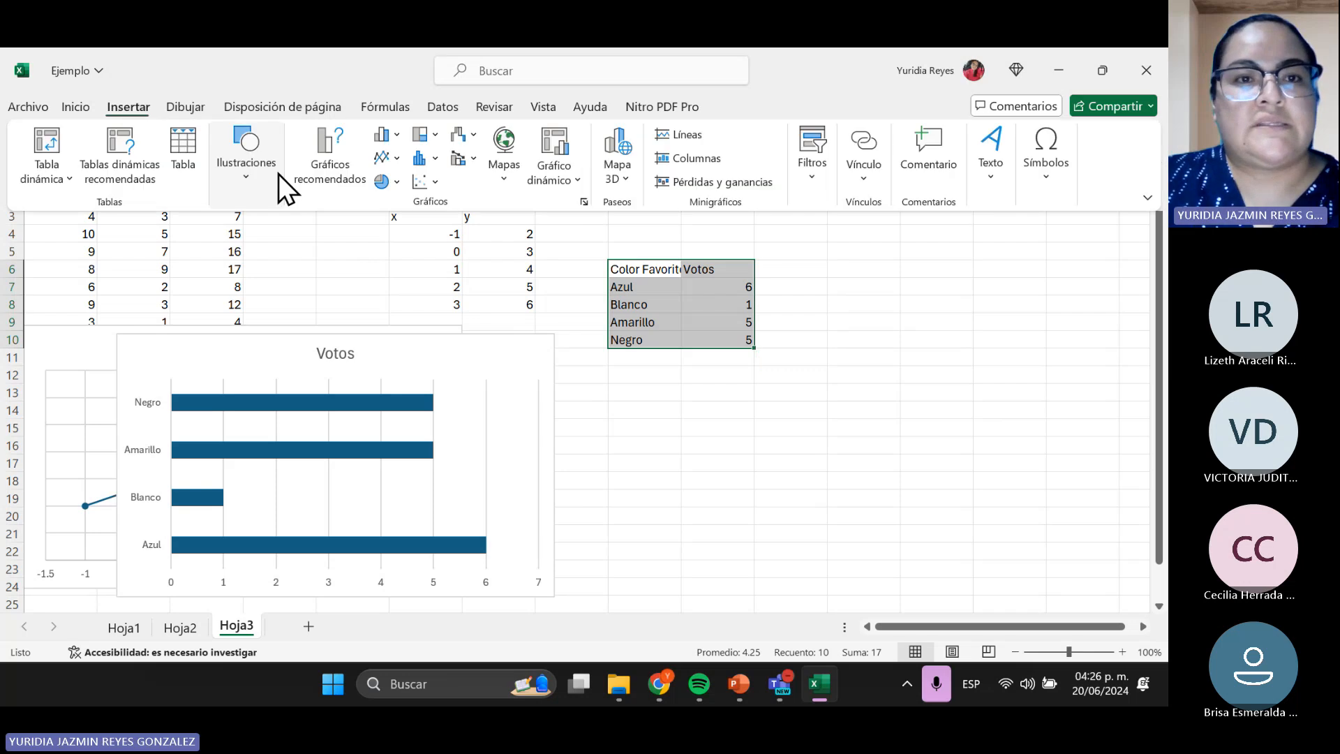
pyautogui.click(397, 184)
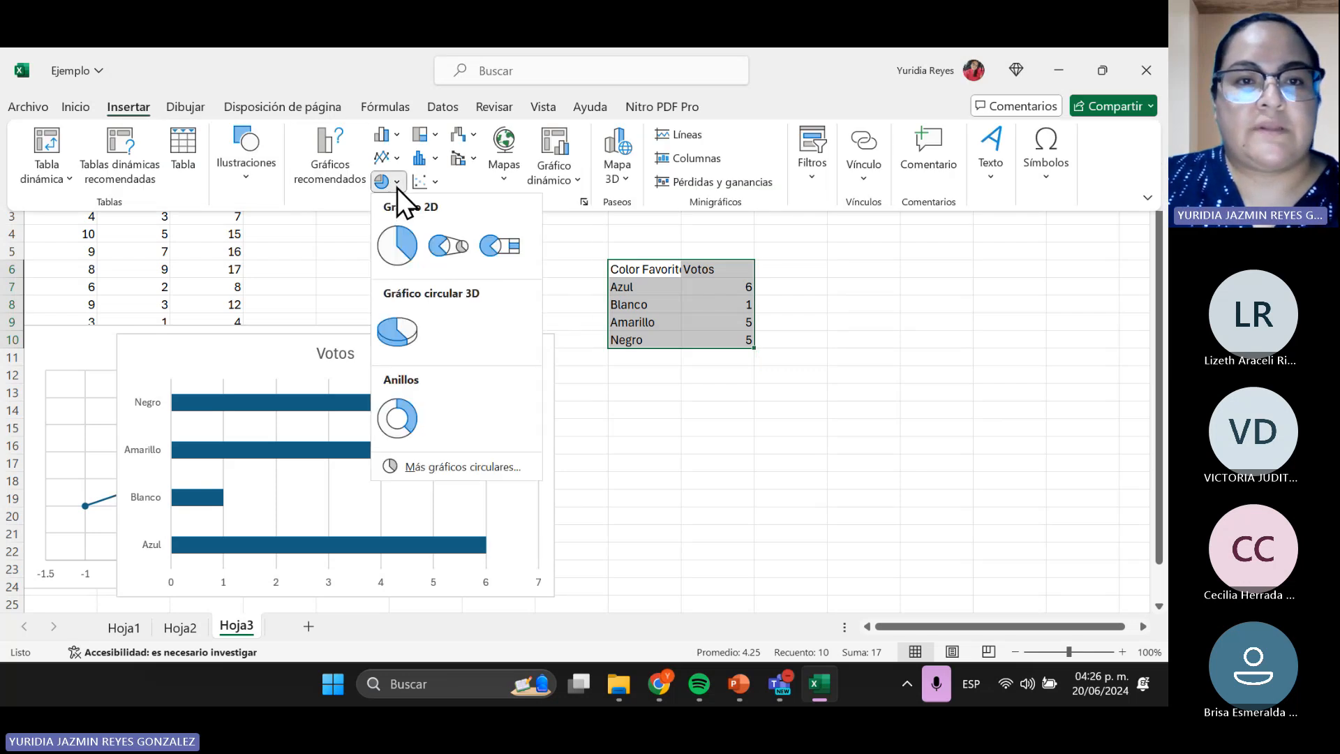
pyautogui.click(407, 328)
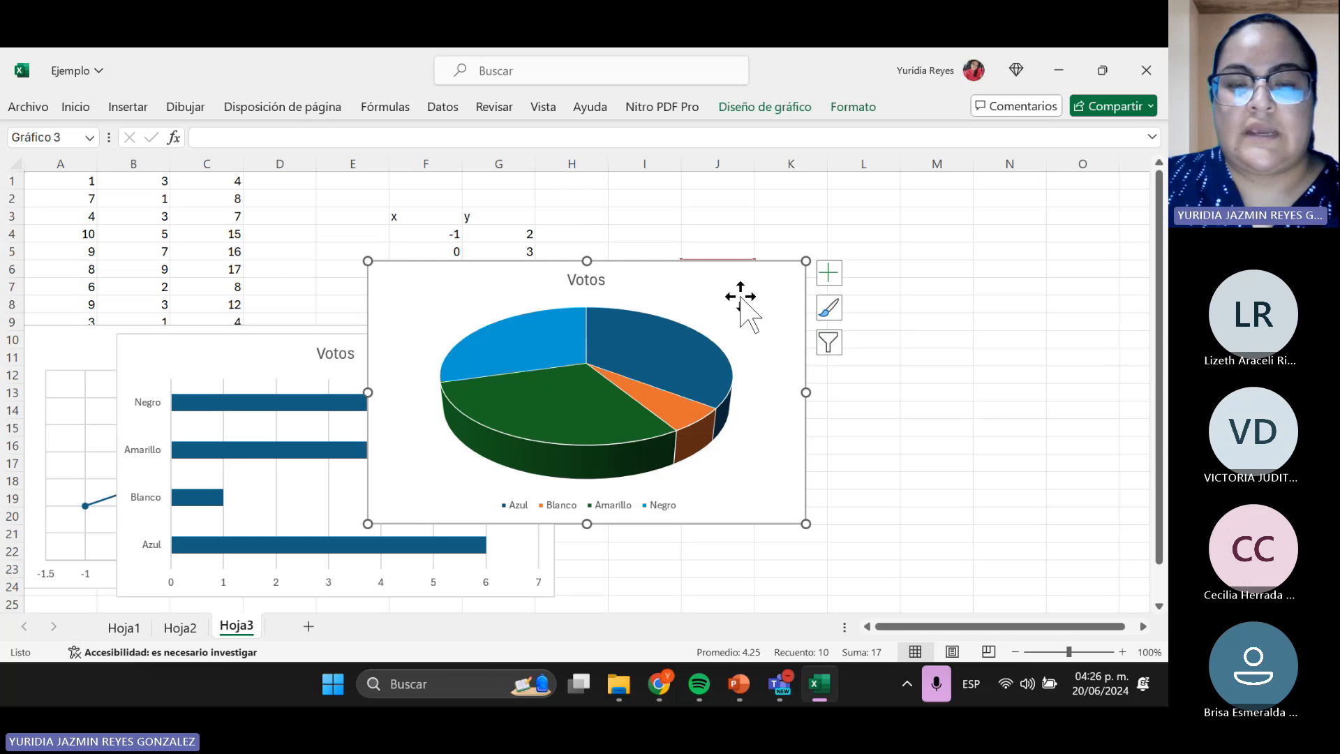
pyautogui.moveTo(729, 294); pyautogui.dragTo(1044, 341)
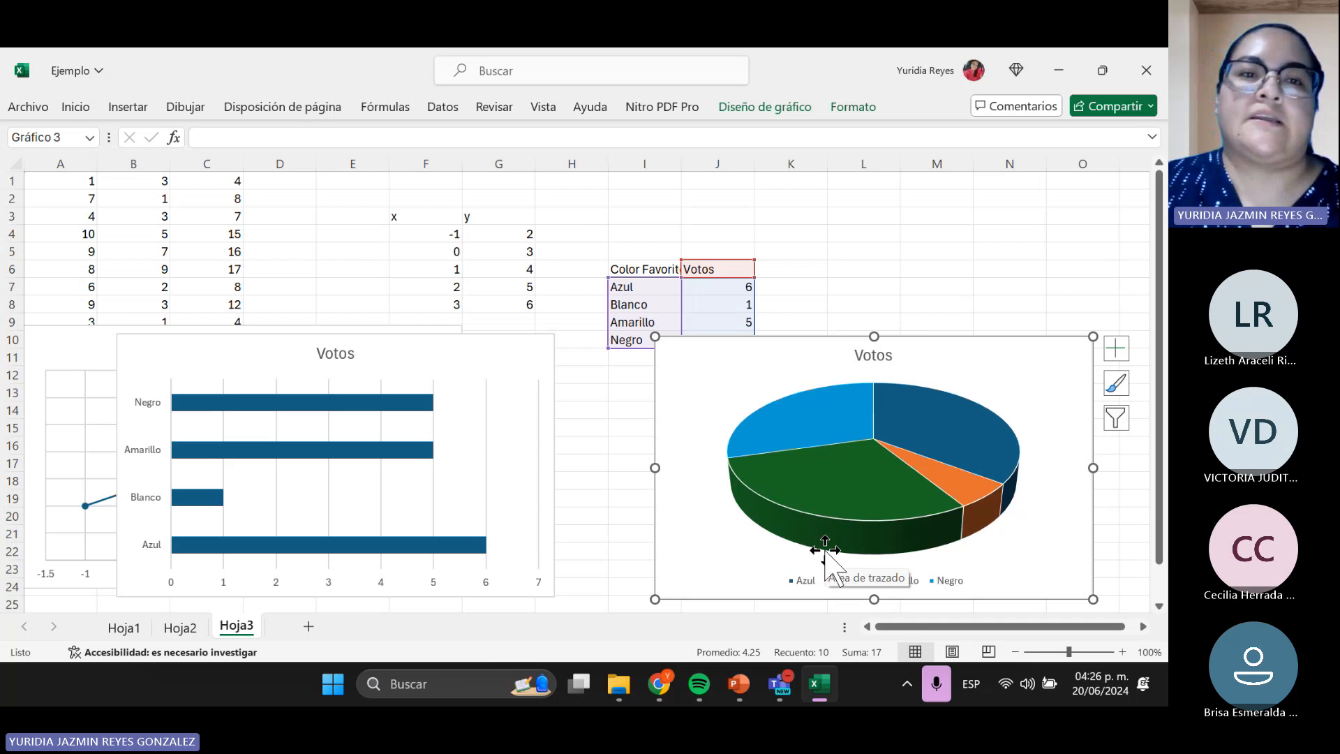
# - Apply the second chart style, with category and percentage labels on the slices, to the pie chart and move it below the votes table, starting at row 12
pyautogui.click(731, 111)
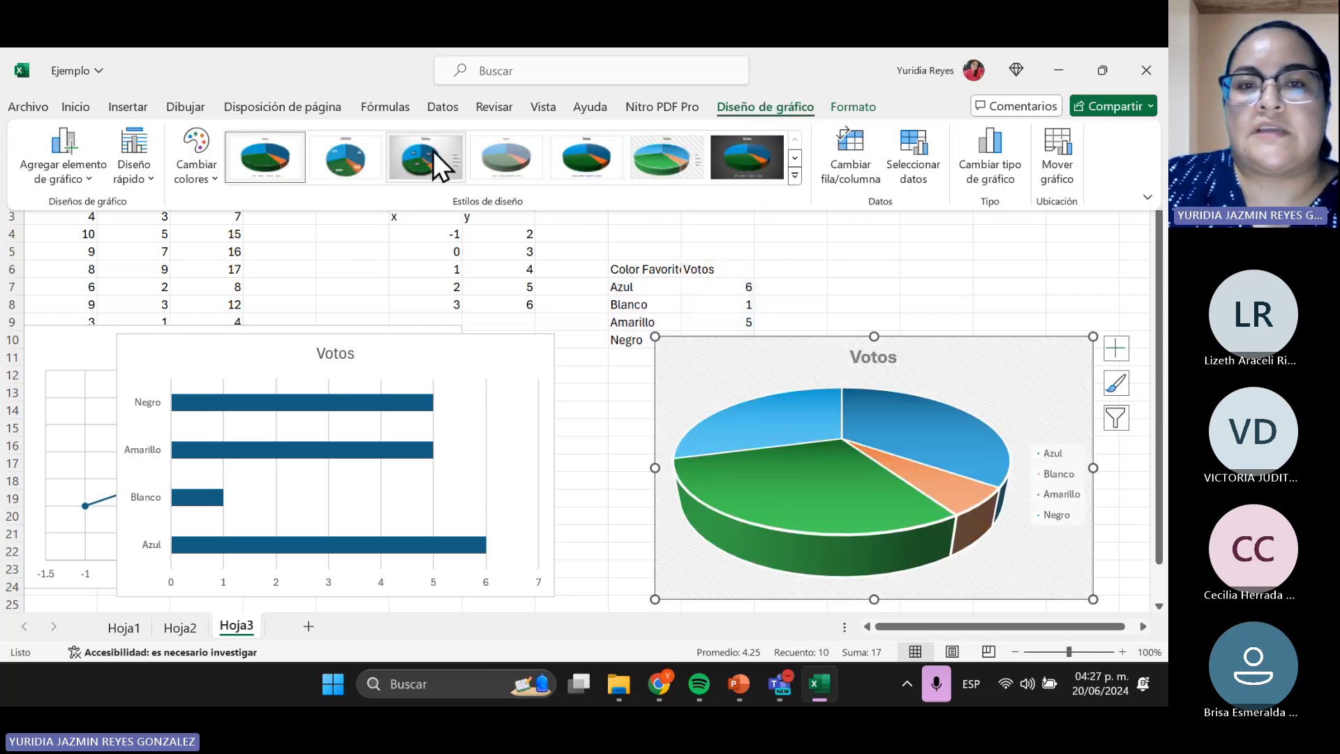
pyautogui.click(426, 156)
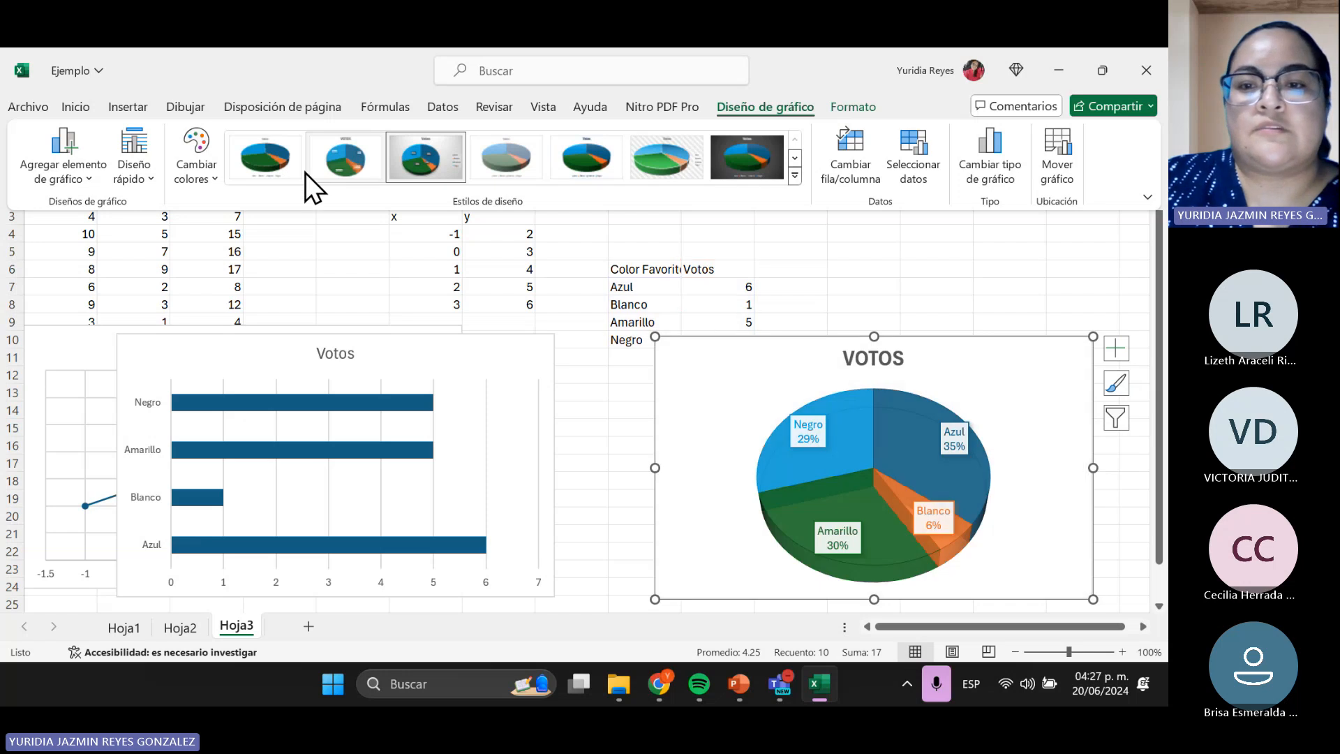
pyautogui.click(347, 168)
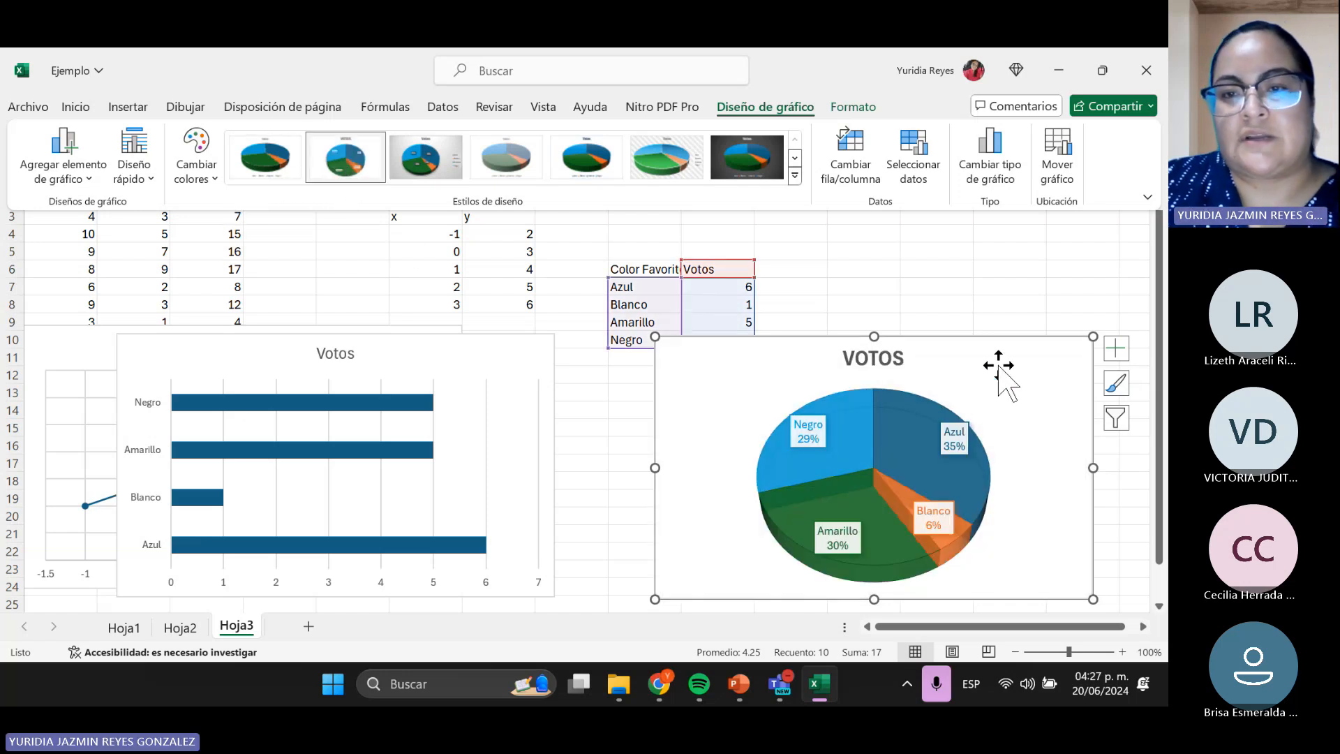
pyautogui.click(950, 391)
pyautogui.moveTo(978, 364); pyautogui.dragTo(926, 392)
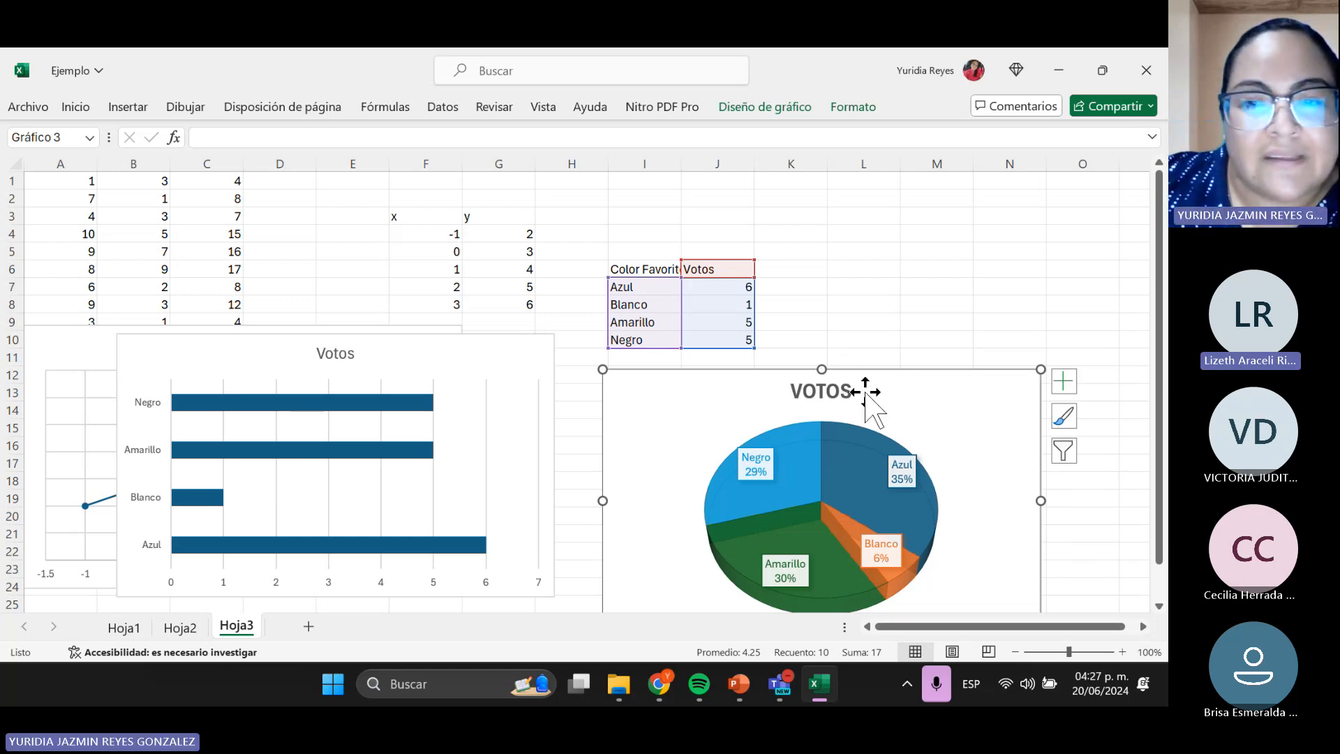
pyautogui.click(738, 112)
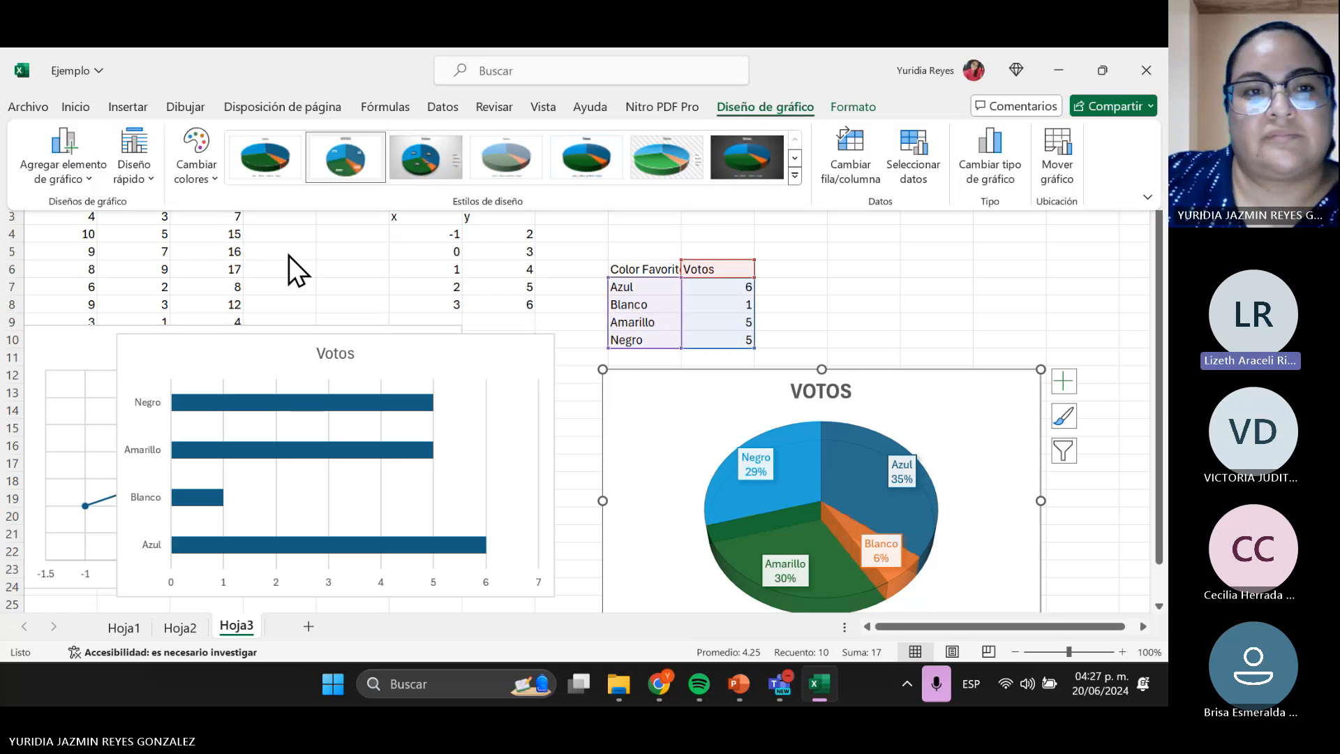
pyautogui.click(196, 173)
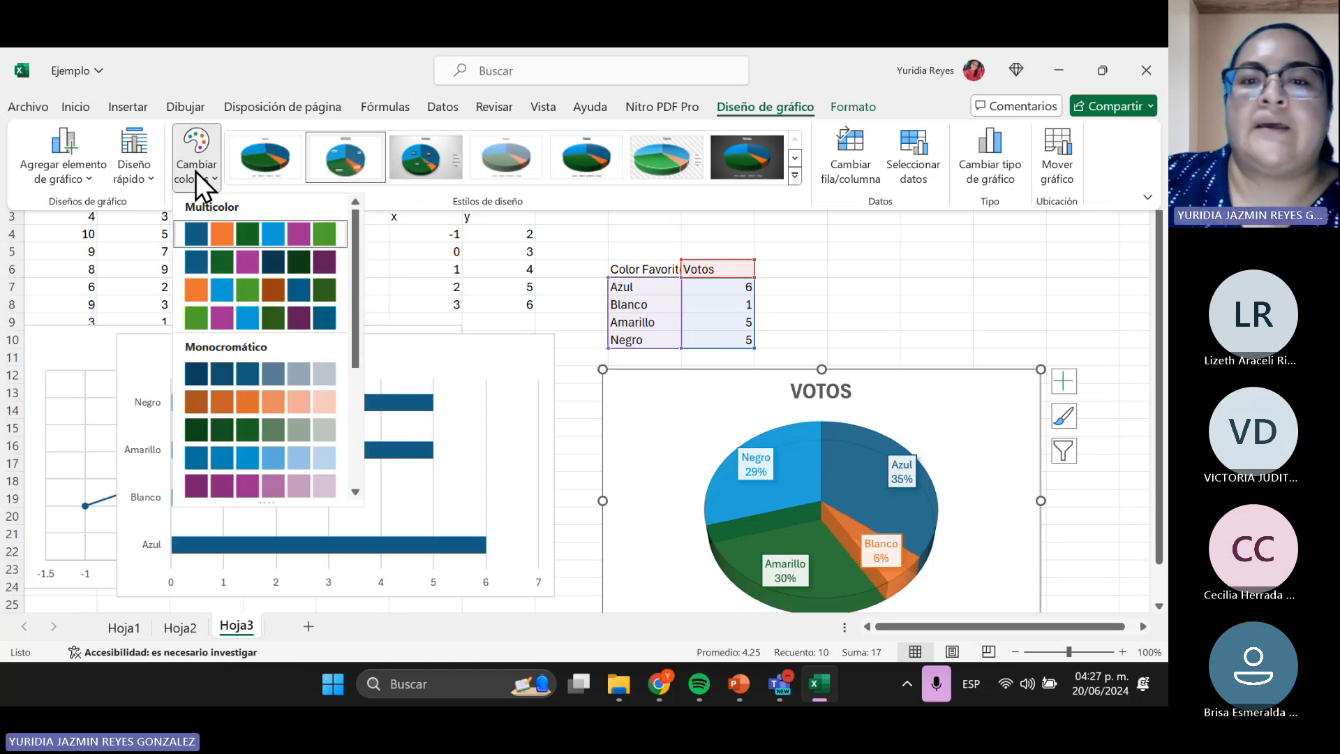
pyautogui.click(195, 172)
# - Recolor the votes bar chart with the bright blue monochromatic palette
pyautogui.click(427, 361)
pyautogui.click(447, 349)
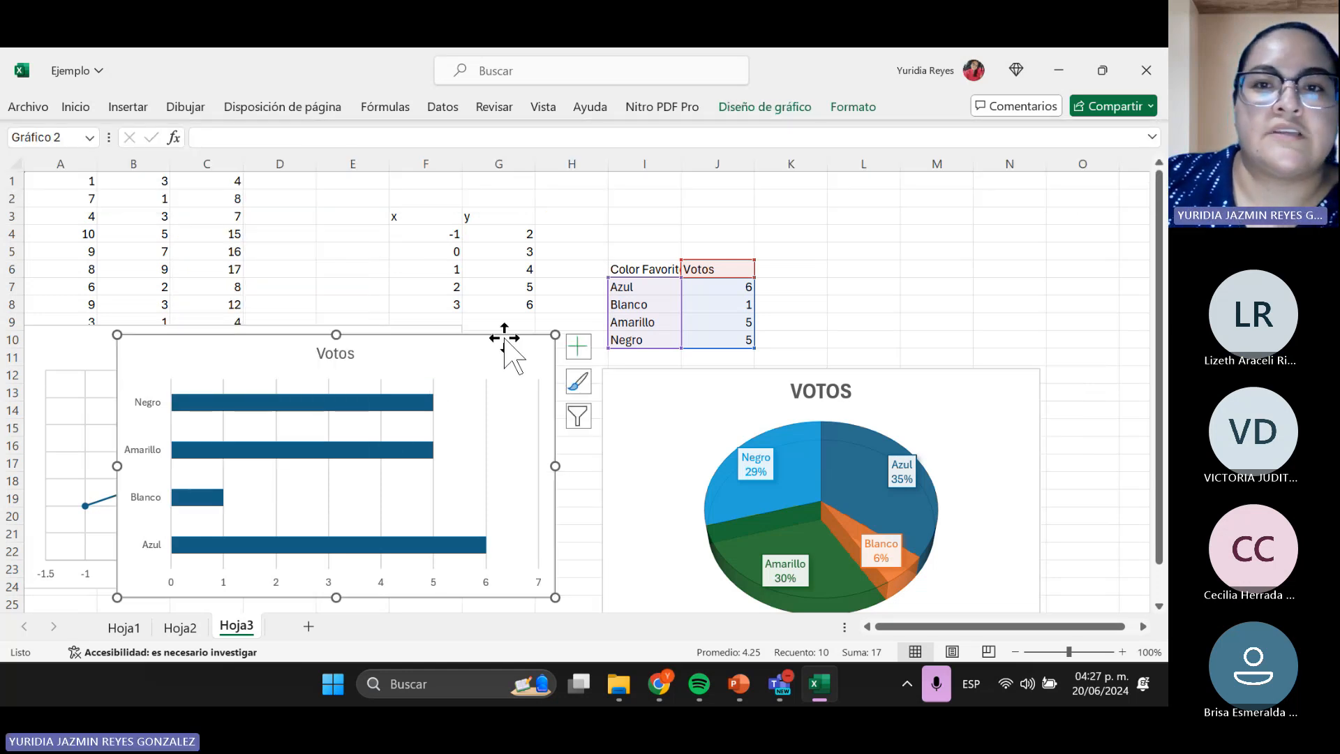
pyautogui.click(776, 106)
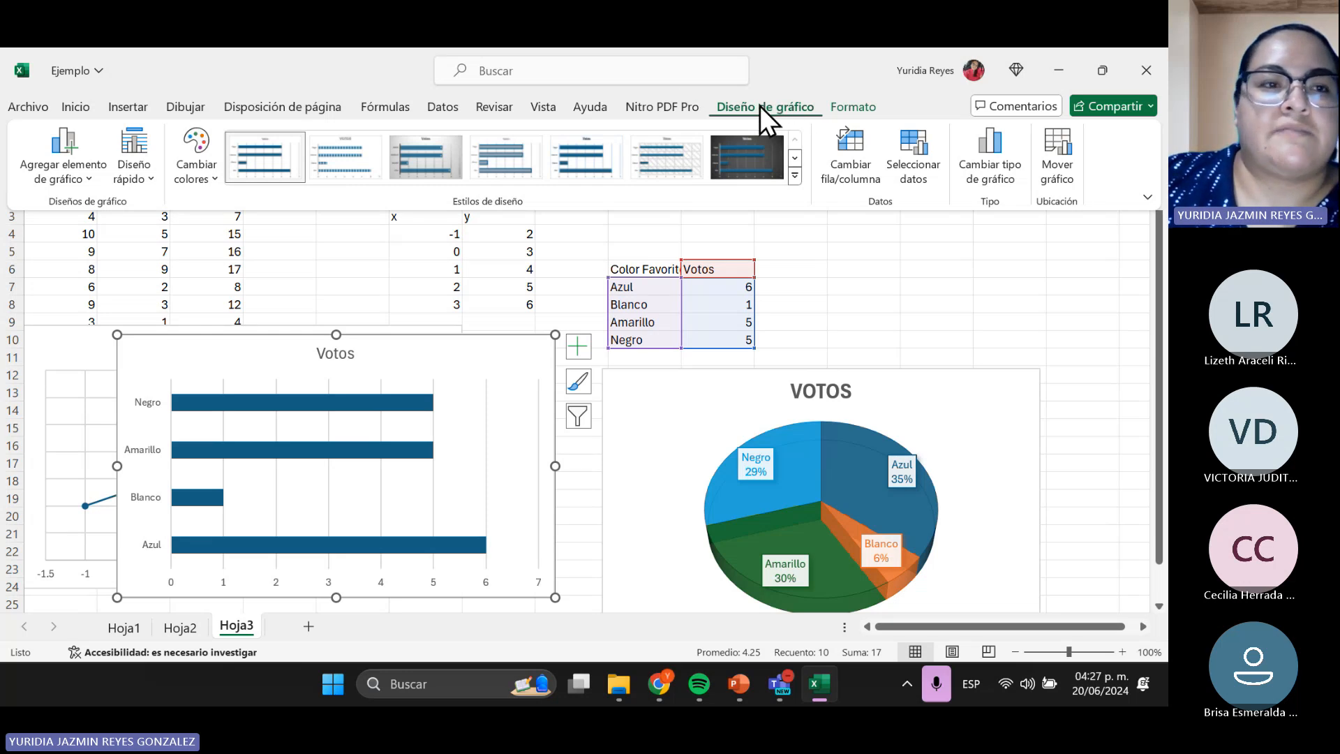
pyautogui.click(195, 173)
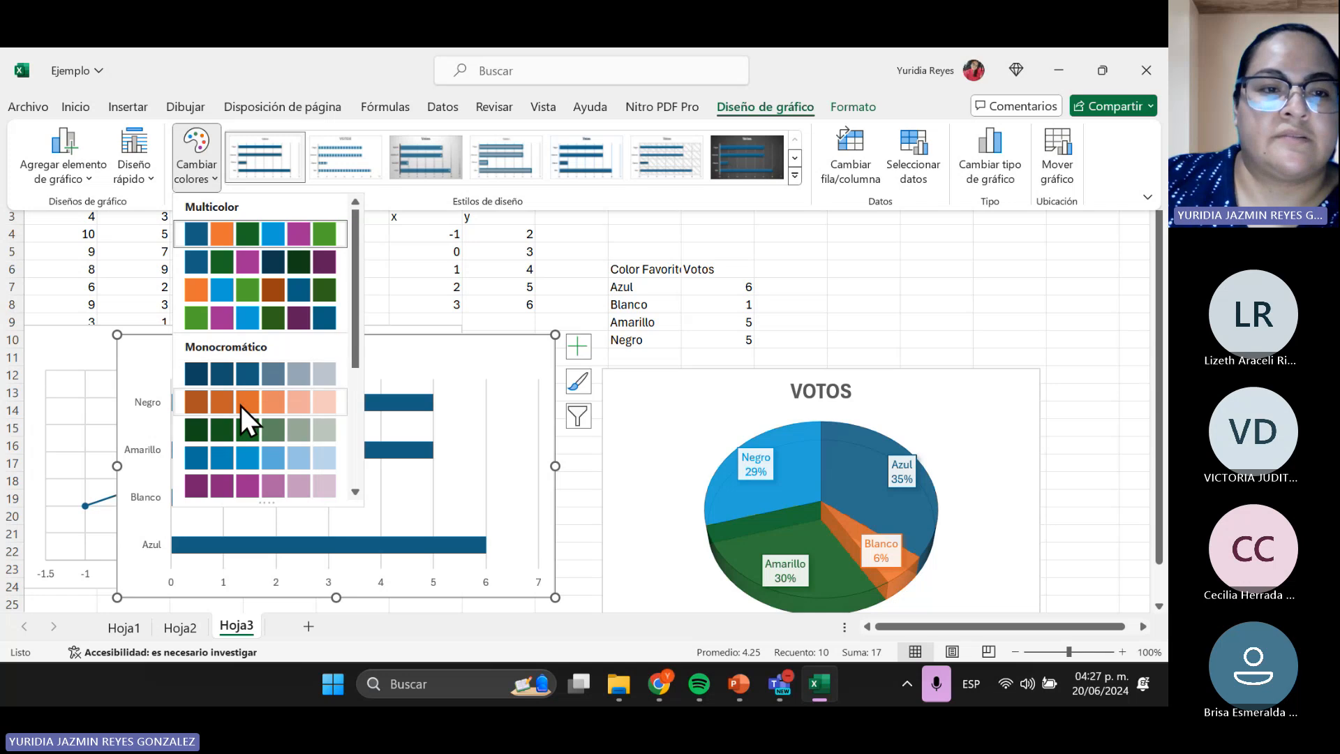
pyautogui.scroll(-3, 241, 466)
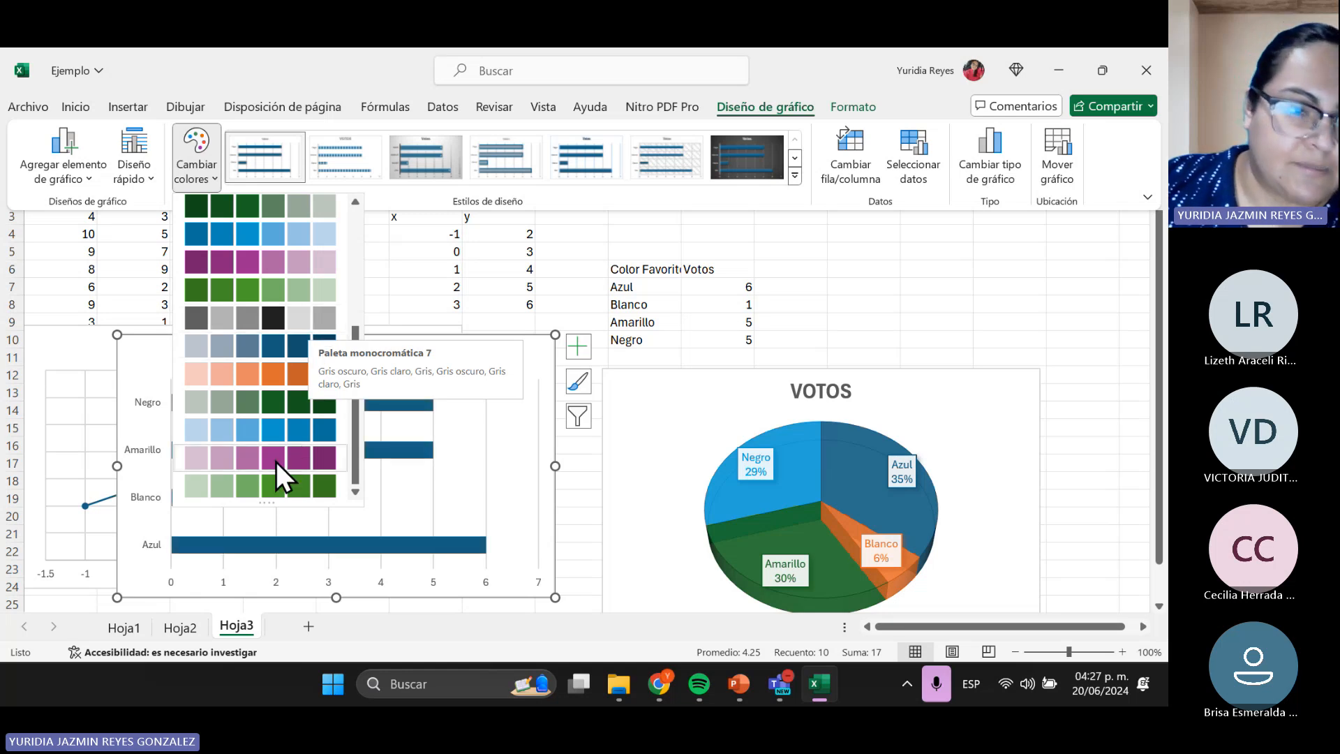
pyautogui.scroll(5, 288, 375)
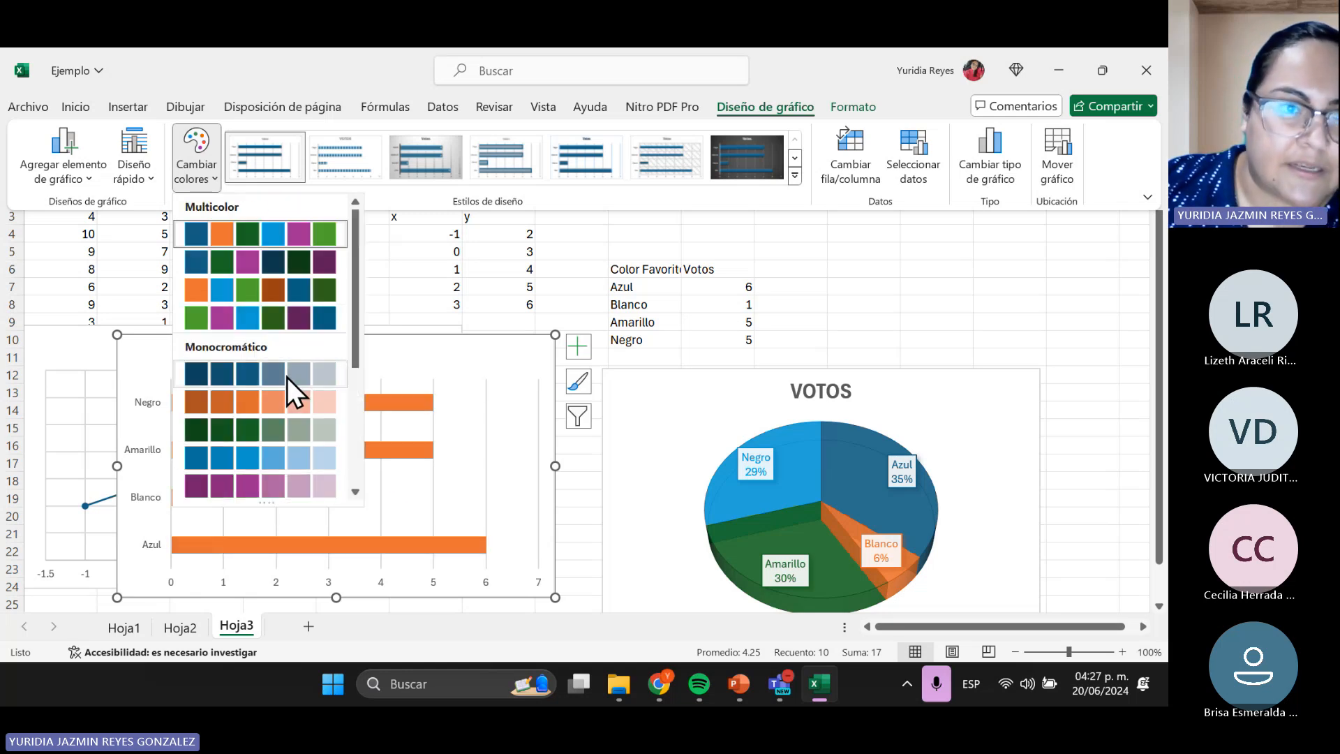
pyautogui.click(270, 430)
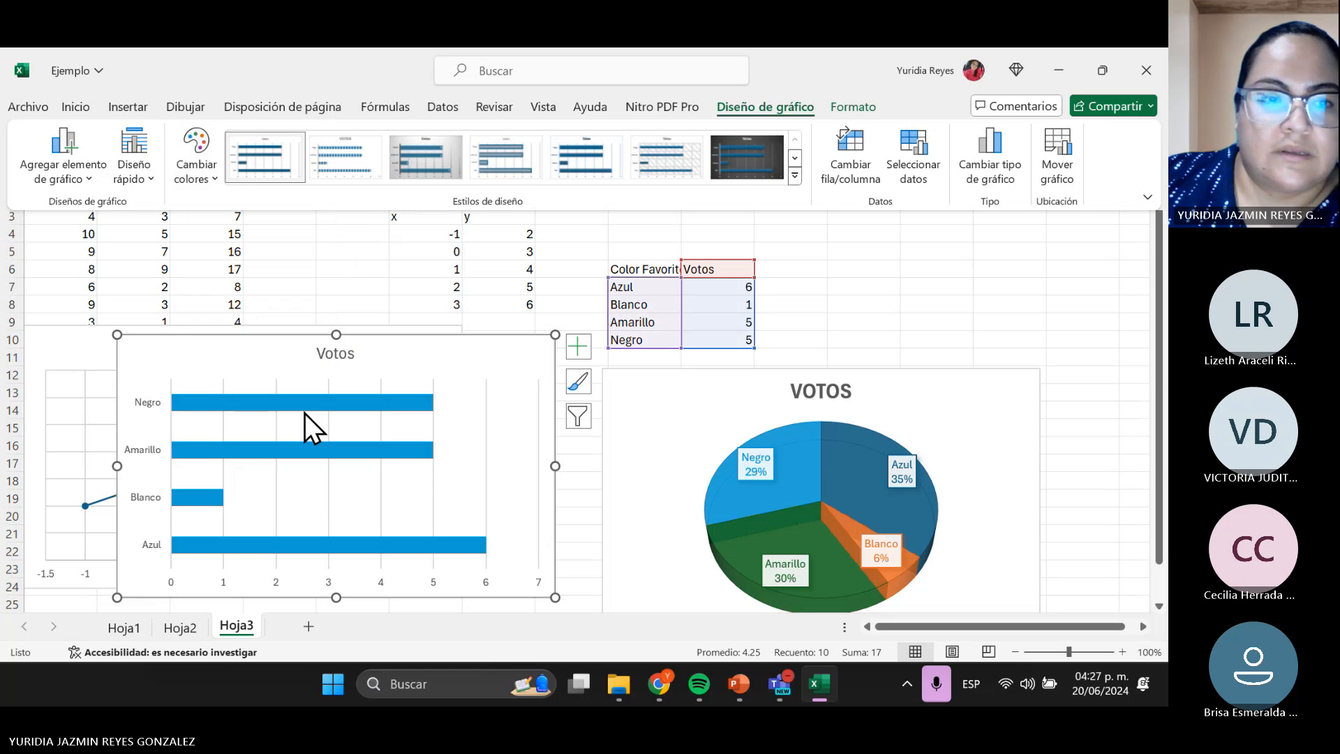
# - Fill only the Negro bar of the bar chart with black
pyautogui.click(377, 405)
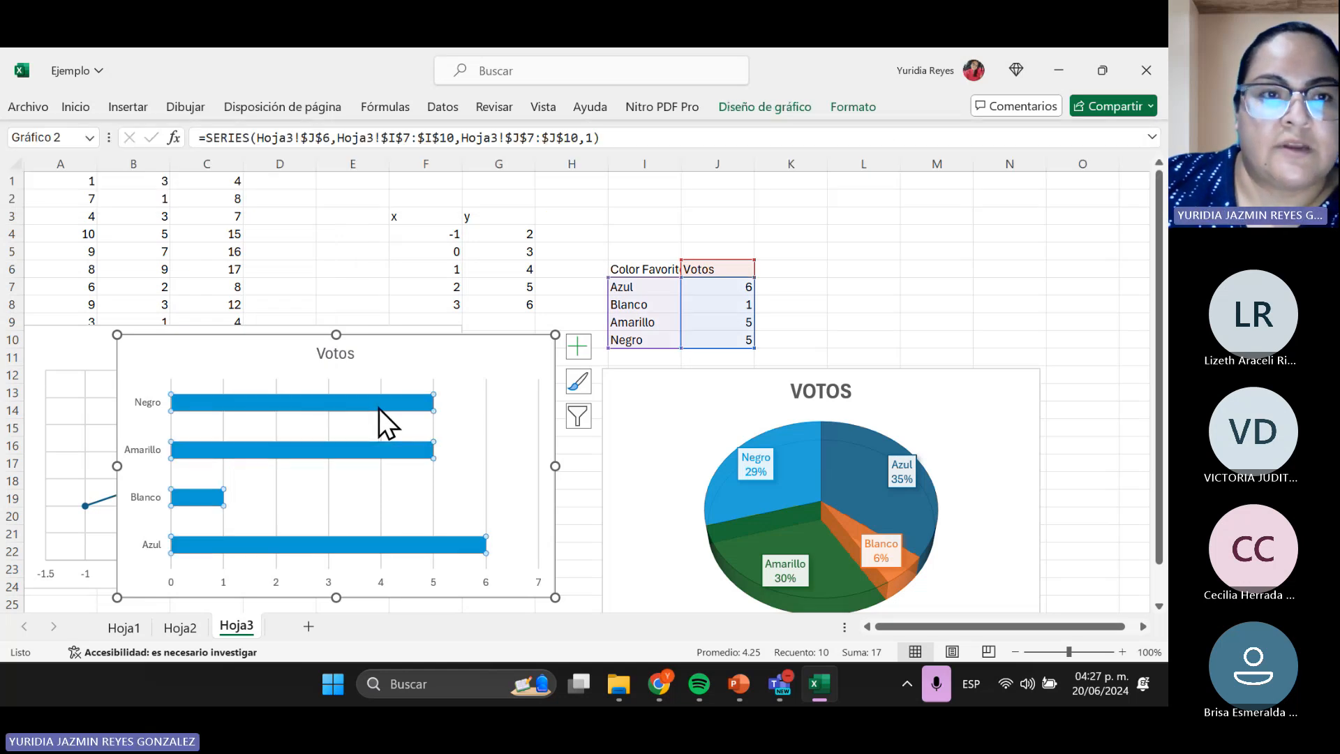
pyautogui.click(379, 408)
pyautogui.moveTo(912, 86)
pyautogui.mouseDown()
pyautogui.moveTo(379, 130)
pyautogui.moveTo(248, 97)
pyautogui.mouseUp()
pyautogui.click(855, 116)
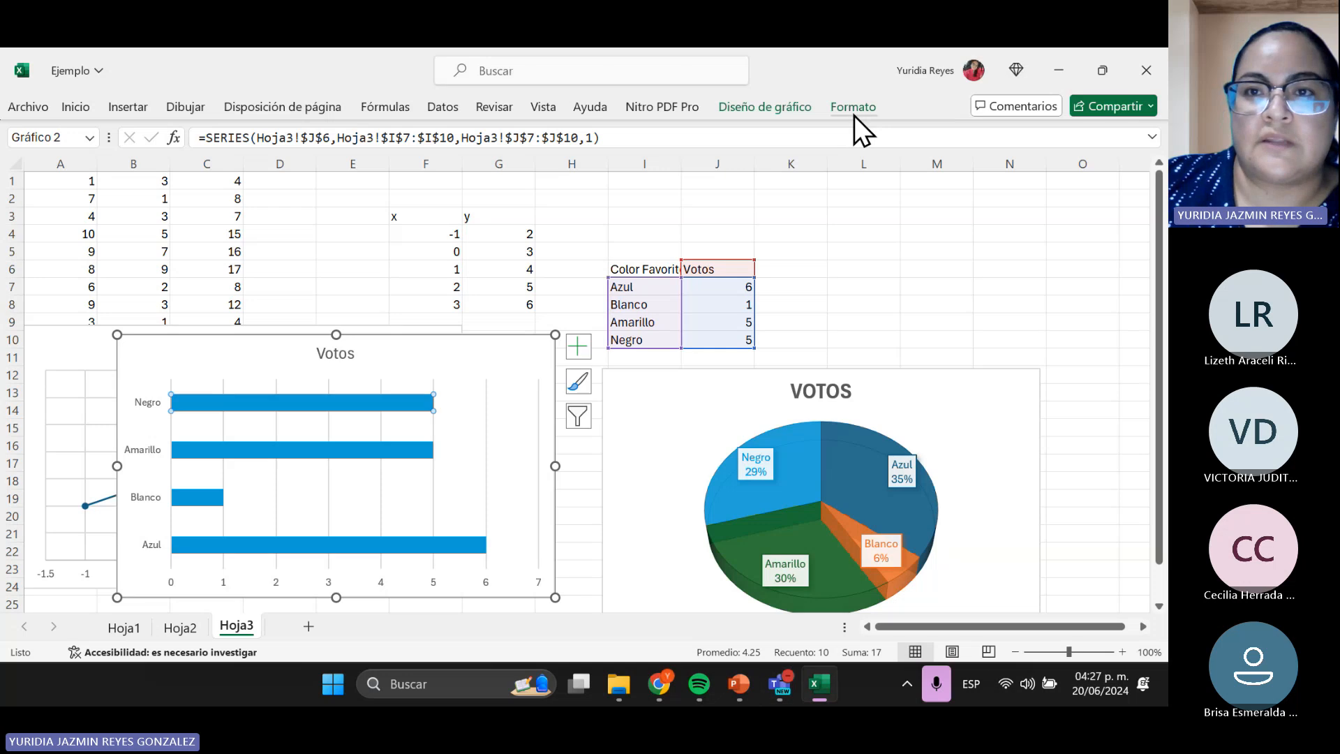
pyautogui.click(854, 116)
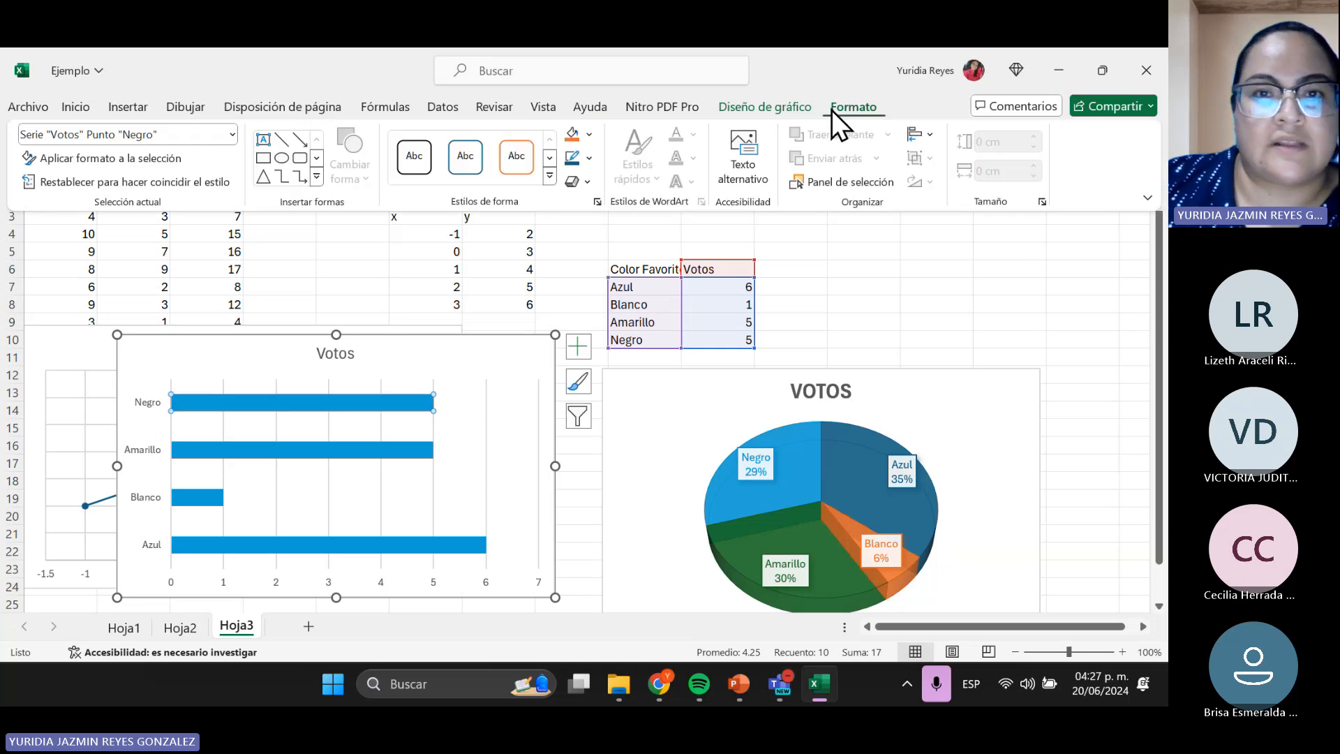
pyautogui.click(587, 143)
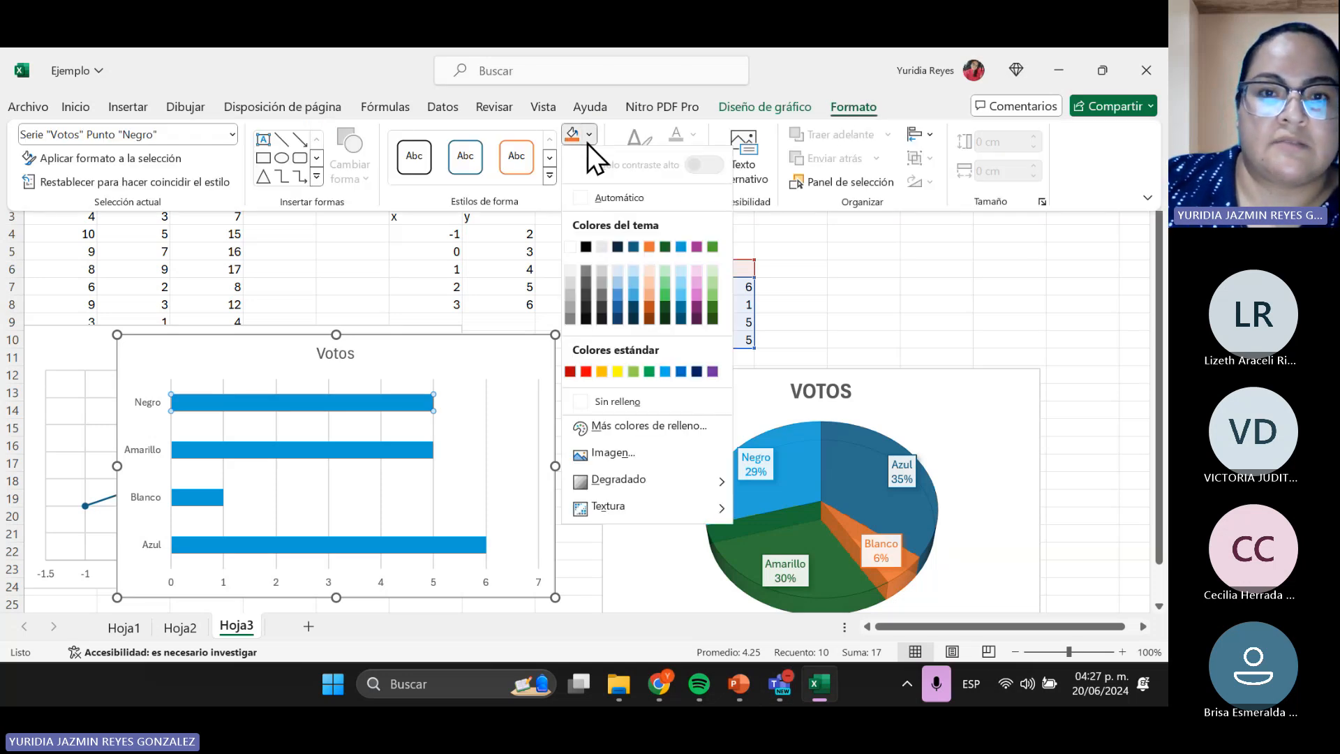
pyautogui.click(664, 245)
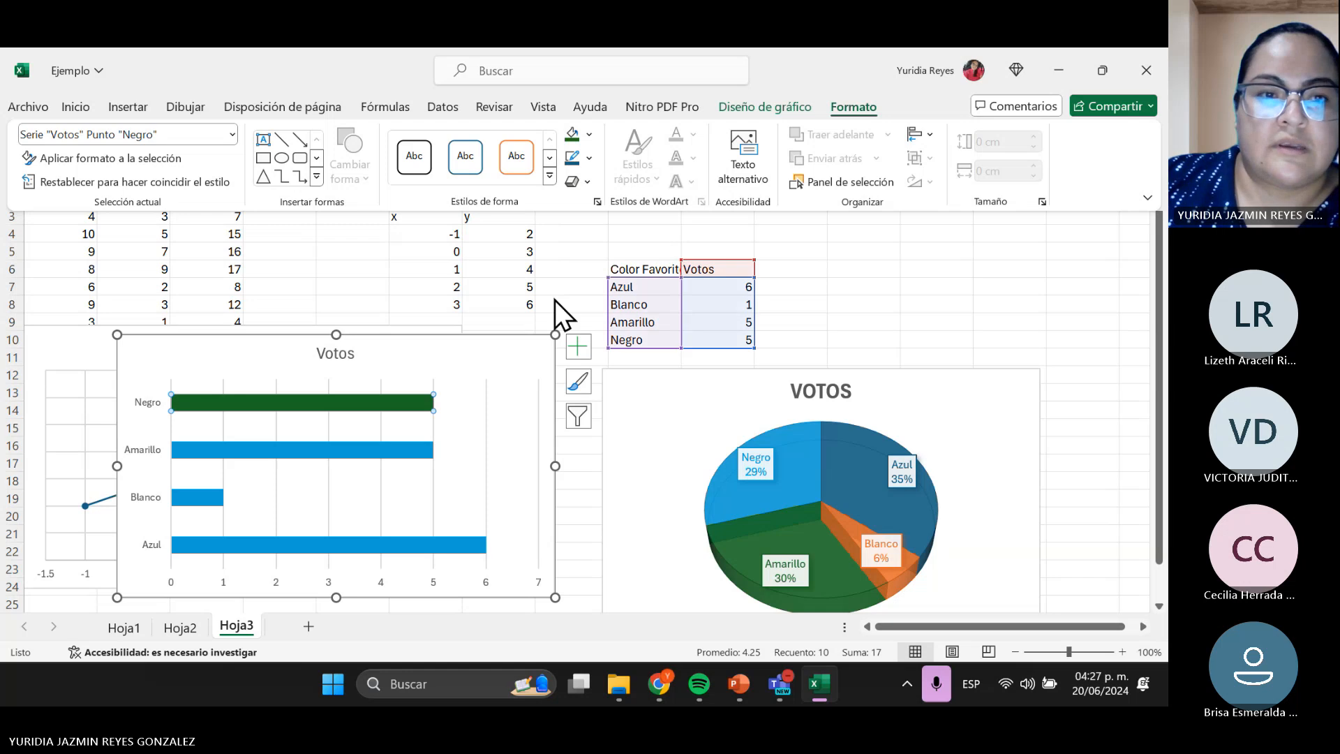
pyautogui.click(590, 133)
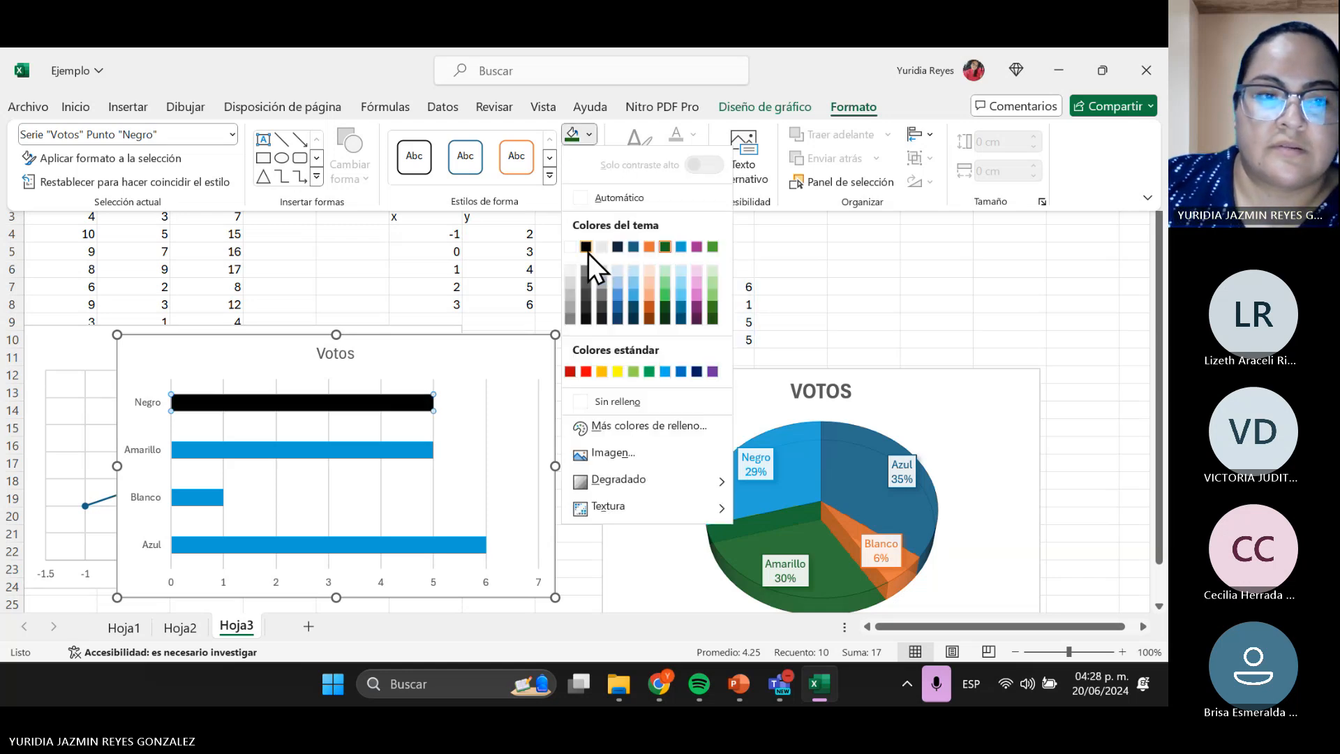
pyautogui.click(588, 252)
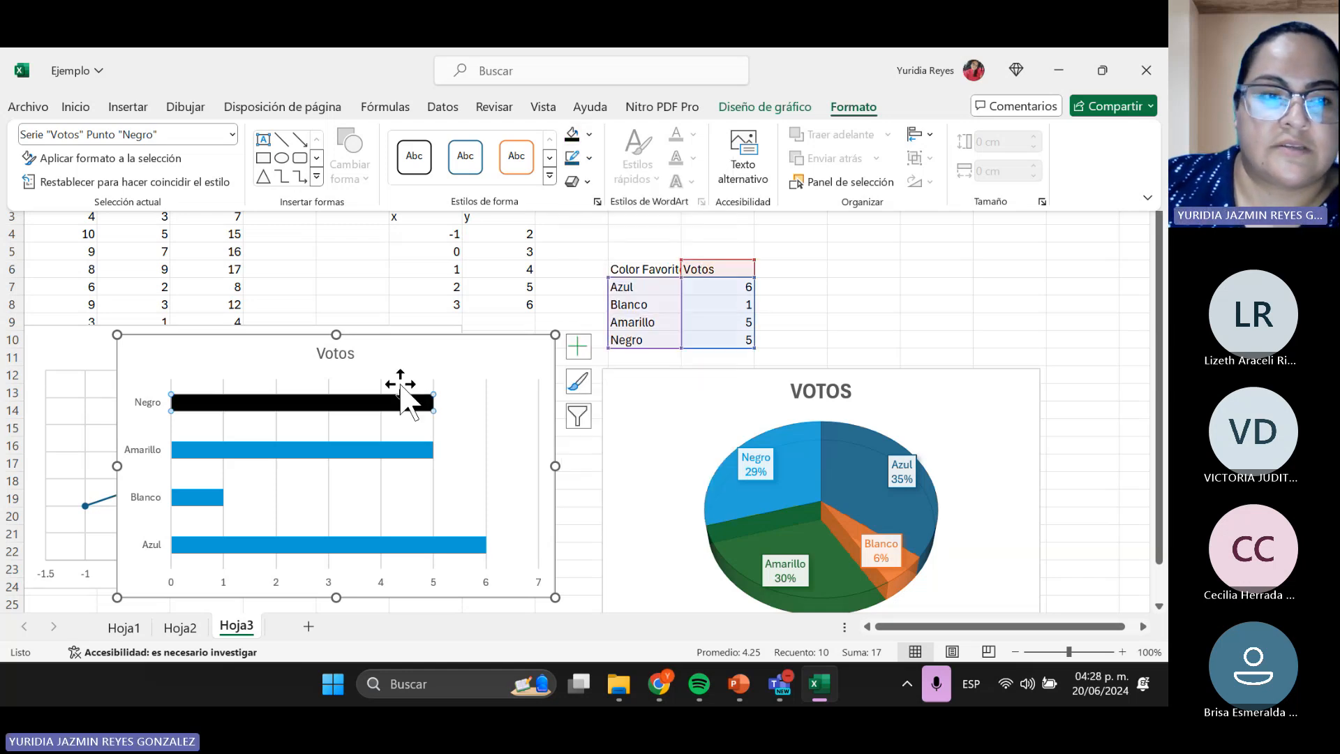
# - Fill only the Amarillo bar of the bar chart with the standard golden yellow
pyautogui.click(344, 453)
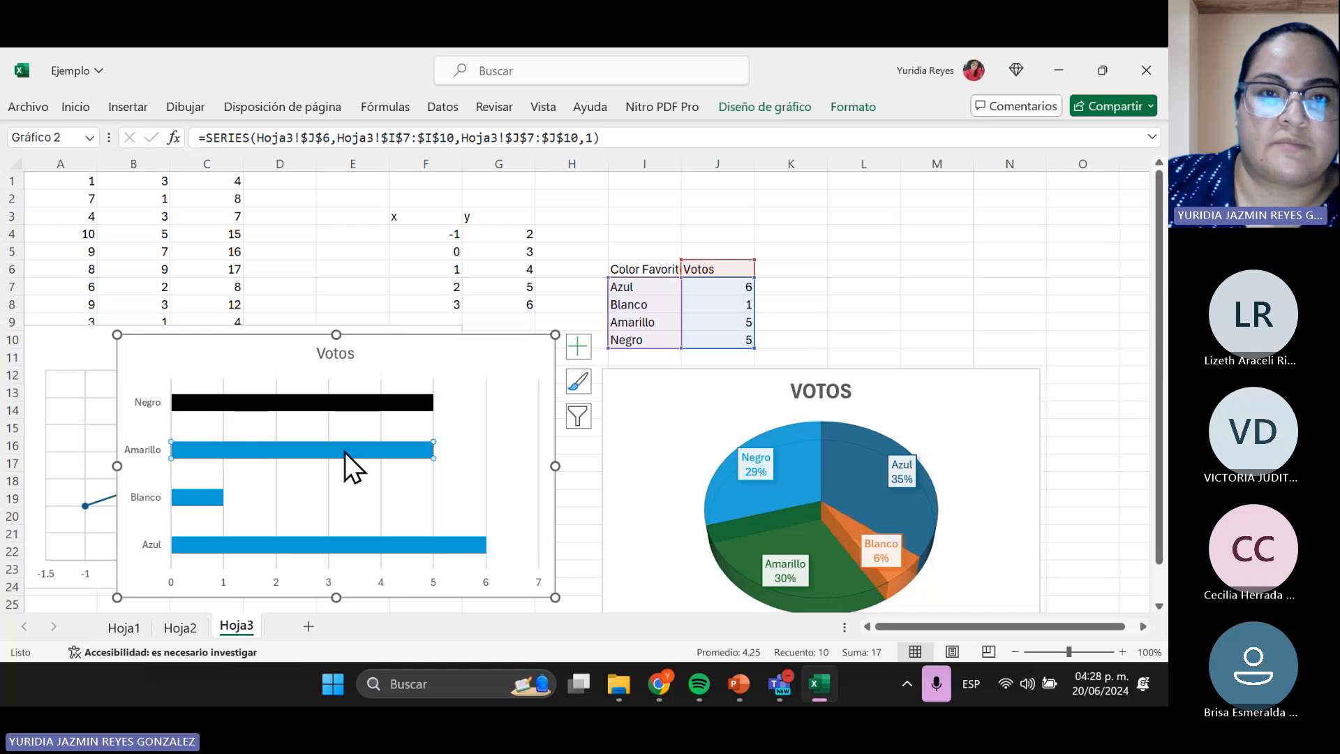
pyautogui.click(841, 108)
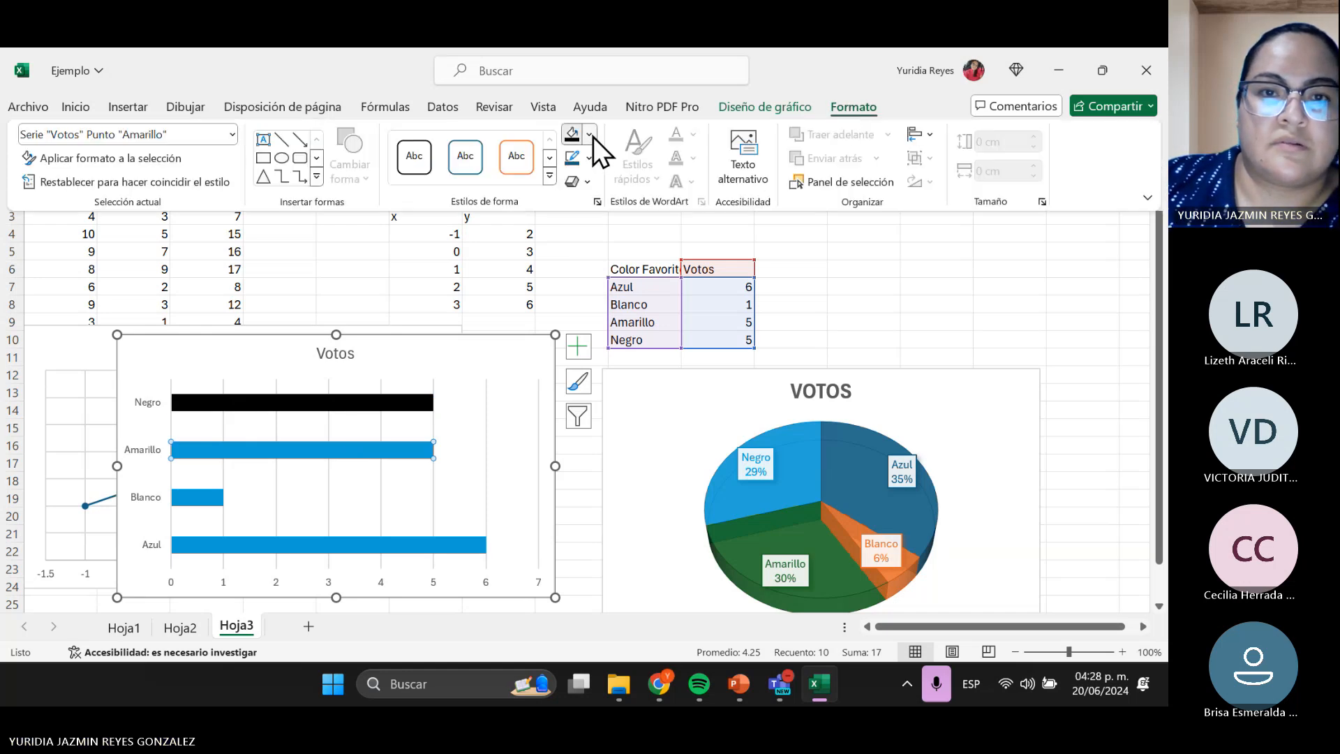
pyautogui.click(591, 135)
pyautogui.click(602, 371)
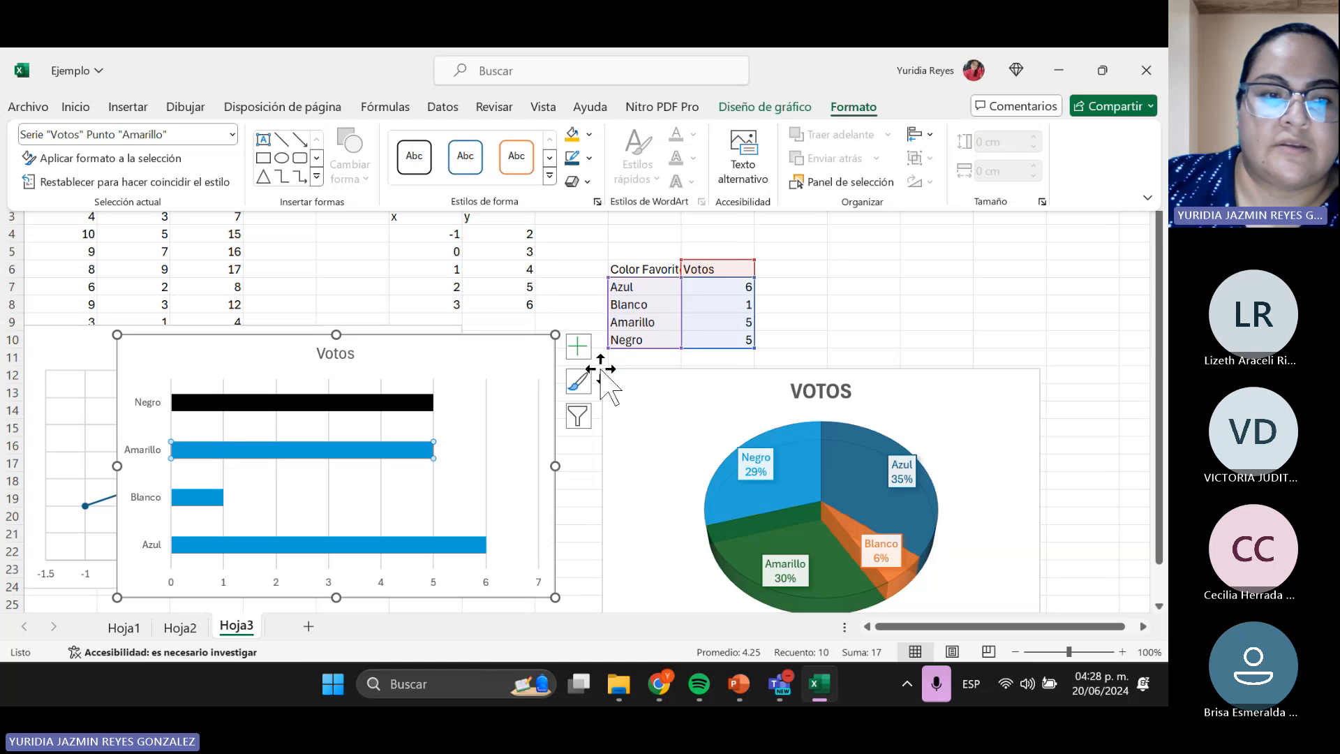
# - Fill only the Blanco bar of the bar chart with the light gray theme color
pyautogui.click(199, 501)
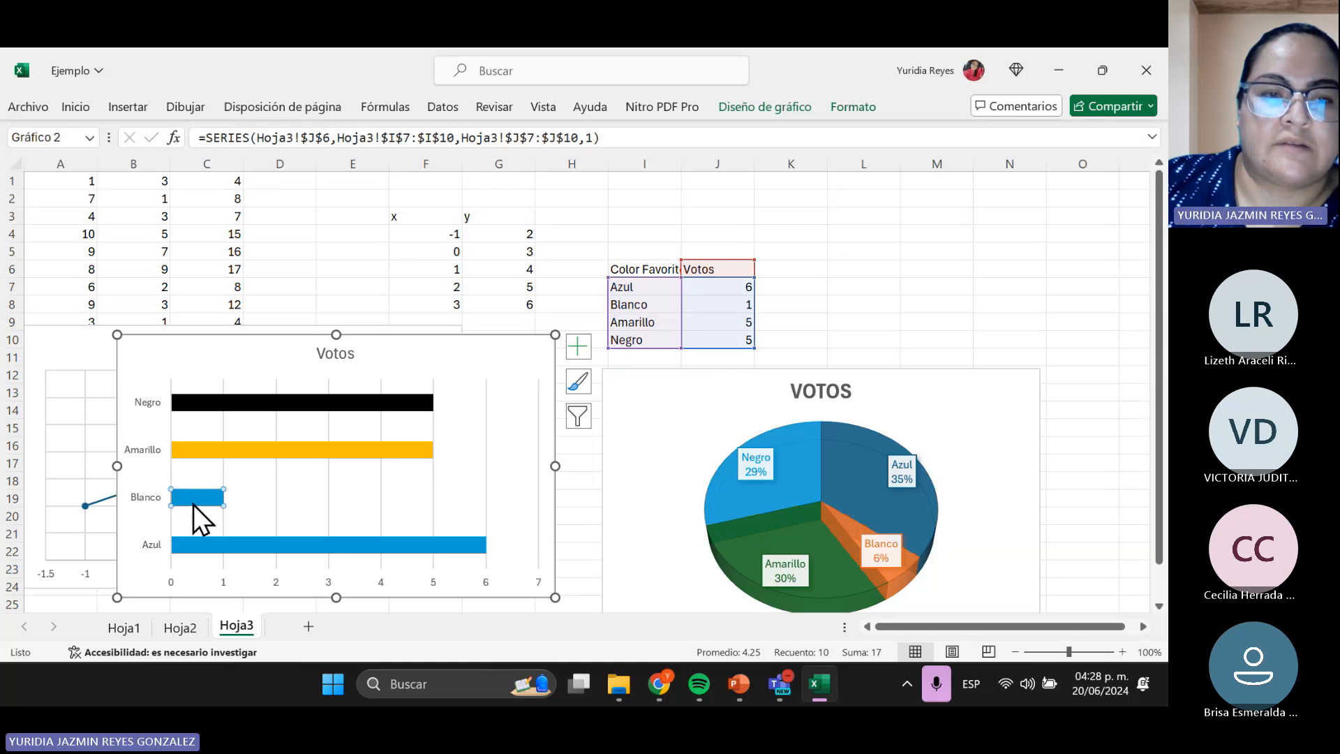
pyautogui.click(848, 108)
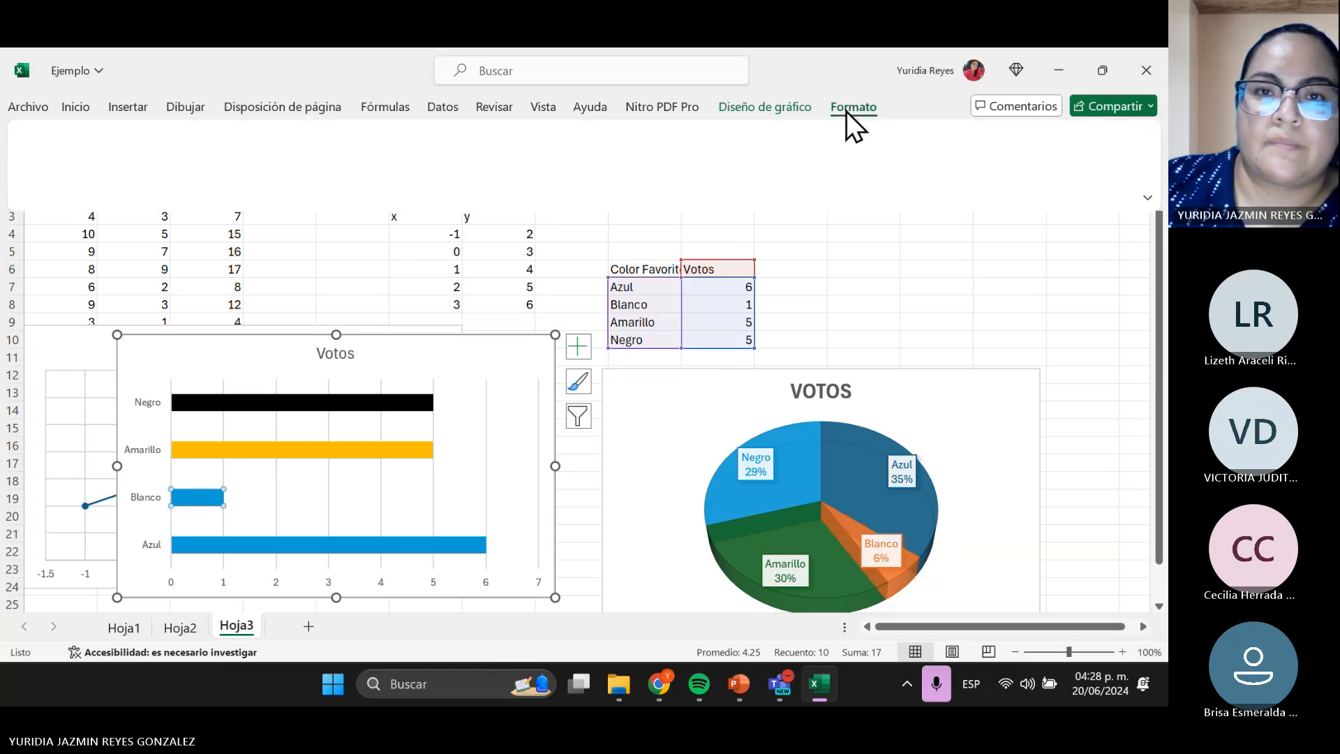
pyautogui.click(590, 134)
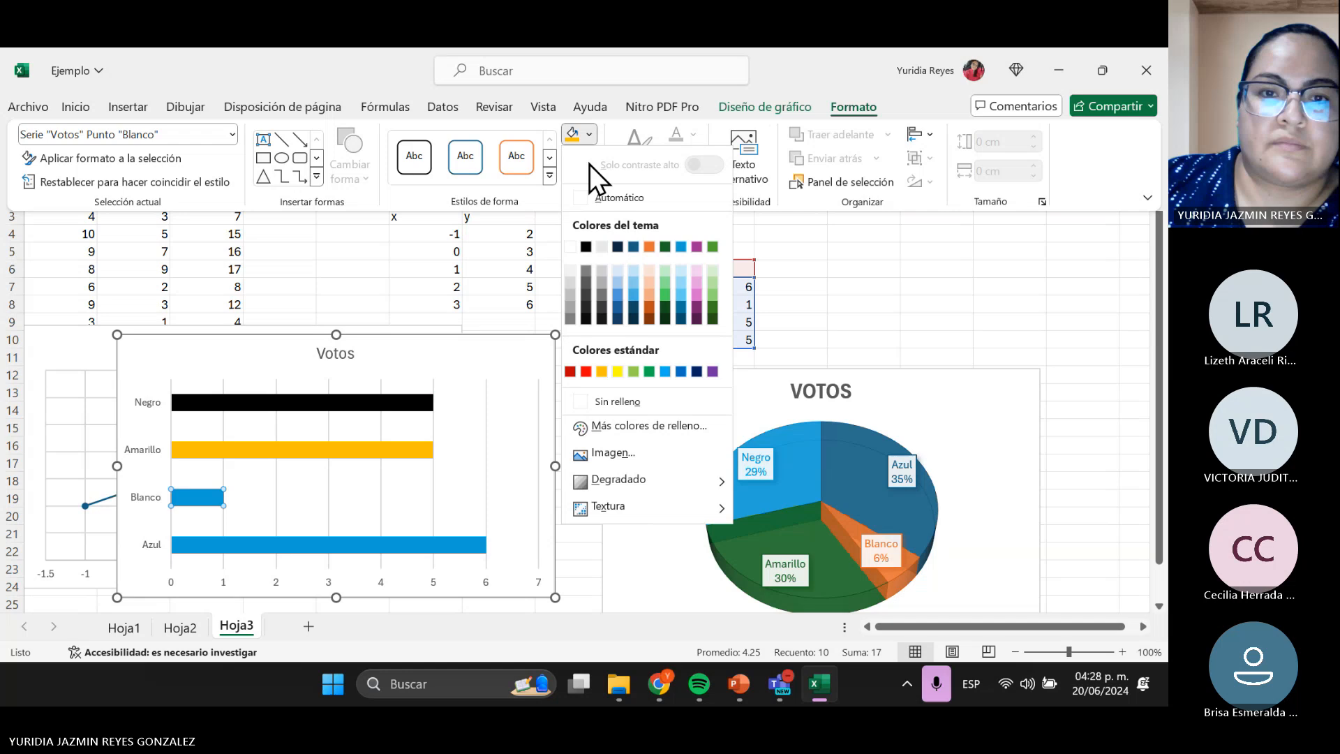
pyautogui.click(601, 248)
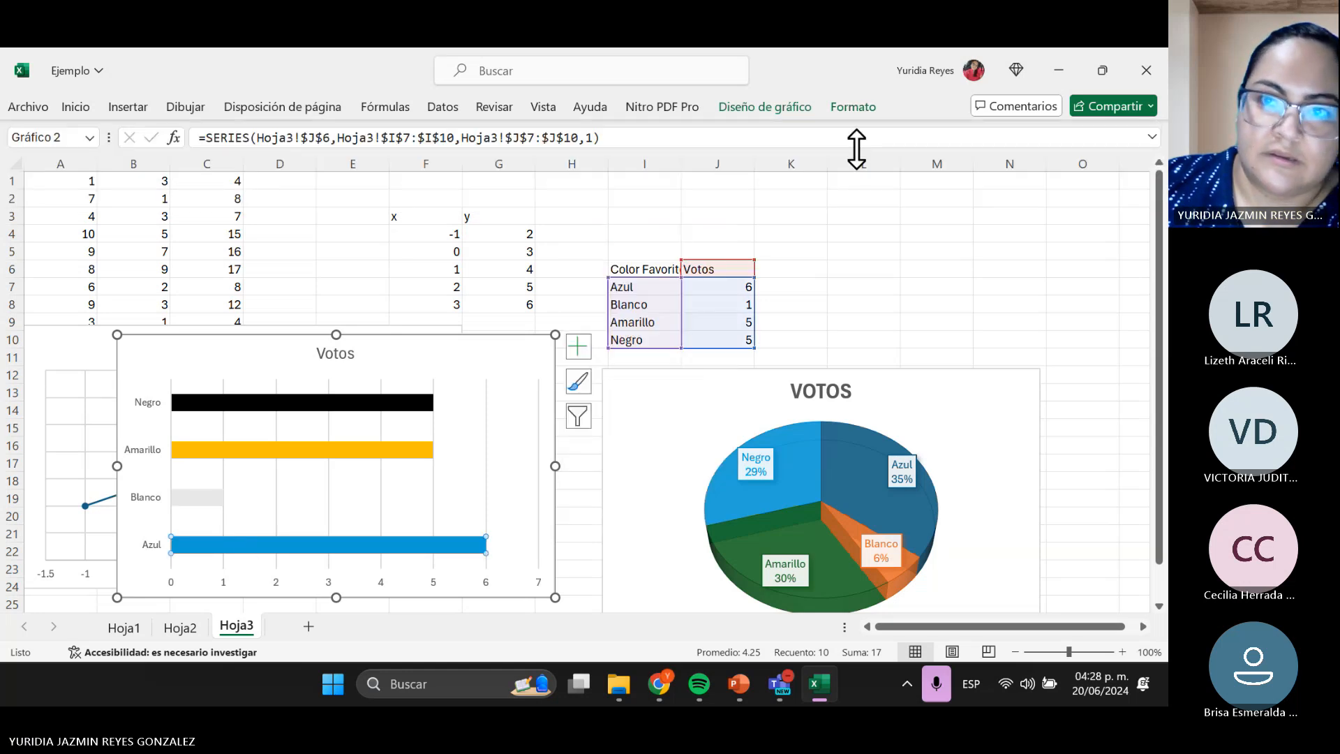
# - Fill only the Azul bar of the bar chart with the dark blue theme color
pyautogui.click(826, 116)
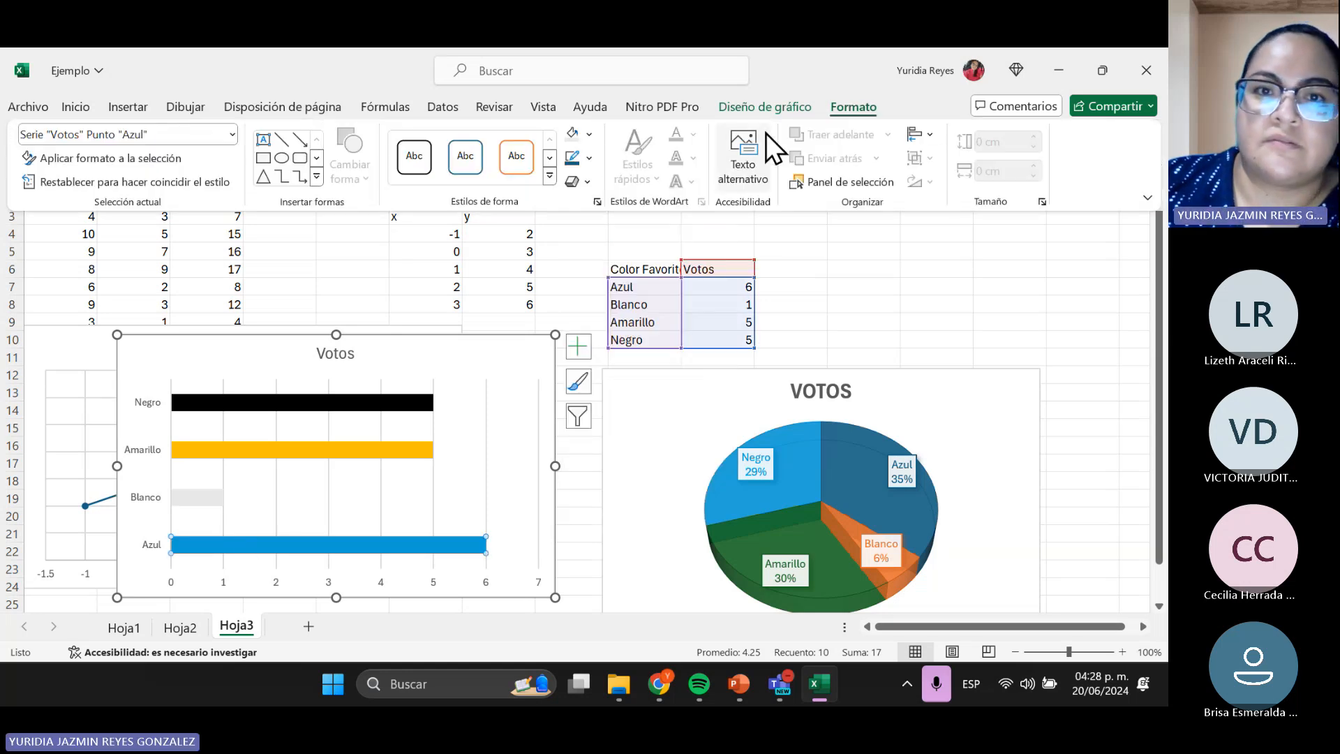
pyautogui.click(590, 134)
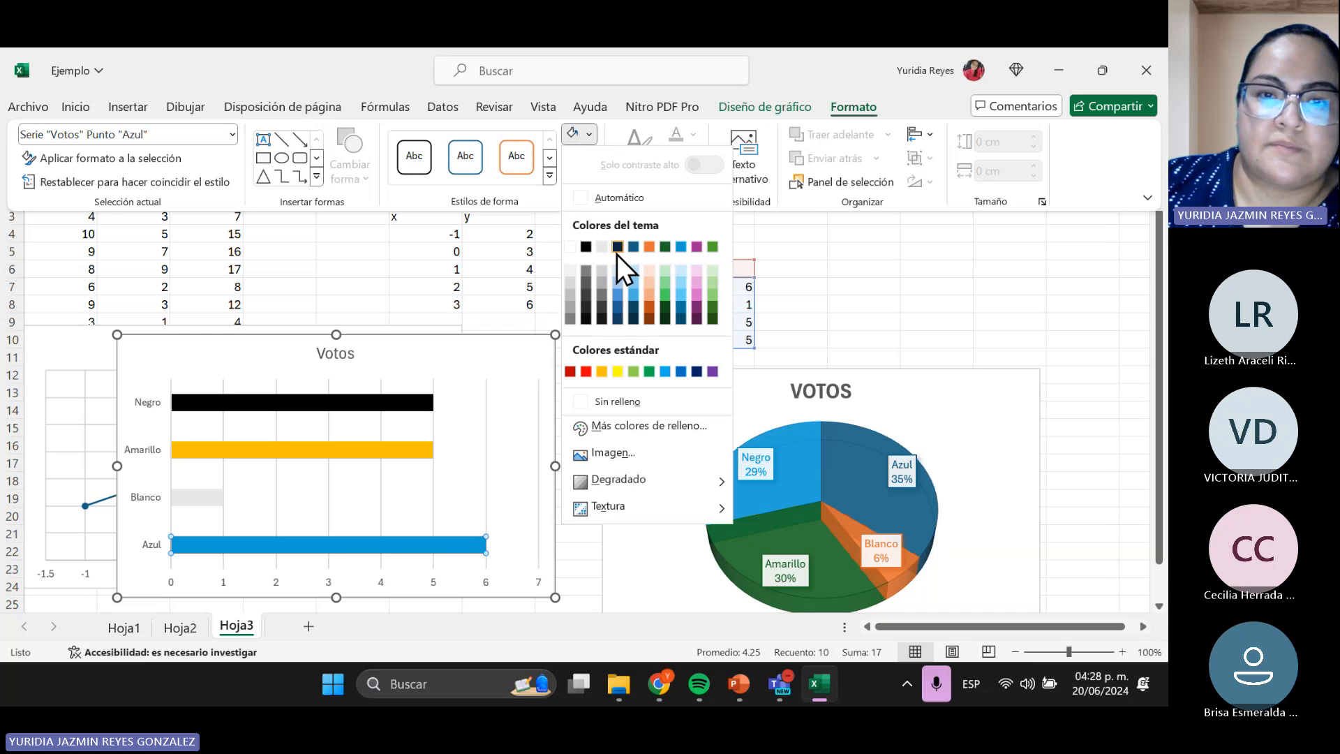
pyautogui.press('Escape')
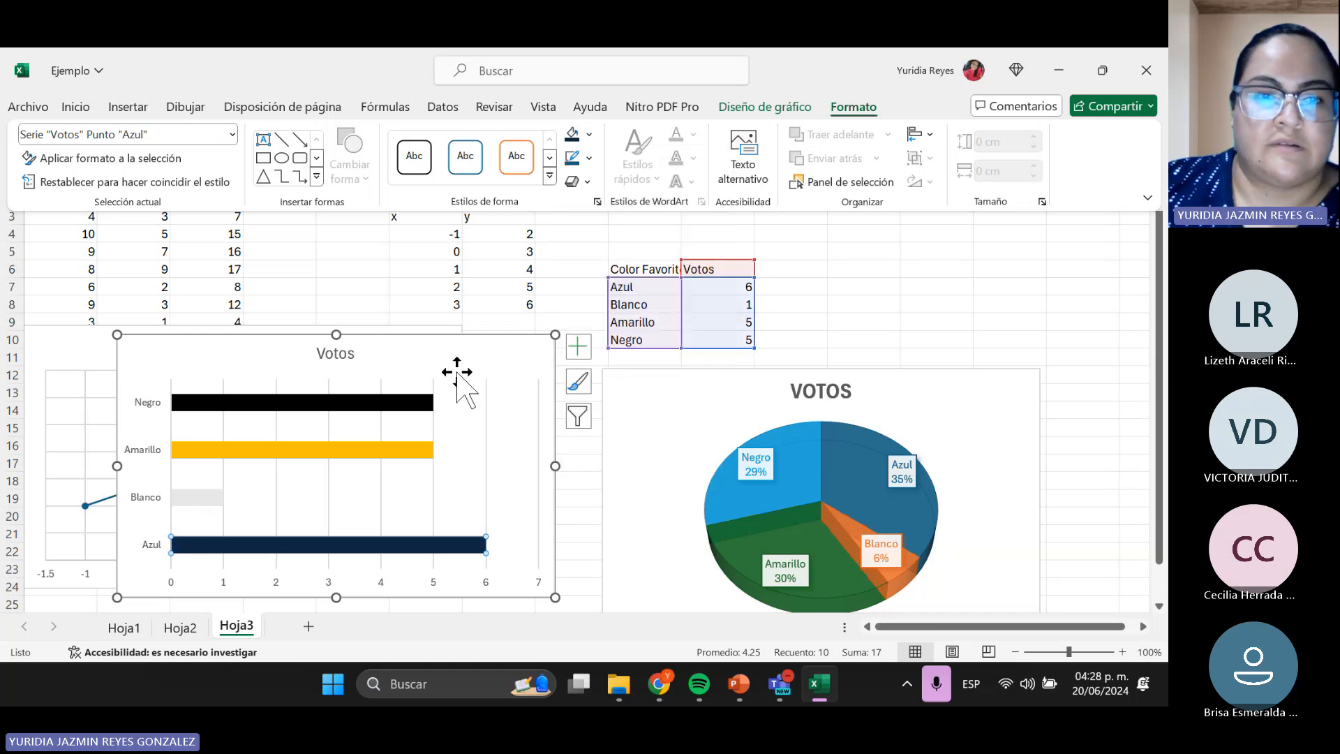
# - Fill the bar chart's chart area with a medium gray theme shade so the light Blanco bar stands out
pyautogui.click(459, 377)
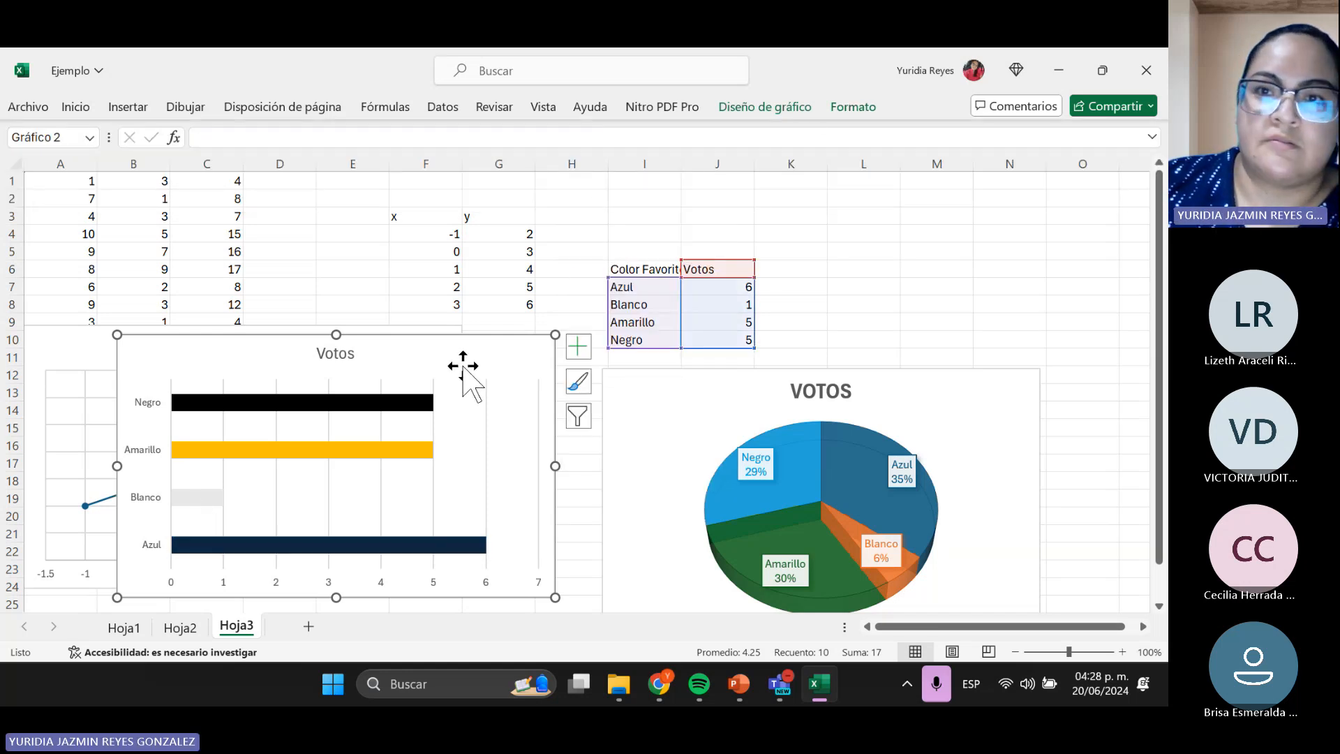
pyautogui.click(860, 111)
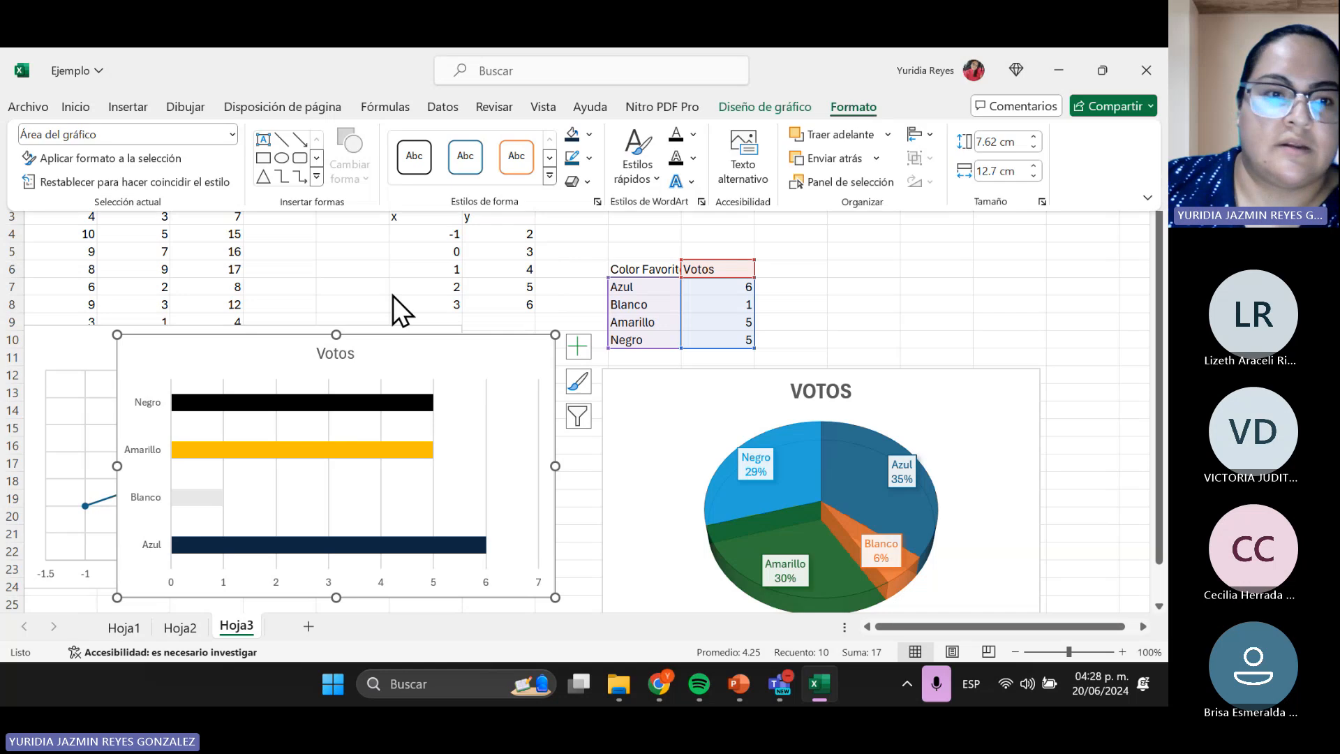
pyautogui.click(591, 134)
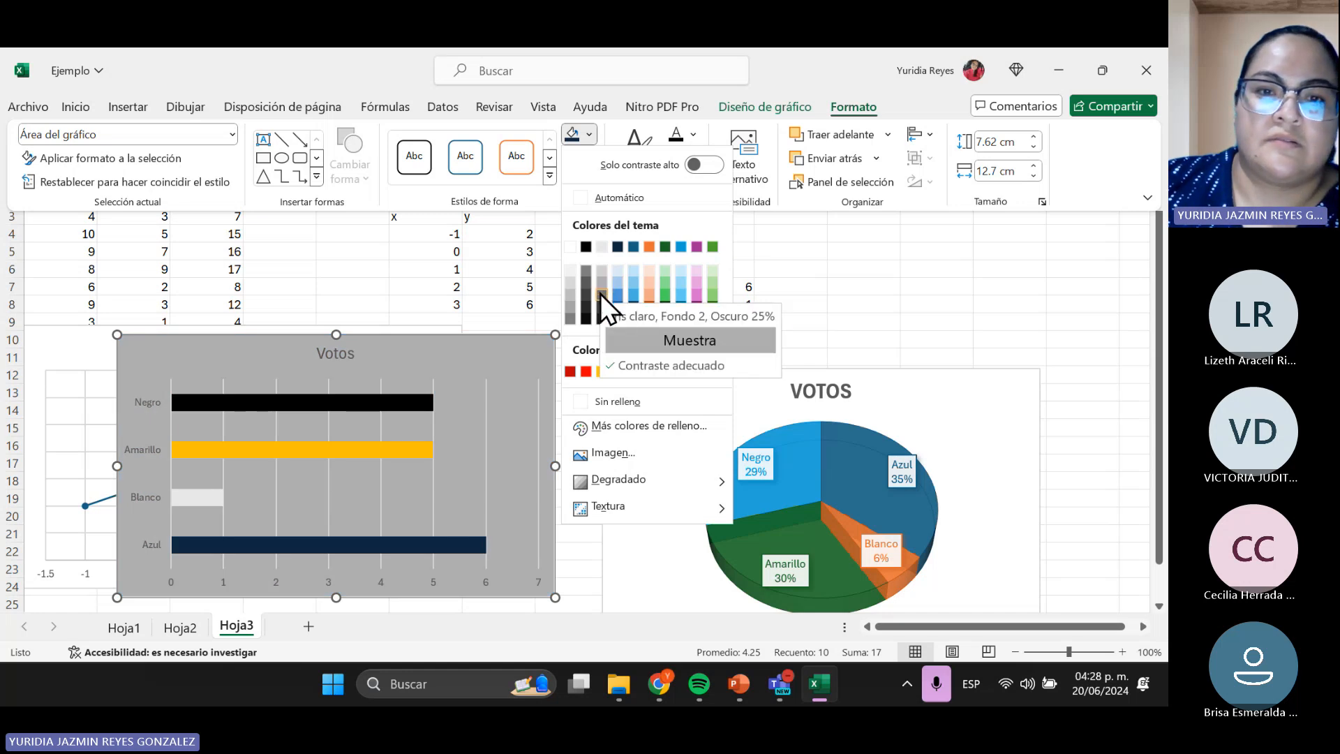
pyautogui.click(573, 296)
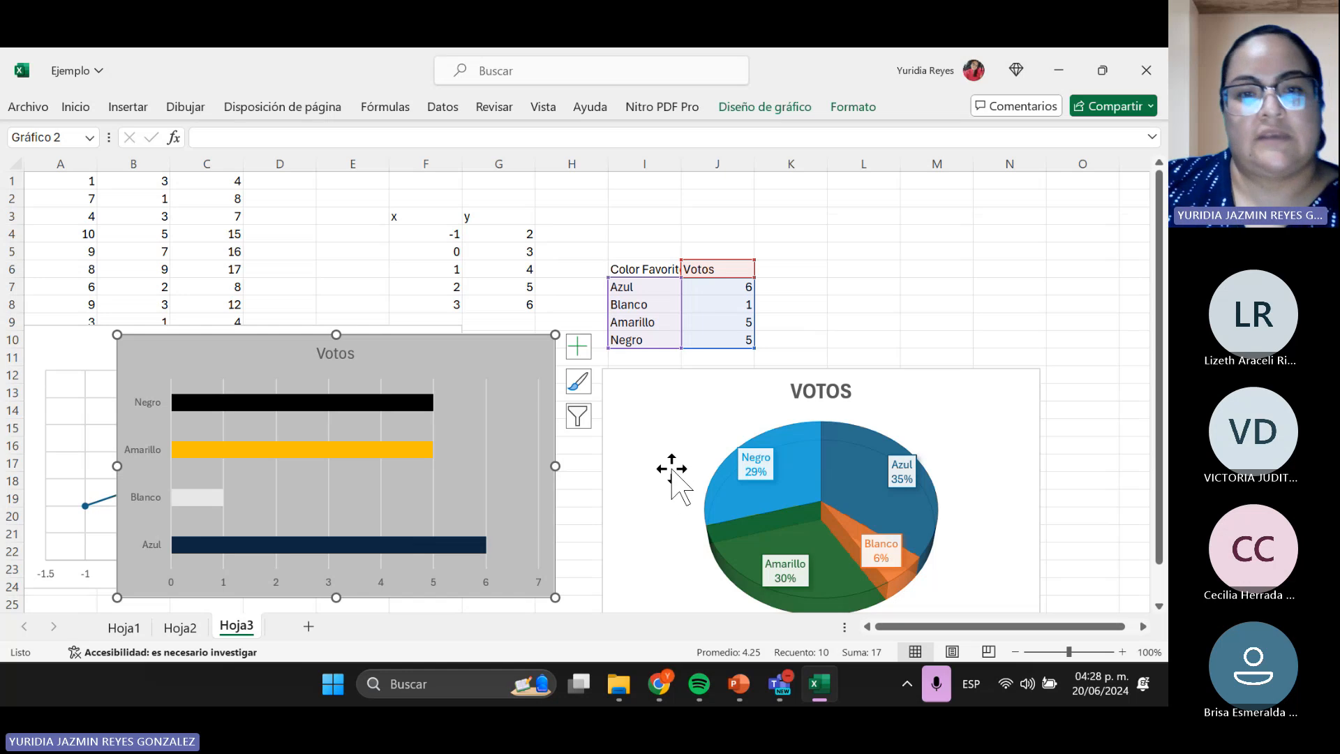
pyautogui.click(637, 458)
pyautogui.press('Escape')
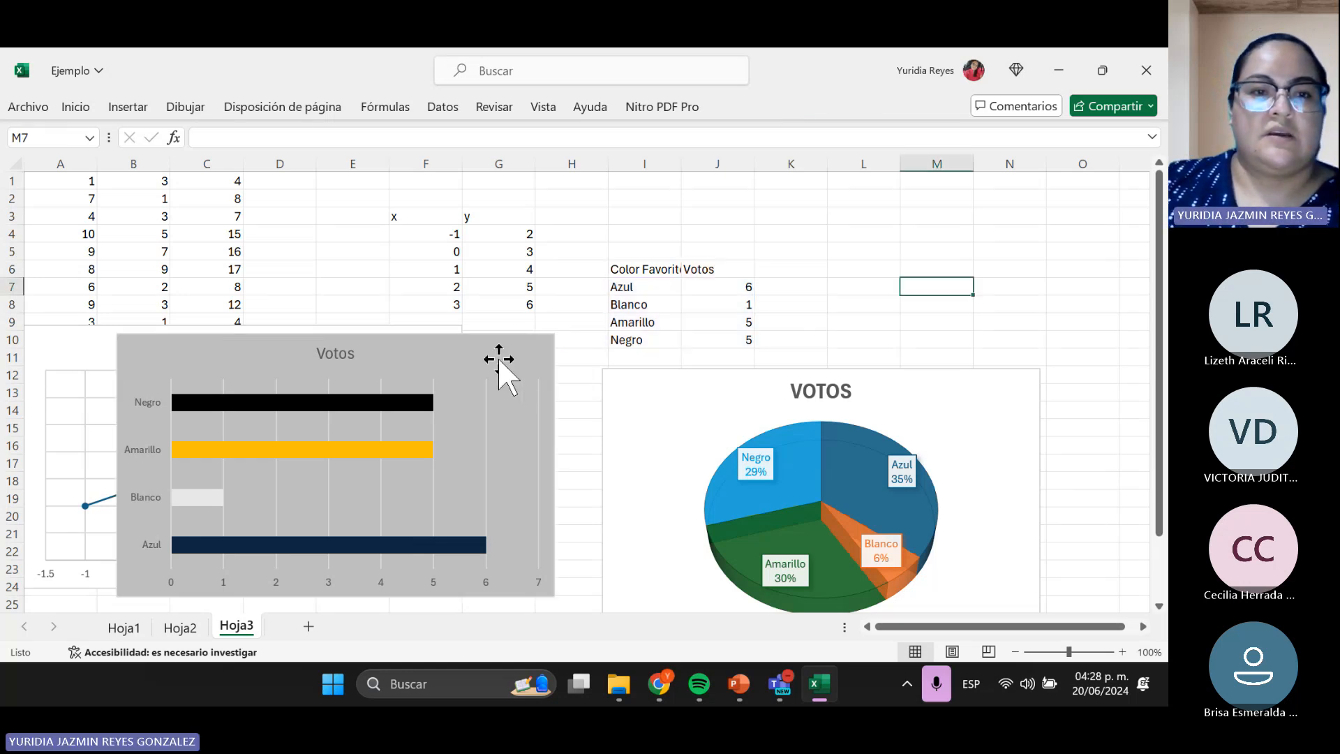
pyautogui.click(510, 356)
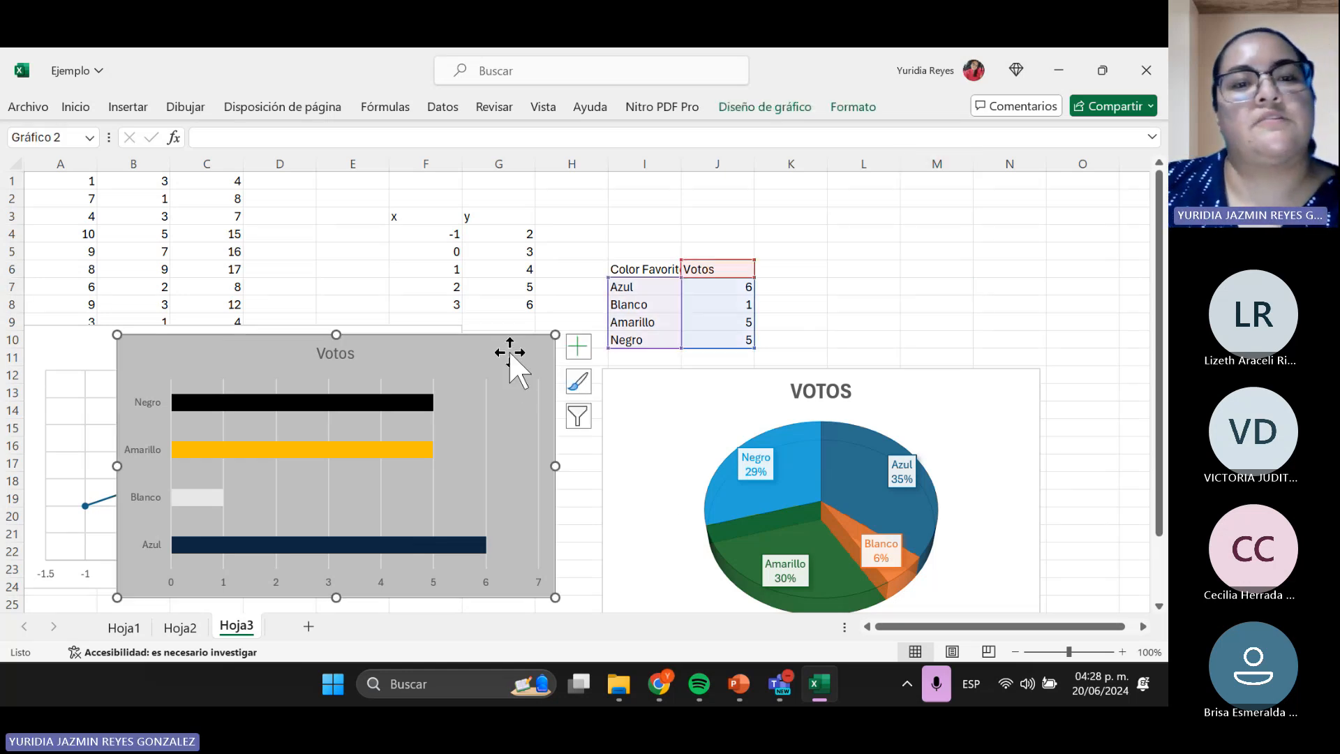
# - Move the Votos bar chart up and to the left, away from the pie chart
pyautogui.moveTo(511, 353); pyautogui.dragTo(442, 317)
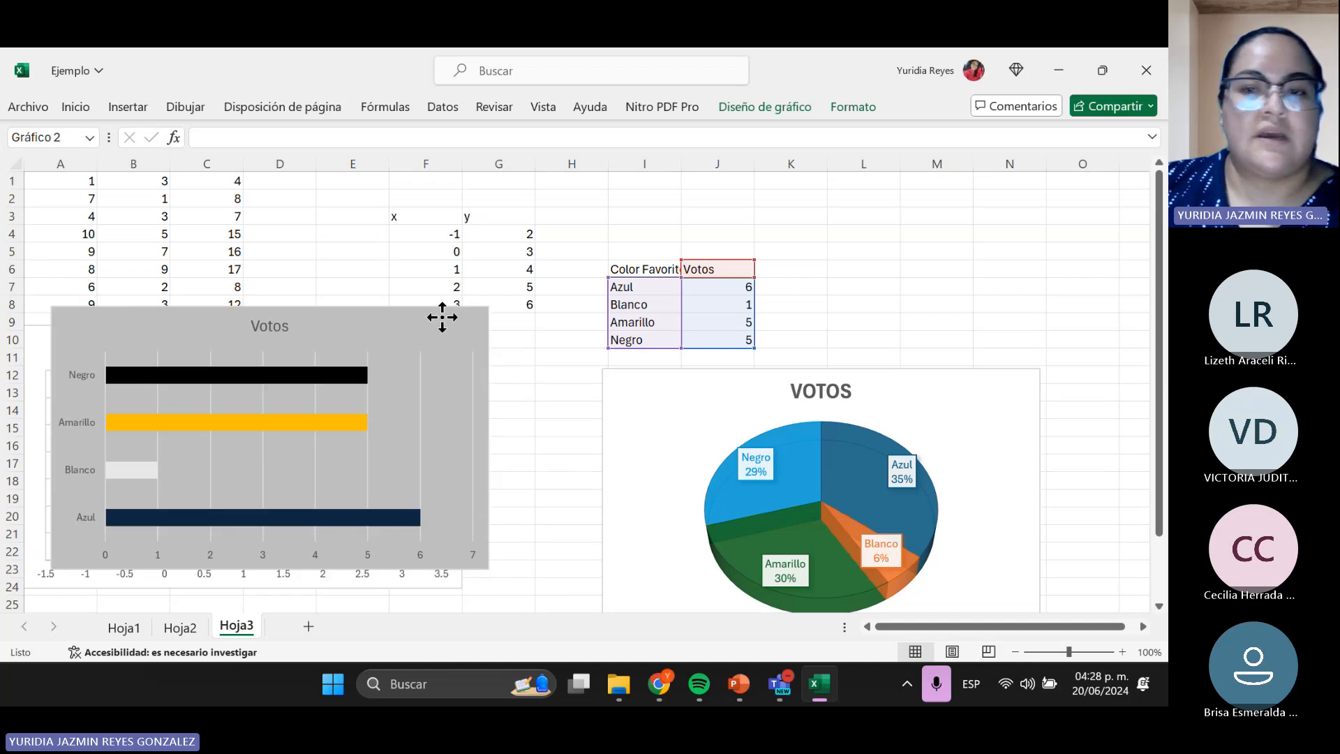
# - Preview alternative multicolor and monochromatic color palettes on the VOTOS pie chart without applying one
pyautogui.click(828, 478)
pyautogui.click(779, 500)
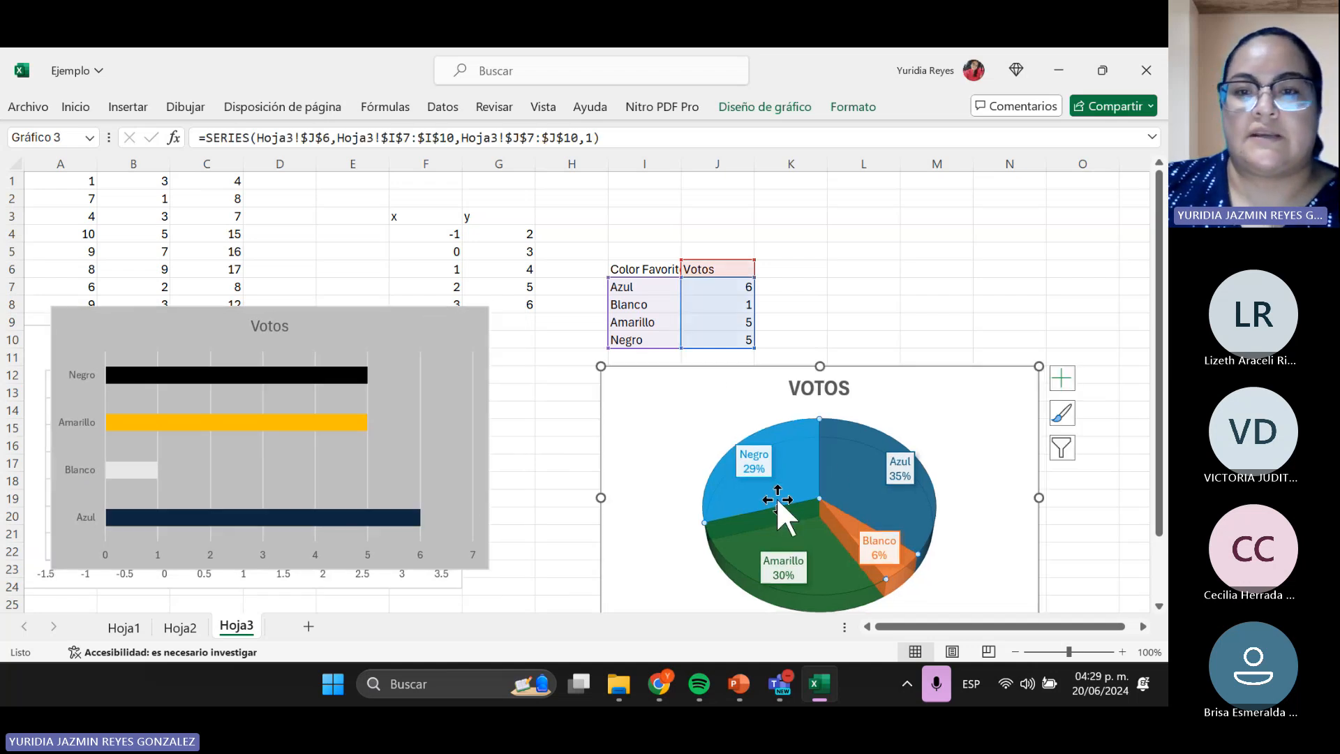
pyautogui.click(920, 376)
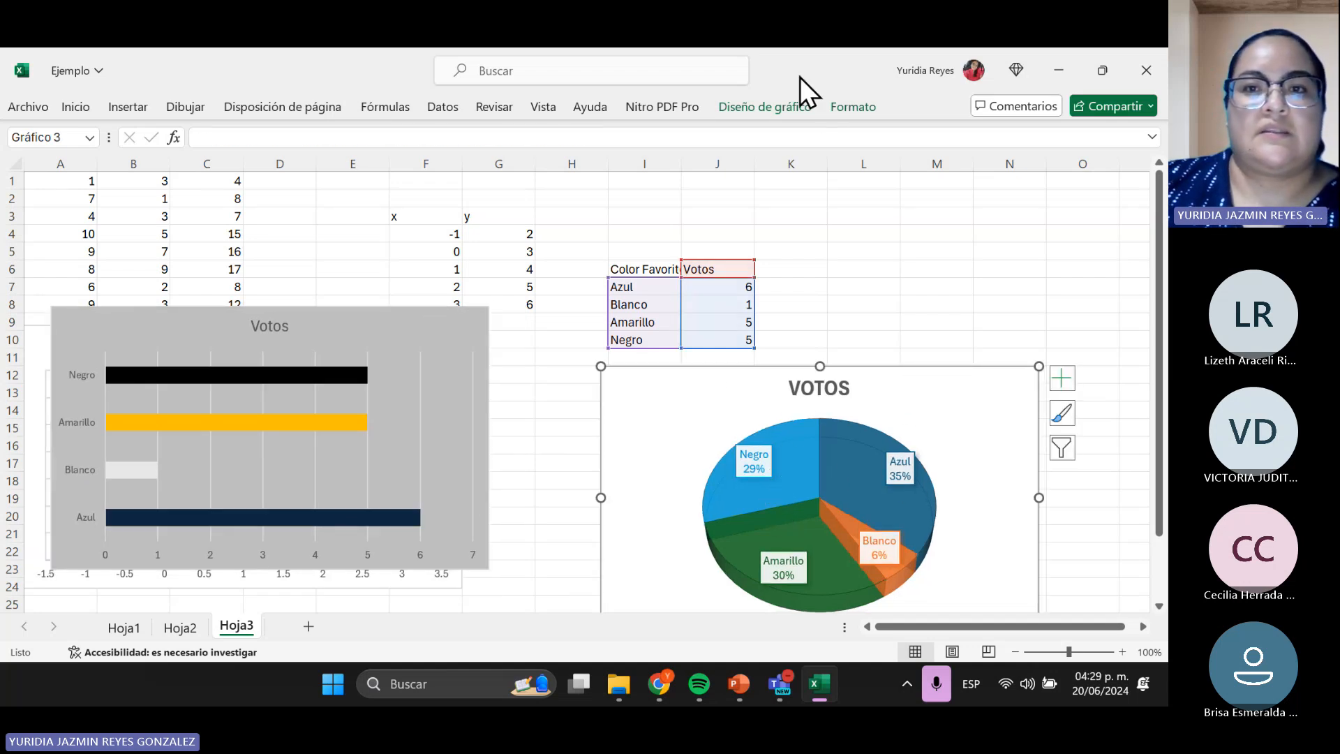
pyautogui.click(777, 104)
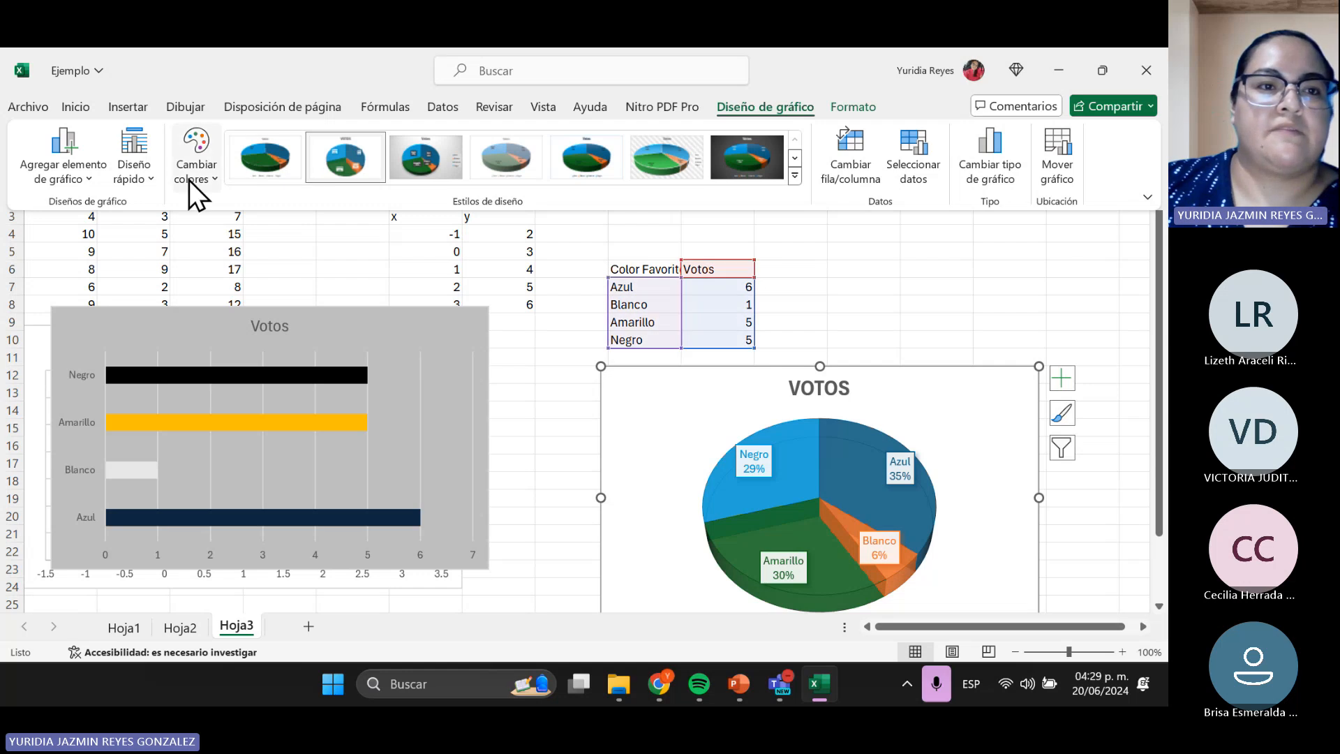
pyautogui.click(191, 174)
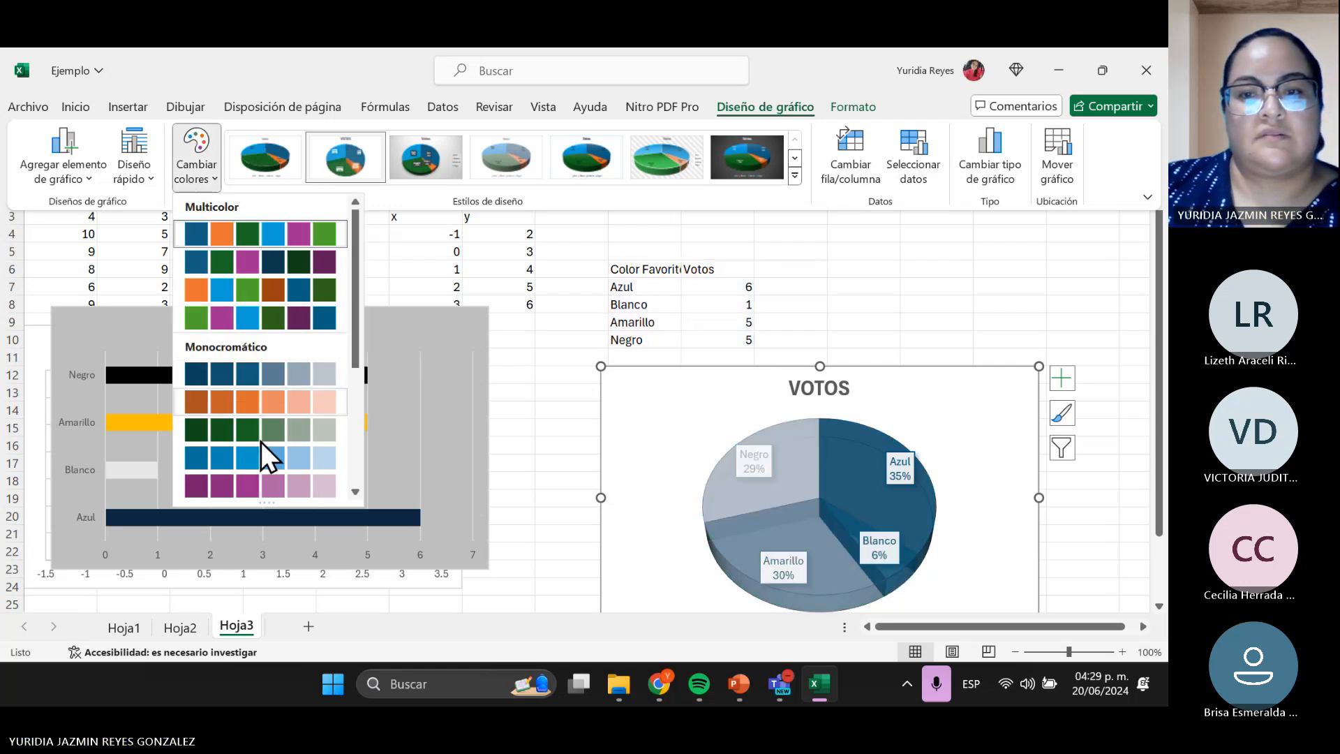
pyautogui.scroll(-3, 266, 462)
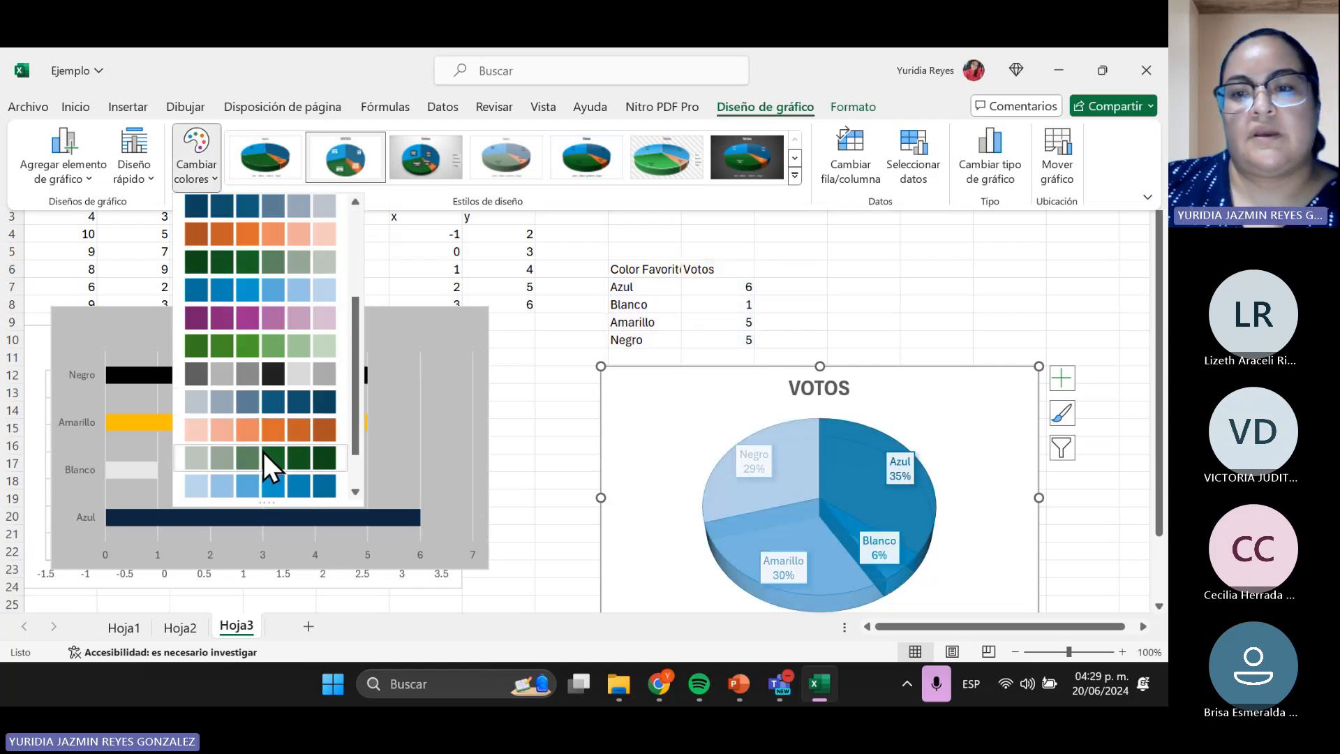
pyautogui.scroll(5, 262, 451)
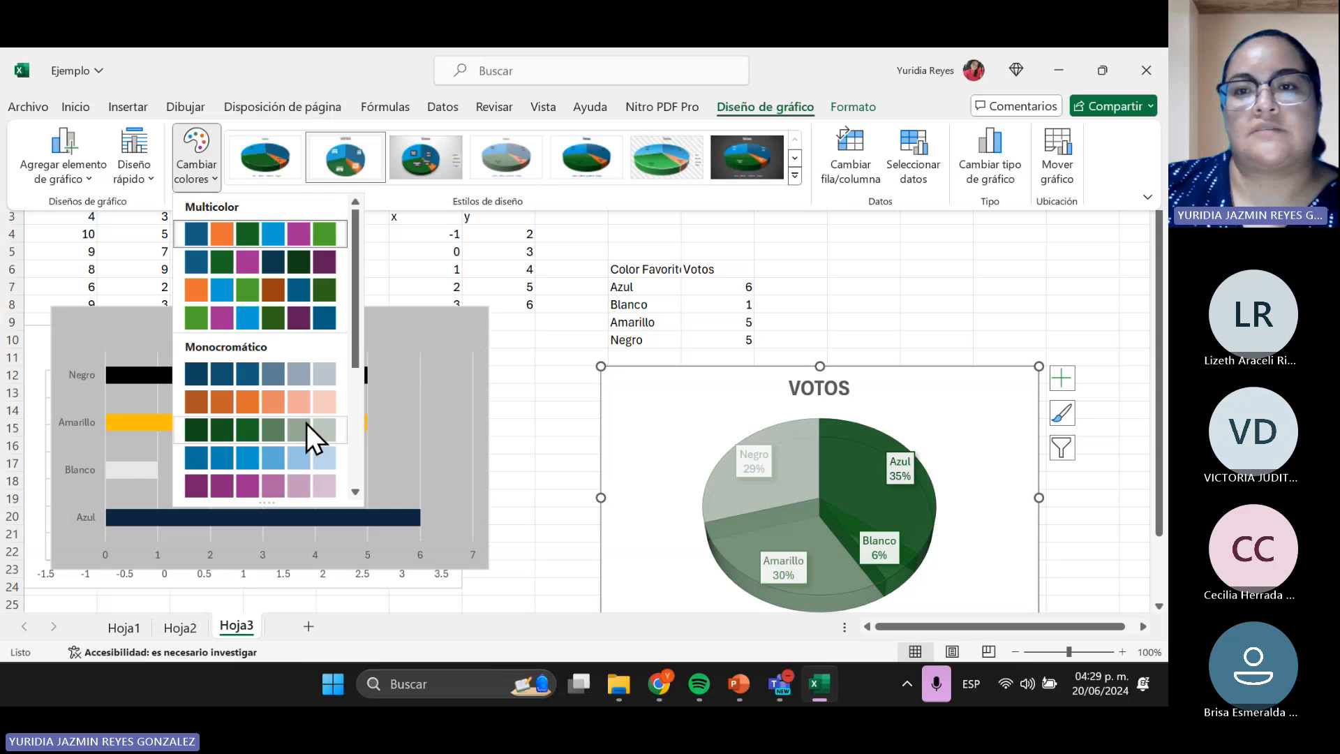
pyautogui.click(932, 252)
# - Copy the VOTOS pie chart, and in PowerPoint add a slide with the En blanco layout after the Gráficas slide
pyautogui.click(940, 399)
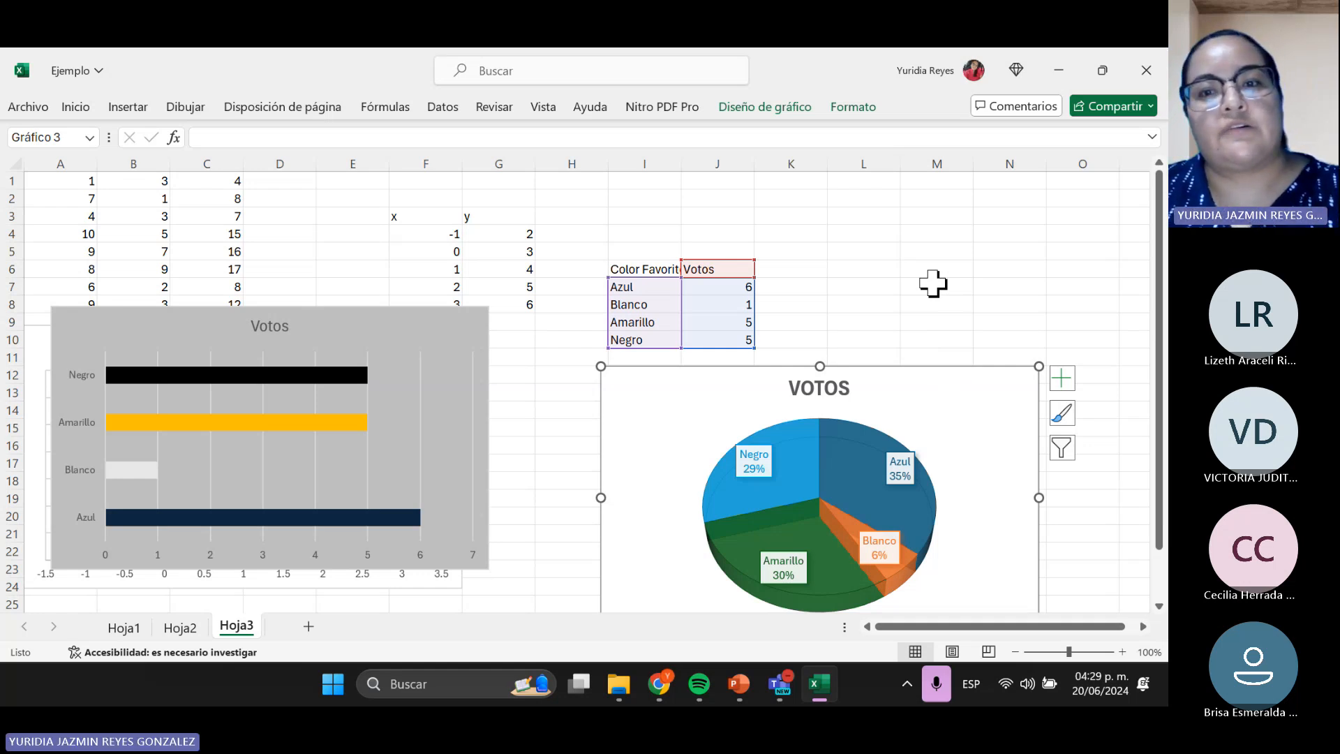
pyautogui.click(747, 691)
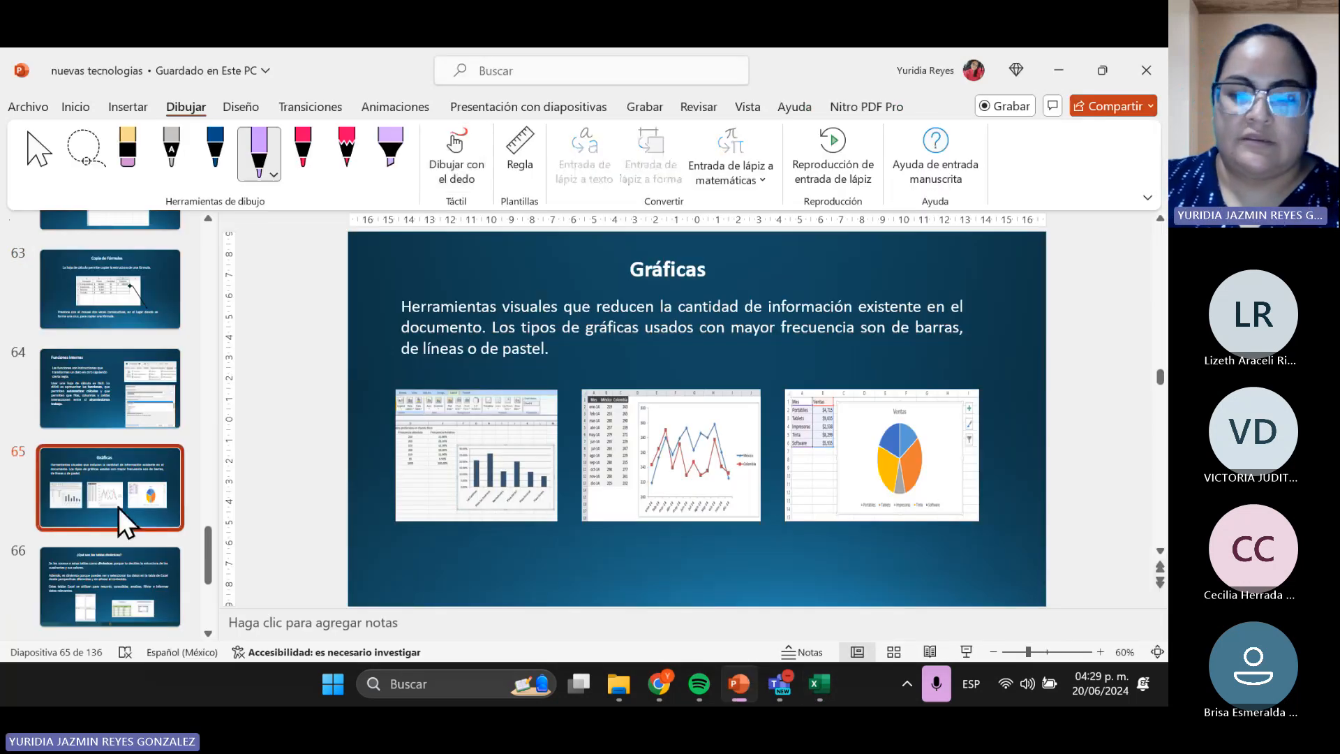
pyautogui.press('Return')
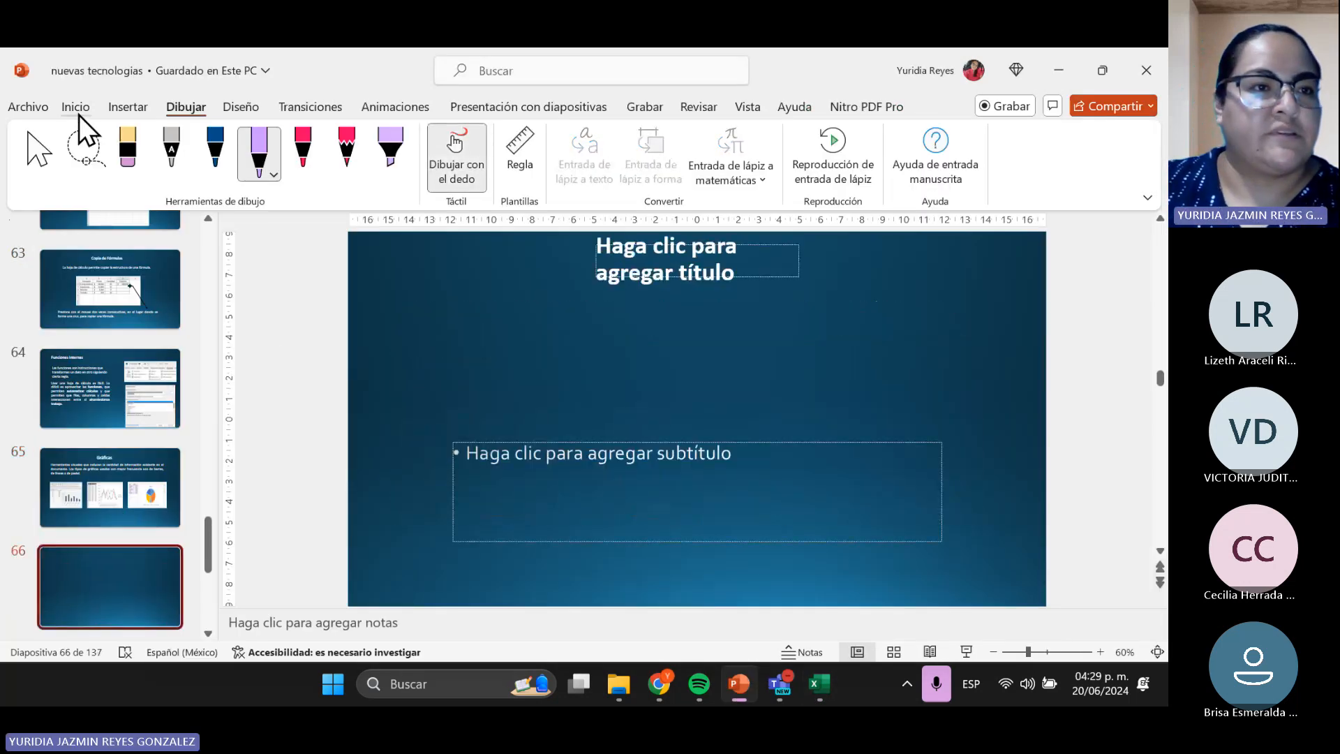
pyautogui.click(77, 111)
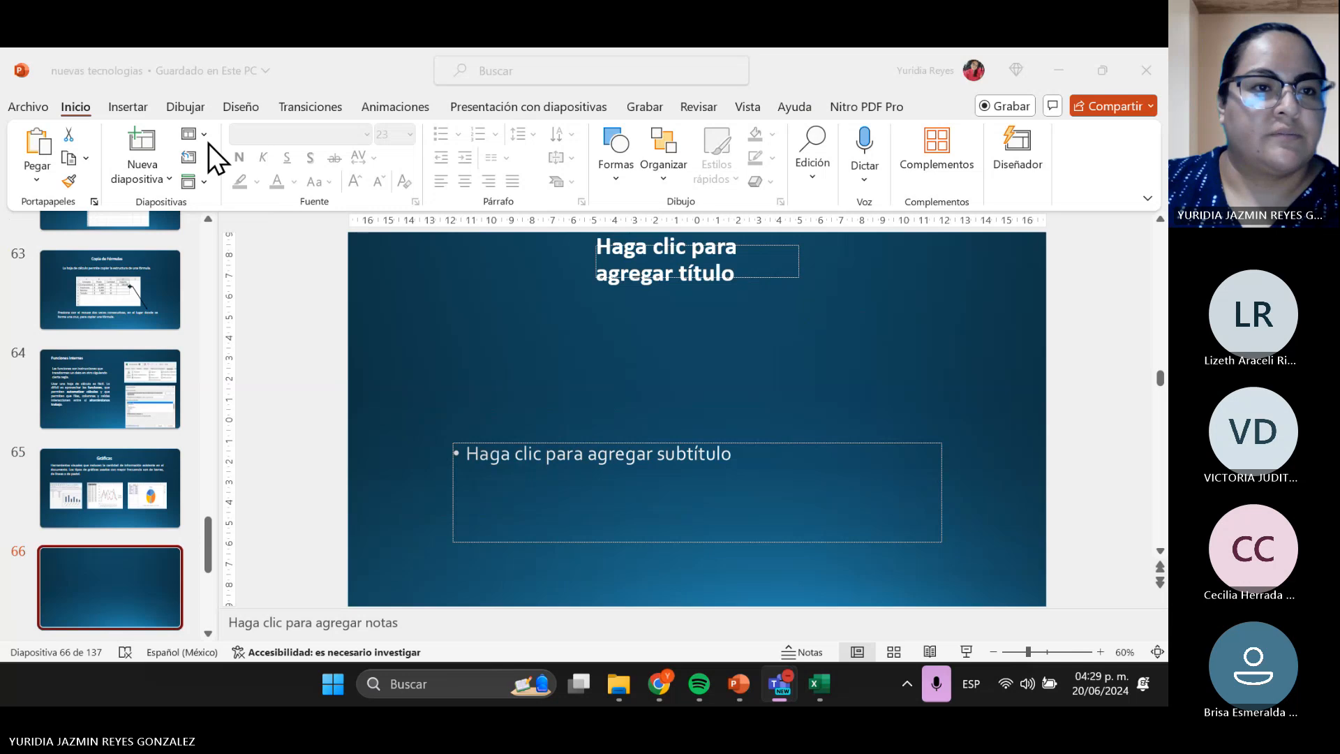
pyautogui.click(203, 132)
pyautogui.click(204, 134)
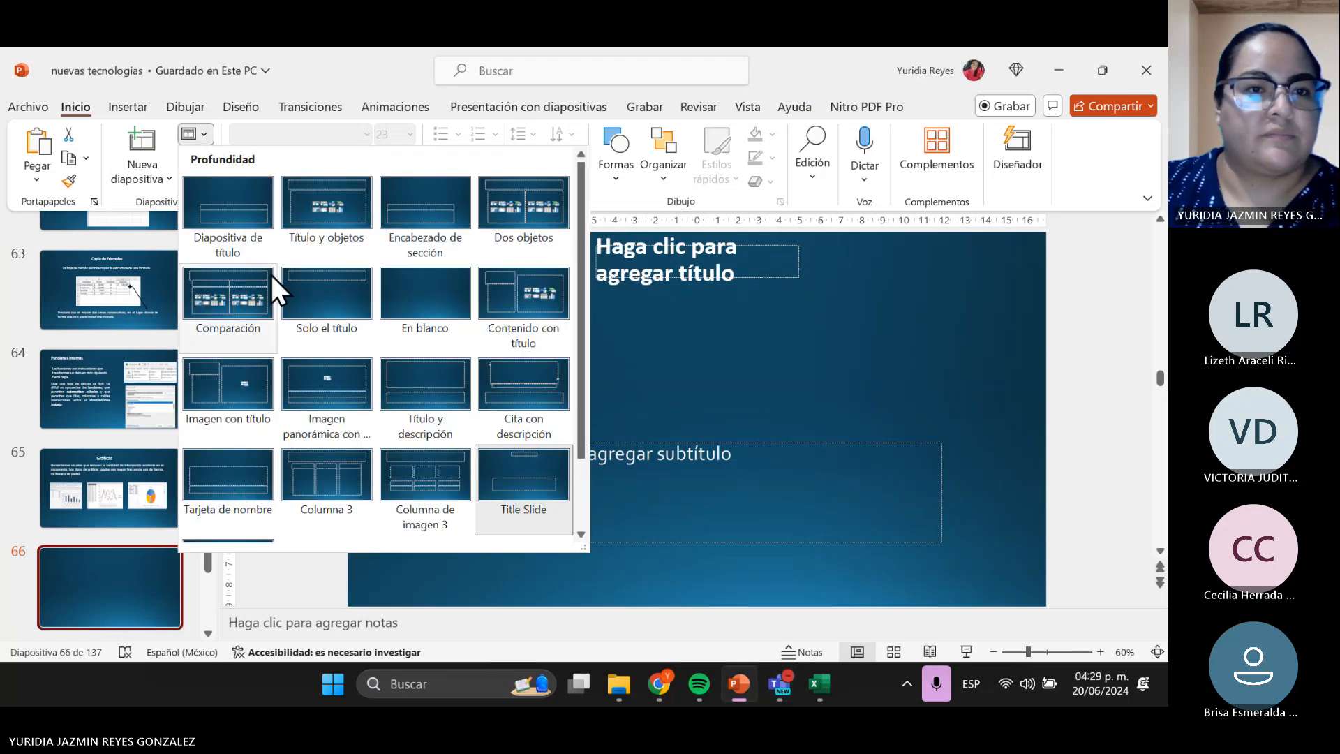
pyautogui.click(439, 316)
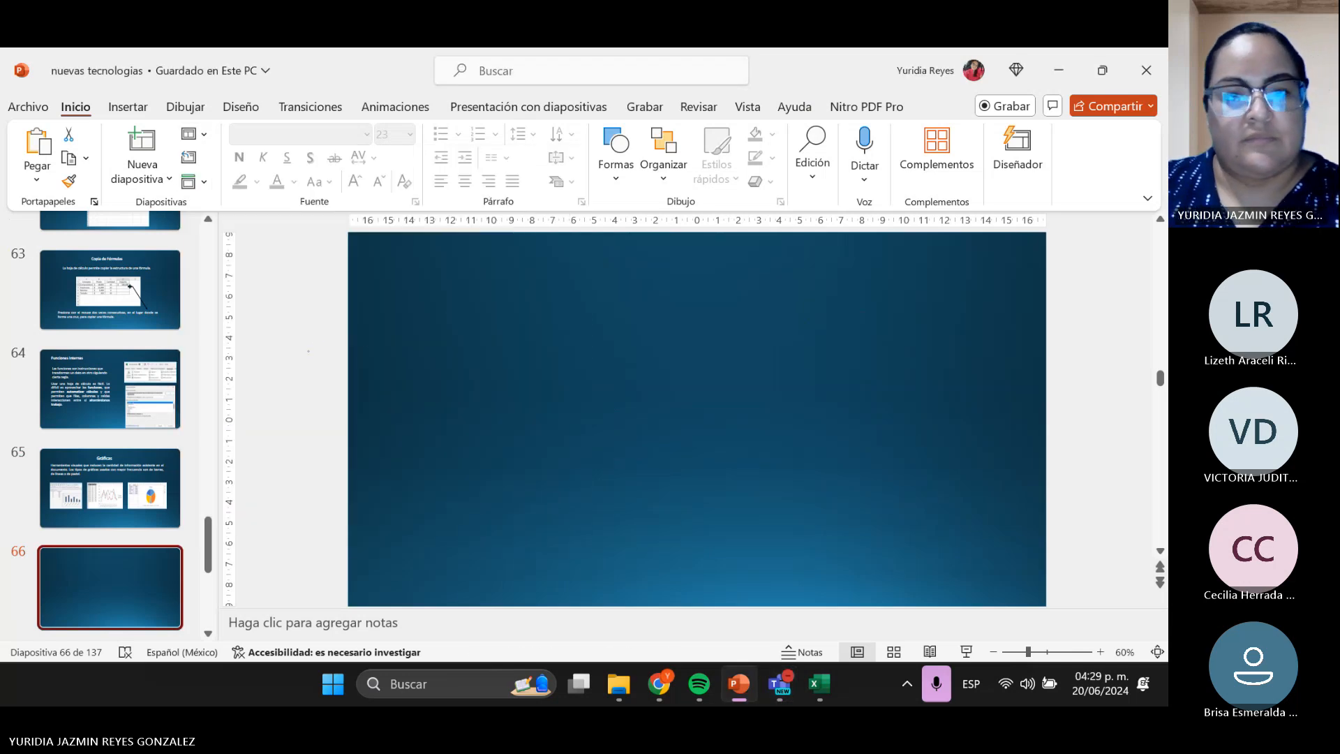
# - Paste the copied pie chart onto the blank slide and enlarge it to fill most of the slide
pyautogui.hotkey('ctrl', 'v')
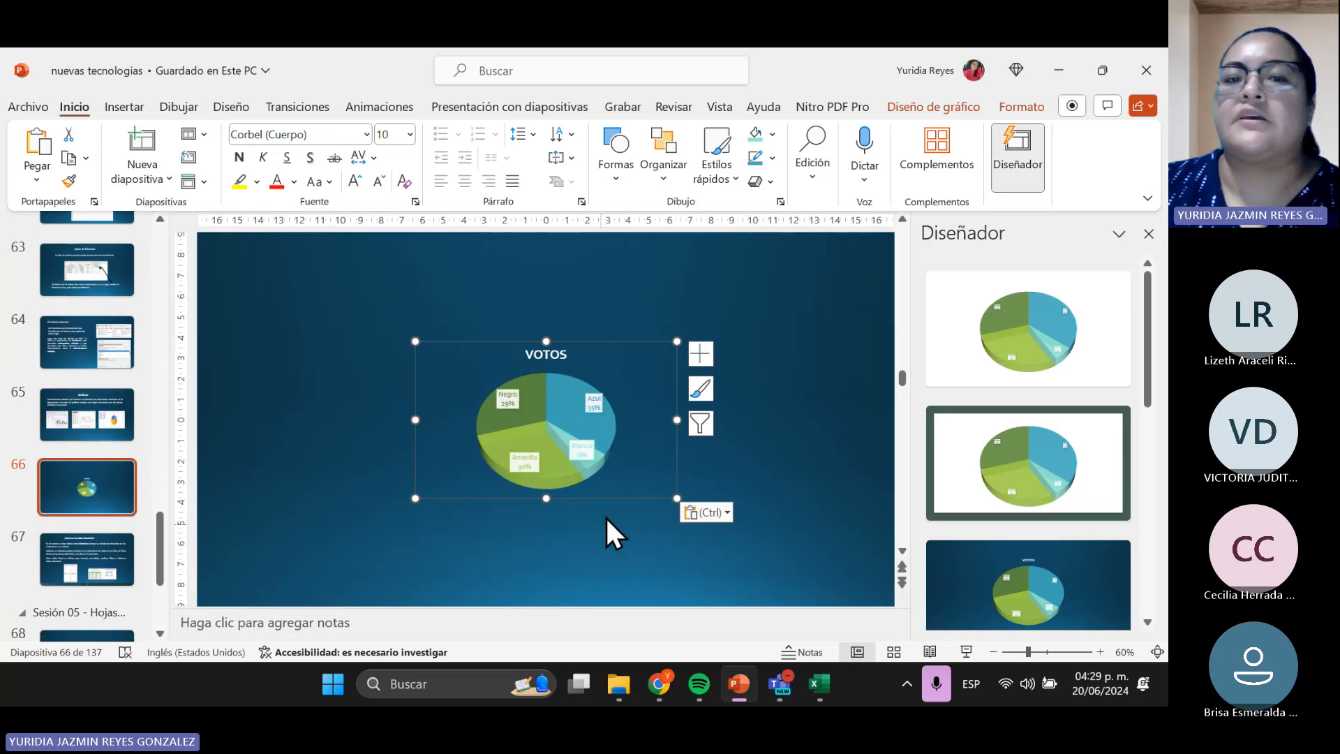
pyautogui.moveTo(456, 381); pyautogui.dragTo(333, 301)
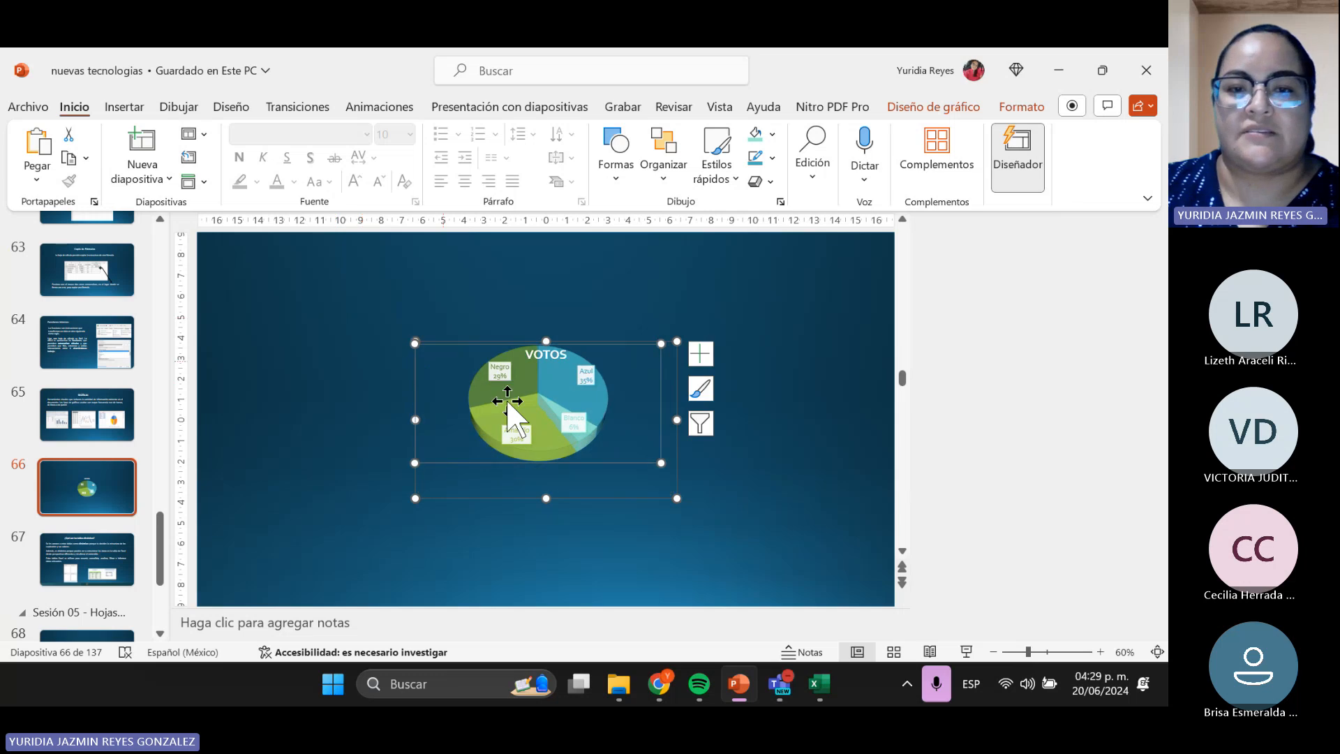
pyautogui.moveTo(595, 379); pyautogui.dragTo(485, 308)
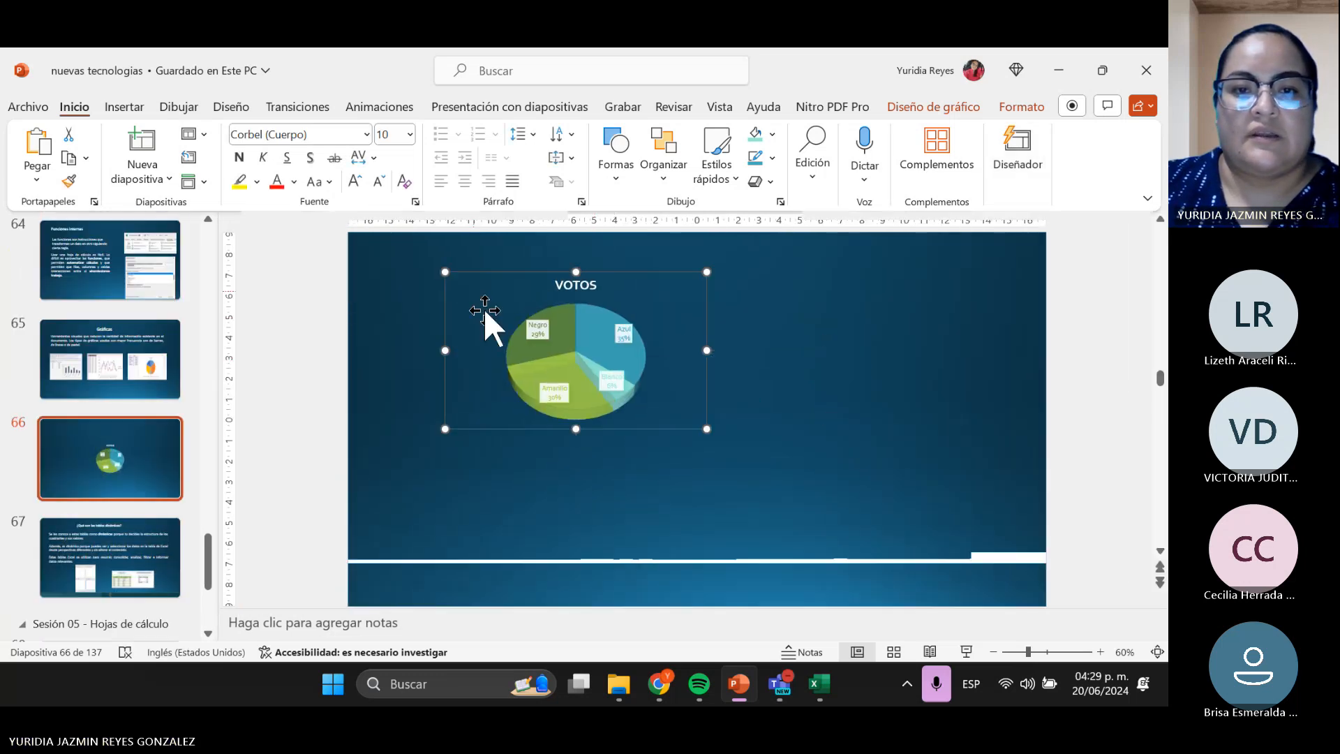
pyautogui.moveTo(707, 429); pyautogui.dragTo(922, 576)
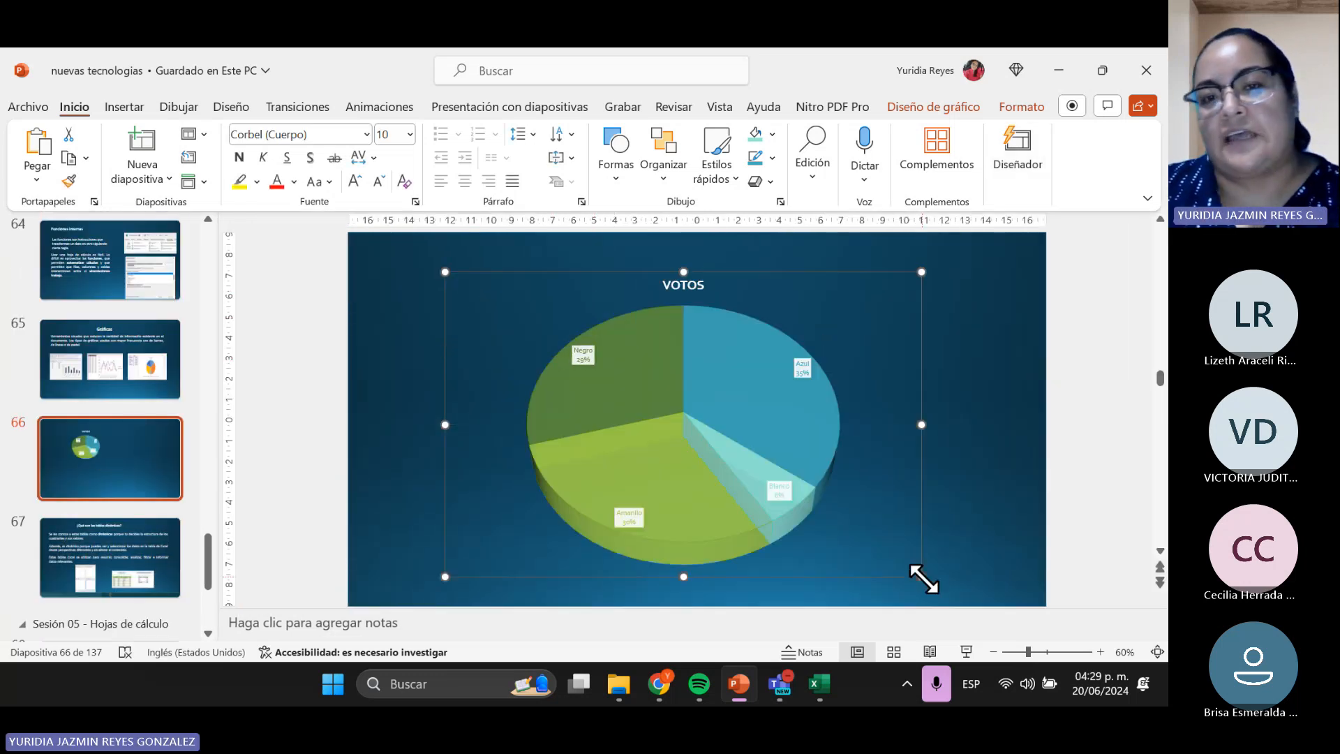
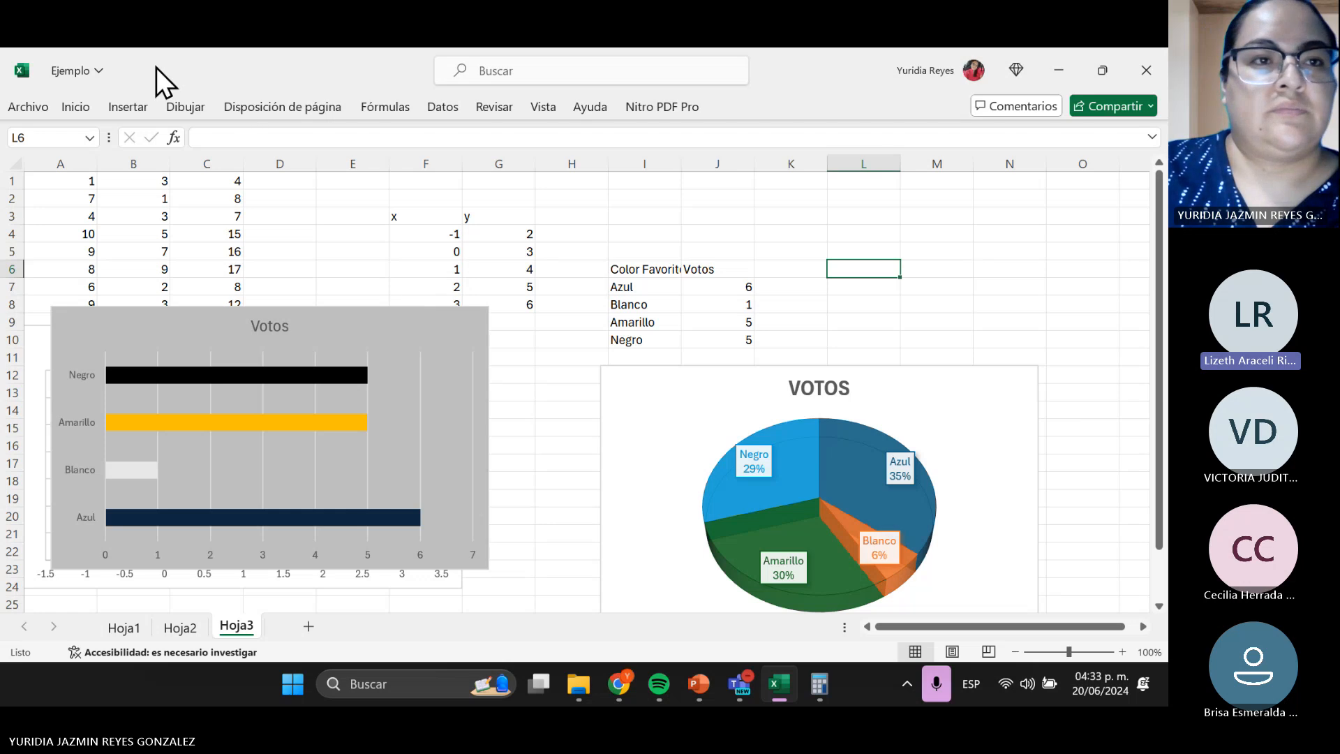
# - Move the bar chart and the scatter chart on Hoja3 down to uncover the number data in columns A to C
pyautogui.click(156, 68)
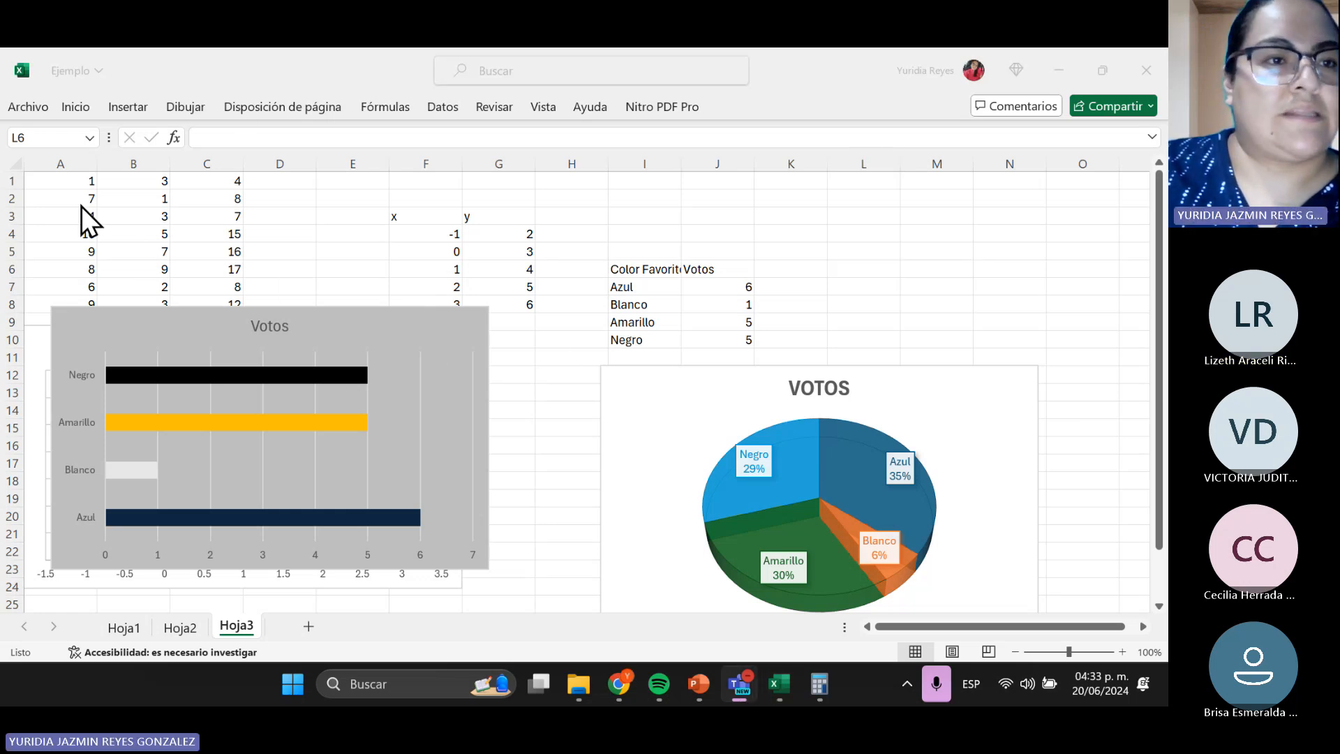
pyautogui.click(167, 234)
pyautogui.moveTo(410, 323); pyautogui.dragTo(418, 405)
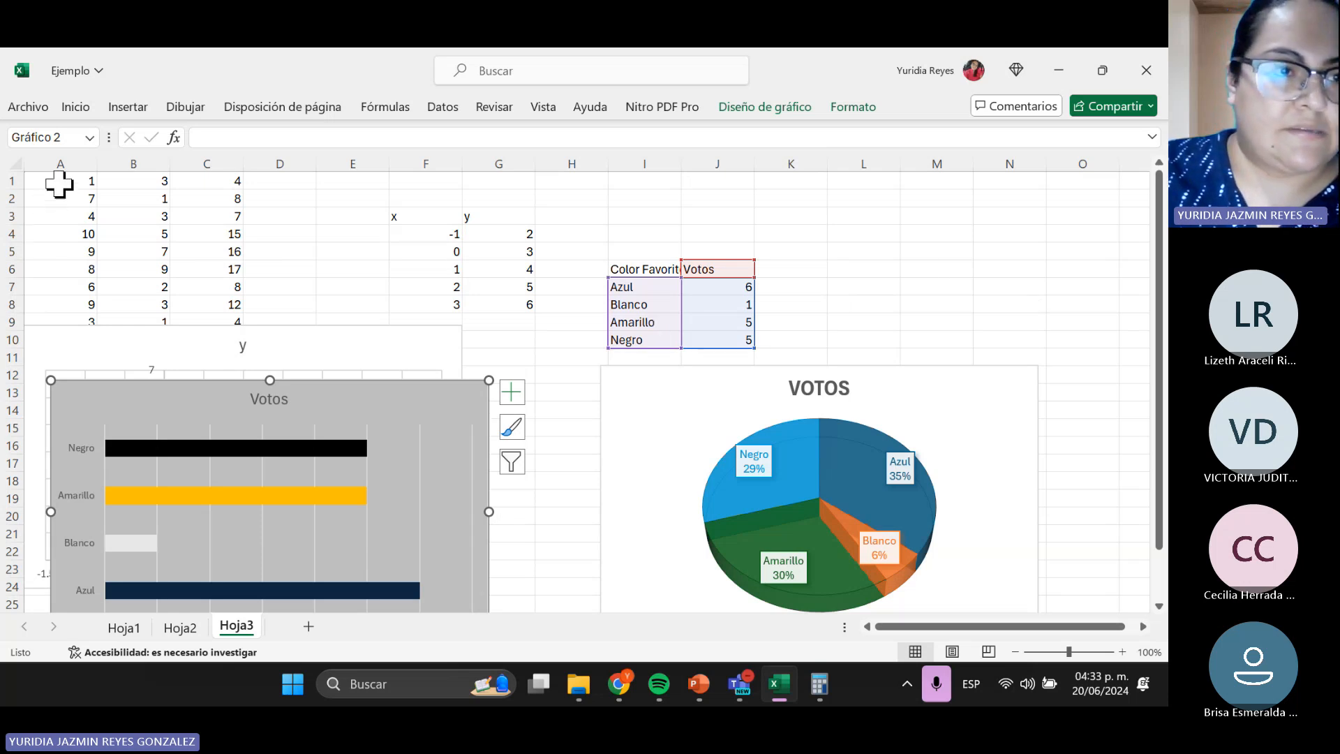
pyautogui.moveTo(60, 184); pyautogui.dragTo(237, 306)
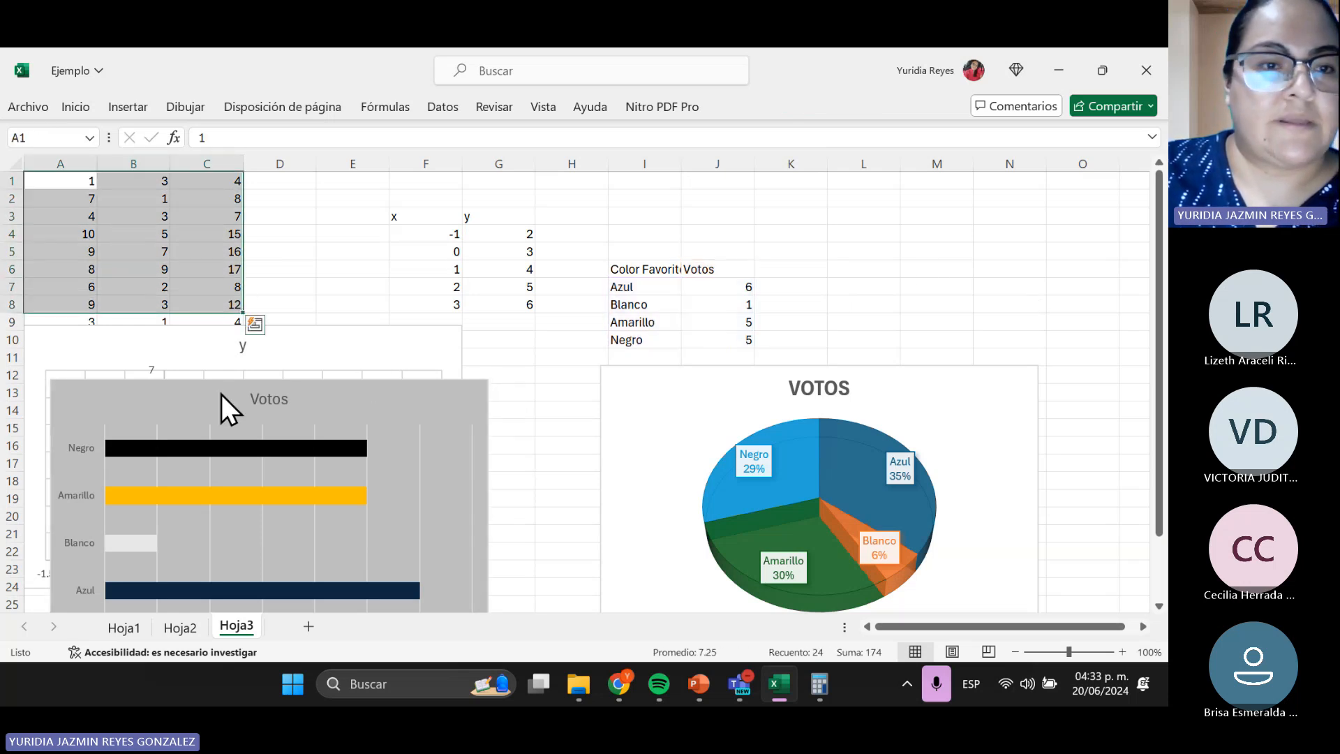
pyautogui.moveTo(127, 354); pyautogui.dragTo(126, 454)
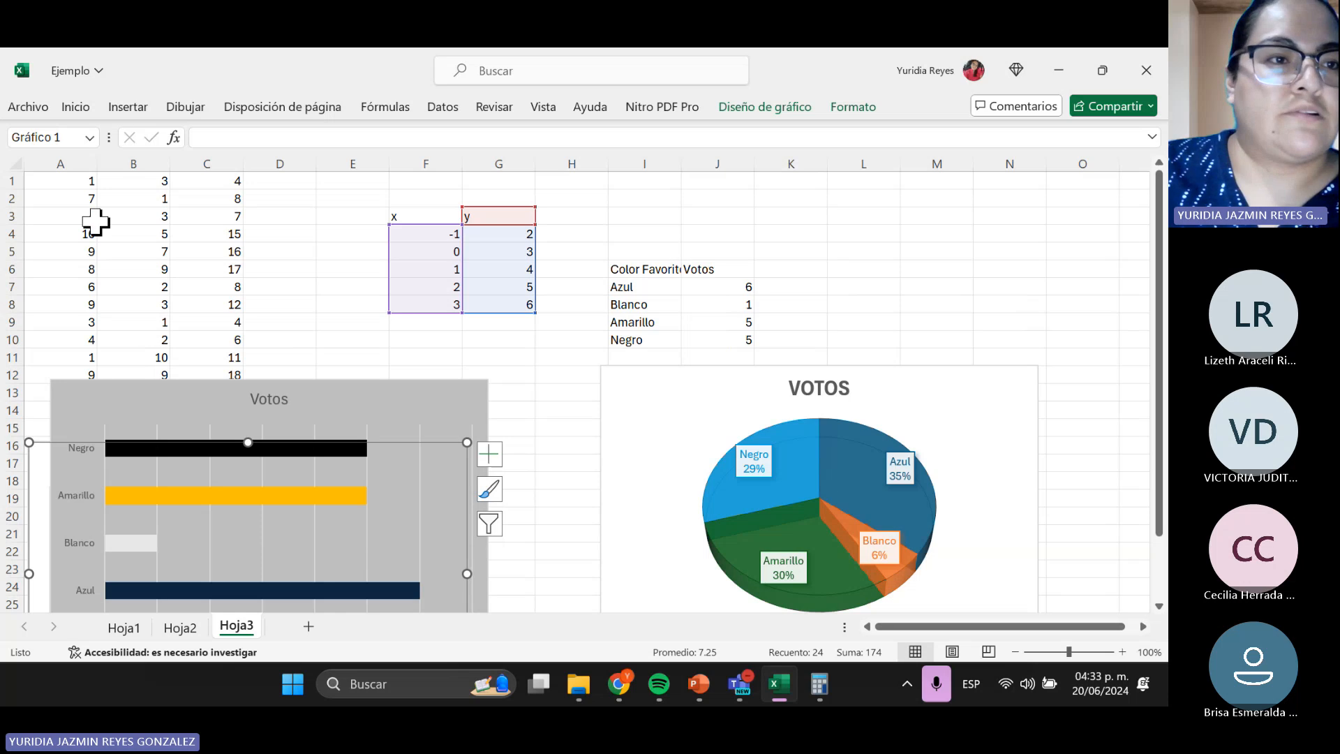
# - Create a pivot table from Hoja3 range A1:C10 on a new worksheet
pyautogui.moveTo(61, 183); pyautogui.dragTo(218, 335)
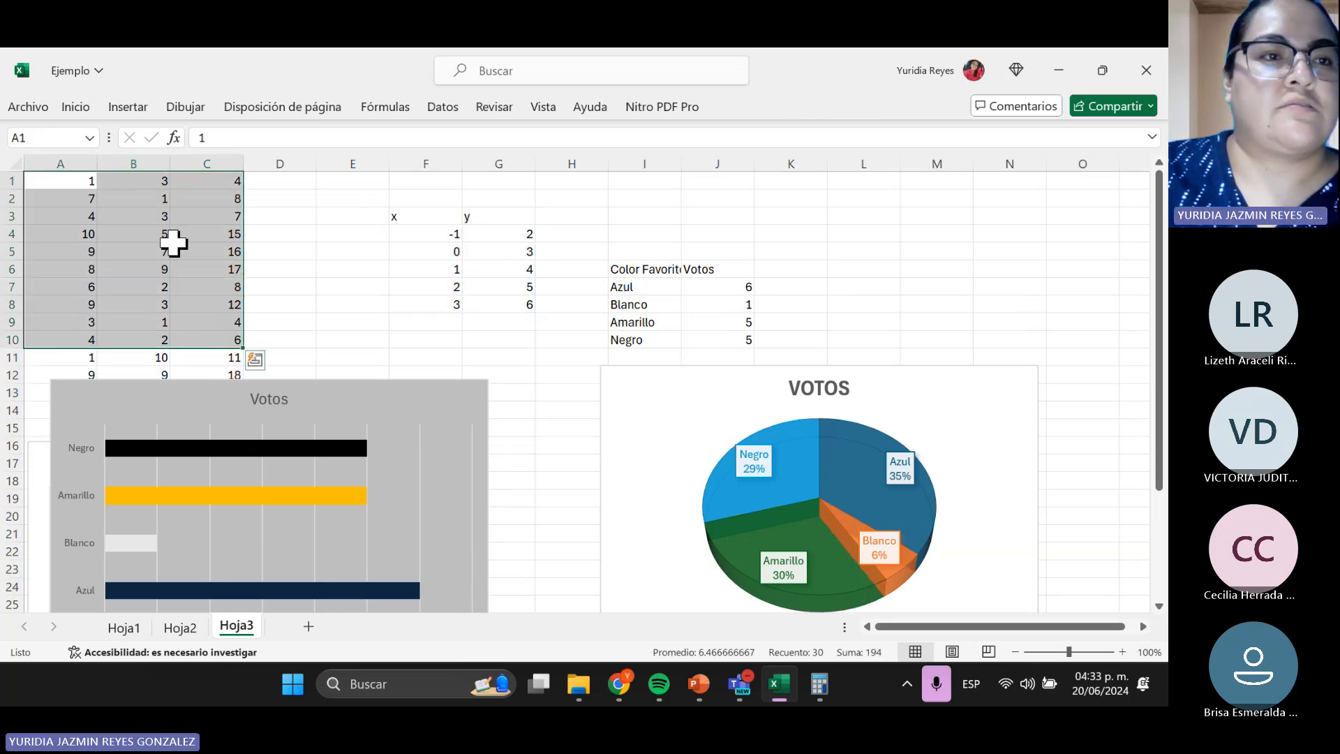
pyautogui.click(123, 114)
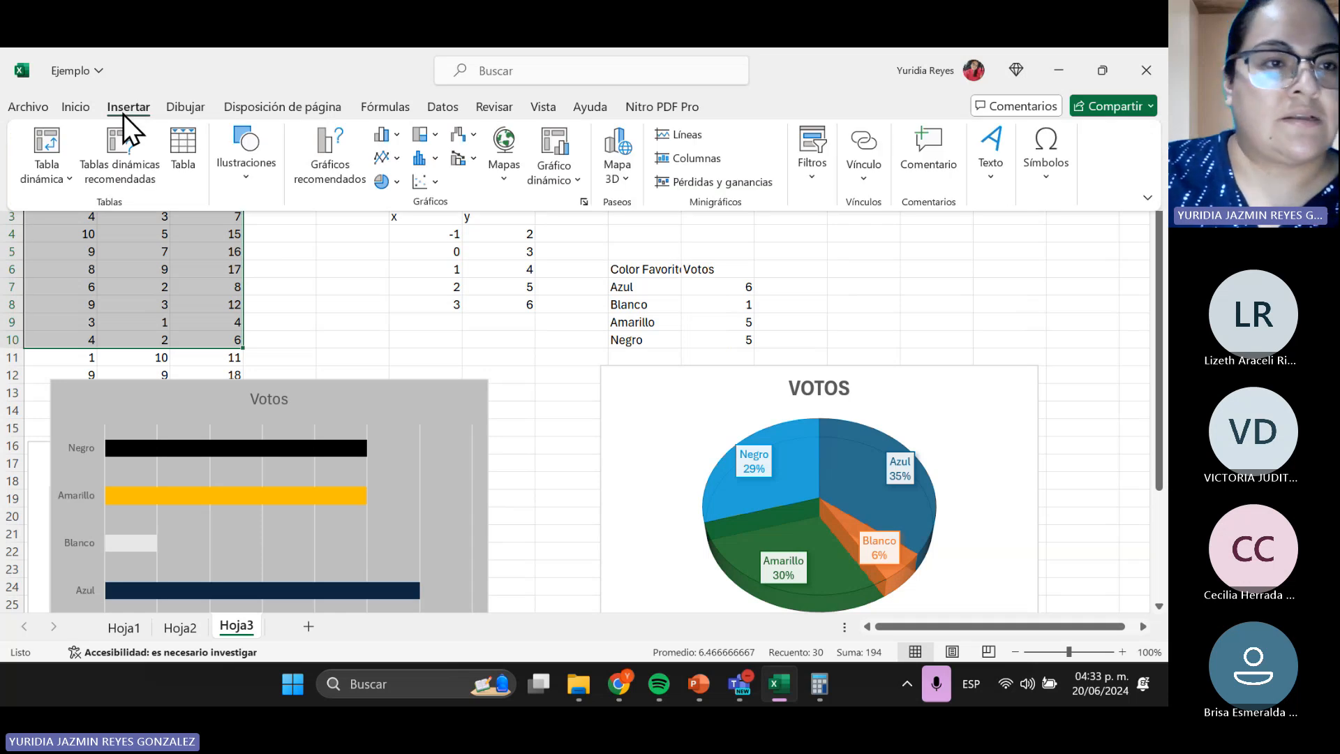
pyautogui.click(48, 144)
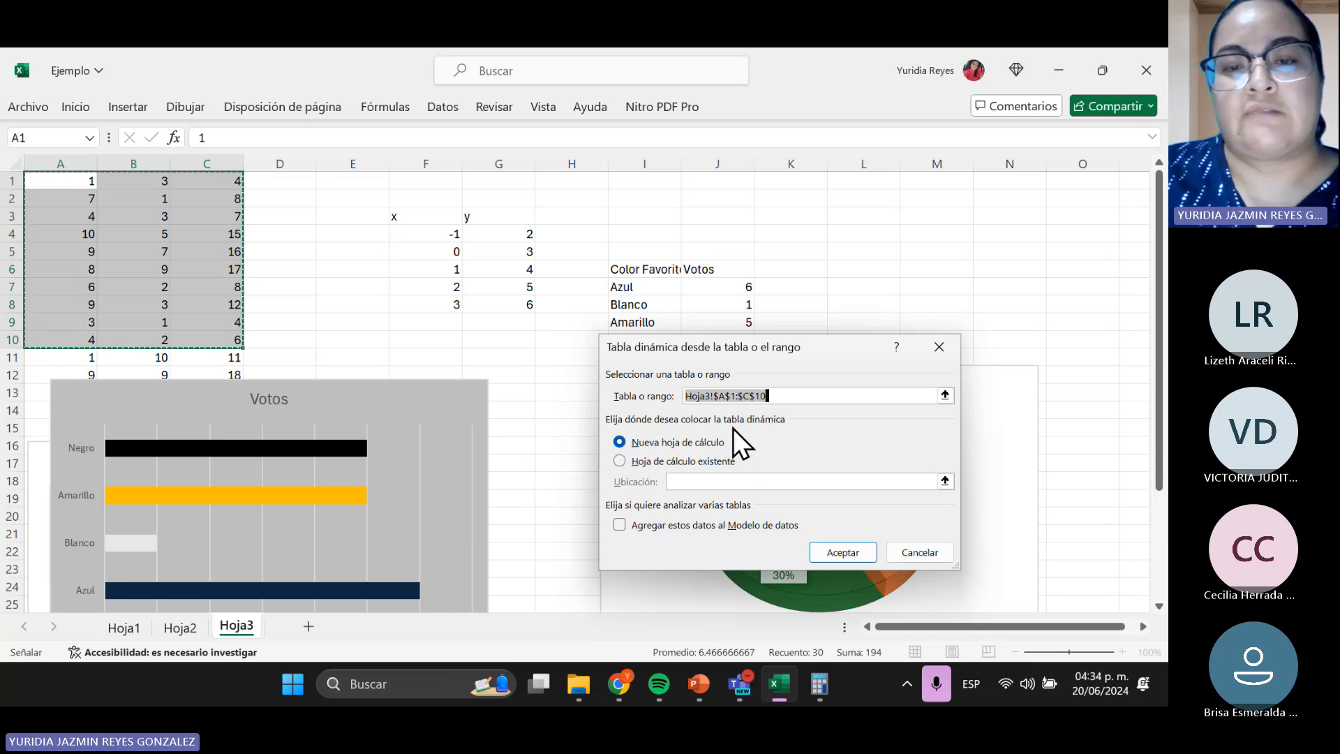
pyautogui.click(831, 561)
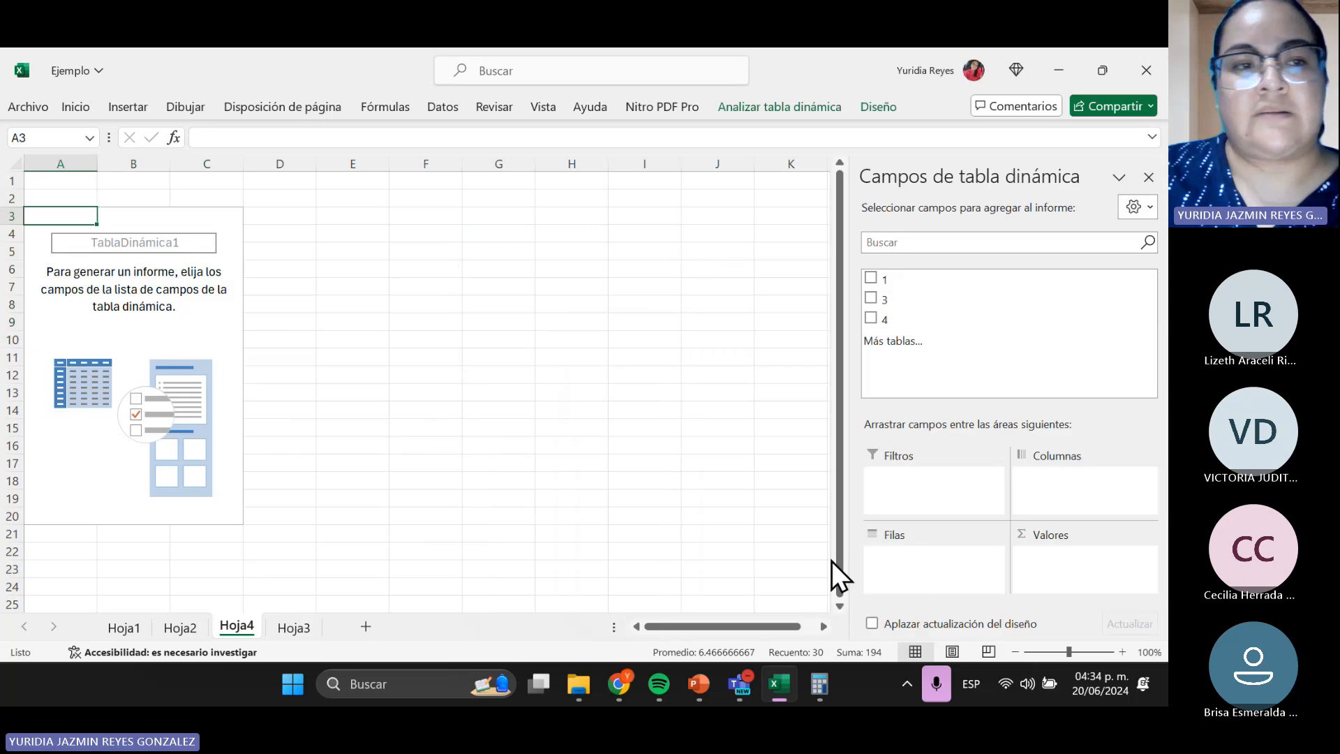
pyautogui.click(77, 319)
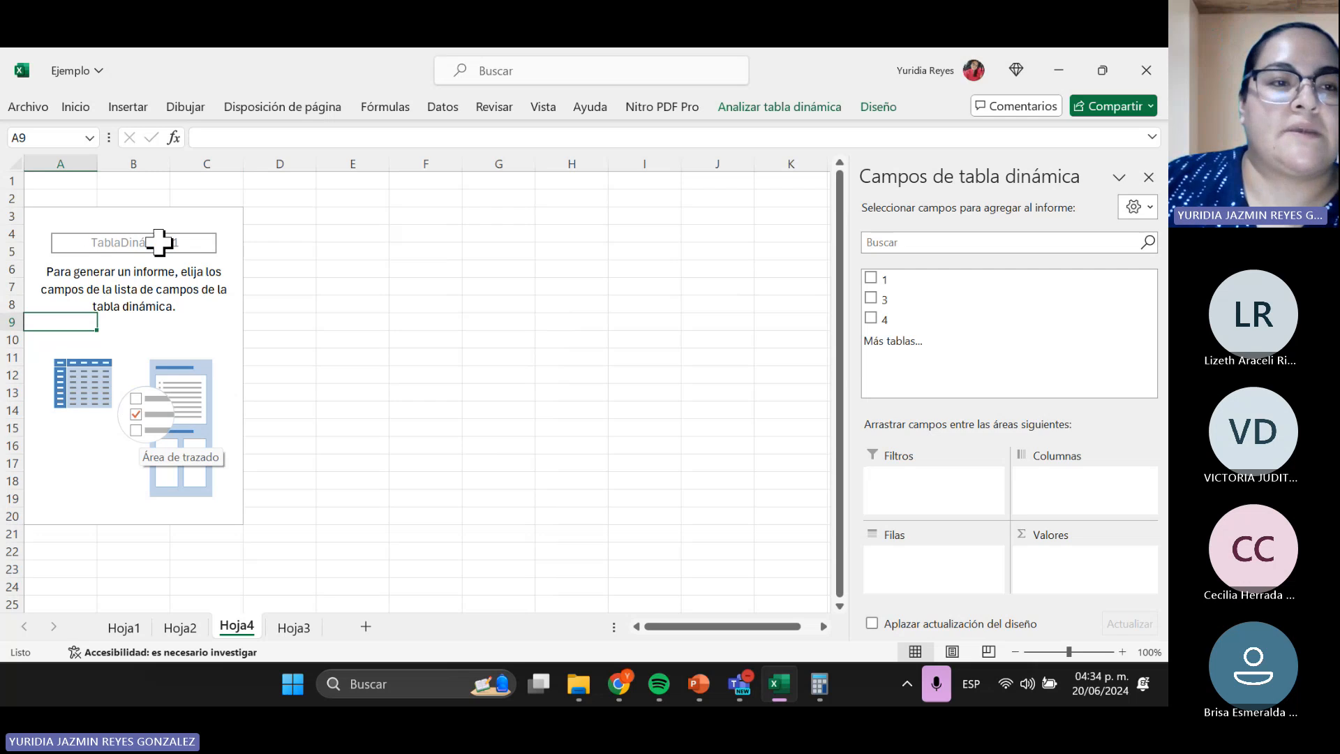
pyautogui.click(71, 219)
pyautogui.moveTo(74, 231); pyautogui.dragTo(196, 515)
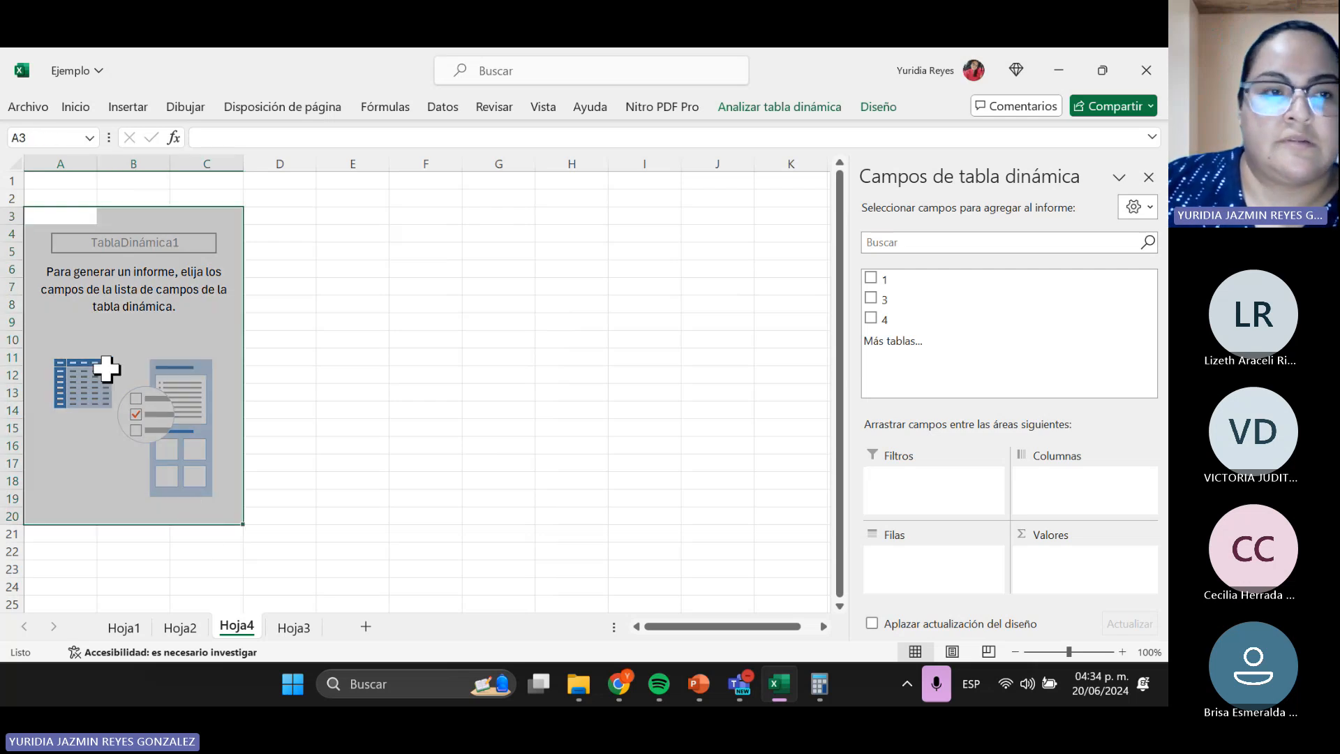
pyautogui.click(65, 303)
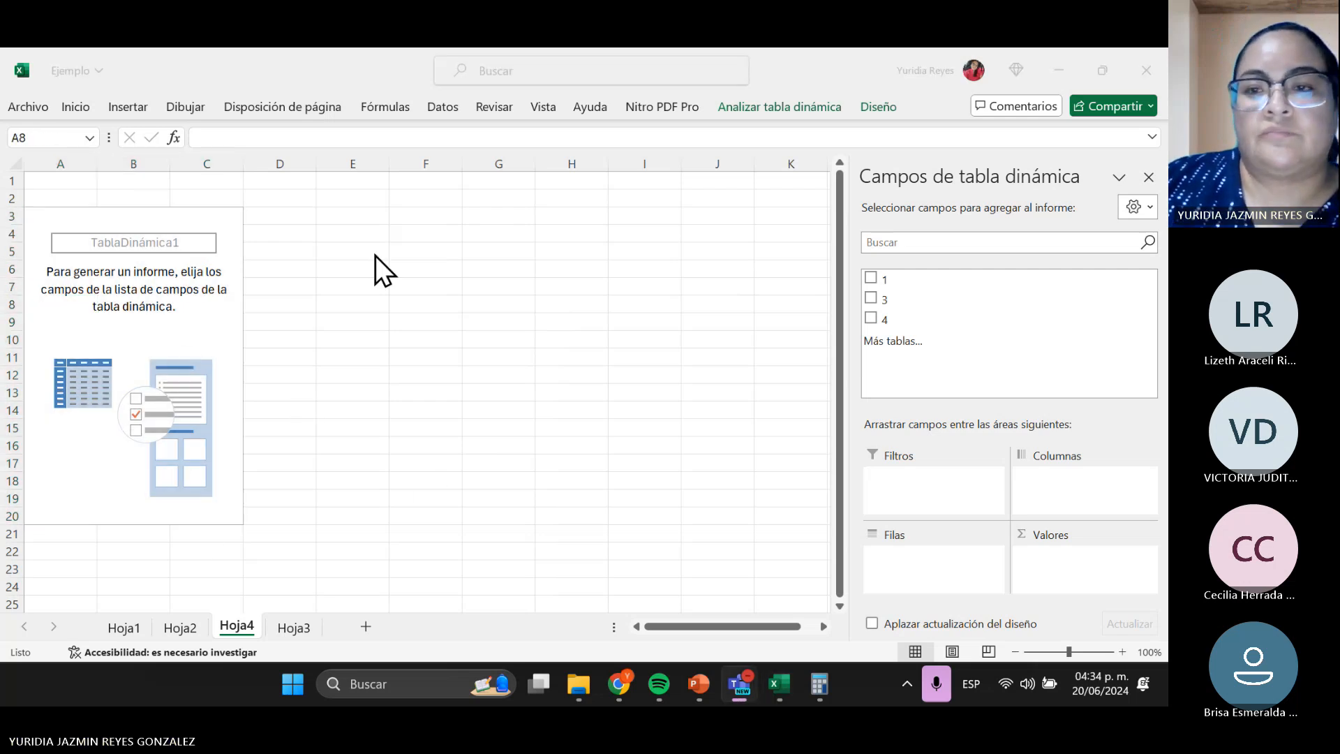
# - Add field 1 to the pivot table as a summed value and select its result cell
pyautogui.click(873, 279)
pyautogui.click(871, 277)
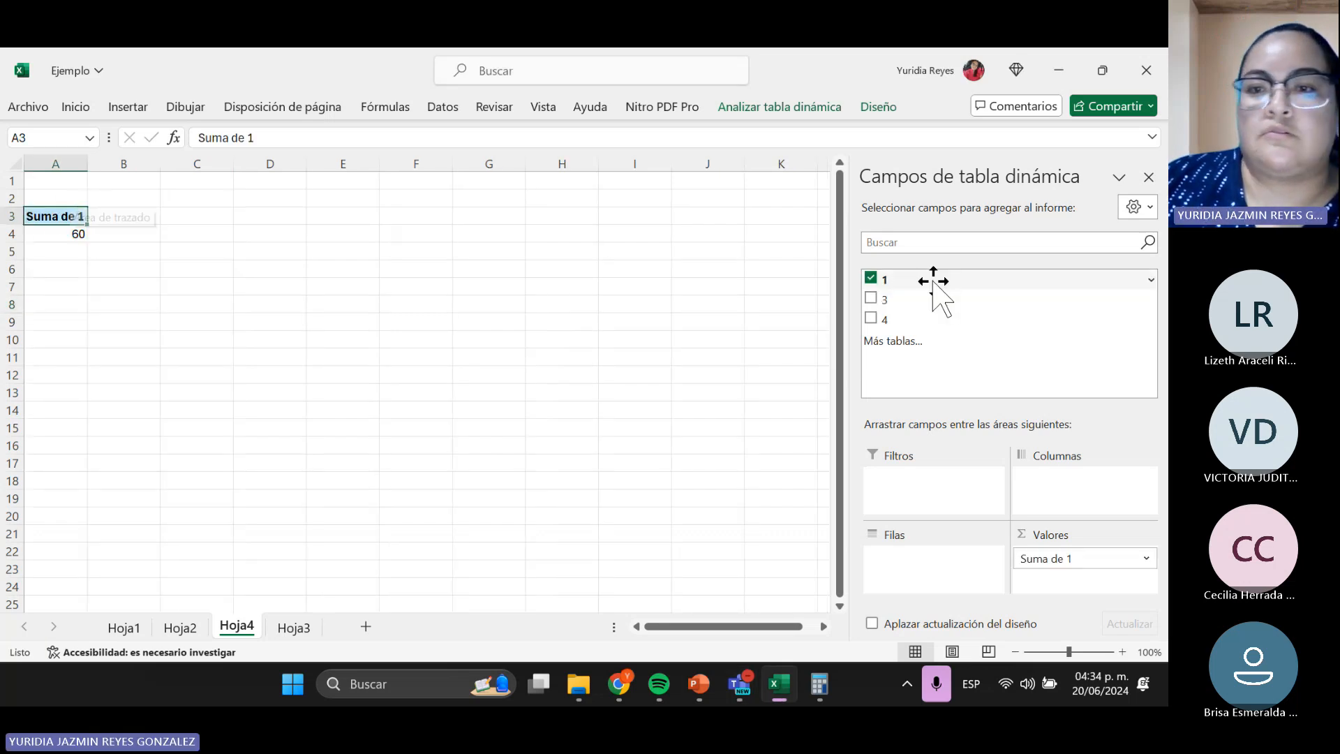
pyautogui.click(65, 233)
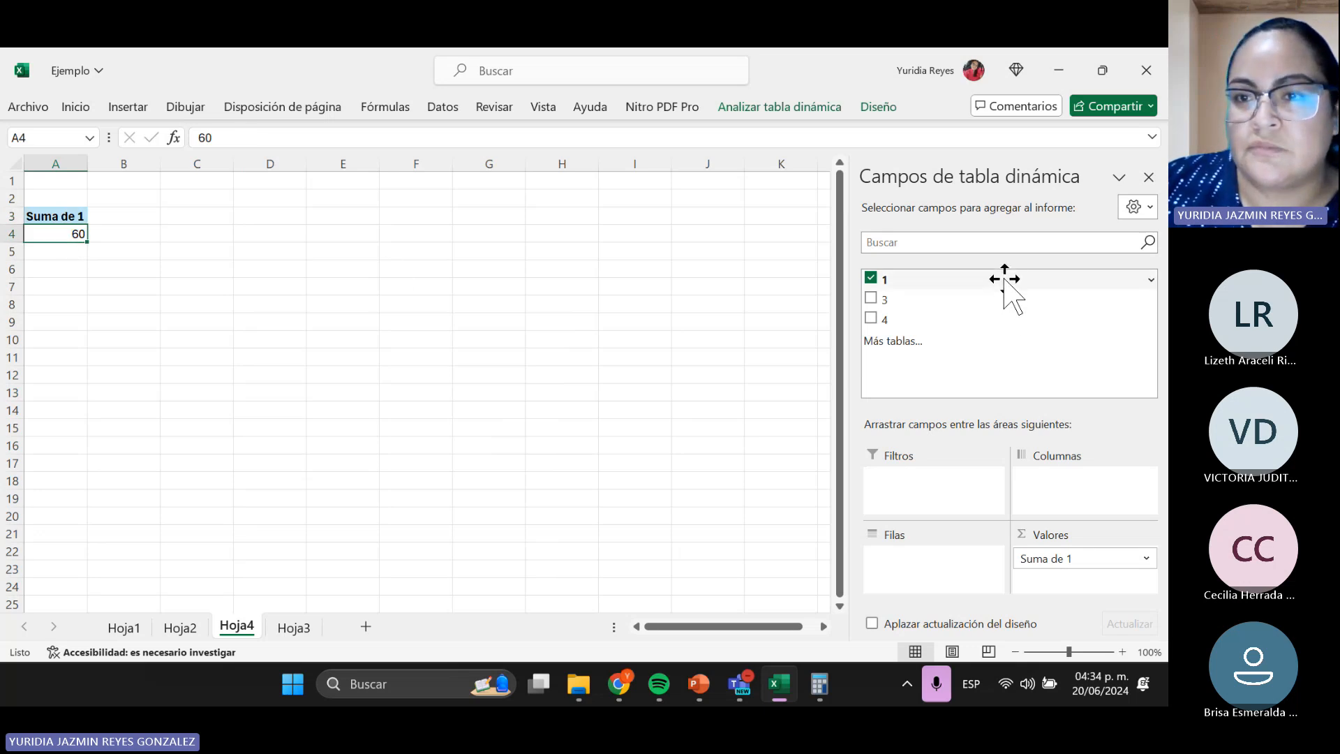
# - Move field 1 from the pivot table's Valores area to its Filas area
pyautogui.moveTo(1005, 280); pyautogui.dragTo(999, 362)
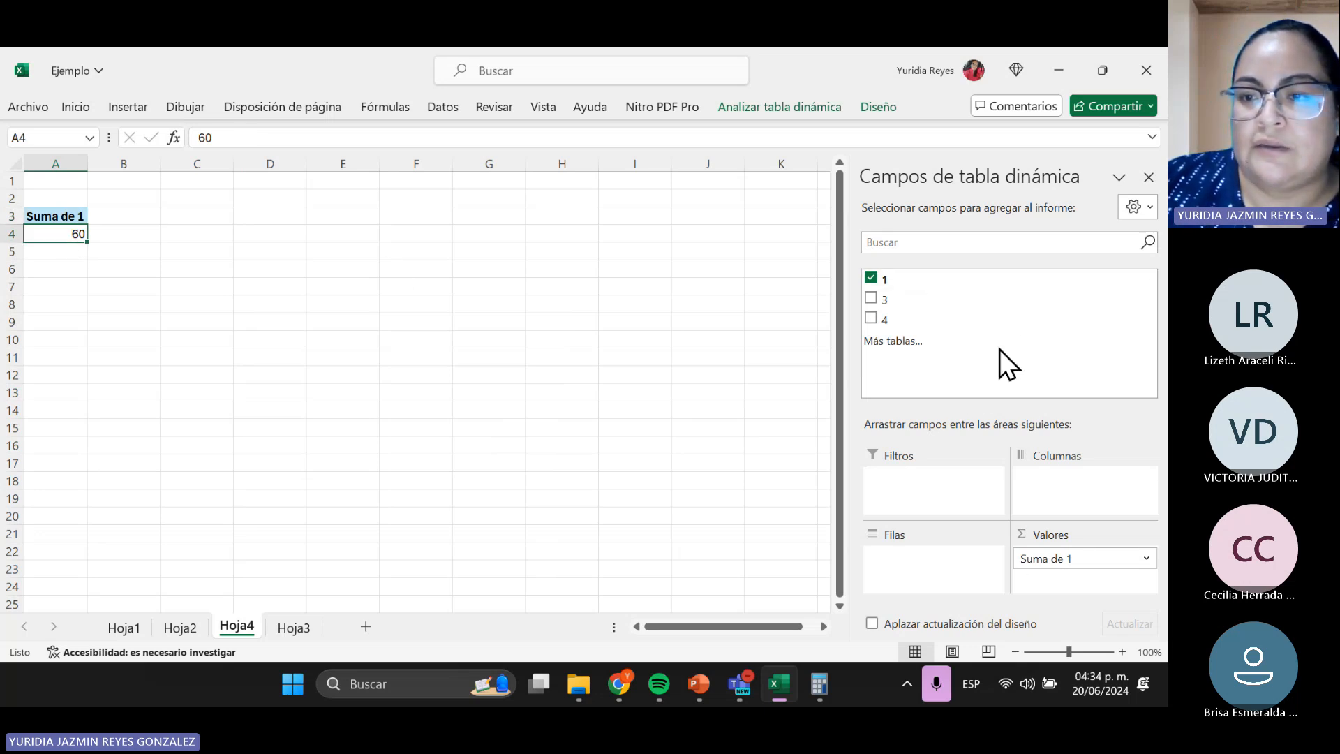
pyautogui.click(1089, 559)
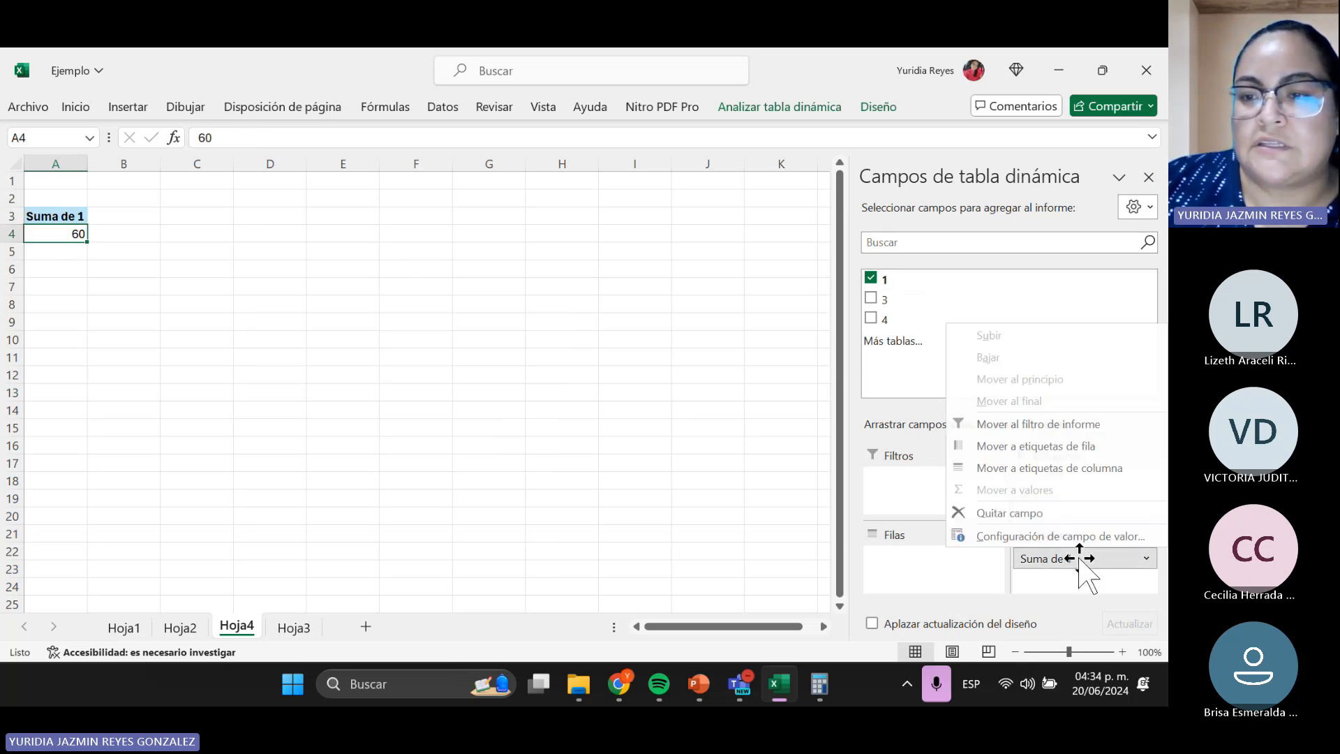
pyautogui.click(1146, 560)
pyautogui.click(1145, 562)
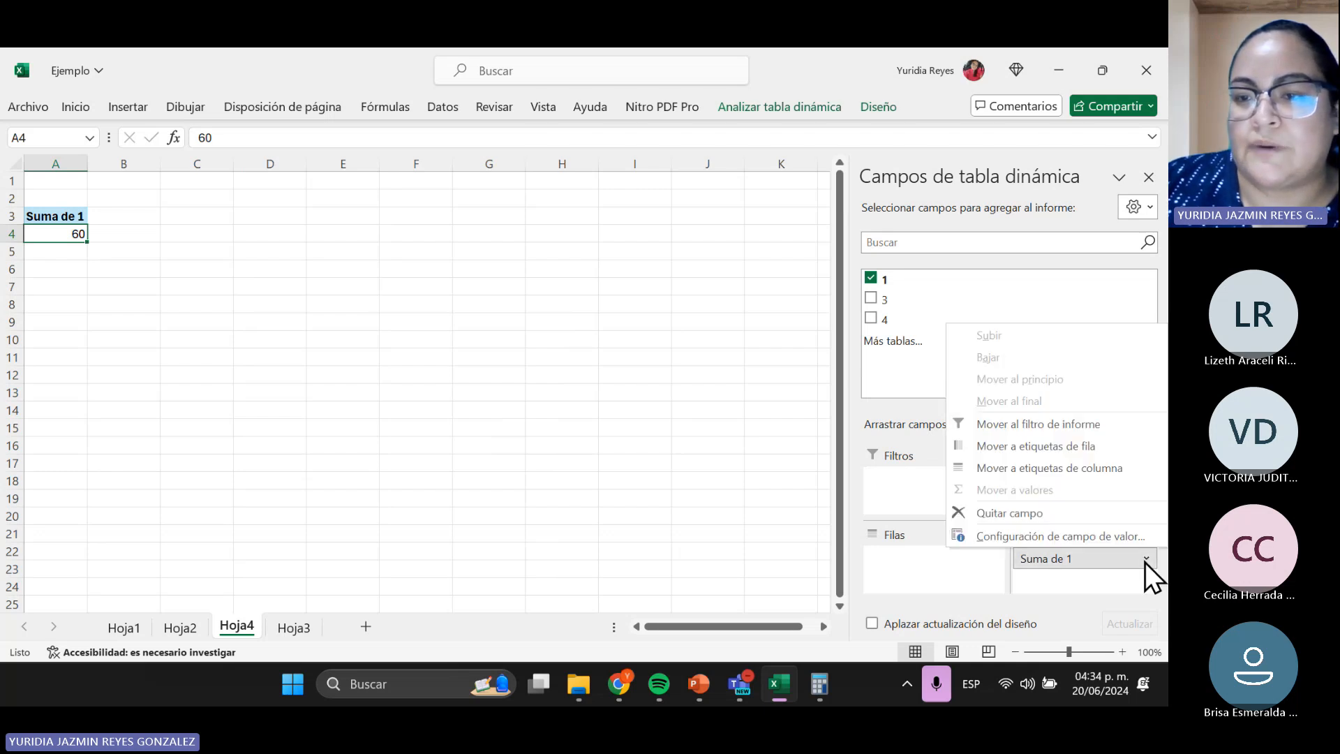
pyautogui.moveTo(1145, 563); pyautogui.dragTo(905, 560)
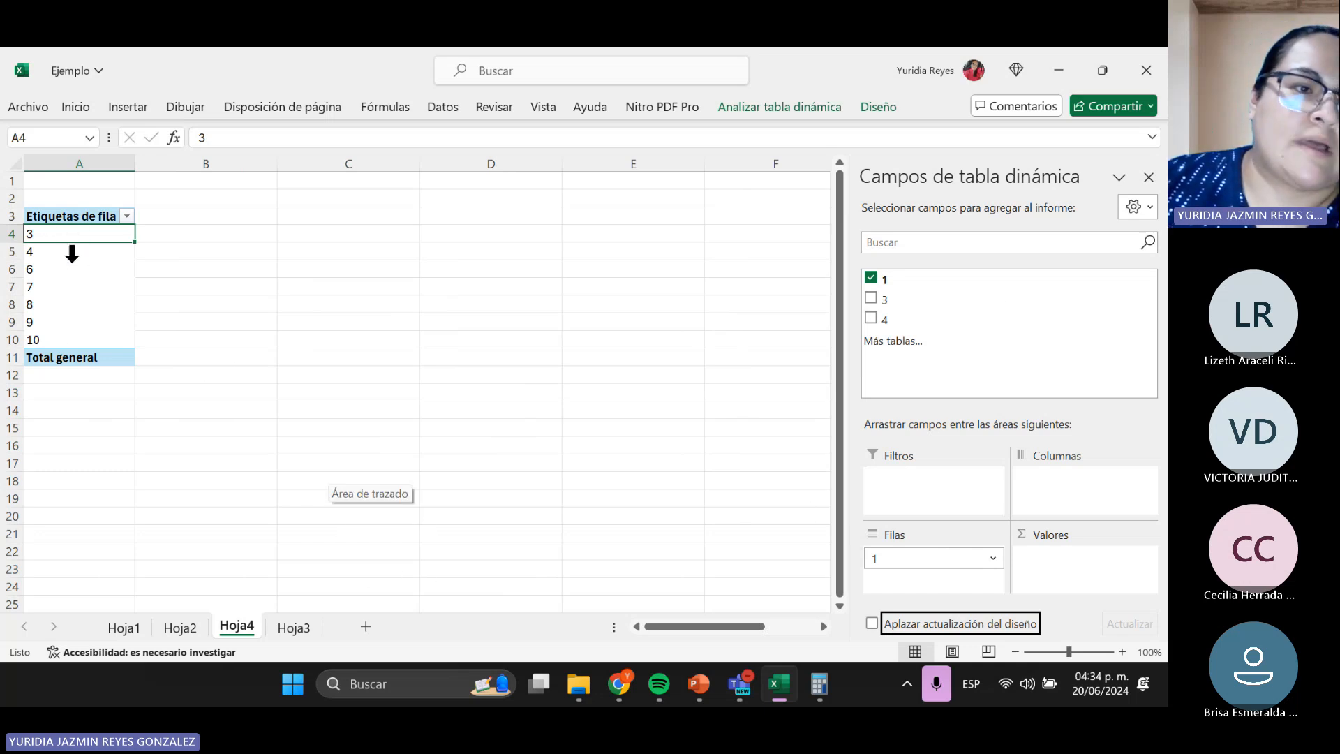
# - Examine the row labels that field 1 produces in the Hoja4 pivot table by selecting A4:A10
pyautogui.click(69, 215)
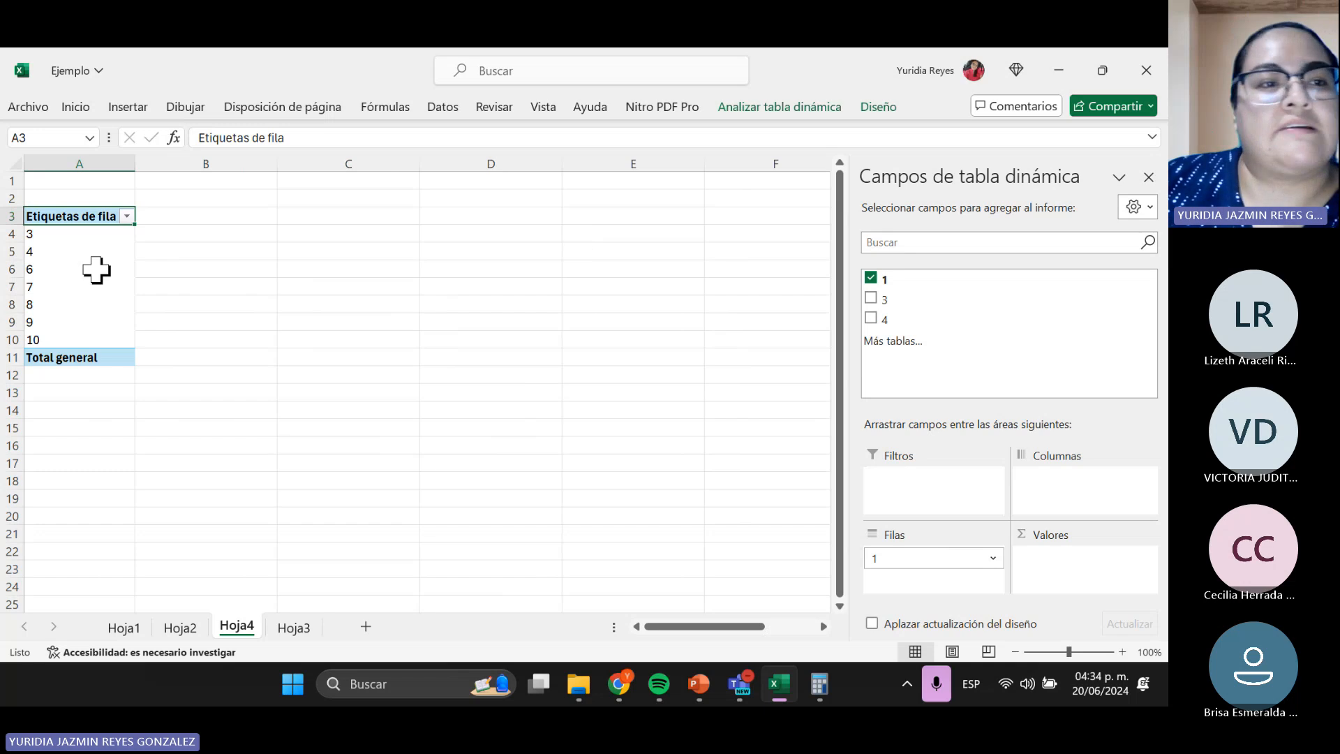
pyautogui.moveTo(65, 234); pyautogui.dragTo(61, 342)
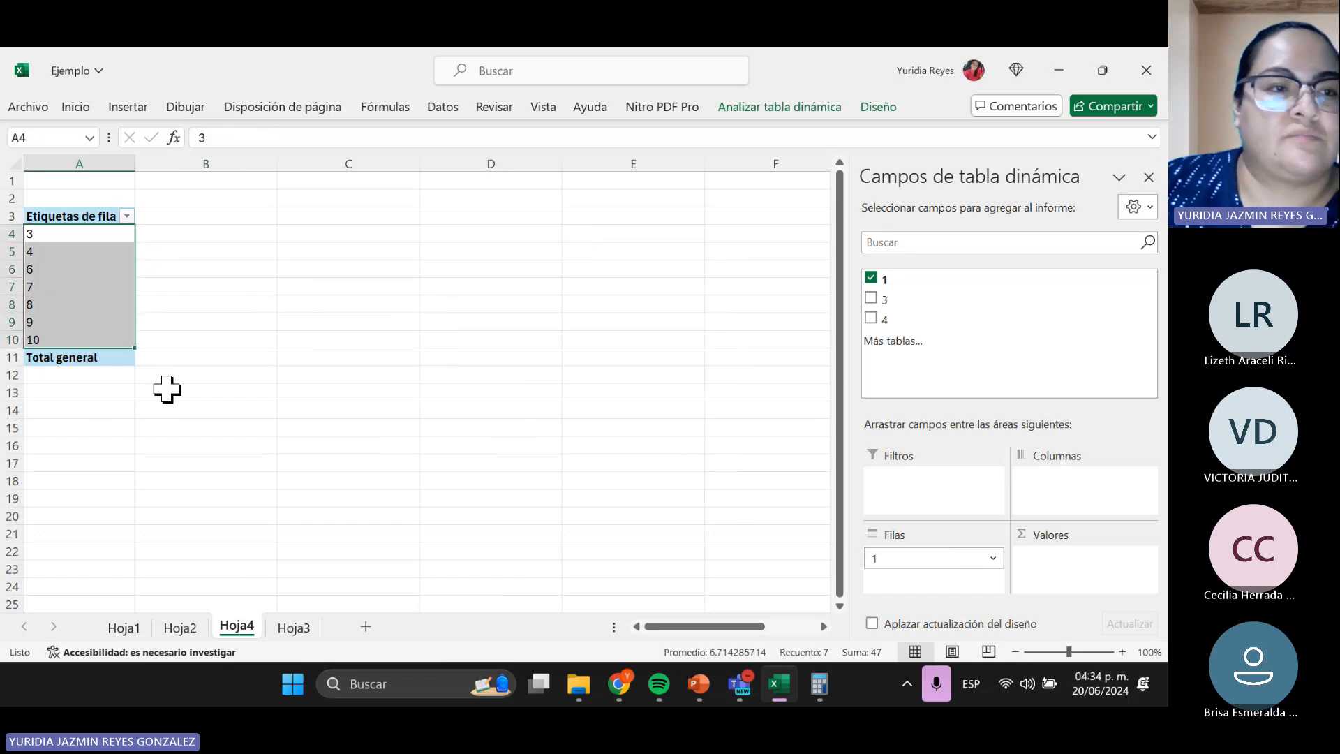
pyautogui.click(229, 430)
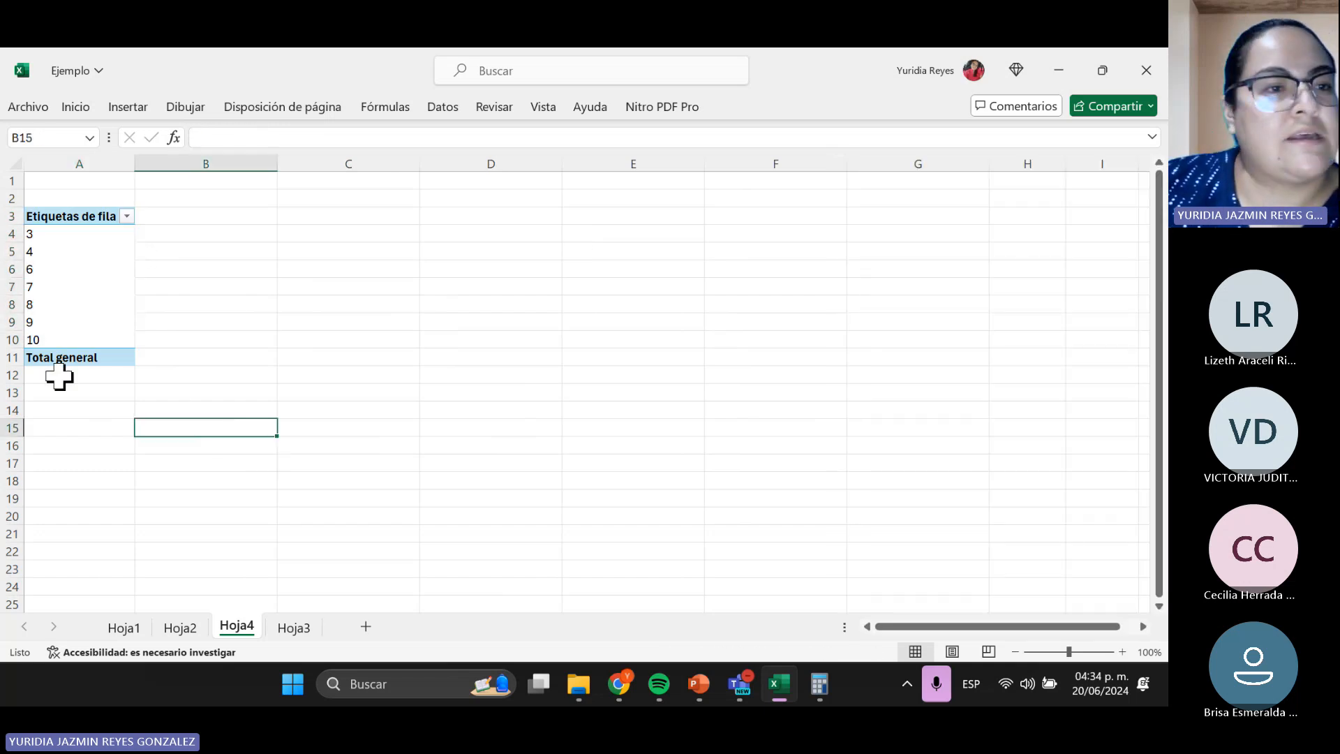
pyautogui.click(57, 243)
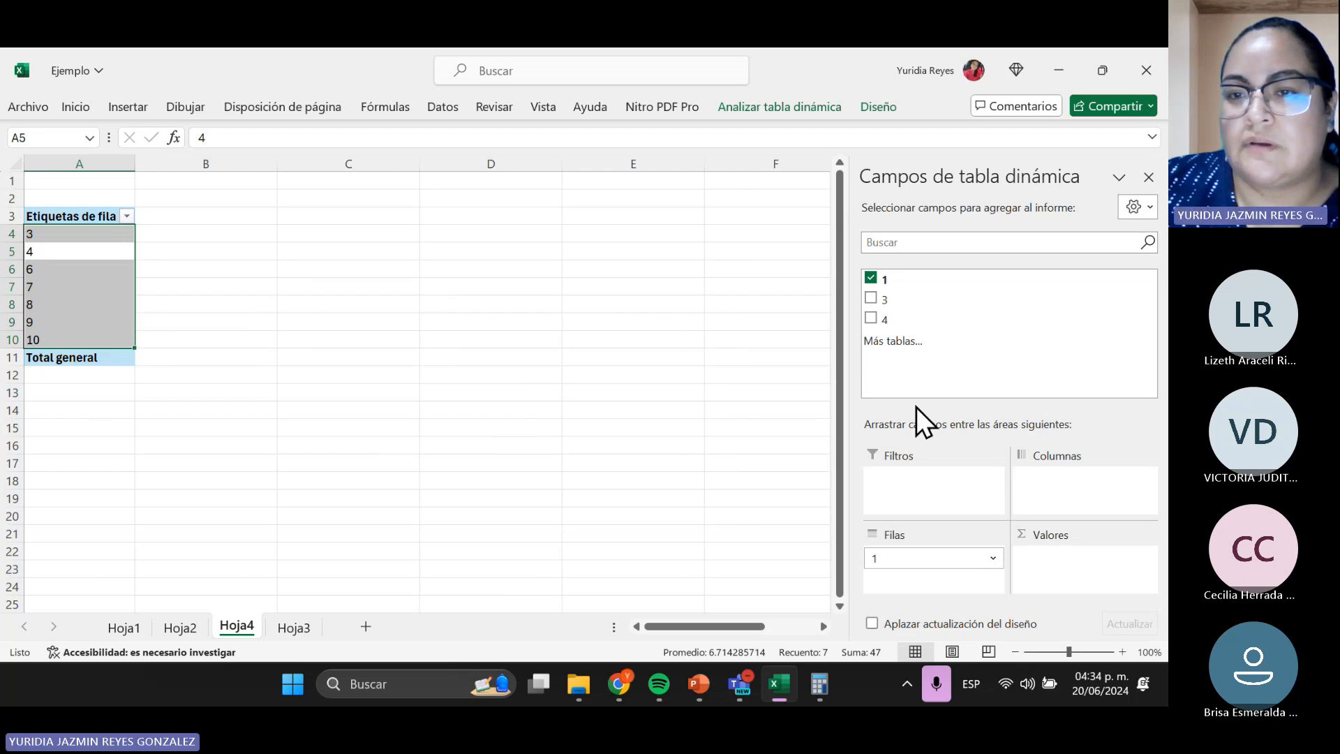
# - Add field 3 to the pivot table as a summed value and create a new data-model pivot table from it for using more tables
pyautogui.click(870, 300)
pyautogui.click(891, 344)
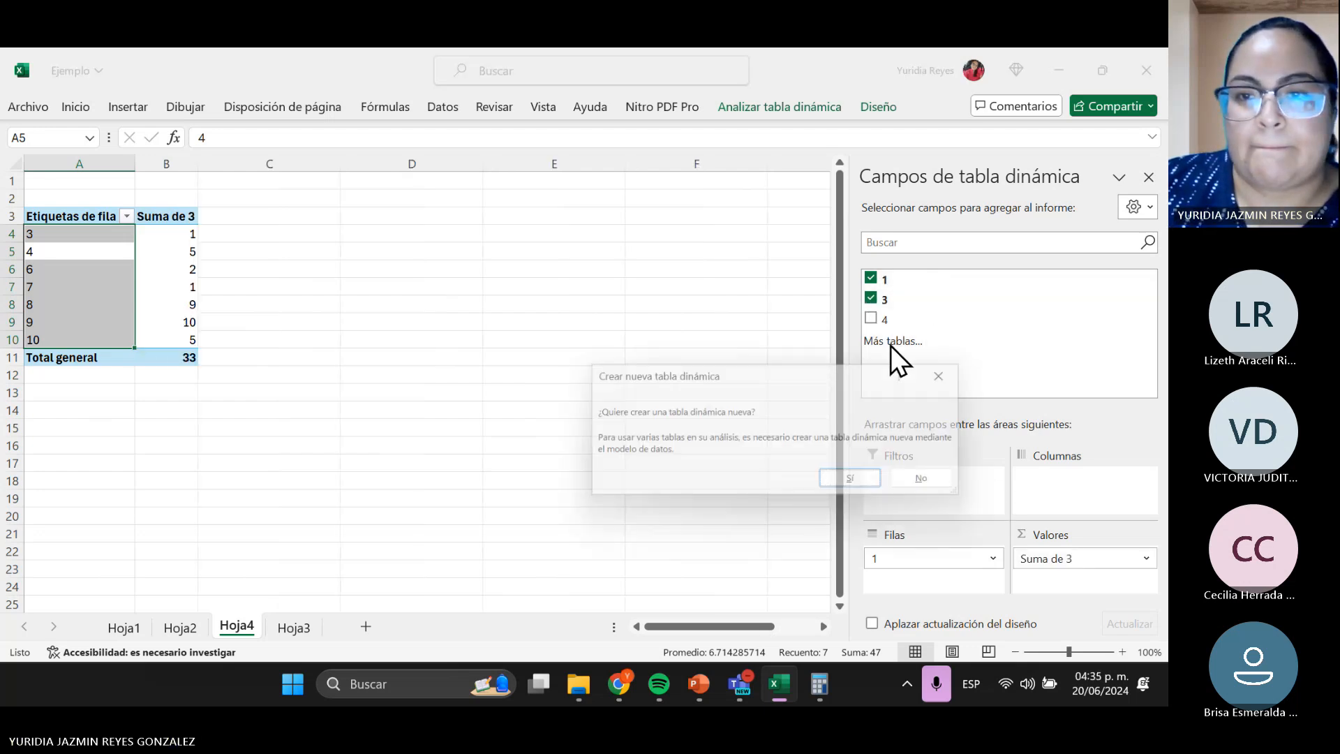
pyautogui.click(855, 487)
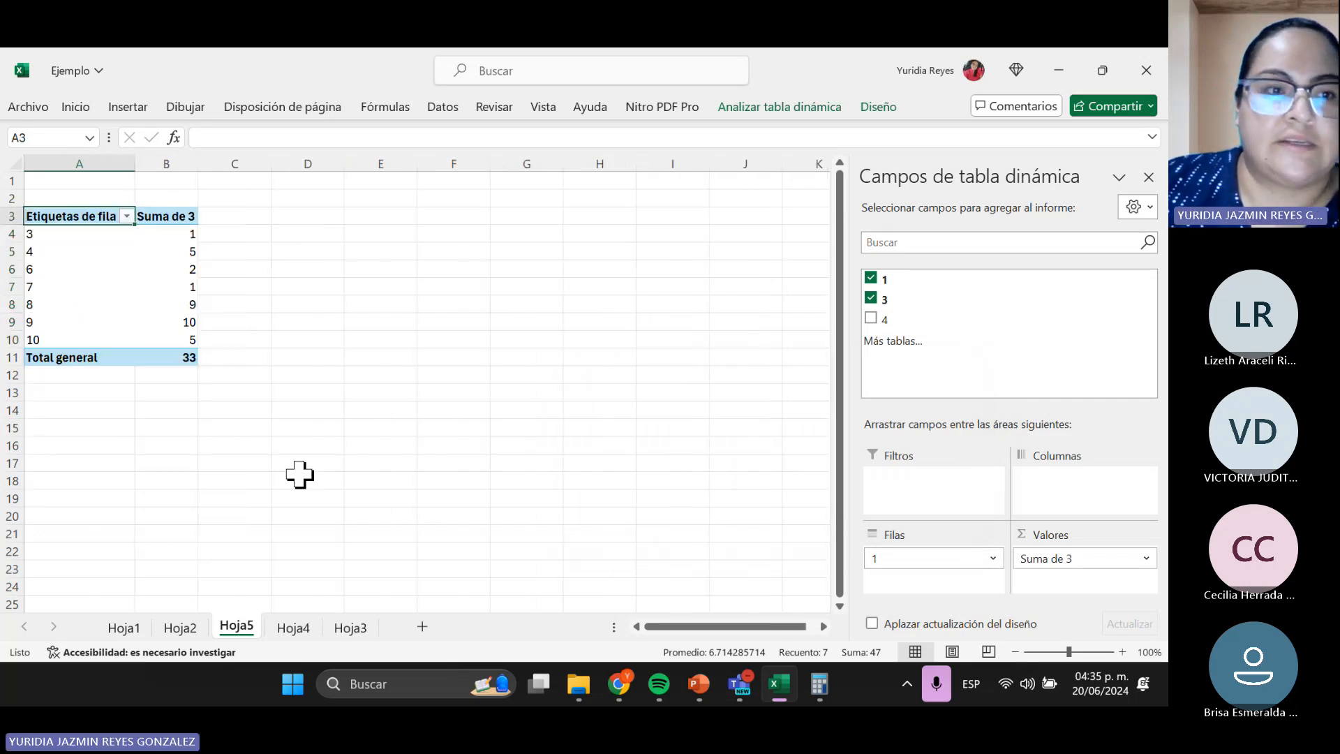
# - Examine the Suma de 3 values in B4:B10 of the new pivot table against their row labels
pyautogui.moveTo(177, 238); pyautogui.dragTo(162, 342)
pyautogui.click(281, 441)
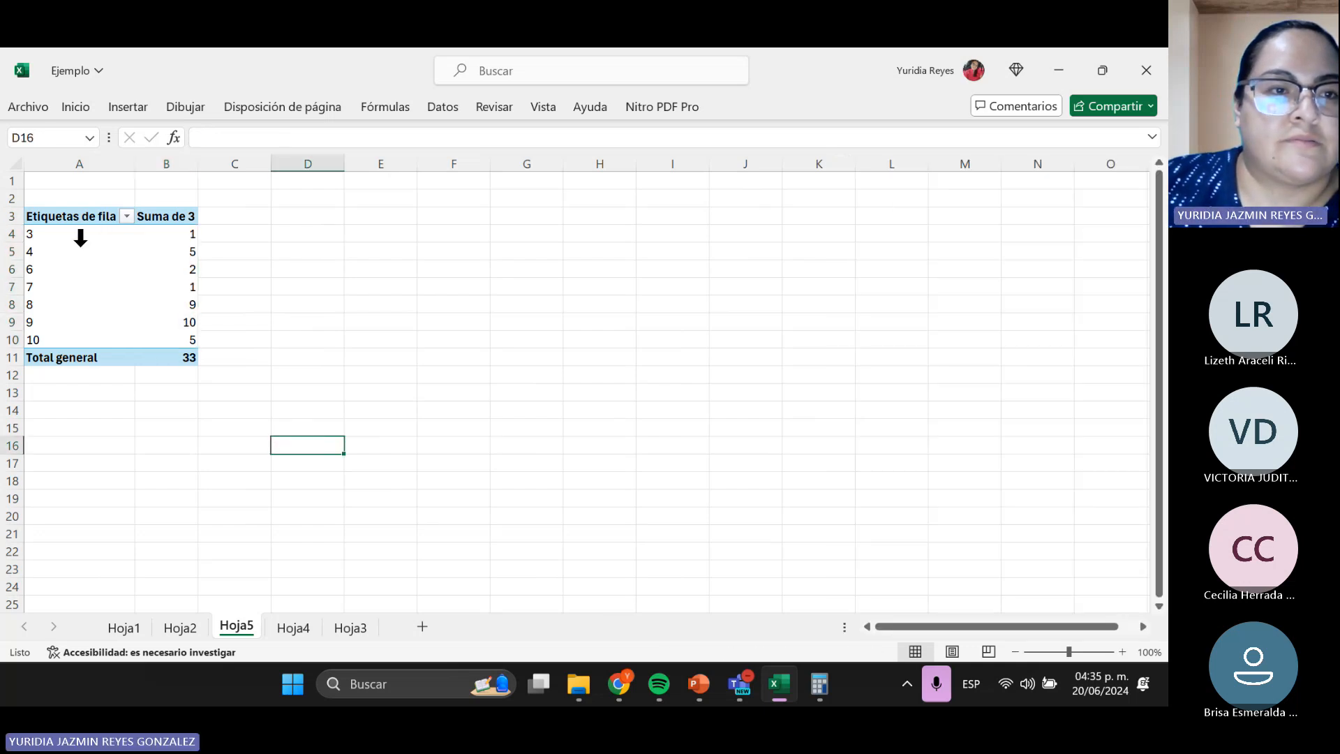
pyautogui.click(81, 238)
pyautogui.click(123, 233)
pyautogui.click(167, 234)
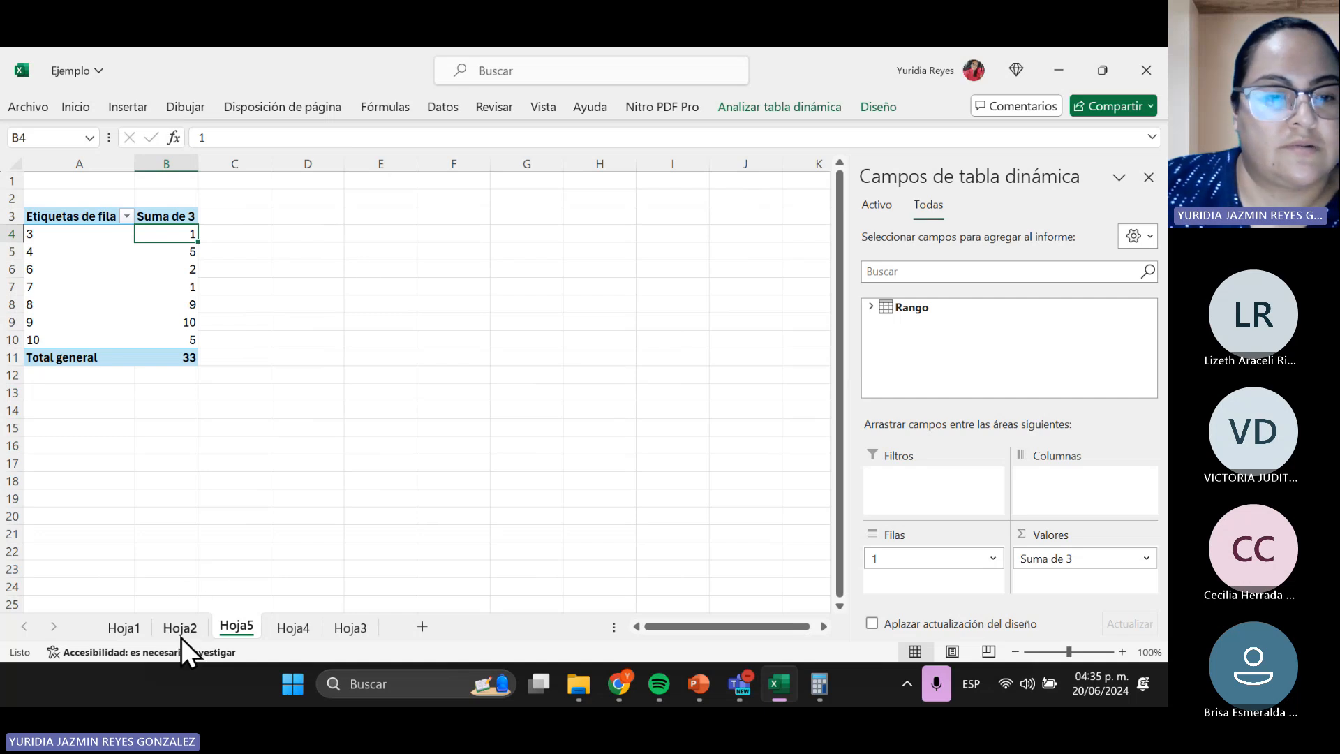
# - Fill the pivot table's source range A1:C10 on Hoja3 with purple and check its cells
pyautogui.click(349, 628)
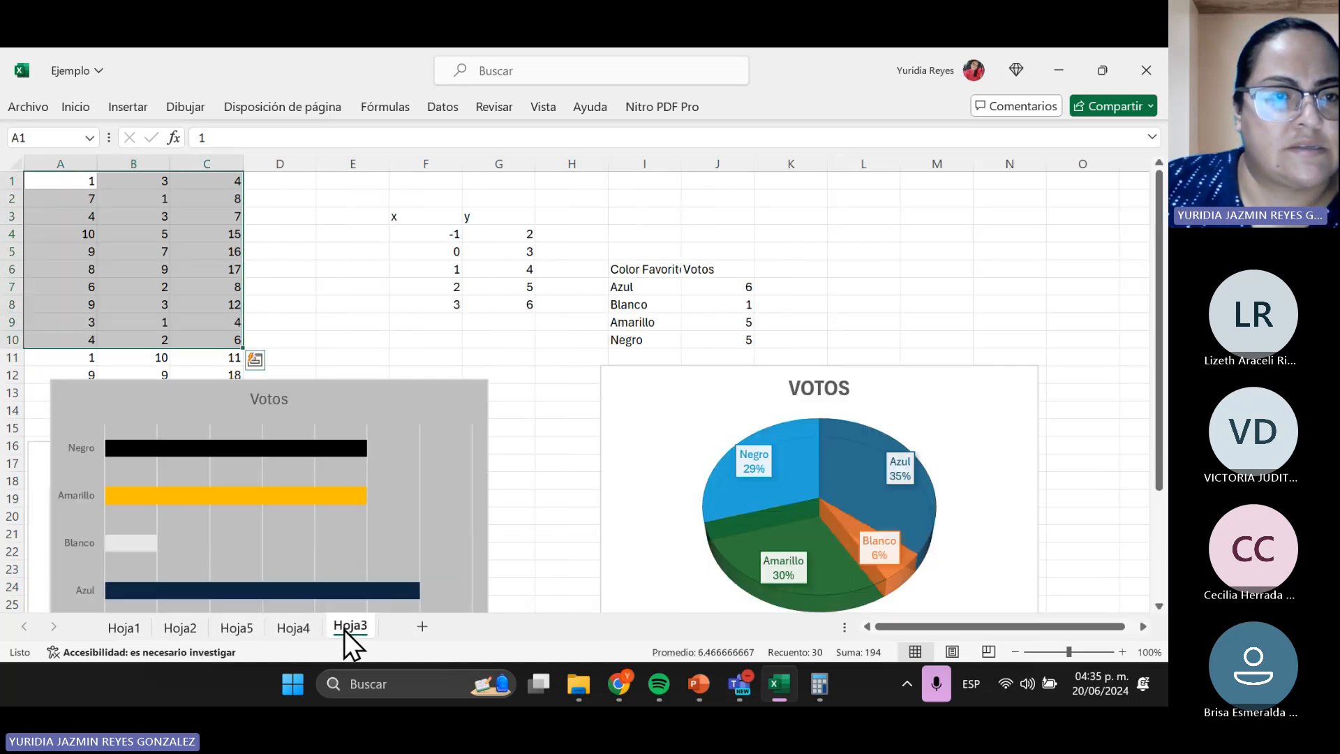
pyautogui.click(76, 108)
pyautogui.click(245, 169)
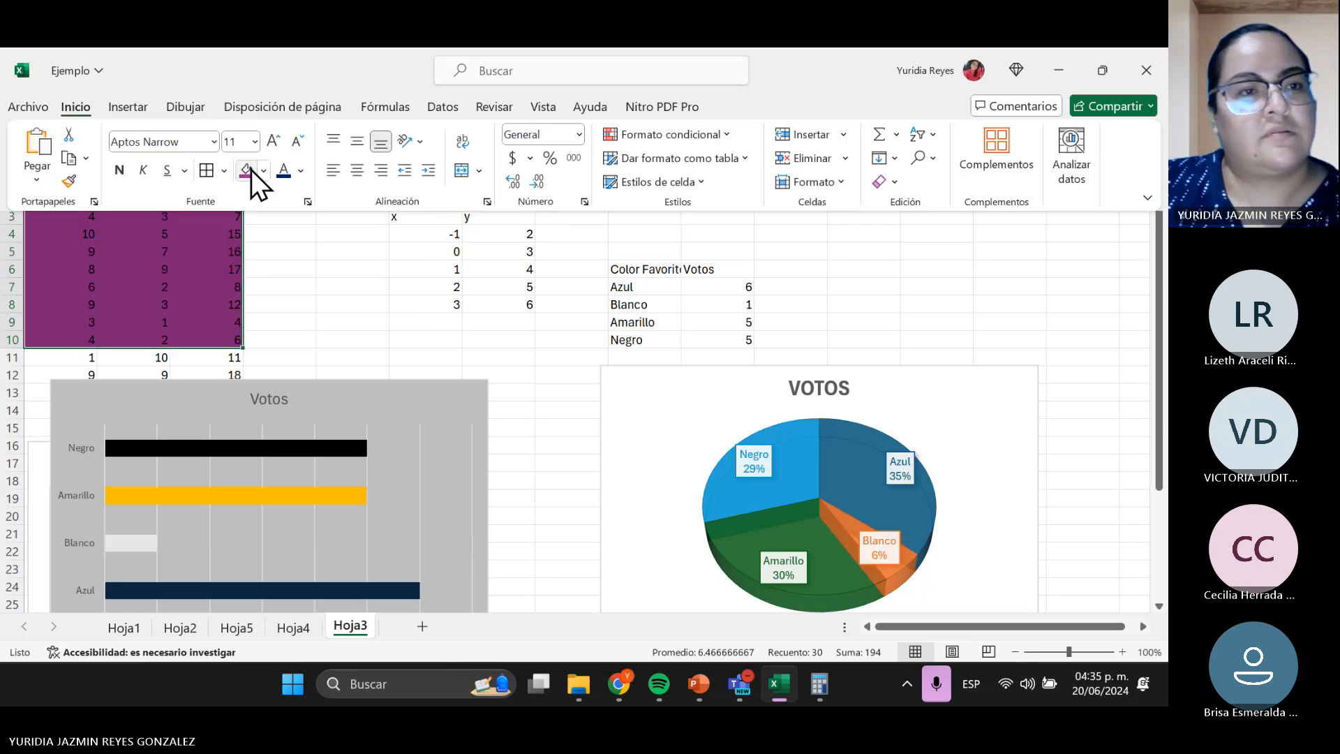
pyautogui.click(288, 272)
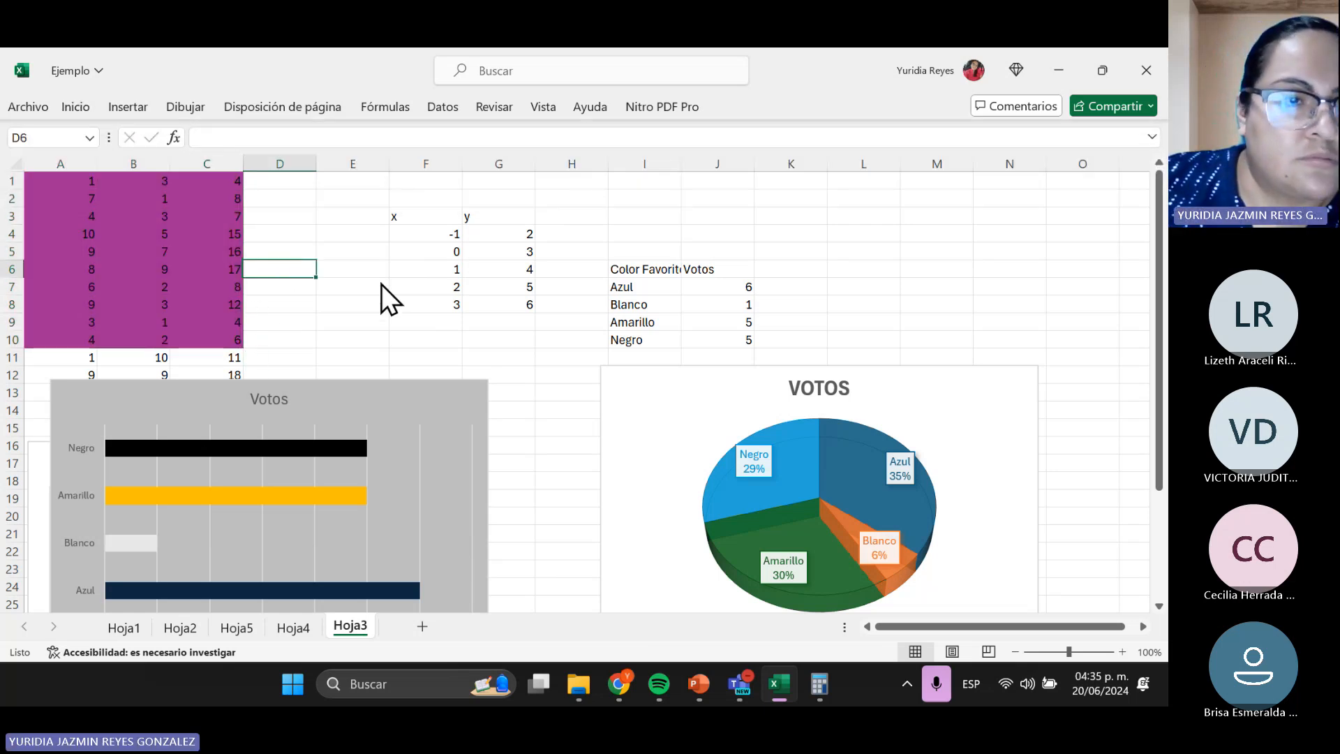
pyautogui.click(158, 184)
pyautogui.click(67, 321)
pyautogui.click(149, 303)
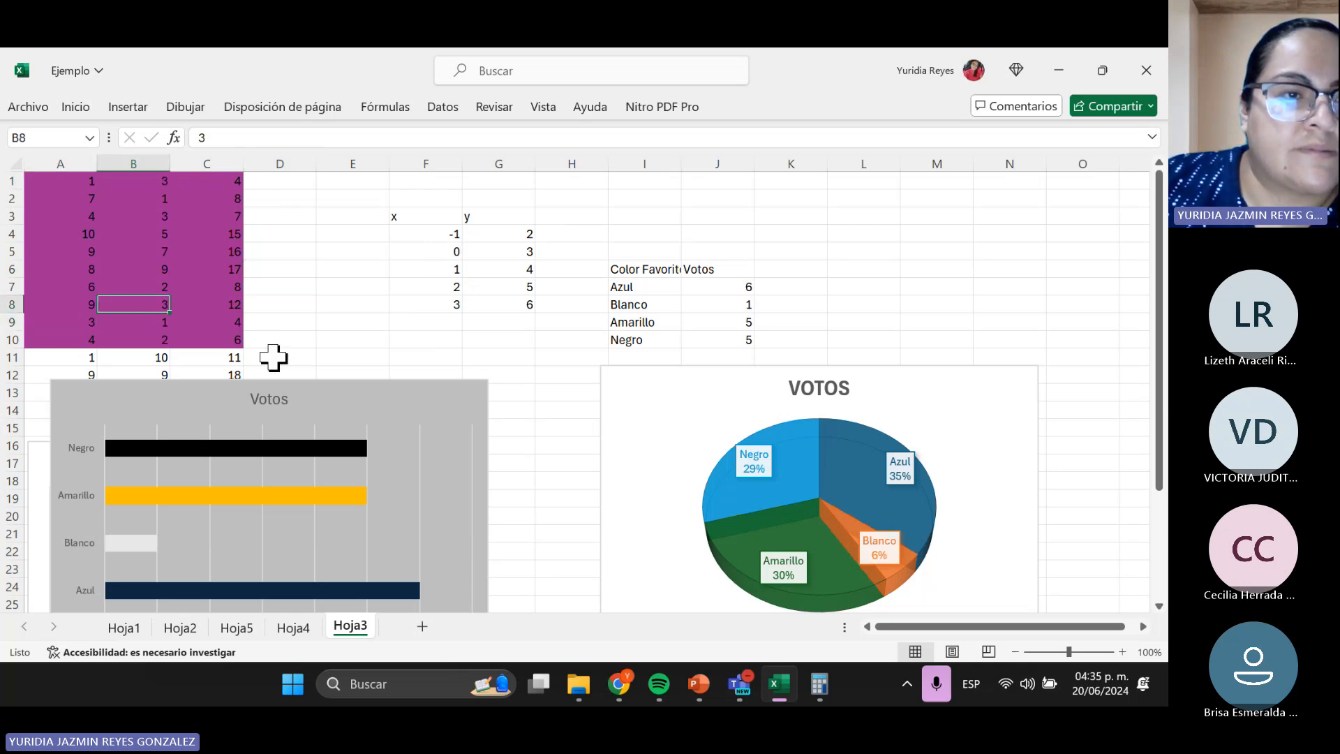
# - Compare the pivot tables on Hoja4 and Hoja5, checking their row labels and summed values
pyautogui.click(287, 626)
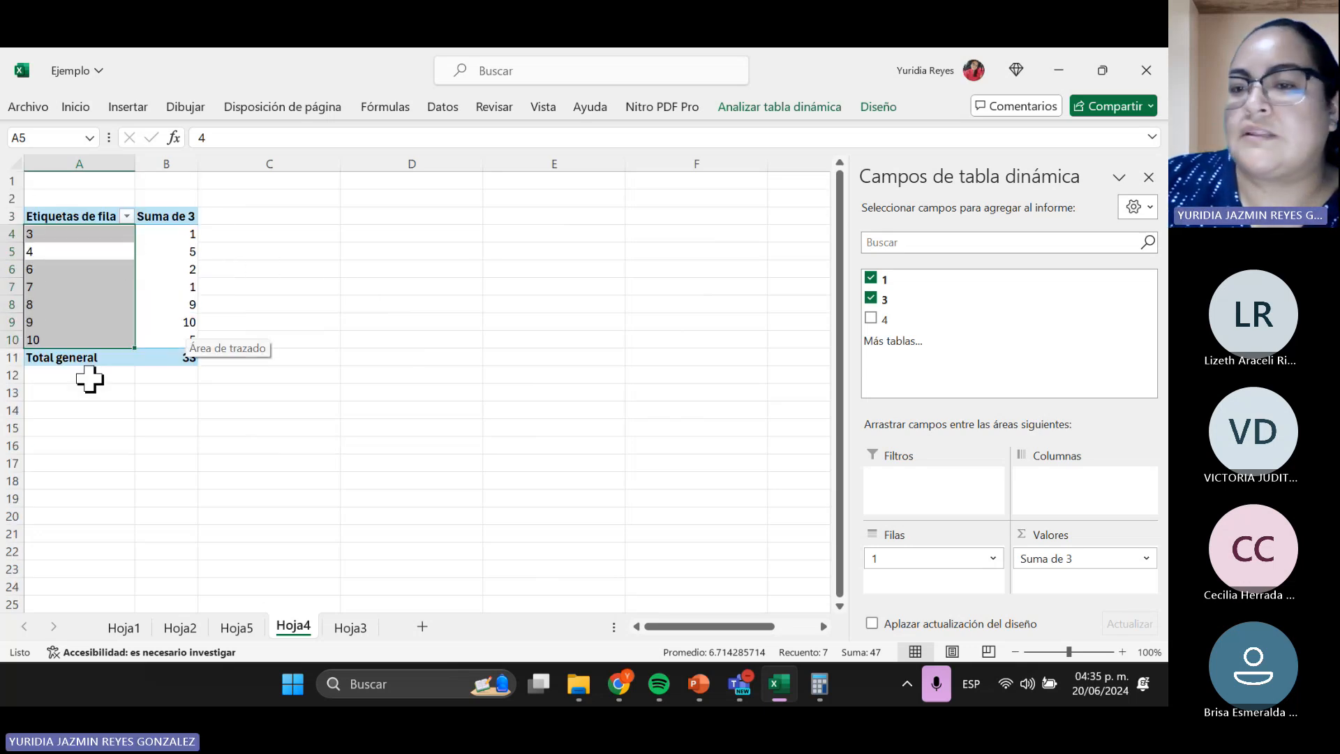
pyautogui.click(70, 236)
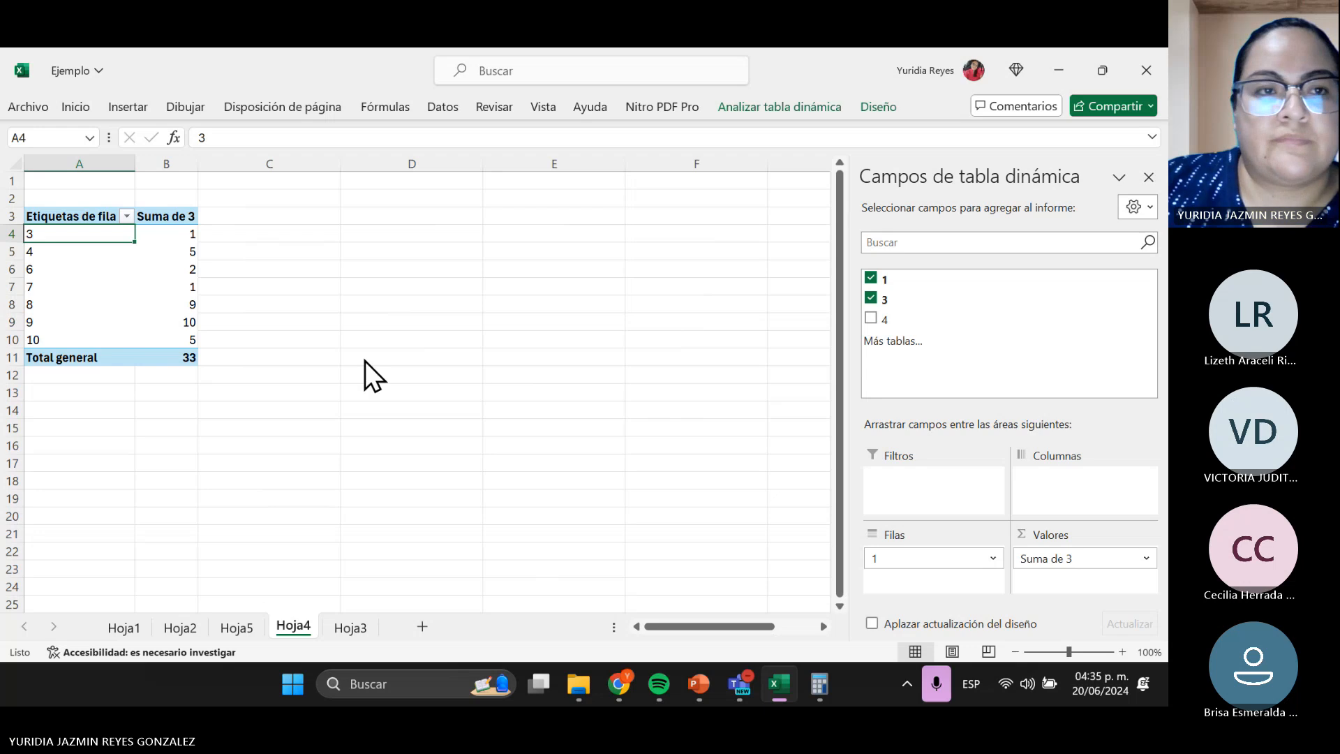
pyautogui.click(124, 110)
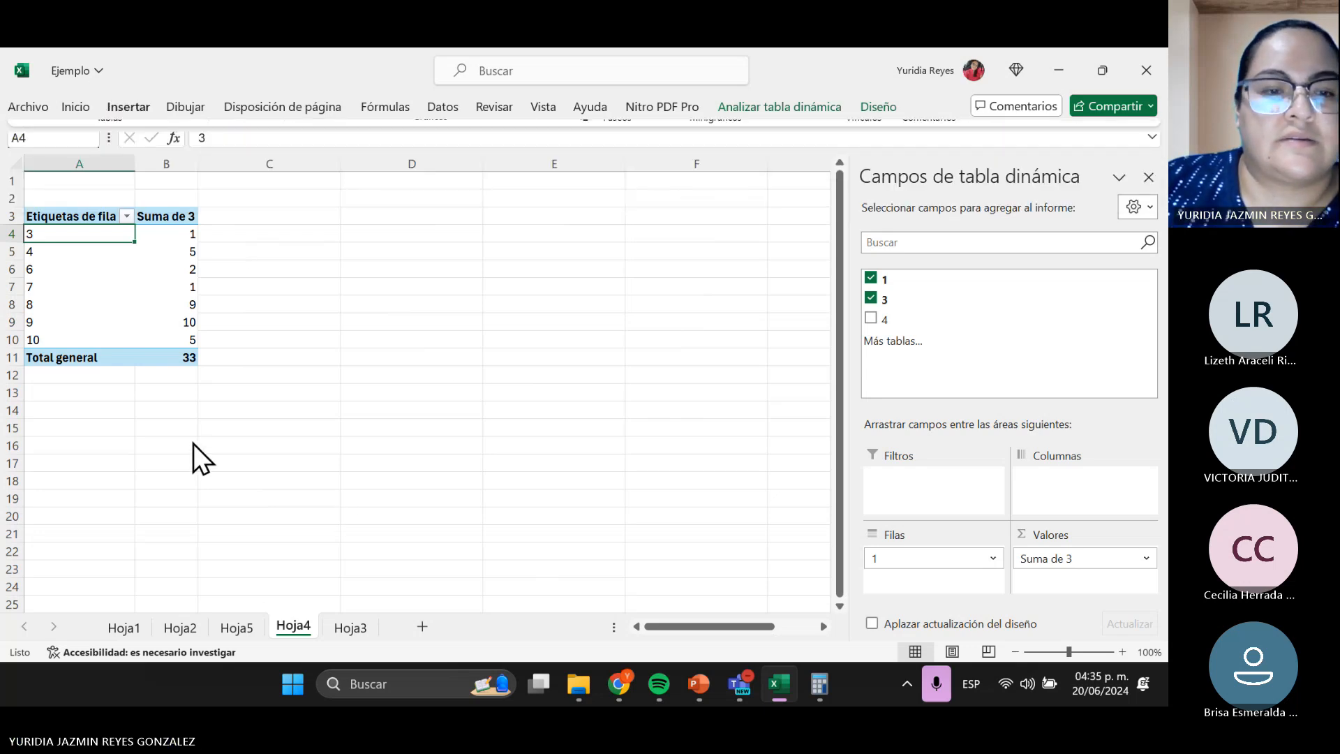
pyautogui.click(216, 463)
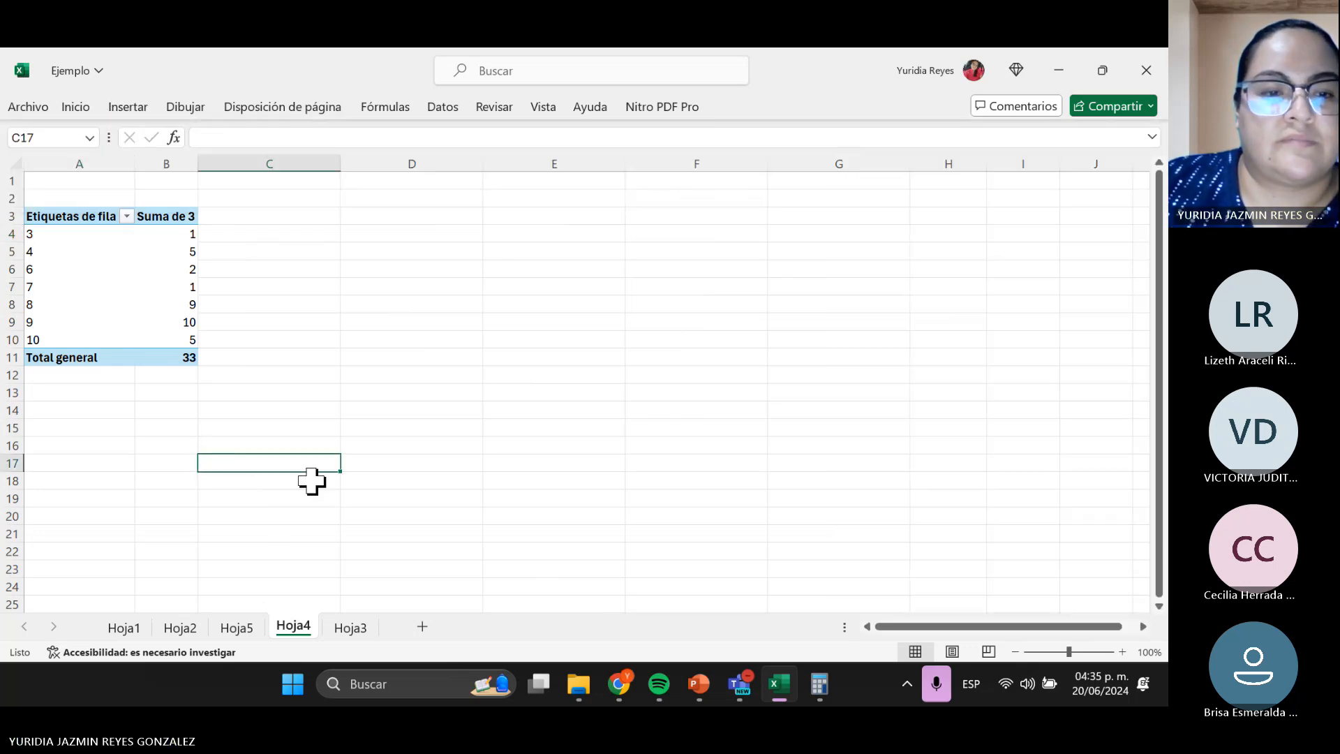
pyautogui.click(241, 628)
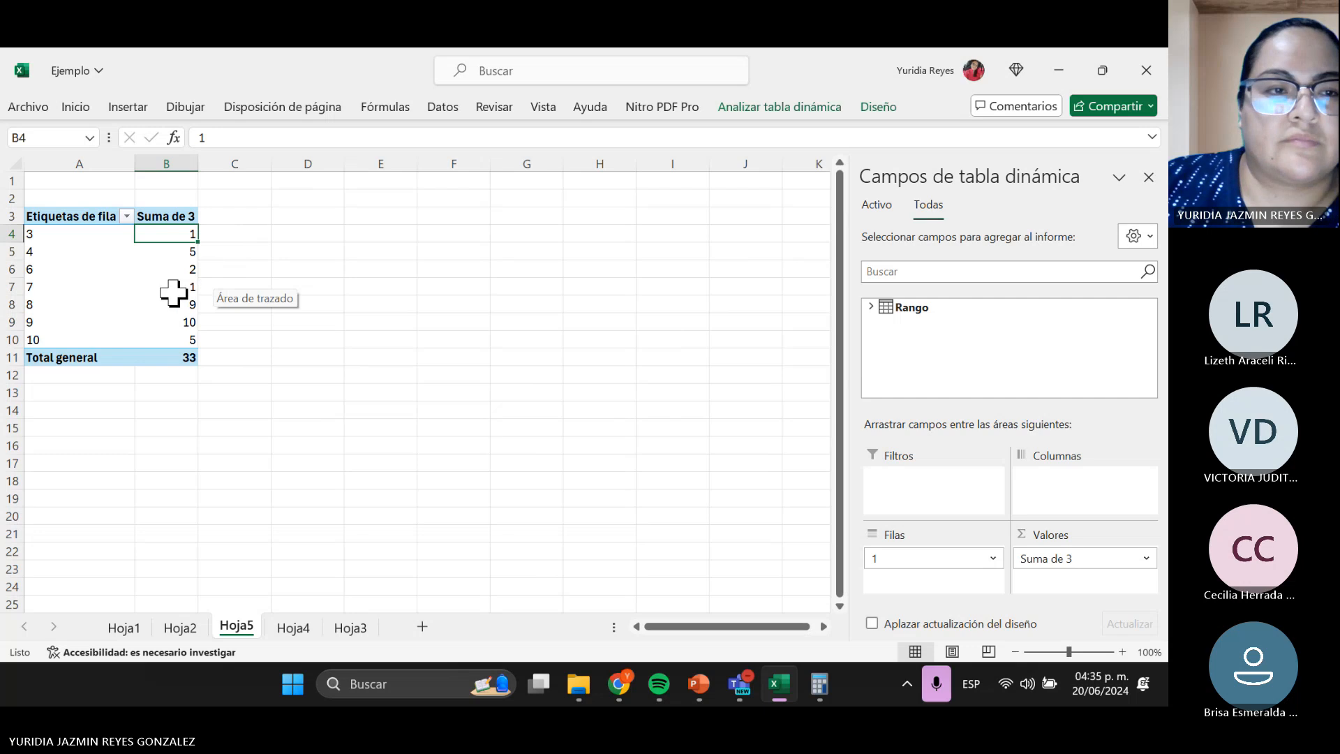
pyautogui.click(28, 444)
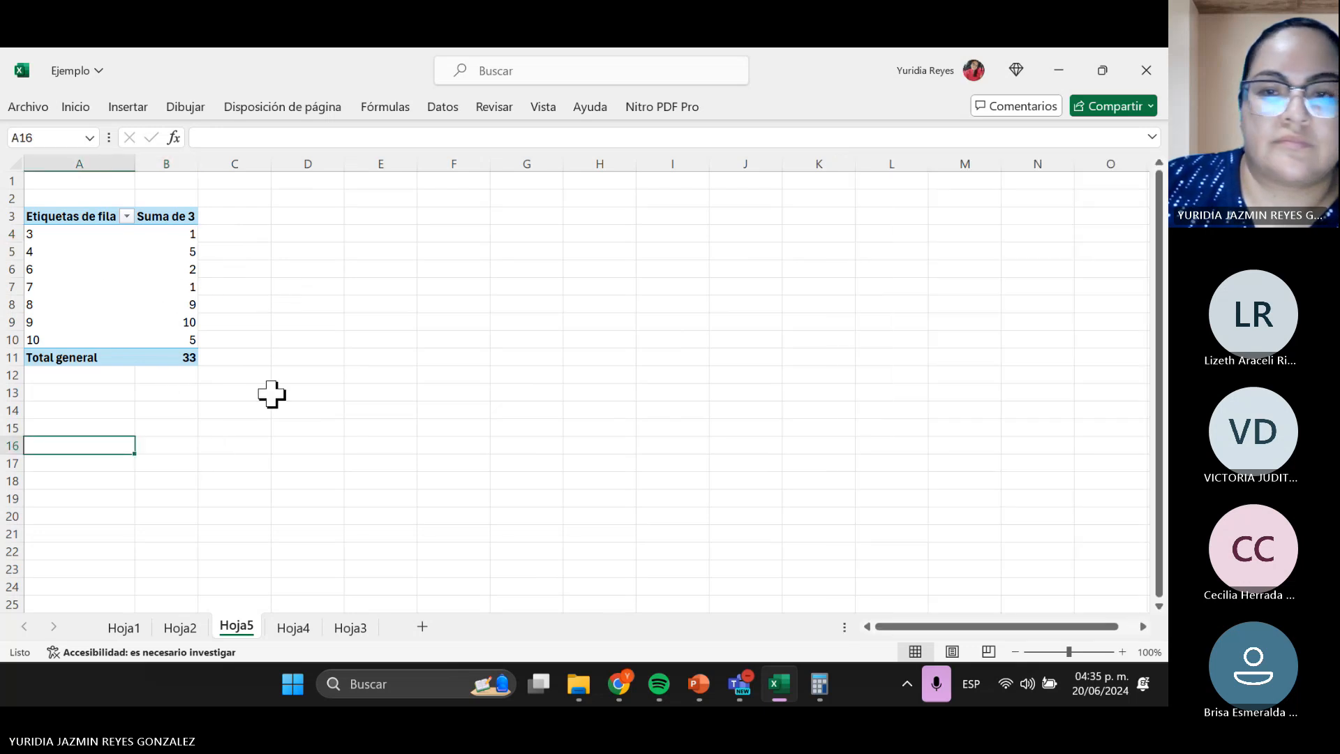
pyautogui.click(279, 374)
pyautogui.click(123, 291)
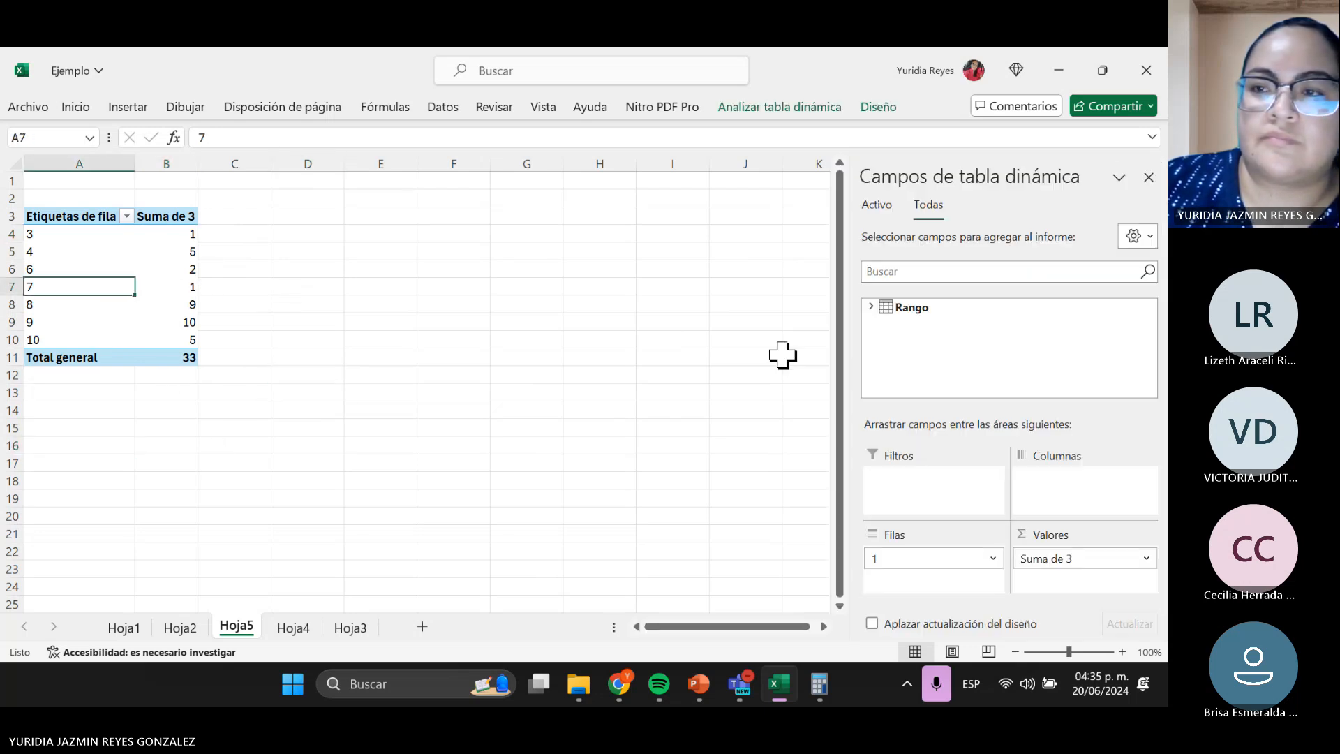
# - Close the pivot table field list on Hoja5 and go to the Hoja1 worksheet
pyautogui.click(1149, 178)
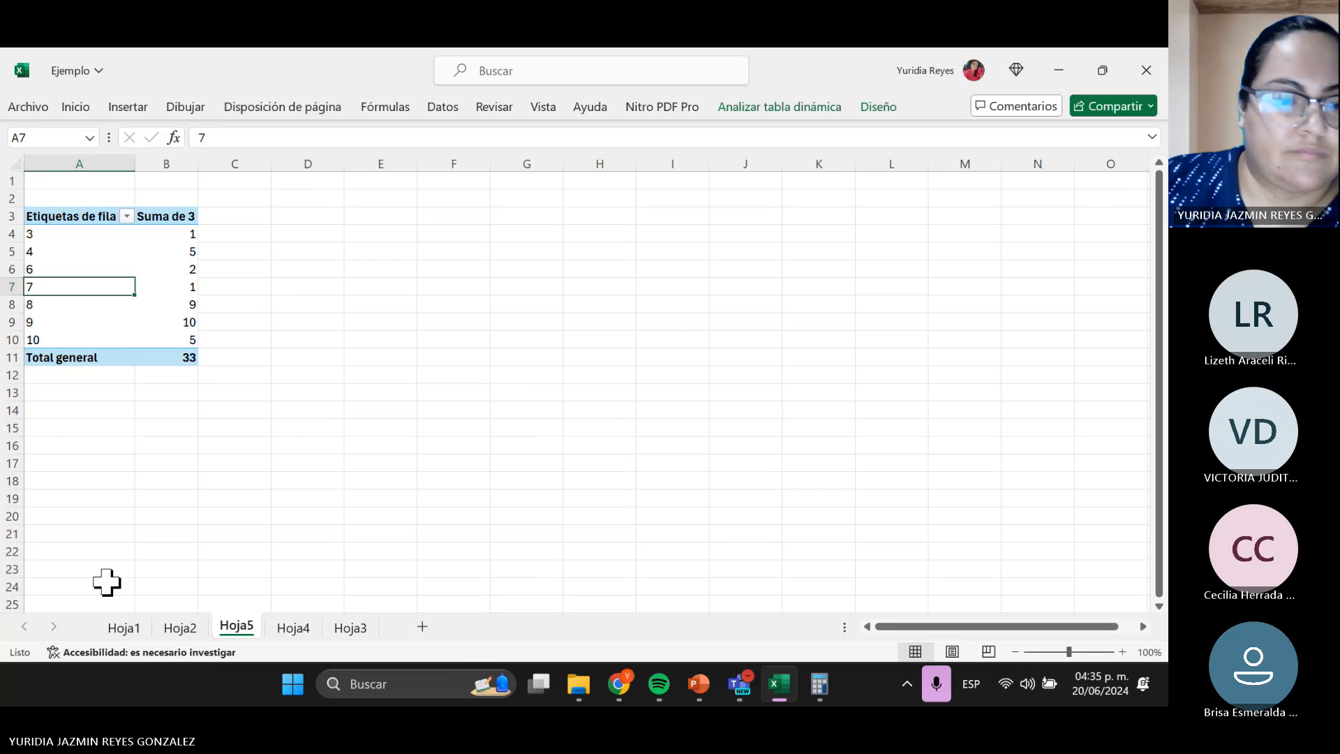
pyautogui.click(171, 629)
pyautogui.click(126, 629)
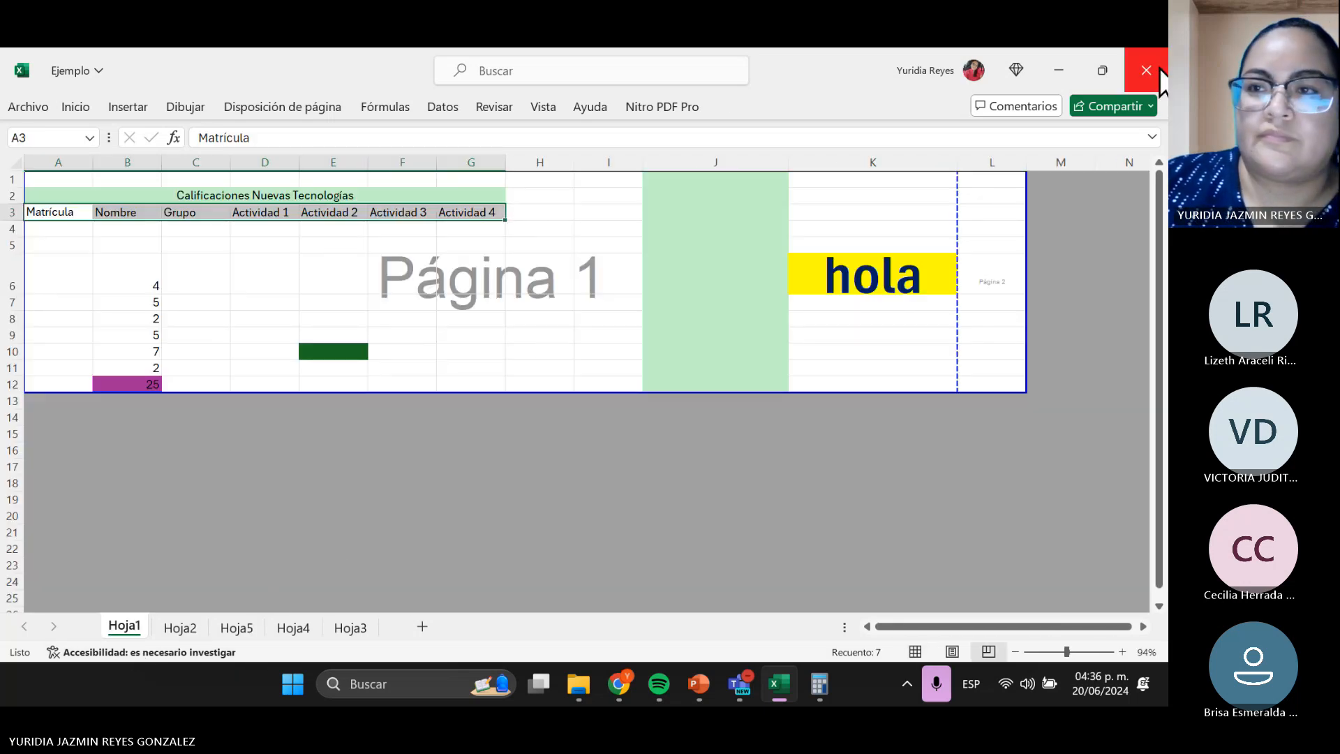
# - Switch to the PowerPoint presentation and browse the slide thumbnails back to slide 42, the start of section S05 - Hojas de cálculo
pyautogui.click(699, 682)
pyautogui.scroll(8, 68, 421)
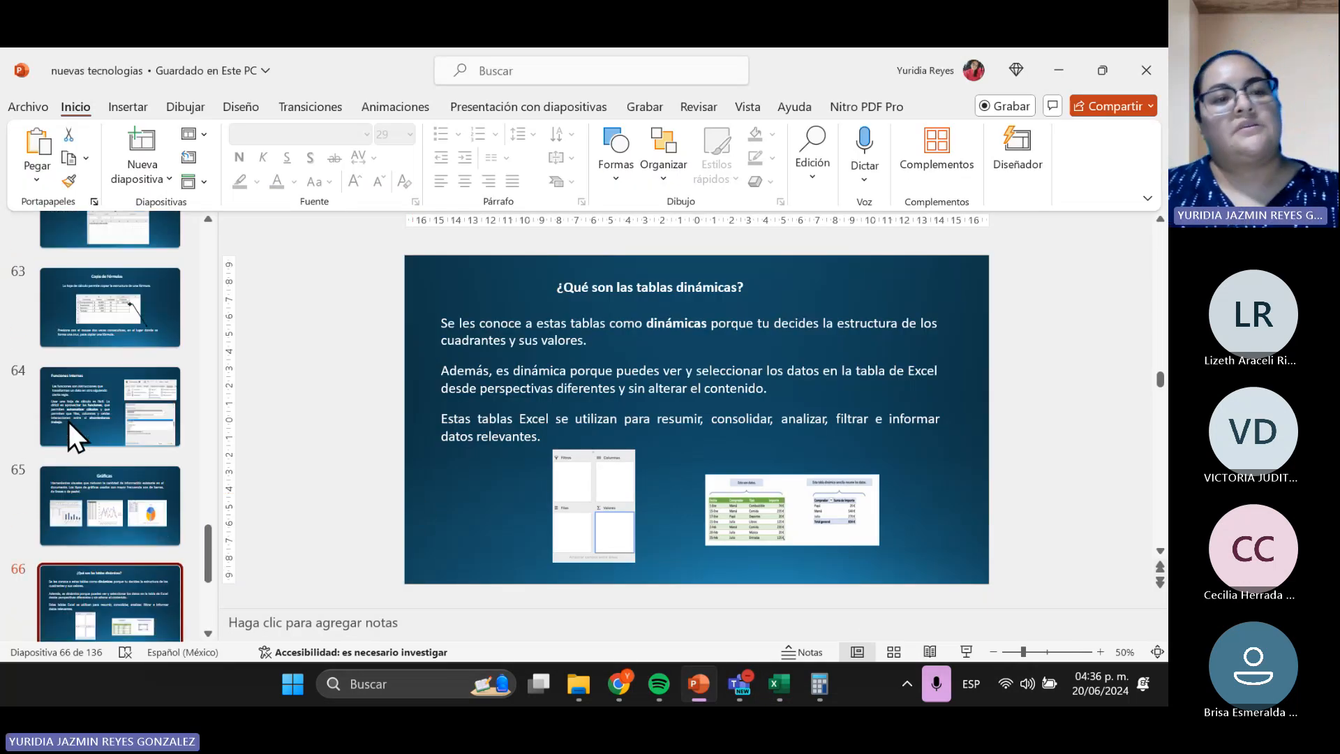
pyautogui.scroll(5, 69, 422)
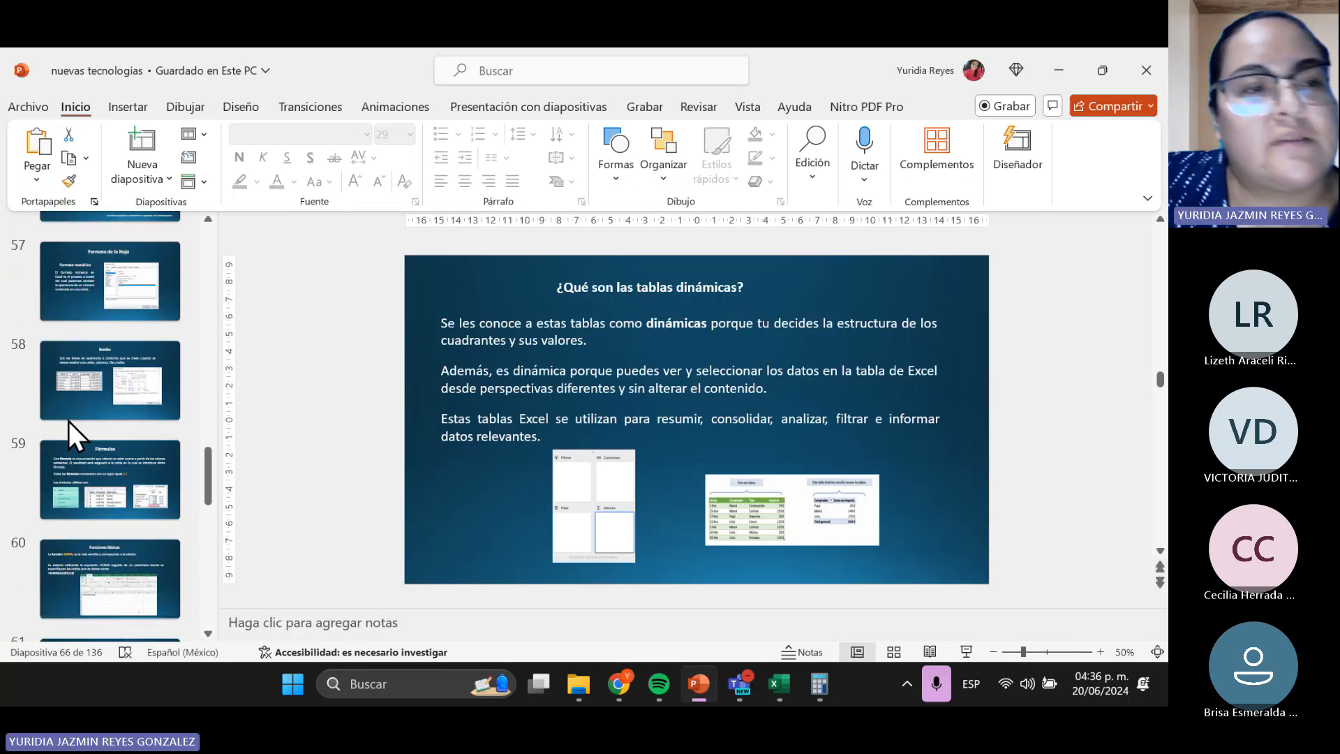
pyautogui.scroll(10, 79, 410)
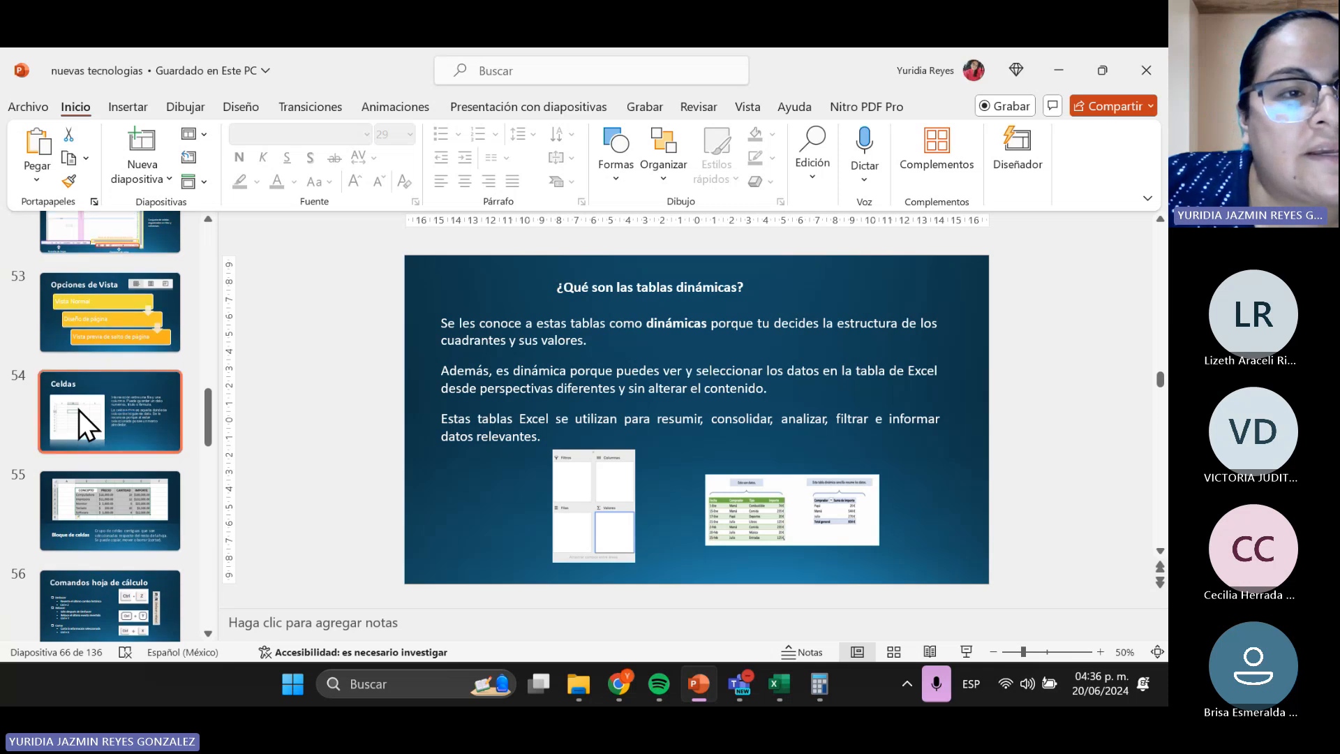
pyautogui.scroll(4, 77, 408)
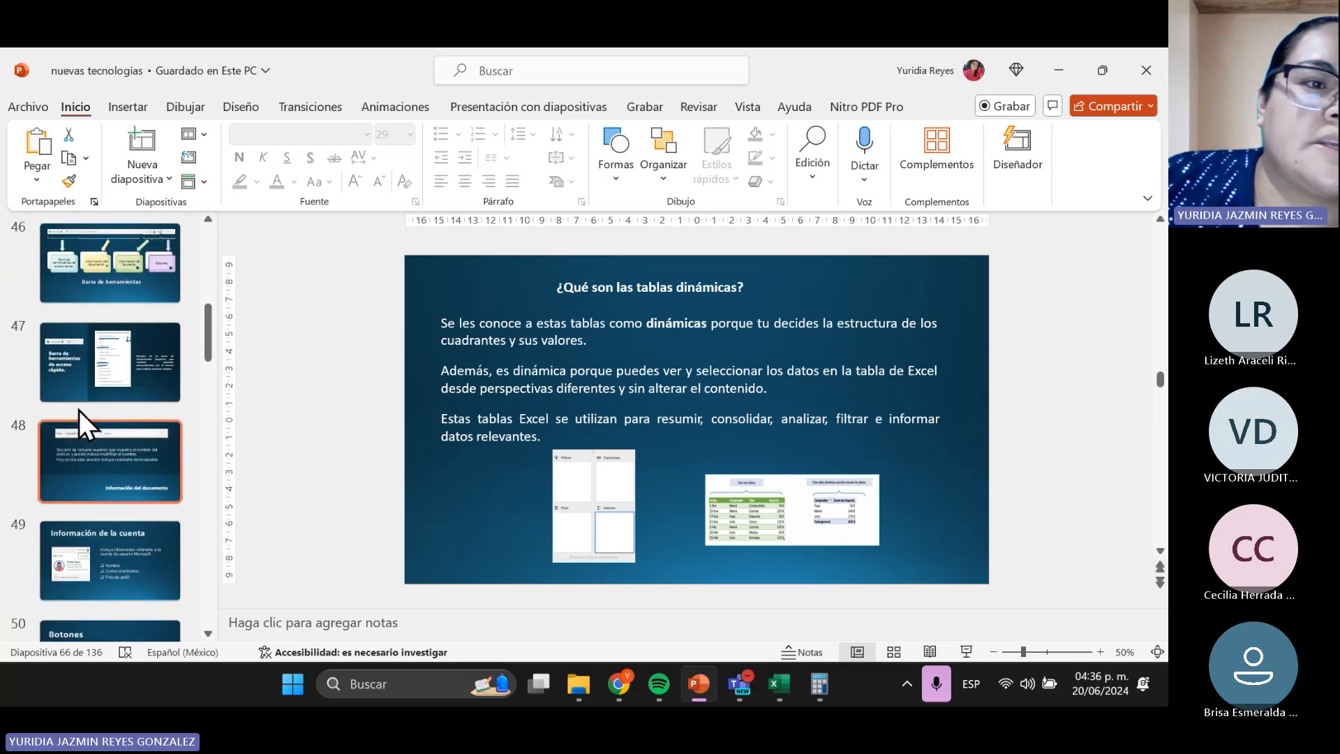
pyautogui.scroll(3, 77, 408)
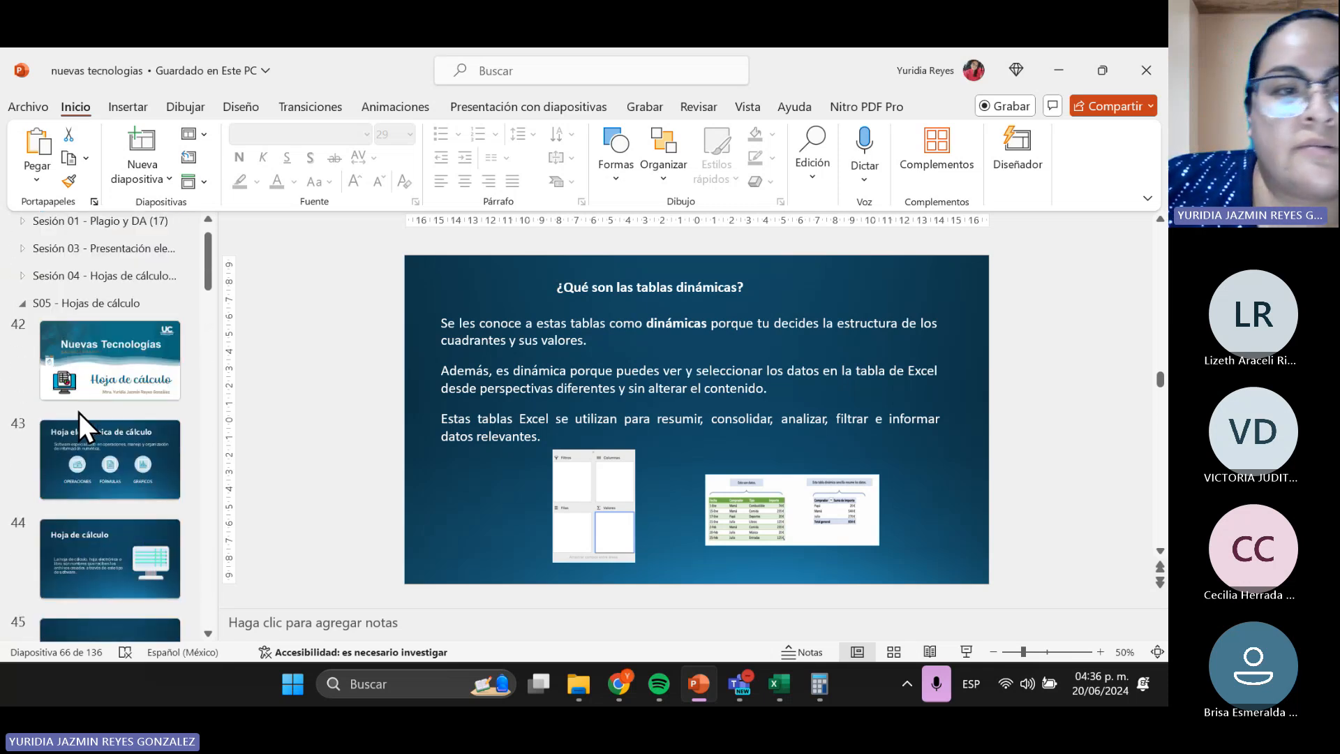